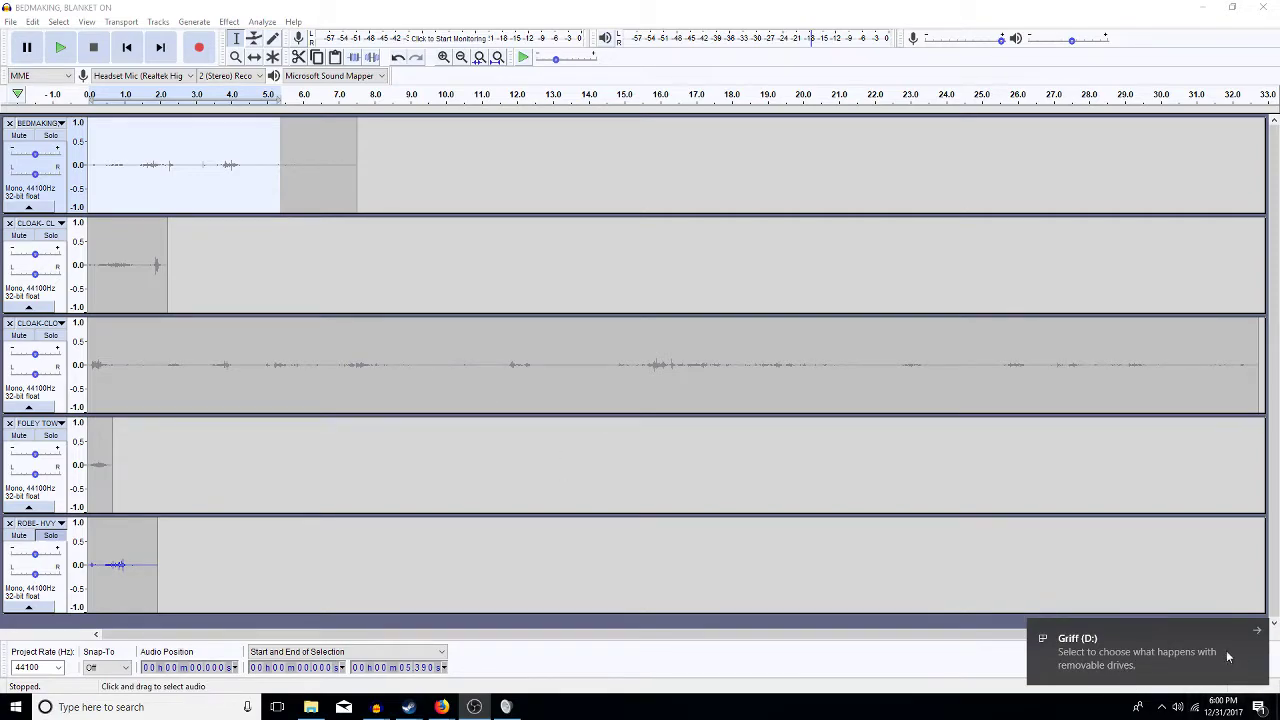
- Dismiss the removable-drive notification and switch to File Explorer
{"action": "left_click", "coordinate": [1117, 528]}
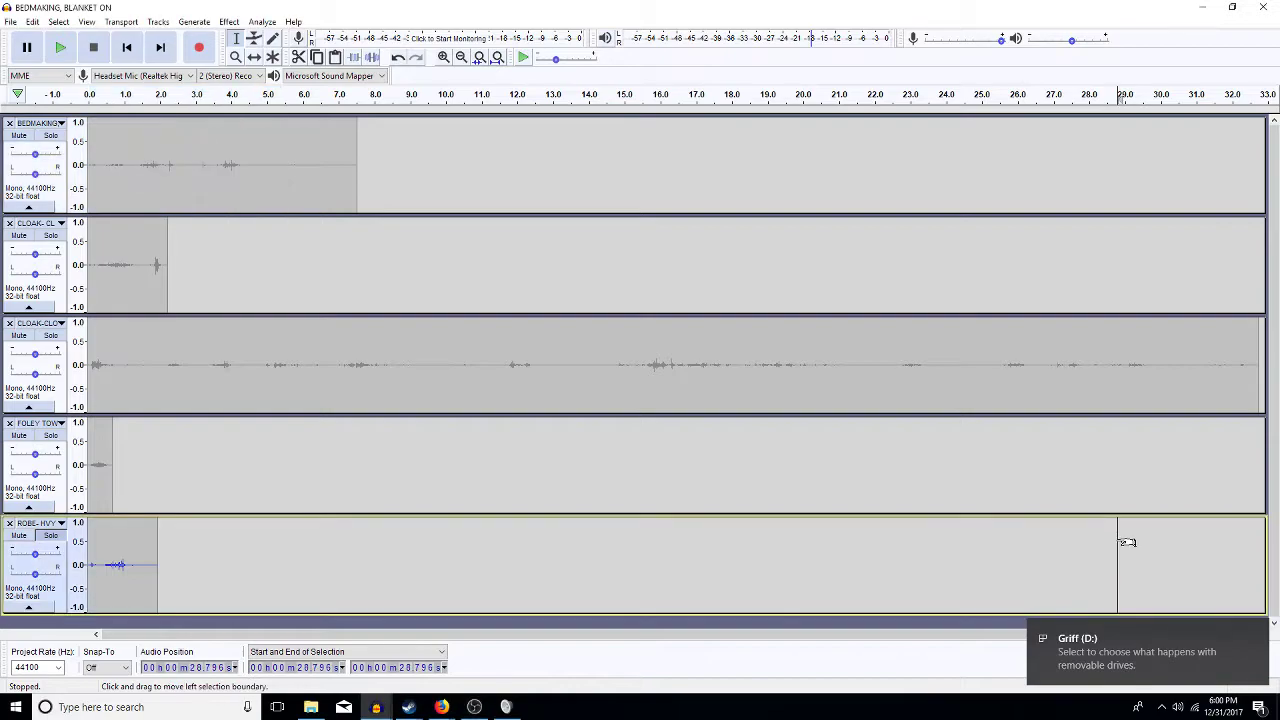
{"action": "left_click", "coordinate": [1254, 643]}
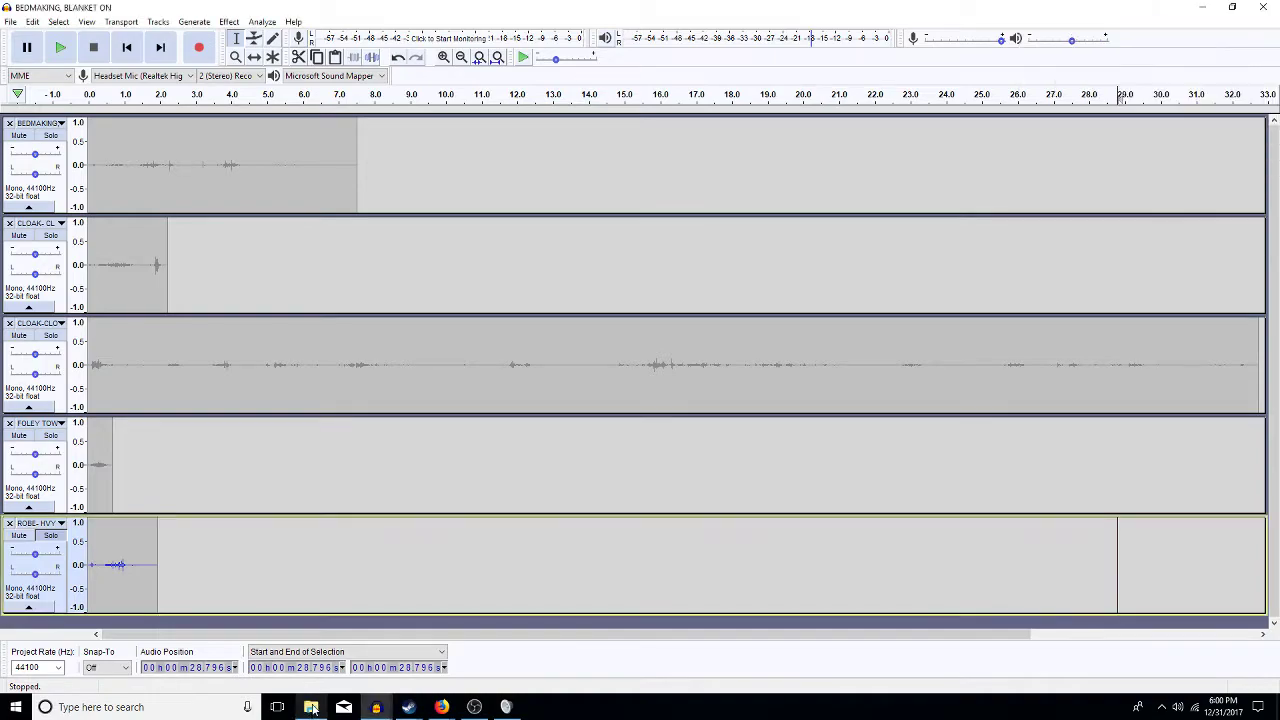
{"action": "left_click", "coordinate": [313, 708]}
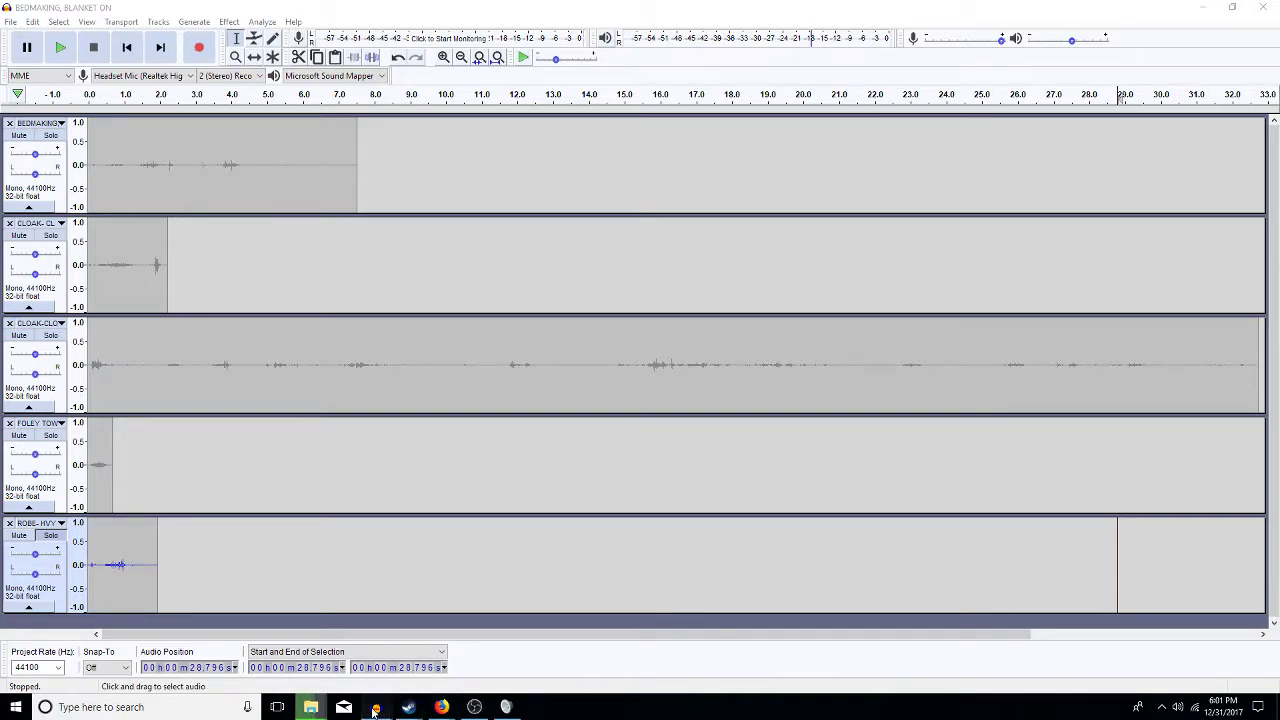
- Switch back to the BEDMAKING, BLANKET ON project and close it without saving
{"action": "mouse_move", "coordinate": [373, 710]}
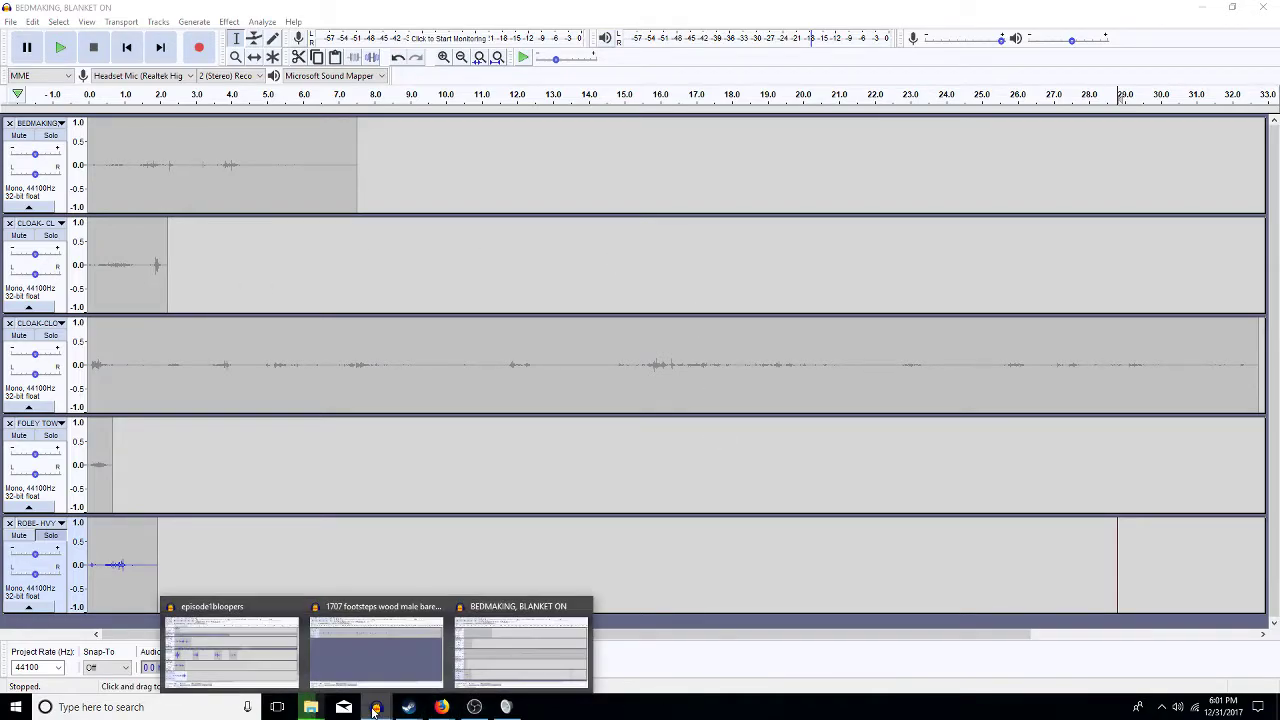
{"action": "left_click", "coordinate": [524, 651]}
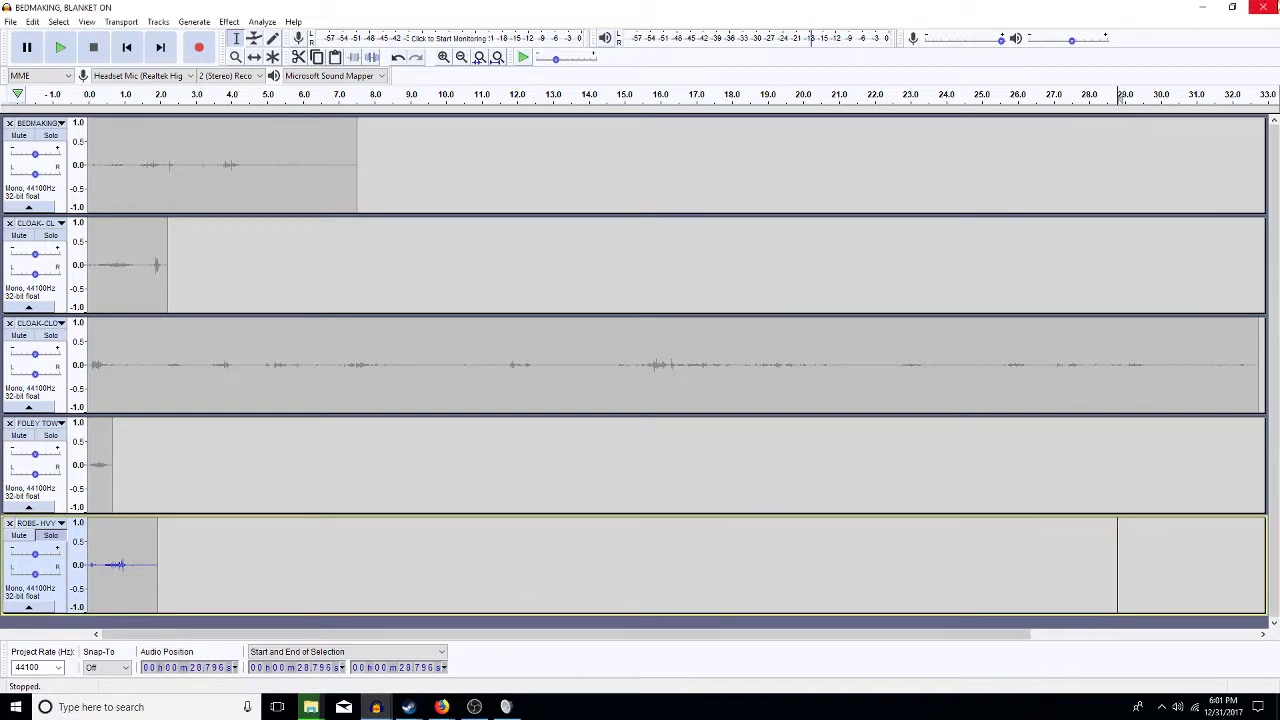
{"action": "left_click", "coordinate": [1262, 8]}
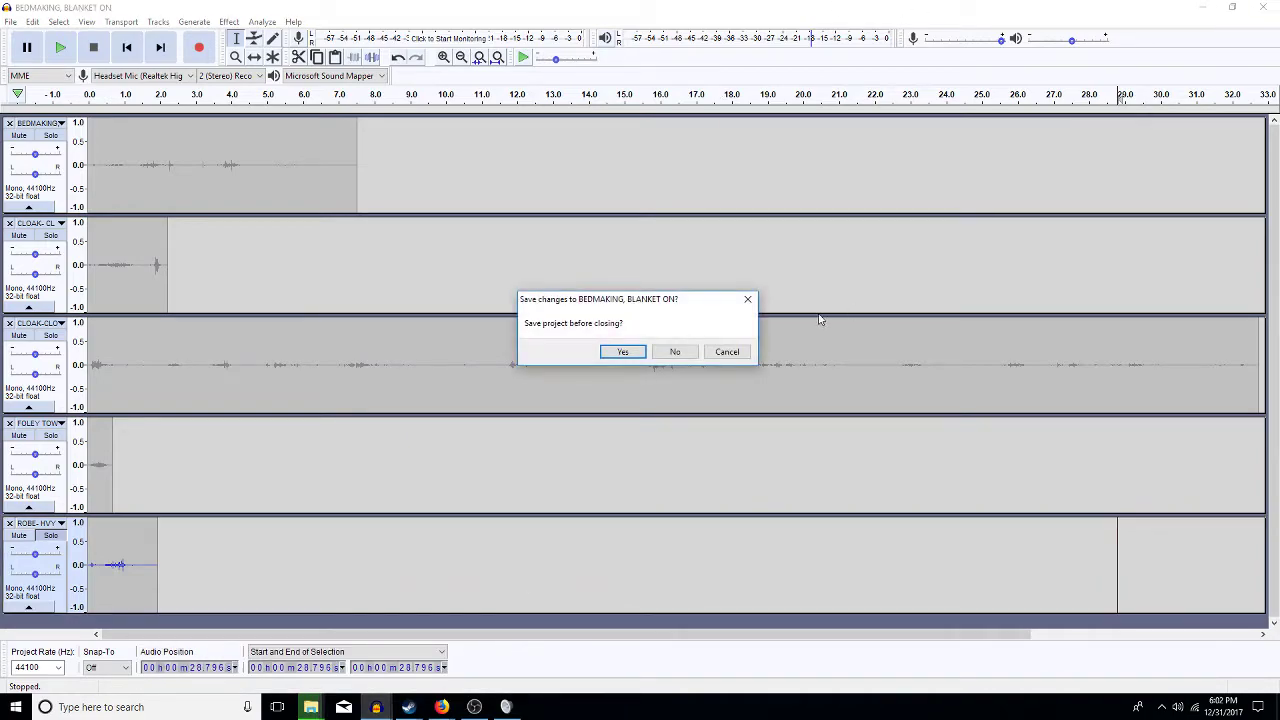
{"action": "left_click", "coordinate": [675, 350]}
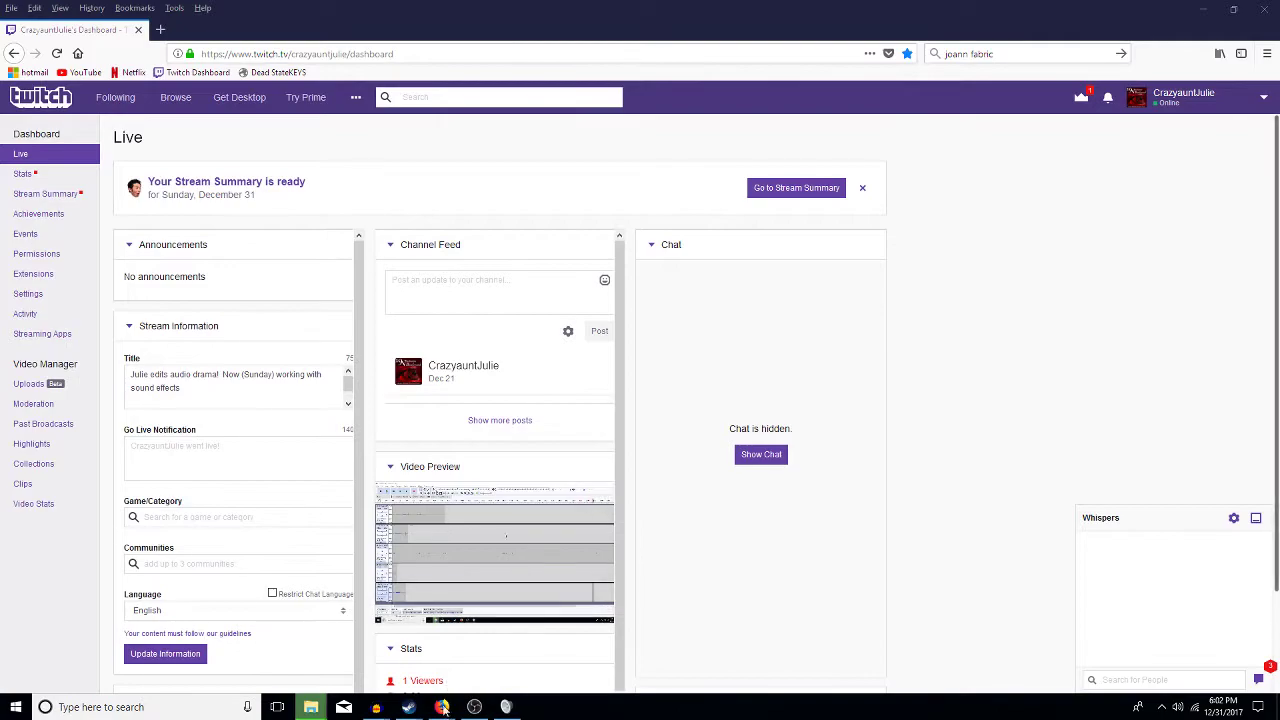
- Switch to the 1707 footsteps project window in Audacity and open the recent project Attack noises_Chi.aup
{"action": "mouse_move", "coordinate": [378, 705]}
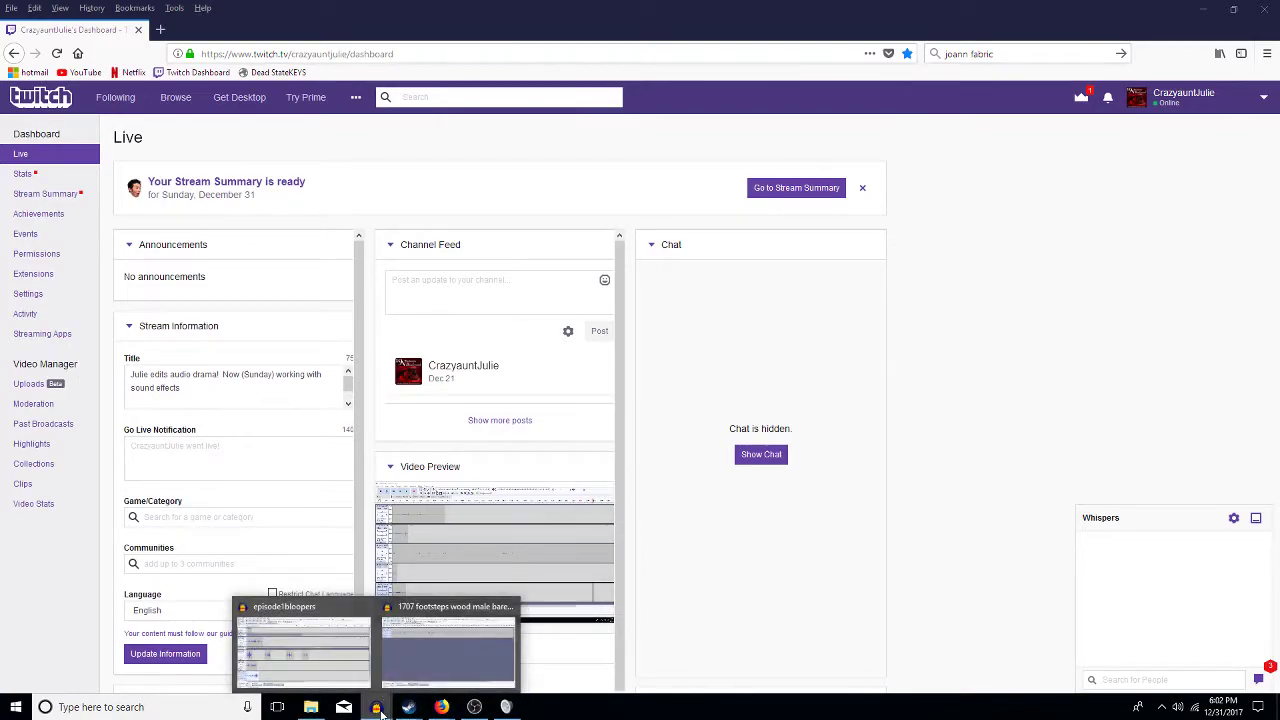
{"action": "left_click", "coordinate": [434, 660]}
{"action": "left_click", "coordinate": [10, 21]}
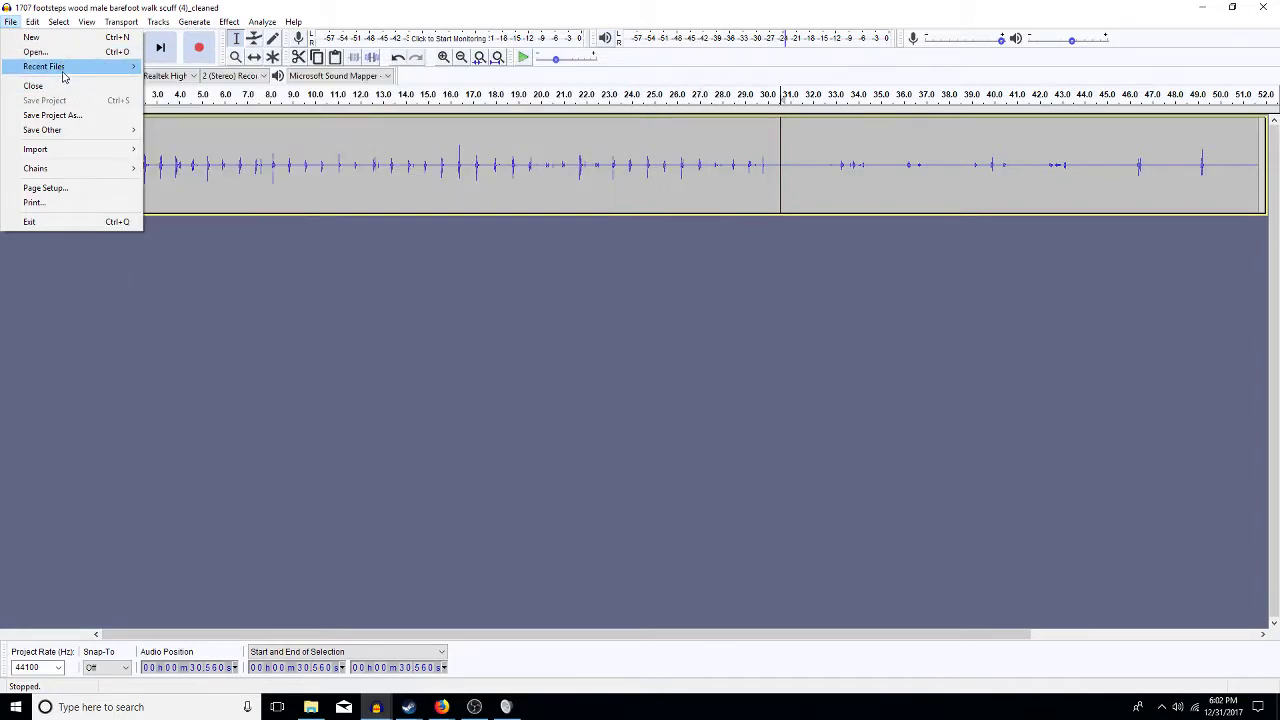
{"action": "mouse_move", "coordinate": [63, 76]}
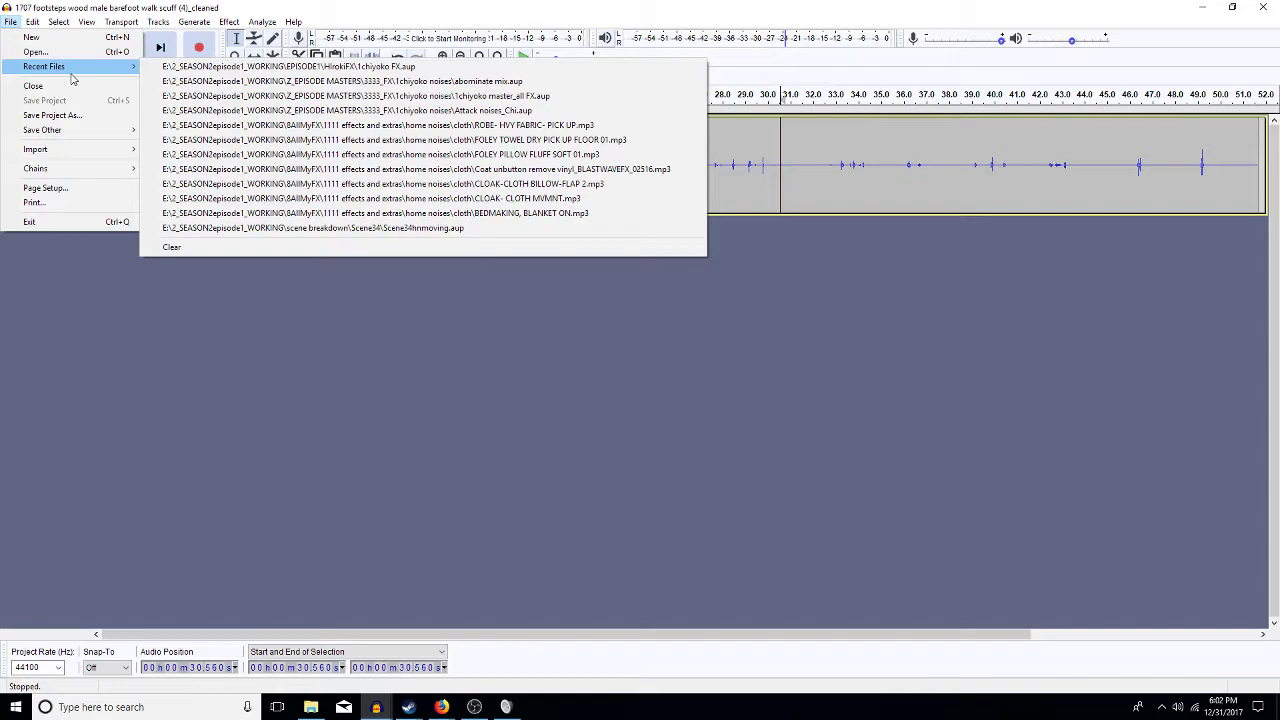
{"action": "left_click", "coordinate": [443, 110]}
{"action": "scroll", "coordinate": [490, 248], "scroll_direction": "down", "scroll_amount": 4}
{"action": "scroll", "coordinate": [500, 258], "scroll_direction": "down", "scroll_amount": 3}
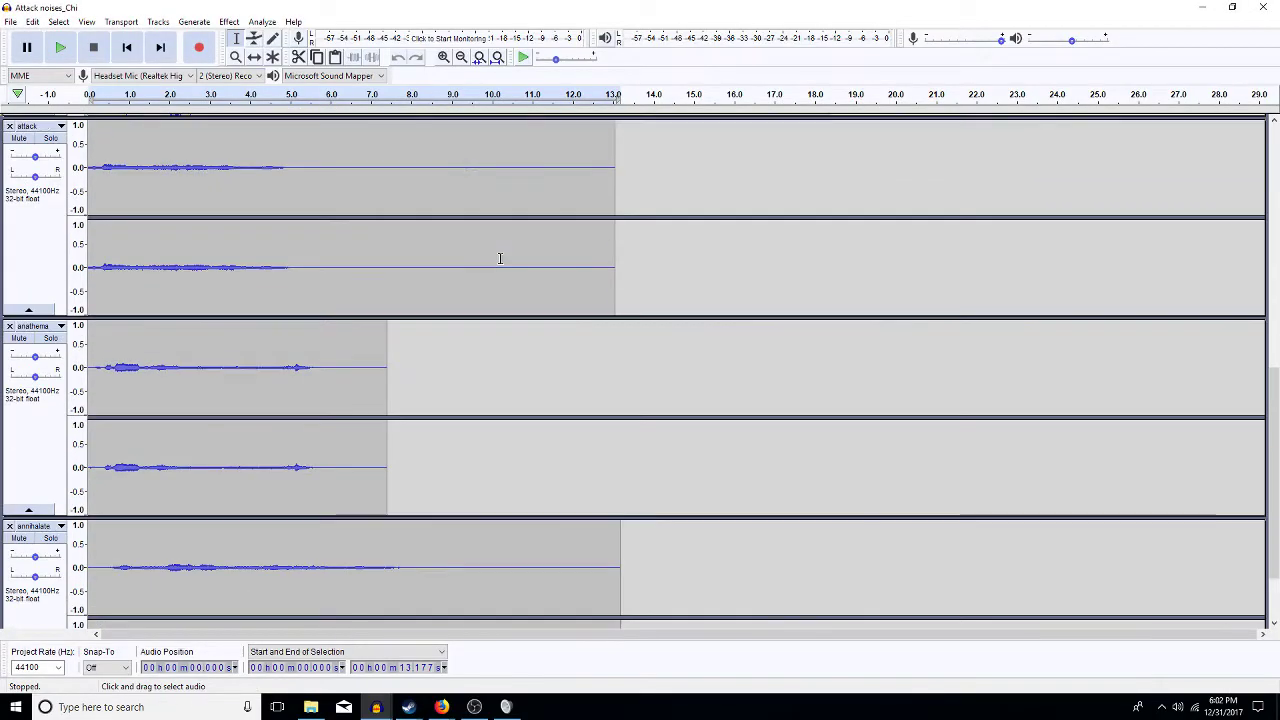
{"action": "scroll", "coordinate": [500, 258], "scroll_direction": "down", "scroll_amount": 3}
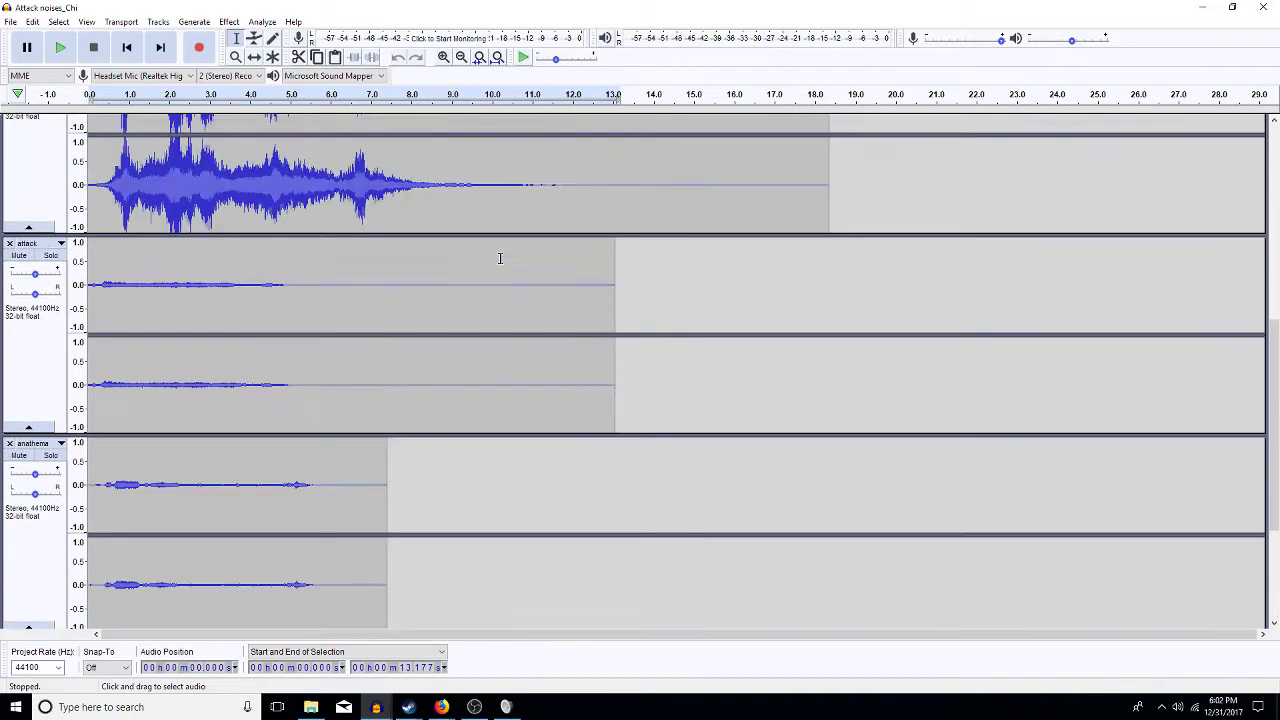
{"action": "scroll", "coordinate": [500, 258], "scroll_direction": "up", "scroll_amount": 8}
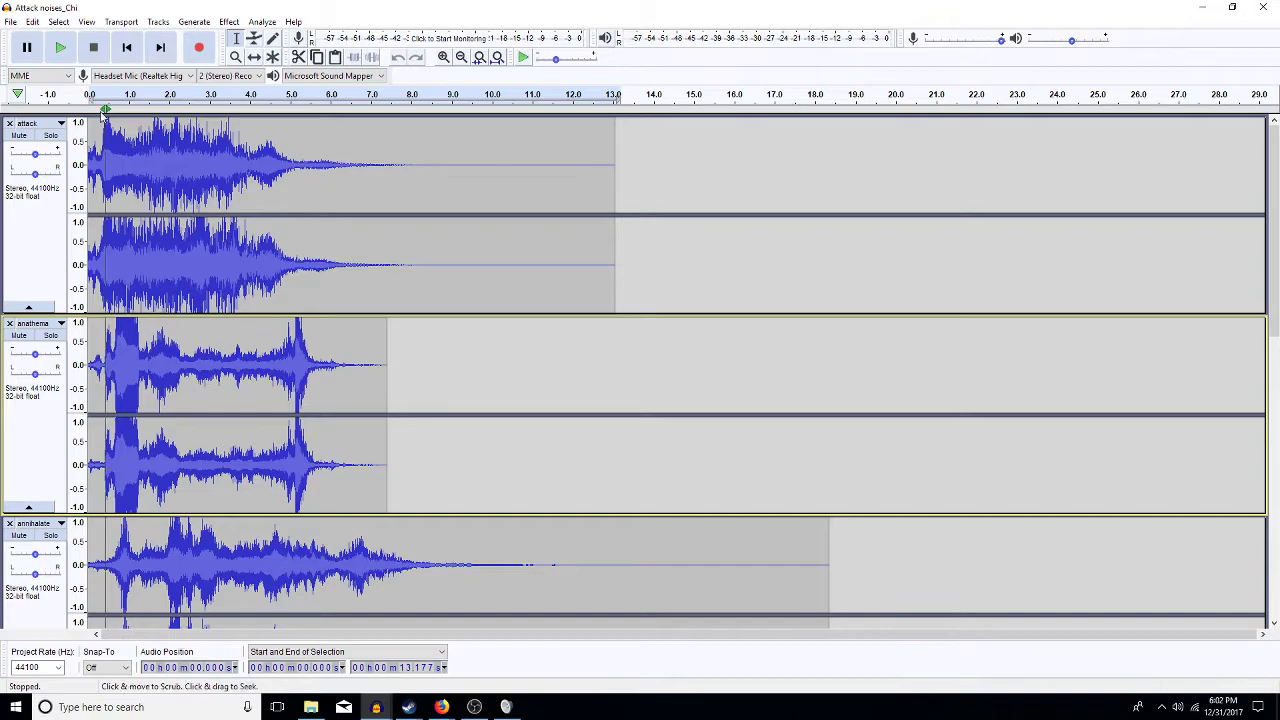
{"action": "left_click", "coordinate": [11, 22]}
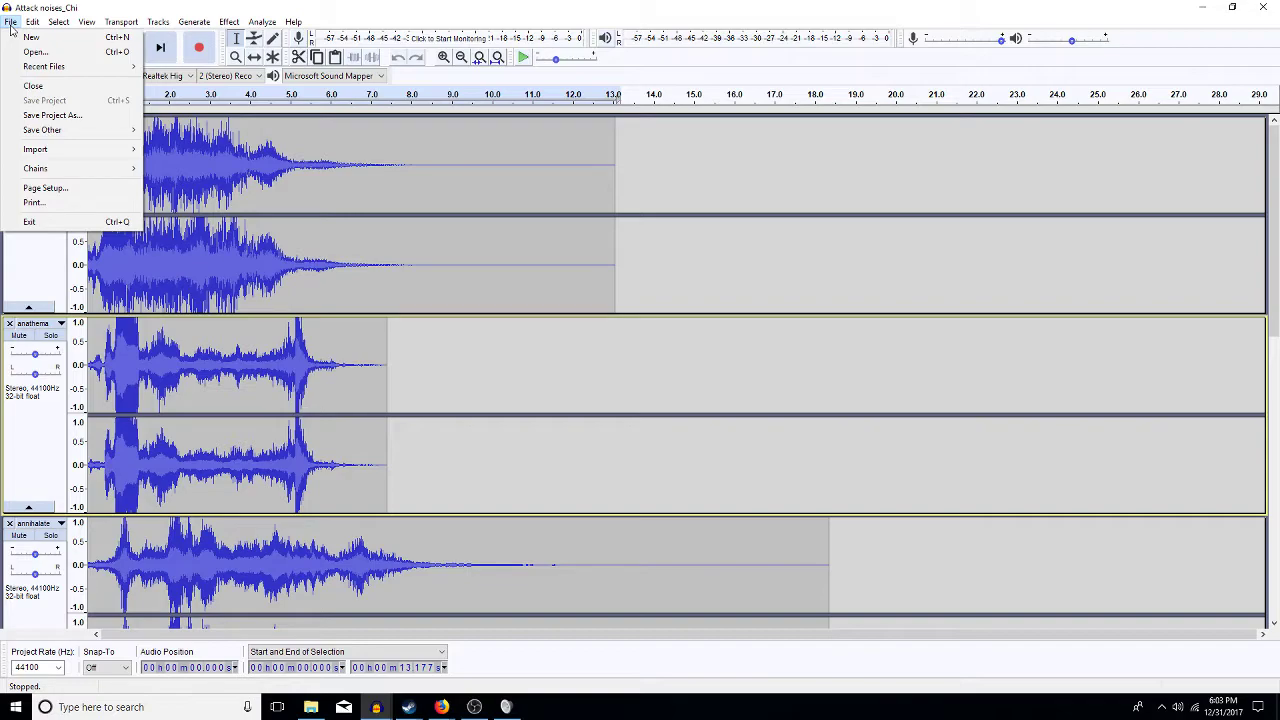
{"action": "left_click", "coordinate": [11, 22]}
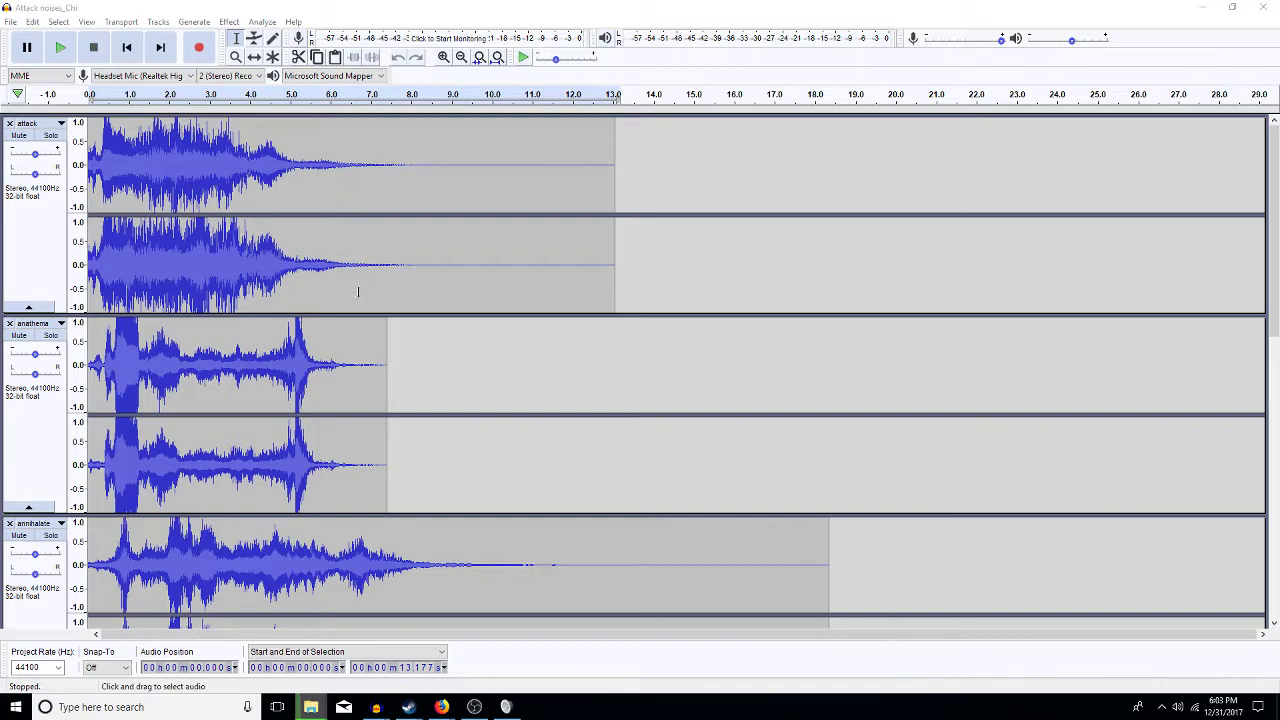
- Increase the height of the first attack track and select its entire clip
{"action": "left_click", "coordinate": [332, 244]}
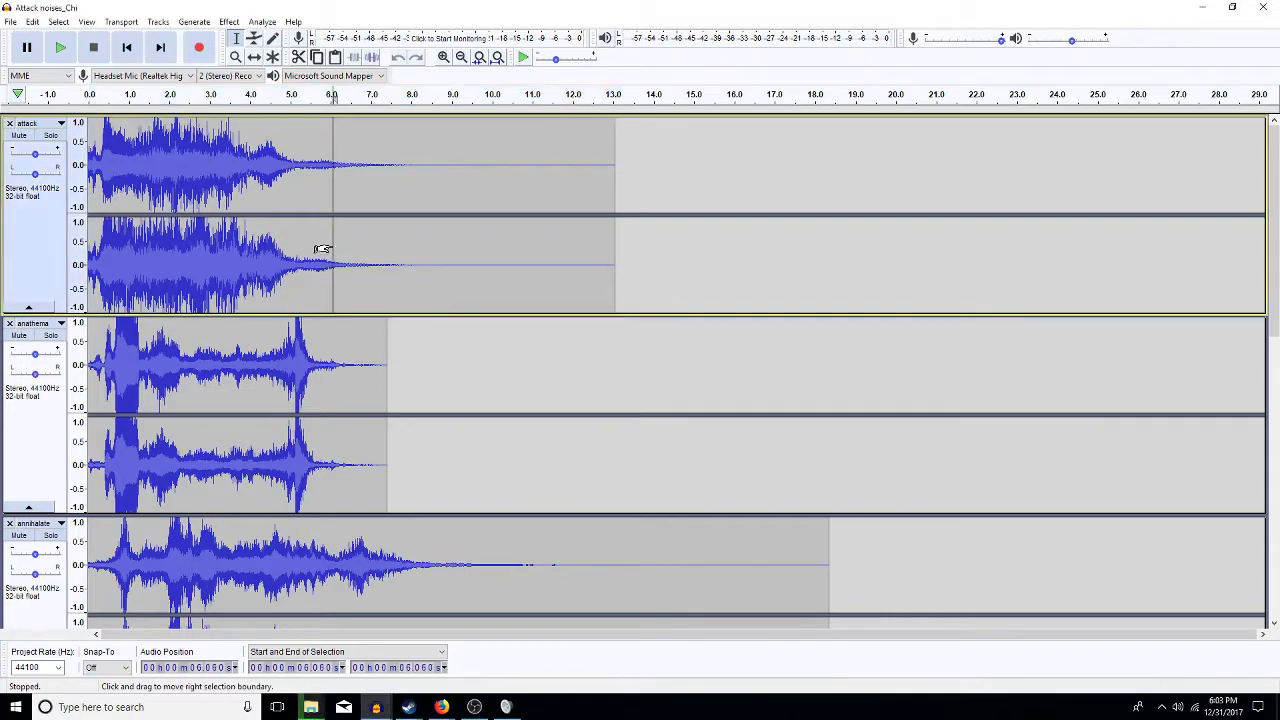
{"action": "key", "text": "space"}
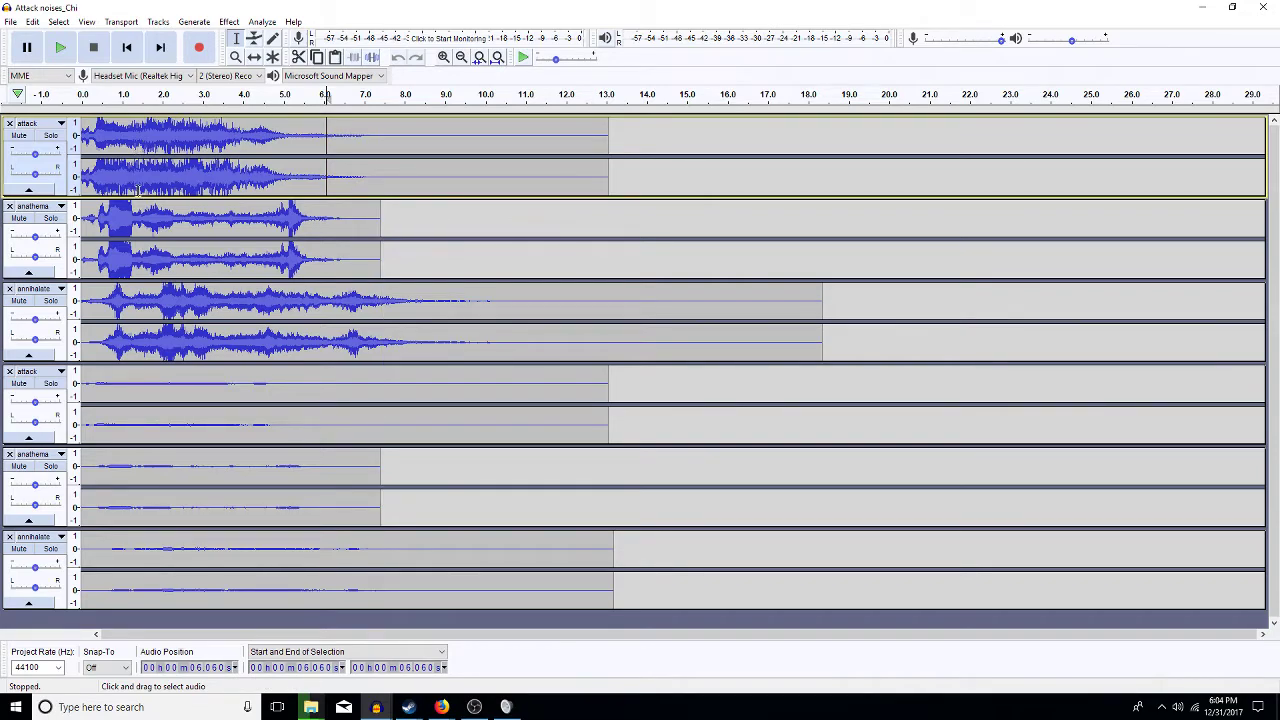
{"action": "left_click_drag", "start_coordinate": [140, 198], "coordinate": [143, 230]}
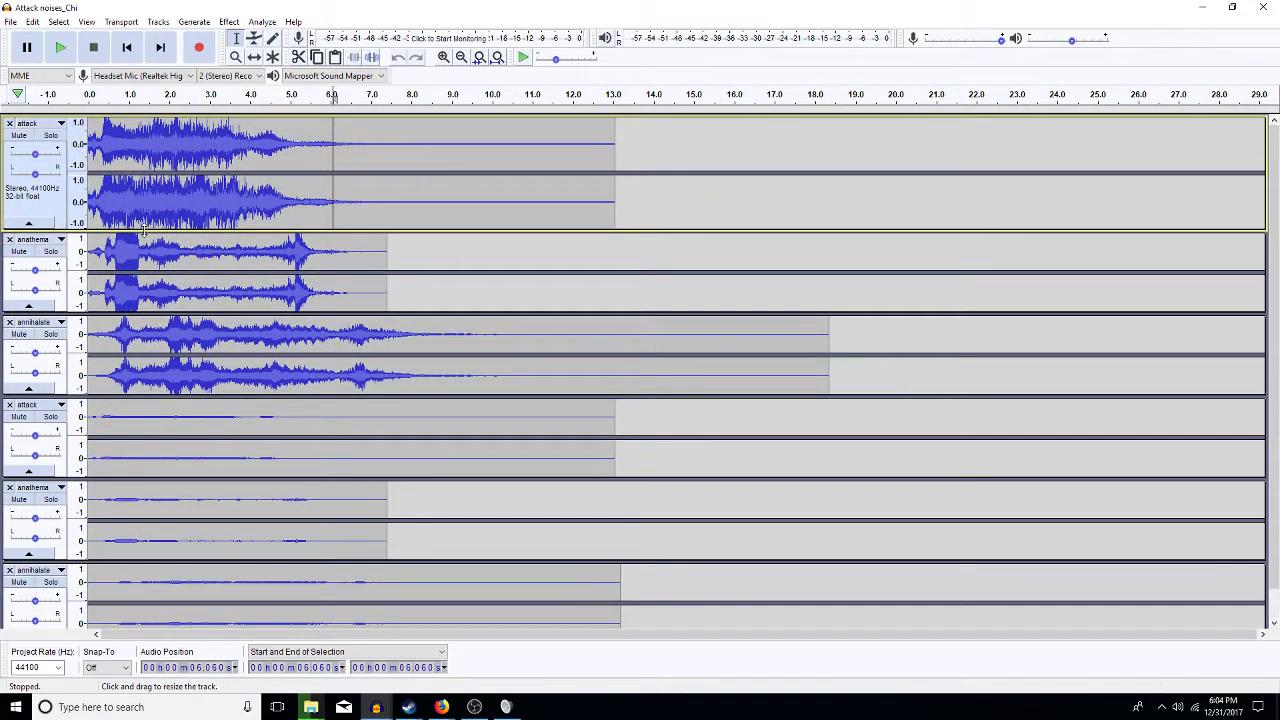
{"action": "double_click", "coordinate": [120, 200]}
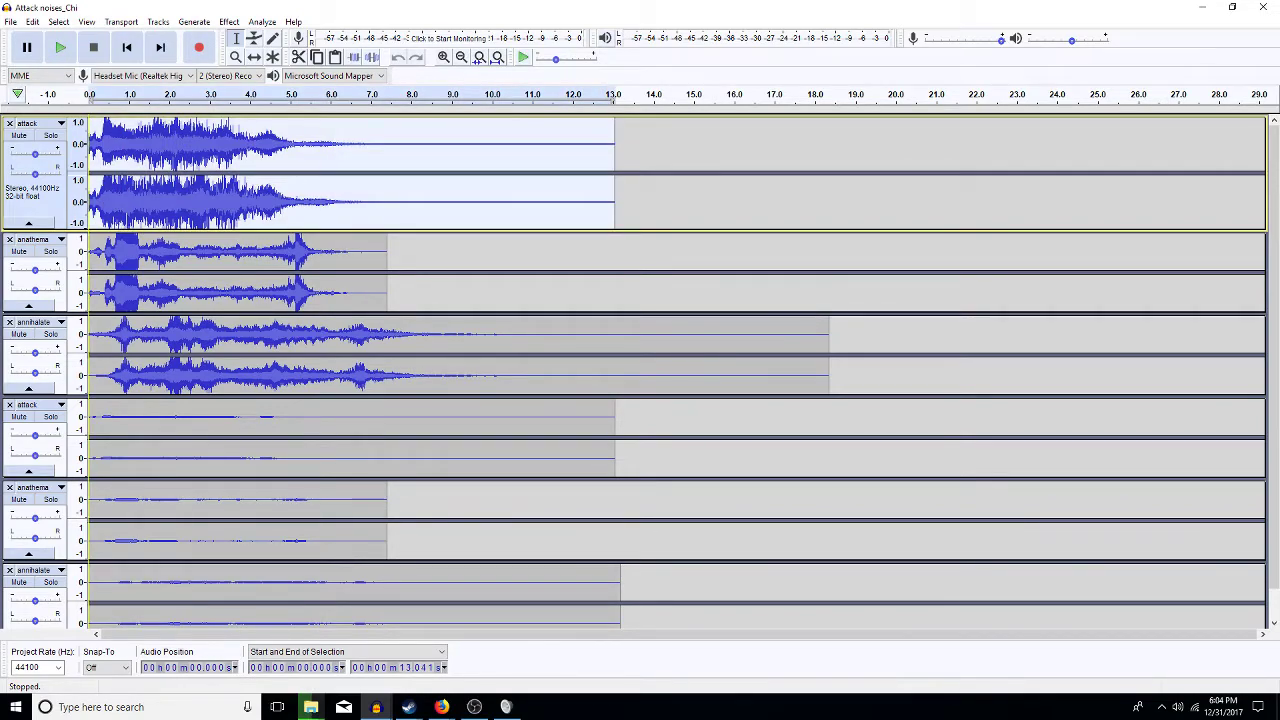
{"action": "left_click", "coordinate": [10, 21]}
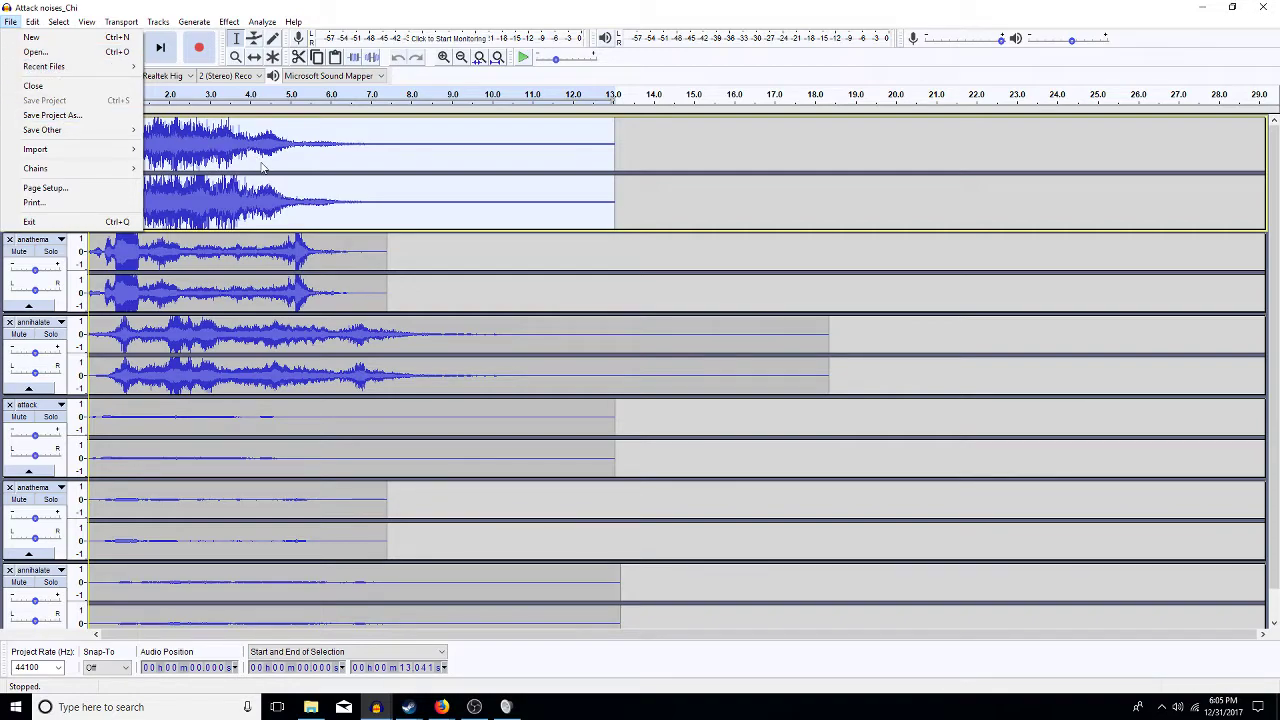
{"action": "left_click", "coordinate": [308, 187]}
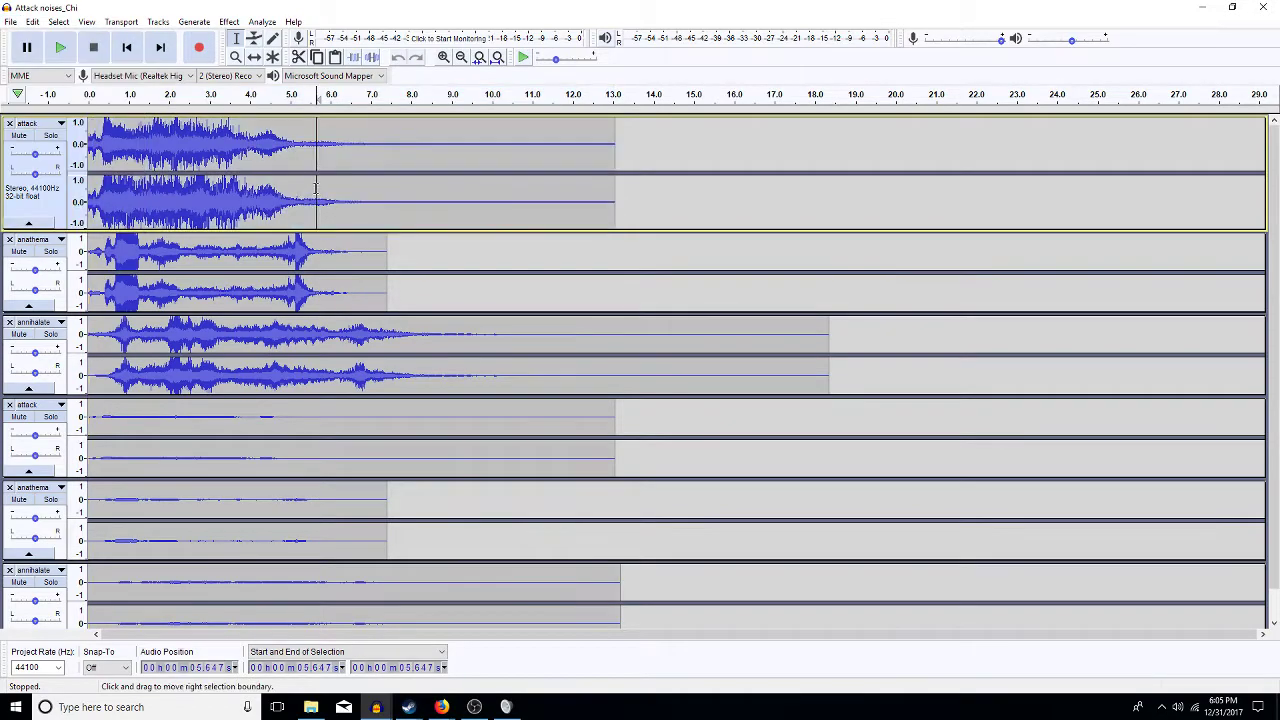
{"action": "left_click", "coordinate": [10, 22]}
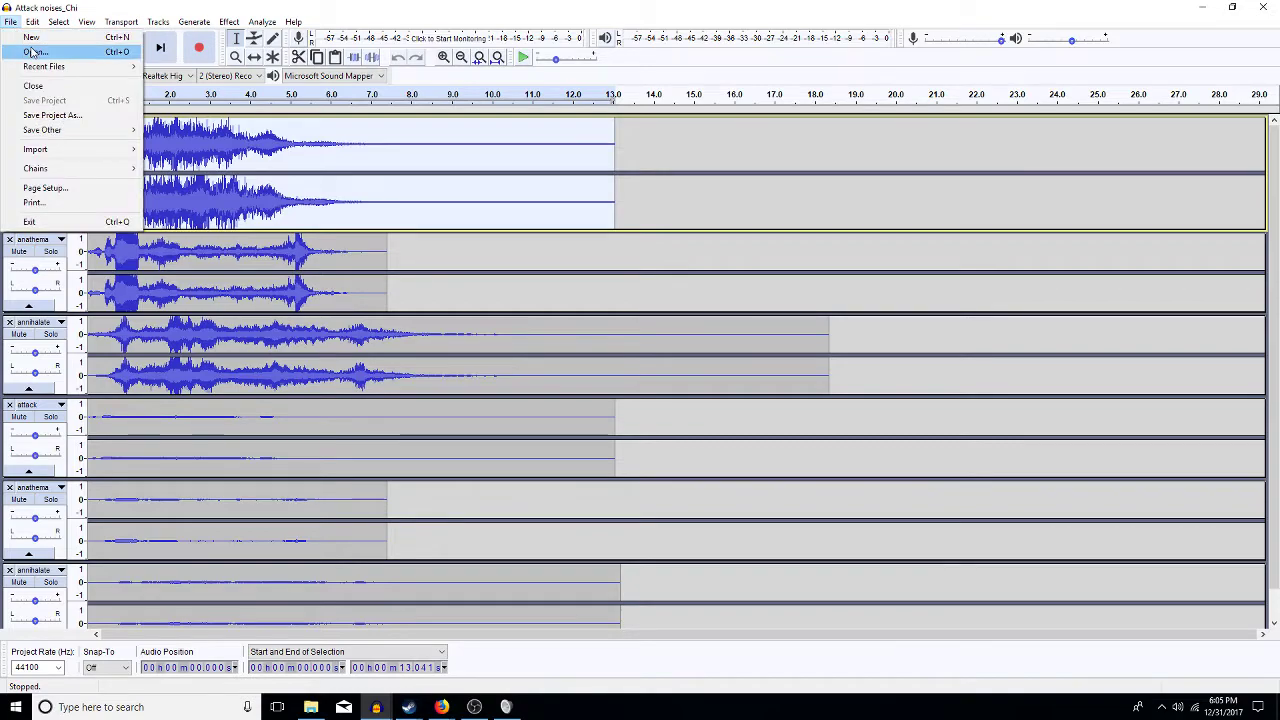
{"action": "left_click", "coordinate": [40, 48]}
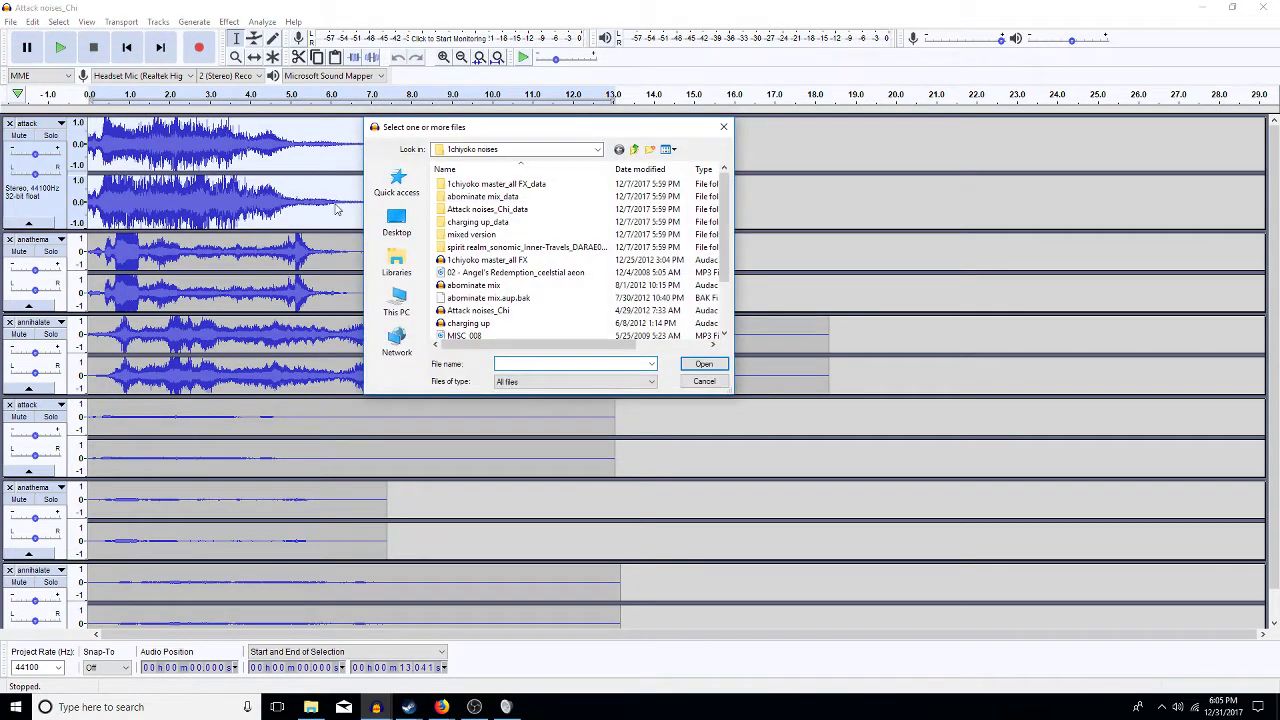
{"action": "left_click", "coordinate": [704, 381]}
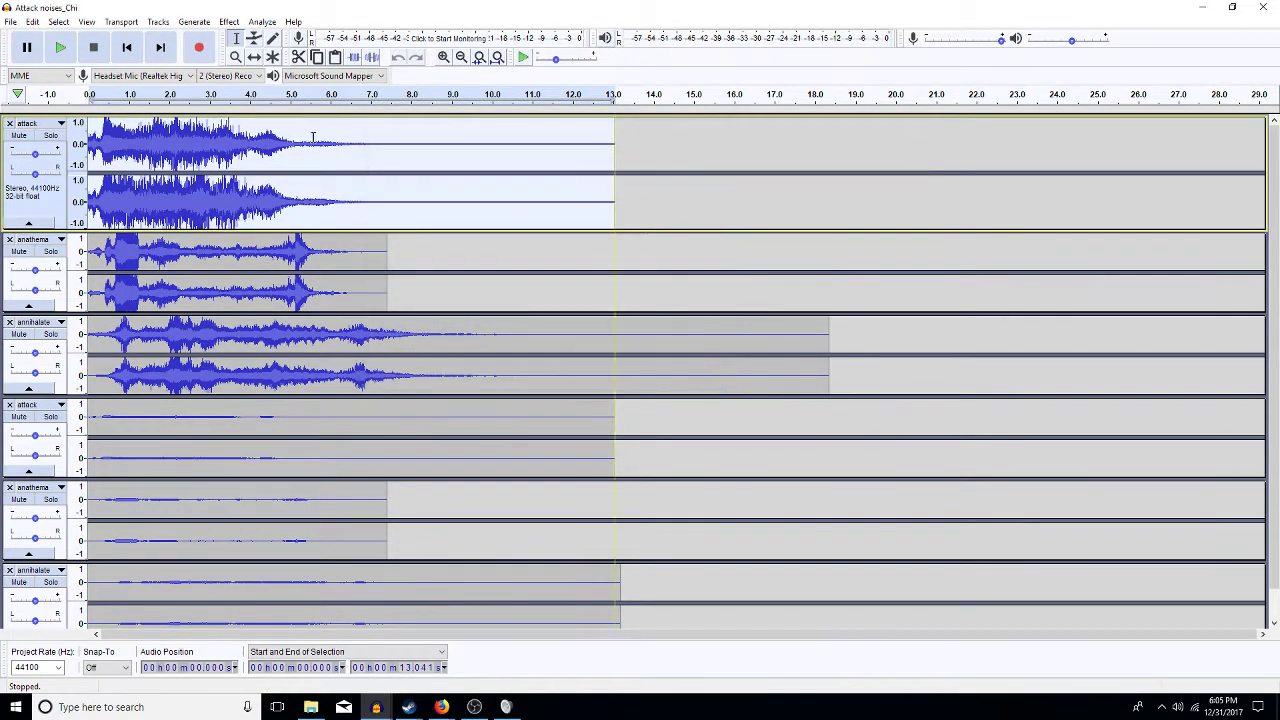
- Create a new project and place a copy of the selected attack clip in it
{"action": "left_click", "coordinate": [10, 22]}
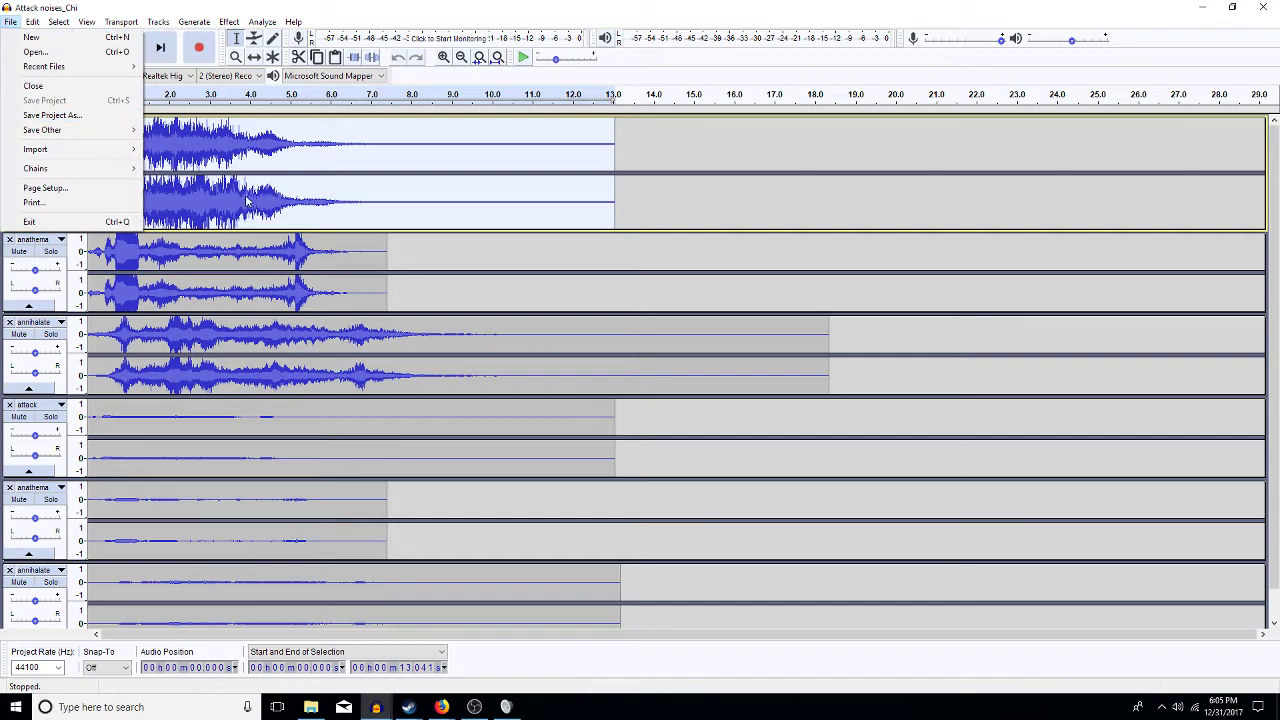
{"action": "left_click", "coordinate": [30, 38]}
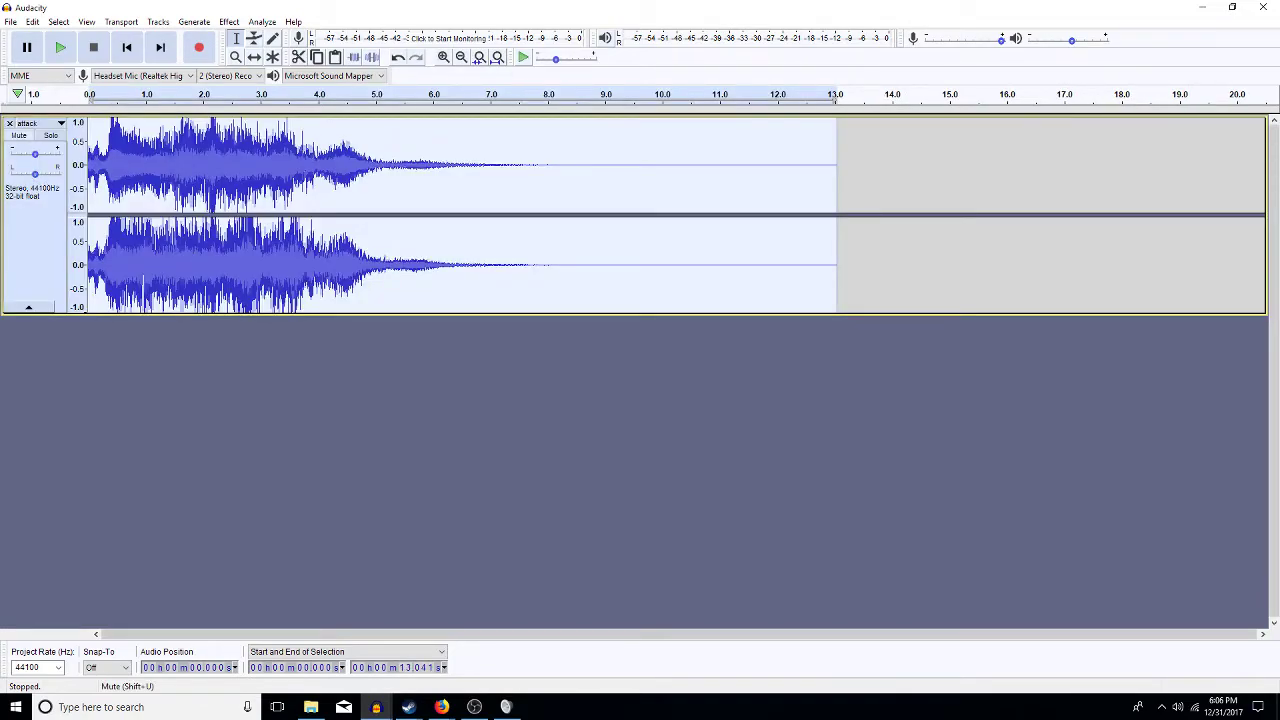
- Save the new project as attack in the HirokiFX folder inside EPISODE1
{"action": "left_click", "coordinate": [11, 22]}
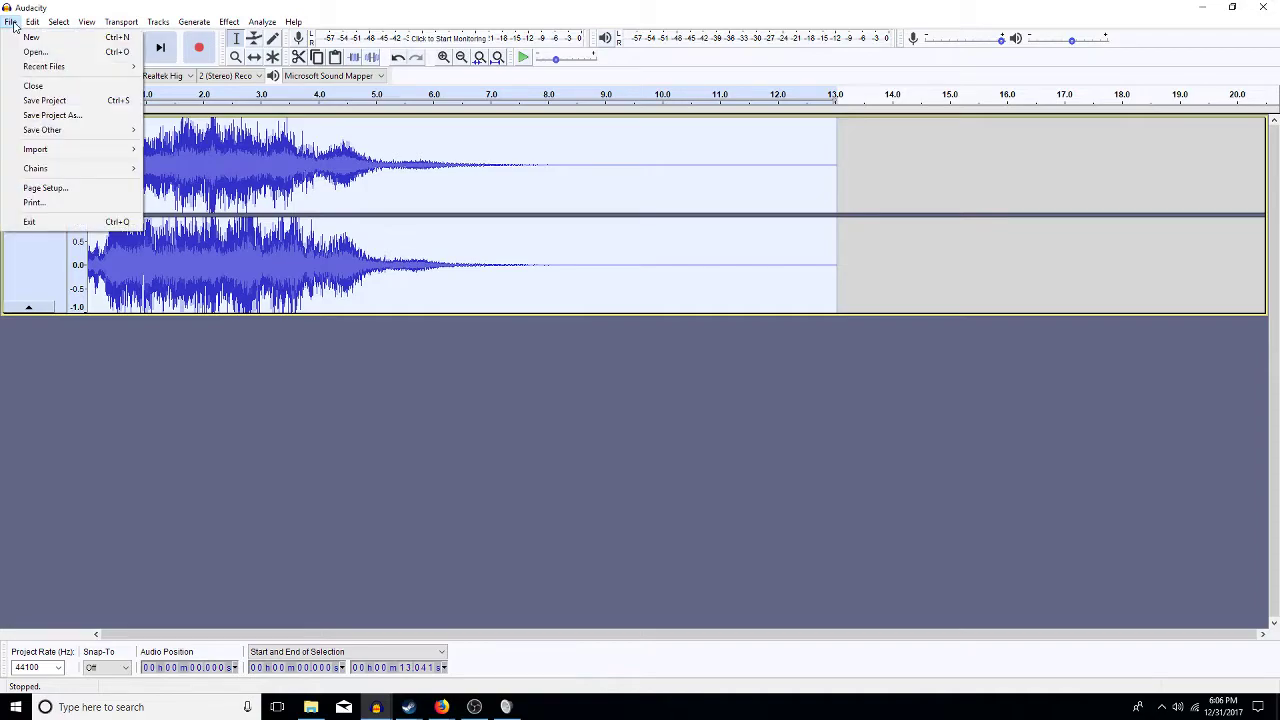
{"action": "left_click", "coordinate": [54, 116]}
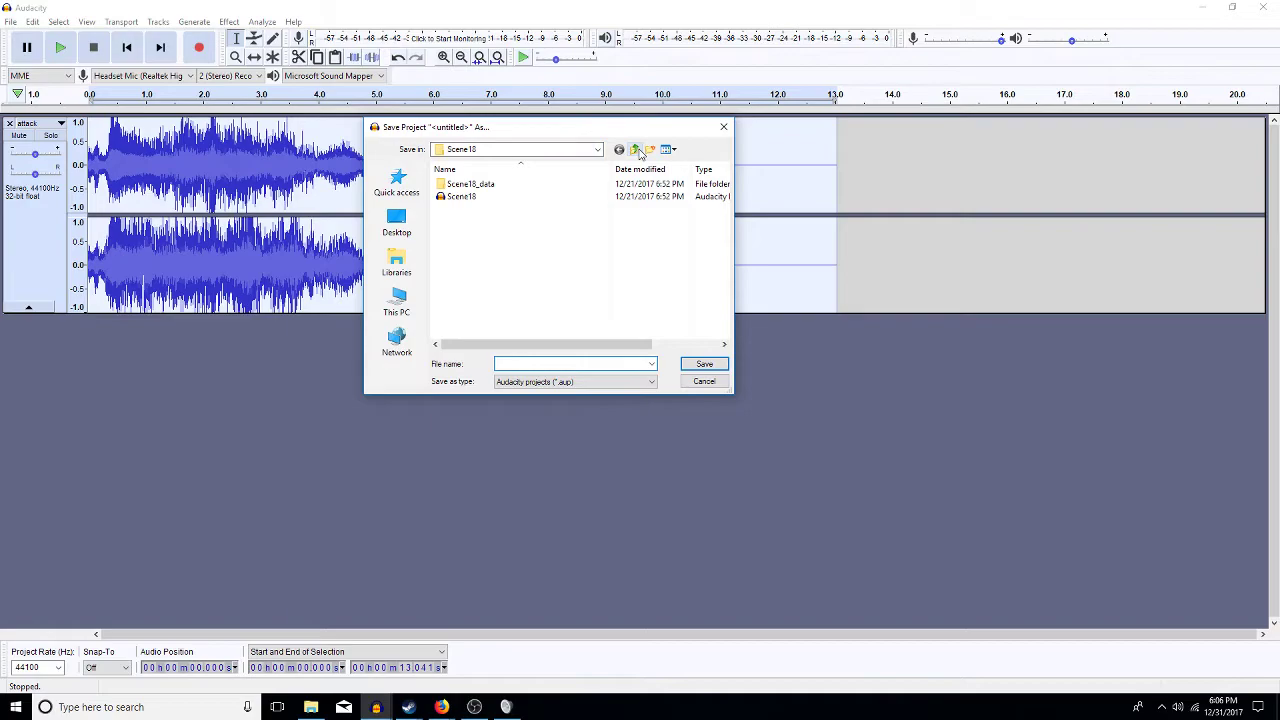
{"action": "left_click", "coordinate": [638, 150]}
{"action": "left_click", "coordinate": [638, 150]}
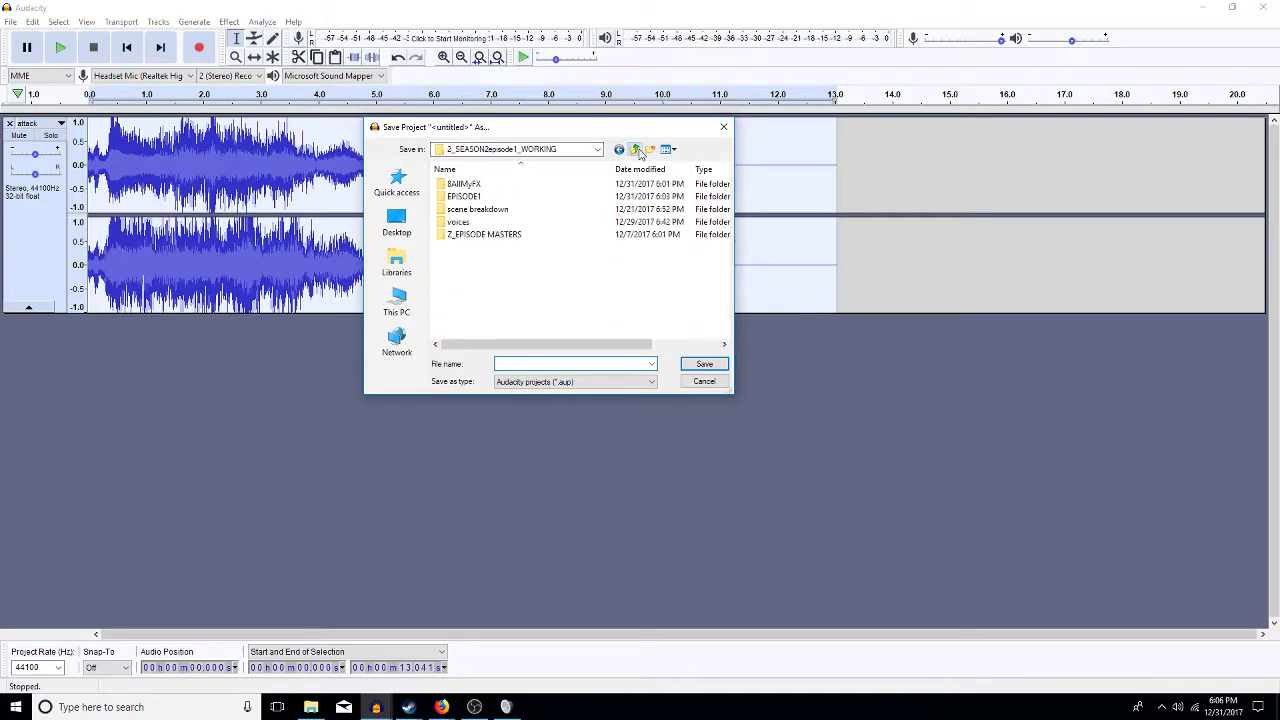
{"action": "double_click", "coordinate": [463, 196]}
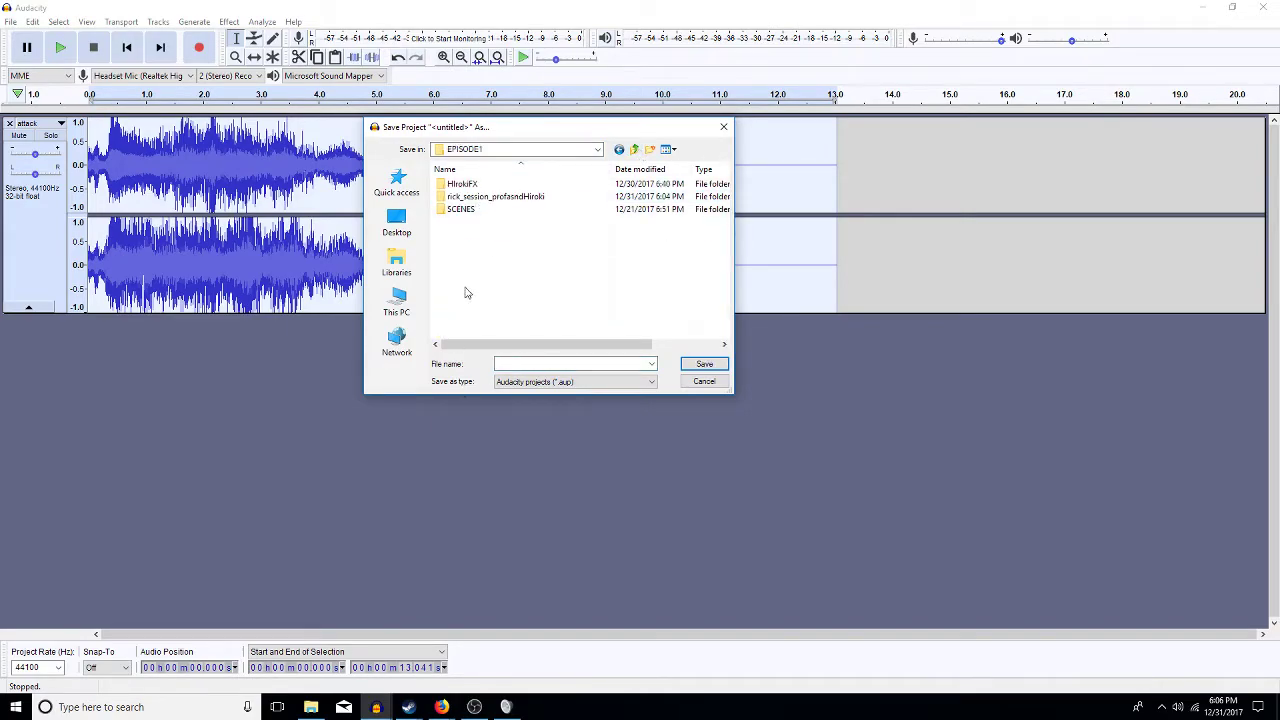
{"action": "double_click", "coordinate": [462, 184]}
{"action": "left_click", "coordinate": [559, 363]}
{"action": "type", "text": "attack"}
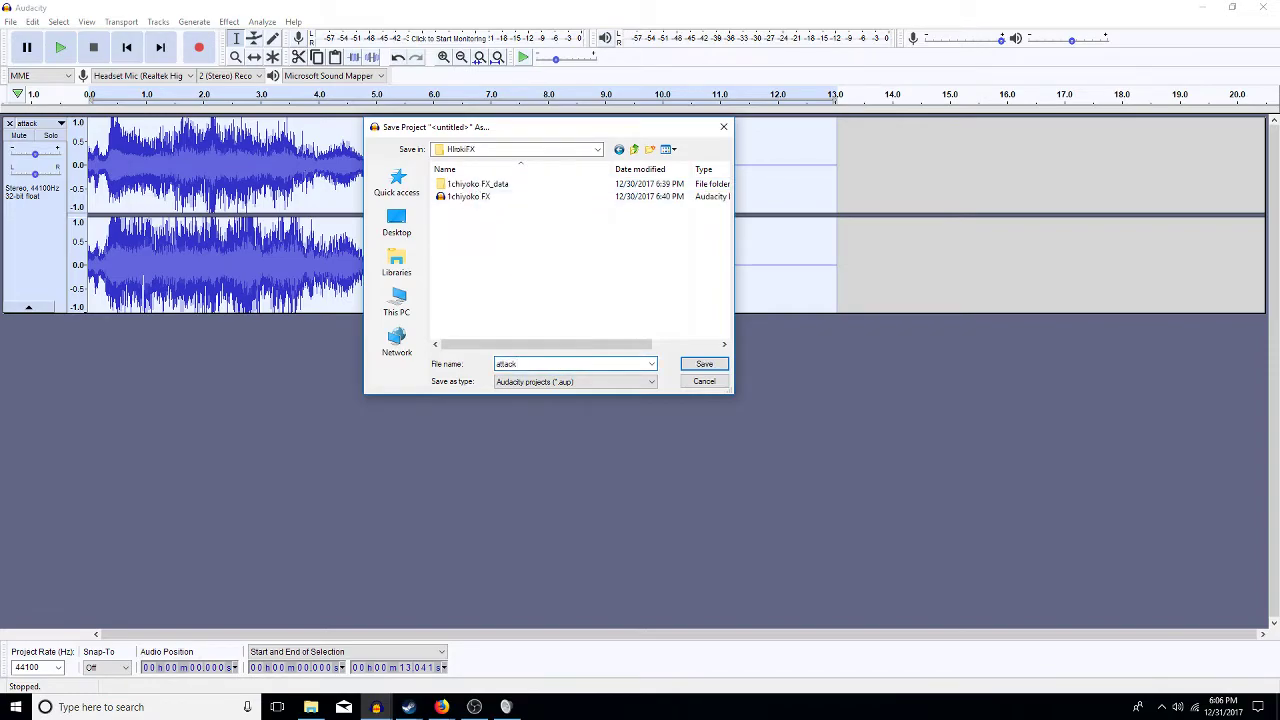
{"action": "key", "text": "Return"}
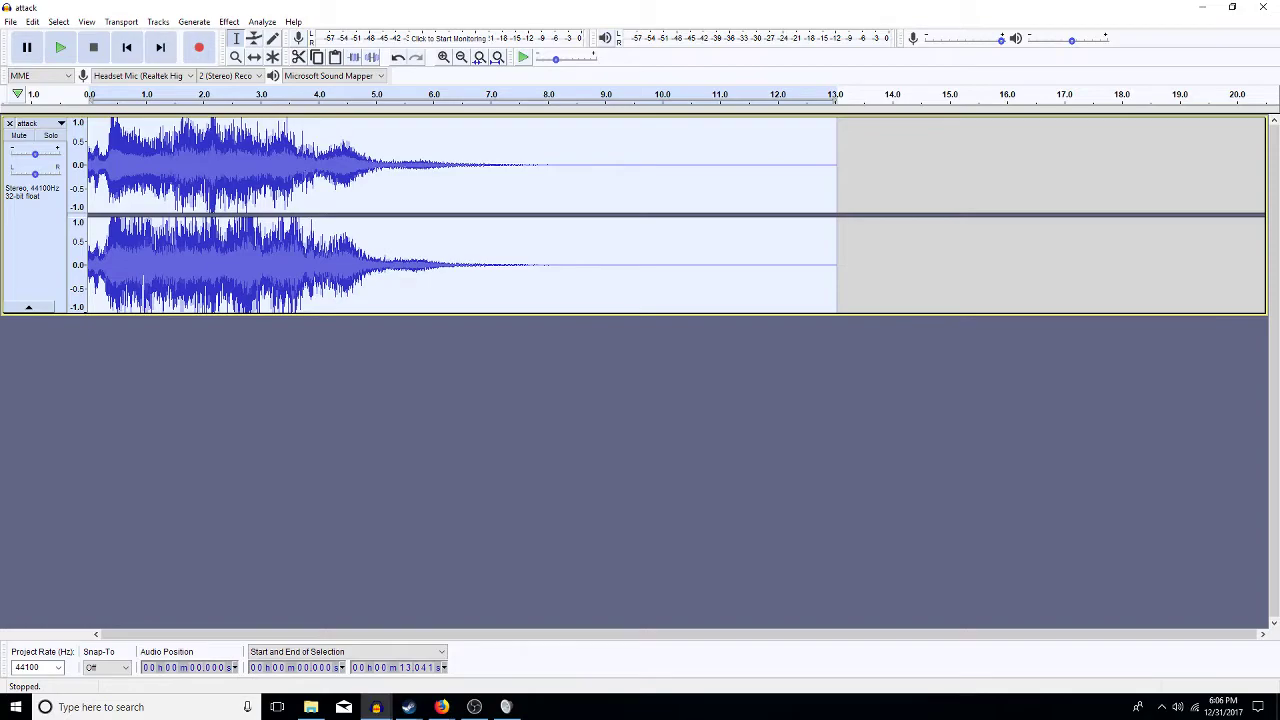
- Open the Ricj tracks_HNvol project and play the last audio track soloed from about 3 min 12 s, then stop playback
{"action": "key", "text": "super+e"}
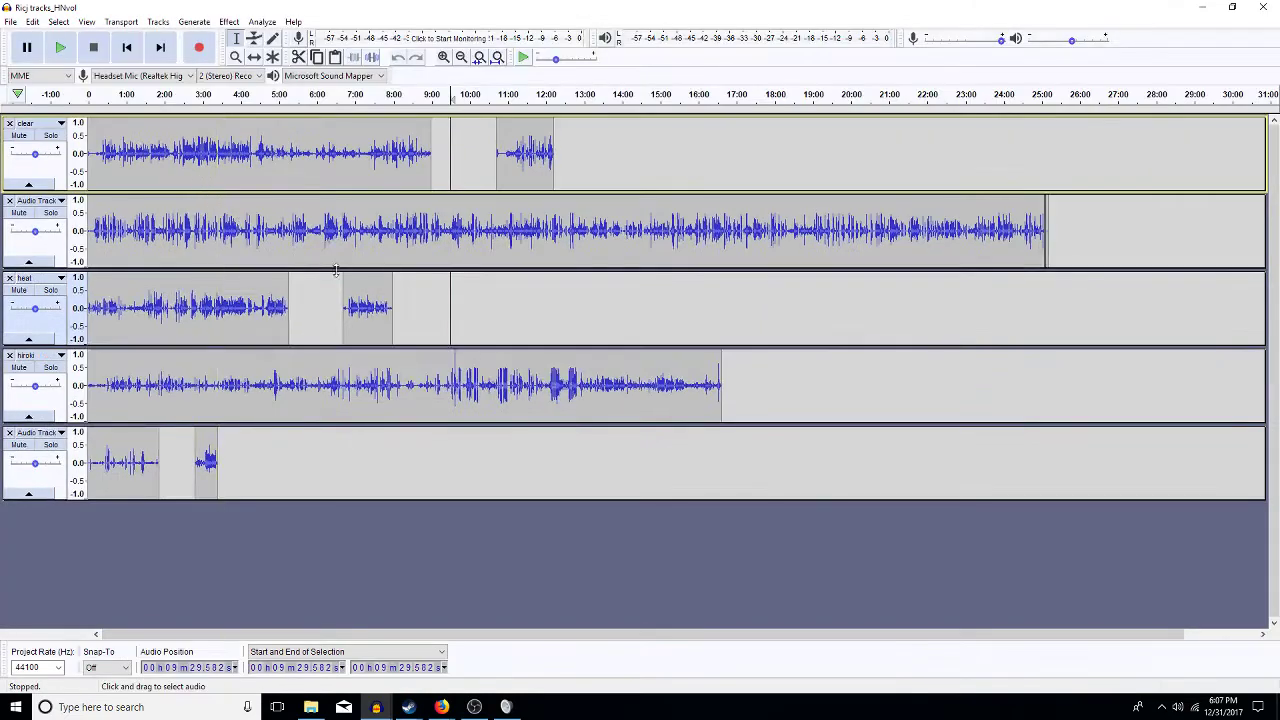
{"action": "left_click", "coordinate": [50, 444]}
{"action": "left_click", "coordinate": [211, 463]}
{"action": "key", "text": "space"}
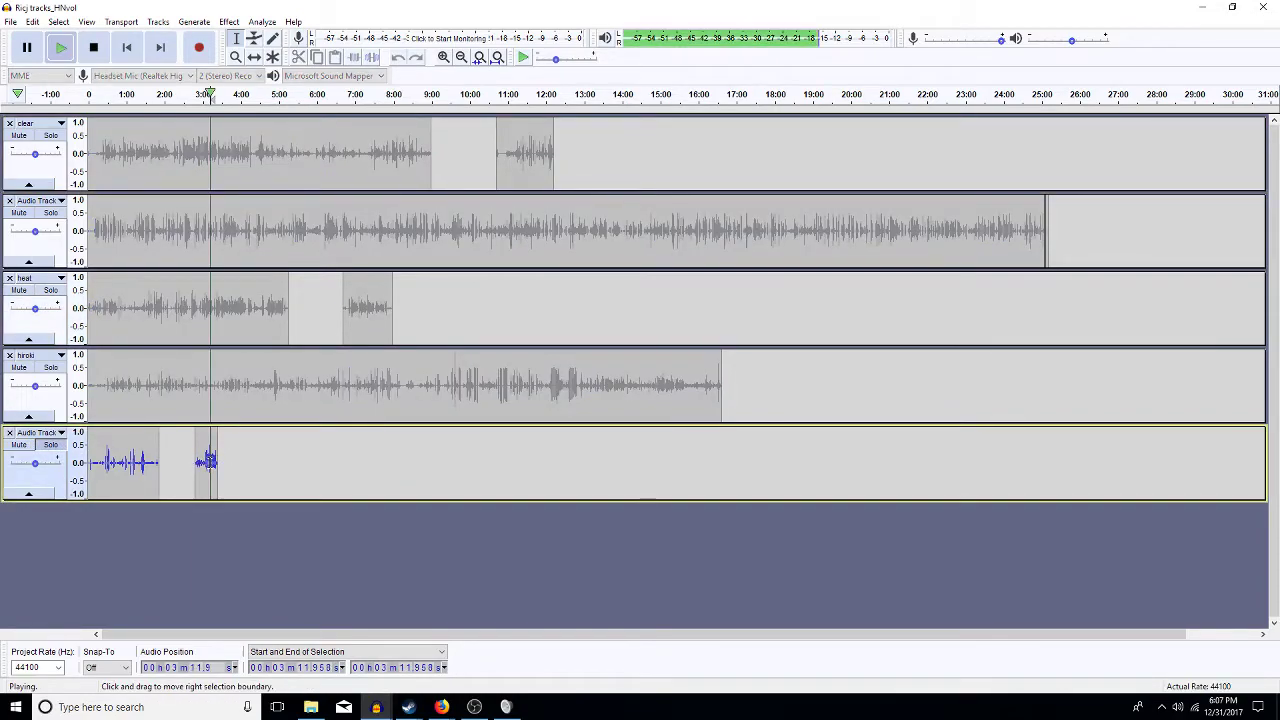
{"action": "key", "text": "space"}
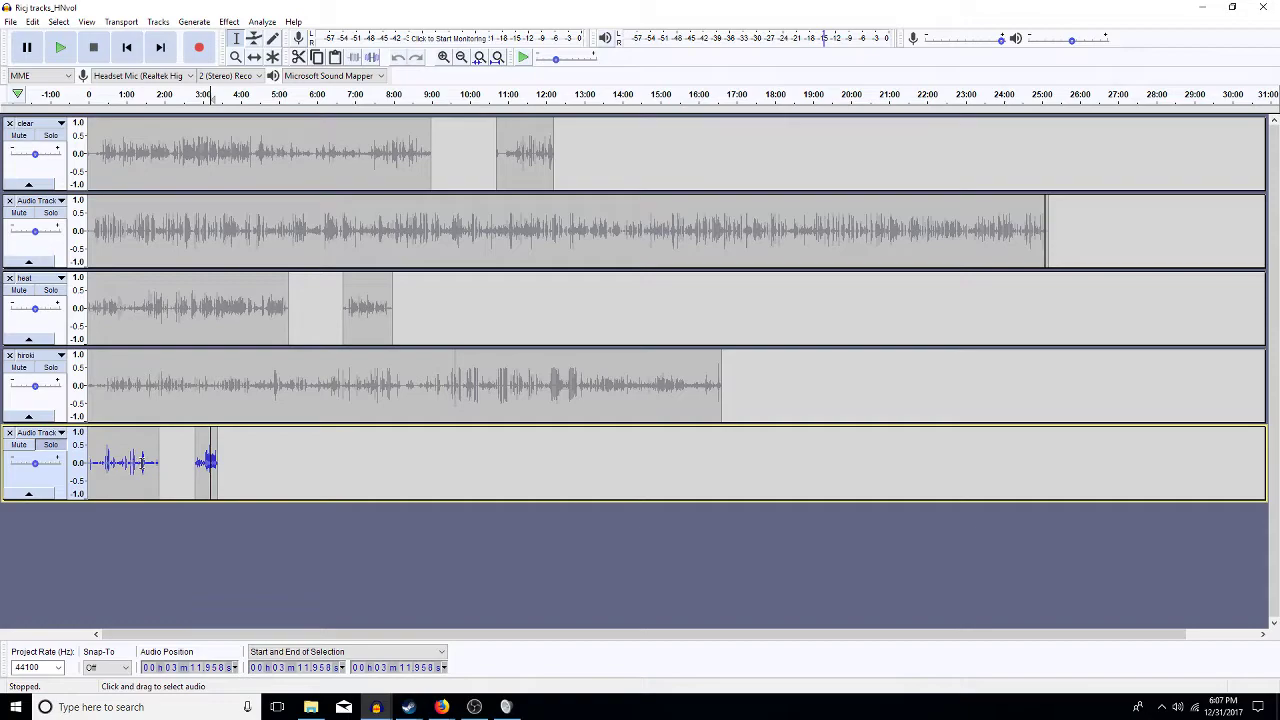
- Play the soloed last track from about 1 min 22 s, then select its entire first clip and fit it to the view
{"action": "left_click", "coordinate": [140, 463]}
{"action": "key", "text": "space"}
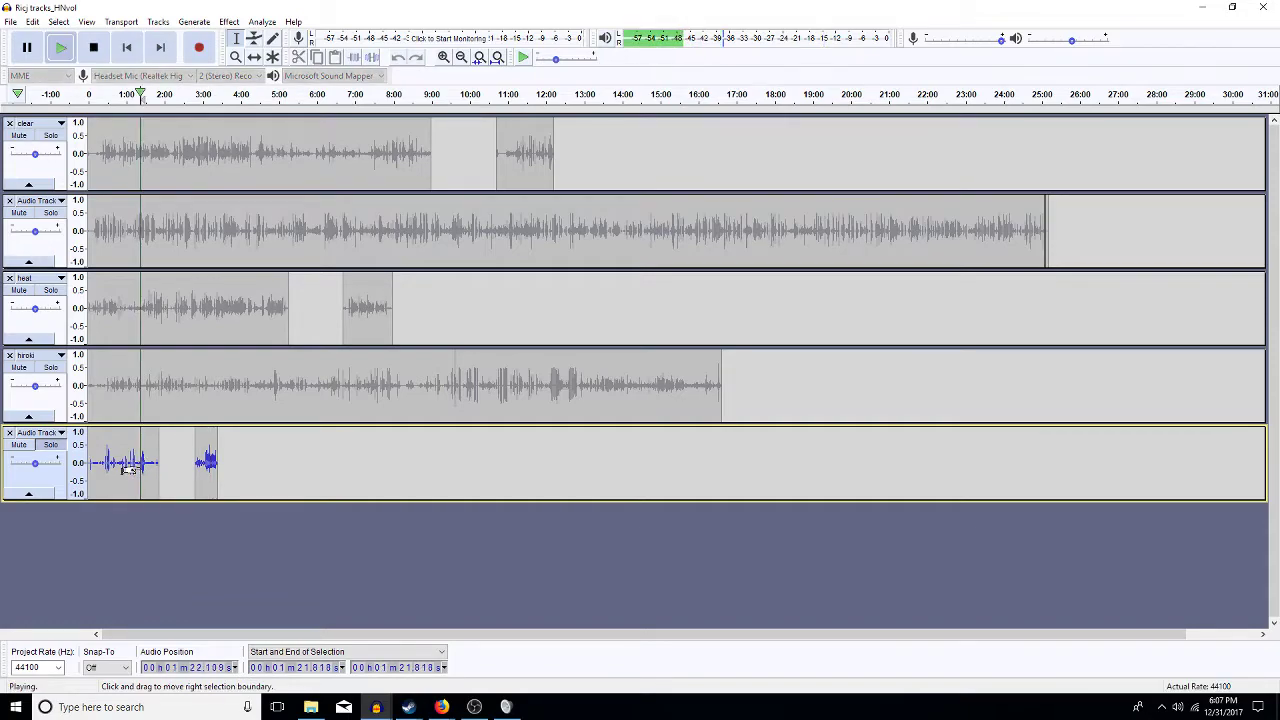
{"action": "left_click", "coordinate": [122, 463]}
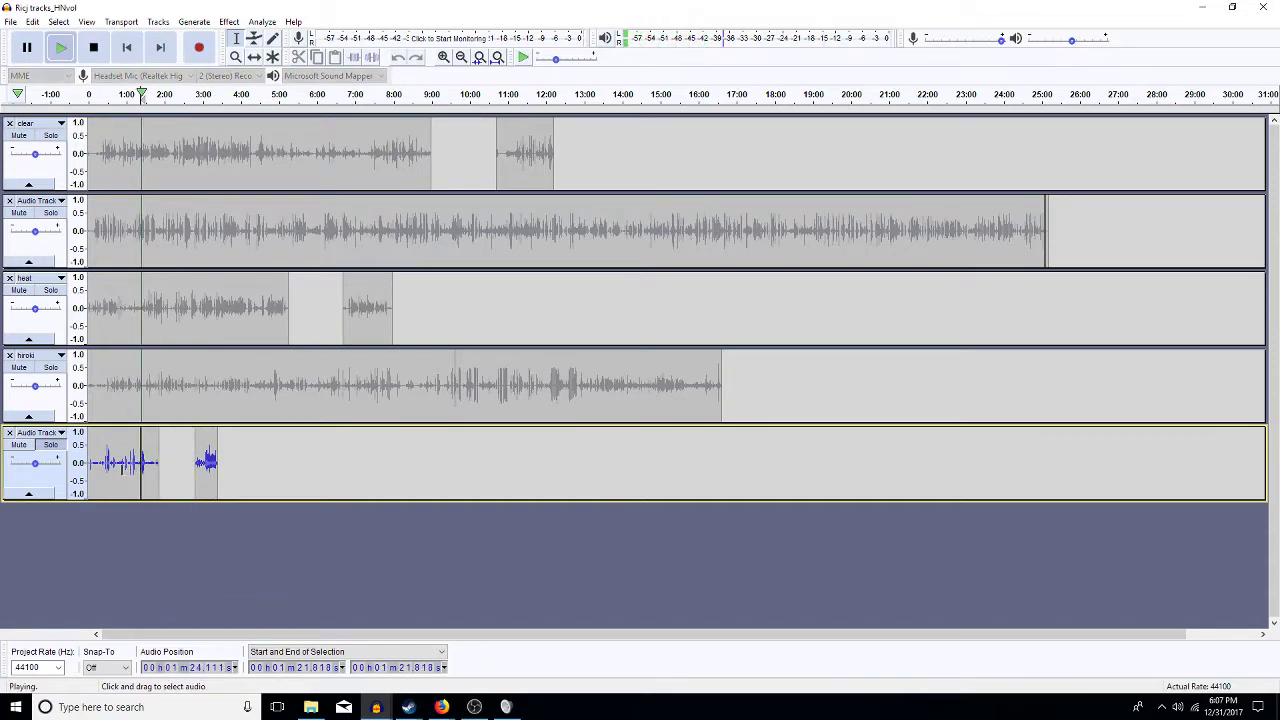
{"action": "double_click", "coordinate": [122, 468]}
{"action": "key", "text": "space"}
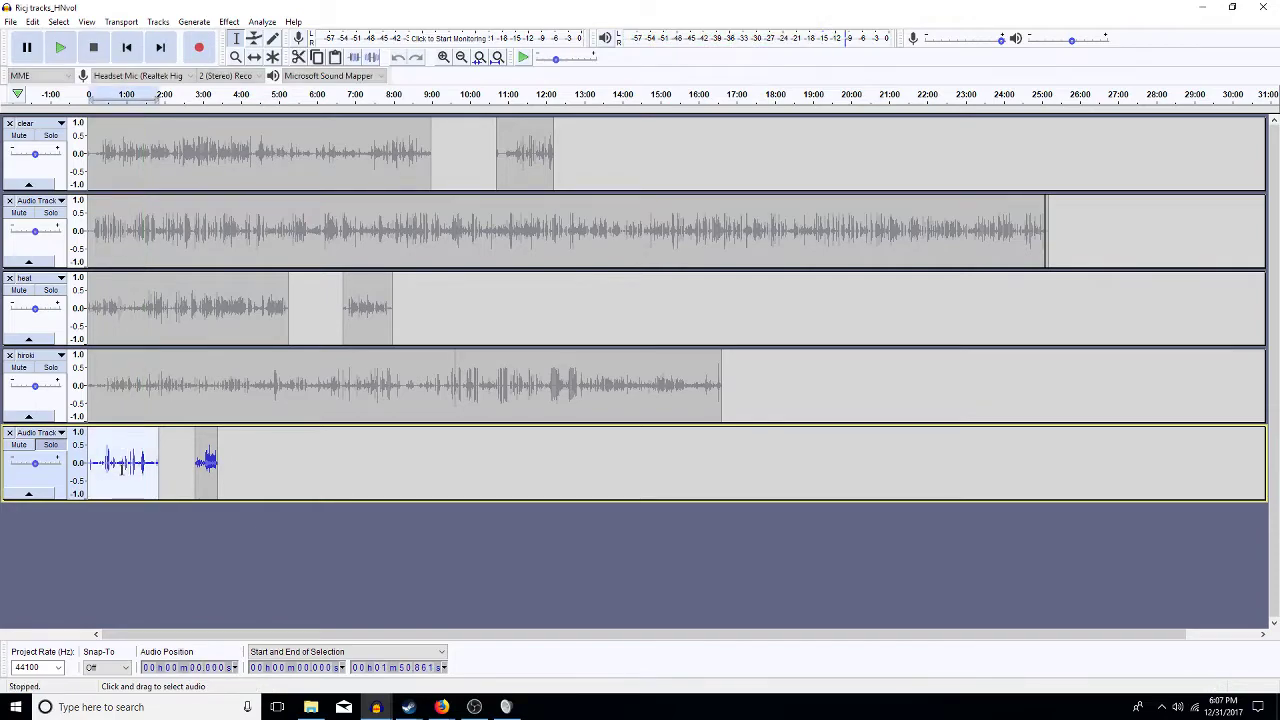
{"action": "key", "text": "ctrl+e"}
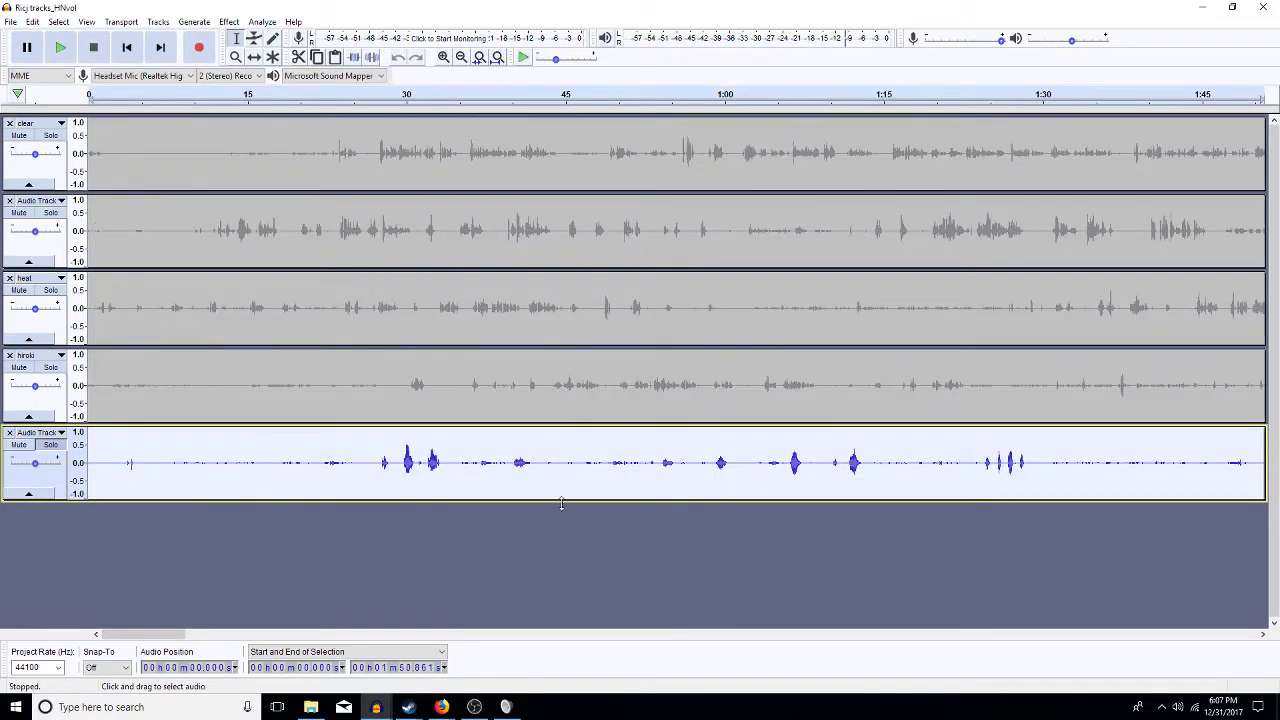
- Play the soloed last track from about 29.7 s, then stop playback
{"action": "left_click", "coordinate": [405, 462]}
{"action": "key", "text": "space"}
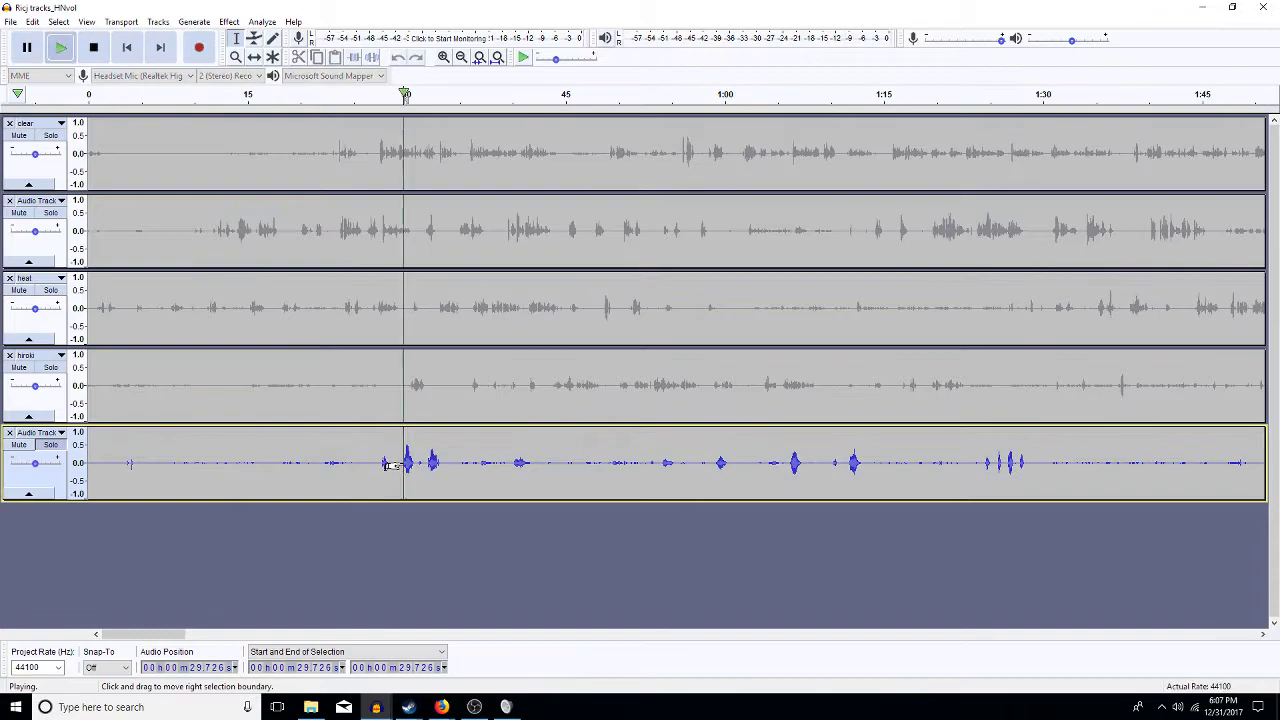
{"action": "left_click", "coordinate": [440, 465]}
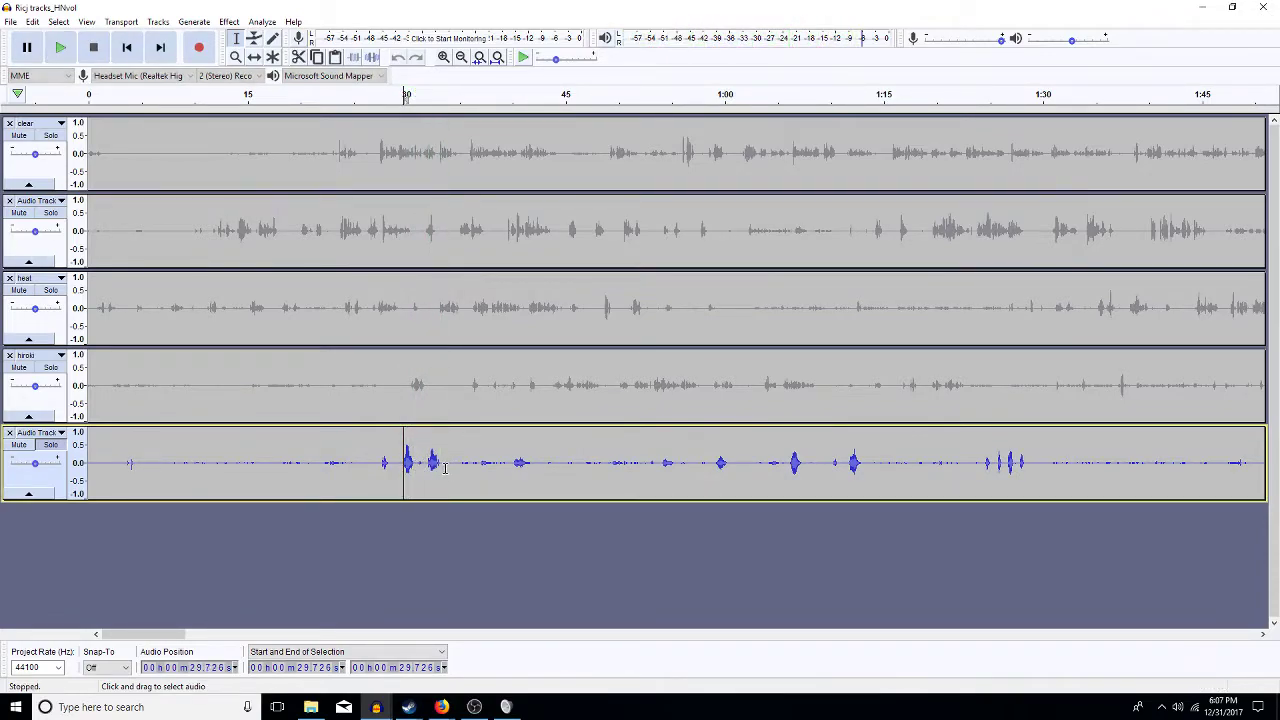
- Copy the voice burst from about 32.0 to 33.3 s on the last track into the attack project as a new track
{"action": "left_click_drag", "start_coordinate": [440, 470], "coordinate": [427, 476]}
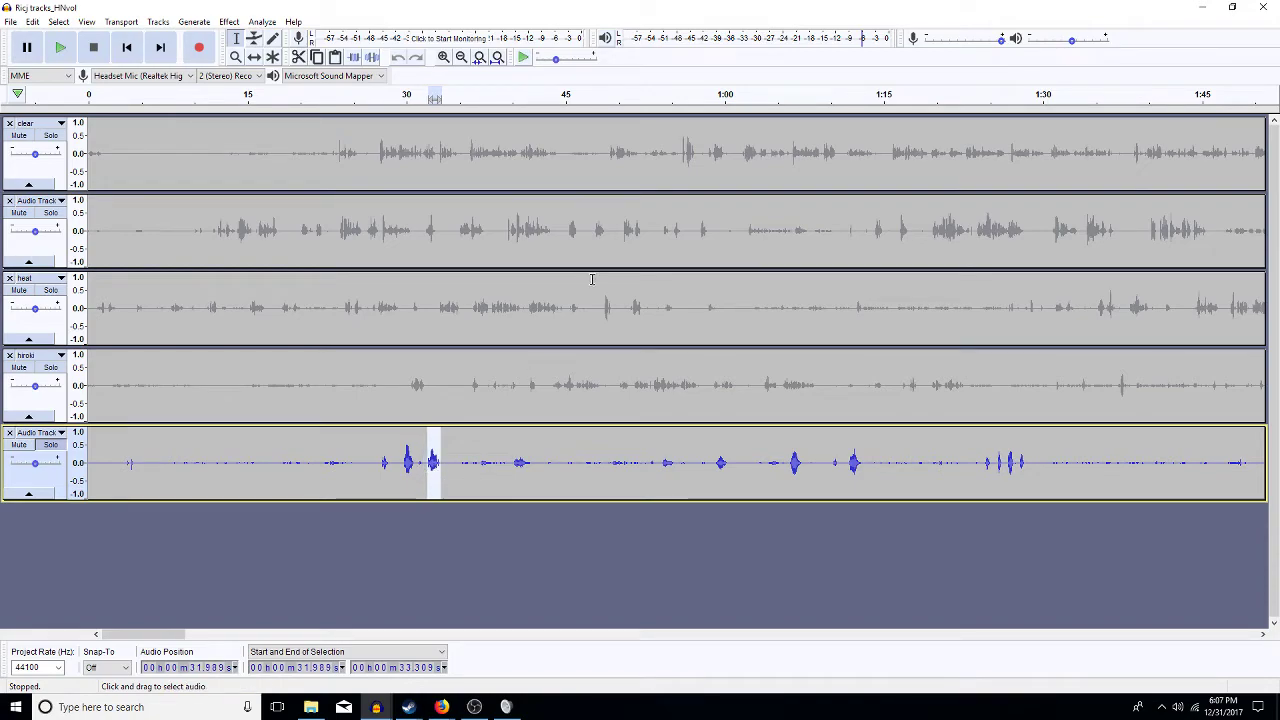
{"action": "left_click", "coordinate": [1265, 7]}
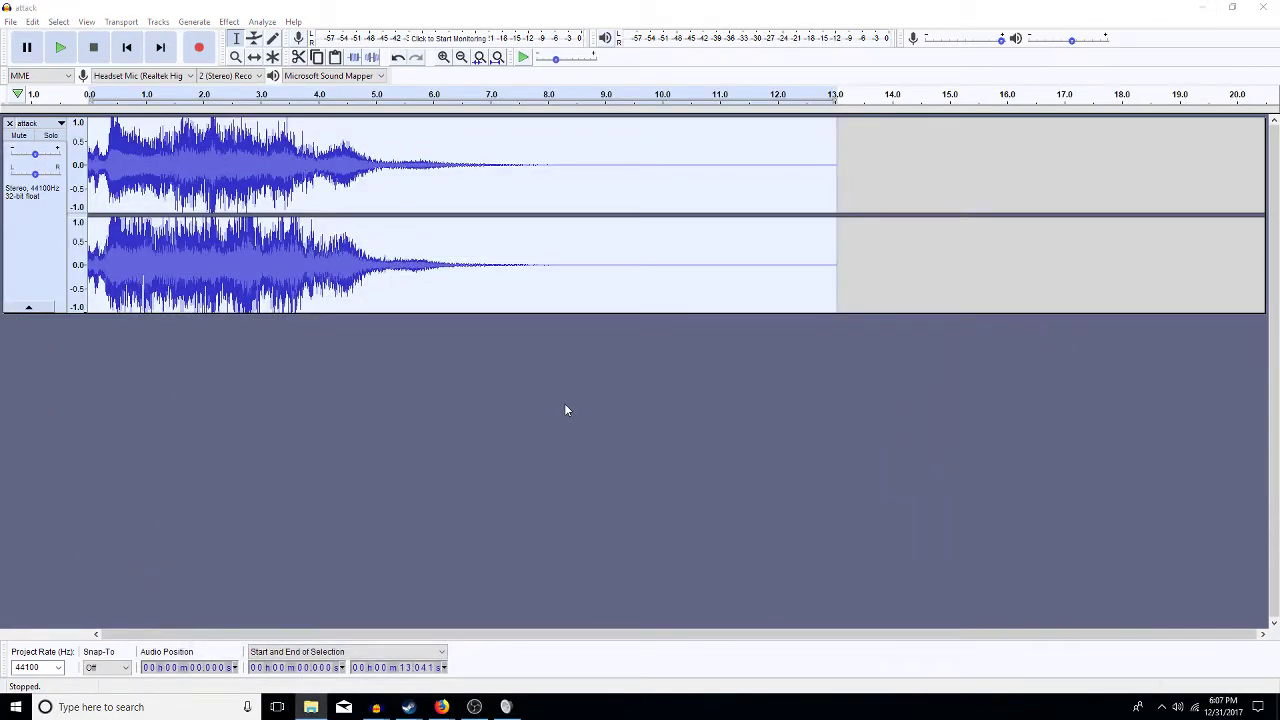
{"action": "left_click", "coordinate": [564, 406]}
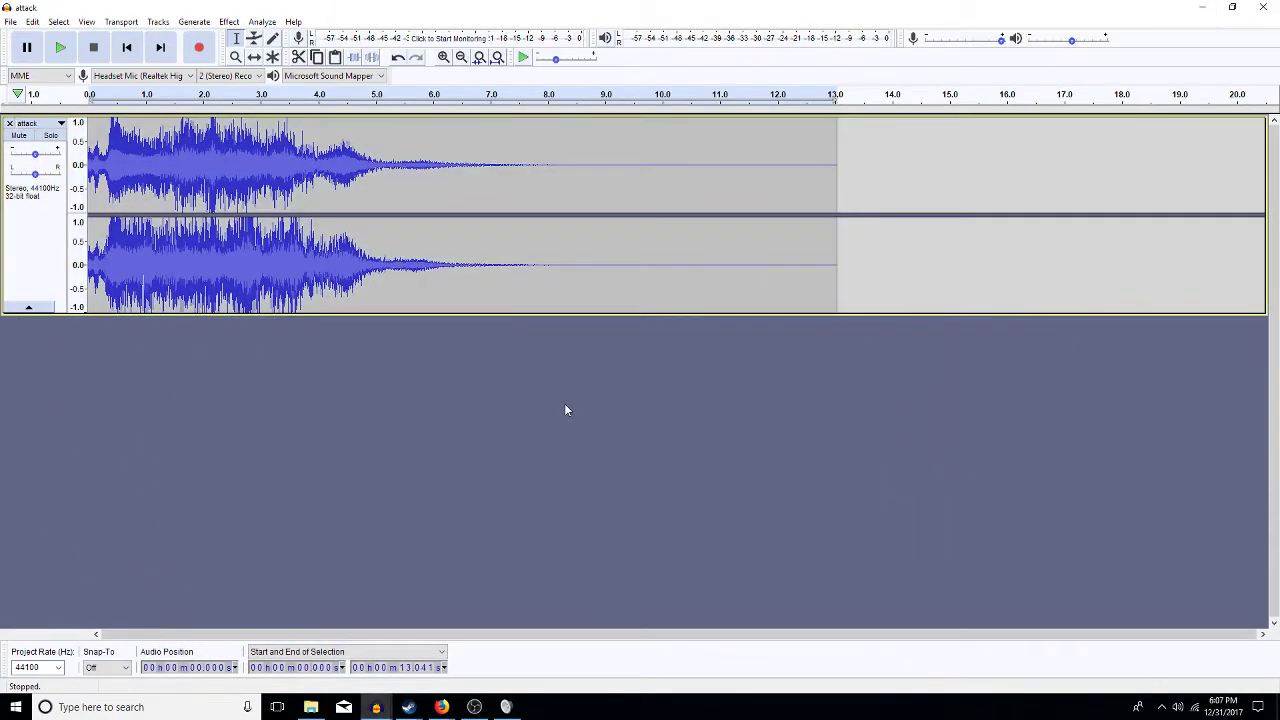
{"action": "key", "text": "ctrl+v"}
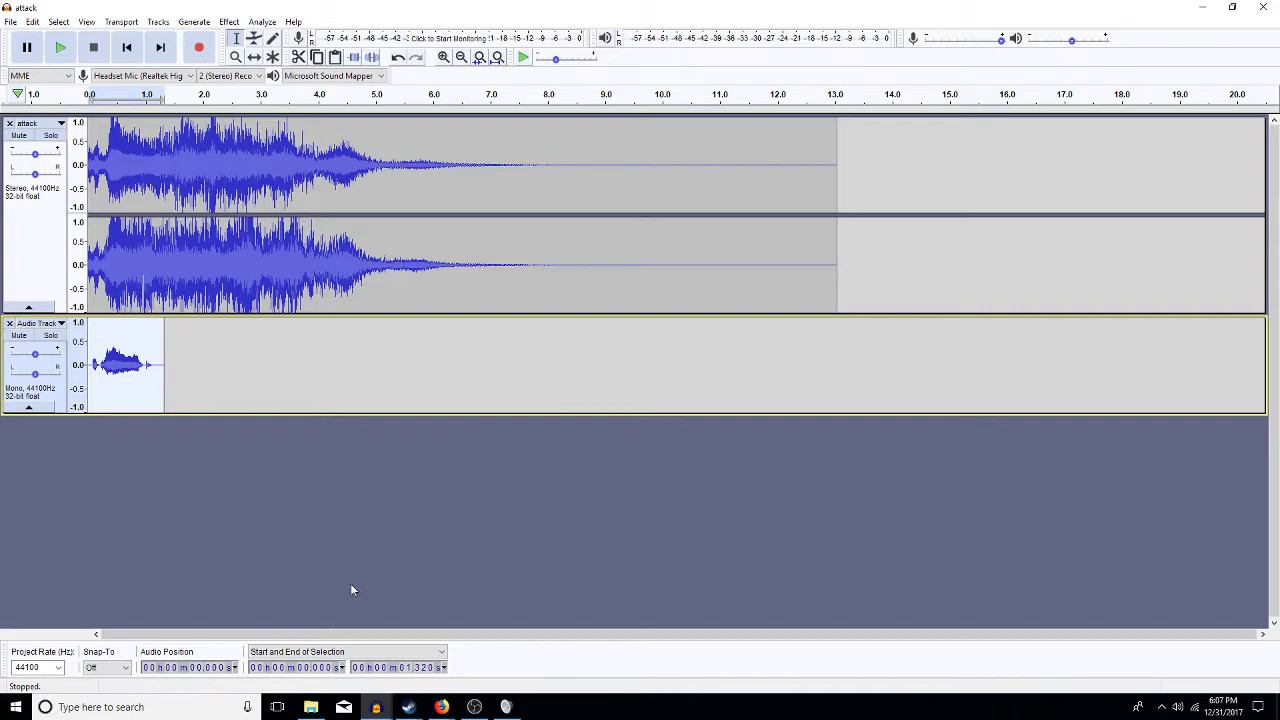
- Return to the Ricj tracks_HNvol project and close it
{"action": "left_click", "coordinate": [376, 707]}
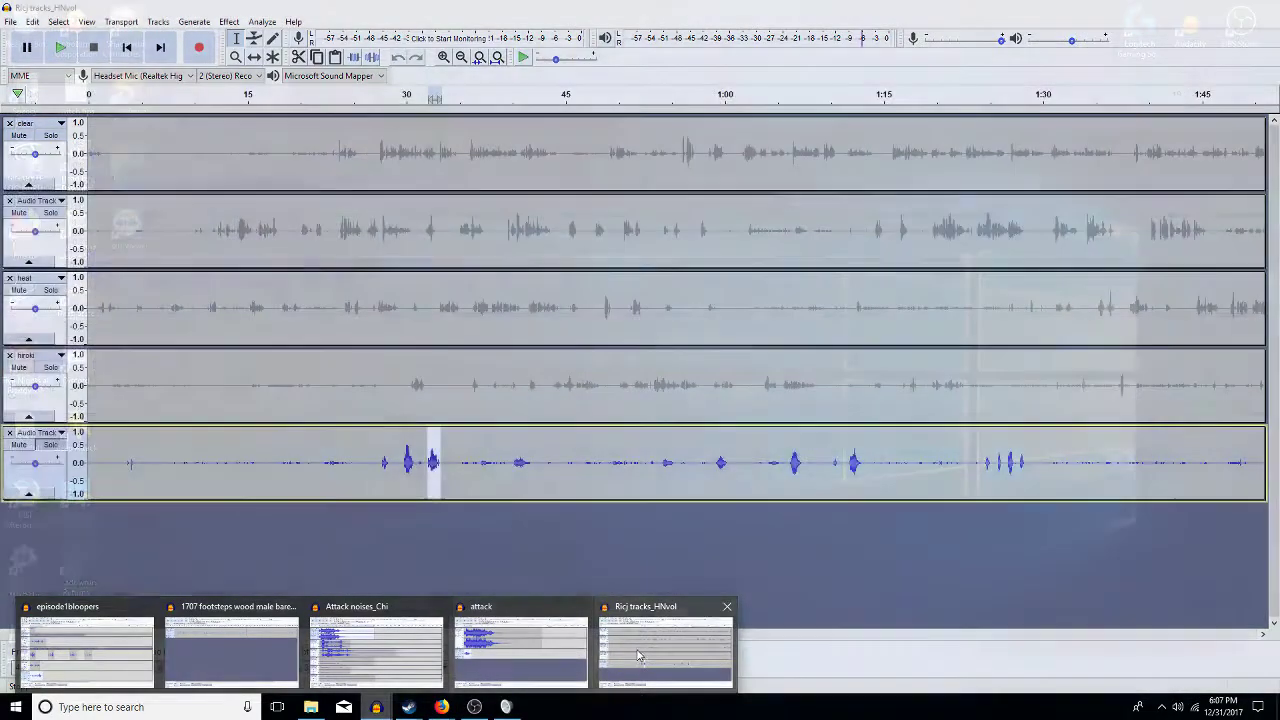
{"action": "left_click", "coordinate": [665, 650]}
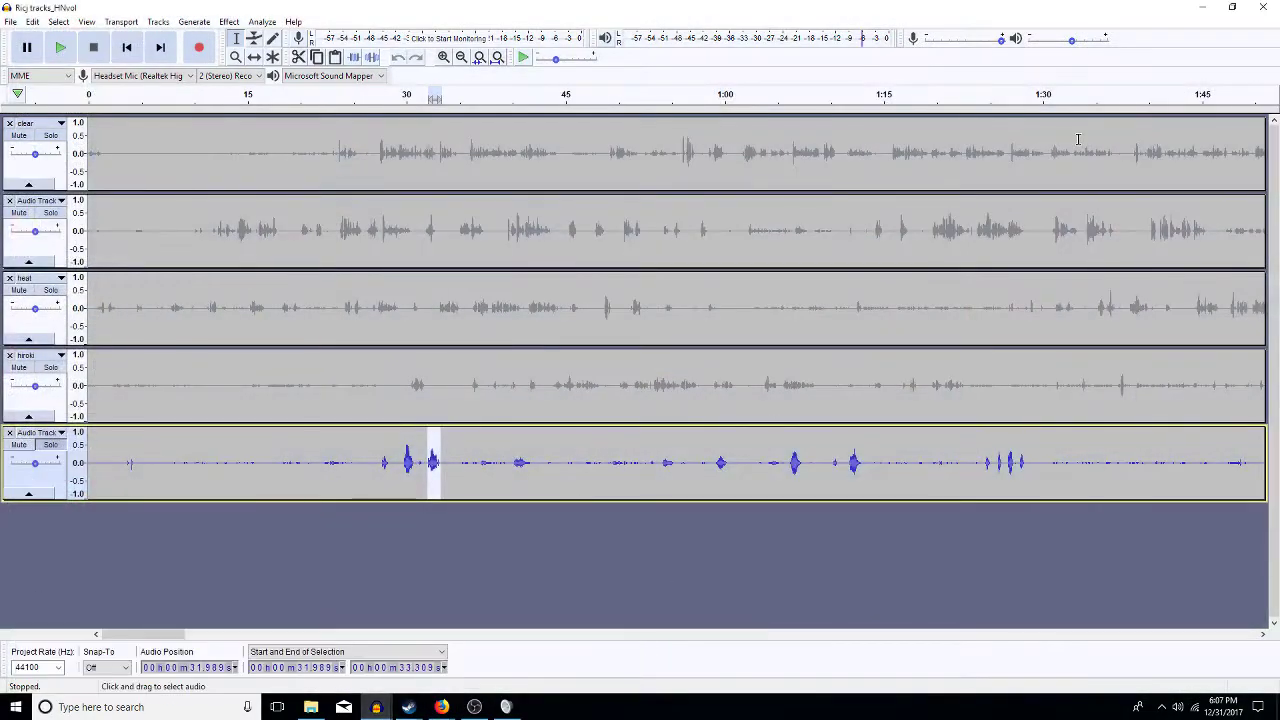
{"action": "left_click", "coordinate": [1263, 7]}
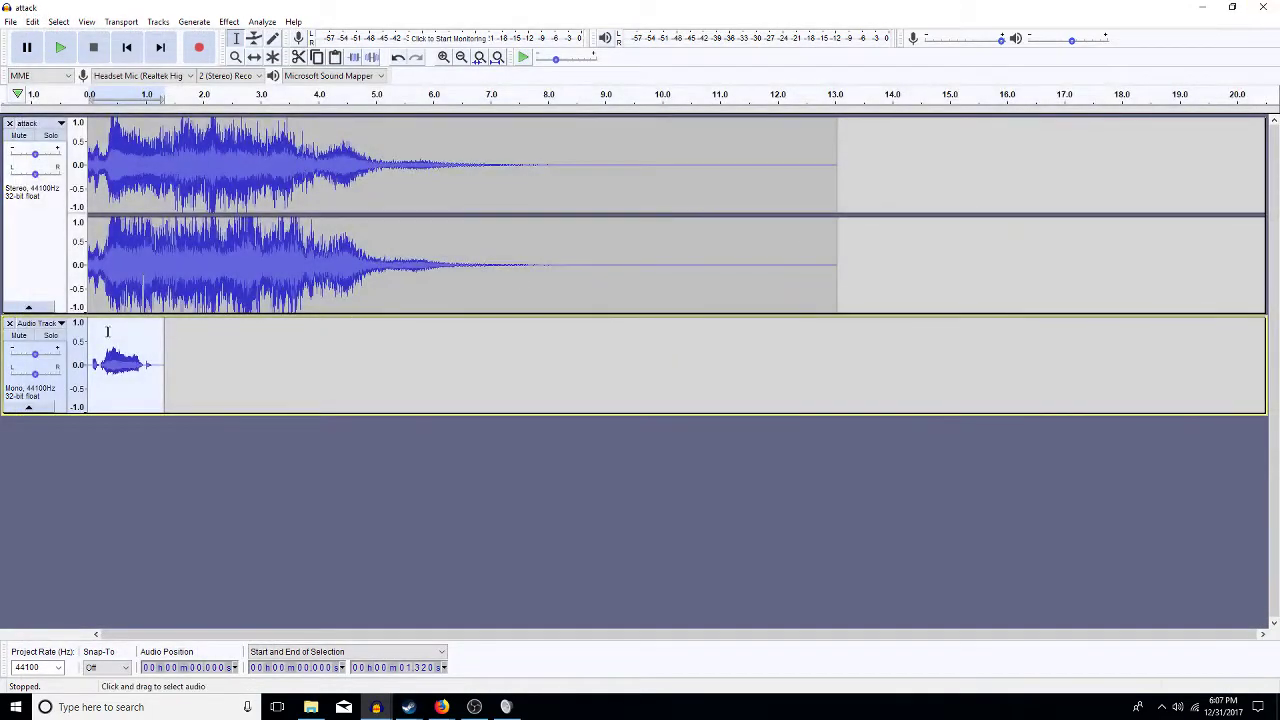
- Solo the attack track and play it from the start twice, then stop playback
{"action": "left_click", "coordinate": [46, 136]}
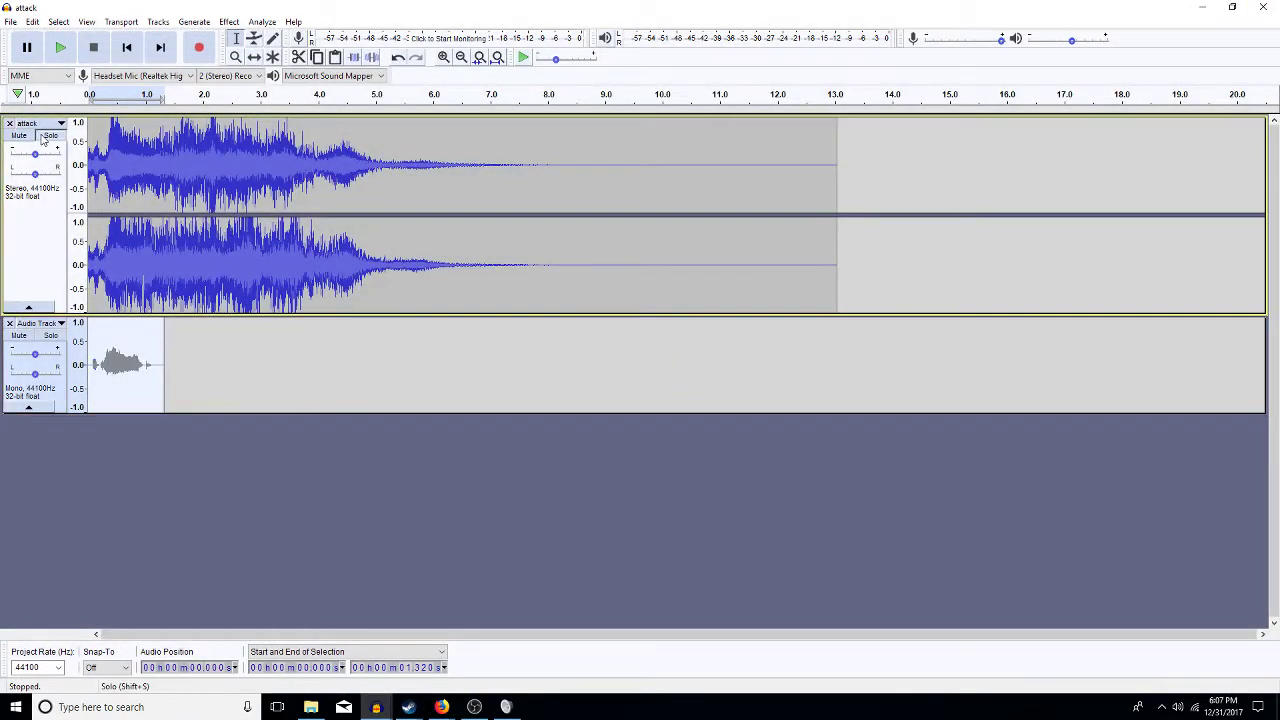
{"action": "key", "text": "space"}
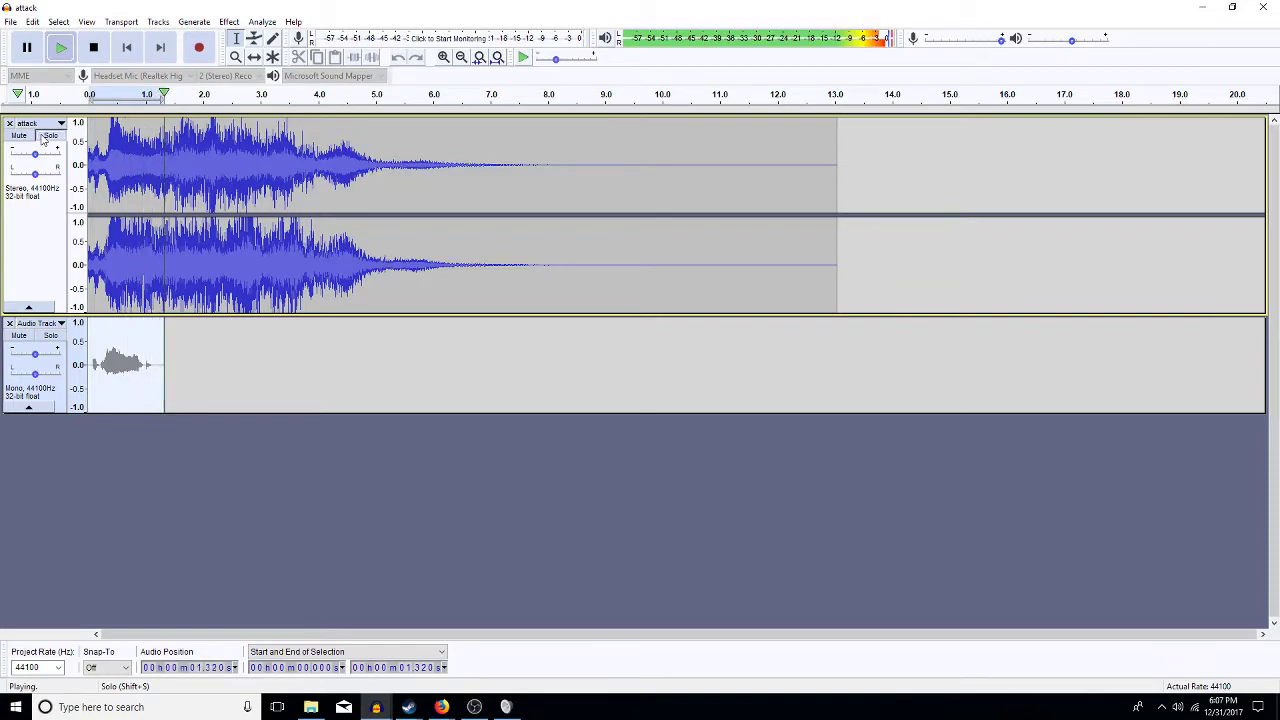
{"action": "left_click", "coordinate": [62, 188]}
{"action": "key", "text": "space"}
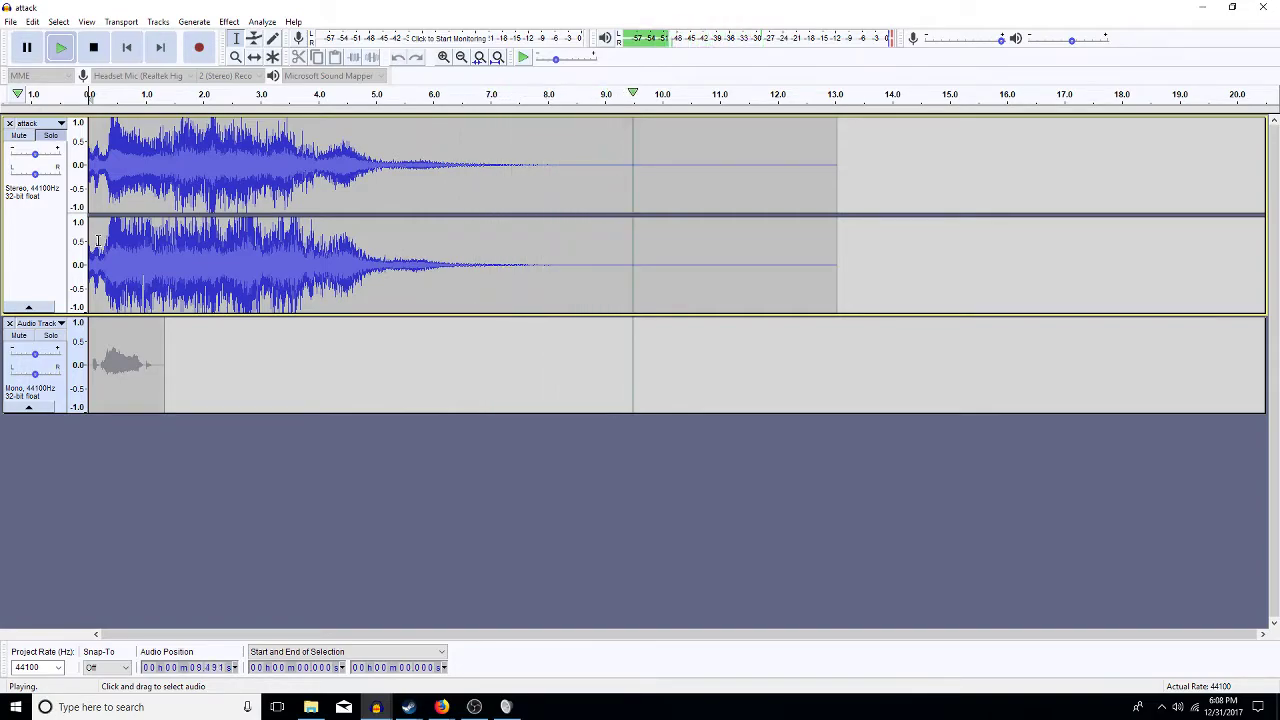
{"action": "key", "text": "space"}
{"action": "key", "text": "space"}
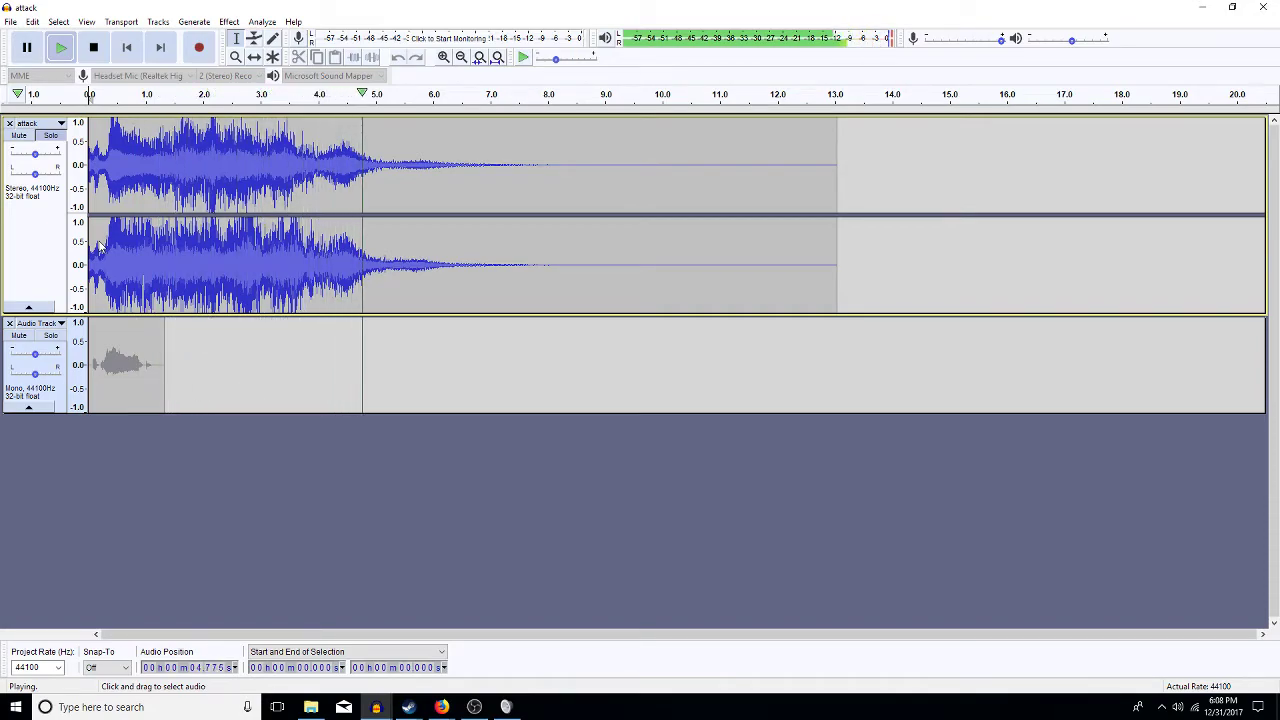
{"action": "key", "text": "space"}
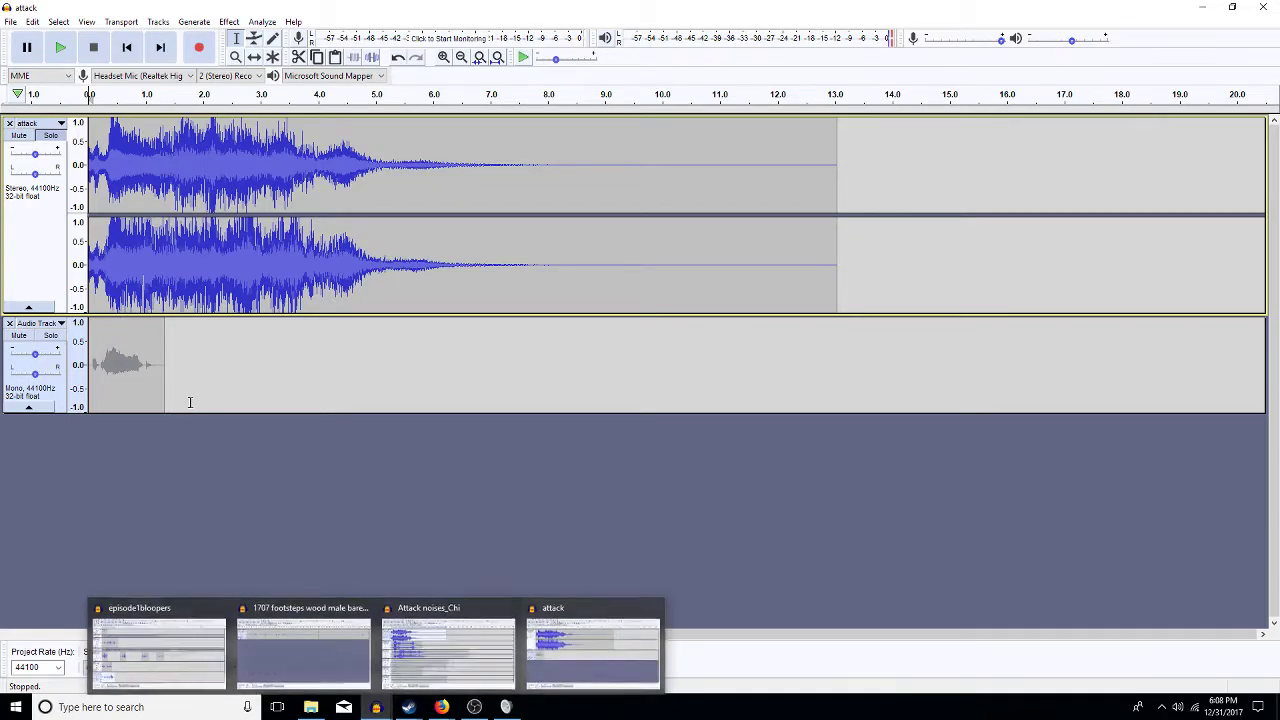
- Browse for a file to open in the 1111 effects and extras folder inside 8AllMyFX
{"action": "left_click", "coordinate": [10, 22]}
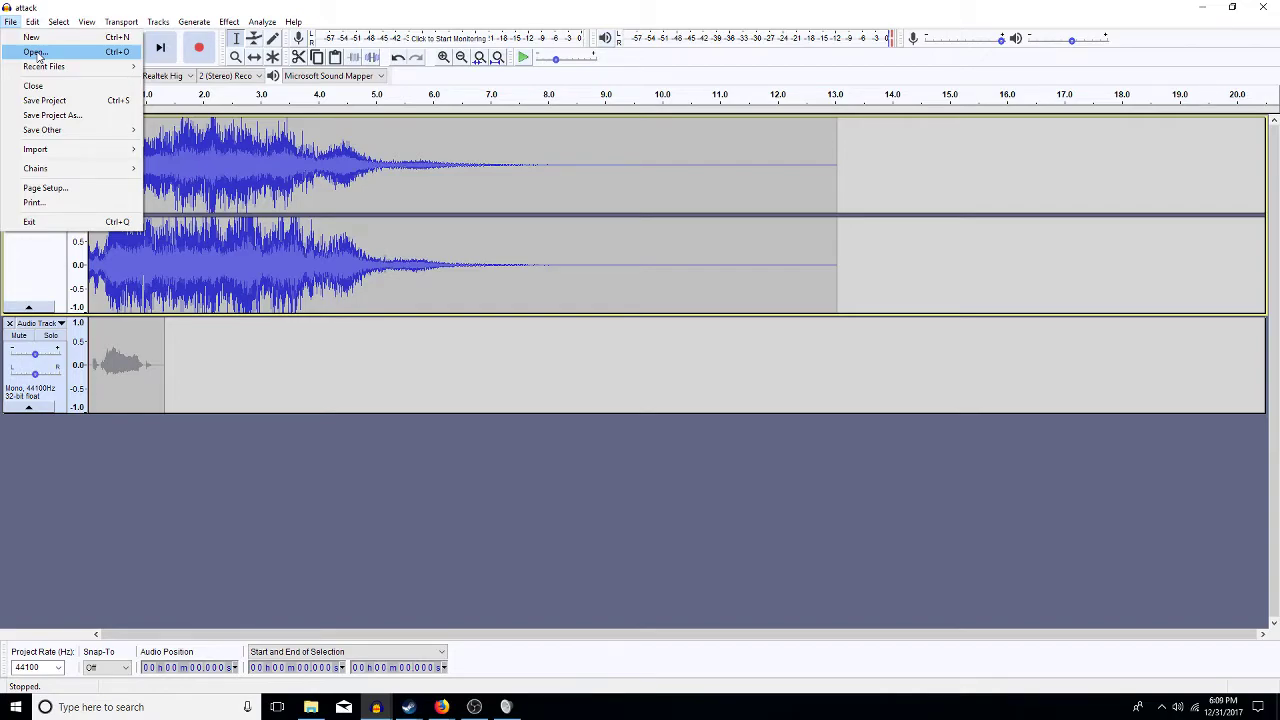
{"action": "mouse_move", "coordinate": [45, 69]}
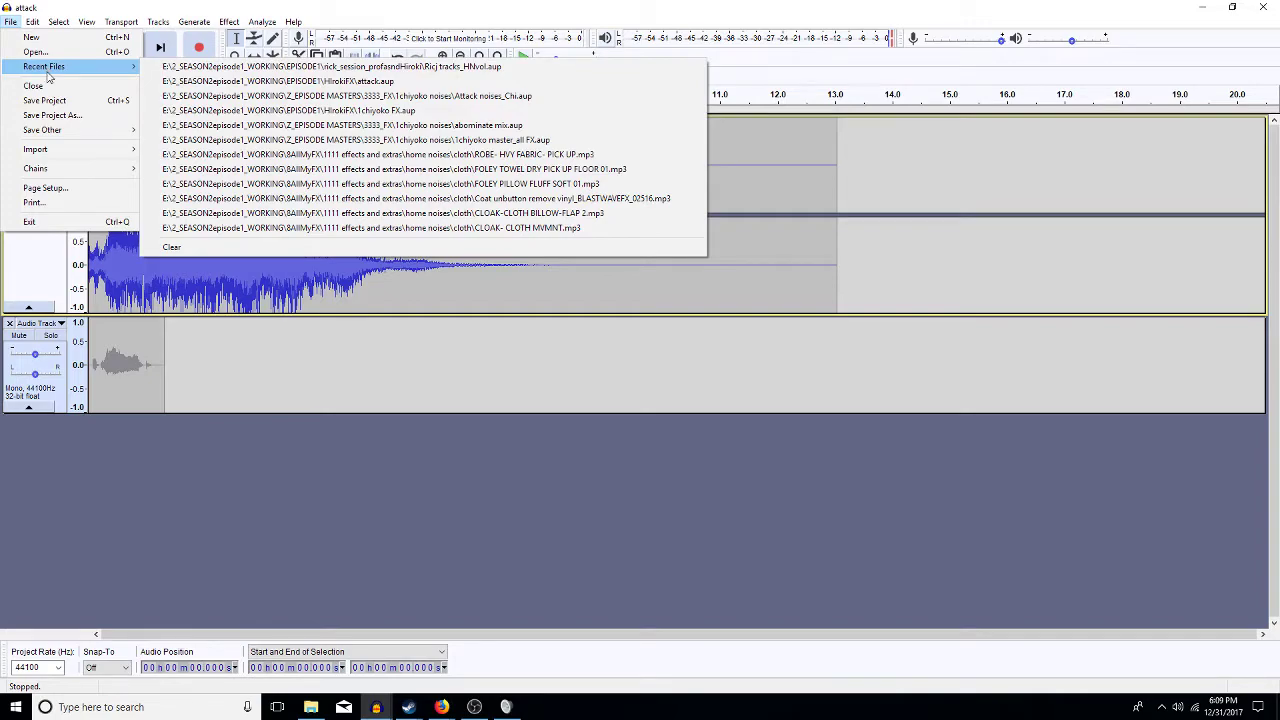
{"action": "left_click", "coordinate": [34, 52]}
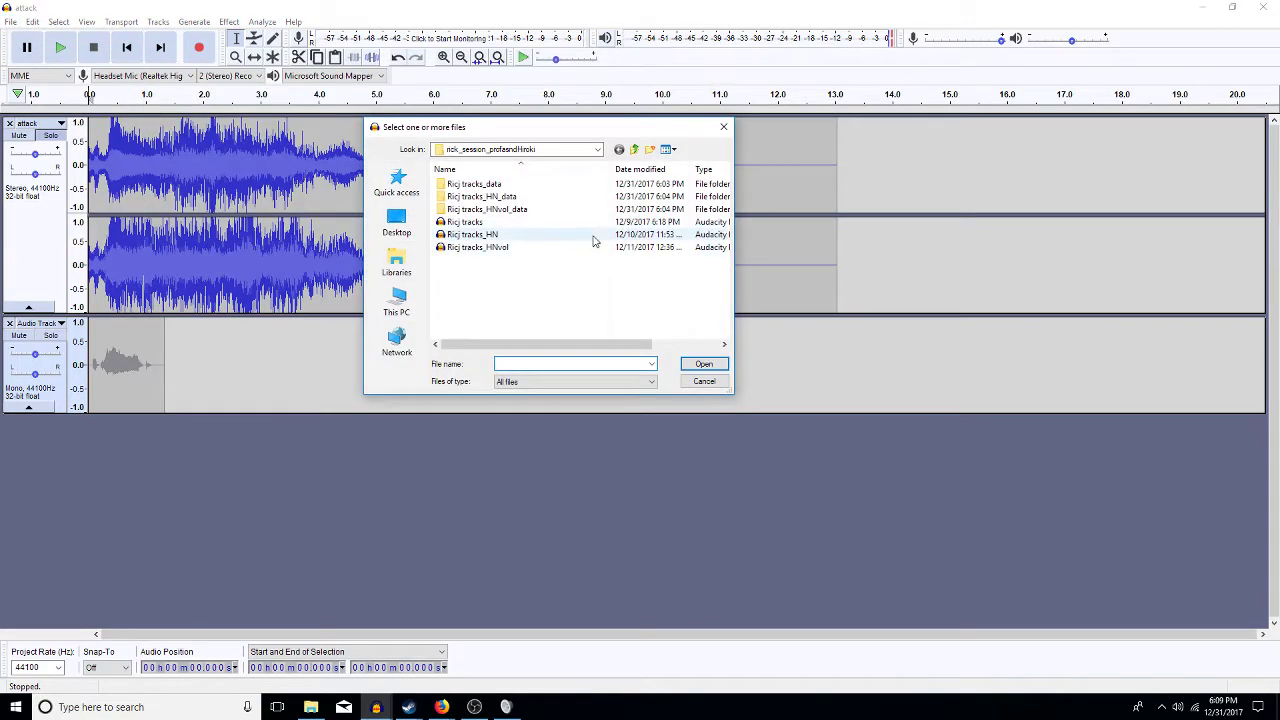
{"action": "left_click", "coordinate": [631, 154]}
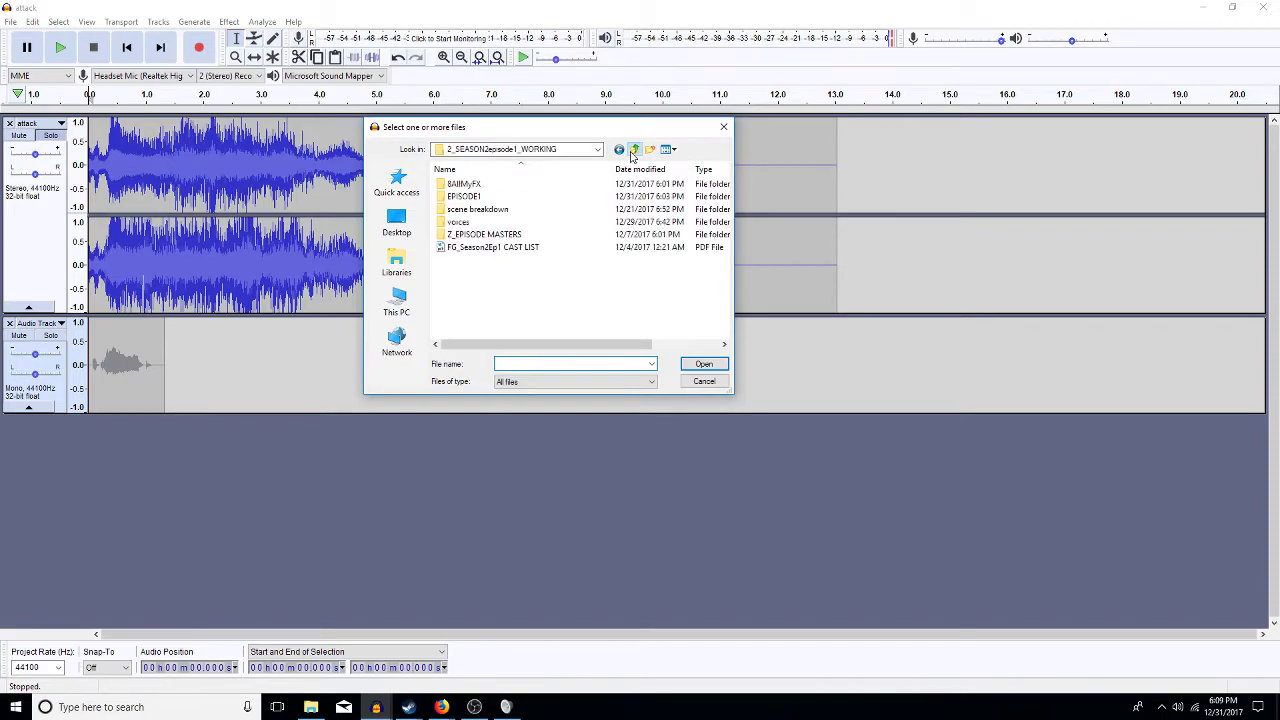
{"action": "double_click", "coordinate": [480, 186]}
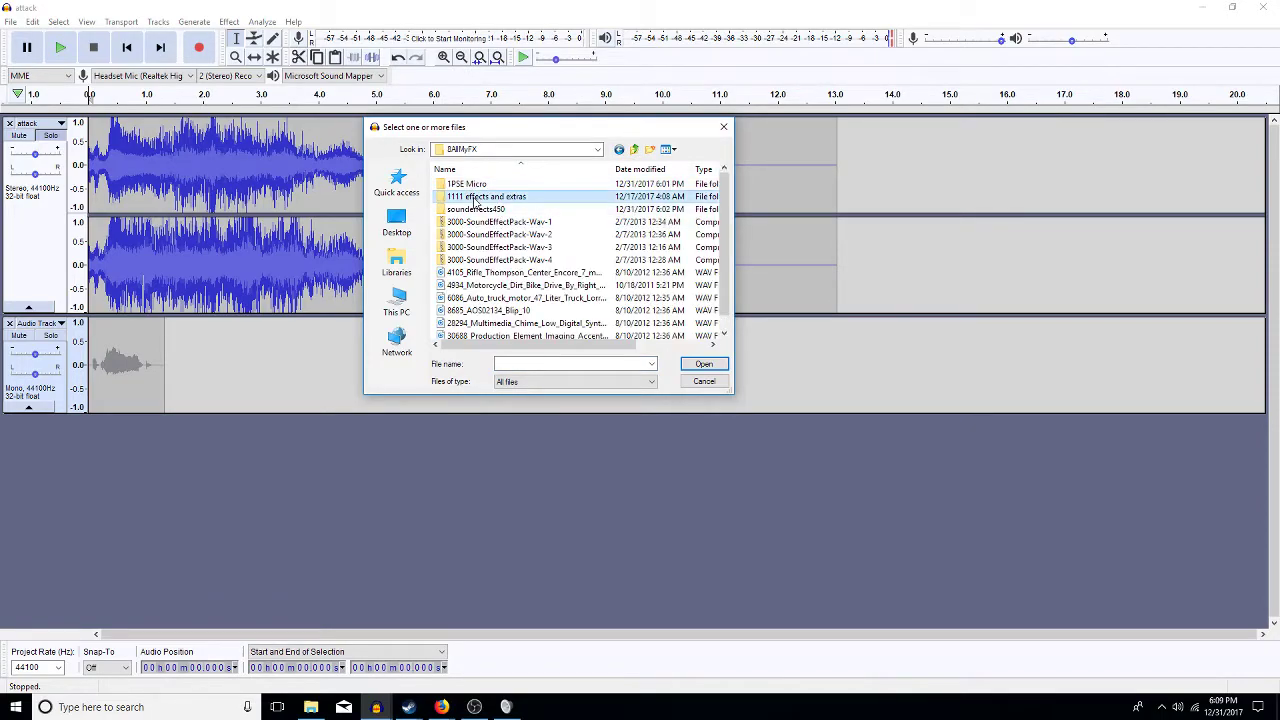
{"action": "double_click", "coordinate": [476, 197]}
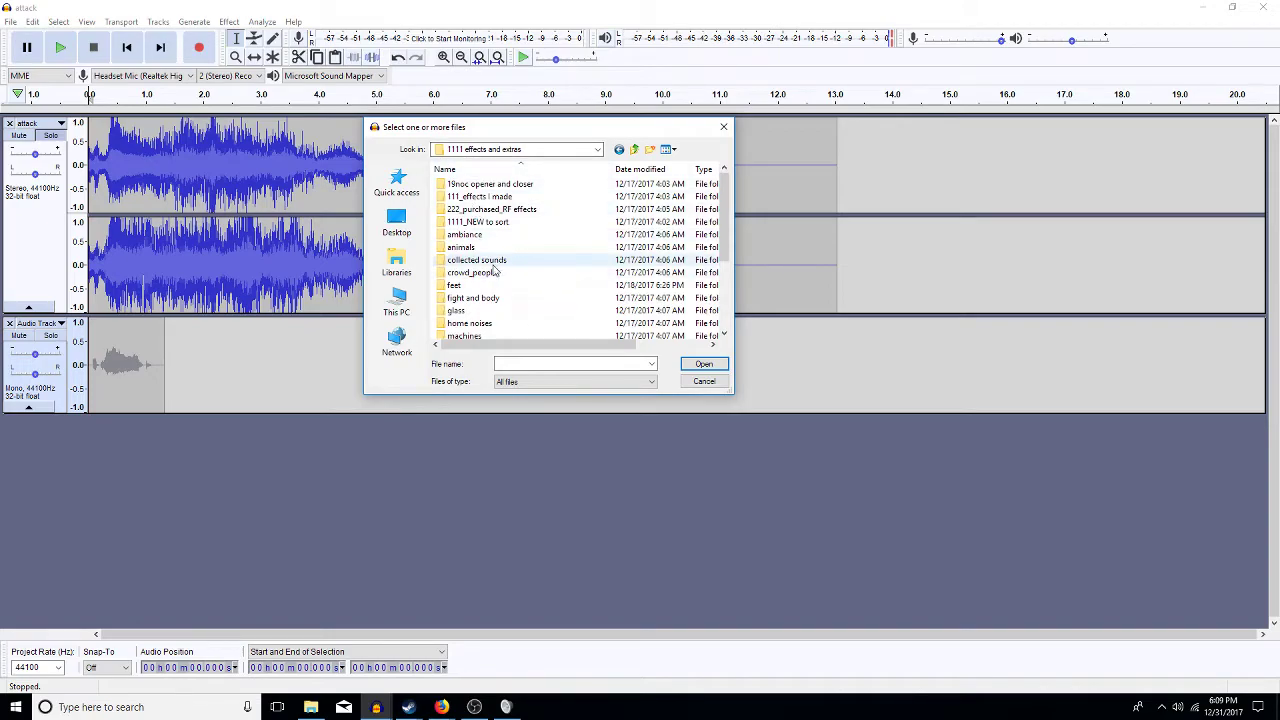
- Look through the sound effect folders, check inside wood noises, and return to 1111 effects and extras
{"action": "scroll", "coordinate": [490, 272], "scroll_direction": "down", "scroll_amount": 2}
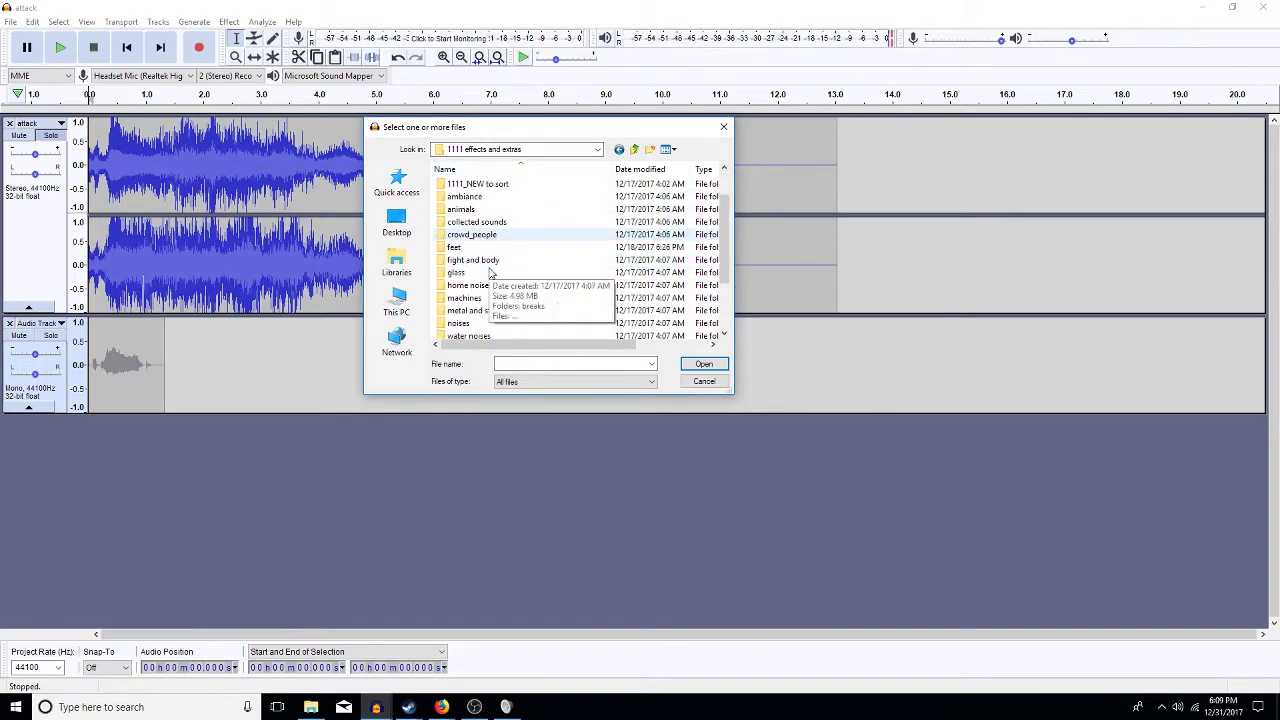
{"action": "scroll", "coordinate": [490, 272], "scroll_direction": "up", "scroll_amount": 1}
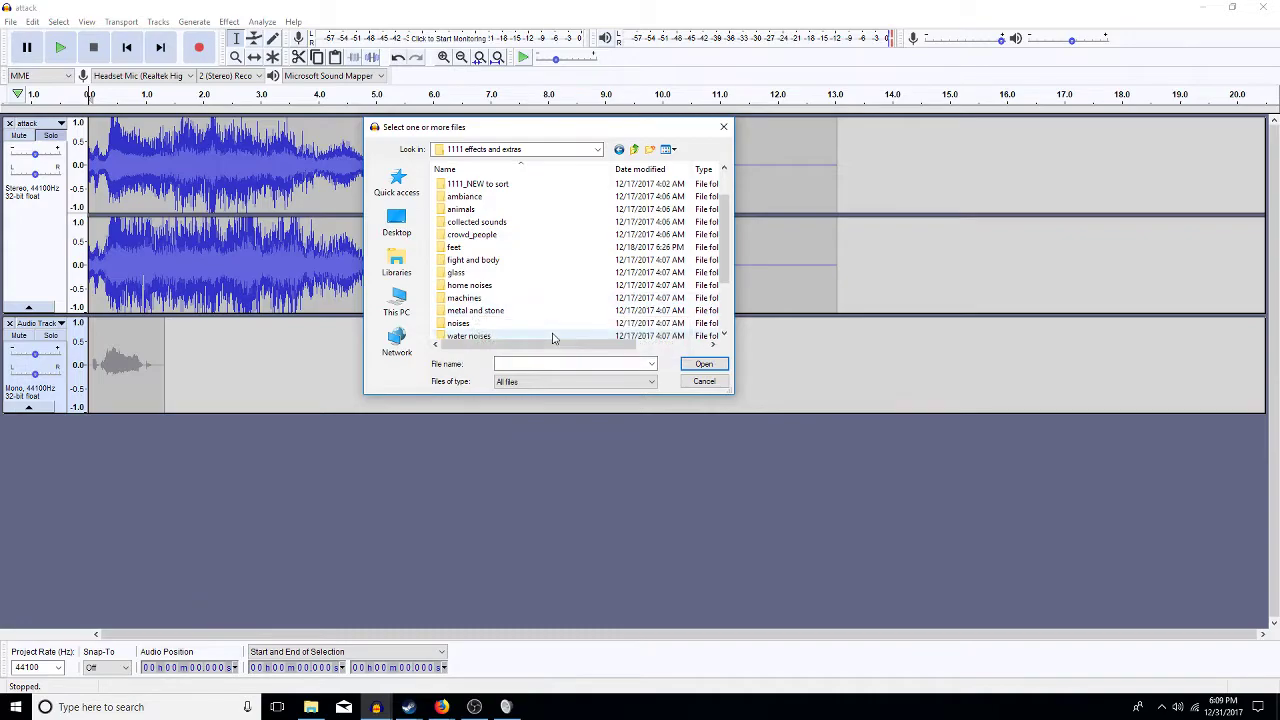
{"action": "scroll", "coordinate": [551, 337], "scroll_direction": "down", "scroll_amount": 1}
{"action": "scroll", "coordinate": [552, 338], "scroll_direction": "down", "scroll_amount": 1}
{"action": "scroll", "coordinate": [552, 338], "scroll_direction": "up", "scroll_amount": 1}
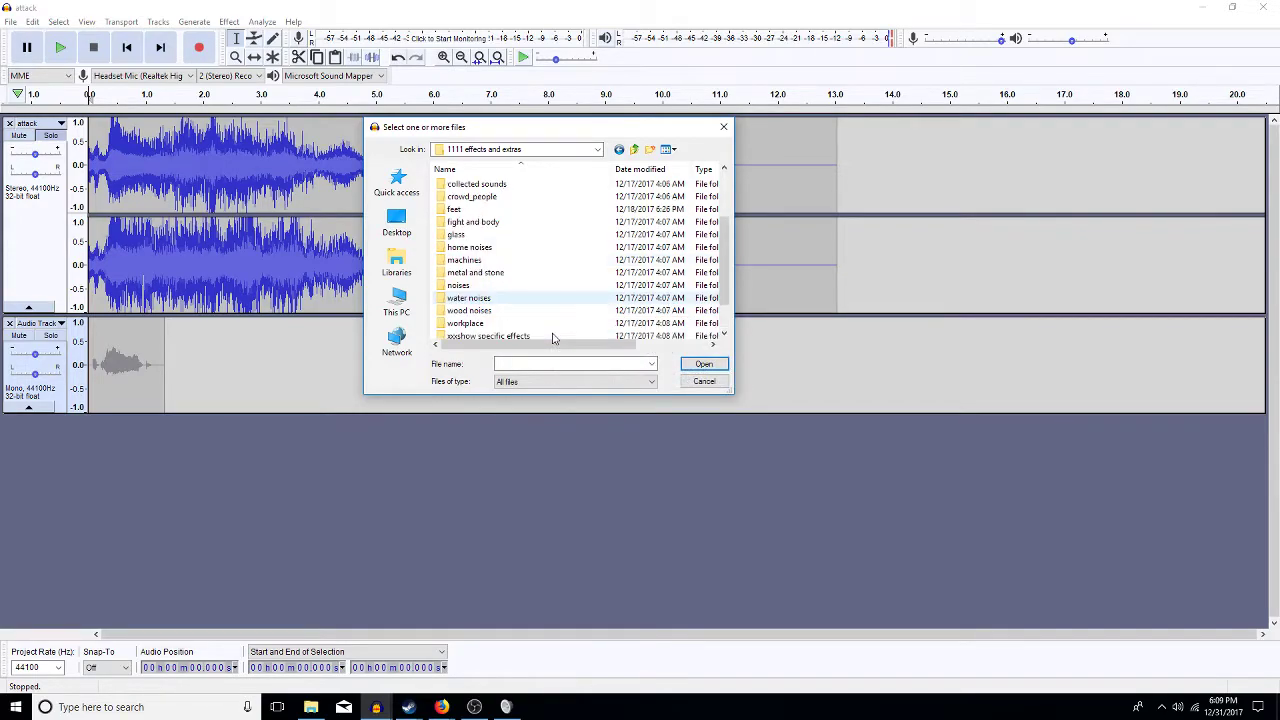
{"action": "double_click", "coordinate": [480, 311]}
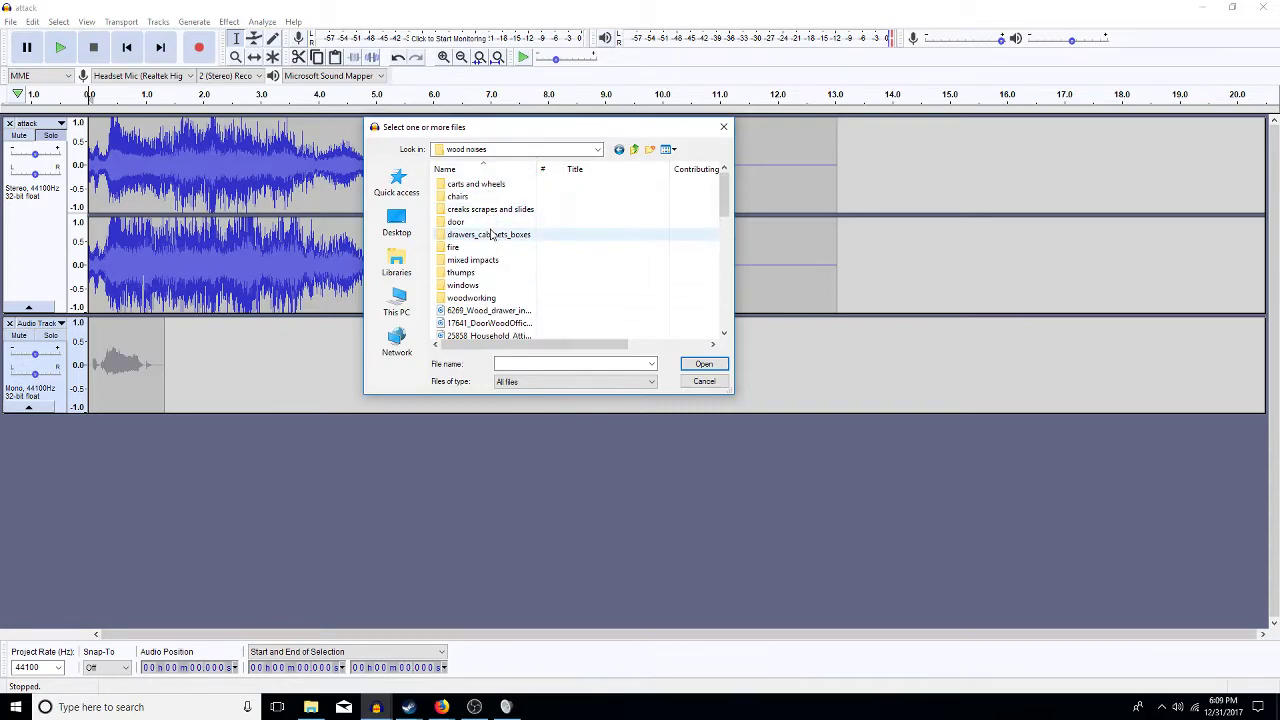
{"action": "left_click", "coordinate": [635, 149]}
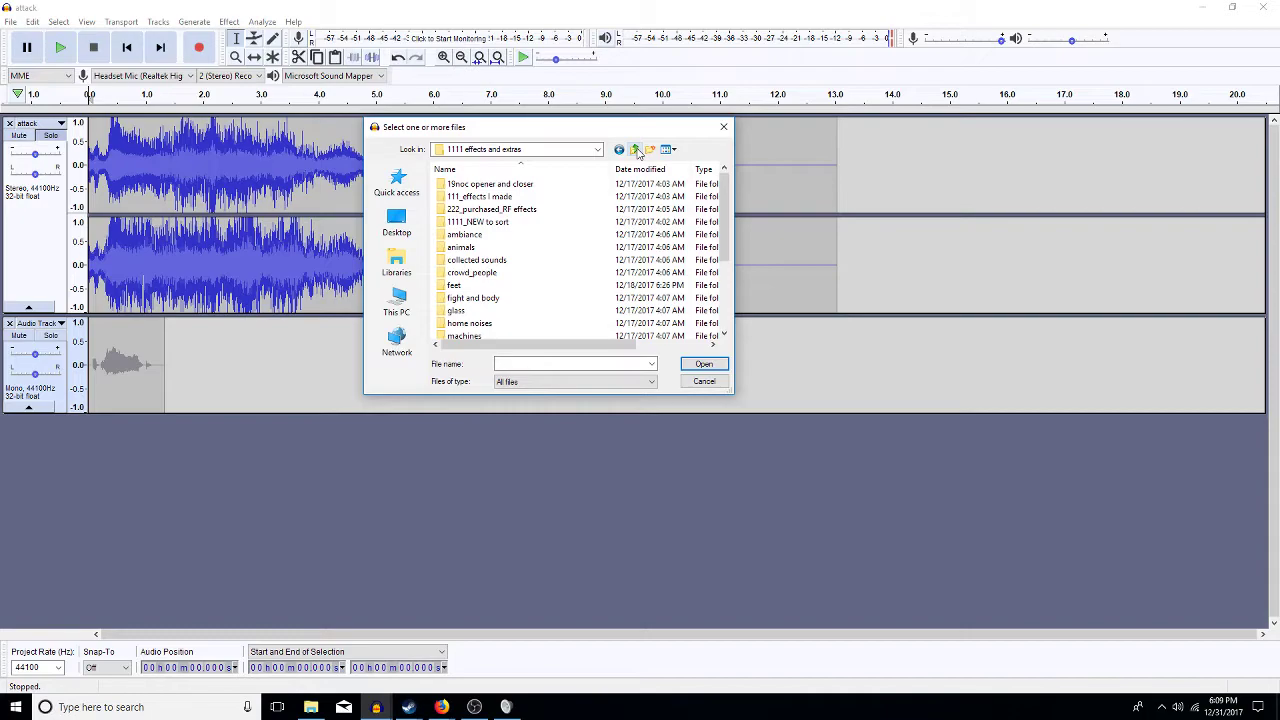
- Open Roulette Wheel Throw 1 from the casino folder under home noises, cards games toys
{"action": "double_click", "coordinate": [470, 323]}
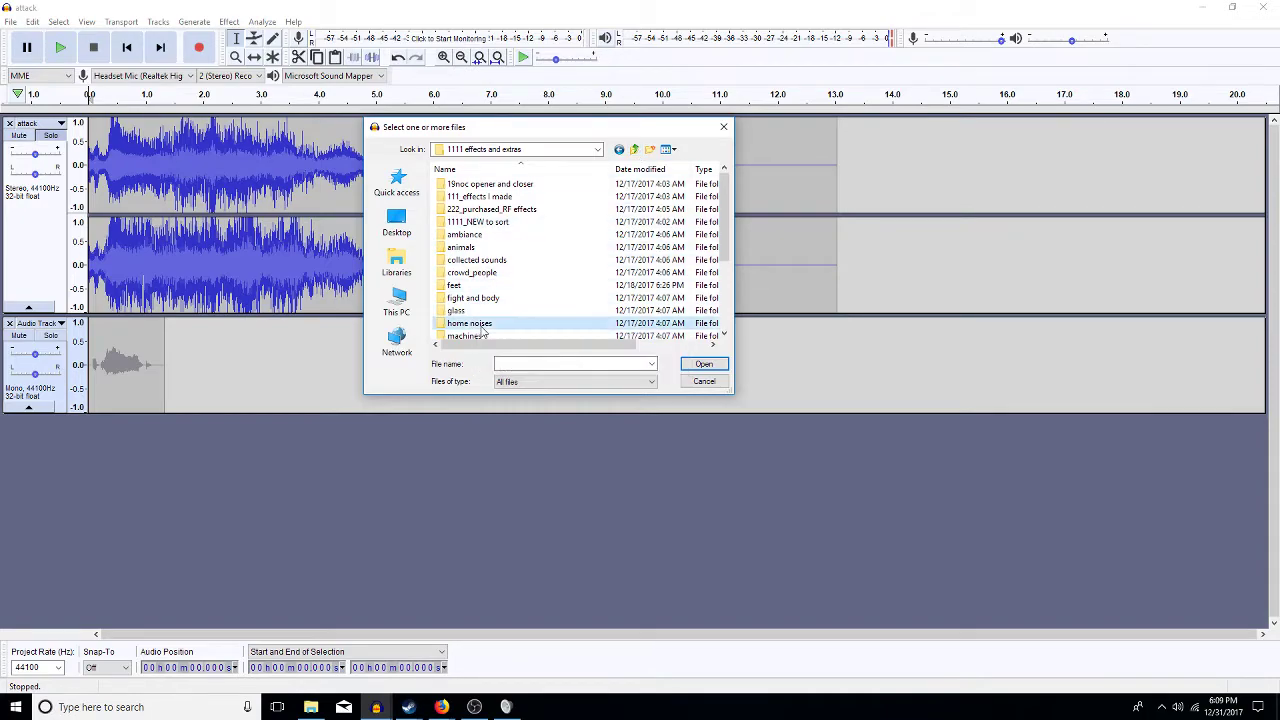
{"action": "double_click", "coordinate": [490, 224]}
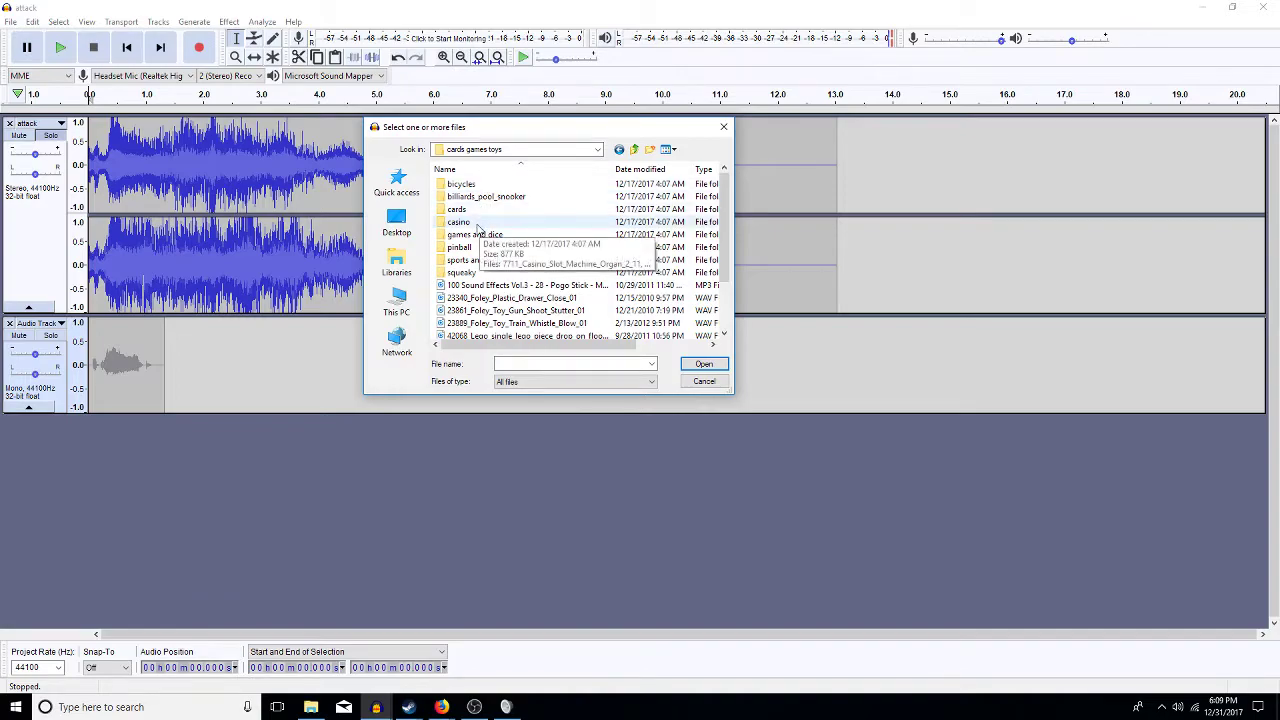
{"action": "double_click", "coordinate": [460, 222]}
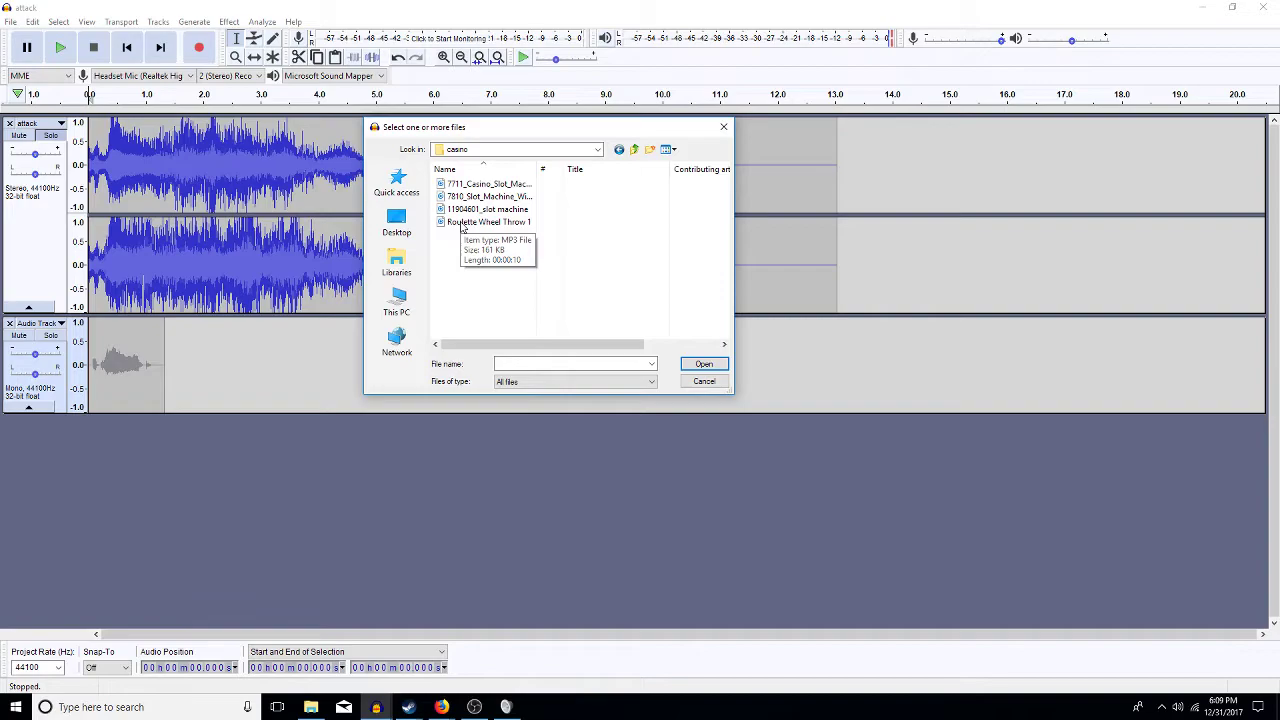
{"action": "double_click", "coordinate": [470, 222]}
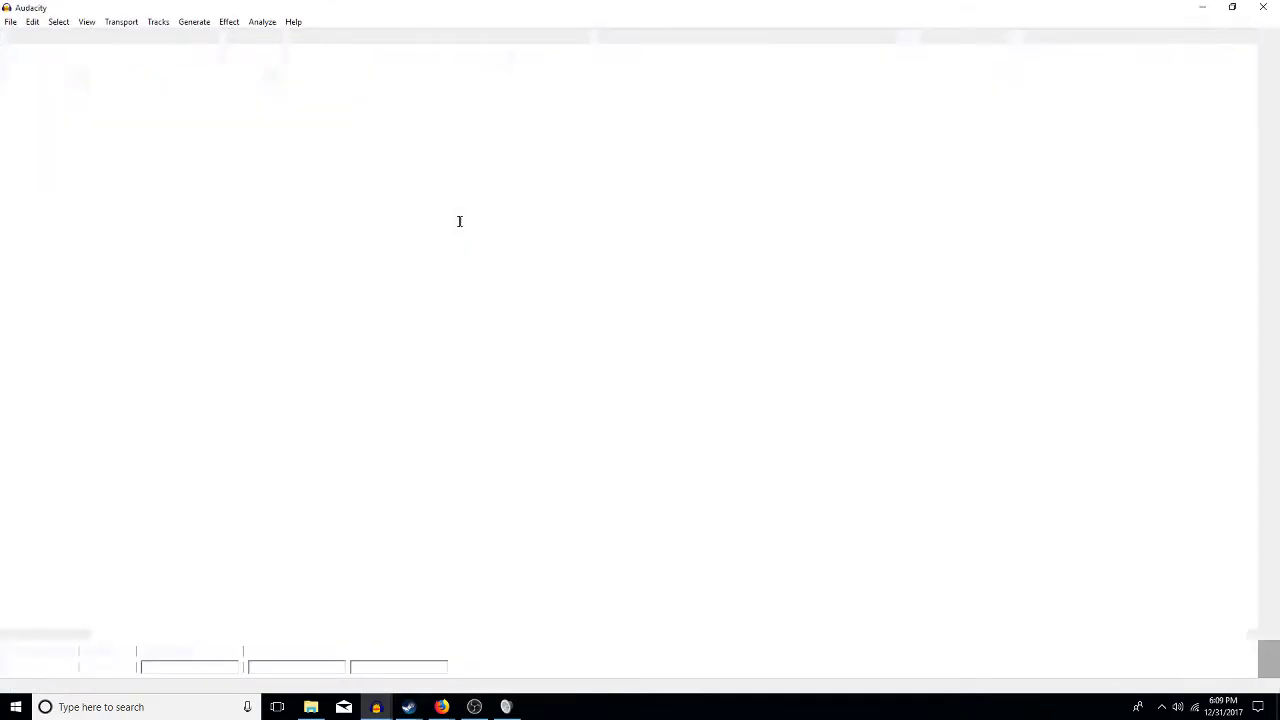
- Play the roulette wheel sound from the start, then again from about 7.6 s
{"action": "key", "text": "space"}
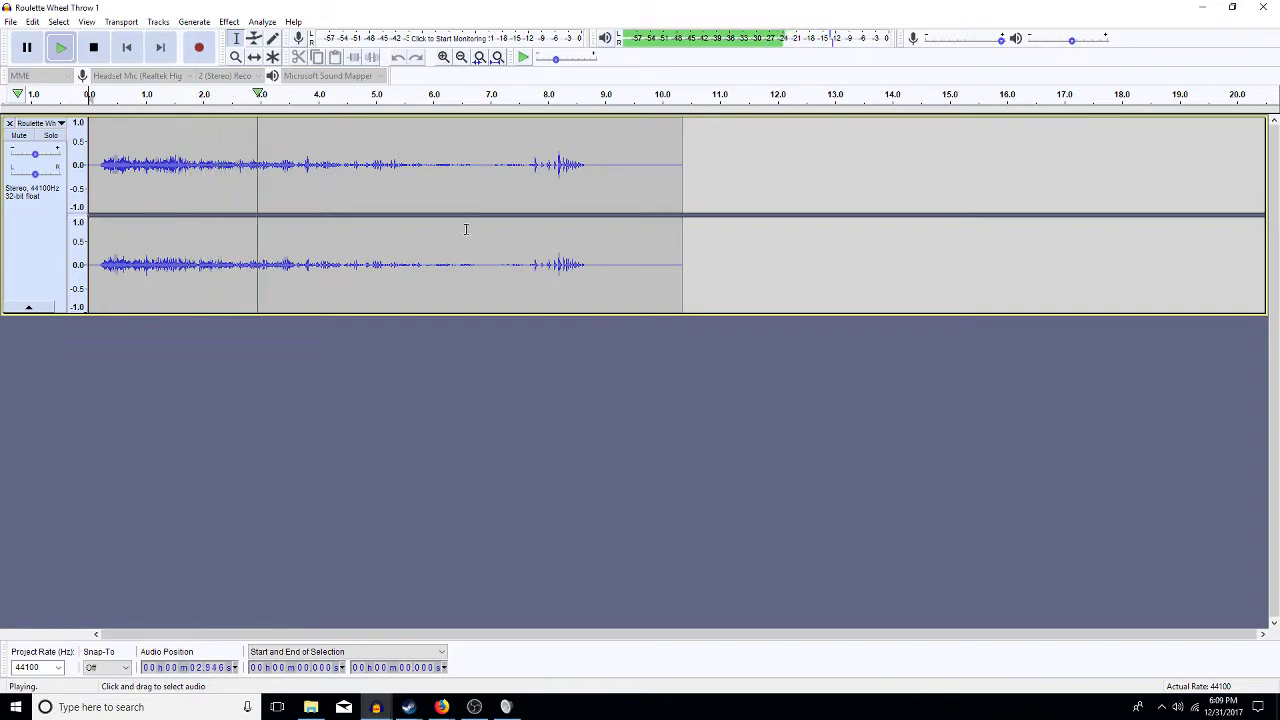
{"action": "left_click", "coordinate": [527, 178]}
{"action": "key", "text": "space"}
{"action": "key", "text": "space"}
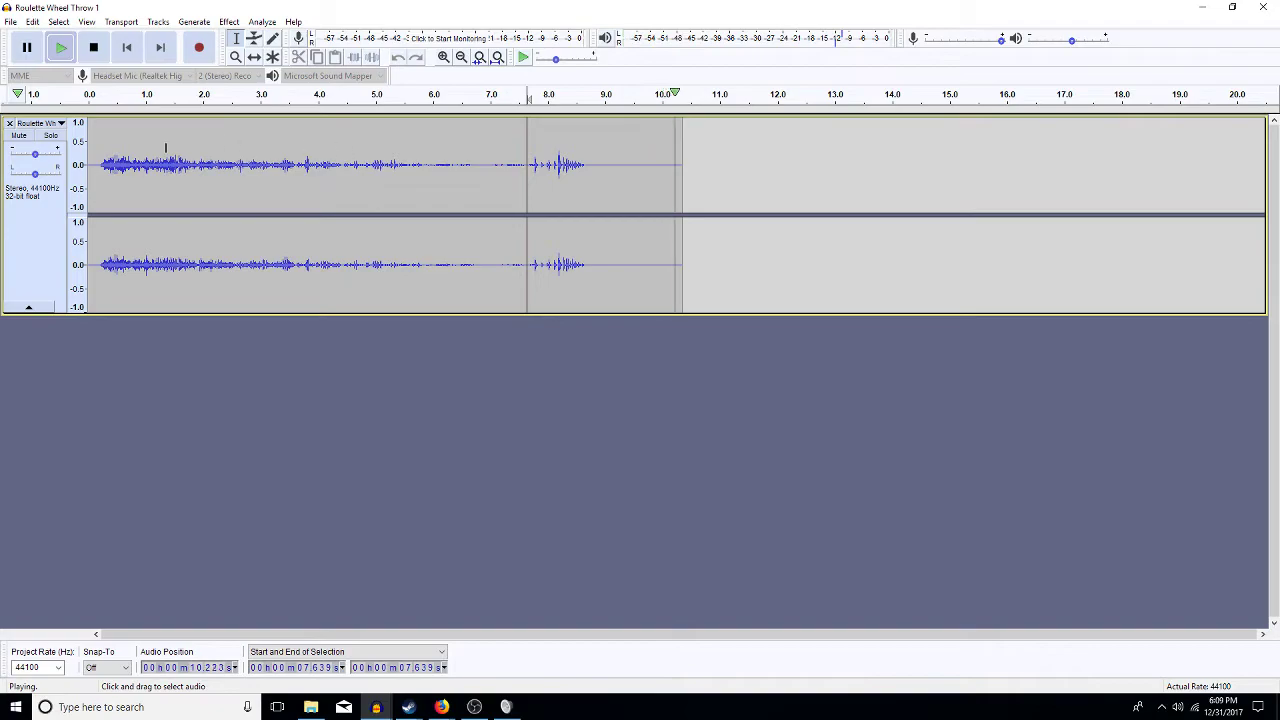
- Import the Bycicle Gears Fast Spinning audio from the bicycles folder under cards games toys
{"action": "left_click", "coordinate": [10, 21]}
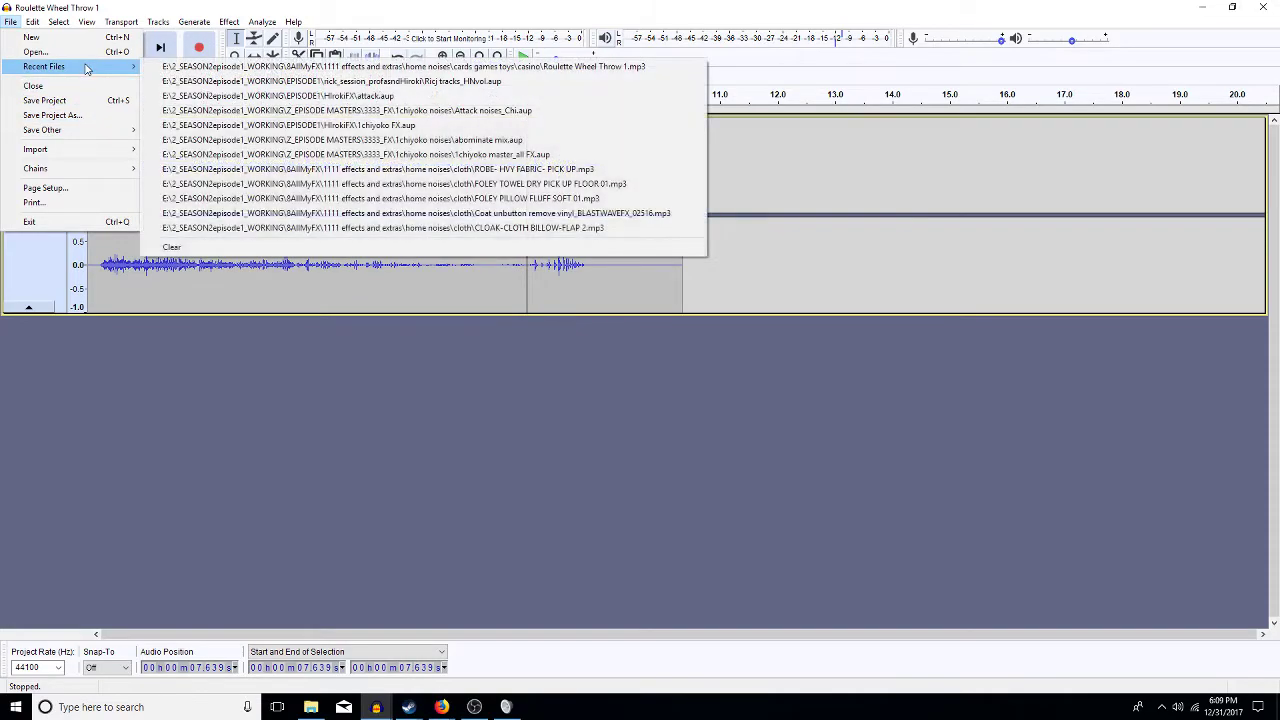
{"action": "mouse_move", "coordinate": [100, 152]}
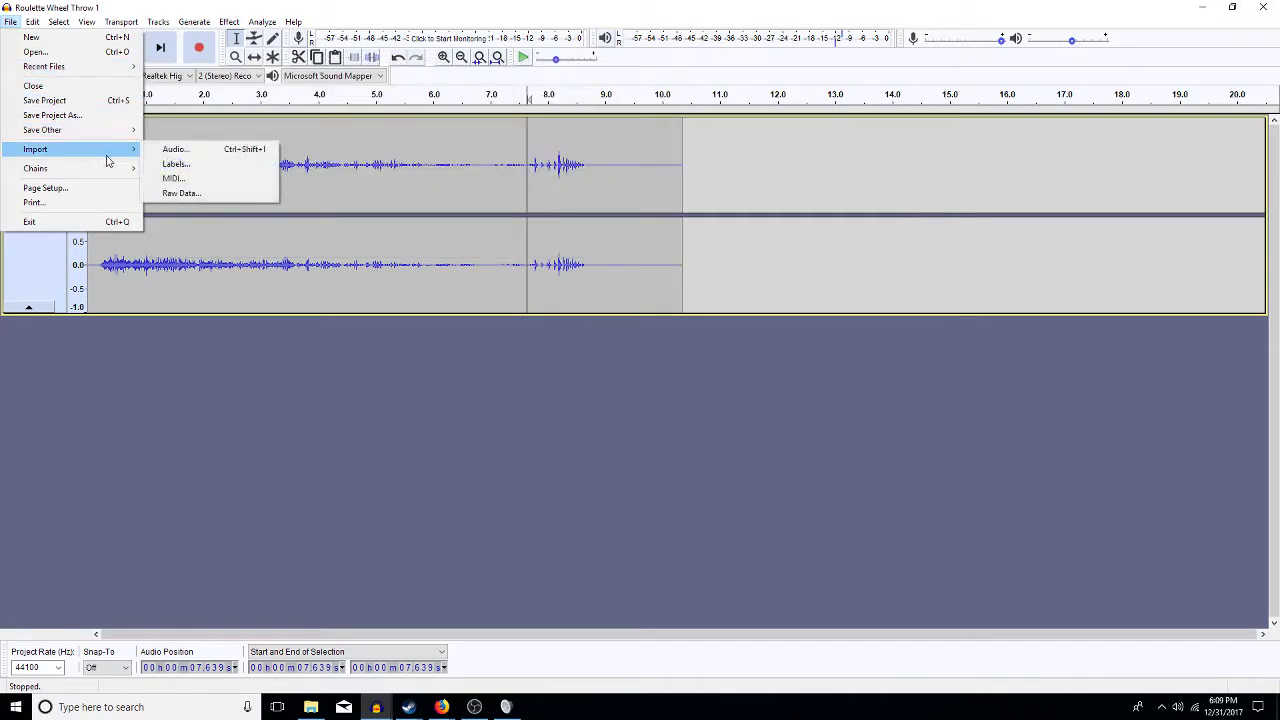
{"action": "left_click", "coordinate": [168, 152]}
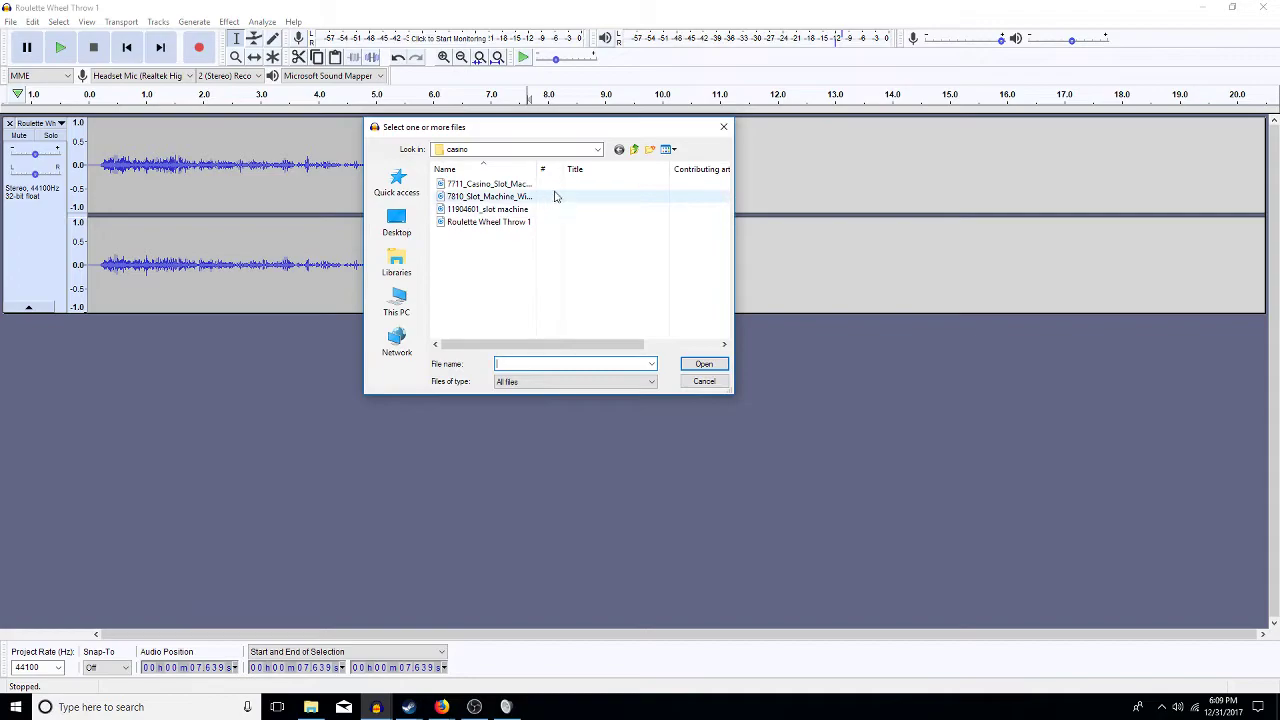
{"action": "left_click", "coordinate": [634, 150]}
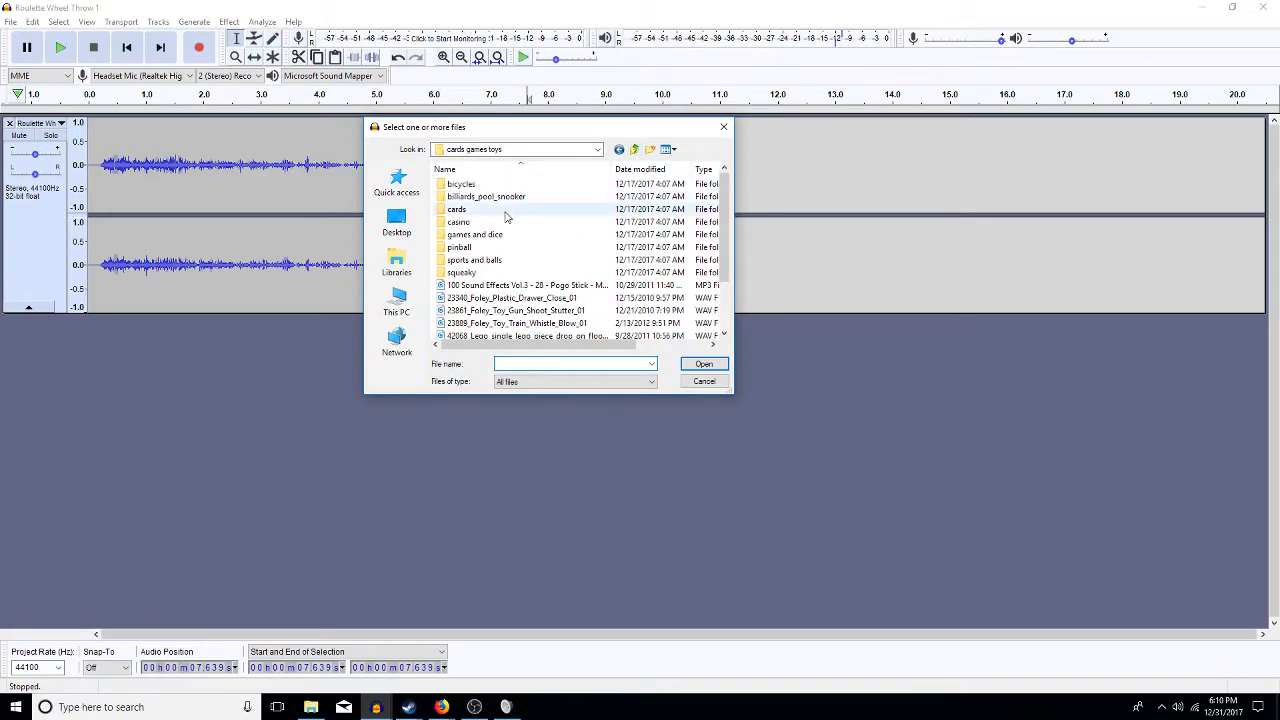
{"action": "double_click", "coordinate": [478, 184]}
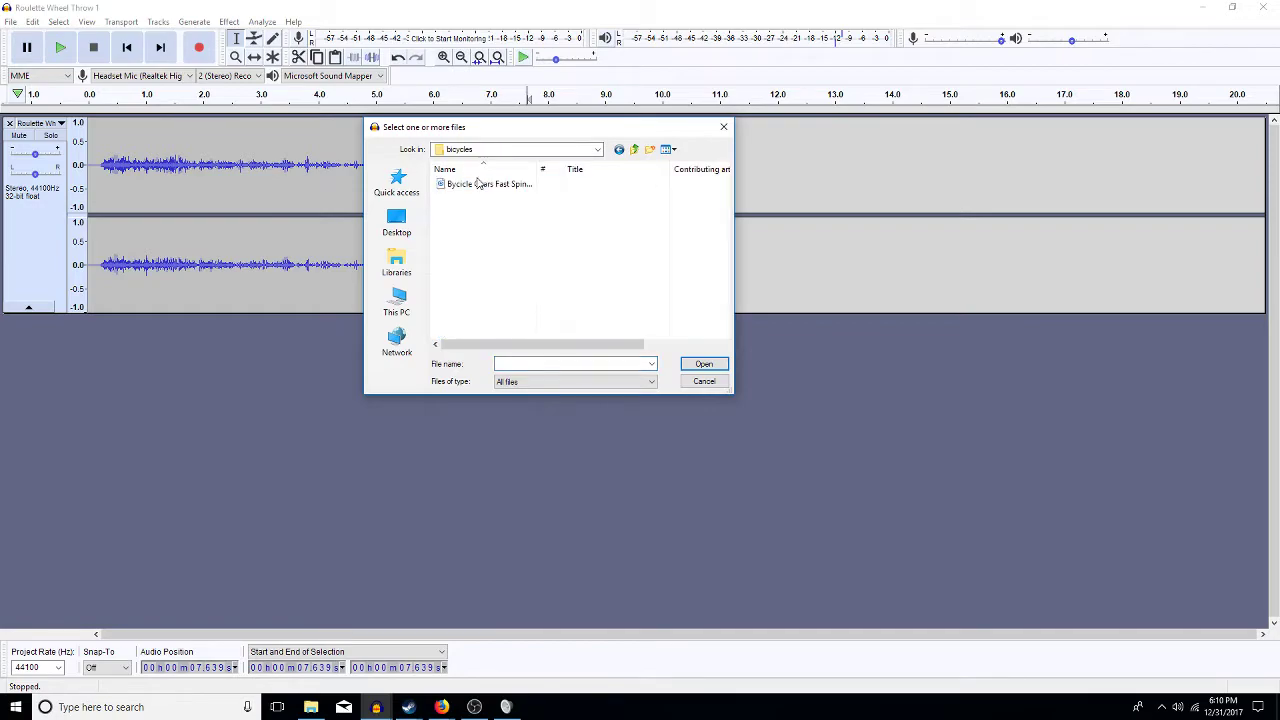
{"action": "double_click", "coordinate": [484, 188]}
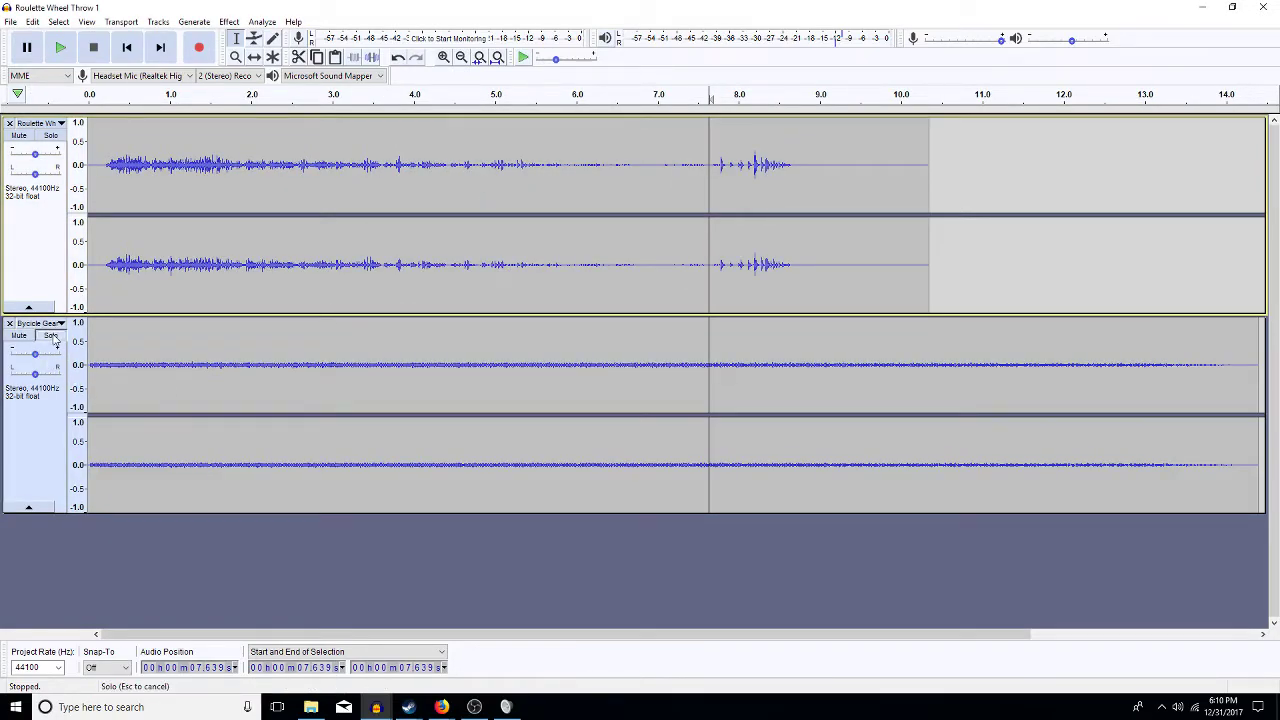
- Solo the bicycle gears track and play a short part of it from about 7.6 s
{"action": "left_click", "coordinate": [51, 336]}
{"action": "key", "text": "space"}
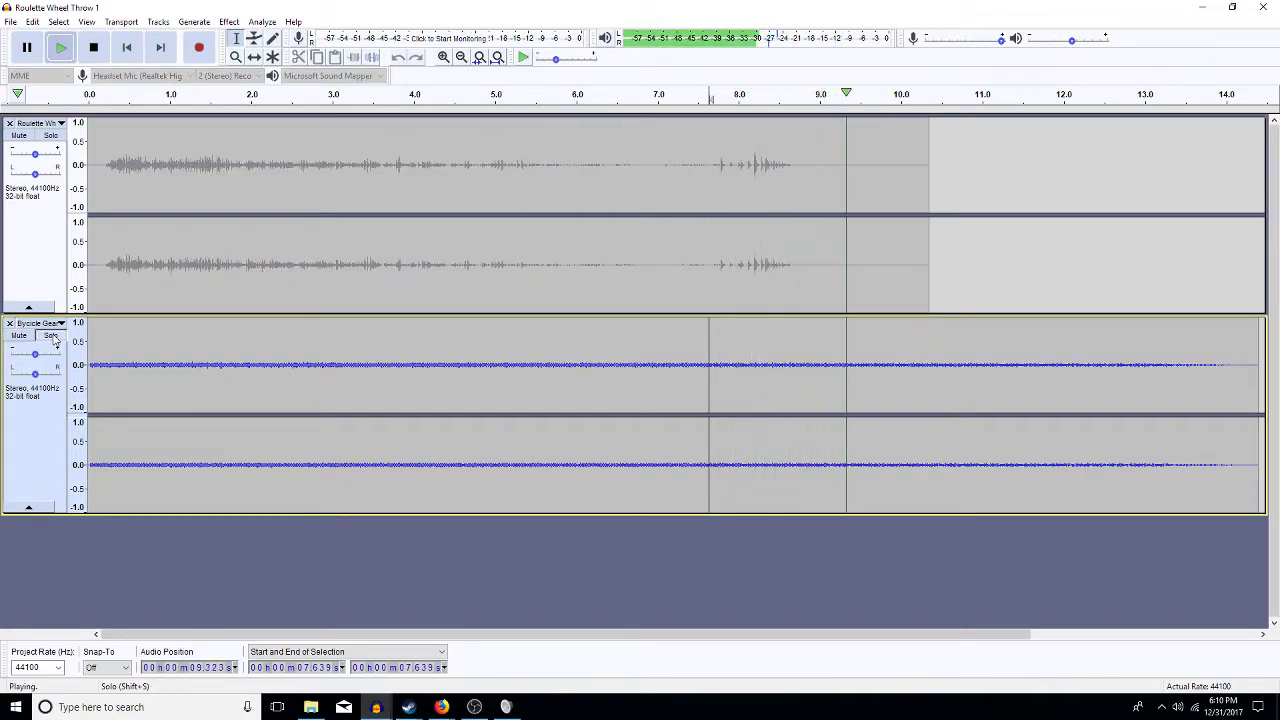
{"action": "key", "text": "space"}
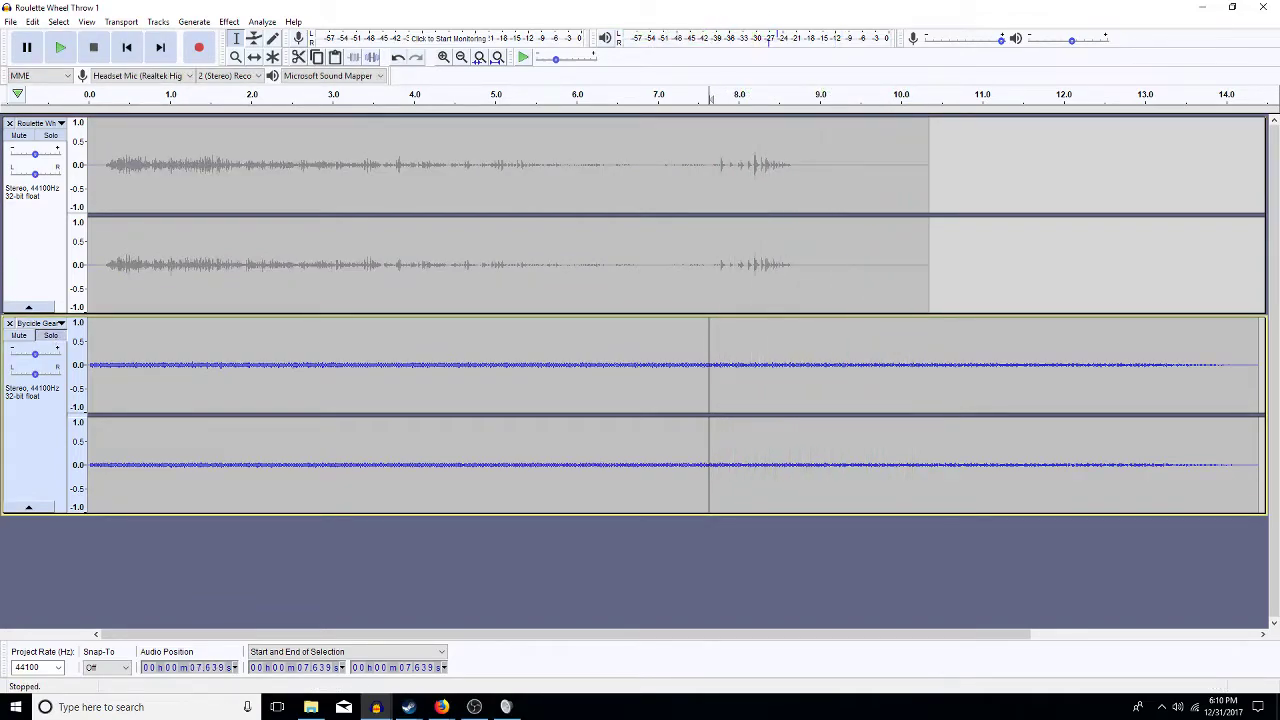
- Import the TOY-RATTLE-SHAKE-HARD audio from the cards games toys folder
{"action": "left_click", "coordinate": [10, 22]}
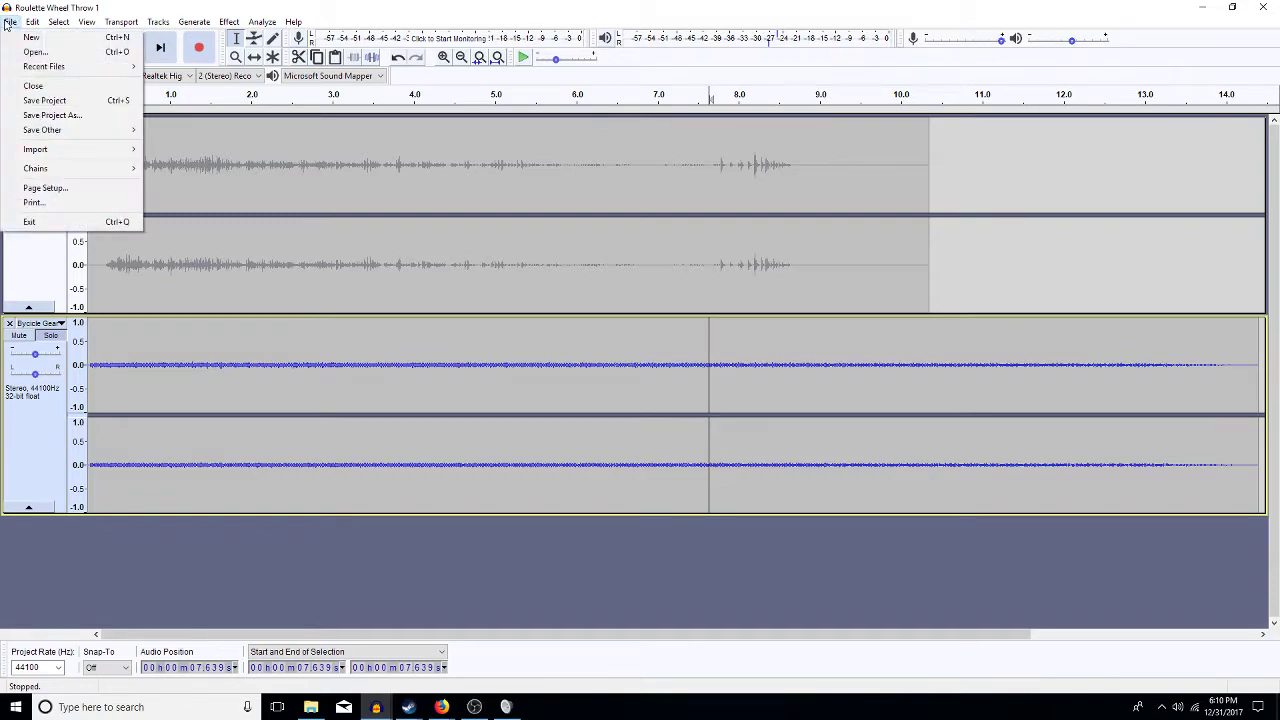
{"action": "mouse_move", "coordinate": [105, 155]}
{"action": "left_click", "coordinate": [167, 152]}
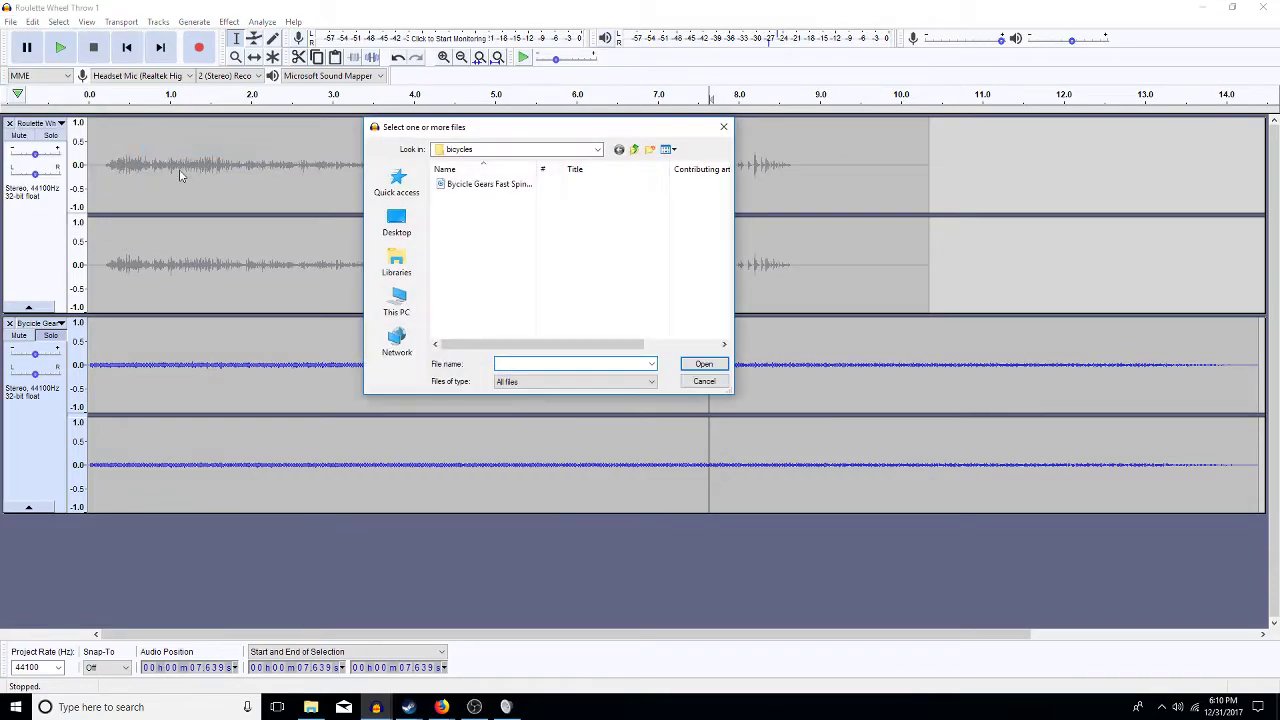
{"action": "left_click", "coordinate": [635, 149]}
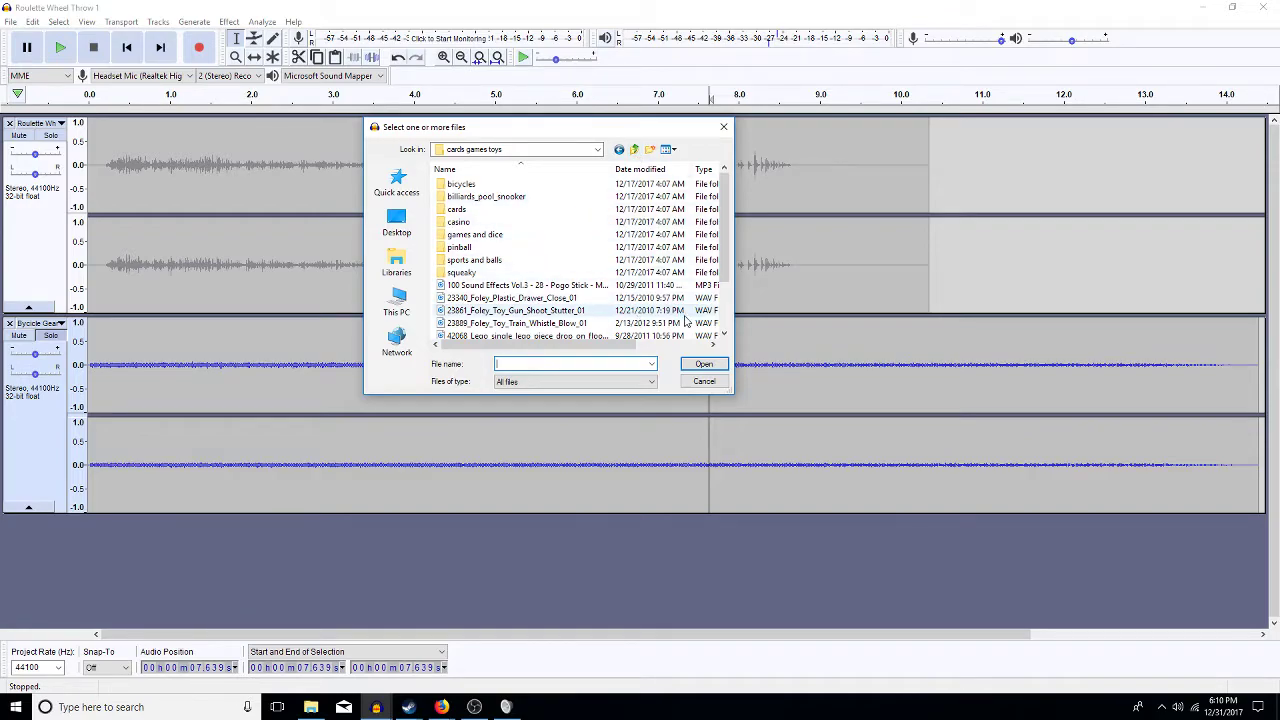
{"action": "left_click", "coordinate": [725, 336]}
{"action": "left_click", "coordinate": [725, 336]}
{"action": "left_click", "coordinate": [725, 336]}
{"action": "left_click", "coordinate": [725, 336]}
{"action": "left_click", "coordinate": [725, 336]}
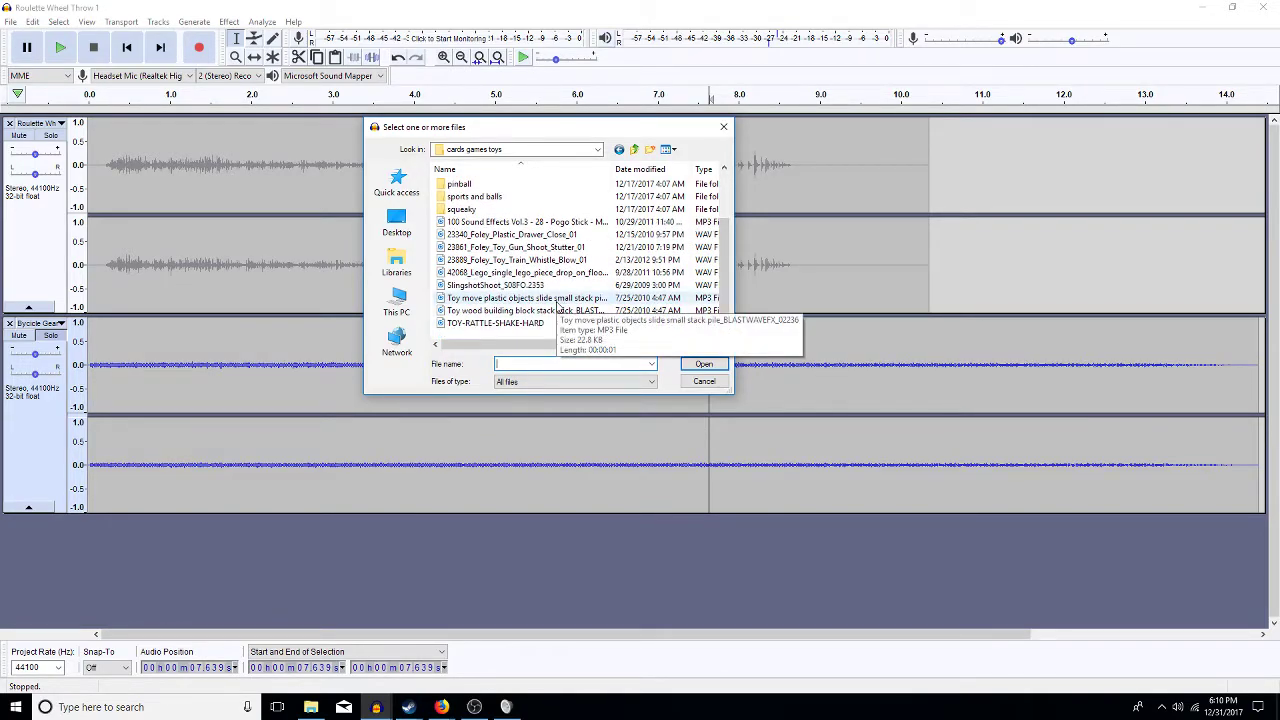
{"action": "double_click", "coordinate": [516, 324]}
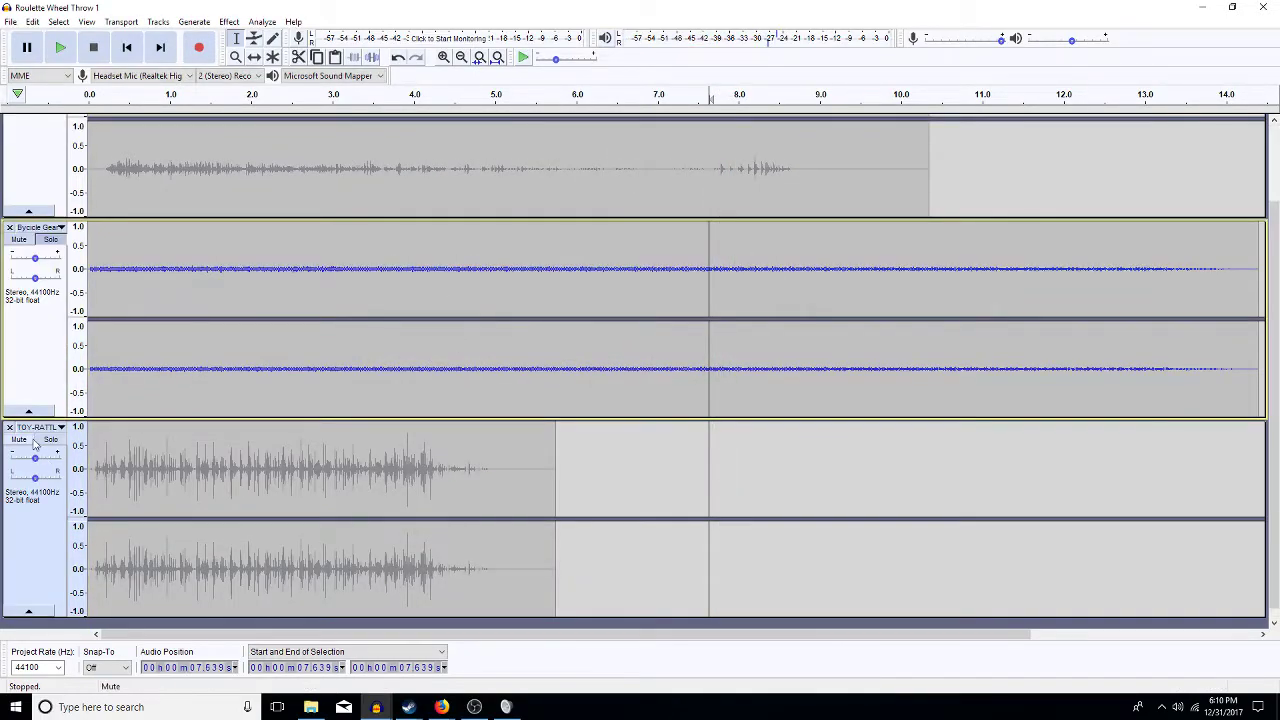
- Solo the toy rattle track instead of the bicycle gears track and play it from the start
{"action": "left_click", "coordinate": [50, 440]}
{"action": "left_click", "coordinate": [51, 241]}
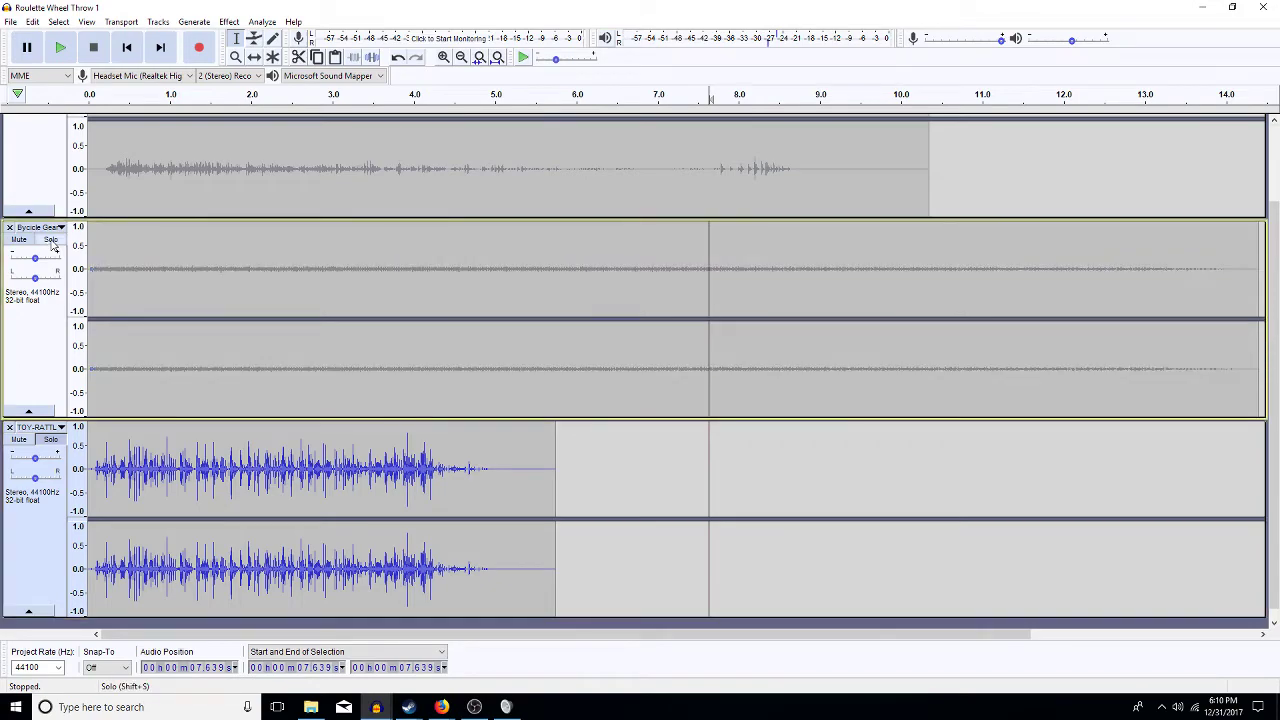
{"action": "key", "text": "Home"}
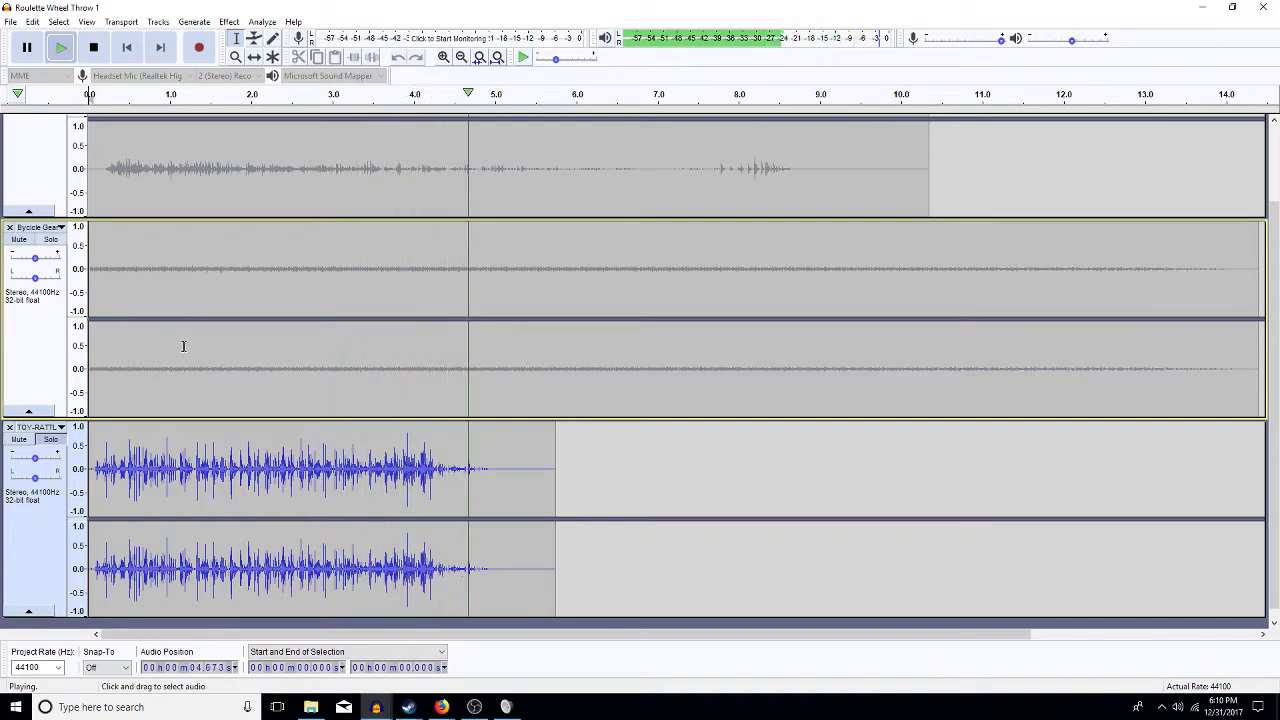
{"action": "key", "text": "space"}
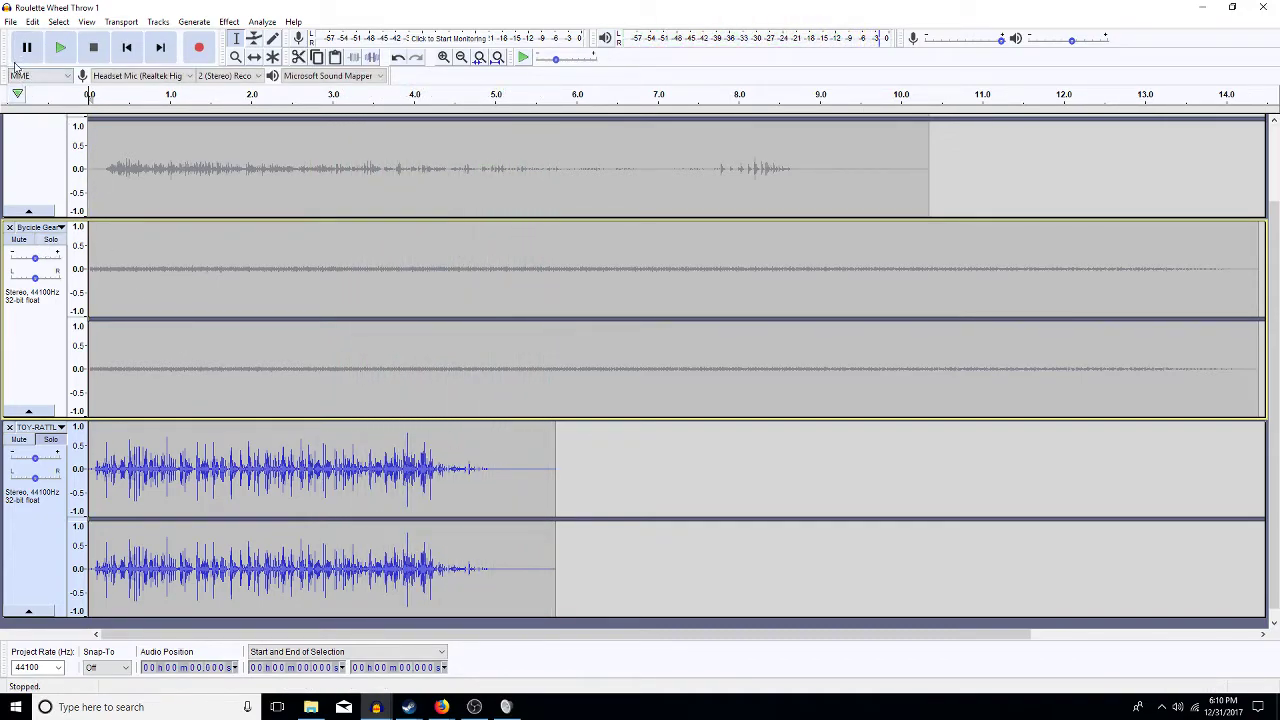
- Browse for another audio file to import, looking through home noises and the parent folder 1111 effects and extras
{"action": "left_click", "coordinate": [11, 26]}
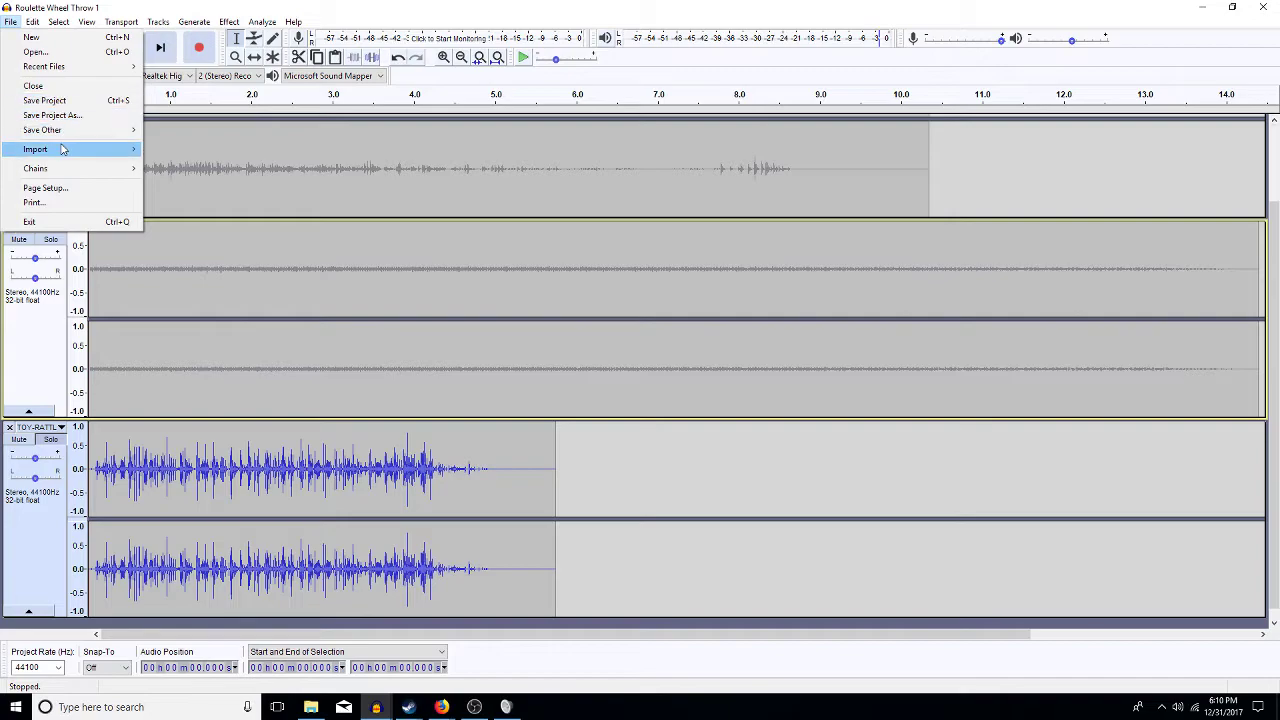
{"action": "mouse_move", "coordinate": [63, 150]}
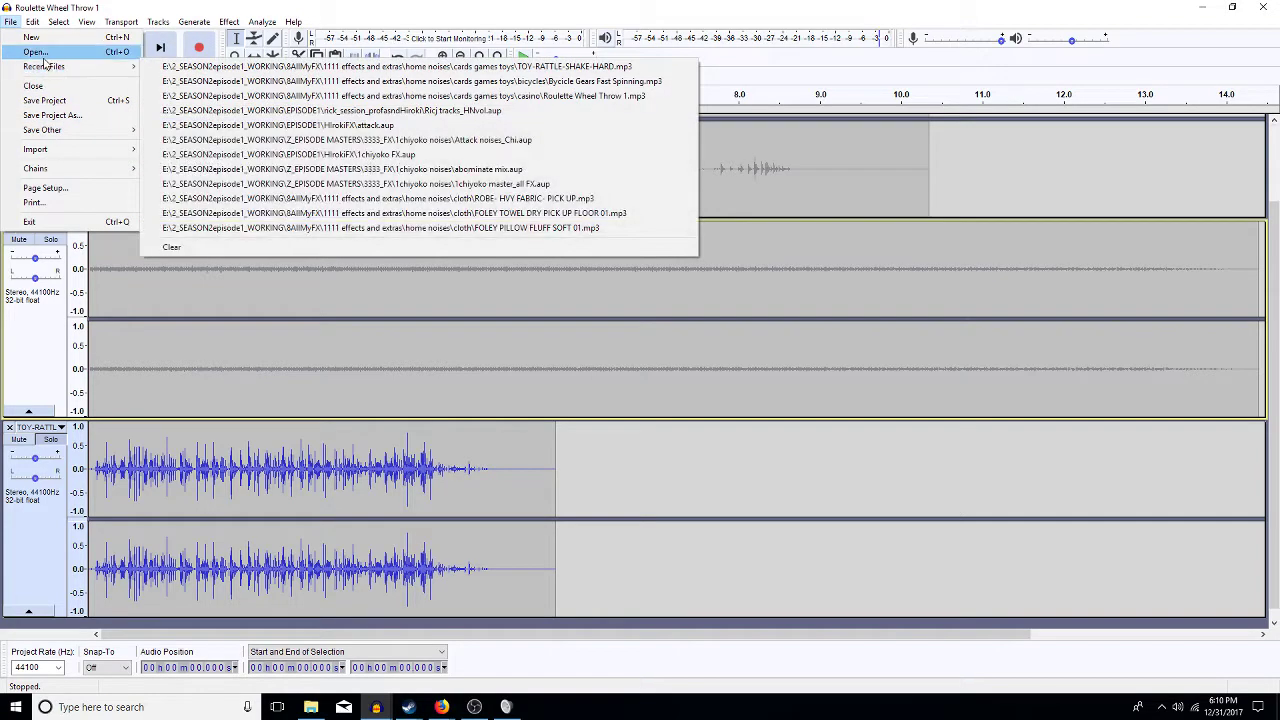
{"action": "mouse_move", "coordinate": [107, 150]}
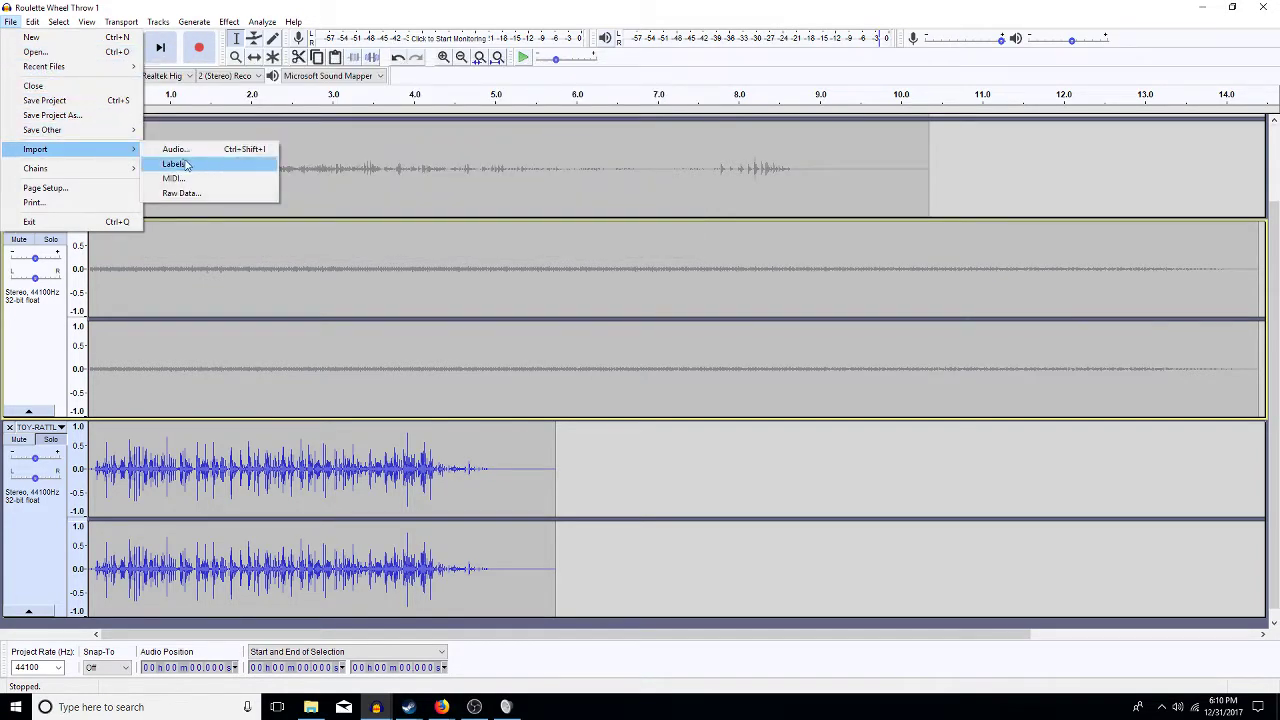
{"action": "left_click", "coordinate": [200, 148]}
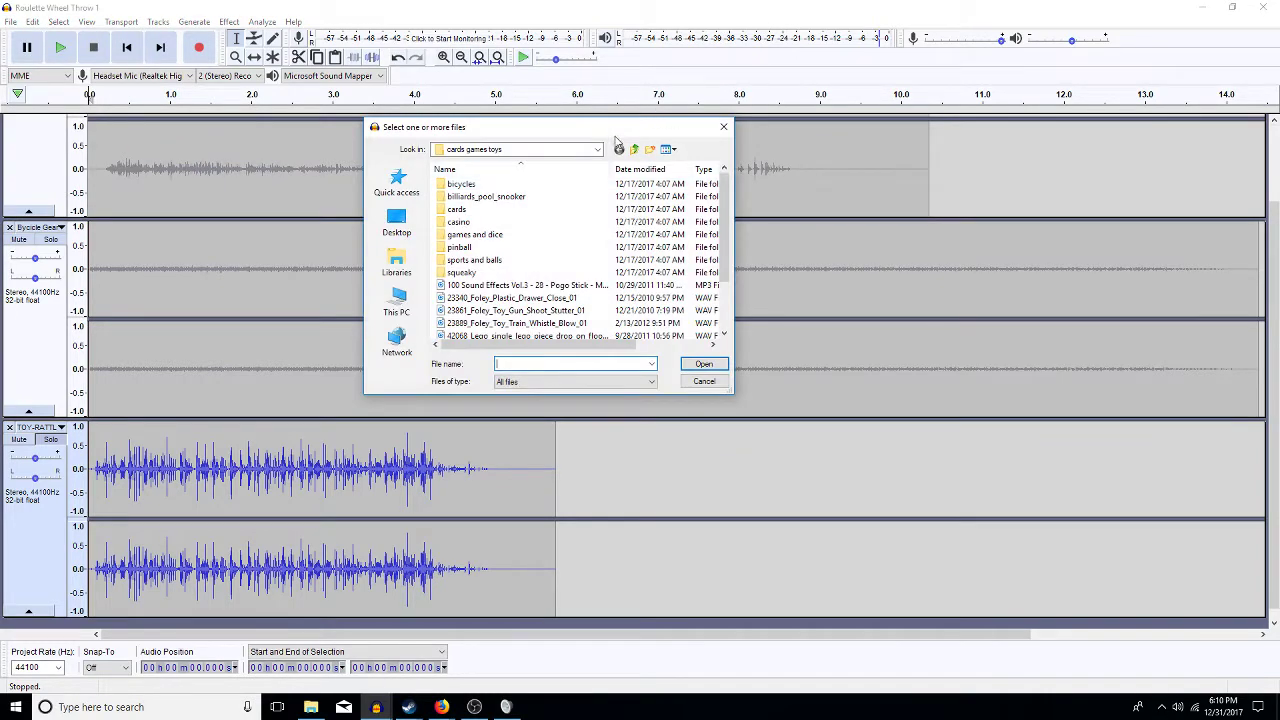
{"action": "left_click", "coordinate": [635, 149]}
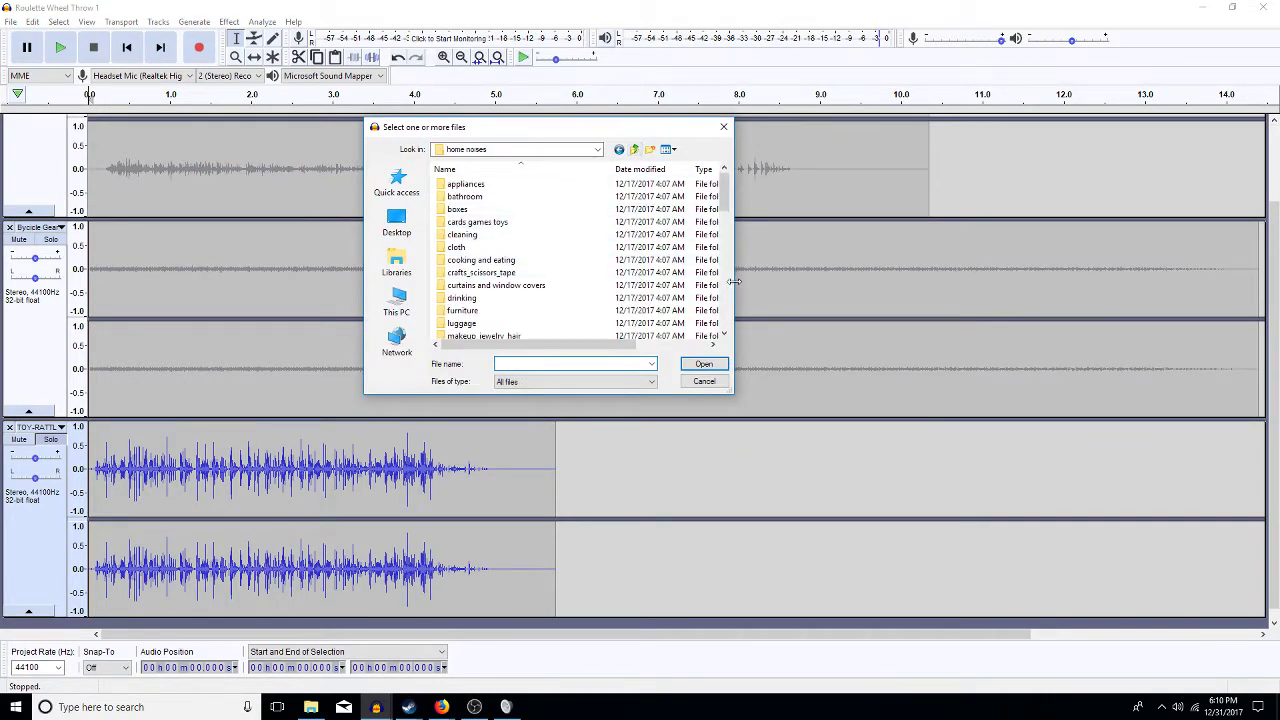
{"action": "scroll", "coordinate": [726, 305], "scroll_direction": "down", "scroll_amount": 4}
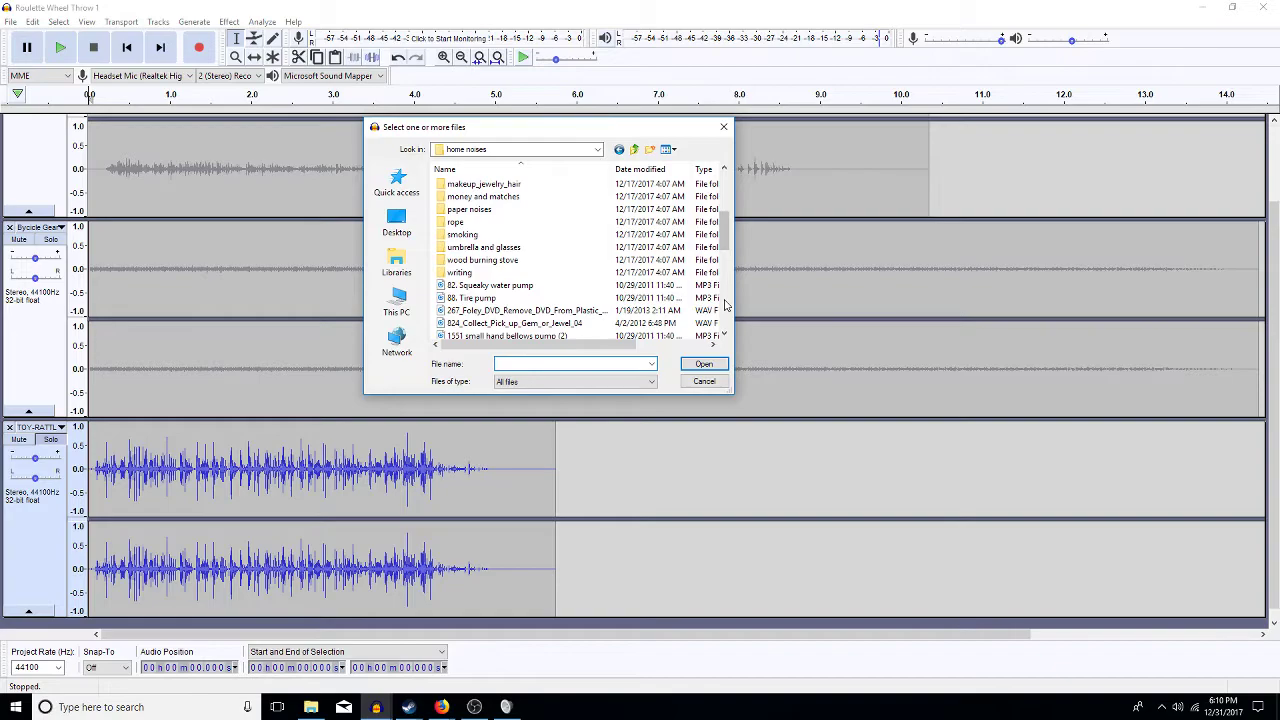
{"action": "left_click", "coordinate": [726, 196]}
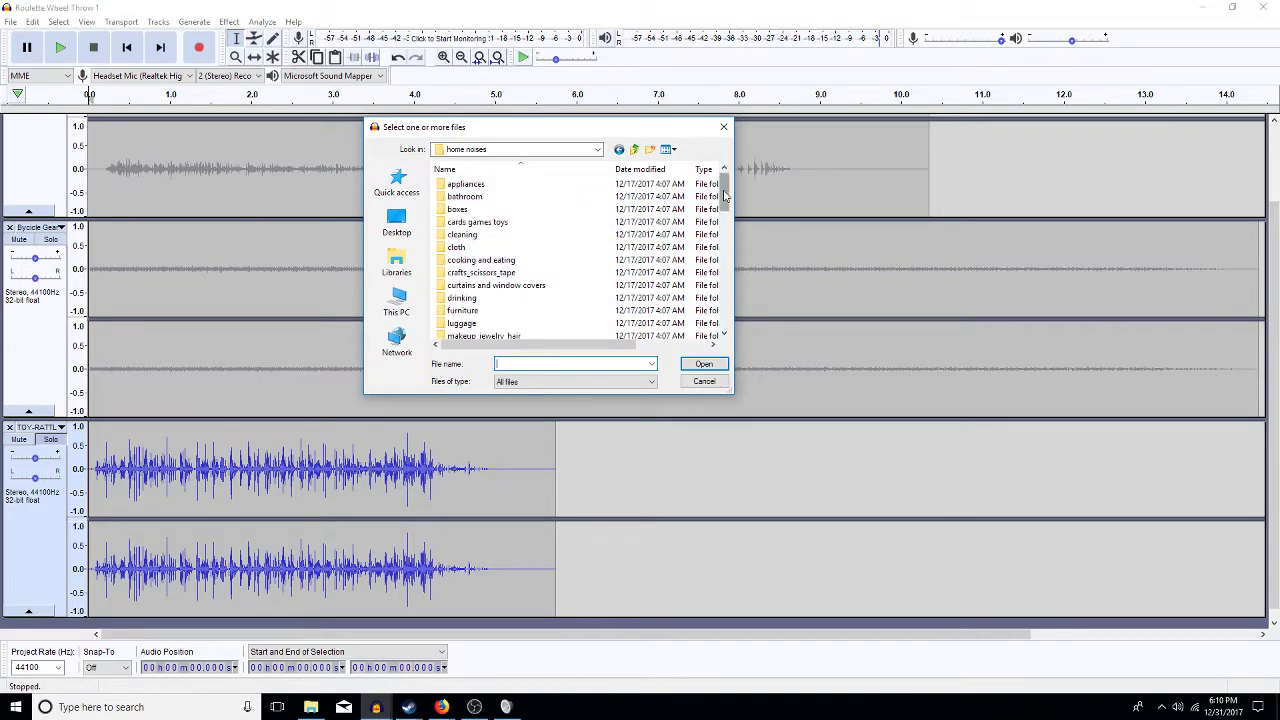
{"action": "left_click", "coordinate": [636, 150]}
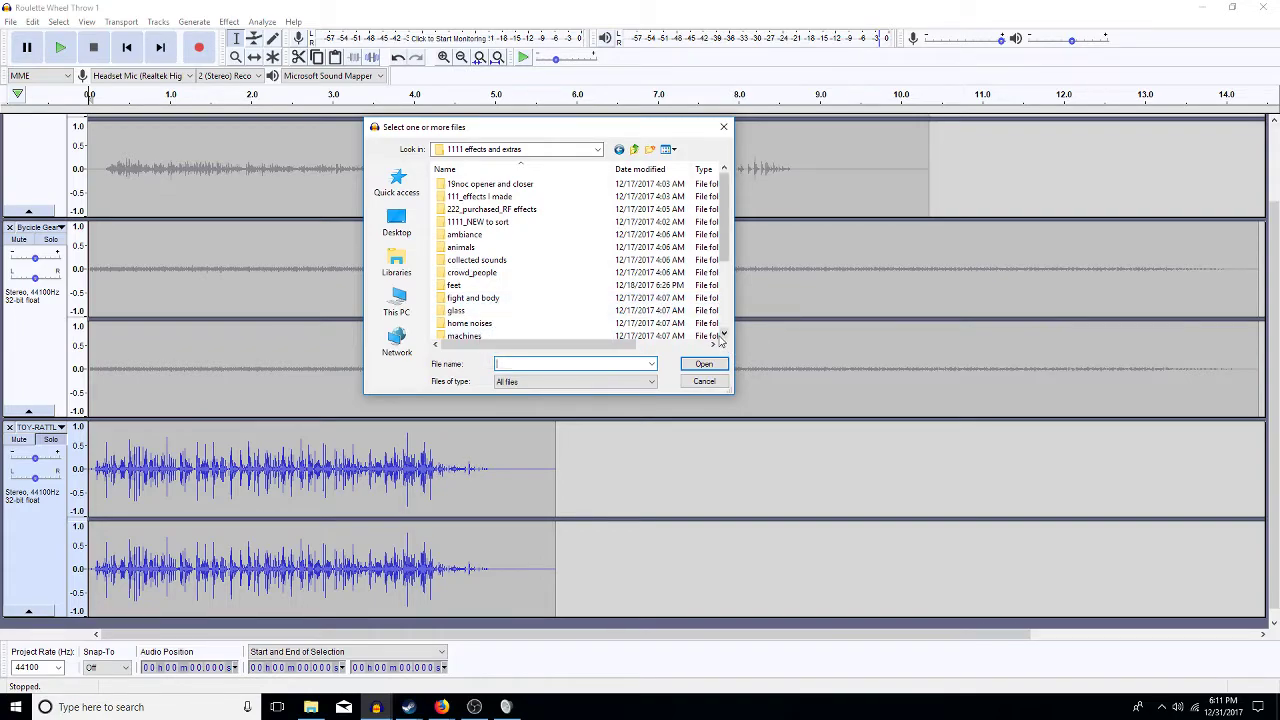
{"action": "left_click_drag", "start_coordinate": [724, 336], "coordinate": [724, 336]}
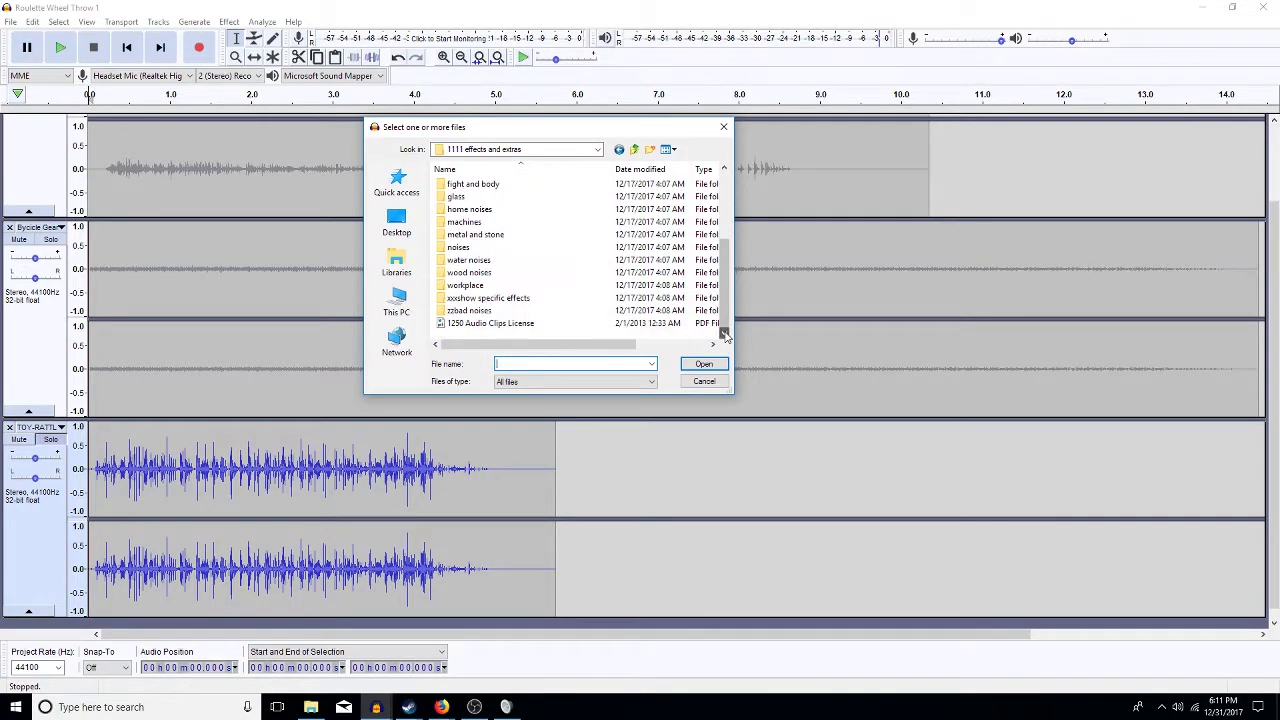
- Go into the musical instruments folder inside noises
{"action": "double_click", "coordinate": [502, 248]}
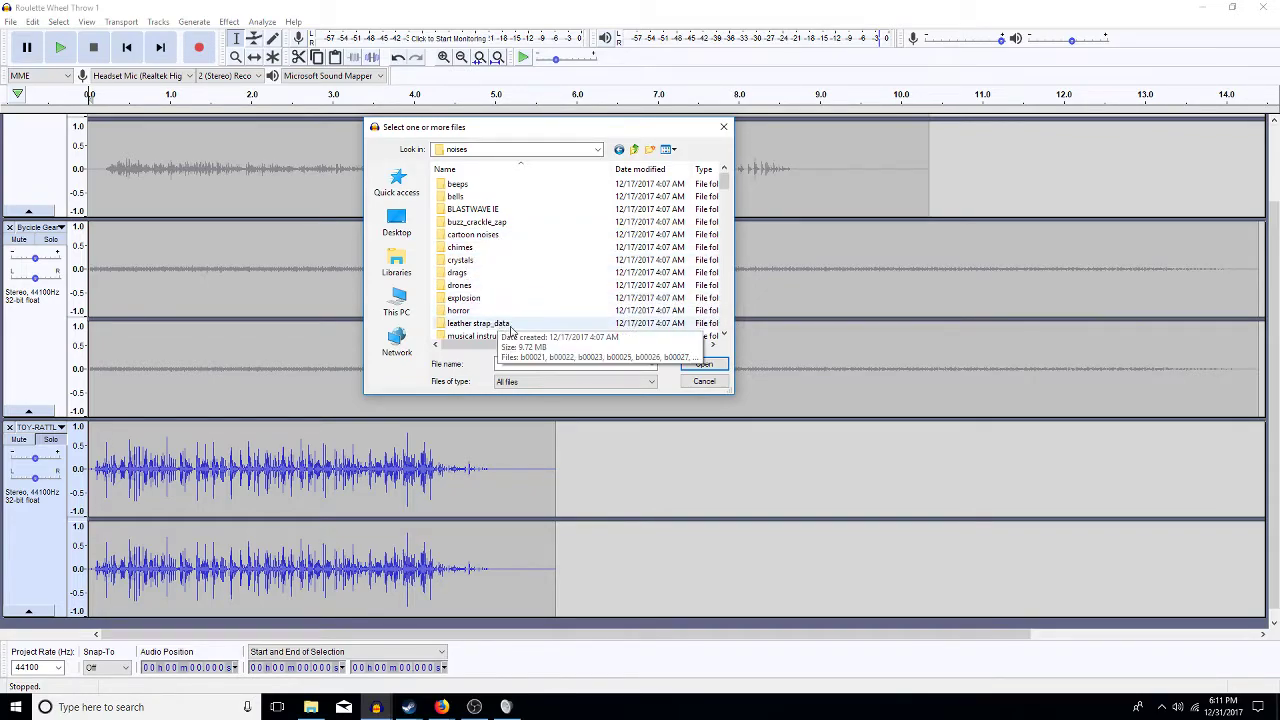
{"action": "left_click", "coordinate": [724, 337]}
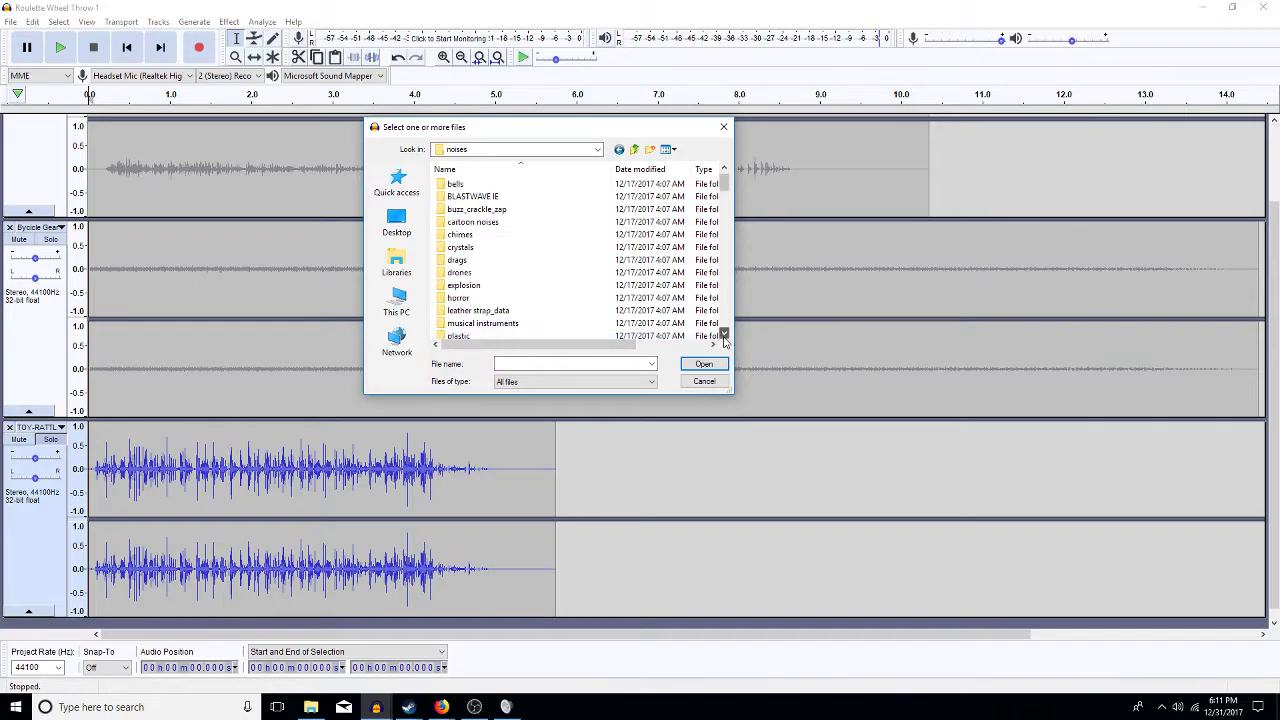
{"action": "left_click", "coordinate": [724, 337]}
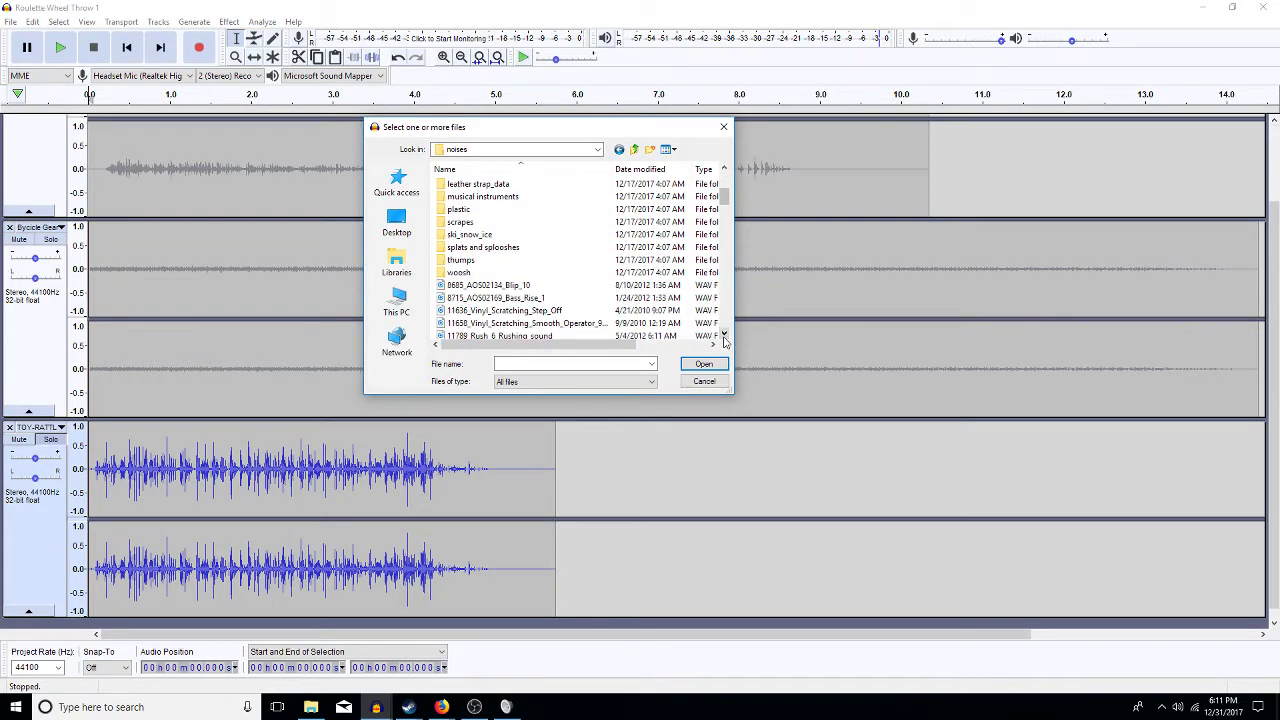
{"action": "double_click", "coordinate": [462, 194]}
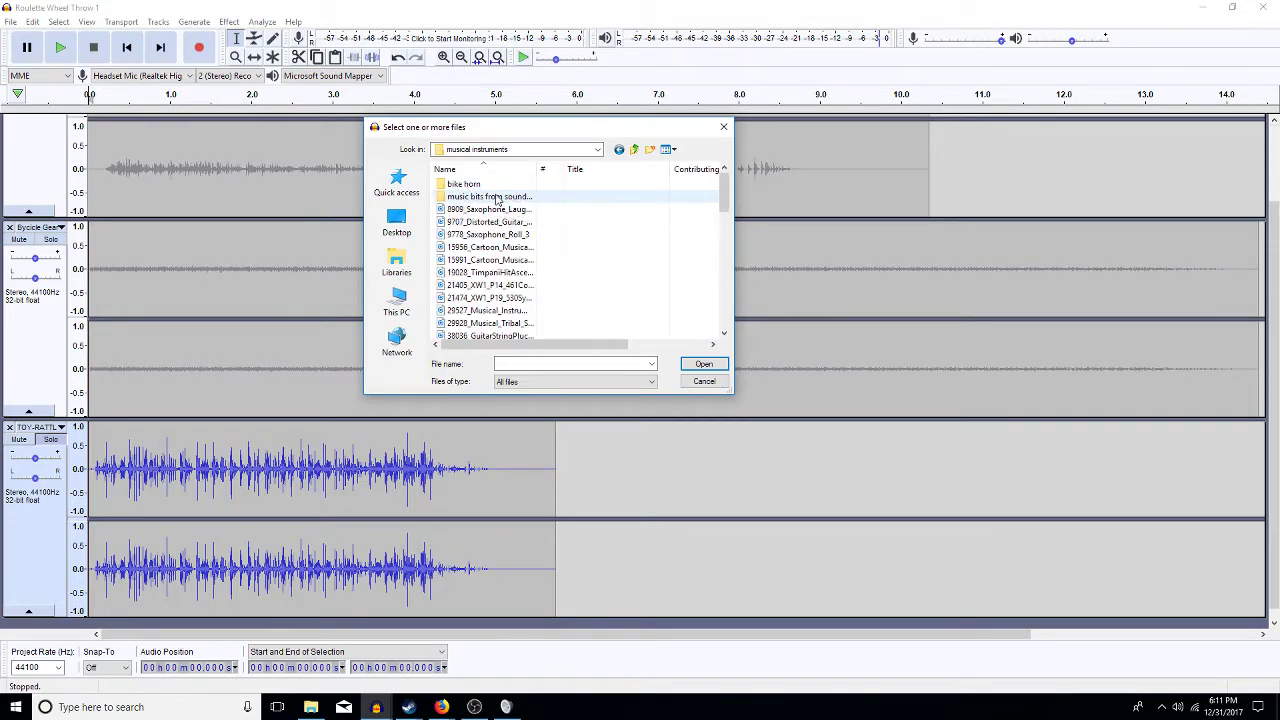
- Select 19028_TimpaniHitAscend2, Hand drums accent_BLASTWAVEFX_15011 and MUSICAL ACCENT ETHNIC PERCUSSION HAND DRUMS 01 as files to import
{"action": "double_click", "coordinate": [540, 169]}
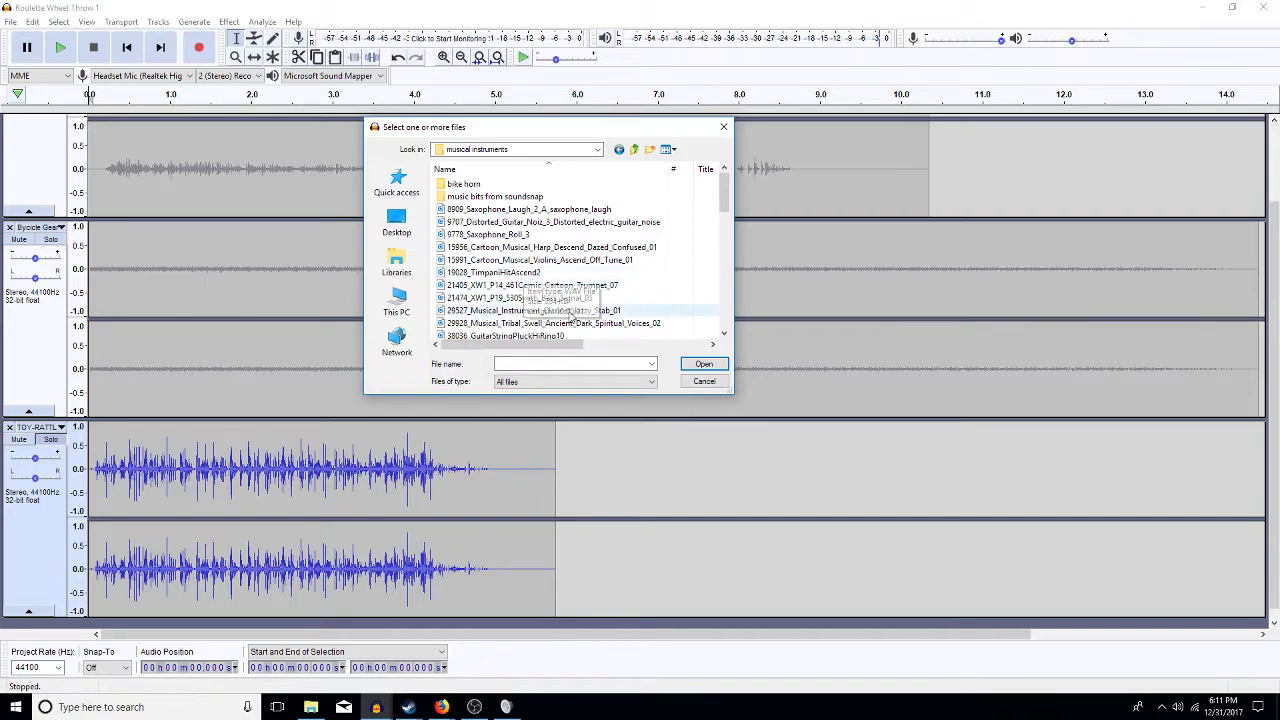
{"action": "left_click", "coordinate": [527, 276]}
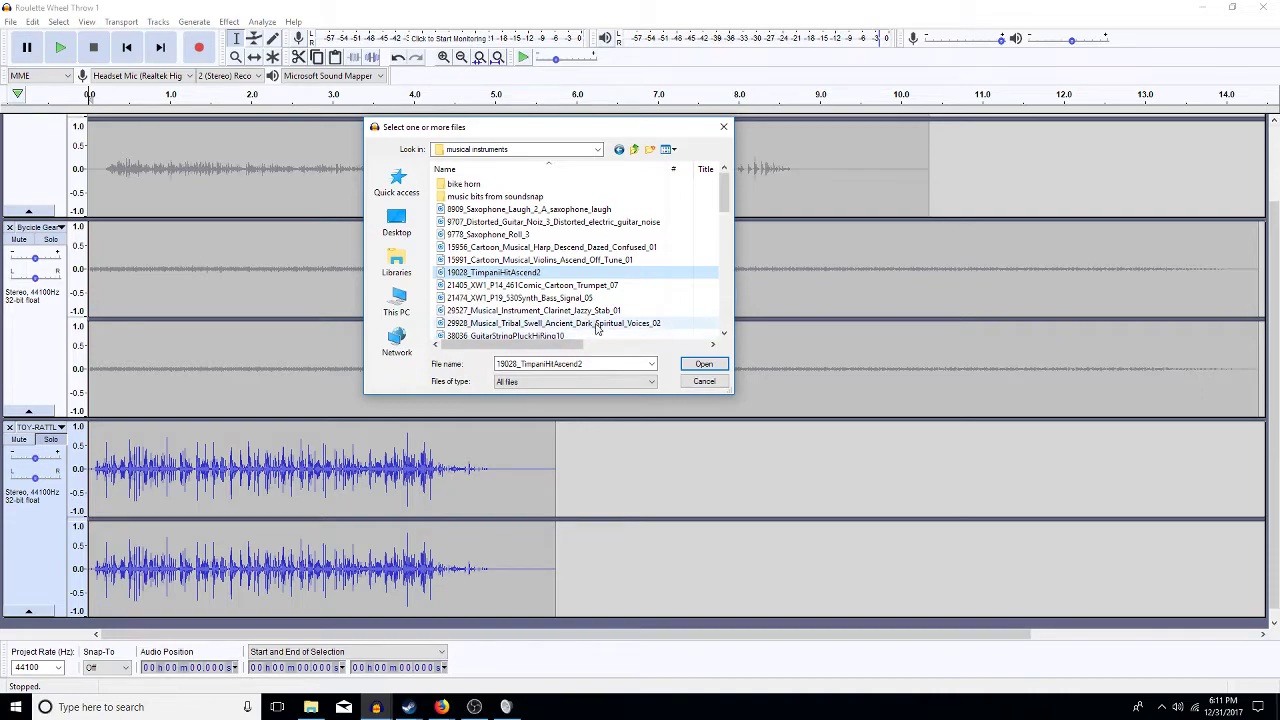
{"action": "left_click_drag", "start_coordinate": [720, 337], "coordinate": [725, 337]}
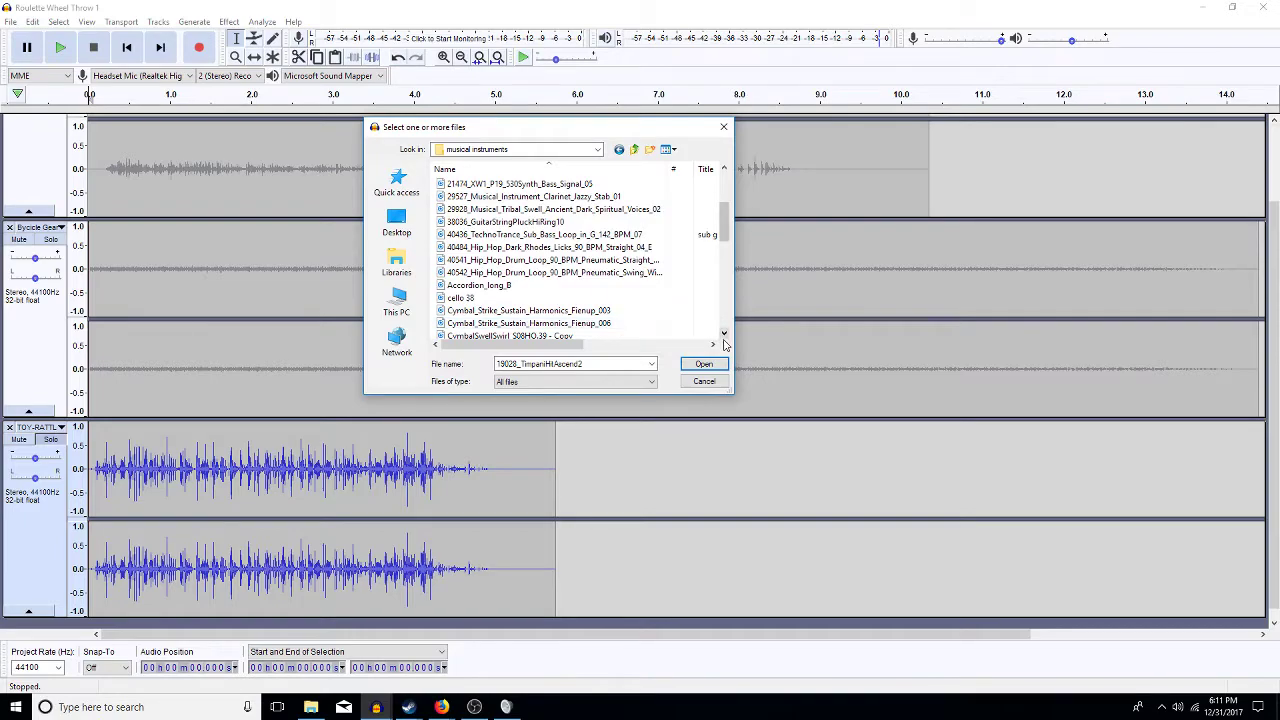
{"action": "scroll", "coordinate": [725, 335], "scroll_direction": "down", "scroll_amount": 3}
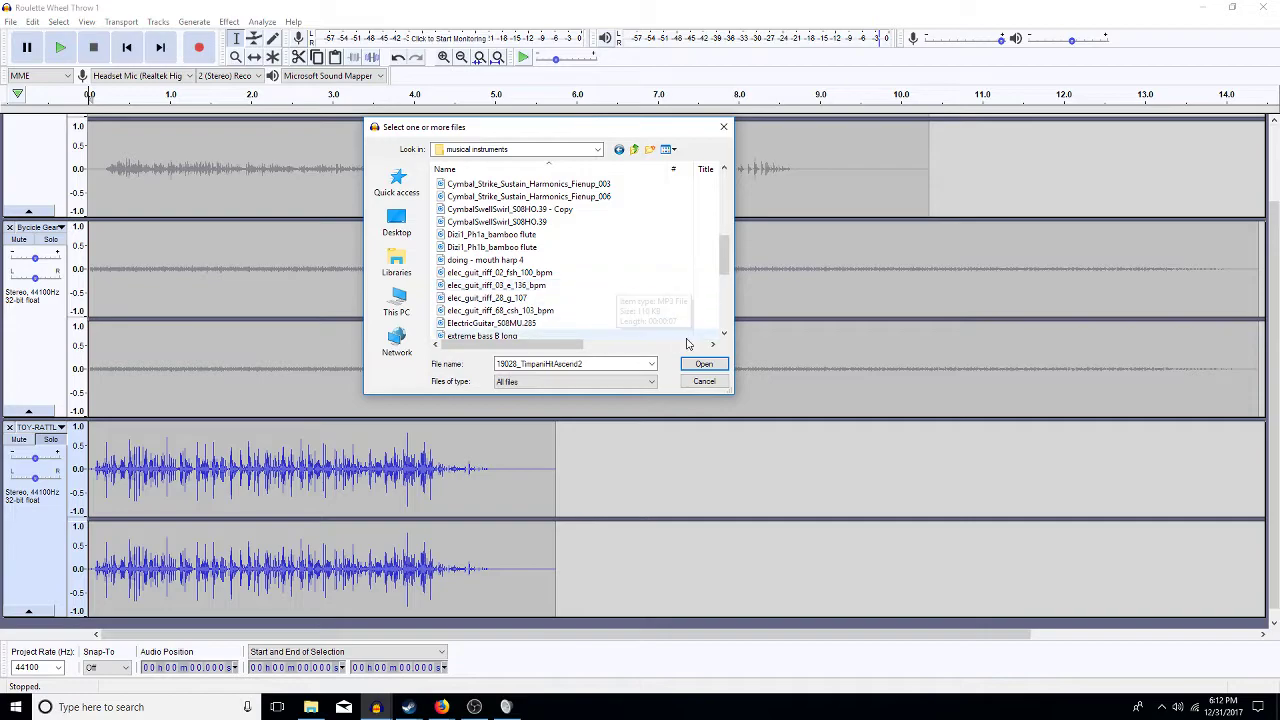
{"action": "left_click", "coordinate": [725, 334]}
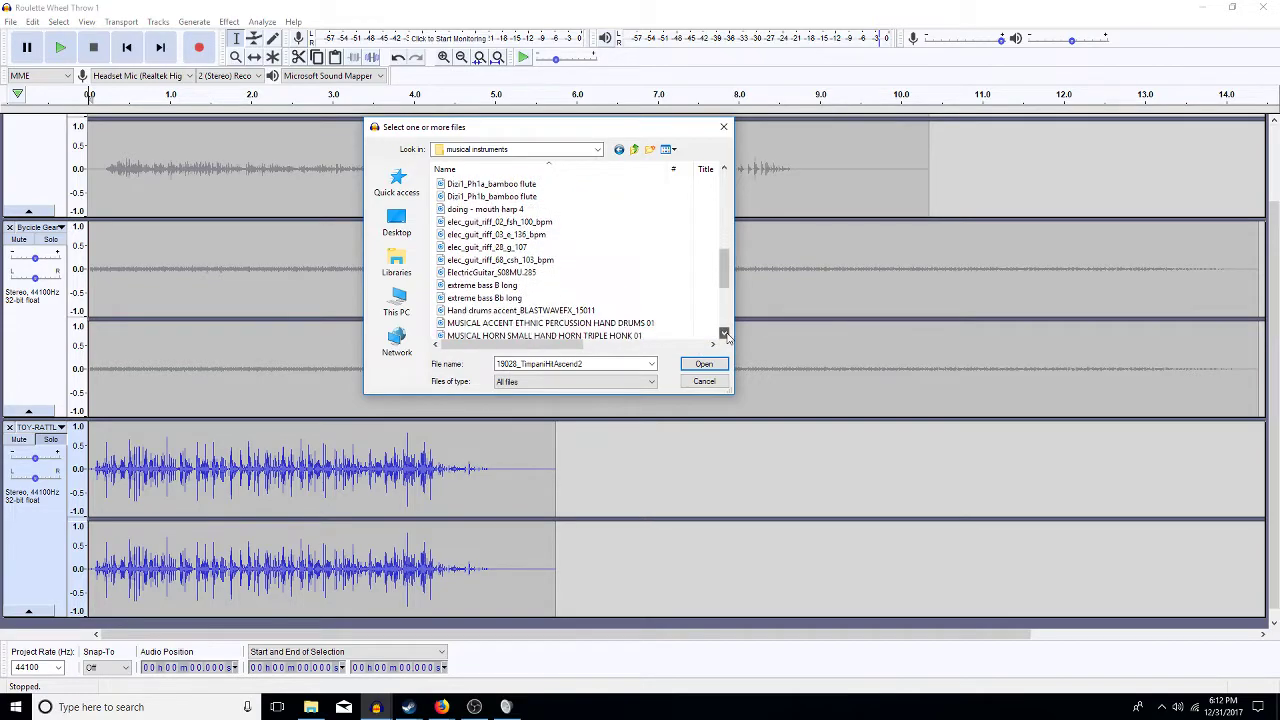
{"action": "left_click", "coordinate": [725, 334]}
{"action": "left_click", "coordinate": [725, 334]}
{"action": "left_click", "coordinate": [725, 334]}
{"action": "left_click", "coordinate": [725, 334]}
{"action": "left_click", "coordinate": [725, 334]}
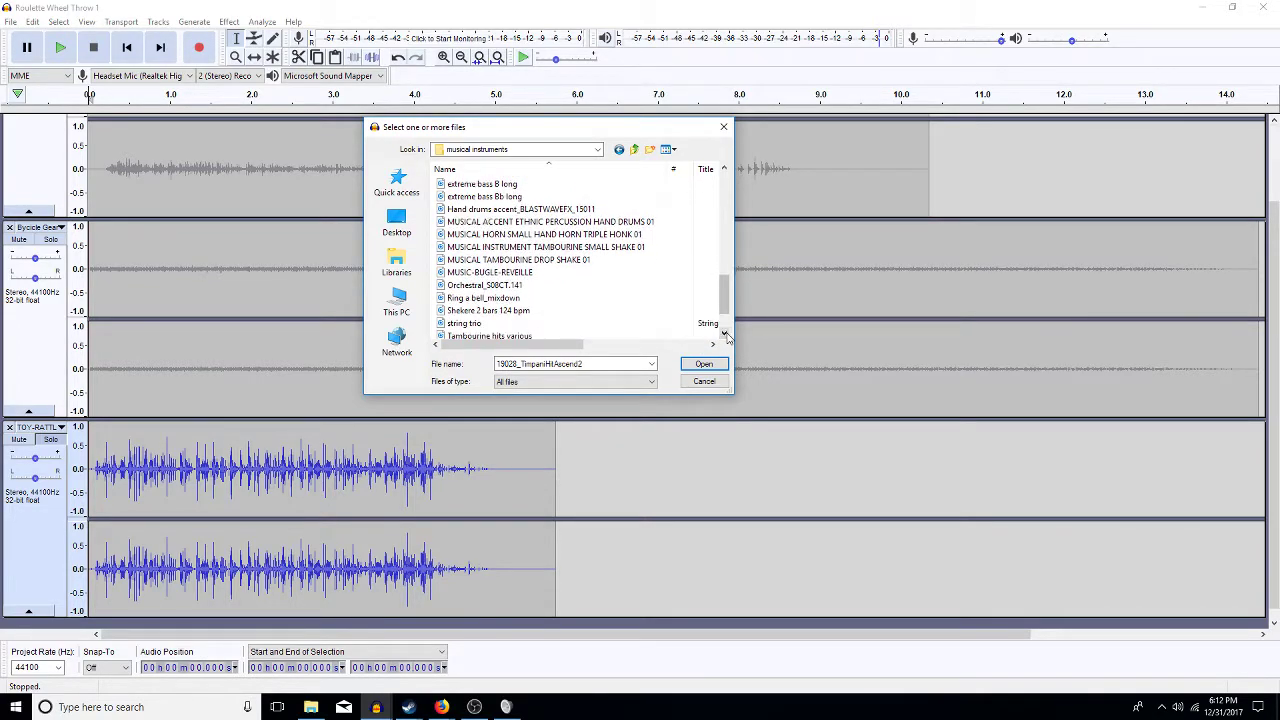
{"action": "left_click", "coordinate": [530, 209]}
{"action": "left_click", "coordinate": [524, 222], "text": "ctrl"}
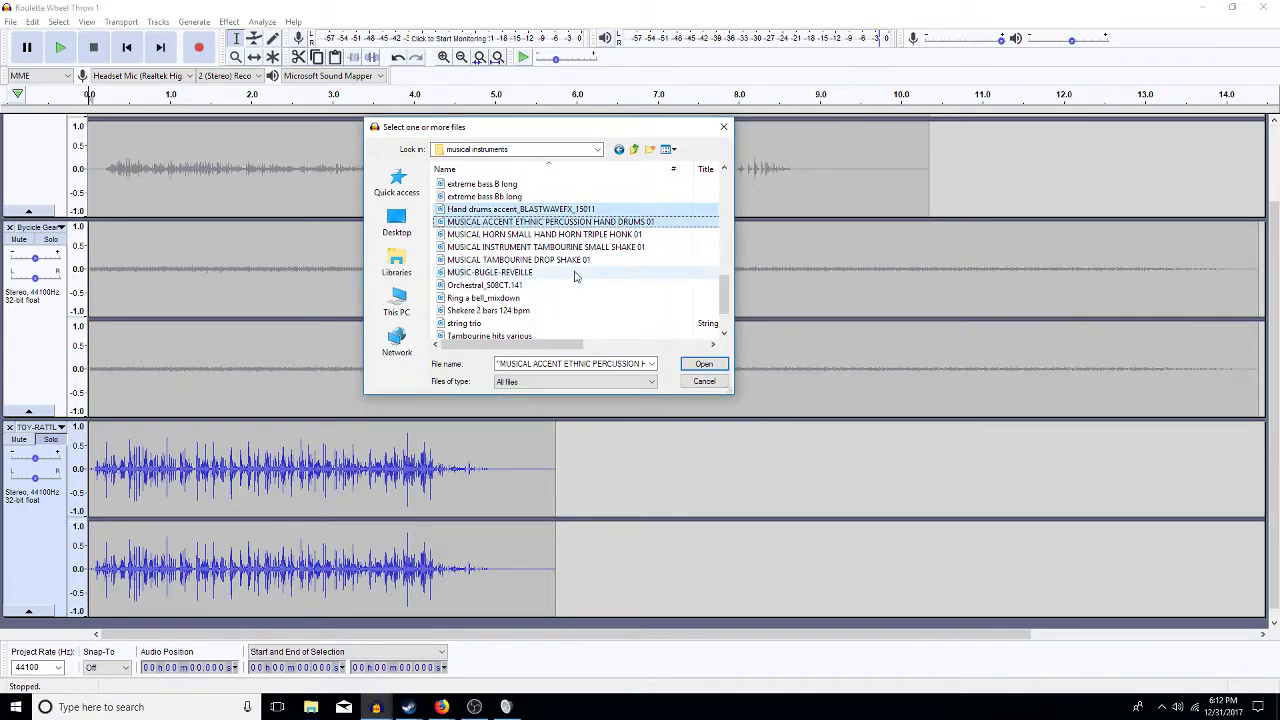
- Add Shekere 2 bars 124 bpm and tribal-drum-break-wet120 to the file selection and import all selected files
{"action": "left_click", "coordinate": [724, 335]}
{"action": "left_click", "coordinate": [724, 335]}
{"action": "left_click", "coordinate": [724, 335]}
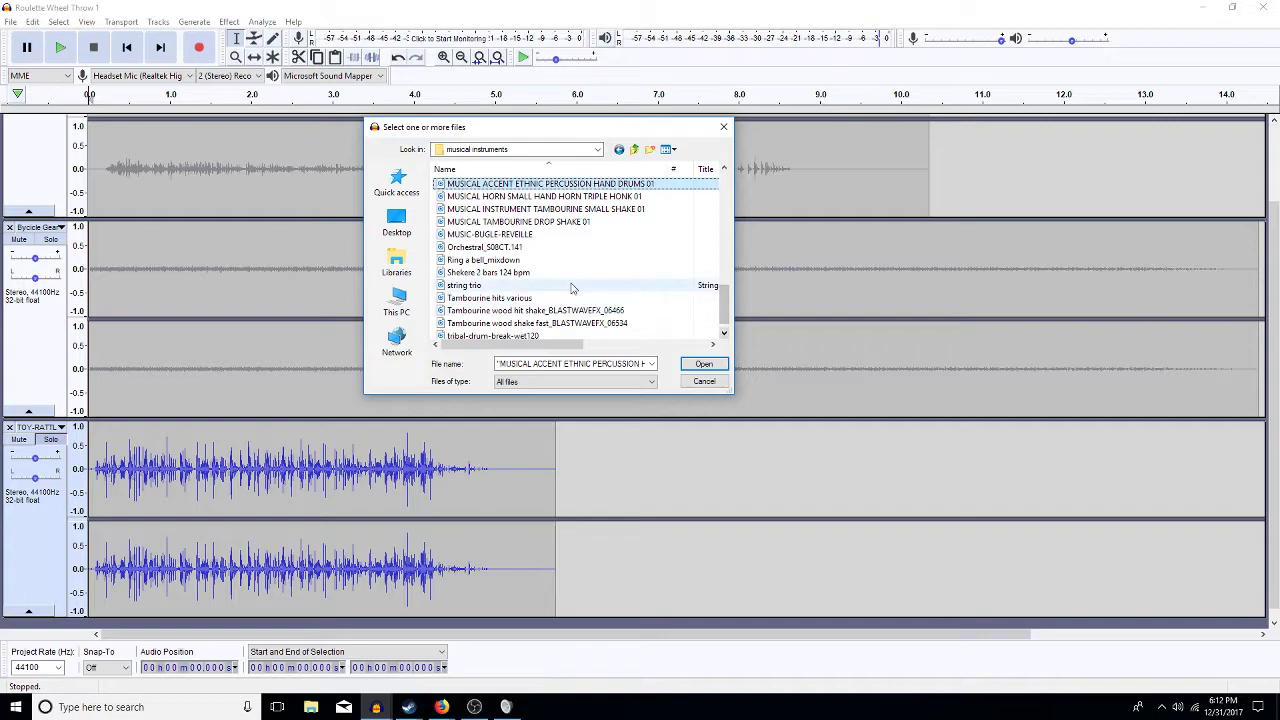
{"action": "left_click", "coordinate": [488, 272], "text": "ctrl"}
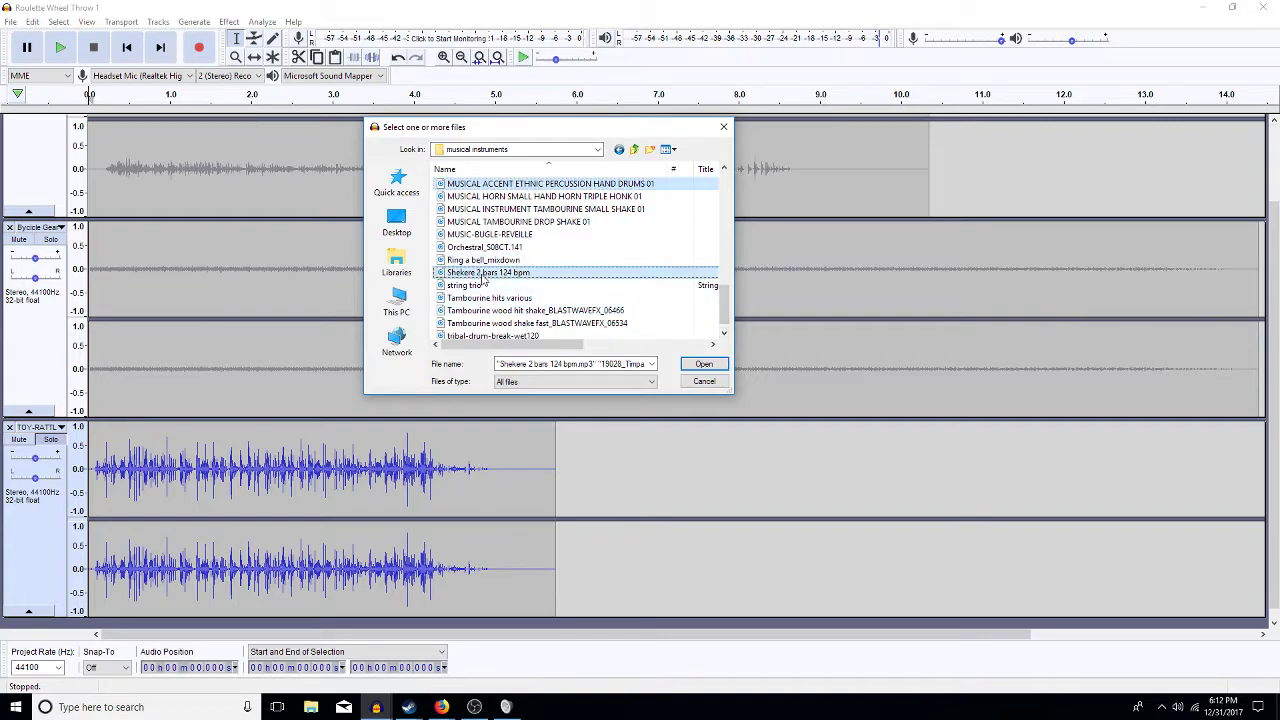
{"action": "left_click", "coordinate": [724, 335]}
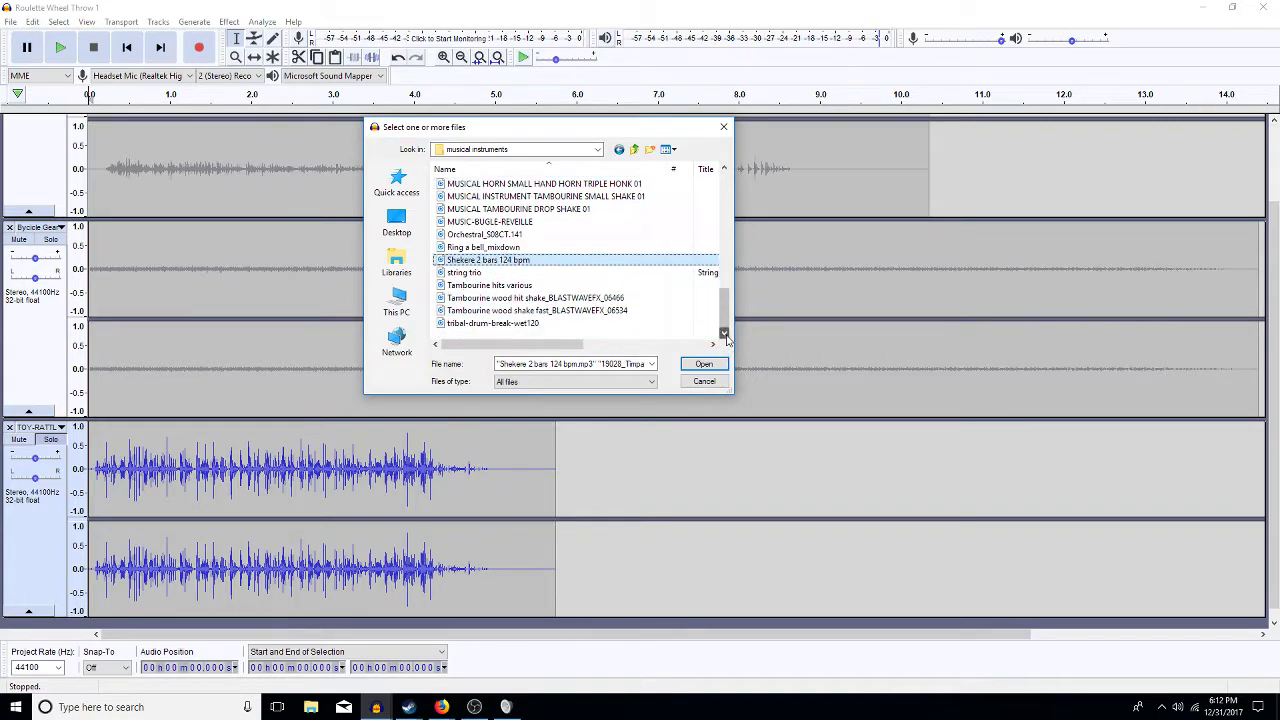
{"action": "left_click", "coordinate": [505, 324], "text": "ctrl"}
{"action": "key", "text": "Return"}
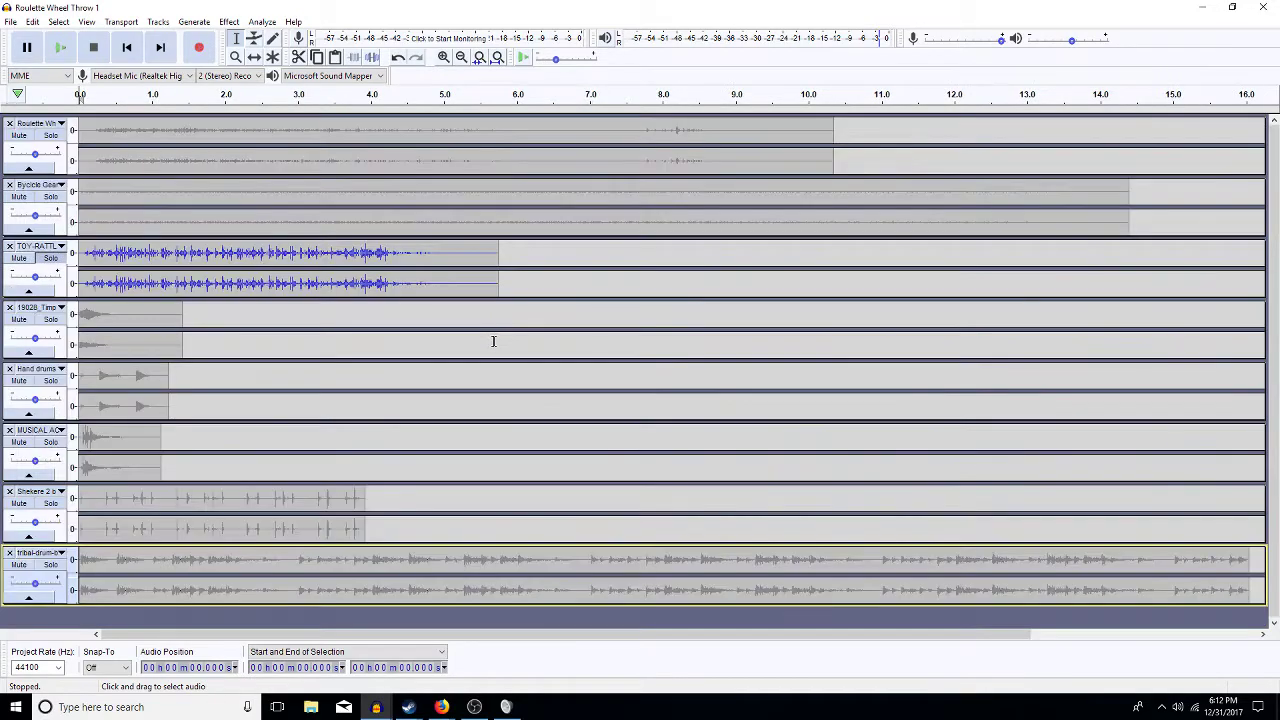
- Turn off solo on the toy rattle track and set the Solo Button preference under Tracks Behaviors to Simple
{"action": "left_click", "coordinate": [52, 260]}
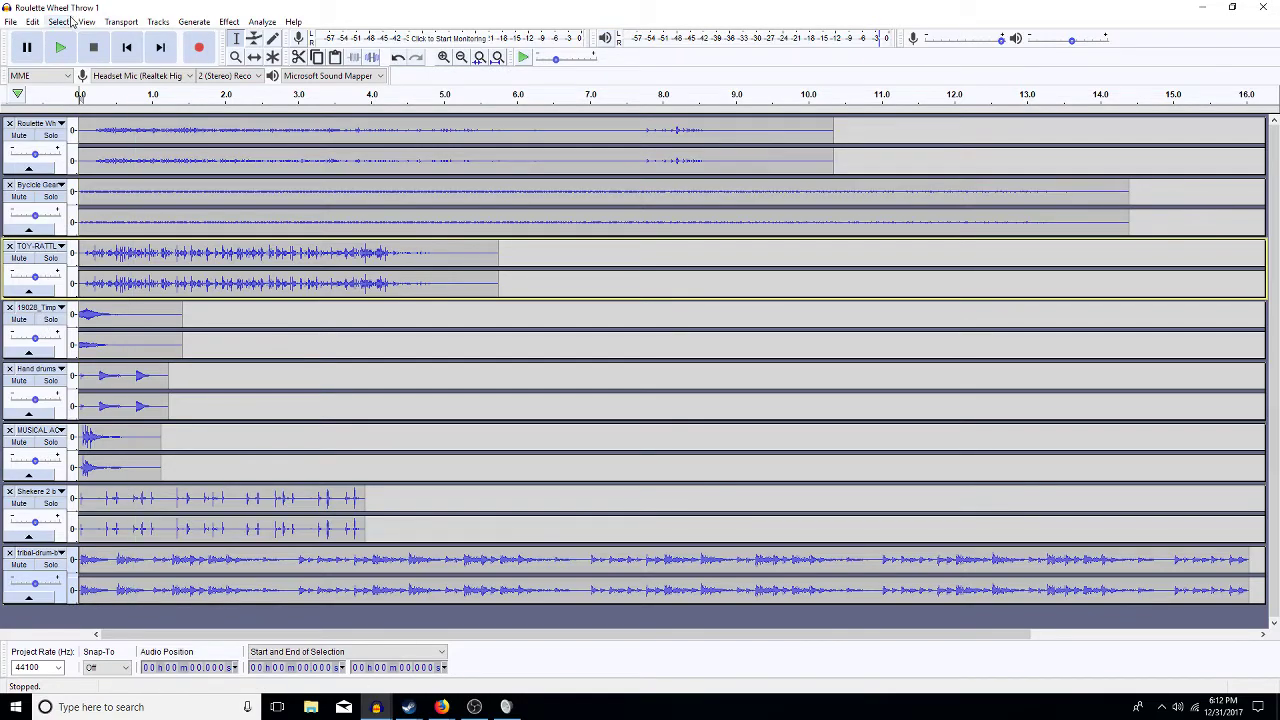
{"action": "left_click", "coordinate": [33, 22]}
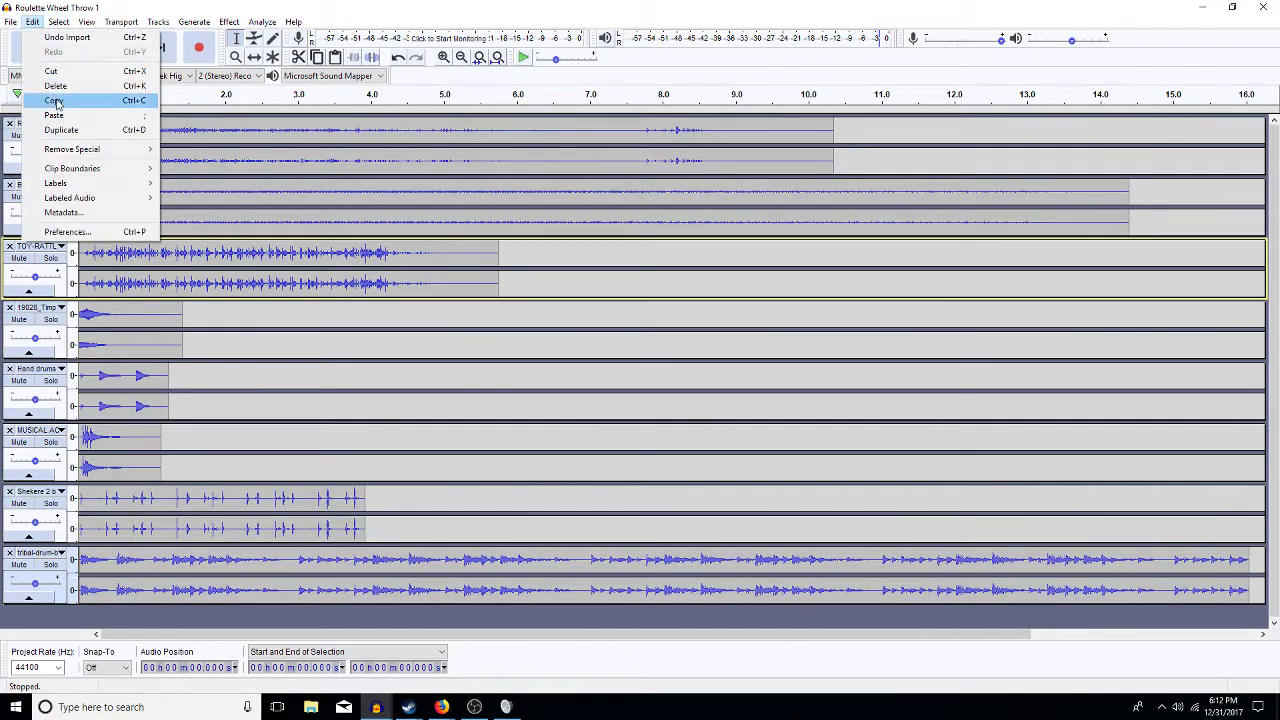
{"action": "left_click", "coordinate": [66, 232]}
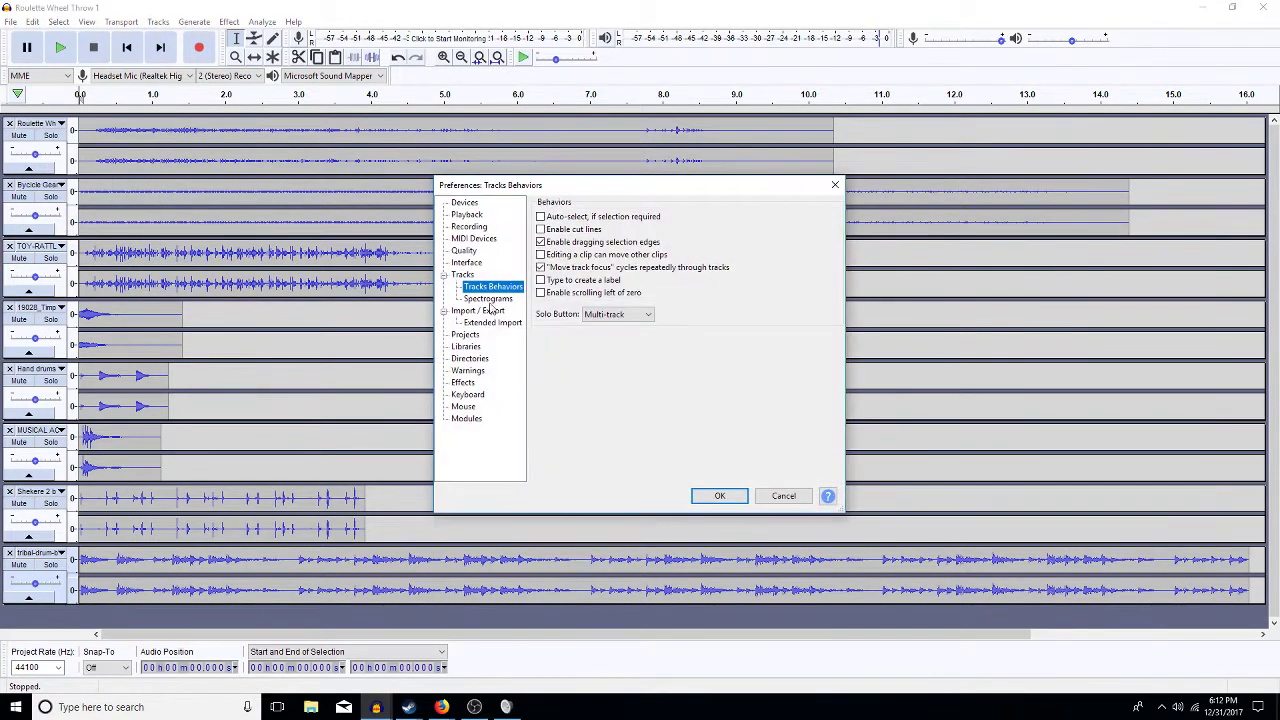
{"action": "left_click", "coordinate": [645, 316]}
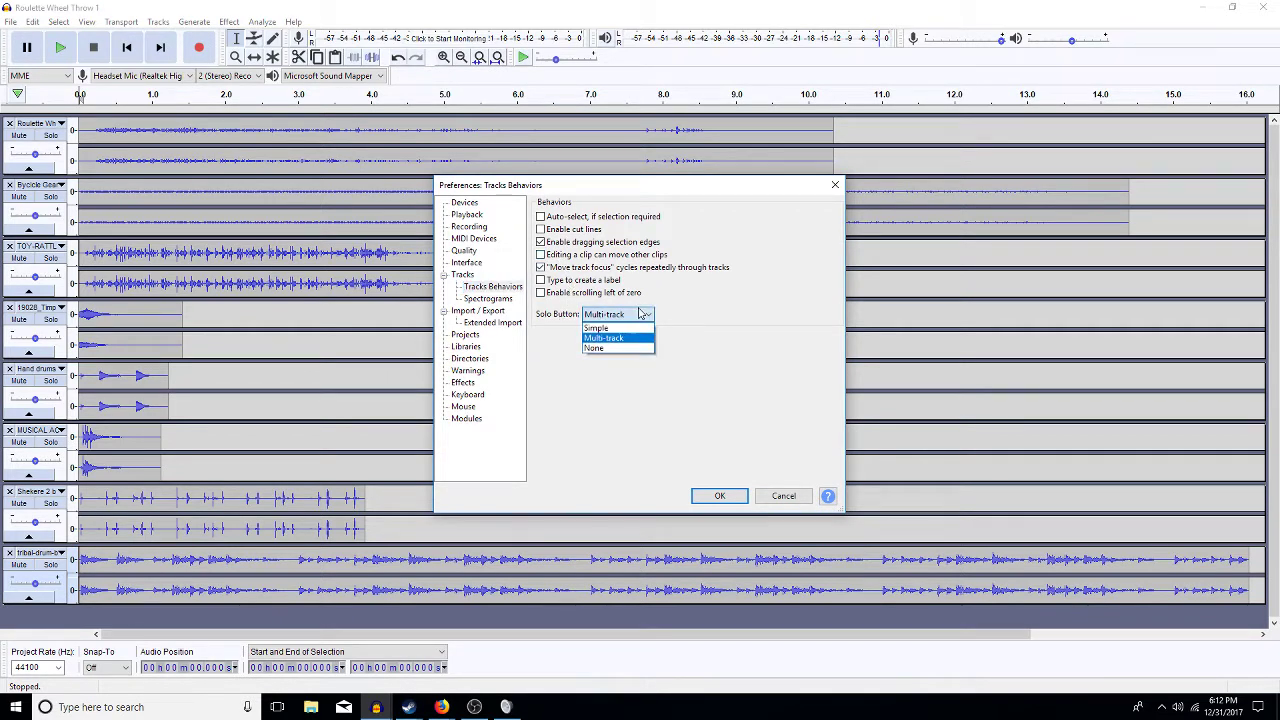
{"action": "left_click", "coordinate": [621, 334]}
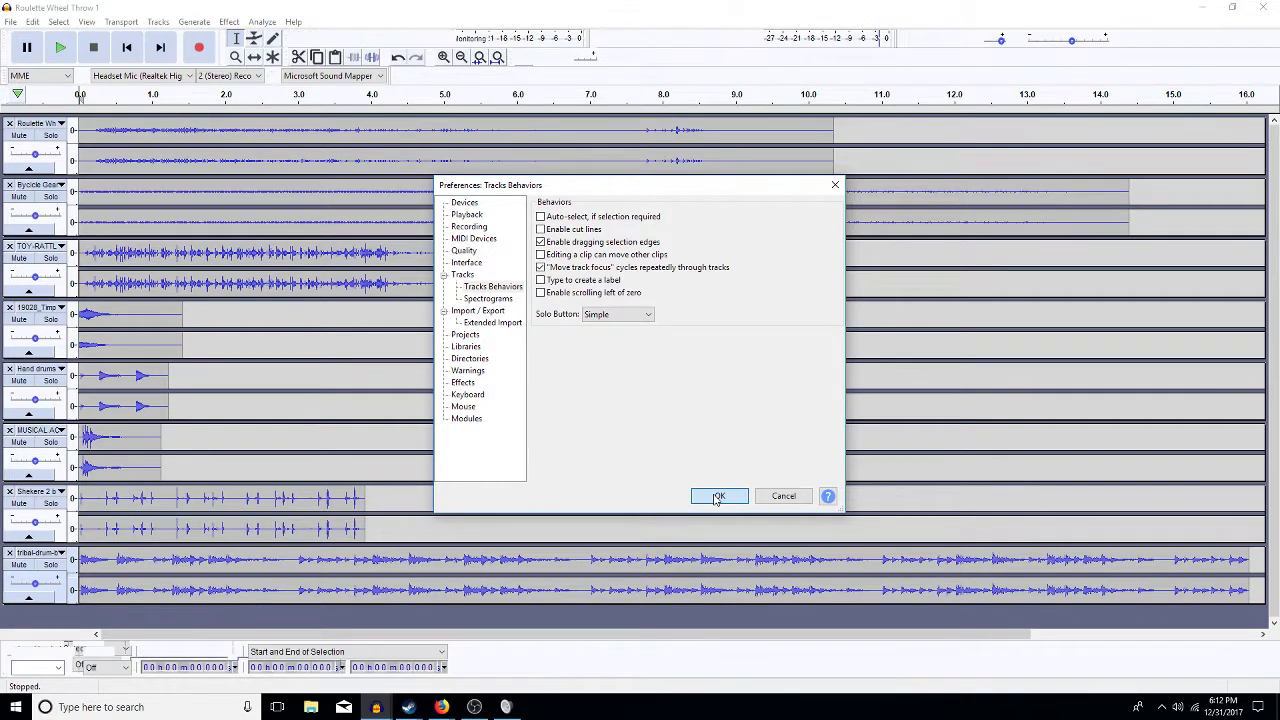
{"action": "left_click", "coordinate": [716, 497]}
{"action": "left_click", "coordinate": [713, 499]}
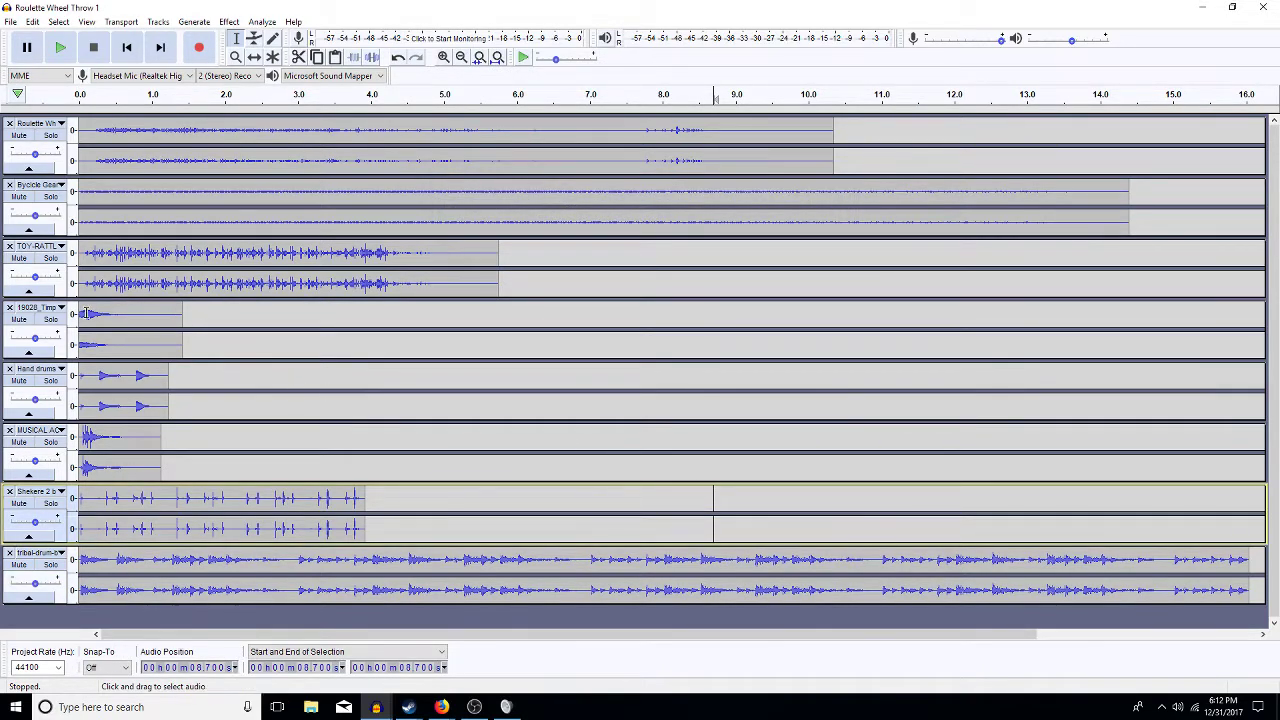
- Audition the timpani hit track in solo from the start and remove it from the project
{"action": "left_click", "coordinate": [48, 319]}
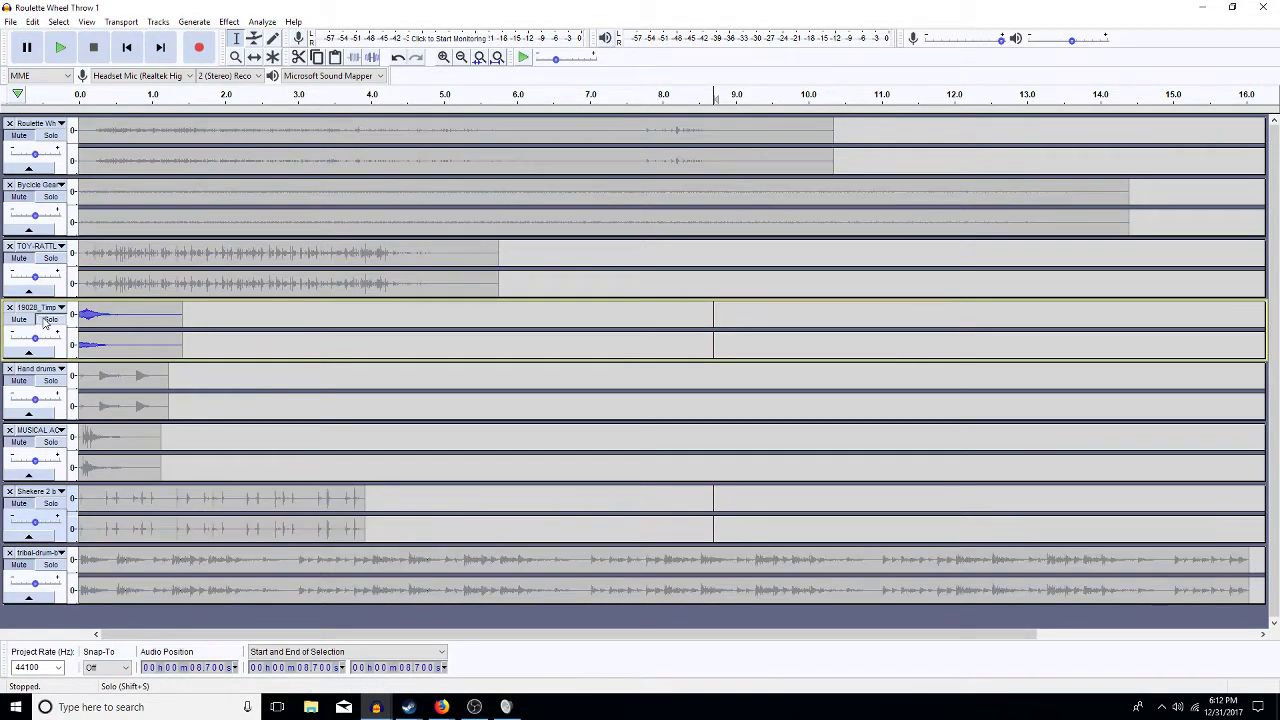
{"action": "key", "text": "space"}
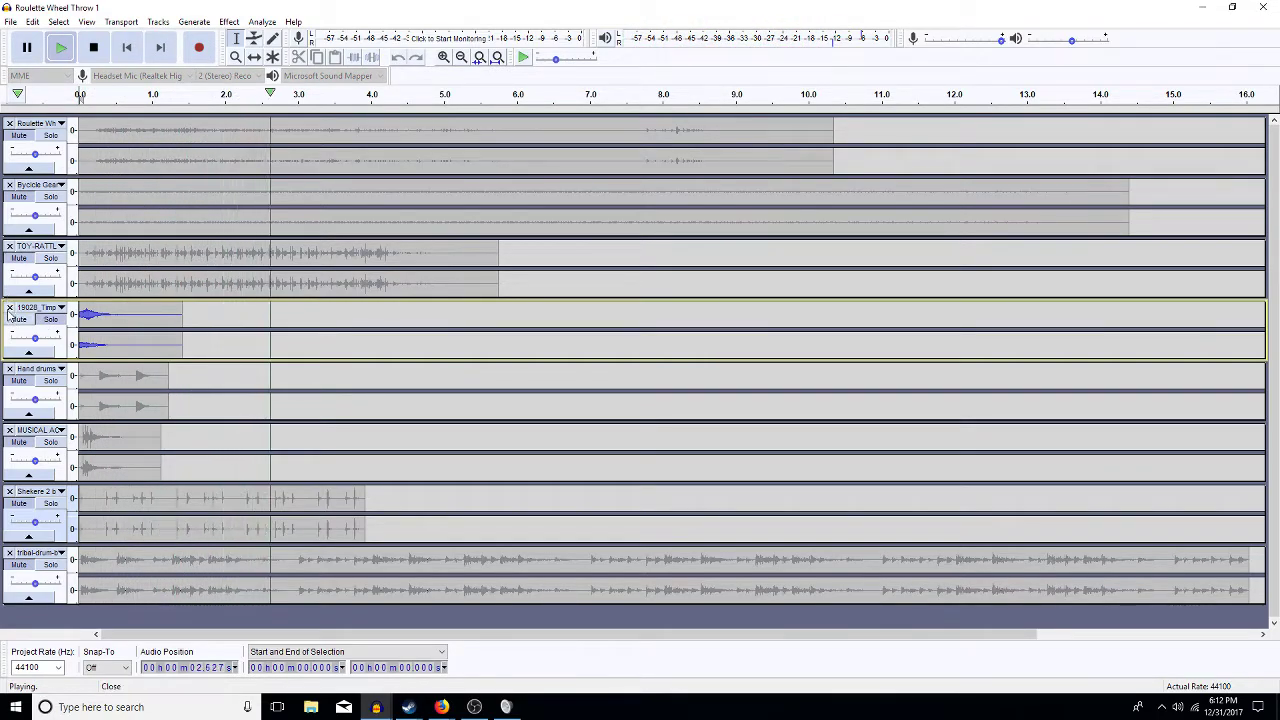
{"action": "key", "text": "space"}
{"action": "left_click", "coordinate": [9, 308]}
- Audition the hand drums accent track and the MUSICAL ACCENT hand drums track in turn, each soloed
{"action": "left_click", "coordinate": [50, 319]}
{"action": "key", "text": "space"}
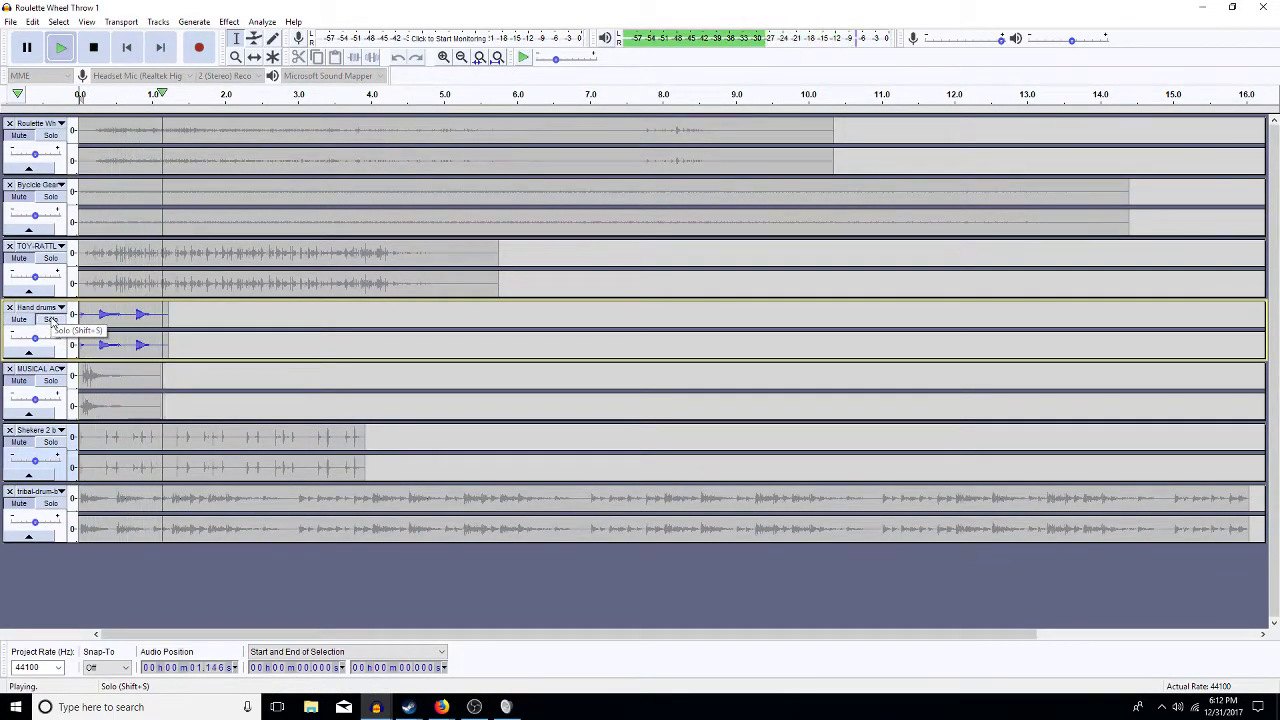
{"action": "key", "text": "space"}
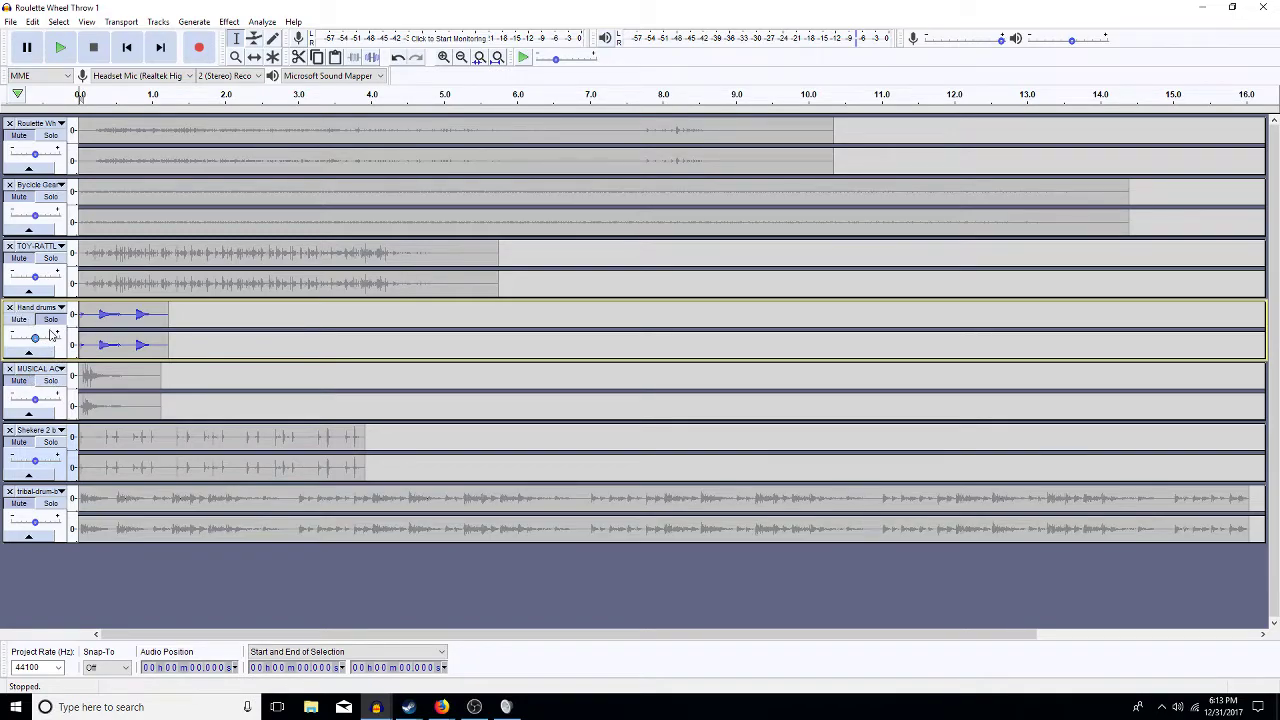
{"action": "left_click", "coordinate": [50, 381]}
{"action": "key", "text": "space"}
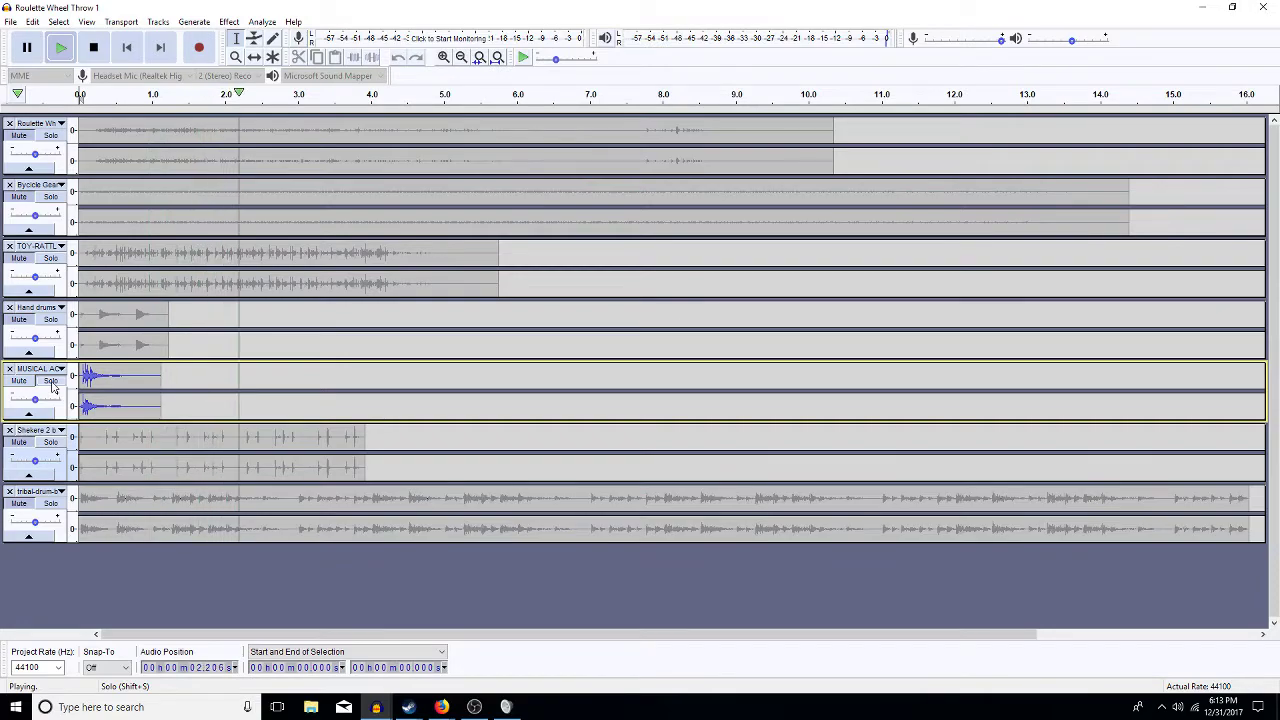
{"action": "key", "text": "space"}
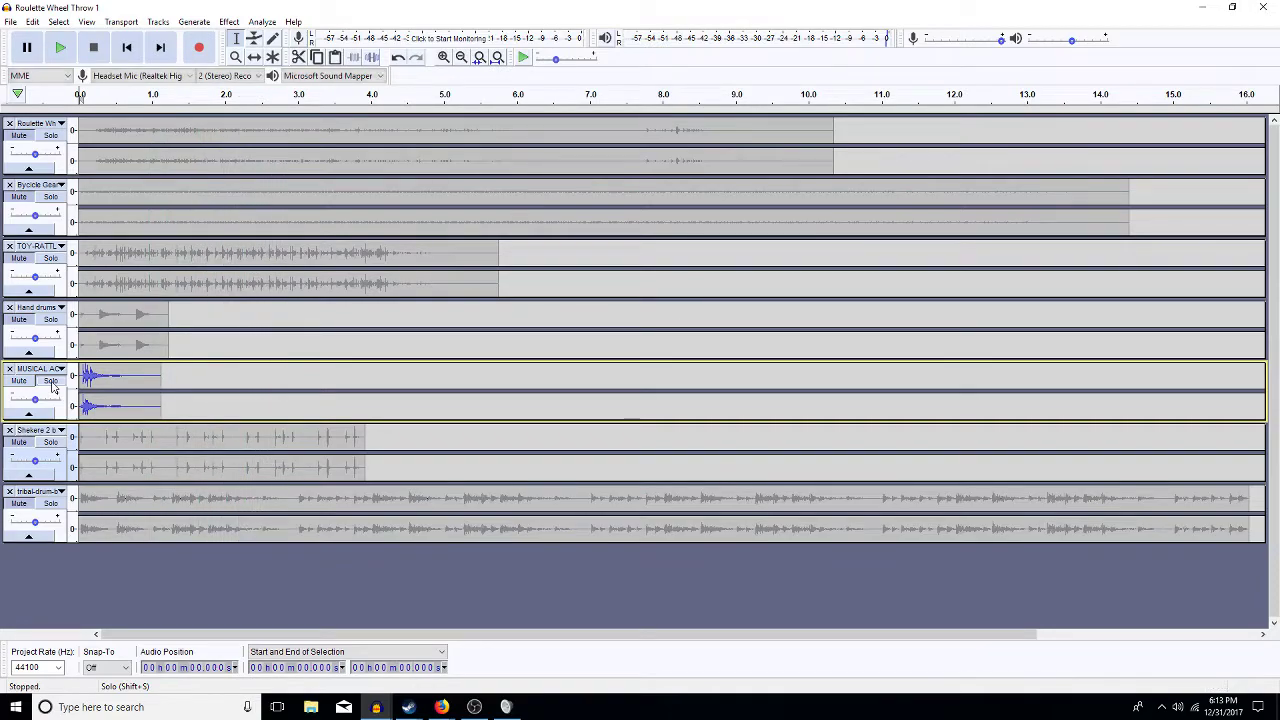
- Audition the shekere track and the tribal drum break track in turn, each soloed
{"action": "left_click", "coordinate": [51, 444]}
{"action": "key", "text": "space"}
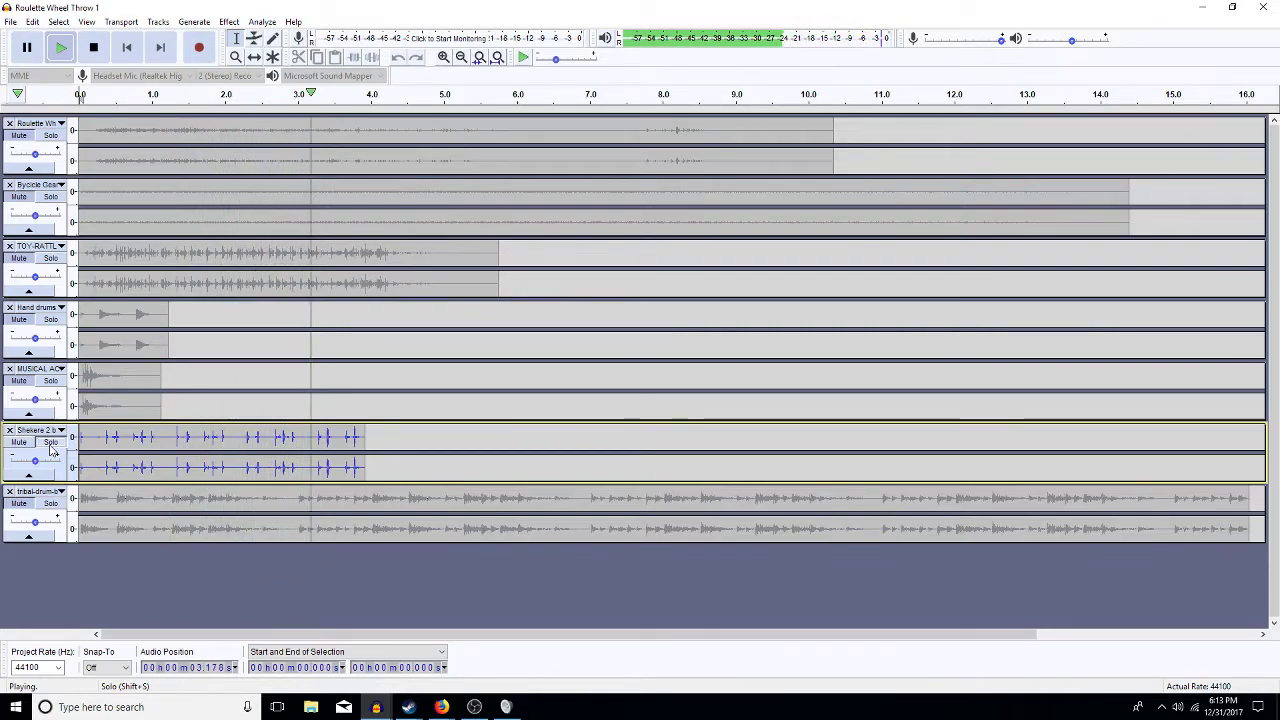
{"action": "left_click", "coordinate": [51, 444]}
{"action": "key", "text": "space"}
{"action": "left_click", "coordinate": [51, 504]}
{"action": "key", "text": "space"}
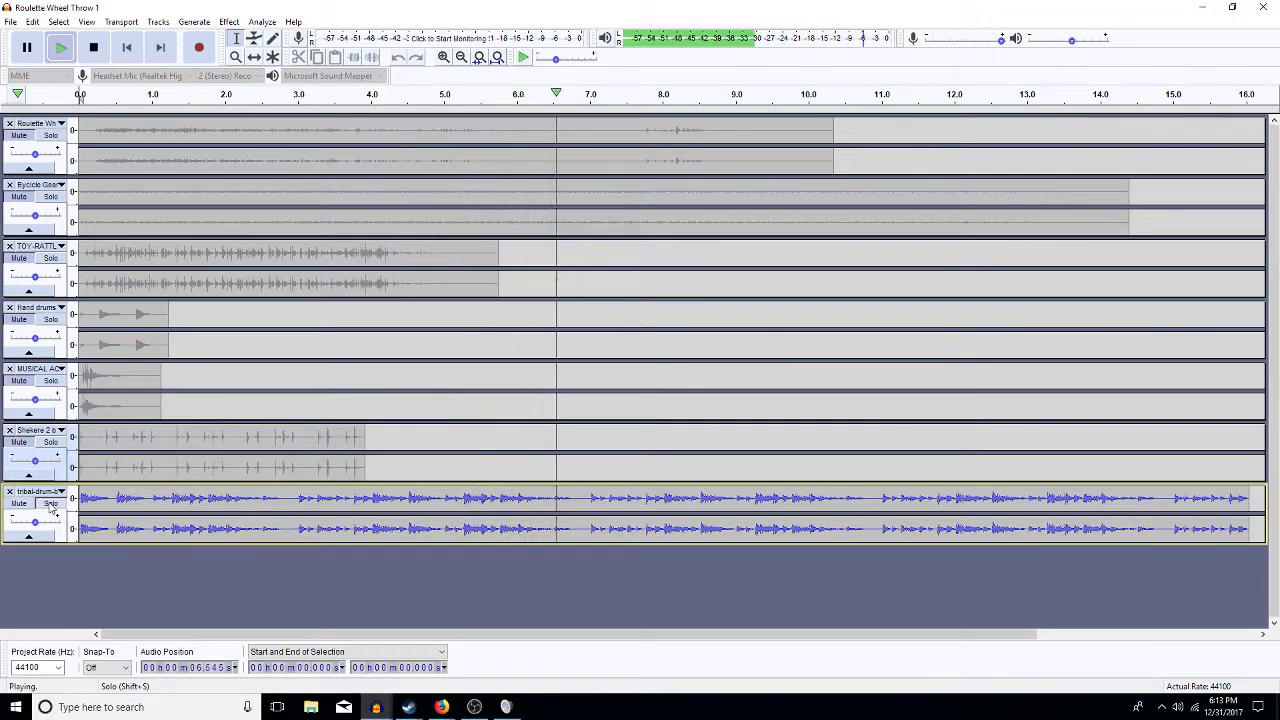
{"action": "key", "text": "space"}
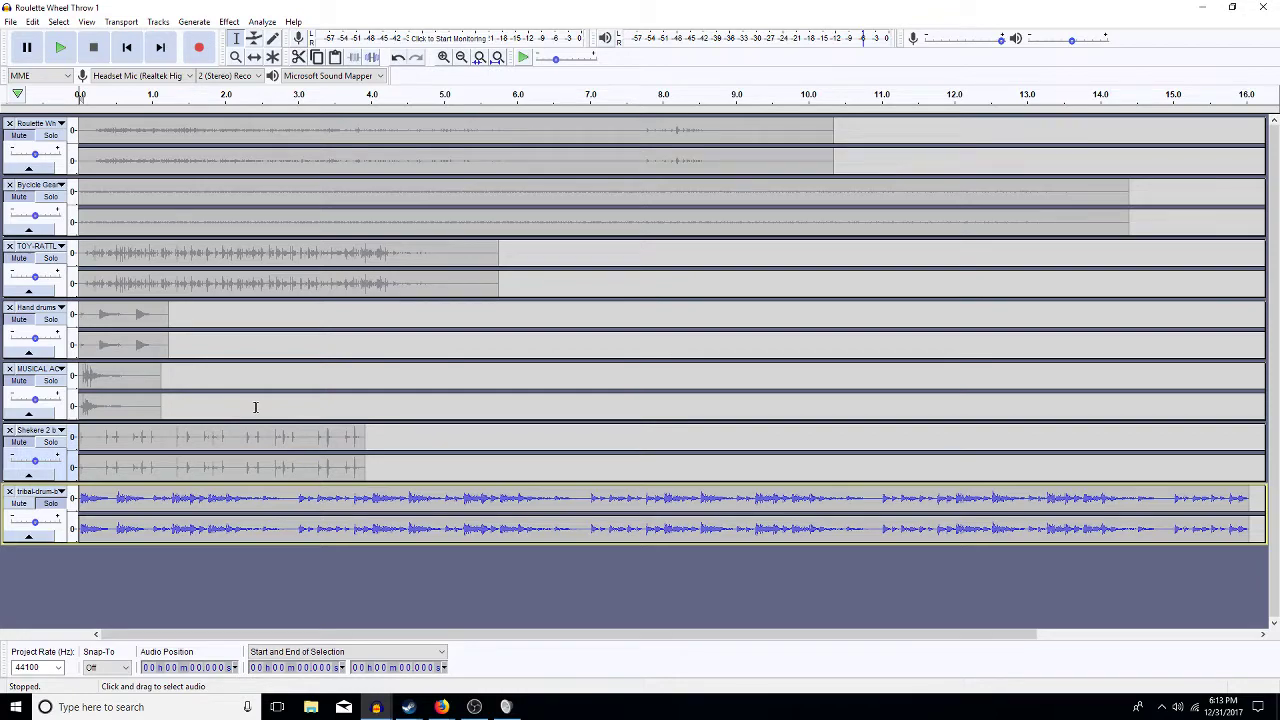
- Save the project under the name effects in the HirokiFX folder inside EPISODE1
{"action": "left_click", "coordinate": [11, 22]}
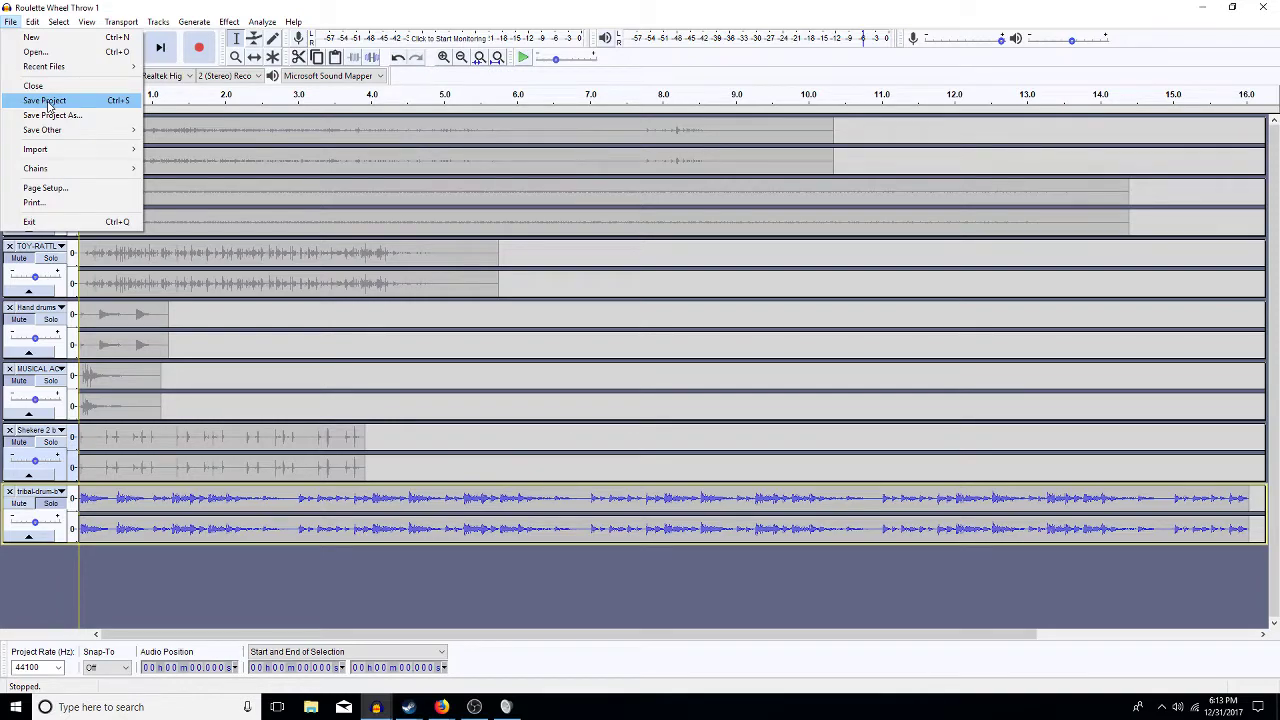
{"action": "left_click", "coordinate": [47, 101]}
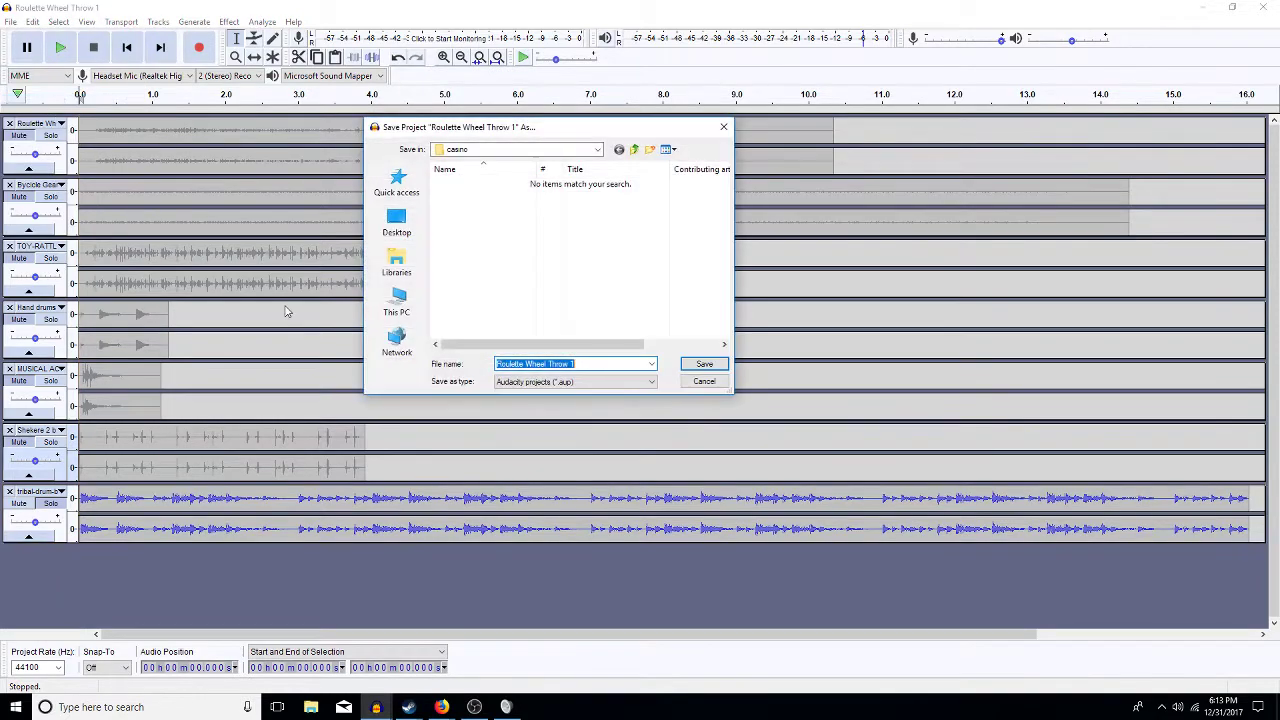
{"action": "left_click", "coordinate": [596, 151]}
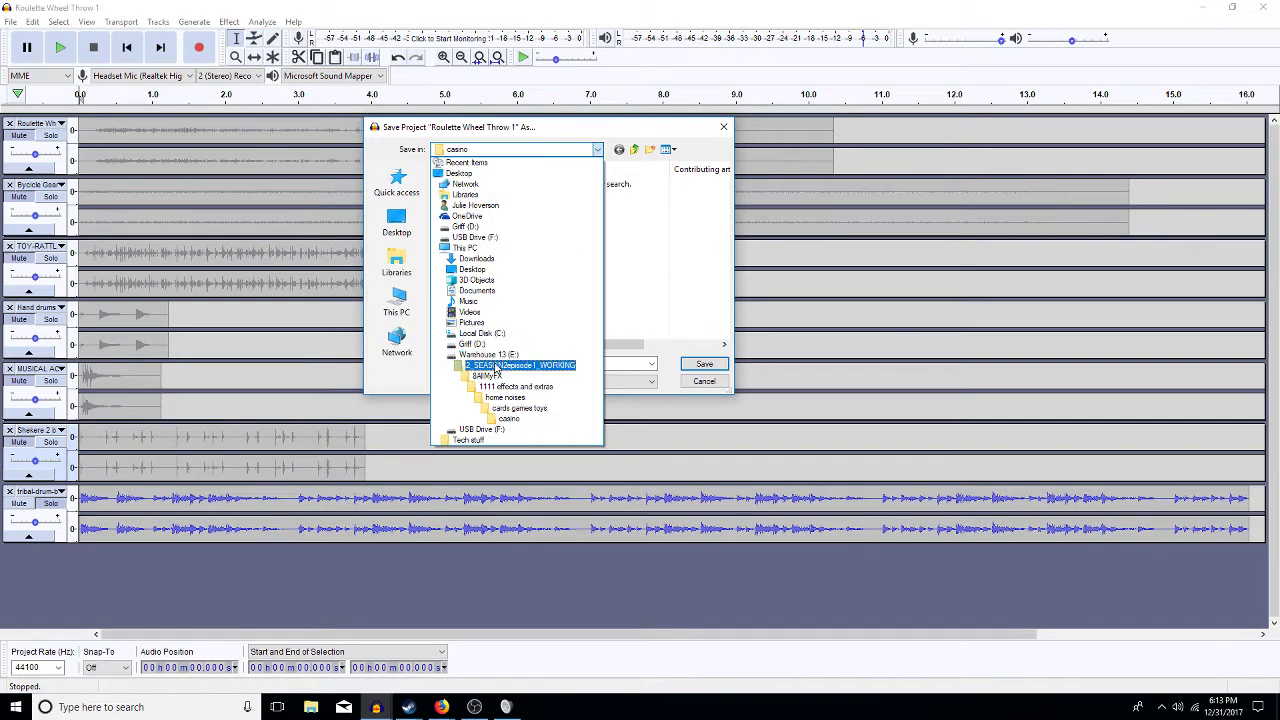
{"action": "left_click", "coordinate": [512, 365]}
{"action": "left_click", "coordinate": [465, 197]}
{"action": "double_click", "coordinate": [465, 198]}
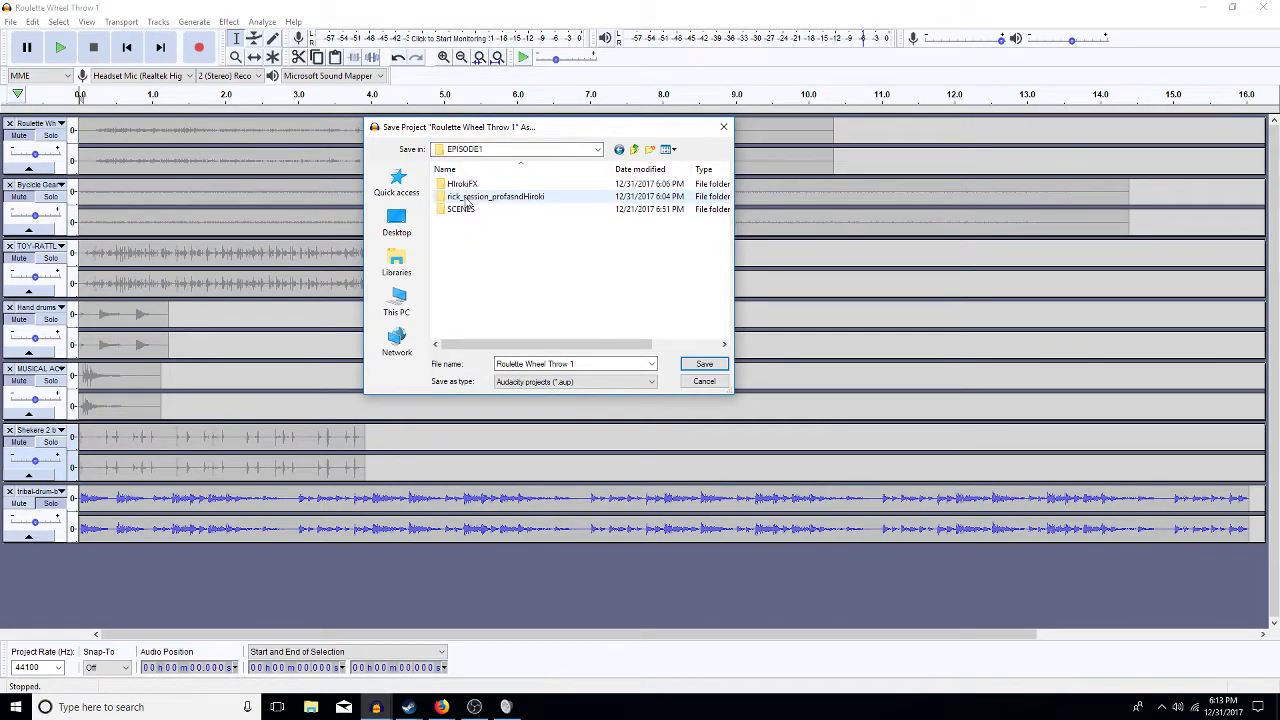
{"action": "left_click", "coordinate": [467, 187]}
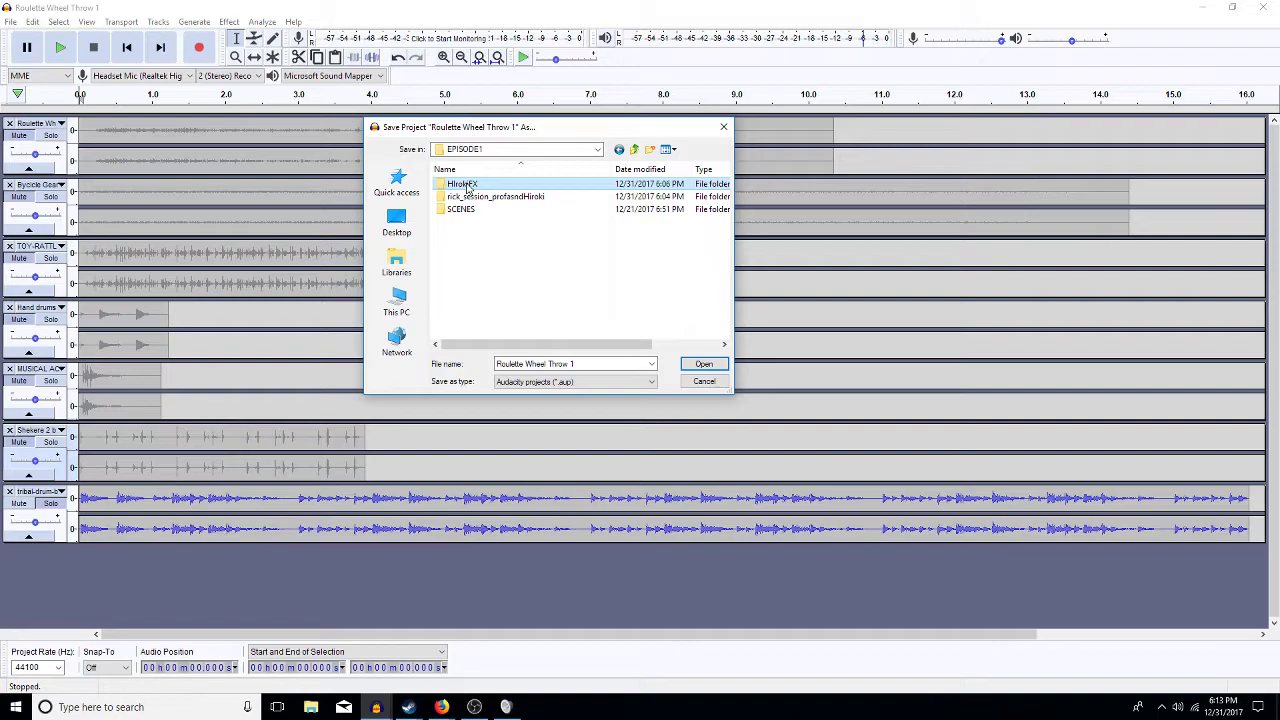
{"action": "double_click", "coordinate": [467, 187]}
{"action": "double_click", "coordinate": [596, 363]}
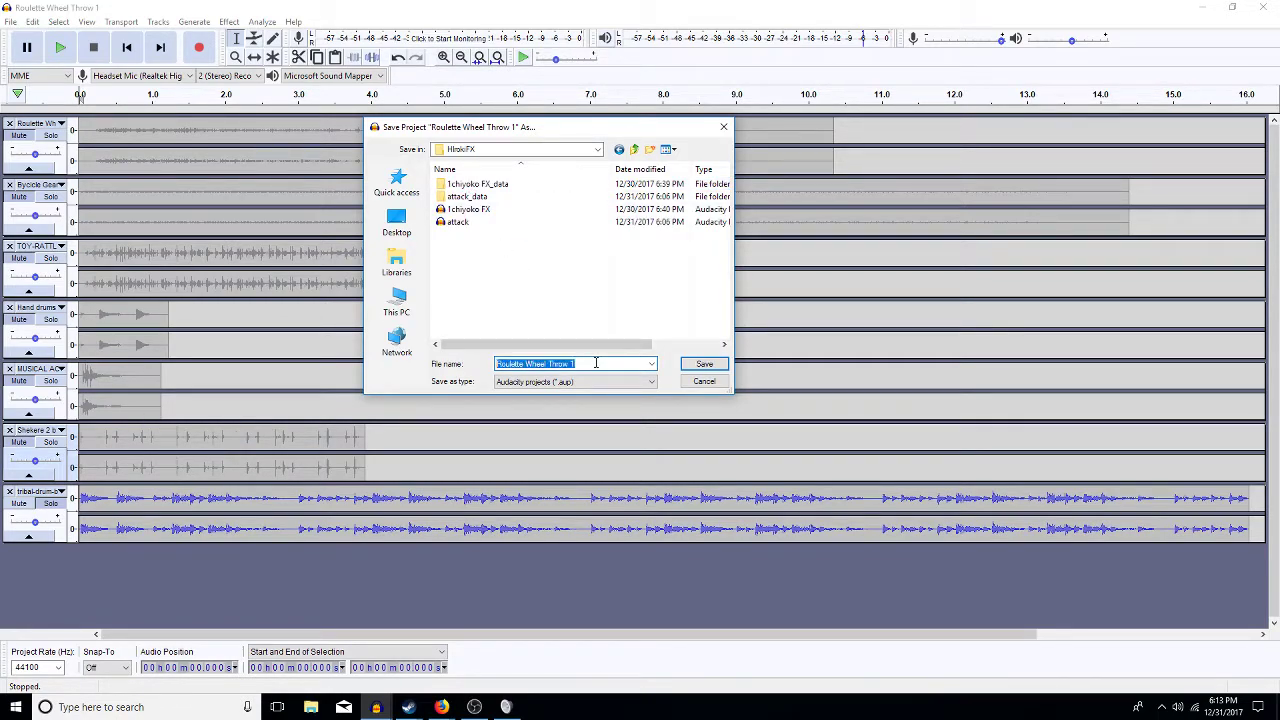
{"action": "type", "text": "effects"}
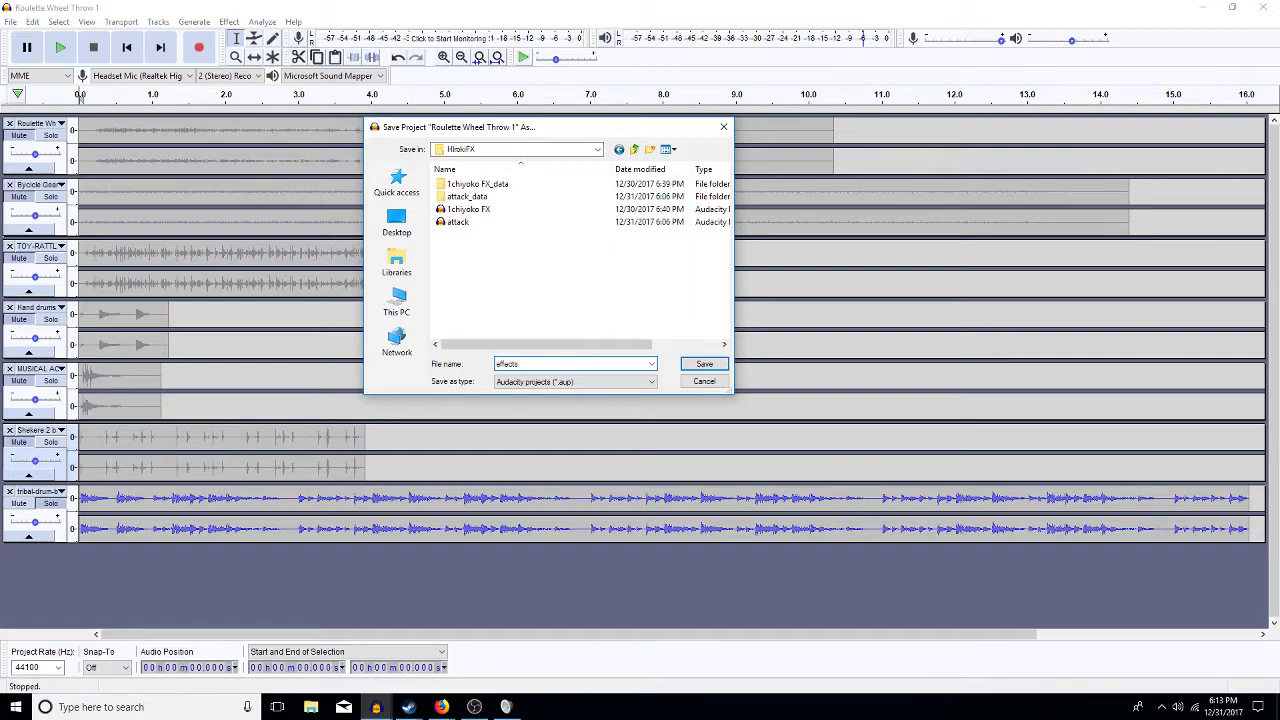
{"action": "key", "text": "Return"}
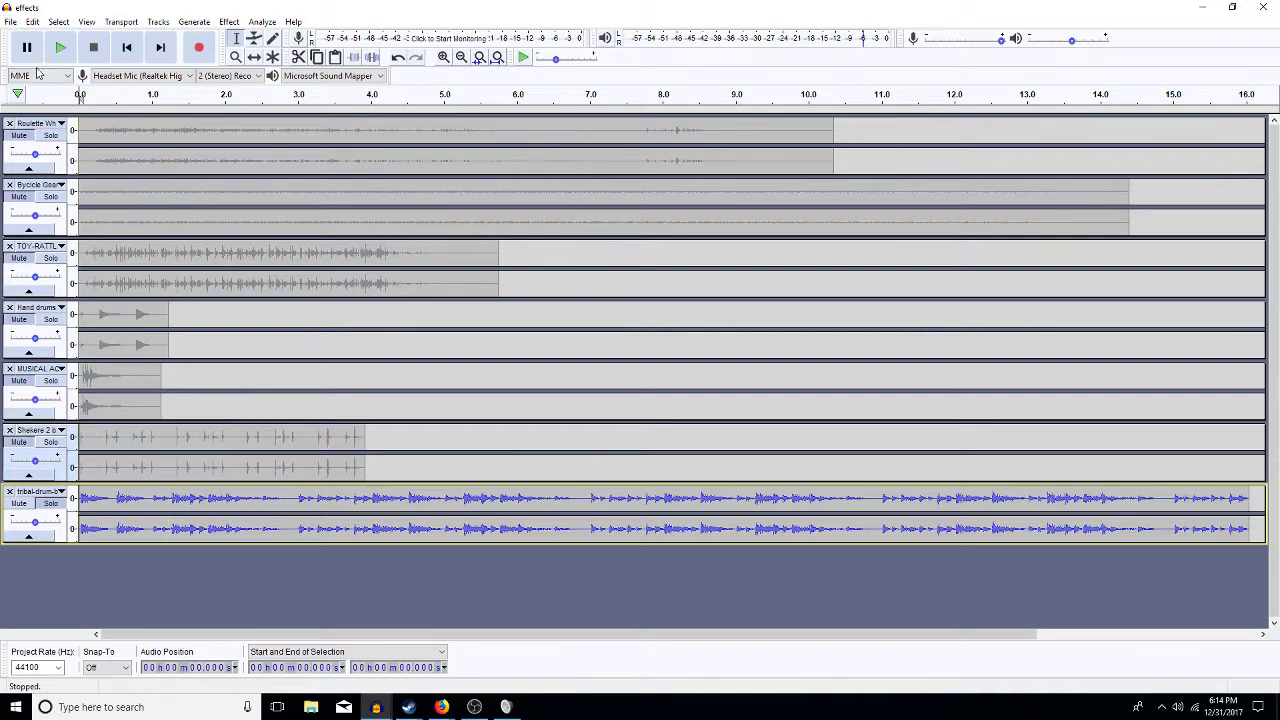
{"action": "left_click", "coordinate": [9, 22]}
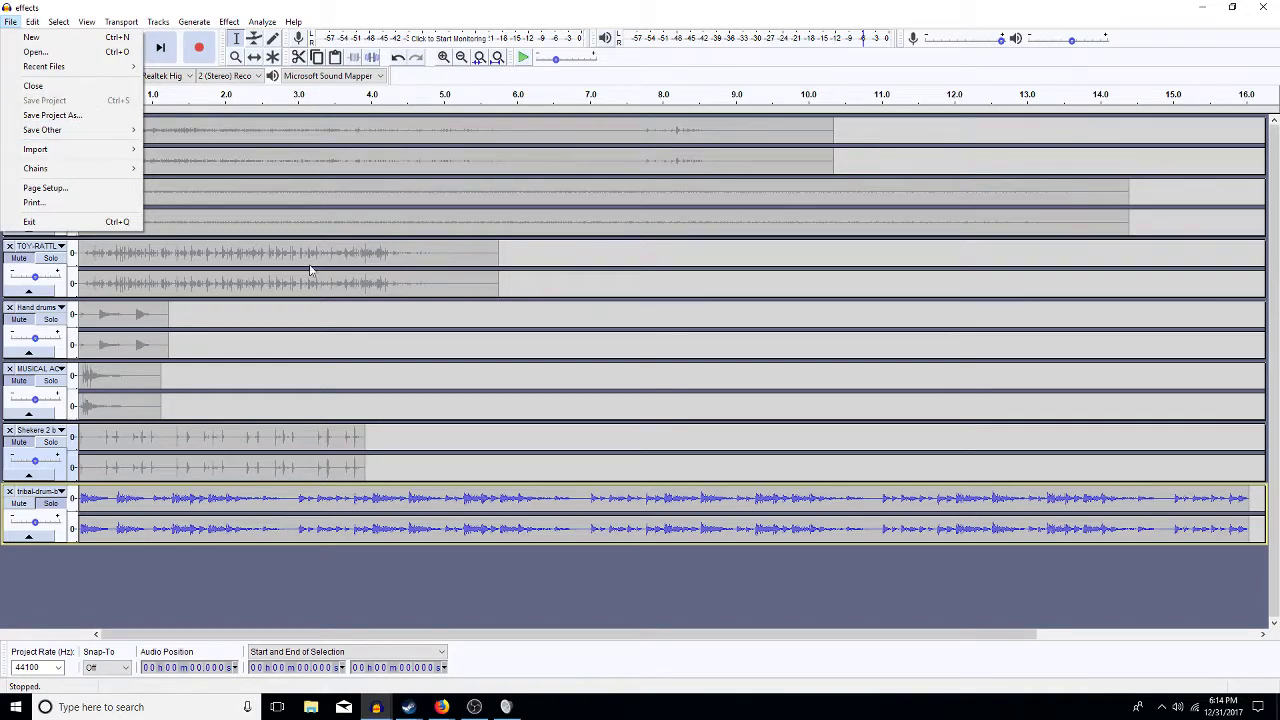
{"action": "left_click", "coordinate": [346, 298]}
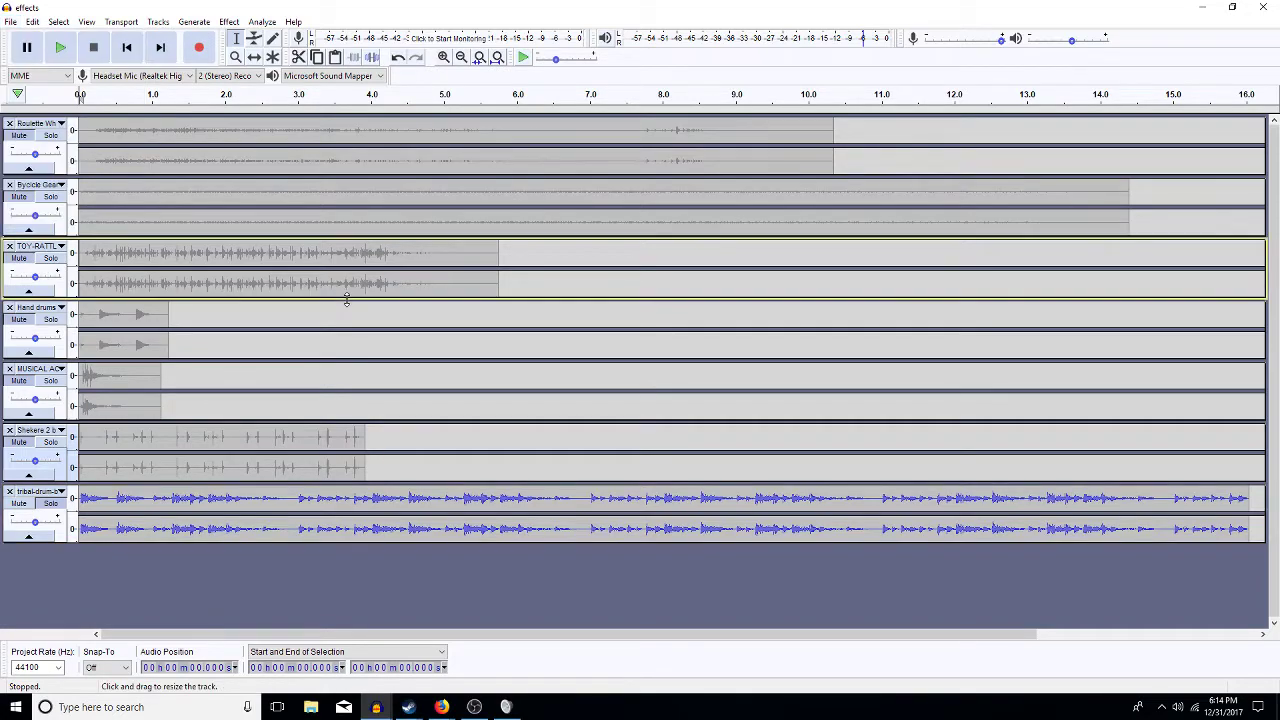
- Switch to File Explorer, open the Power Whooshes folder under 2_SEASON2episode1_WORKING, 8AllMyFX, soundeffects450, and widen the name column to show full file names
{"action": "left_click", "coordinate": [307, 708]}
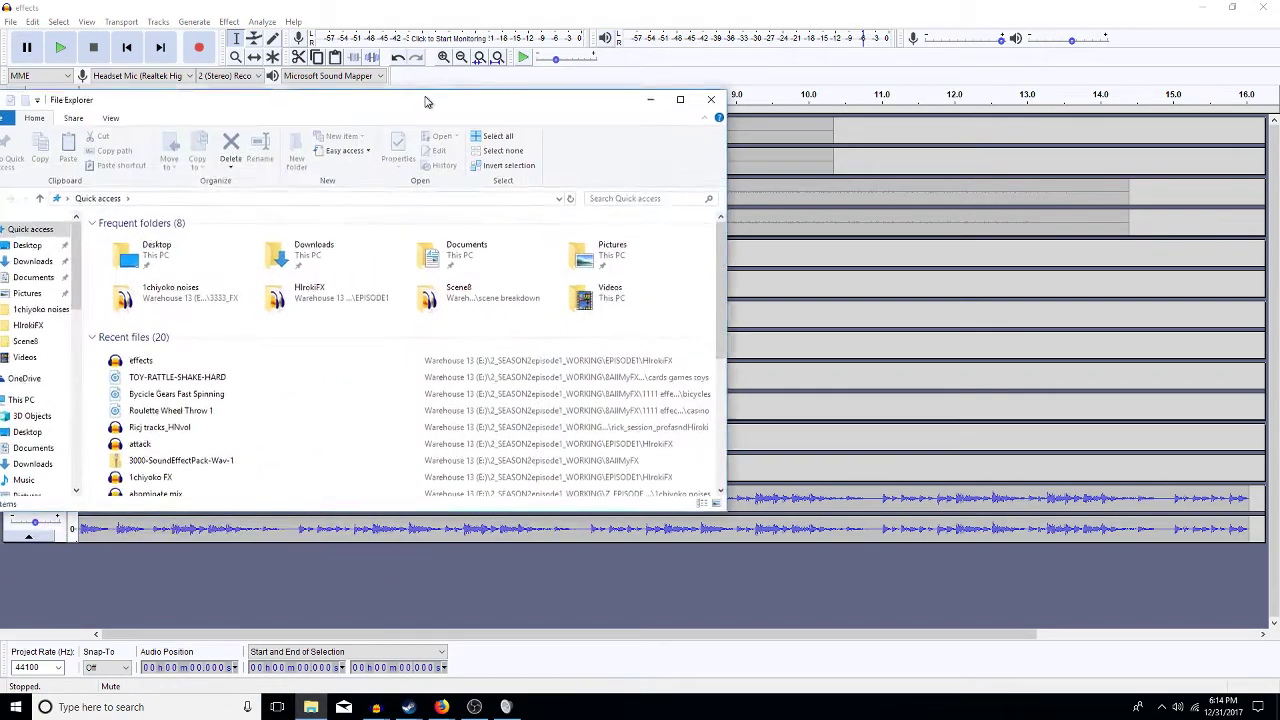
{"action": "left_click_drag", "start_coordinate": [429, 100], "coordinate": [528, 143]}
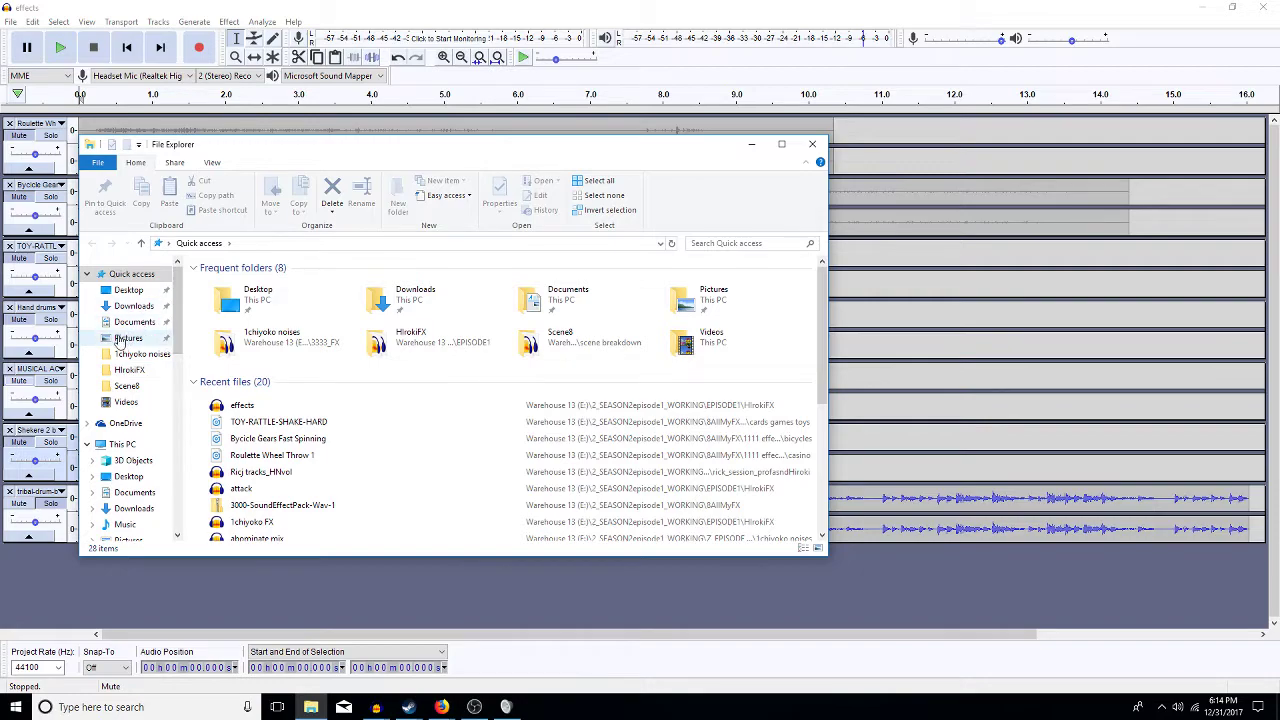
{"action": "left_click", "coordinate": [177, 527]}
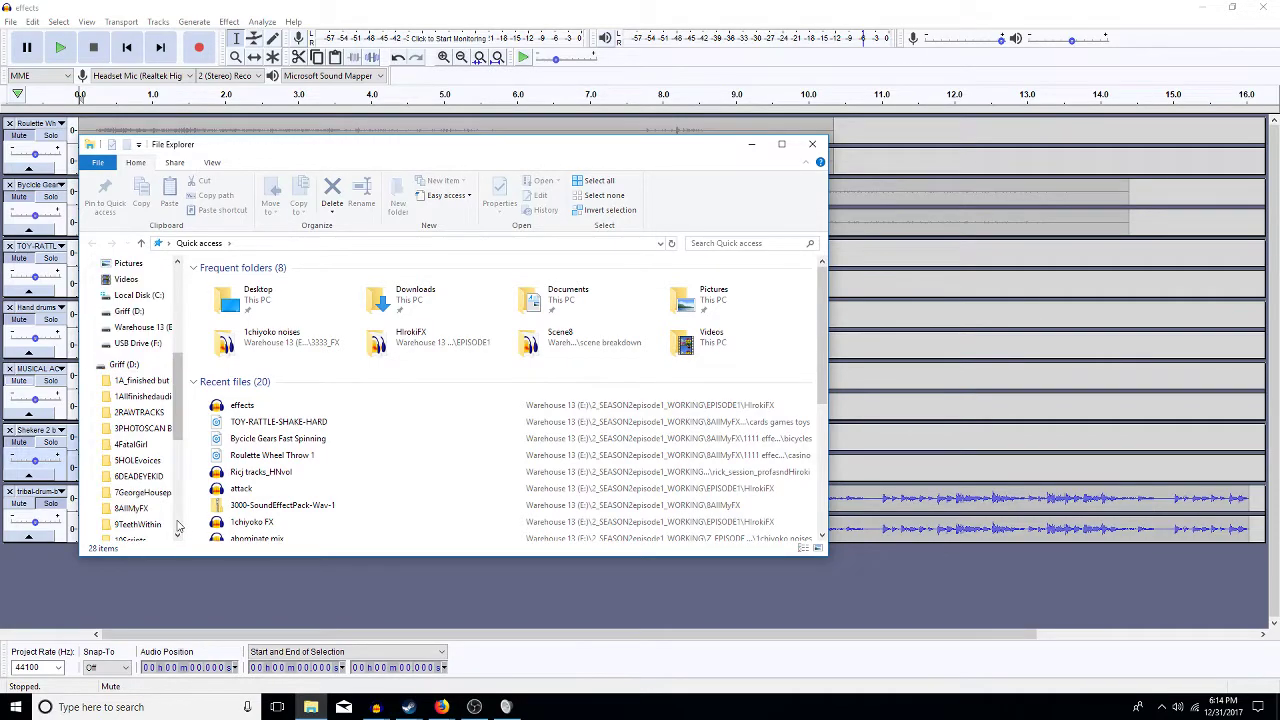
{"action": "left_click", "coordinate": [93, 327]}
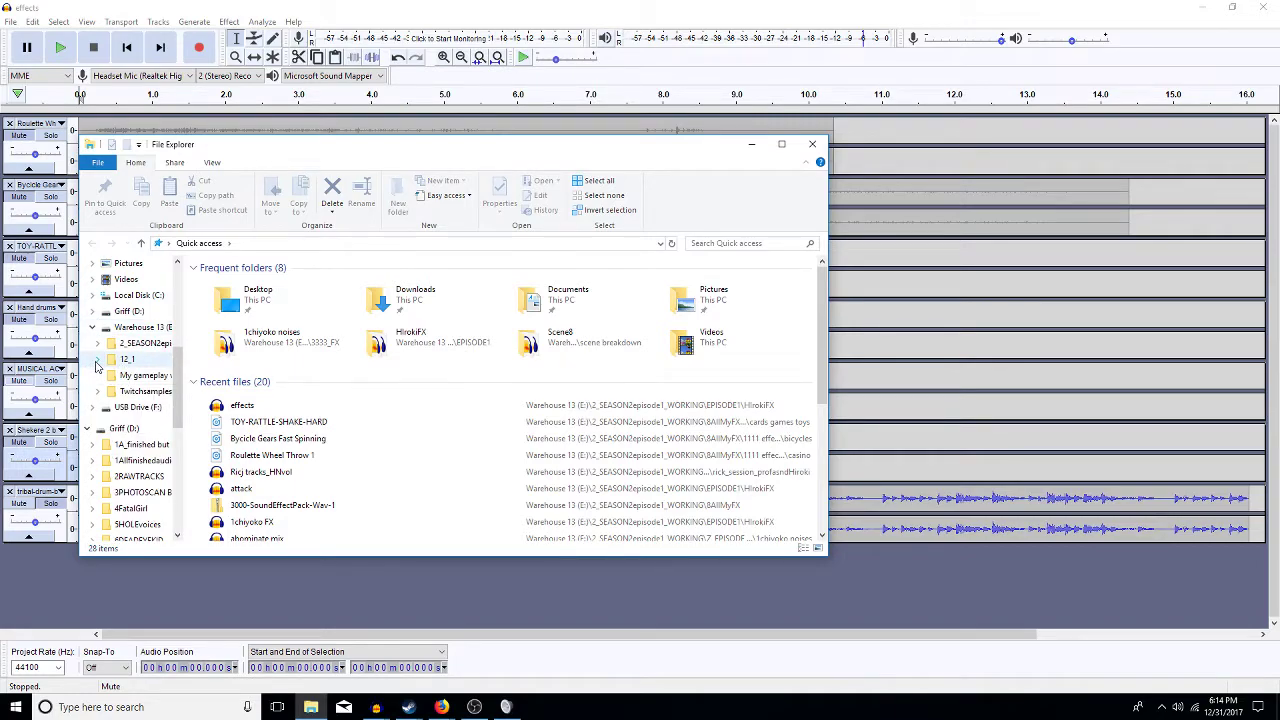
{"action": "left_click", "coordinate": [97, 343]}
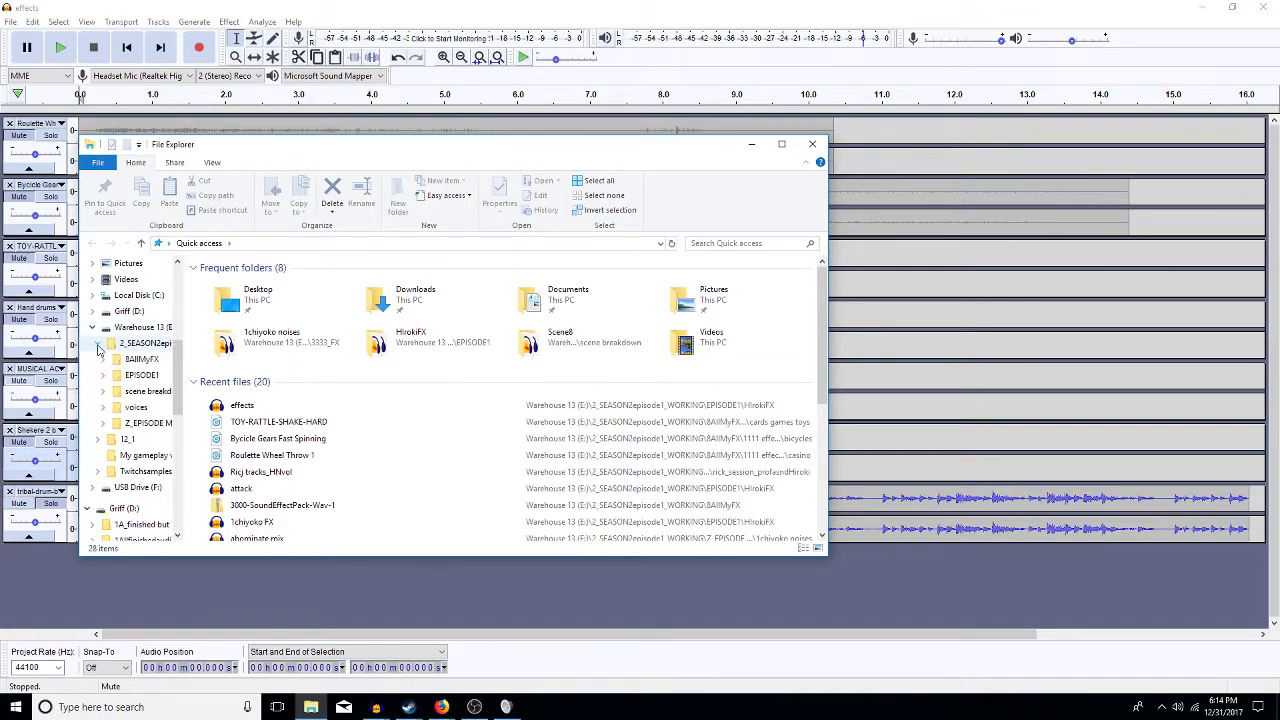
{"action": "left_click", "coordinate": [103, 359]}
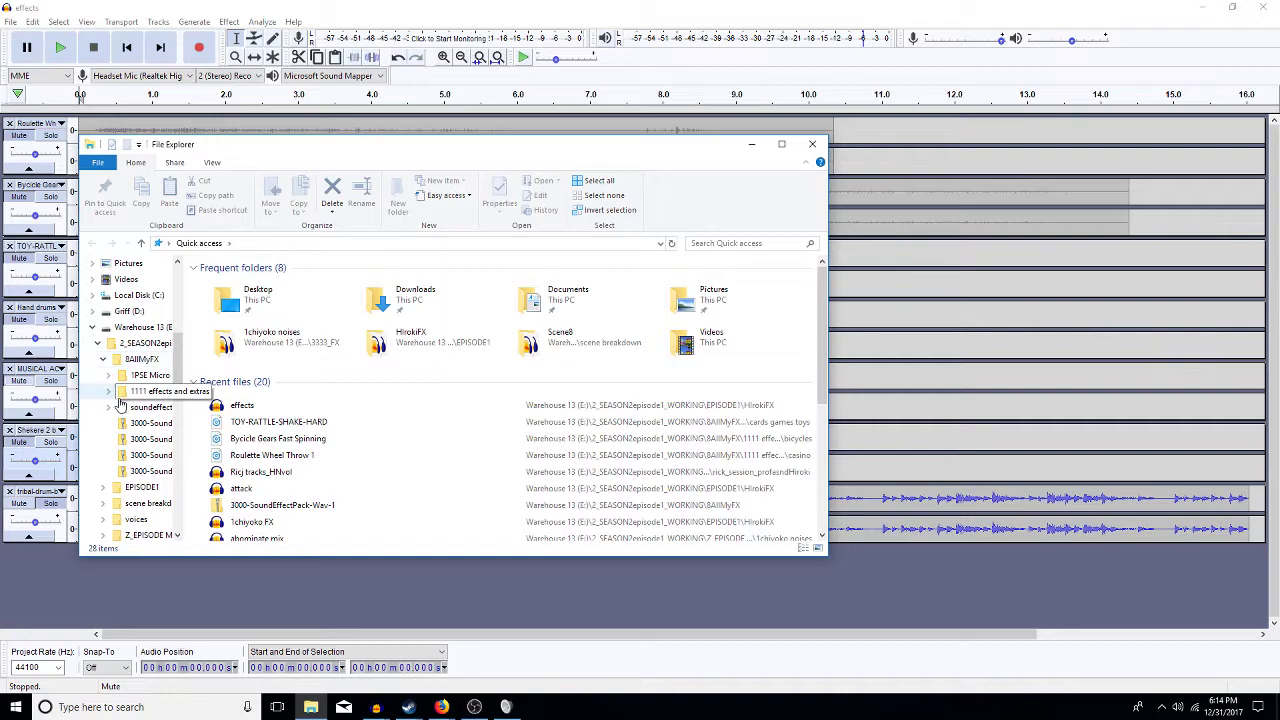
{"action": "left_click", "coordinate": [150, 408]}
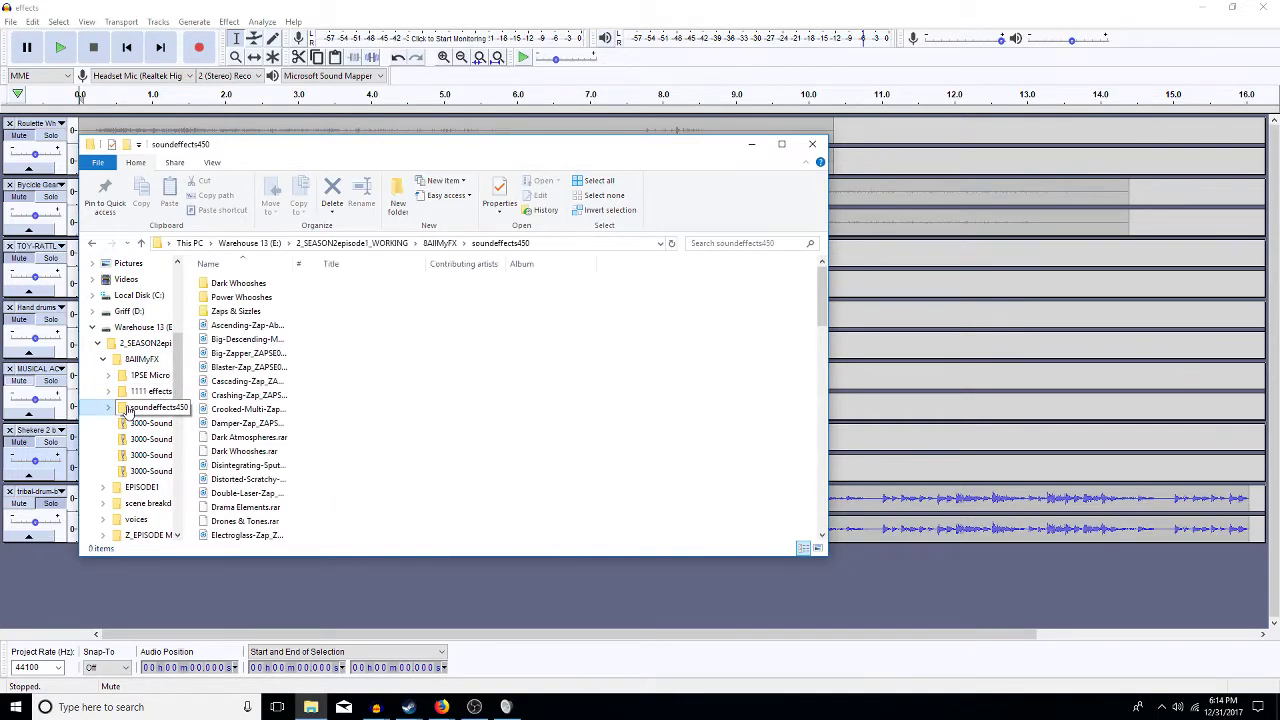
{"action": "double_click", "coordinate": [251, 298]}
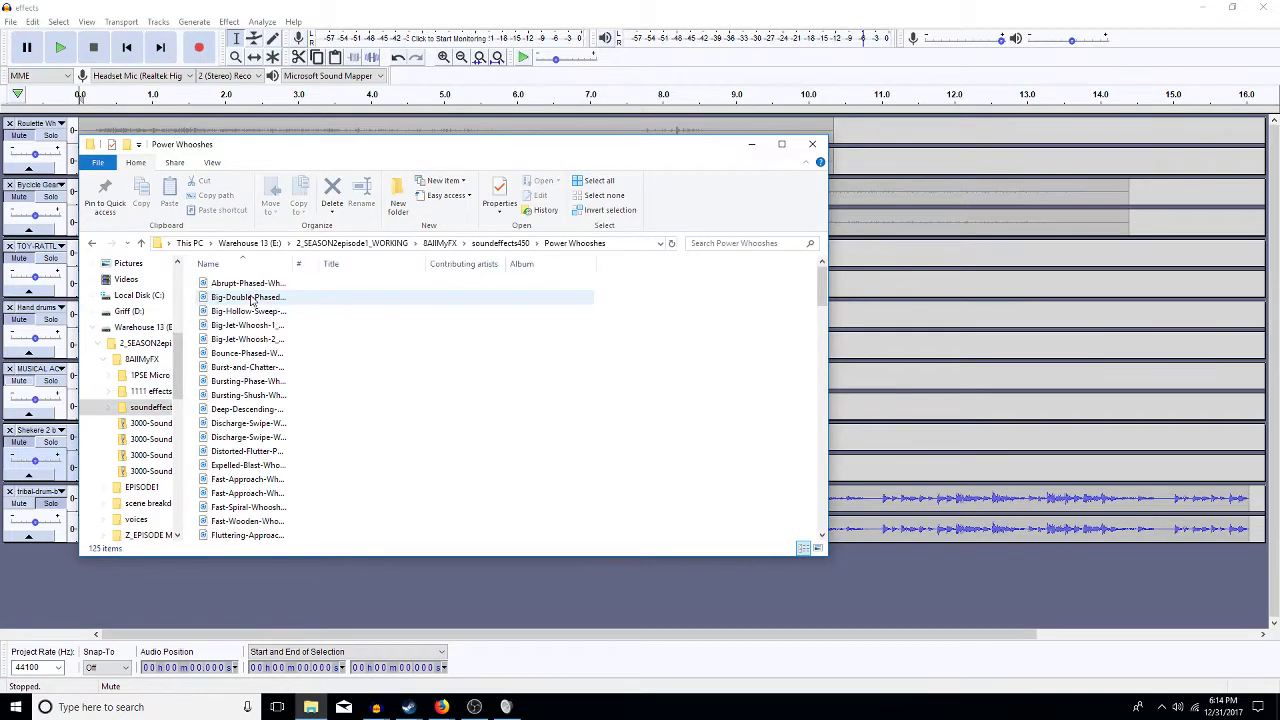
{"action": "left_click_drag", "start_coordinate": [291, 263], "coordinate": [549, 324]}
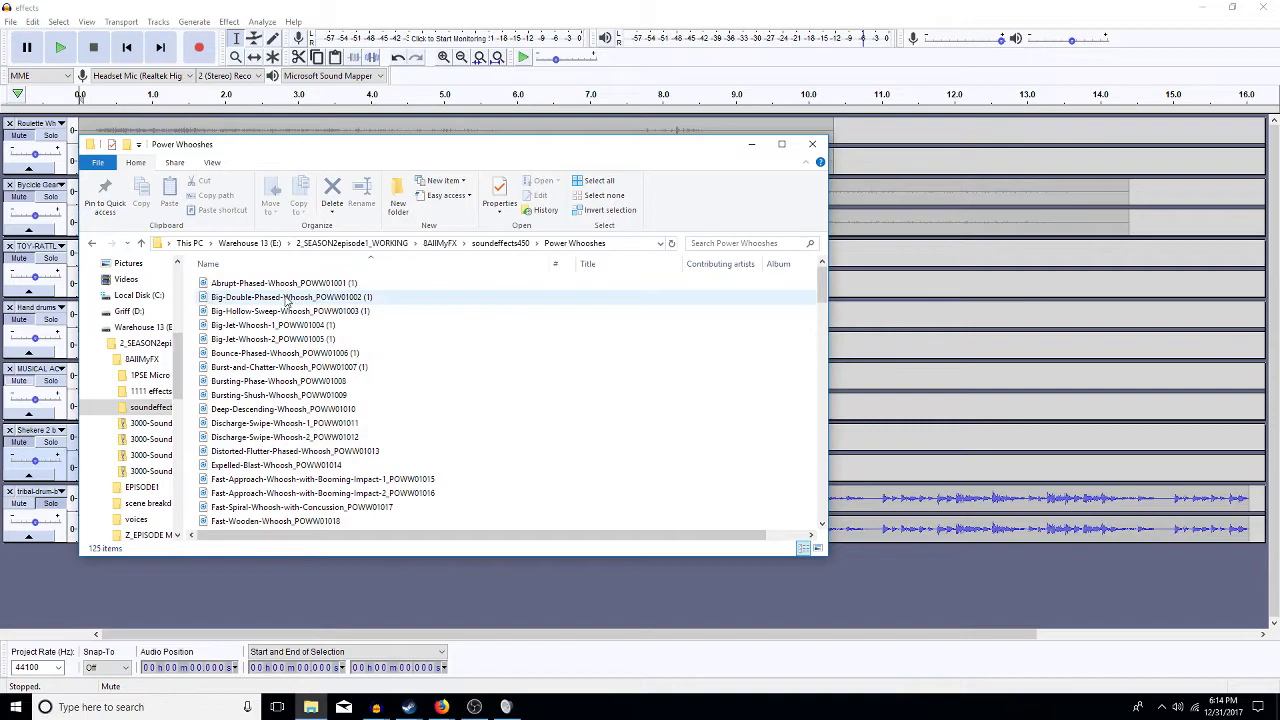
- Audition Gritty-Dissolve-Whoosh_POWW01024 and Hard-Hit-Zap-Whoosh-1_POWW01026 in turn, closing the player after each
{"action": "scroll", "coordinate": [281, 510], "scroll_direction": "down", "scroll_amount": 5}
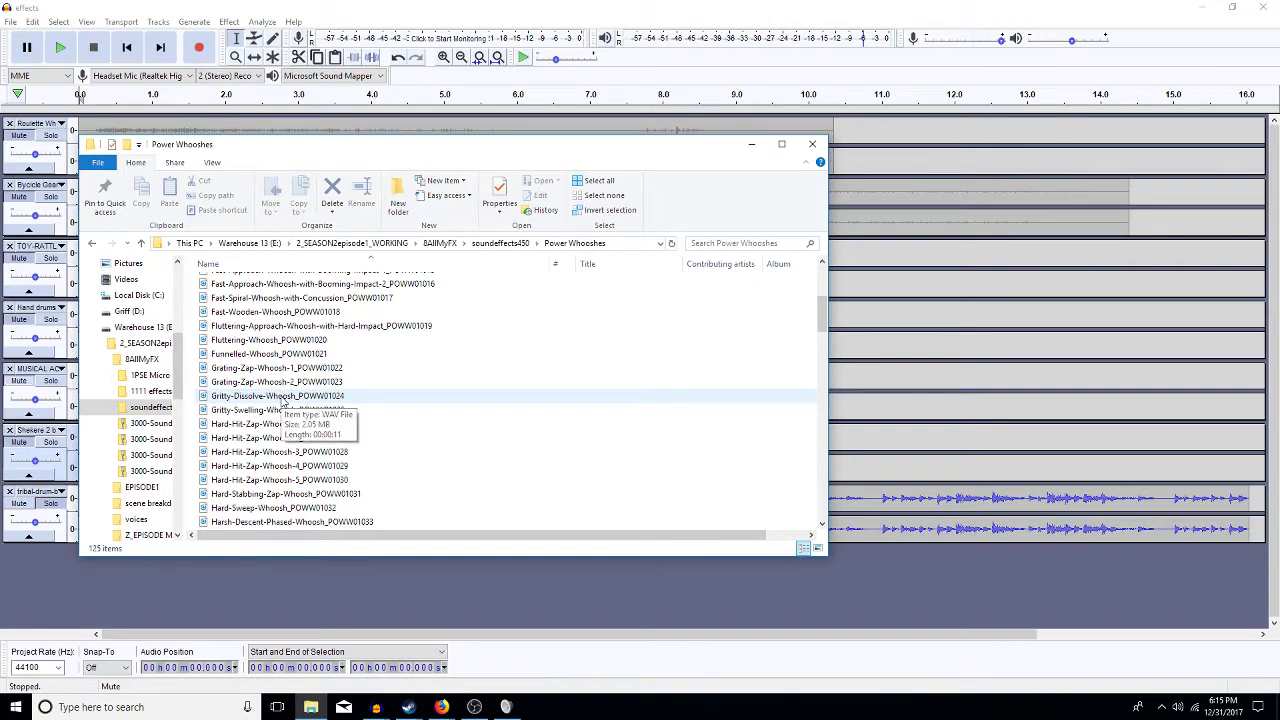
{"action": "double_click", "coordinate": [282, 397]}
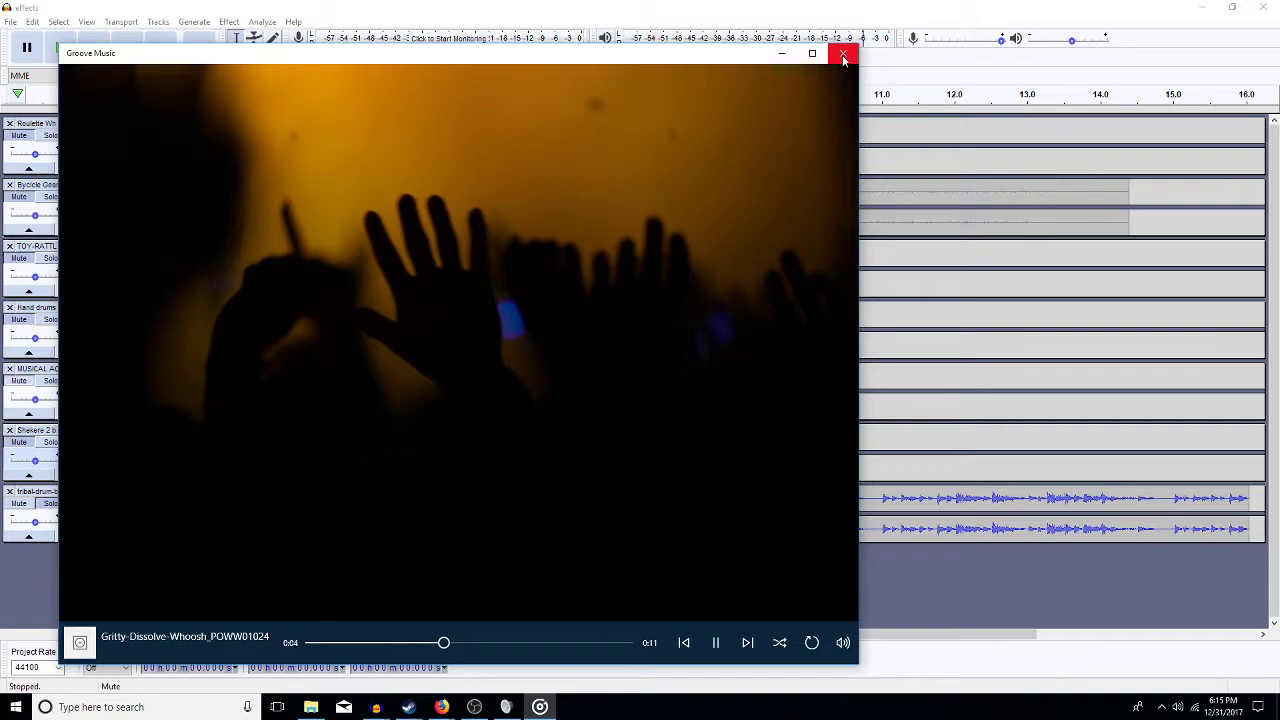
{"action": "left_click", "coordinate": [843, 57]}
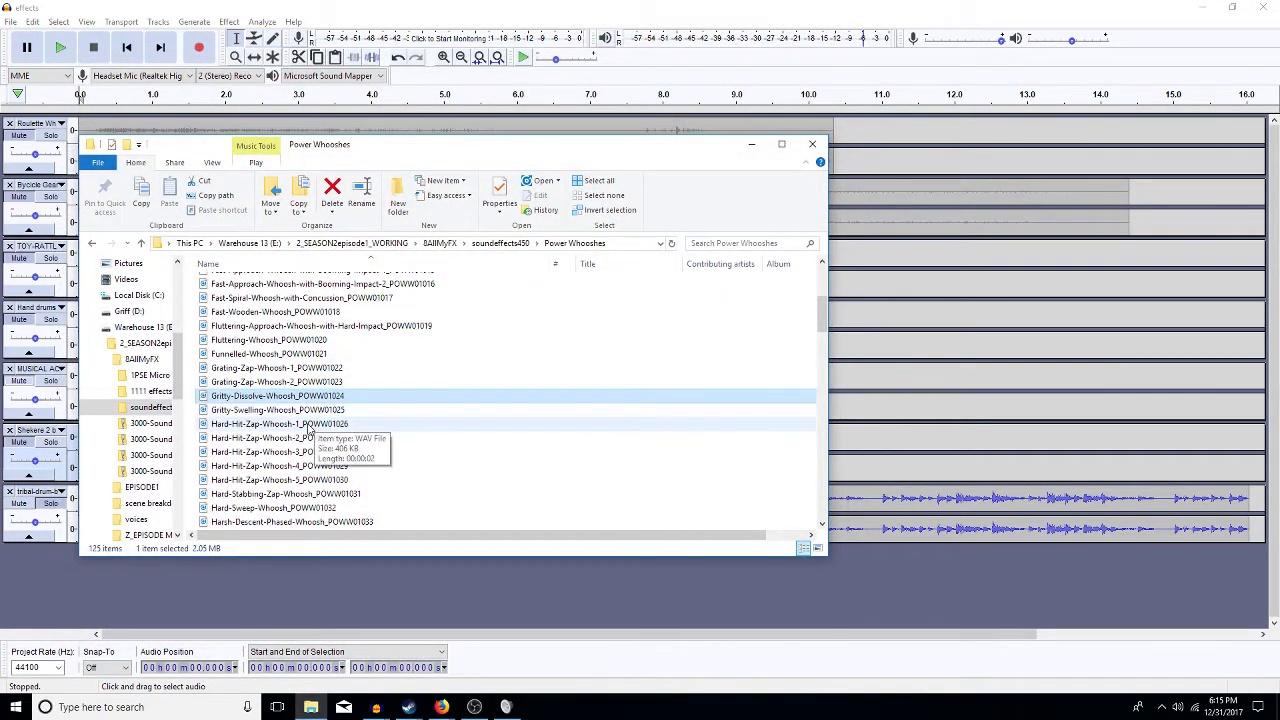
{"action": "left_click", "coordinate": [300, 425]}
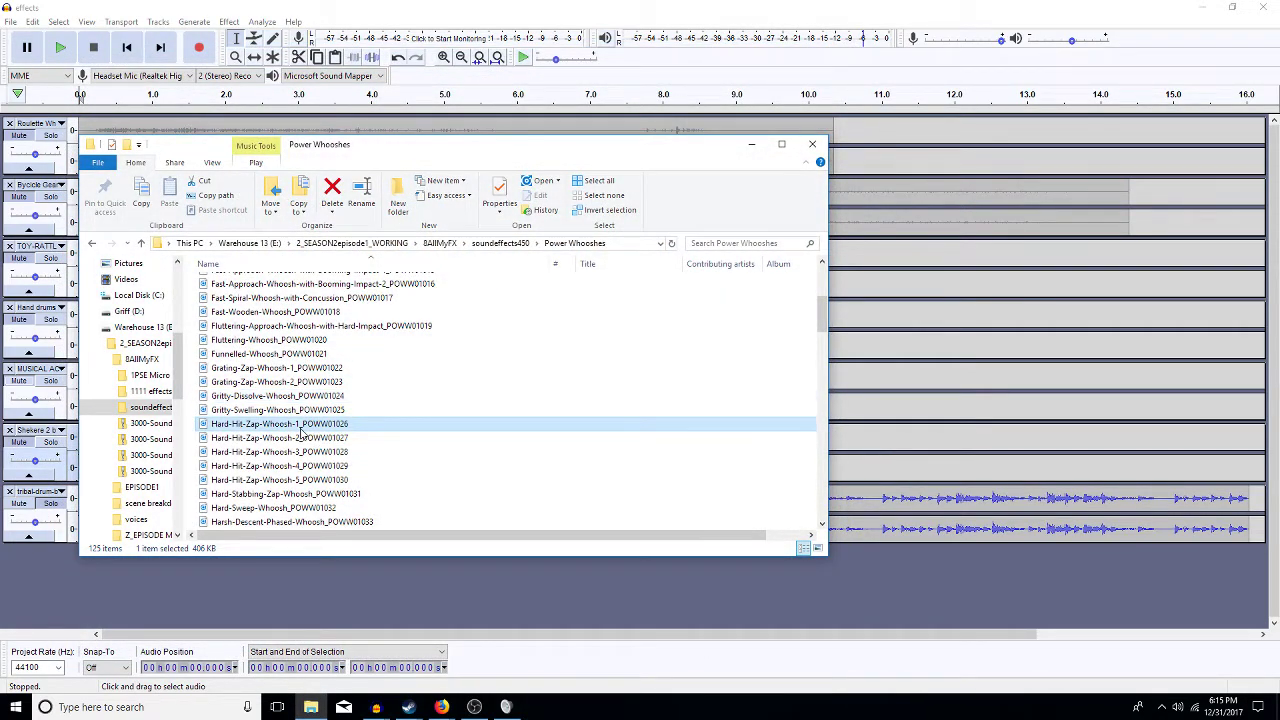
{"action": "double_click", "coordinate": [300, 425]}
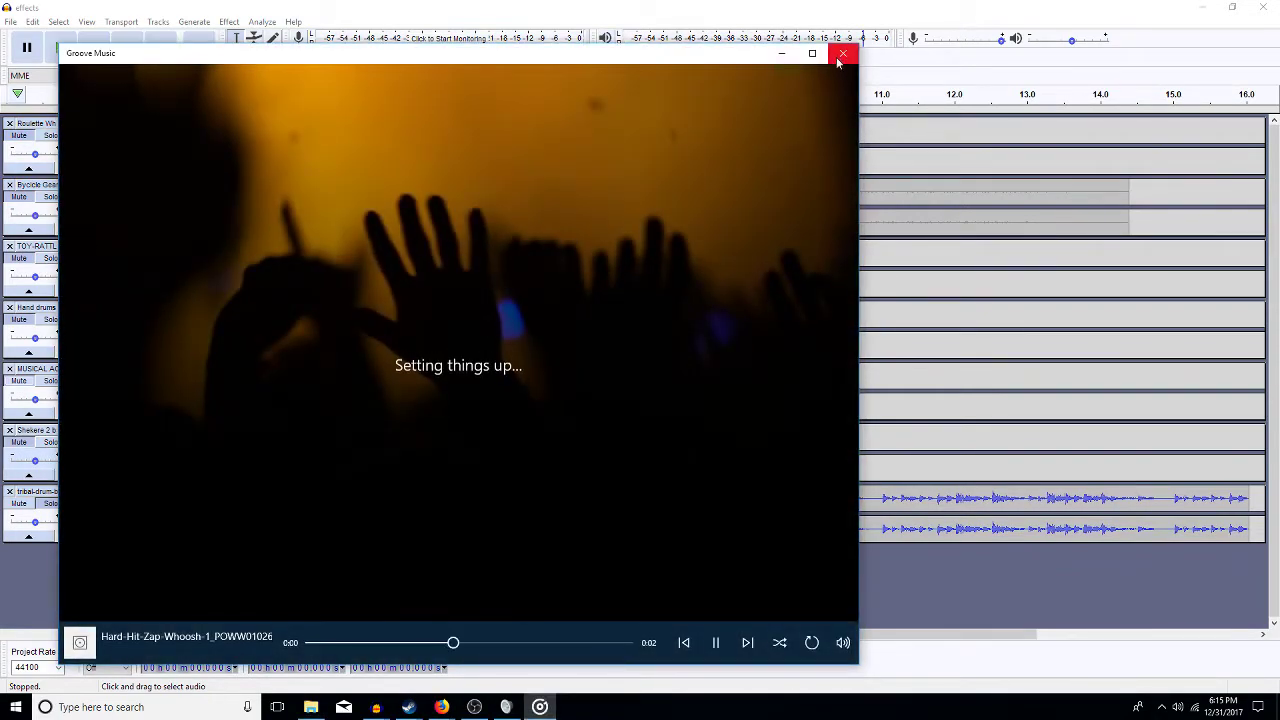
{"action": "left_click", "coordinate": [843, 54]}
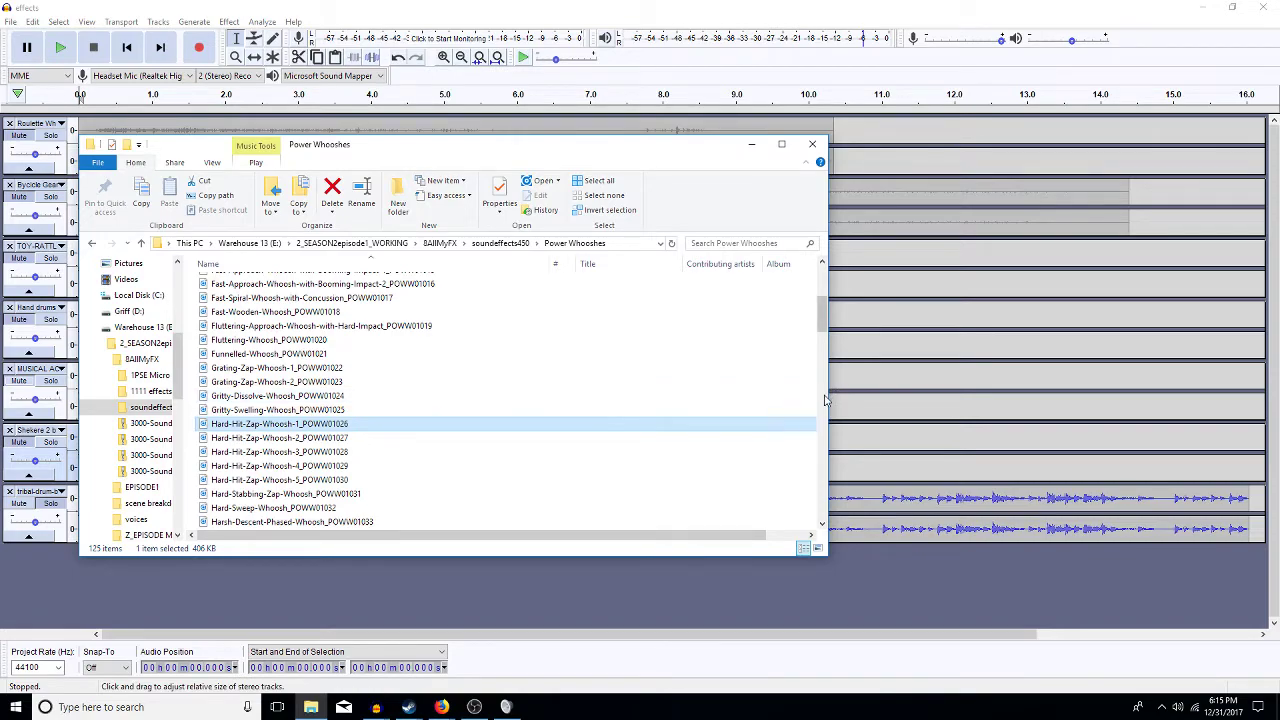
- Narrow the Power Whooshes window and open EPISODE1's HirokiFX folder in a second window beside it
{"action": "left_click_drag", "start_coordinate": [827, 394], "coordinate": [550, 394]}
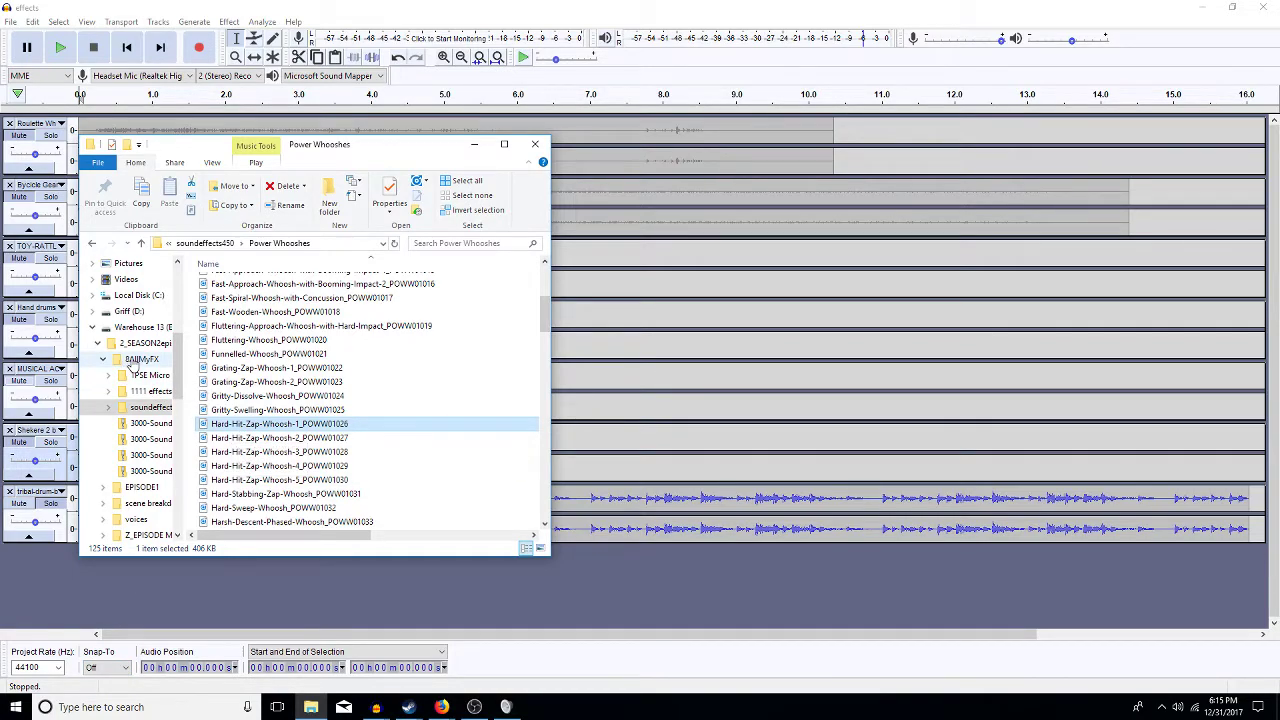
{"action": "right_click", "coordinate": [134, 346]}
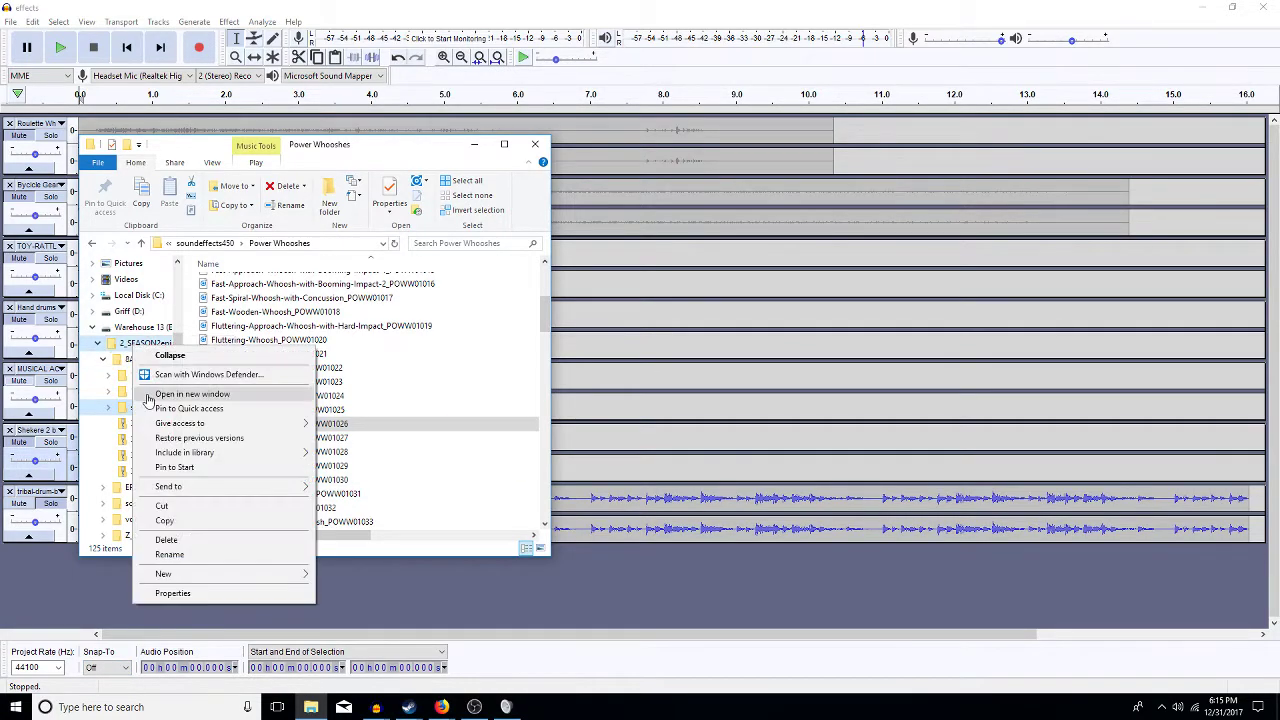
{"action": "left_click", "coordinate": [165, 397]}
{"action": "left_click_drag", "start_coordinate": [372, 173], "coordinate": [845, 171]}
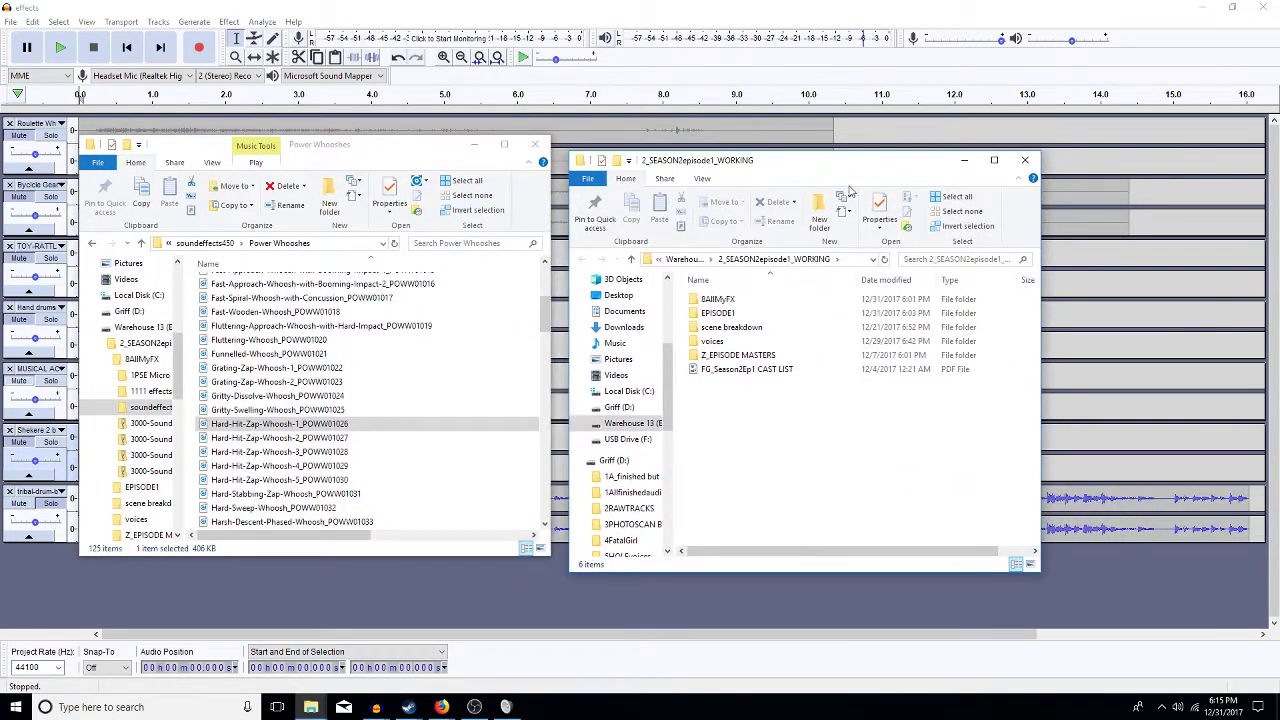
{"action": "double_click", "coordinate": [716, 312]}
{"action": "double_click", "coordinate": [716, 301]}
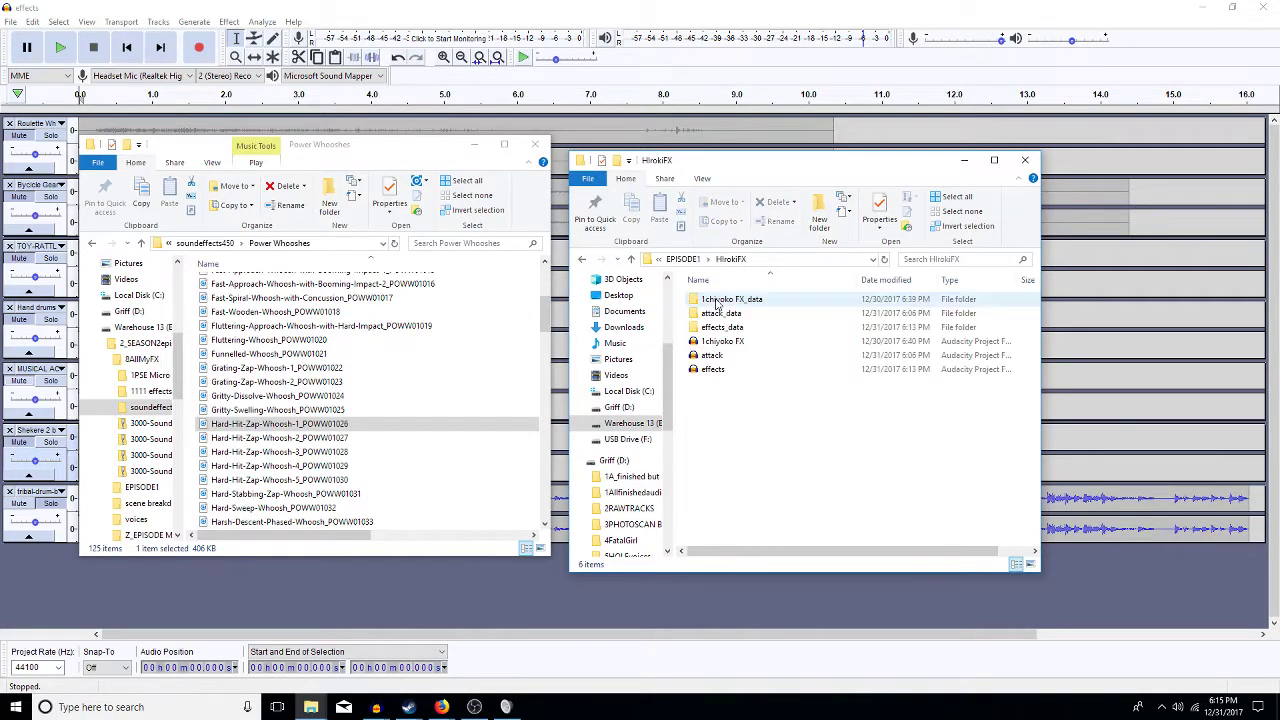
- Create a folder named whooshes inside HirokiFX and open it
{"action": "left_click", "coordinate": [818, 218]}
{"action": "type", "text": "whooshes"}
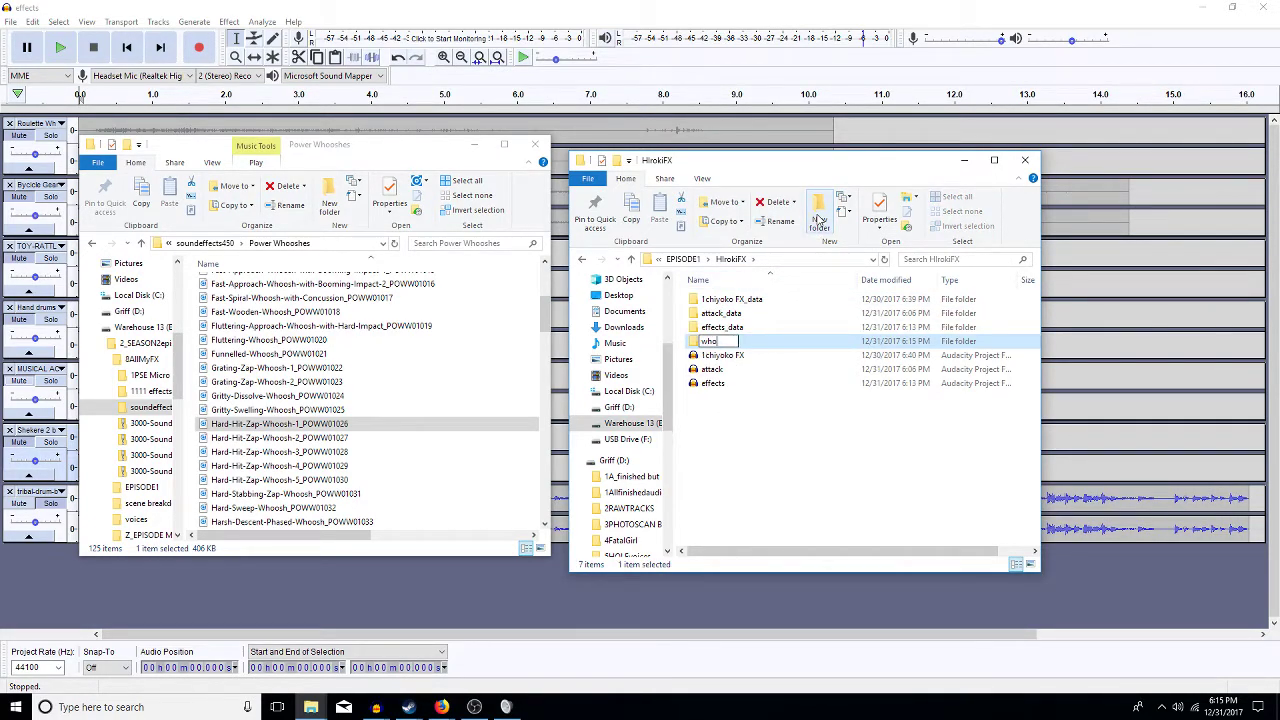
{"action": "key", "text": "Return"}
{"action": "key", "text": "Return"}
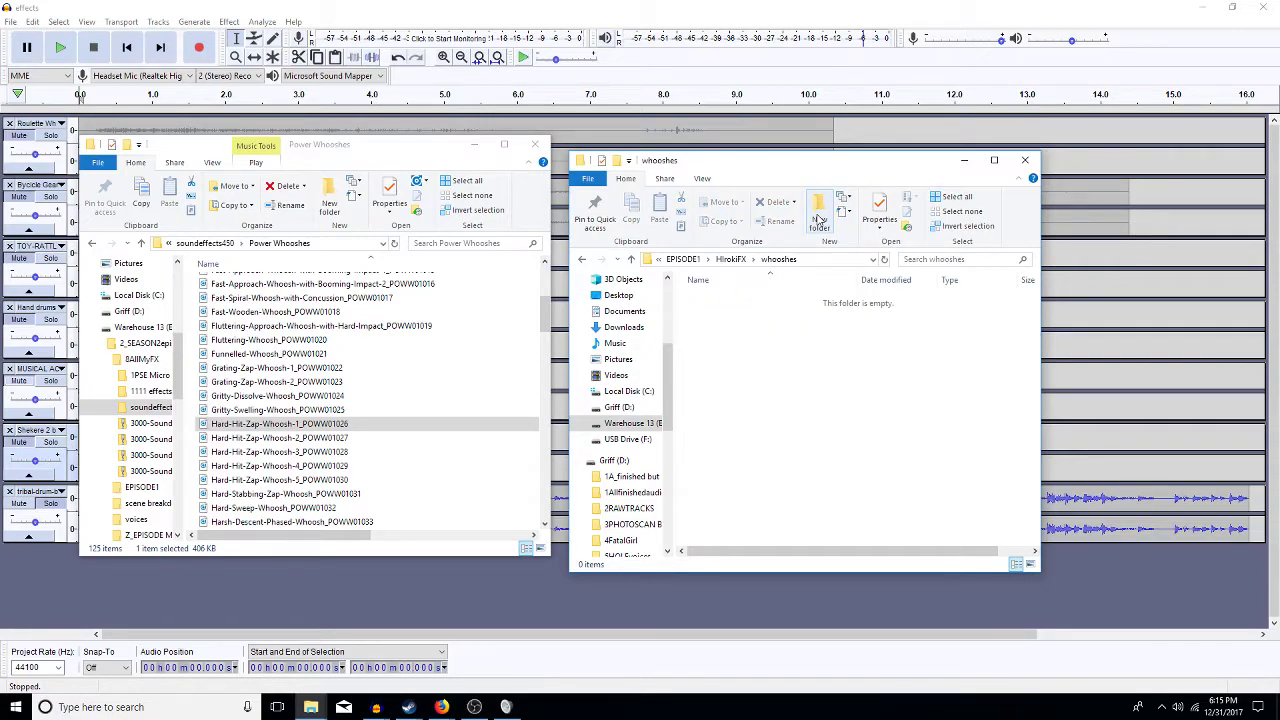
- Copy Hard-Hit-Zap-Whoosh-1_POWW01026 from Power Whooshes into the whooshes folder
{"action": "left_click", "coordinate": [367, 426]}
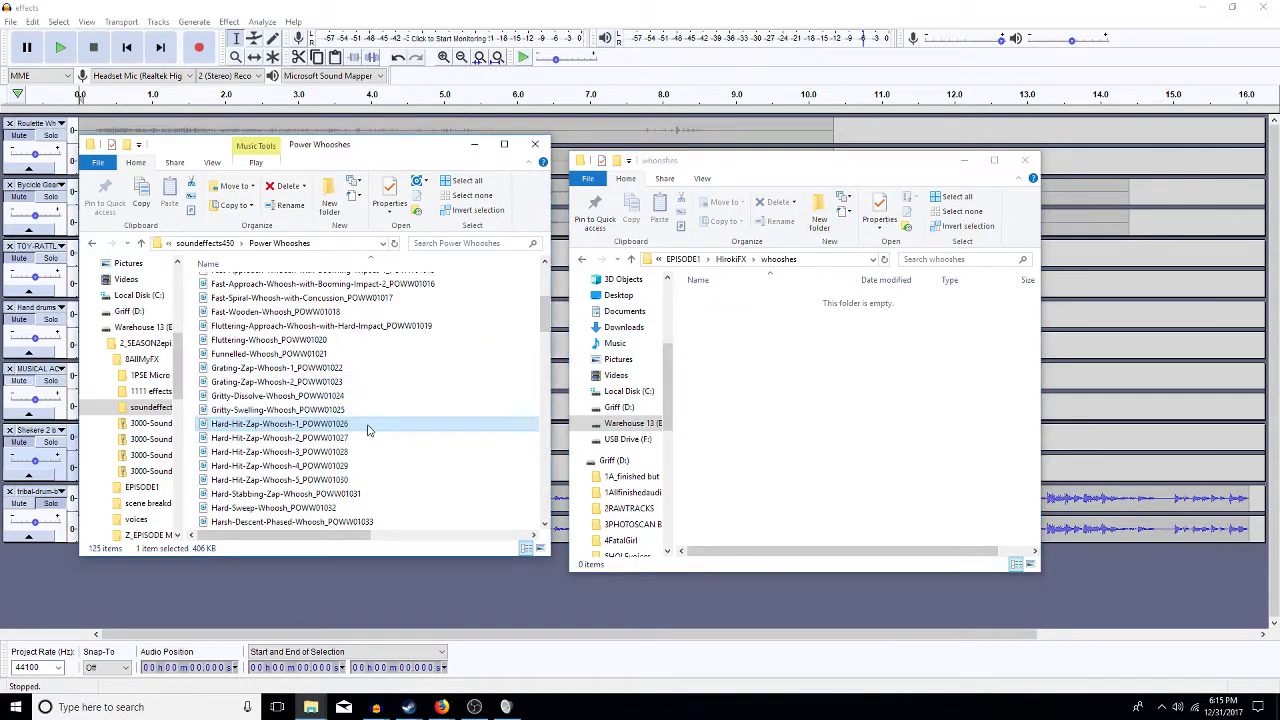
{"action": "key", "text": "ctrl+c"}
{"action": "left_click", "coordinate": [717, 425]}
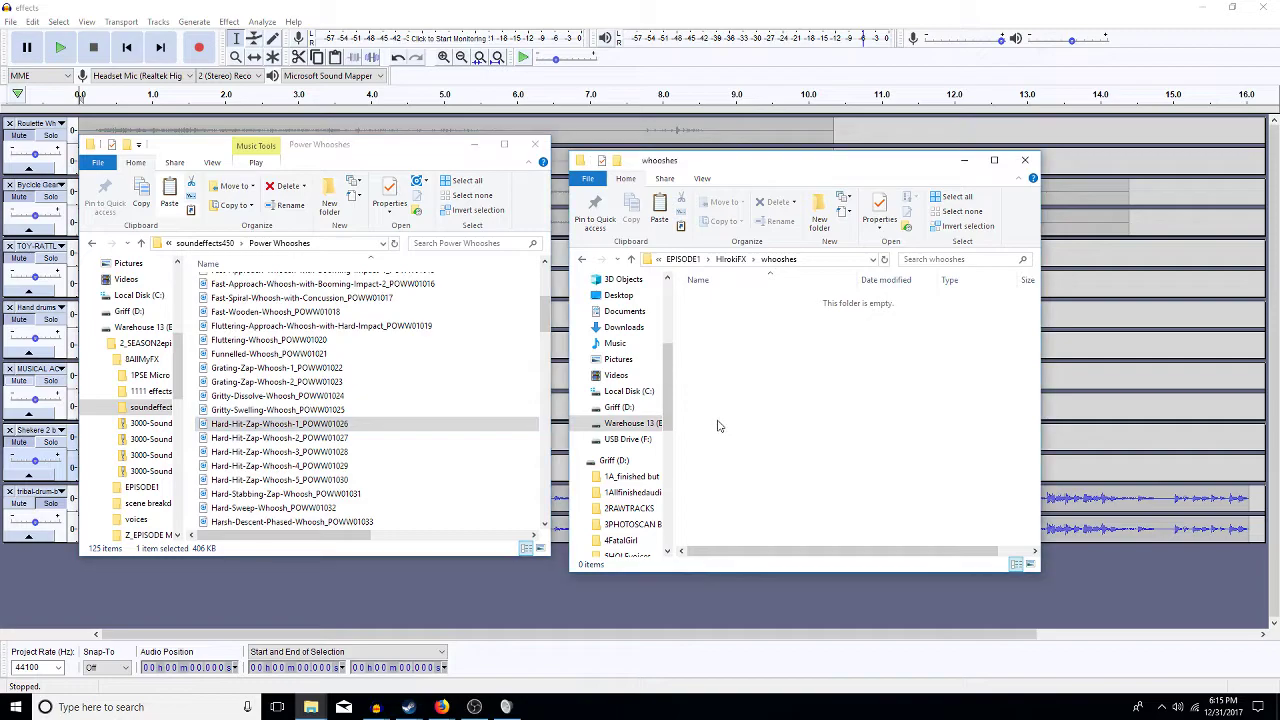
{"action": "key", "text": "ctrl+v"}
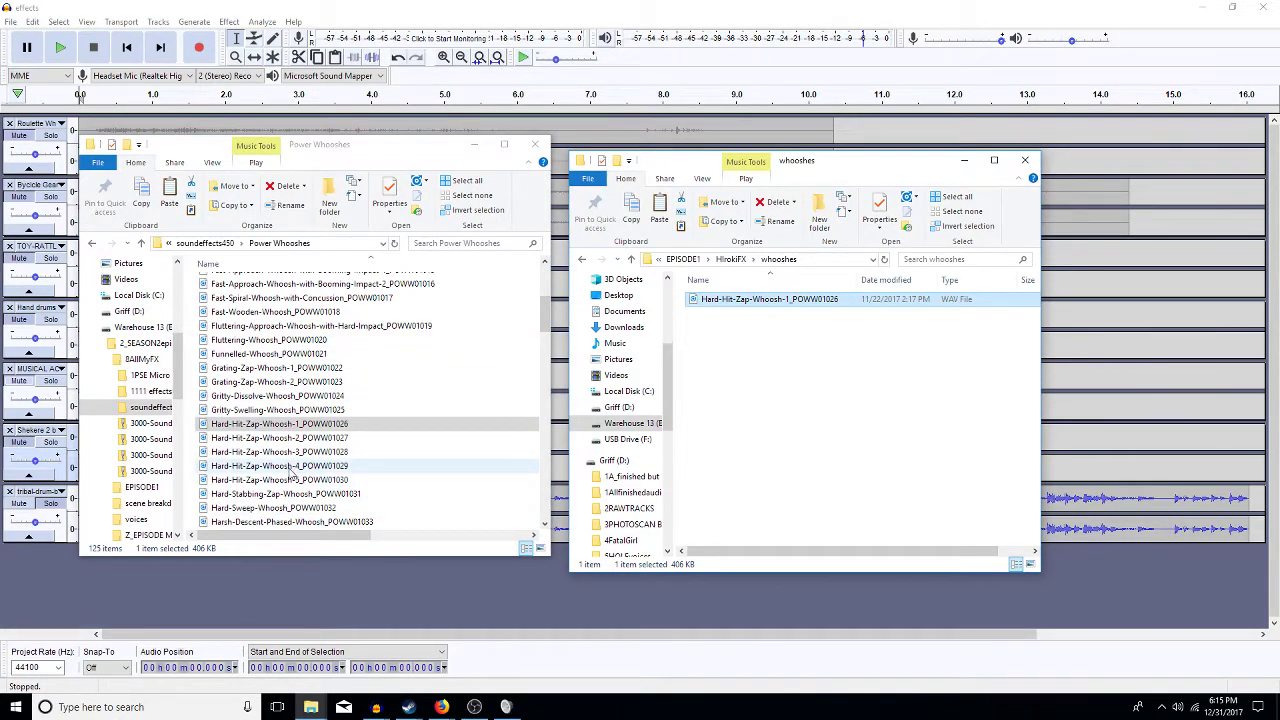
- Audition Hard-Stabbing-Zap-Whoosh_POWW01031 and Harsh-Hollow-Phased-Swirling-Whoosh-2_POWW01035 in turn, closing the player after each
{"action": "double_click", "coordinate": [372, 494]}
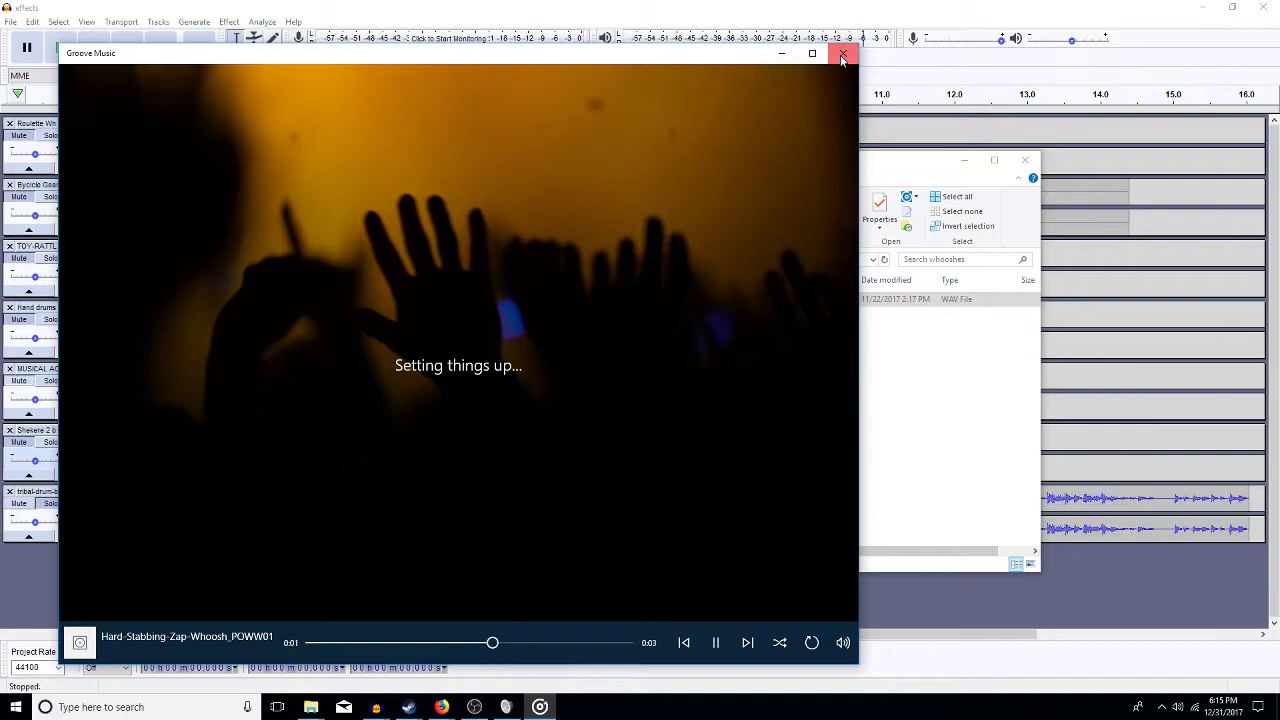
{"action": "left_click", "coordinate": [842, 55]}
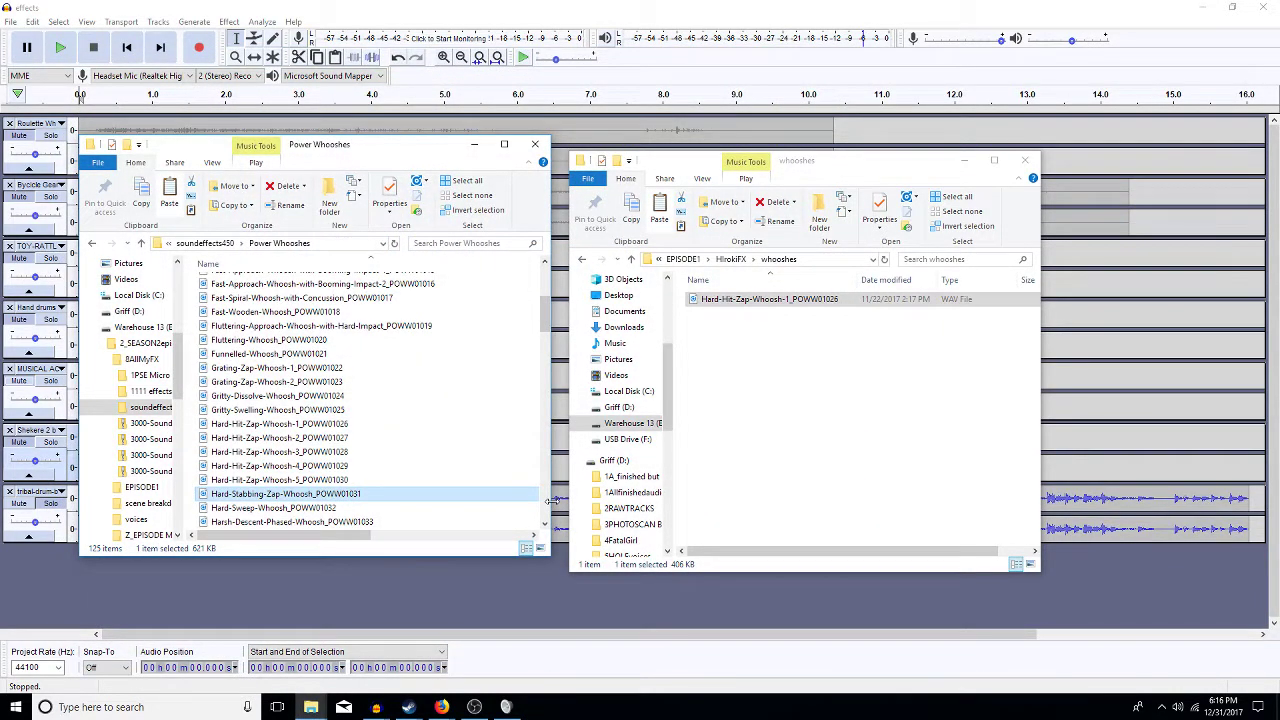
{"action": "scroll", "coordinate": [296, 340], "scroll_direction": "down", "scroll_amount": 6}
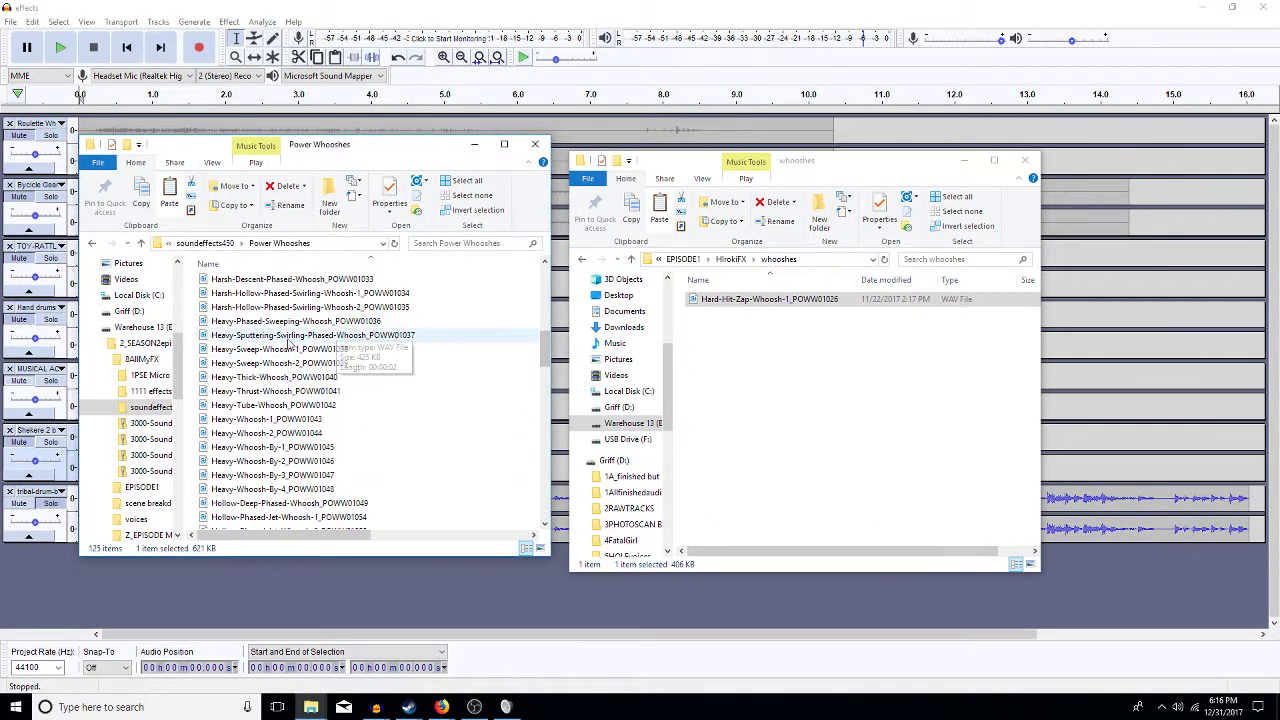
{"action": "double_click", "coordinate": [294, 304]}
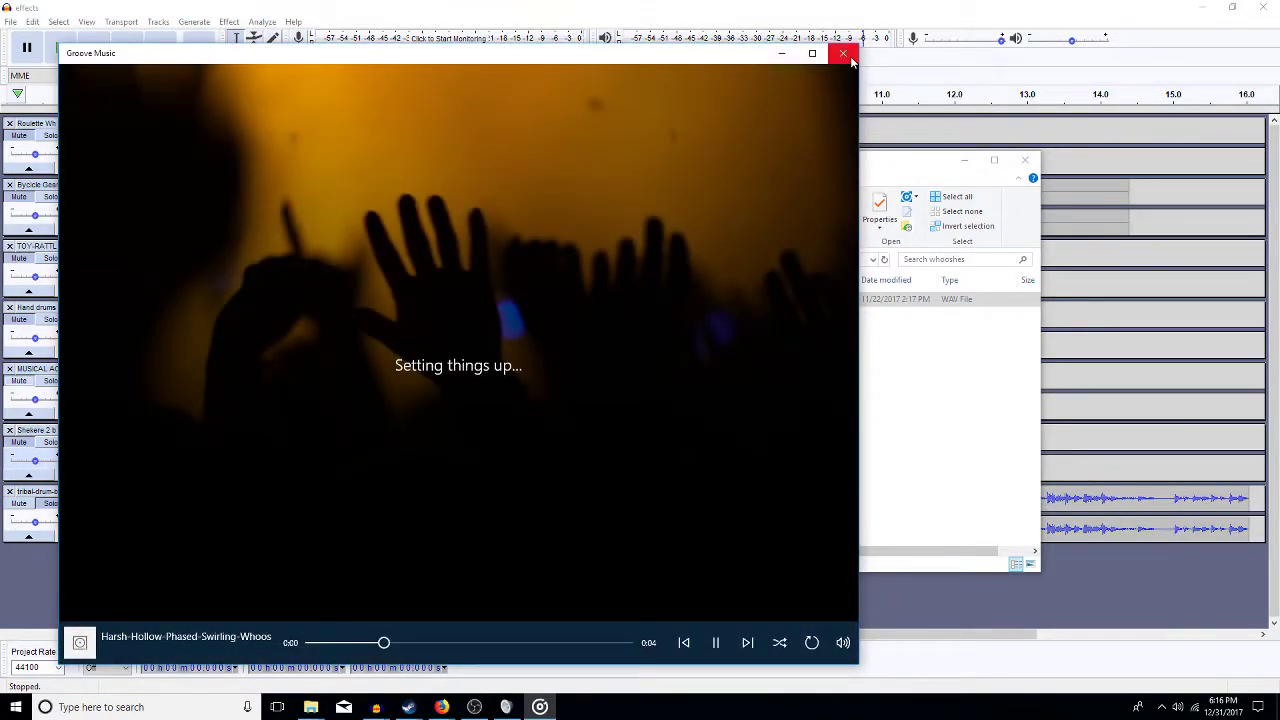
{"action": "left_click", "coordinate": [848, 57]}
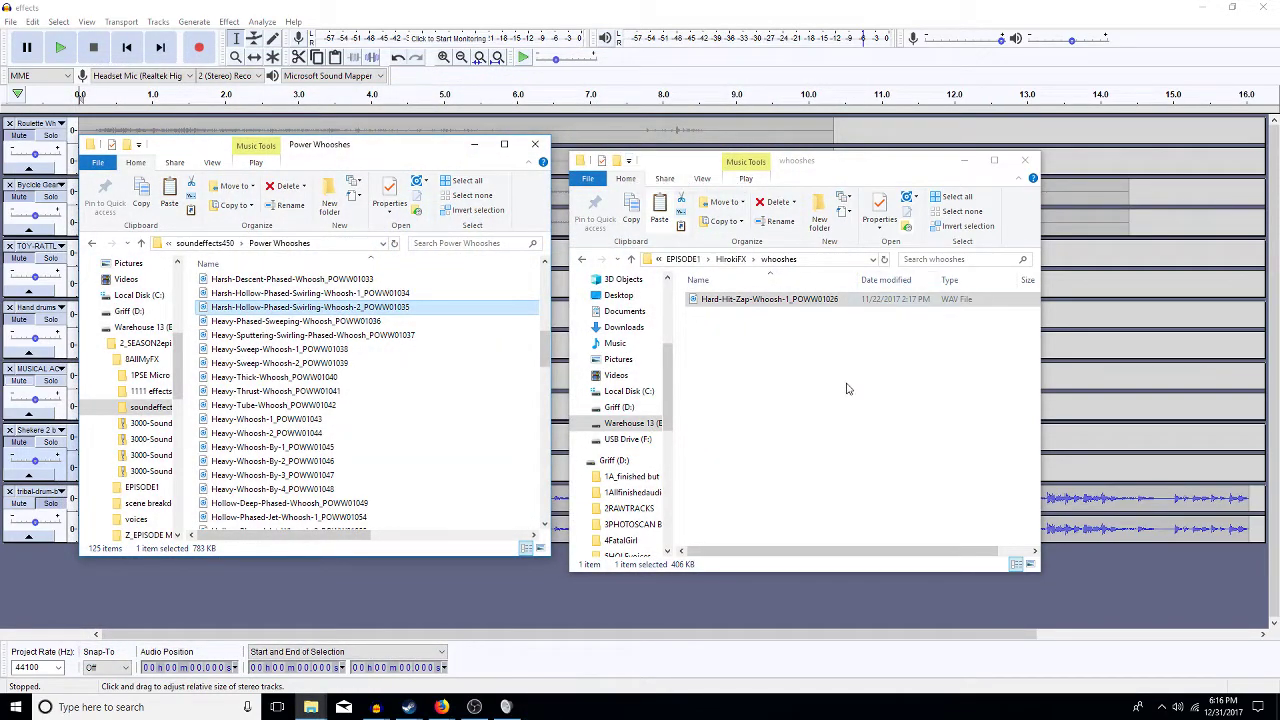
- Copy Harsh-Hollow-Phased-Swirling-Whoosh-2_POWW01035 into the whooshes folder
{"action": "left_click", "coordinate": [835, 433]}
{"action": "key", "text": "ctrl+v"}
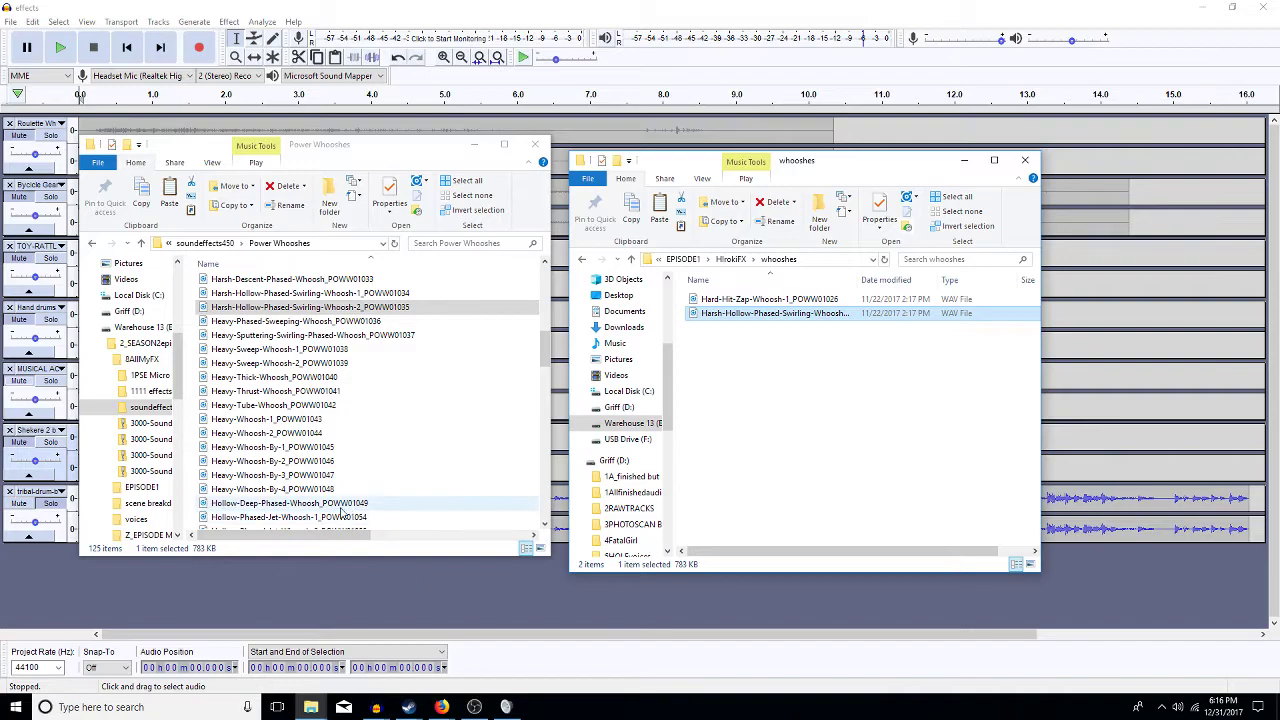
- Audition Hollow-Deep-Phased-Whoosh_POWW01049, close the player and browse further down the Power Whooshes files
{"action": "double_click", "coordinate": [331, 506]}
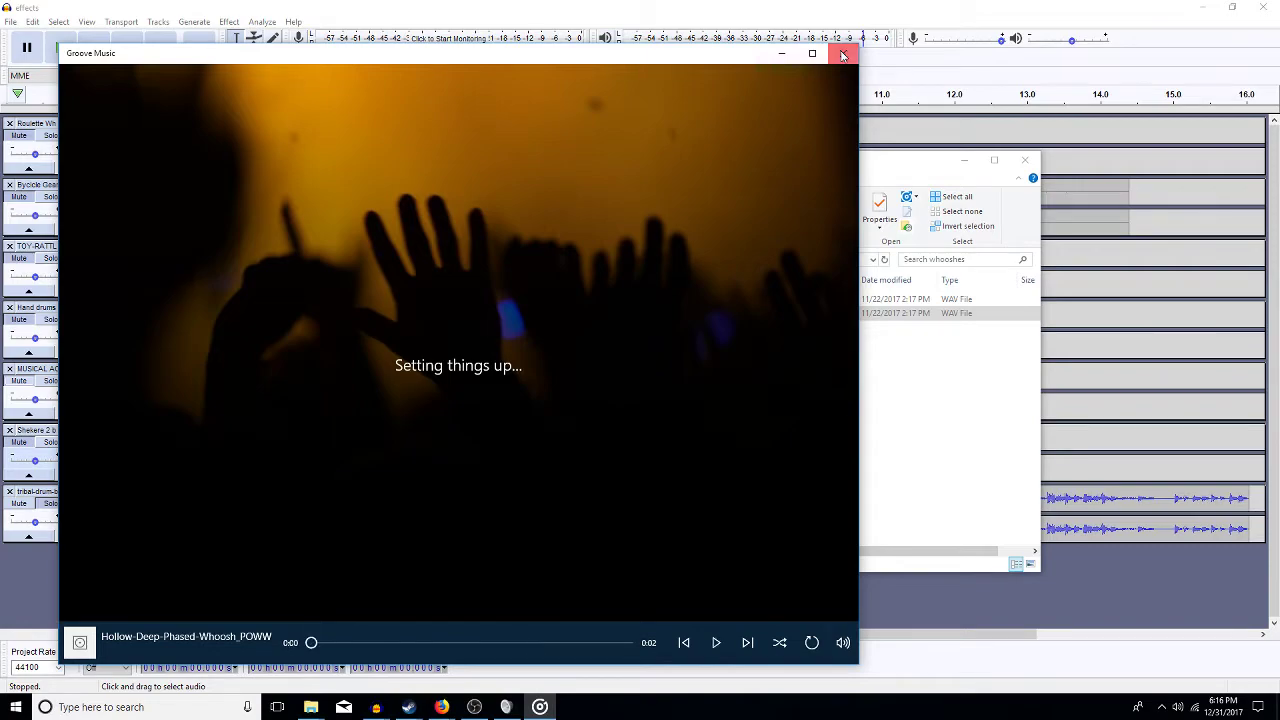
{"action": "left_click", "coordinate": [843, 55]}
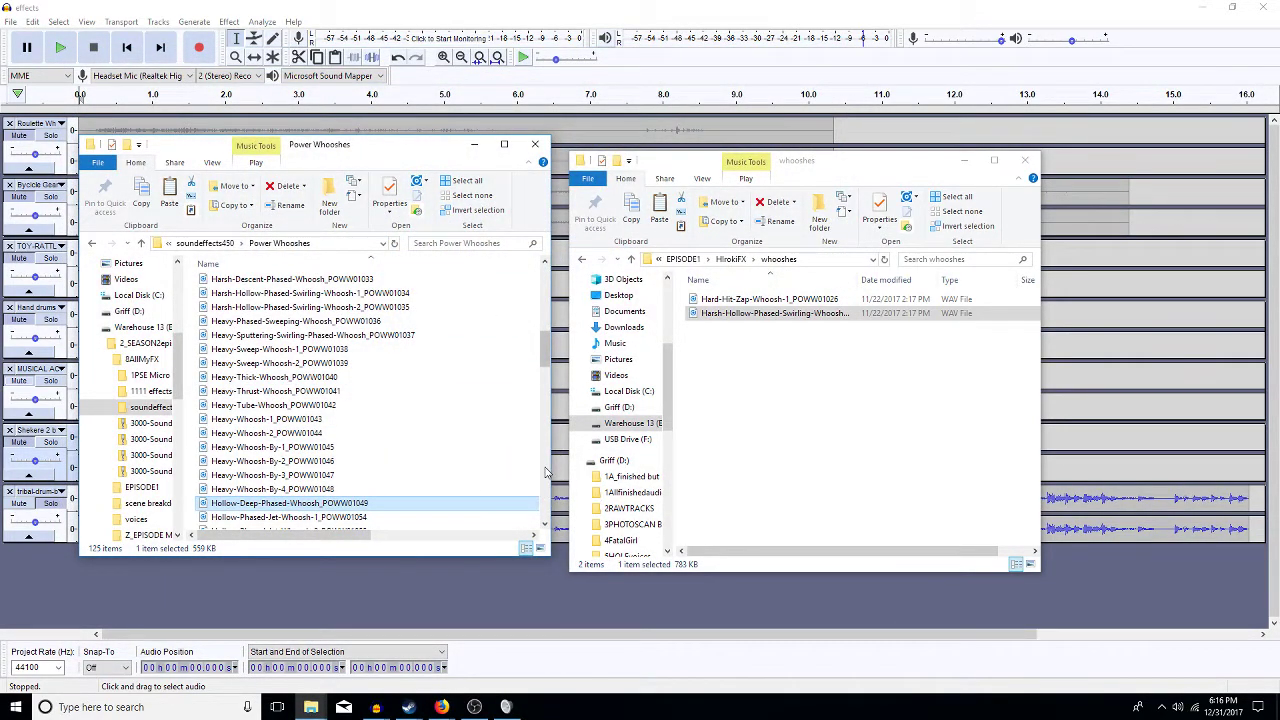
{"action": "scroll", "coordinate": [546, 472], "scroll_direction": "down", "scroll_amount": 7}
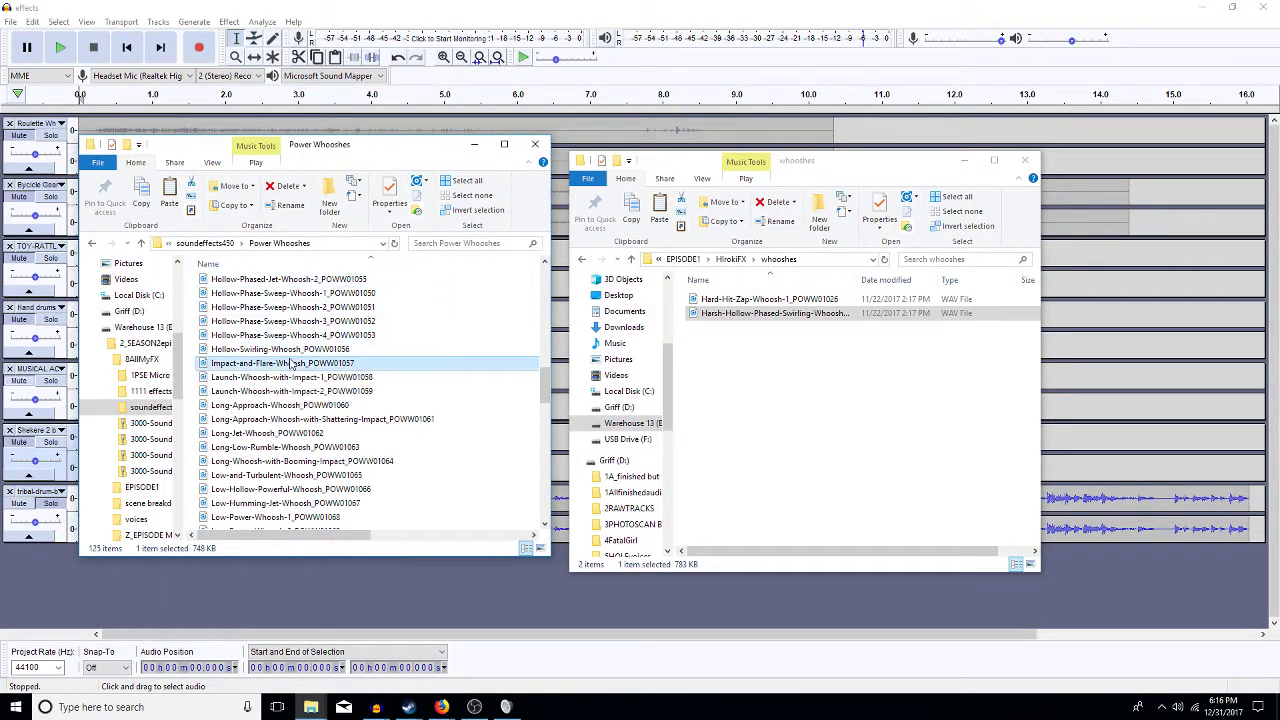
- Audition Impact-and-Flare-Whoosh_POWW01057, close the player and copy the file into the whooshes folder
{"action": "double_click", "coordinate": [289, 363]}
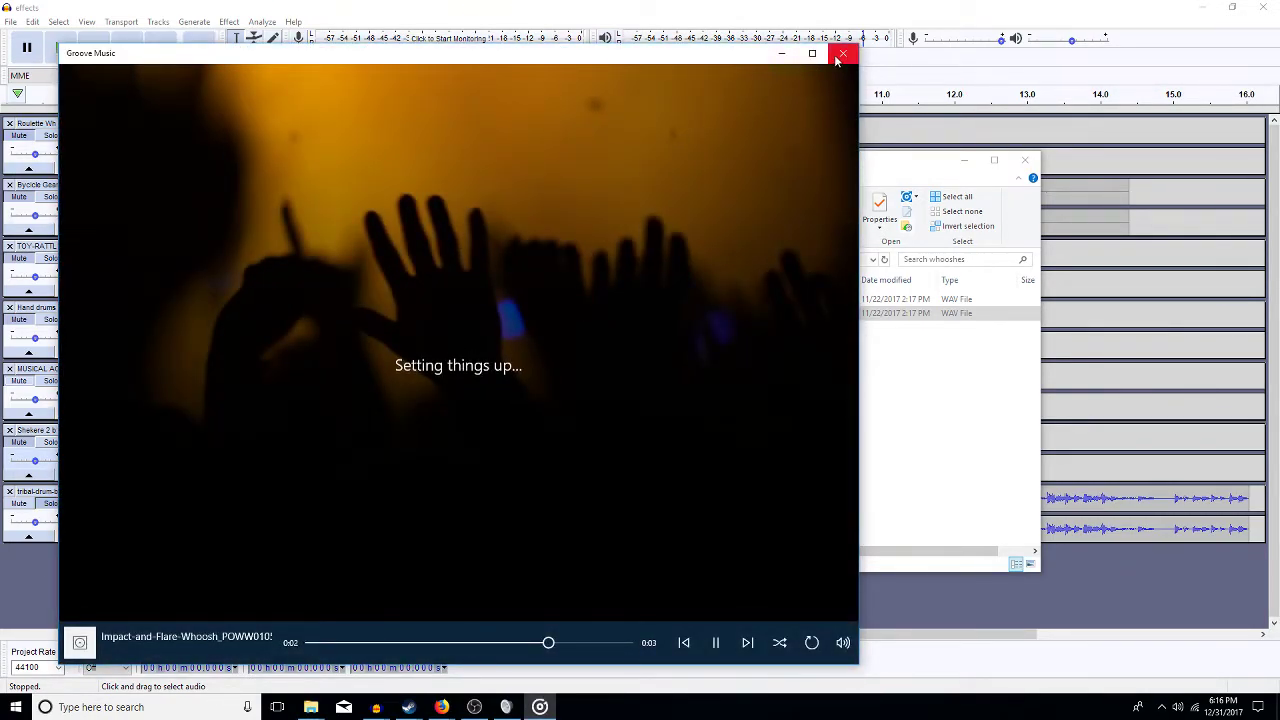
{"action": "left_click", "coordinate": [842, 54]}
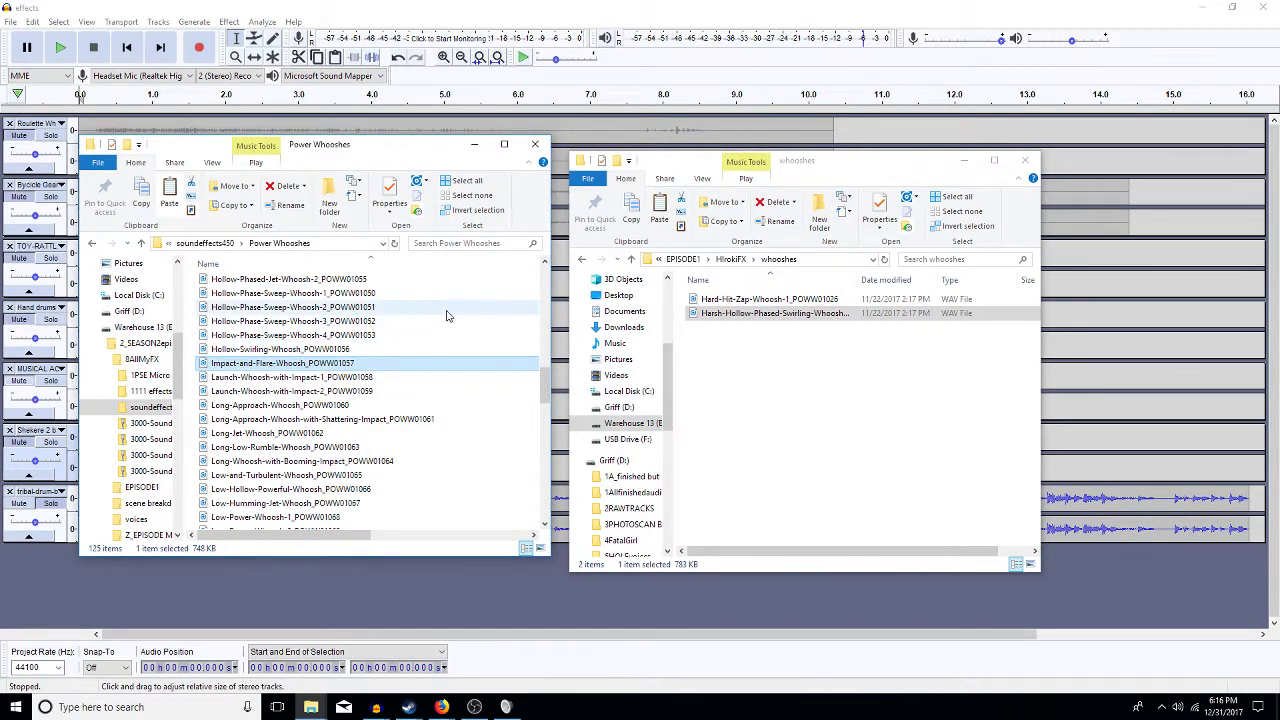
{"action": "left_click_drag", "start_coordinate": [480, 360], "coordinate": [682, 422]}
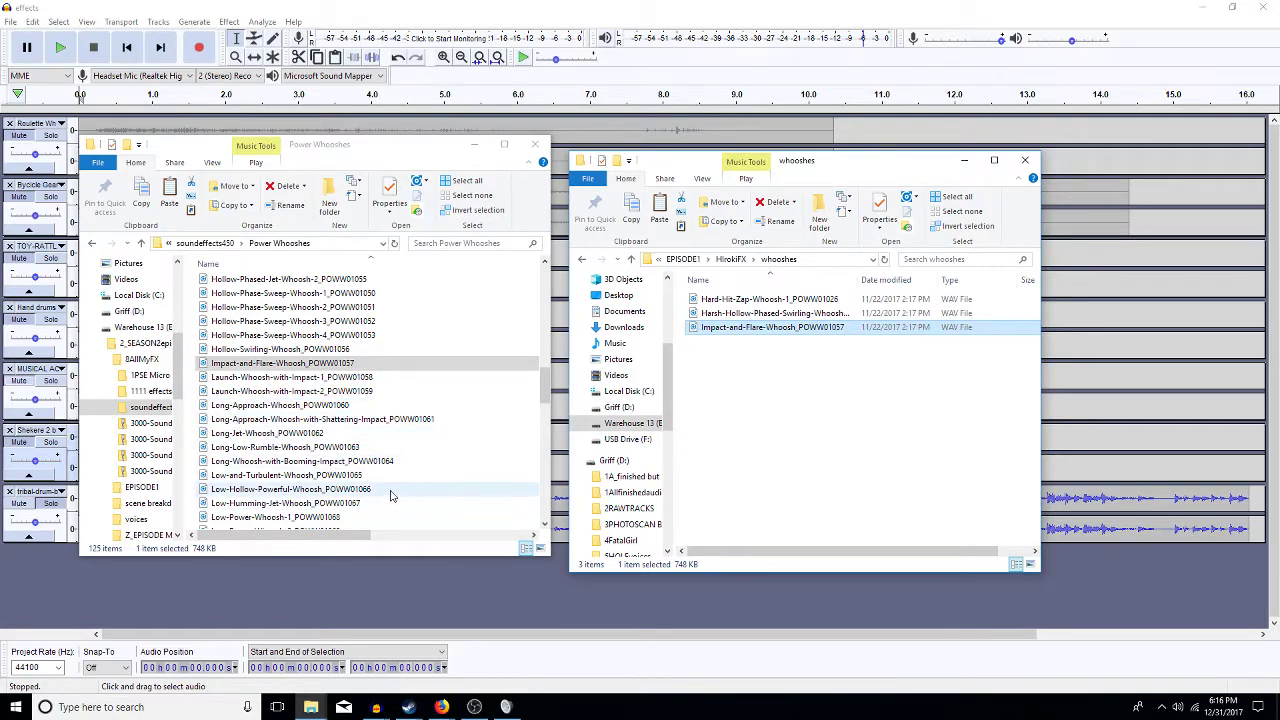
- Audition Long-Whoosh-with-Booming-Impact_POWW01064 and Panning-Air-Whoosh_POWW01073 in turn, closing the player after each
{"action": "double_click", "coordinate": [342, 461]}
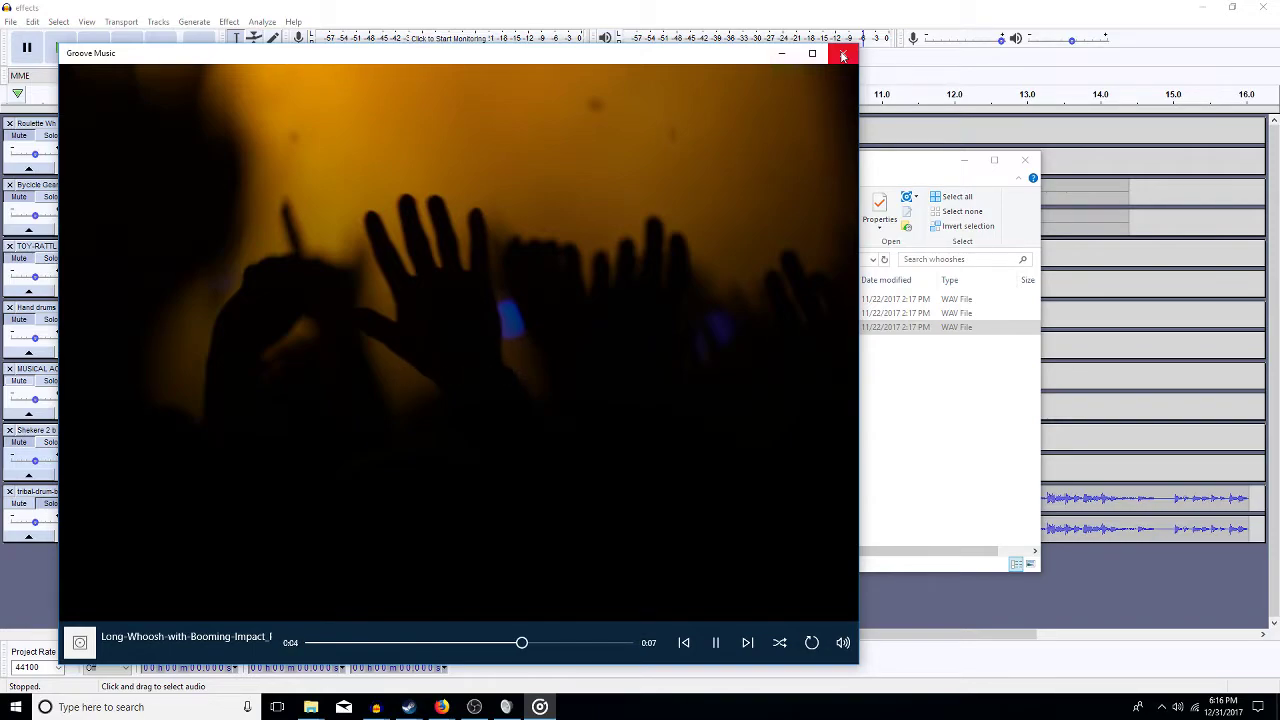
{"action": "left_click", "coordinate": [843, 55]}
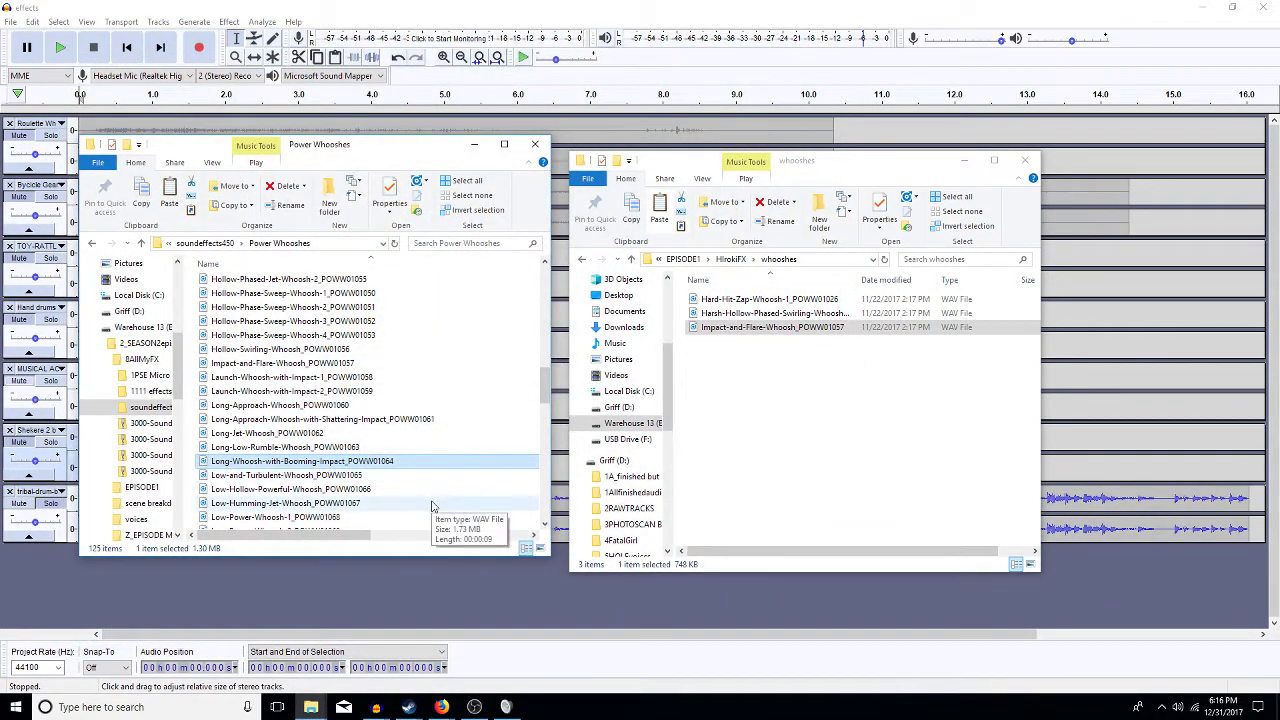
{"action": "left_click", "coordinate": [546, 498]}
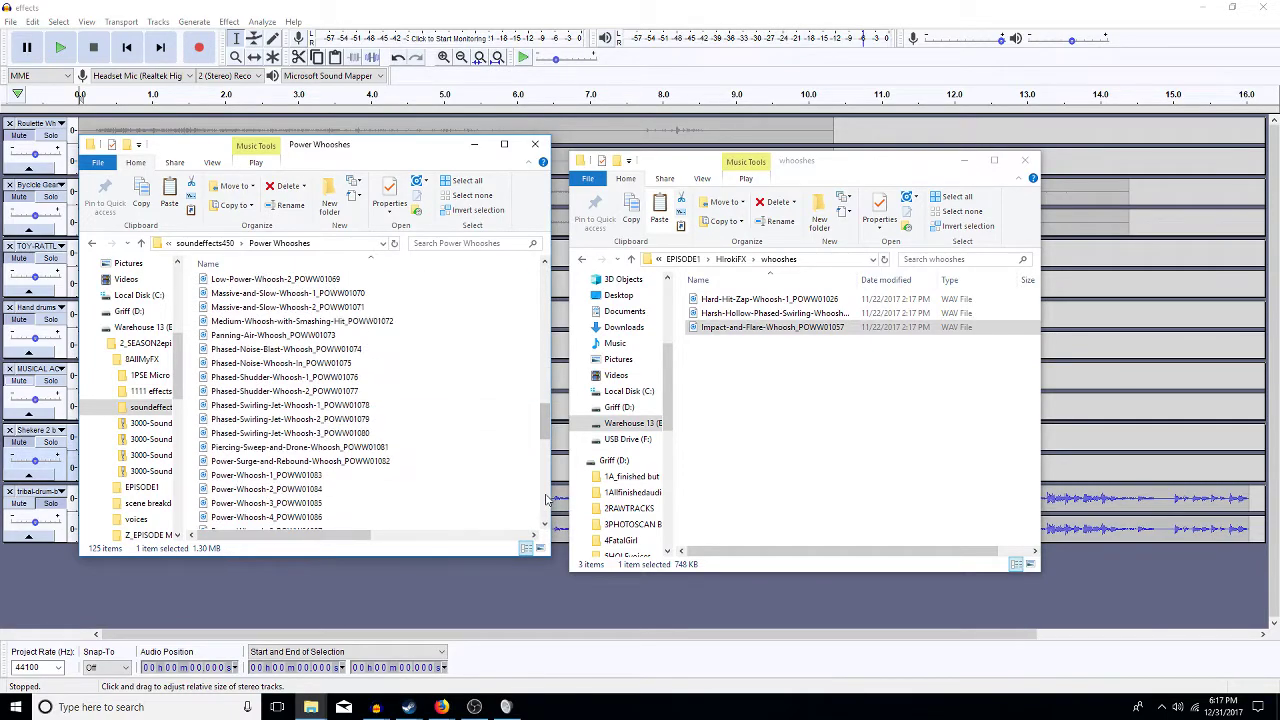
{"action": "left_click", "coordinate": [285, 337]}
{"action": "double_click", "coordinate": [285, 337]}
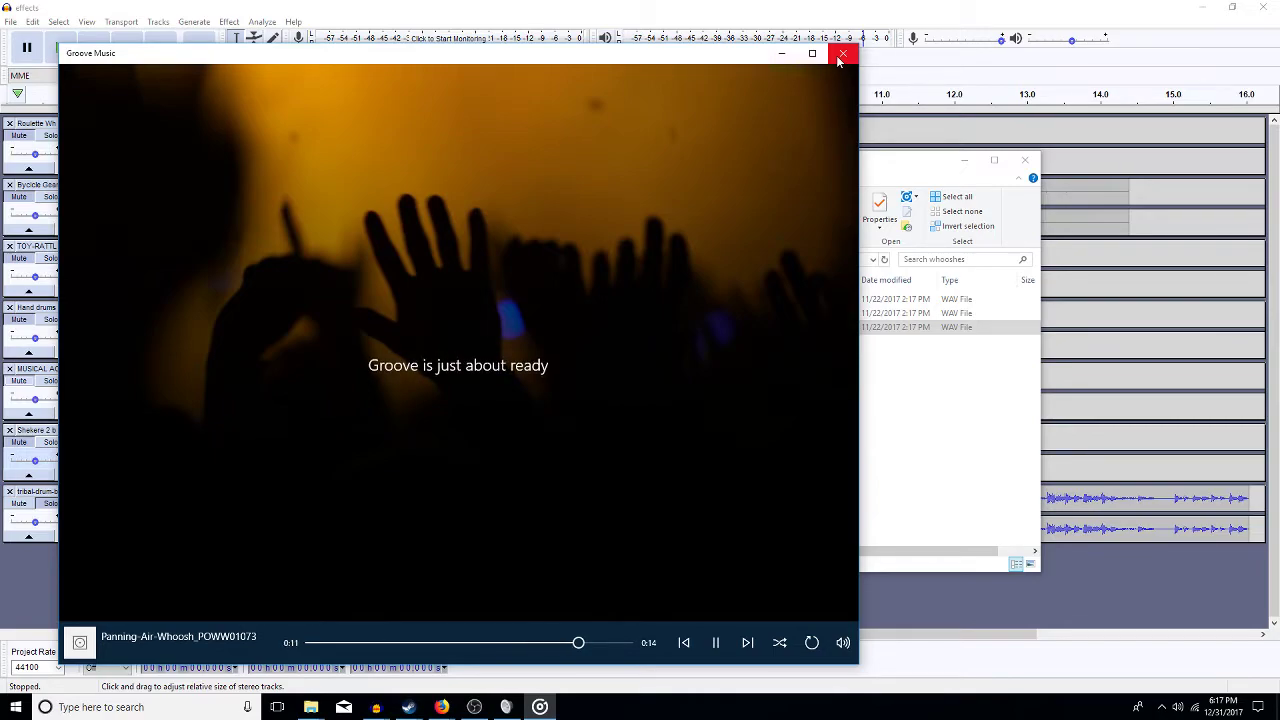
{"action": "left_click", "coordinate": [840, 60]}
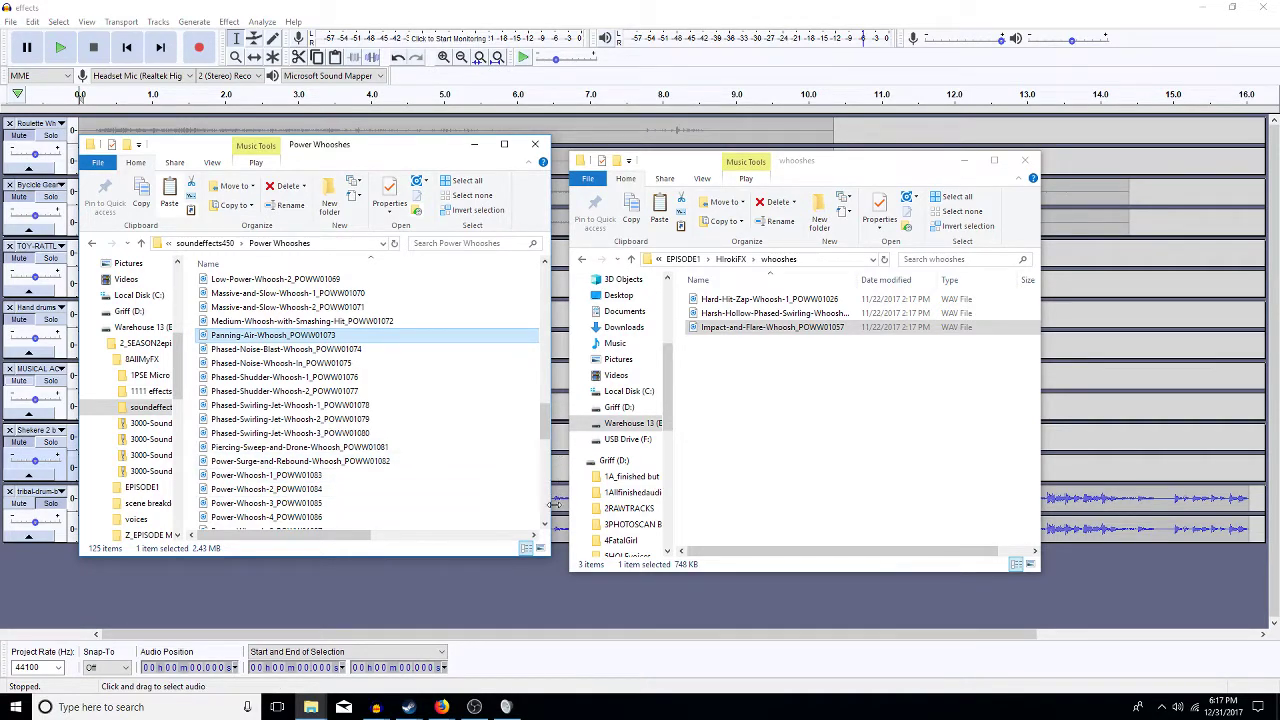
- Audition Rising-Submerged-Whoosh_POWW01094 from further down the Power Whooshes files and close the player
{"action": "scroll", "coordinate": [545, 527], "scroll_direction": "down", "scroll_amount": 5}
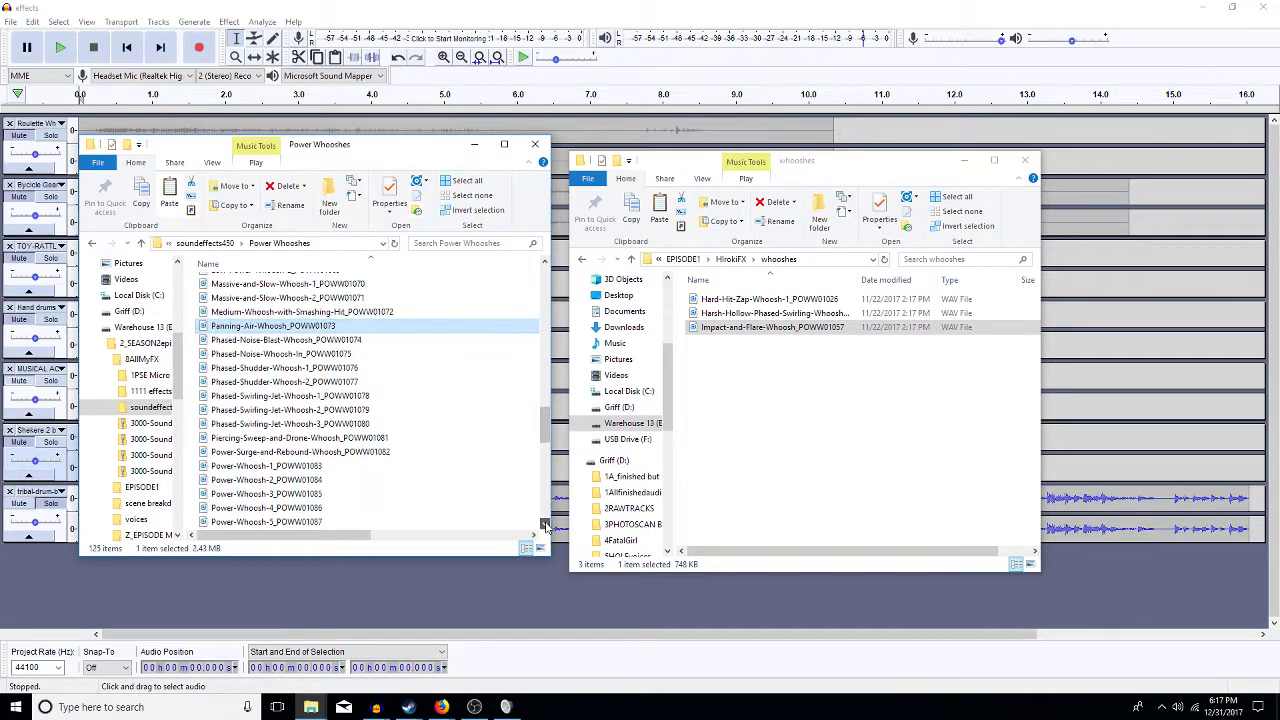
{"action": "left_click", "coordinate": [545, 527]}
{"action": "left_click", "coordinate": [545, 527]}
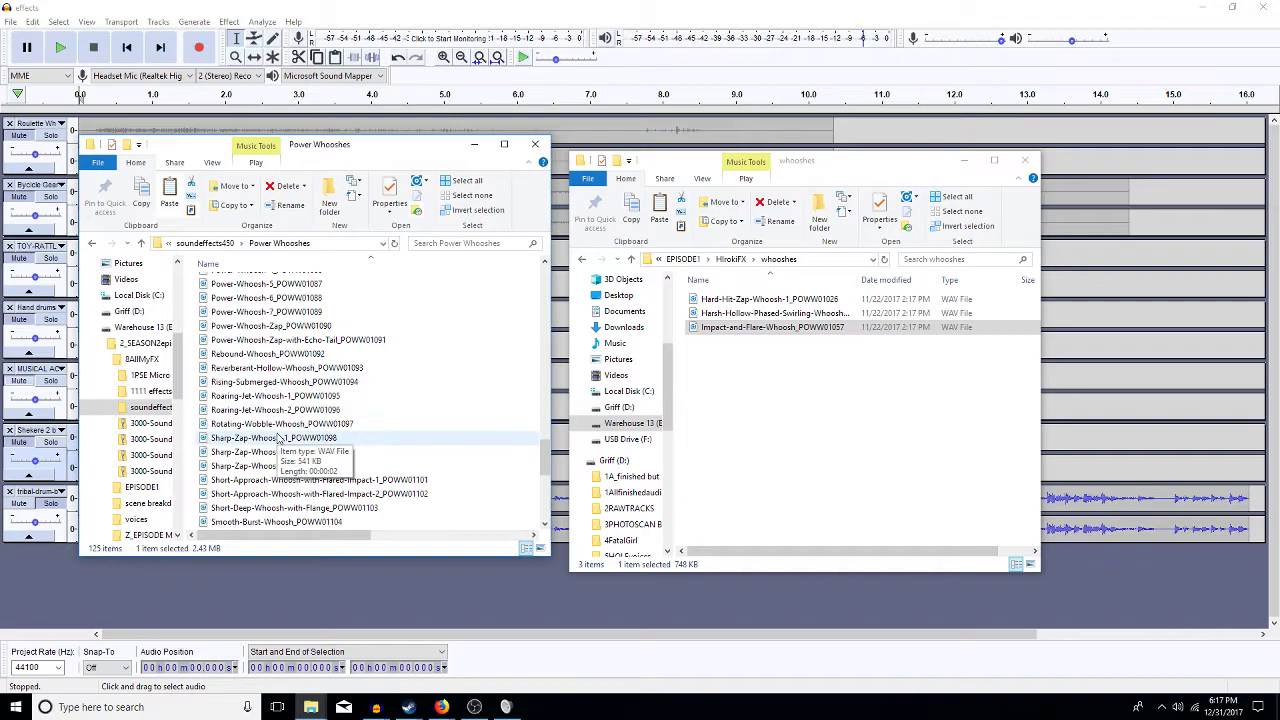
{"action": "double_click", "coordinate": [281, 384]}
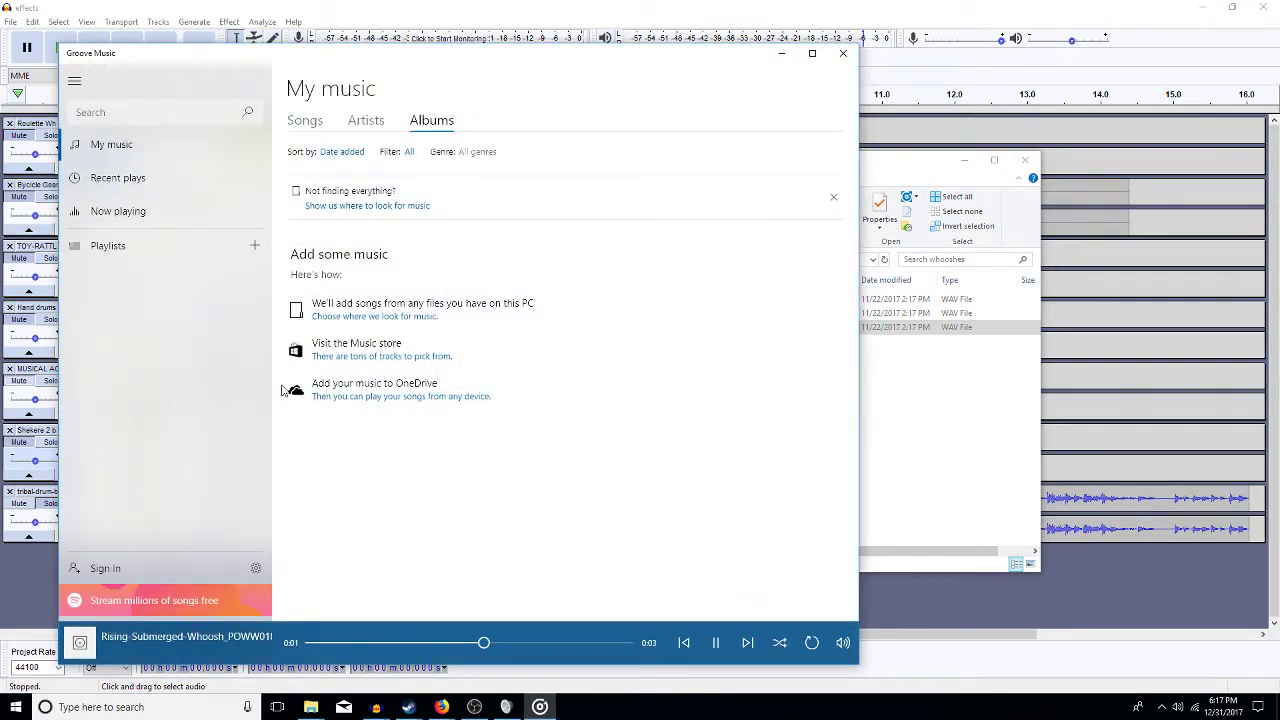
{"action": "left_click", "coordinate": [844, 56]}
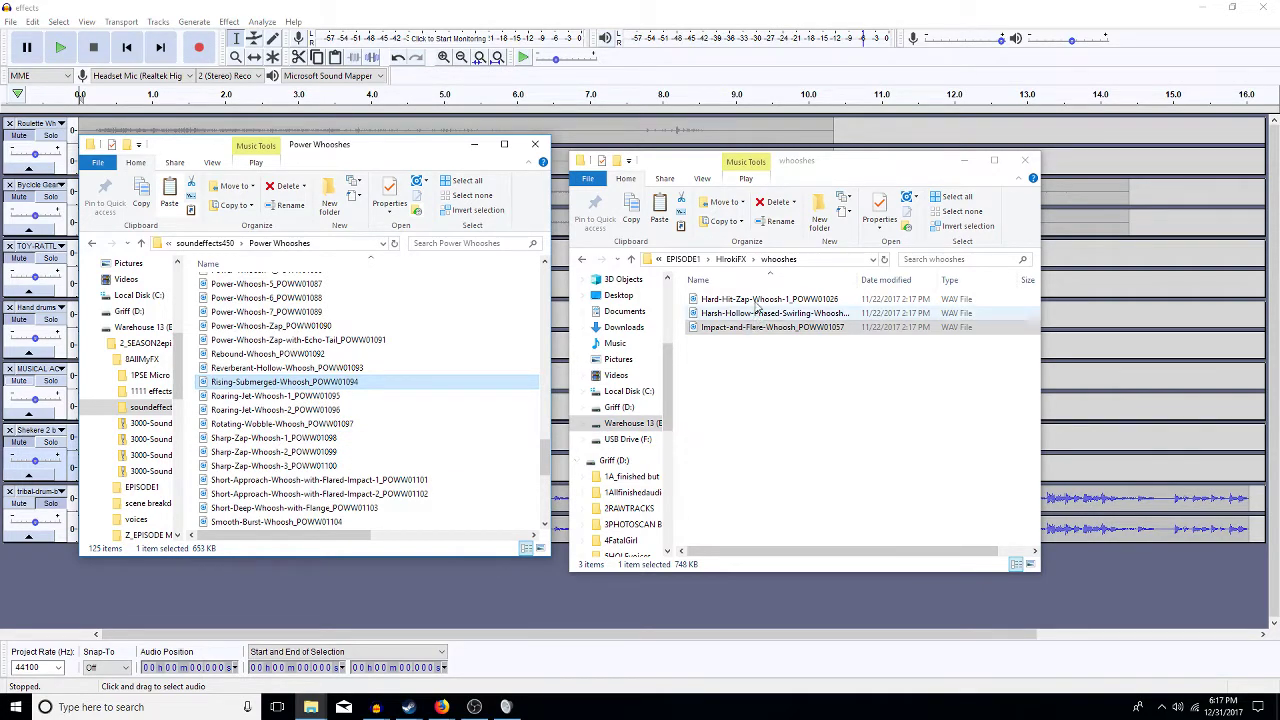
- Create a subfolder named archivolt inside the whooshes folder
{"action": "left_click", "coordinate": [826, 210]}
{"action": "left_click", "coordinate": [771, 389]}
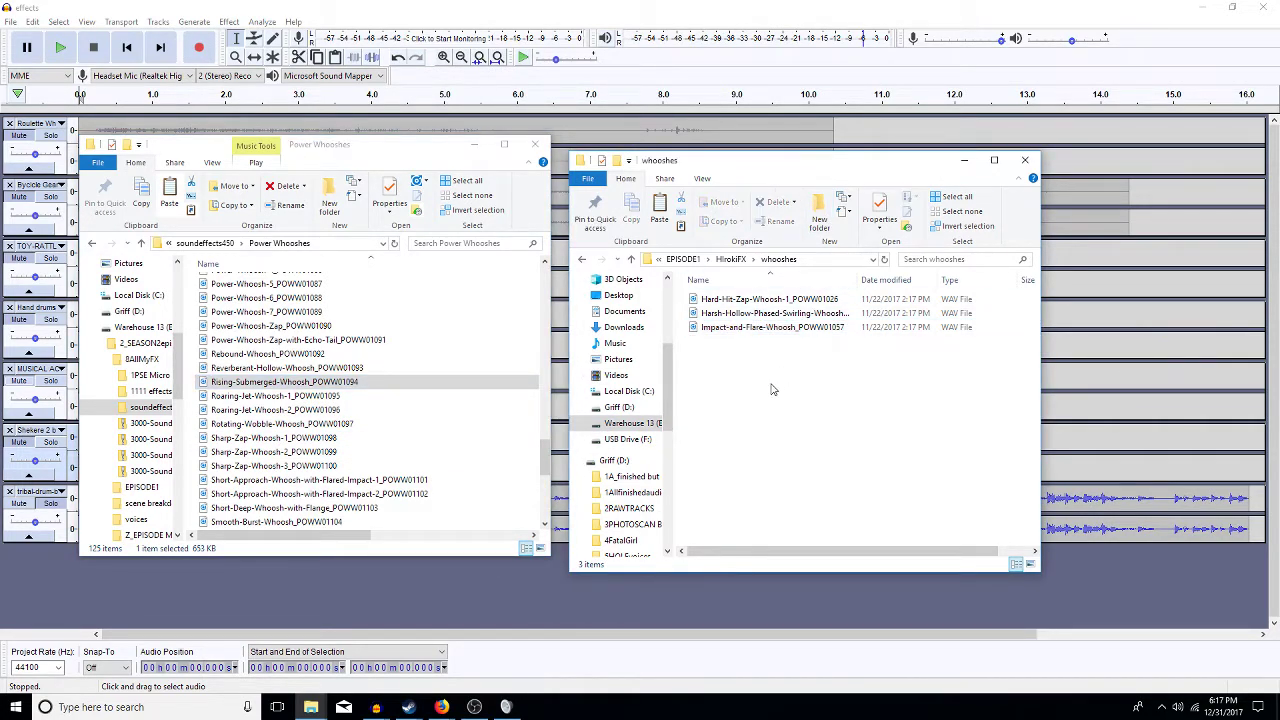
{"action": "left_click", "coordinate": [820, 215]}
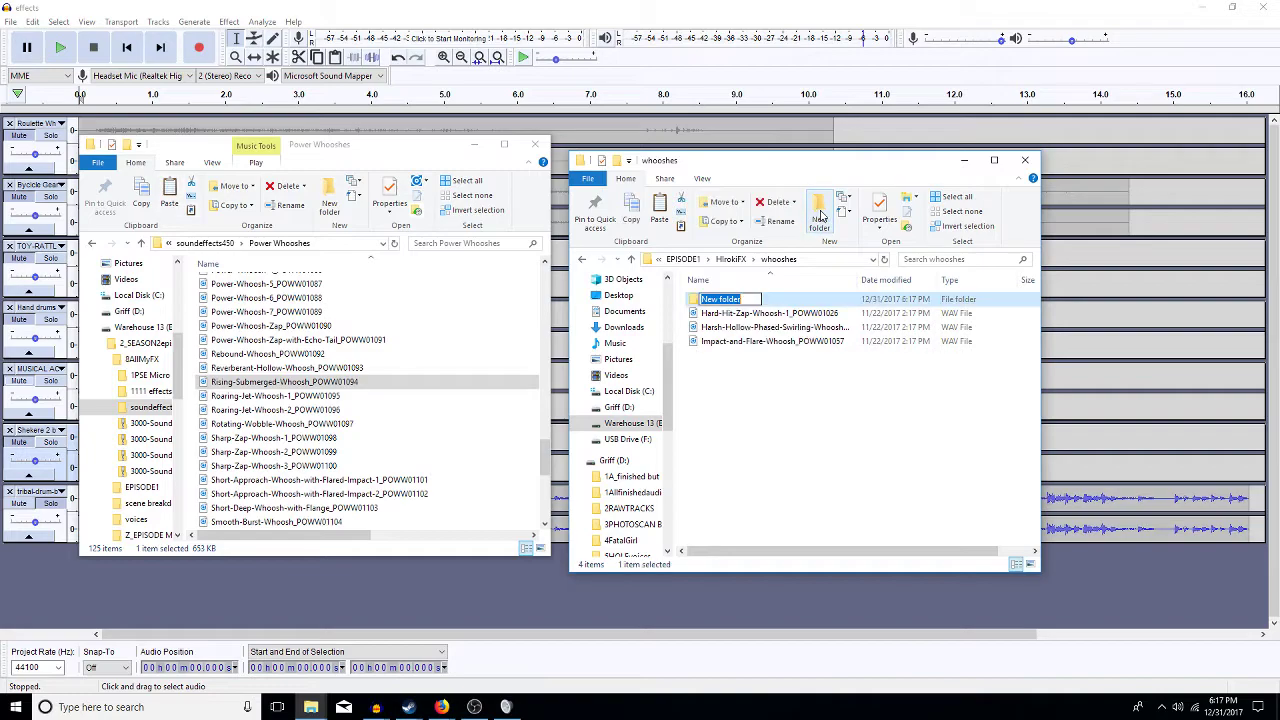
{"action": "type", "text": "archivolt"}
{"action": "key", "text": "Return"}
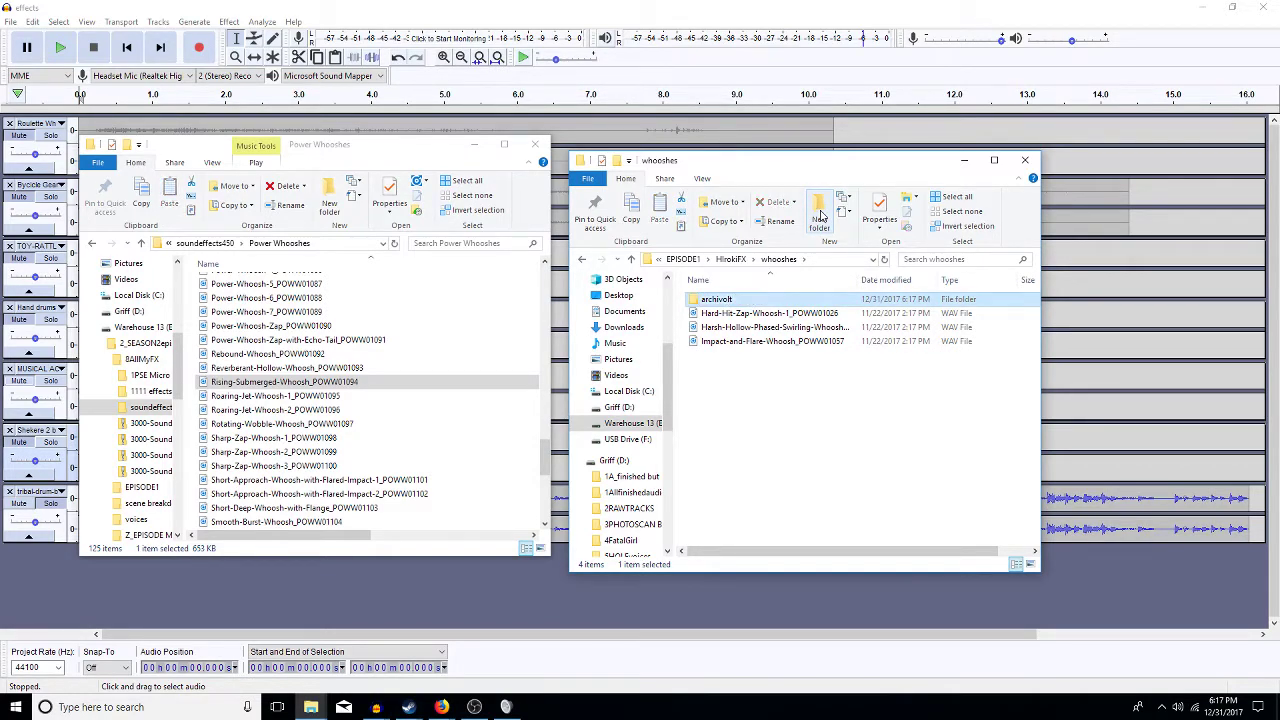
- Copy Rising-Submerged-Whoosh_POWW01094 into the archivolt folder and return to the whooshes folder
{"action": "double_click", "coordinate": [716, 299]}
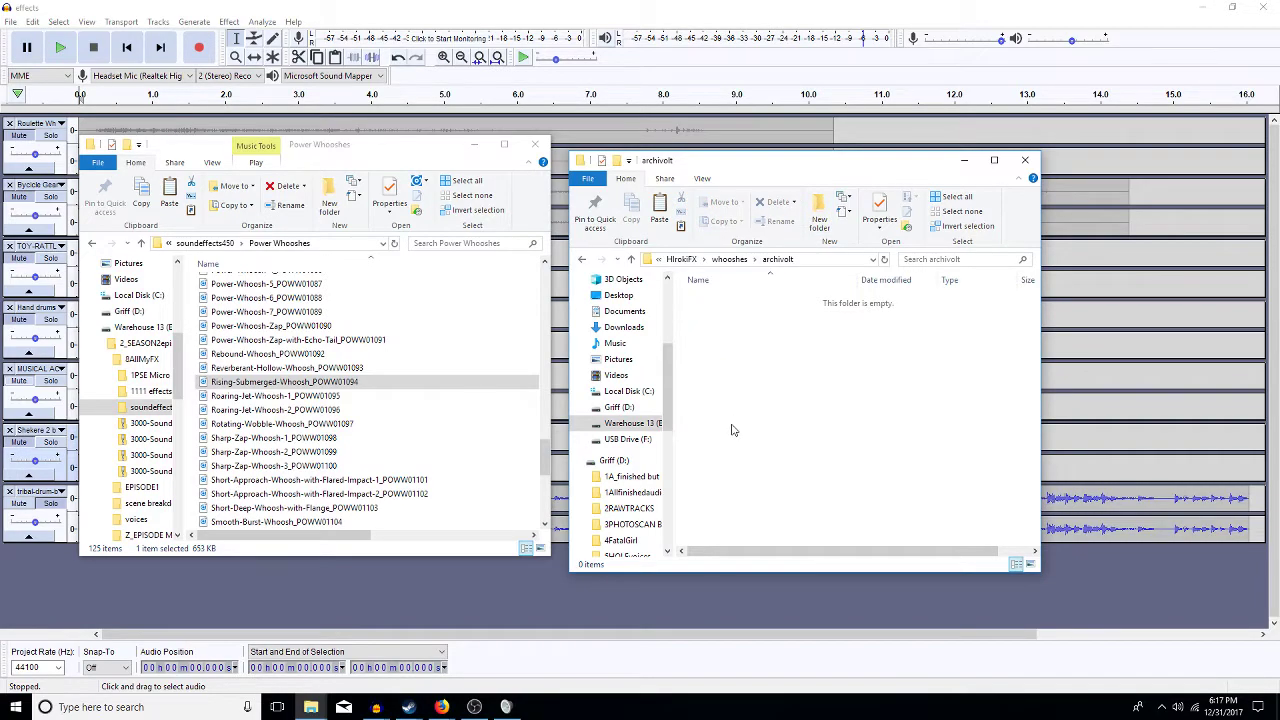
{"action": "key", "text": "ctrl+v"}
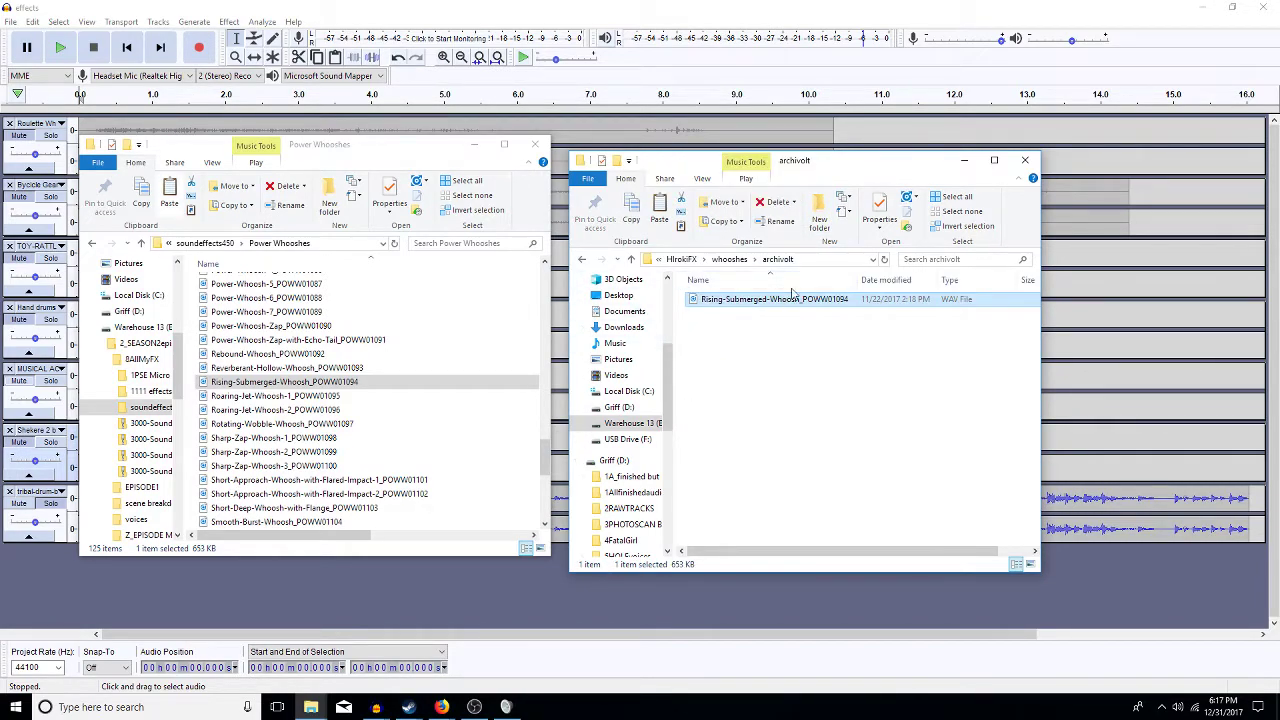
{"action": "left_click", "coordinate": [733, 259]}
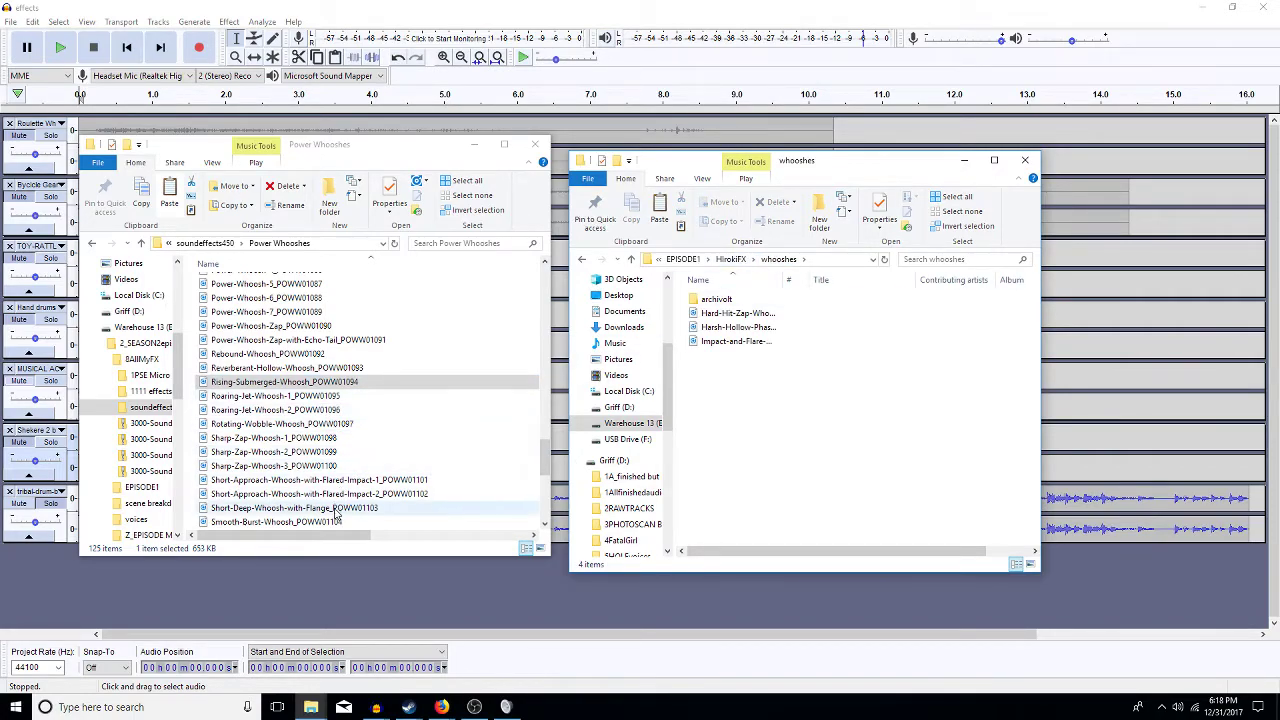
- Audition Spiral-Approach-Whoosh-with-Hollow-Impact-1_POWW01105 twice, closing the player each time
{"action": "left_click", "coordinate": [545, 527]}
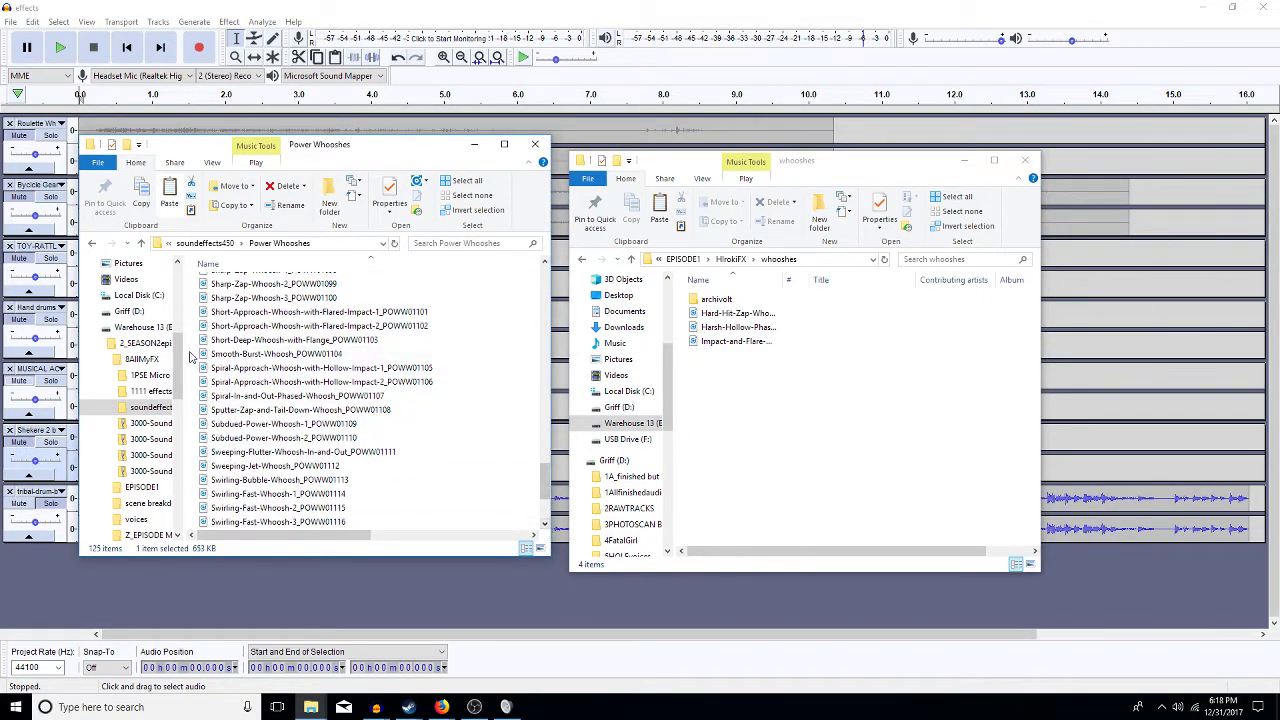
{"action": "double_click", "coordinate": [285, 370]}
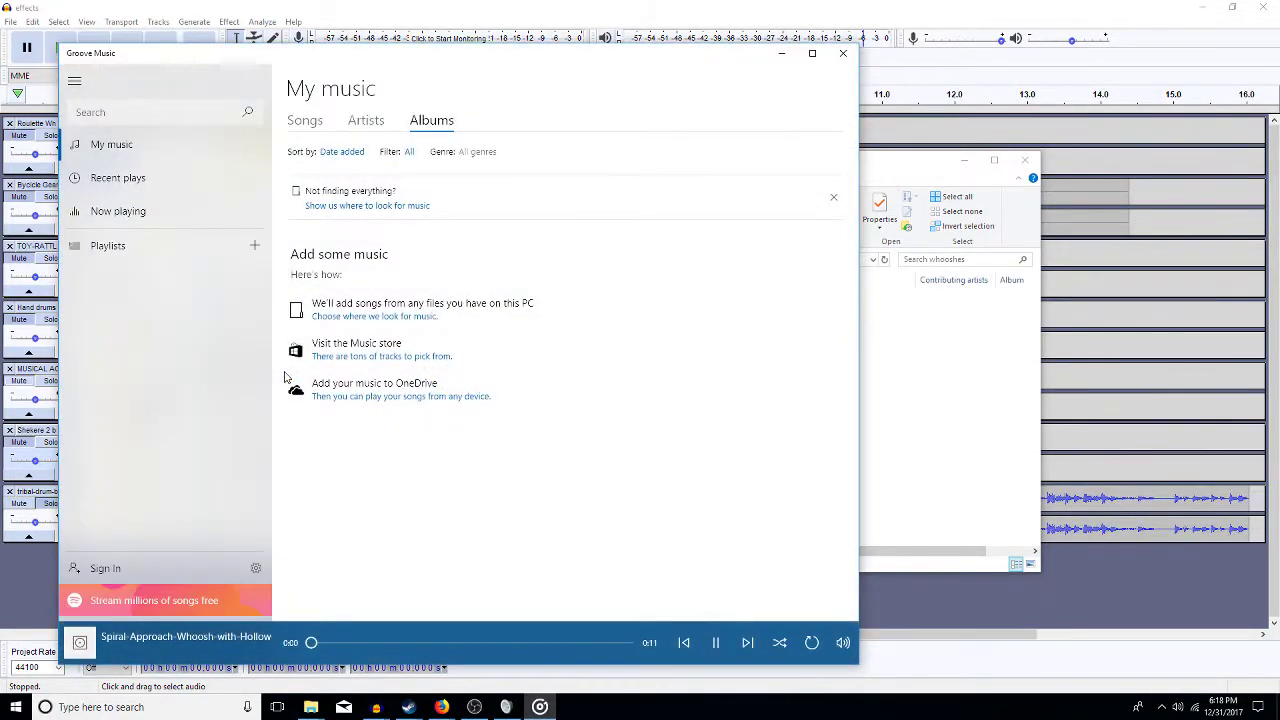
{"action": "left_click", "coordinate": [840, 56]}
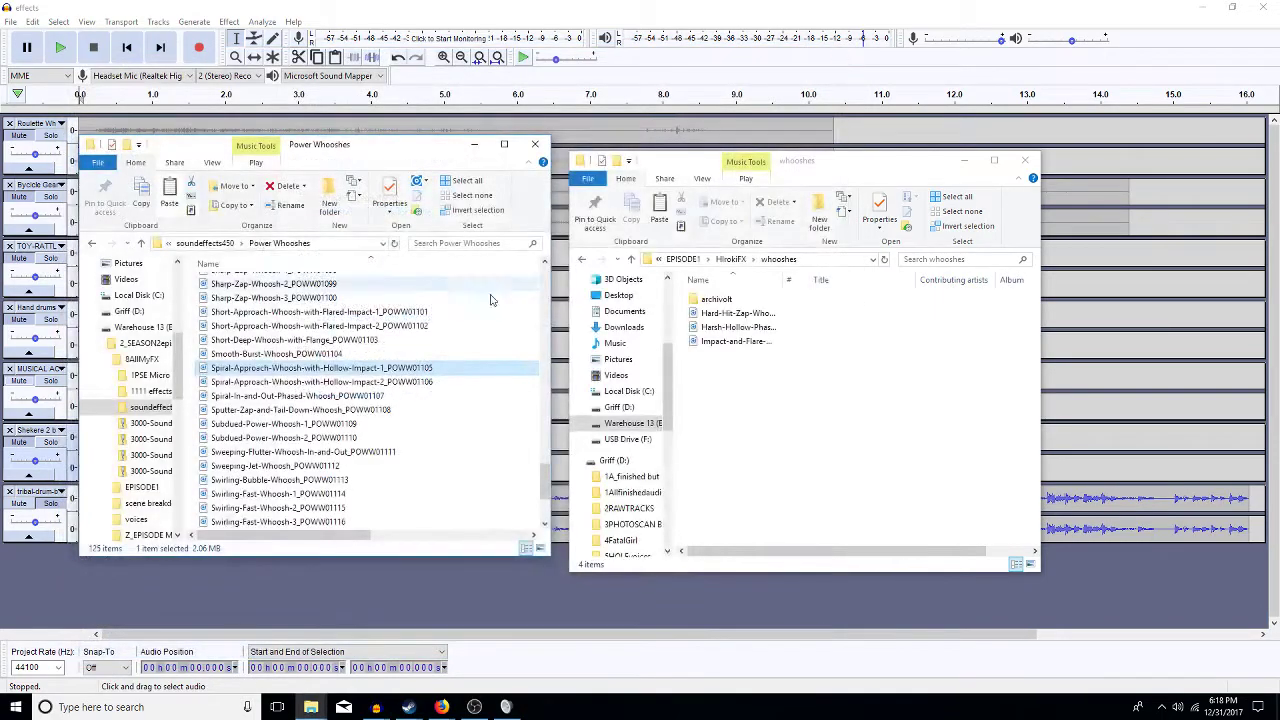
{"action": "double_click", "coordinate": [422, 372]}
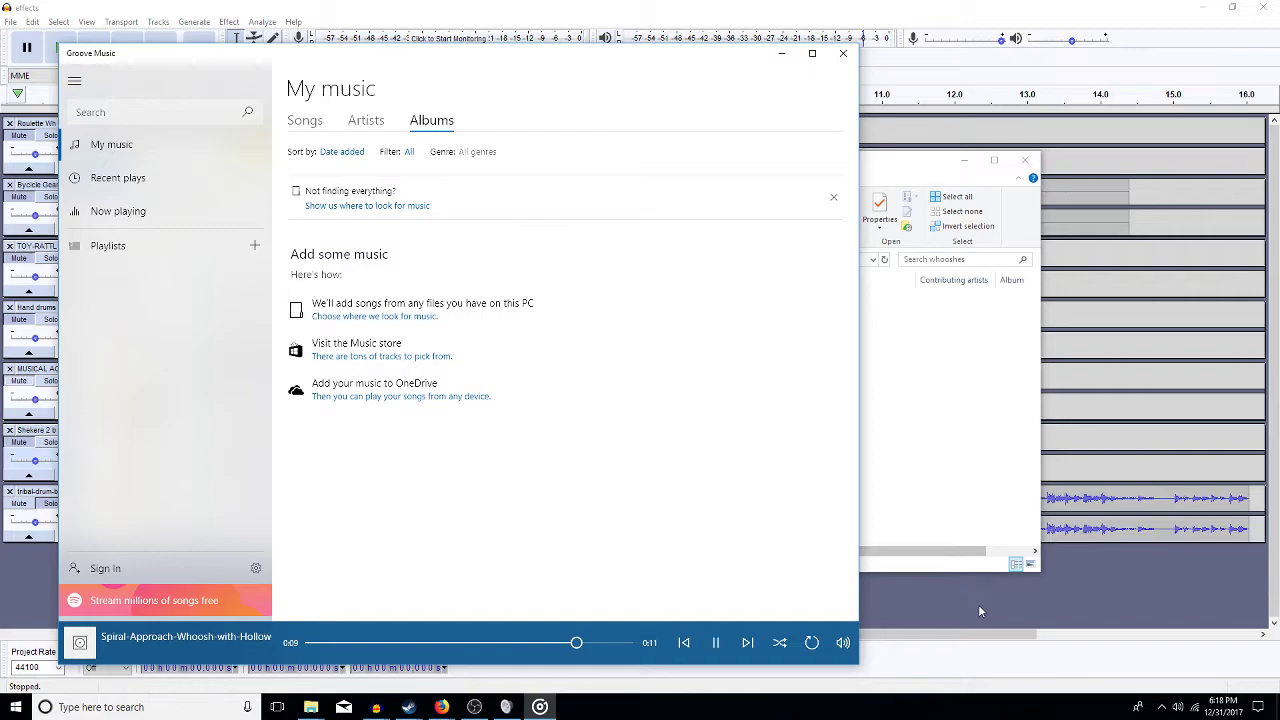
{"action": "left_click", "coordinate": [950, 483]}
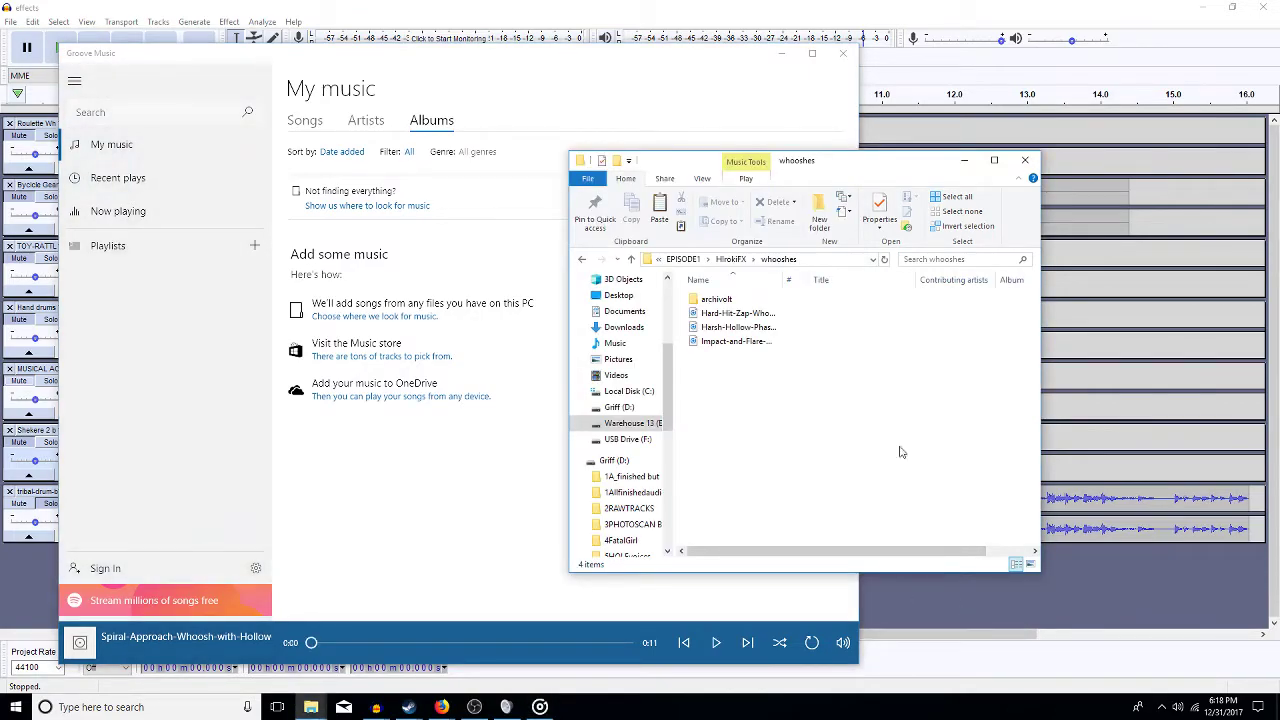
{"action": "left_click", "coordinate": [843, 53]}
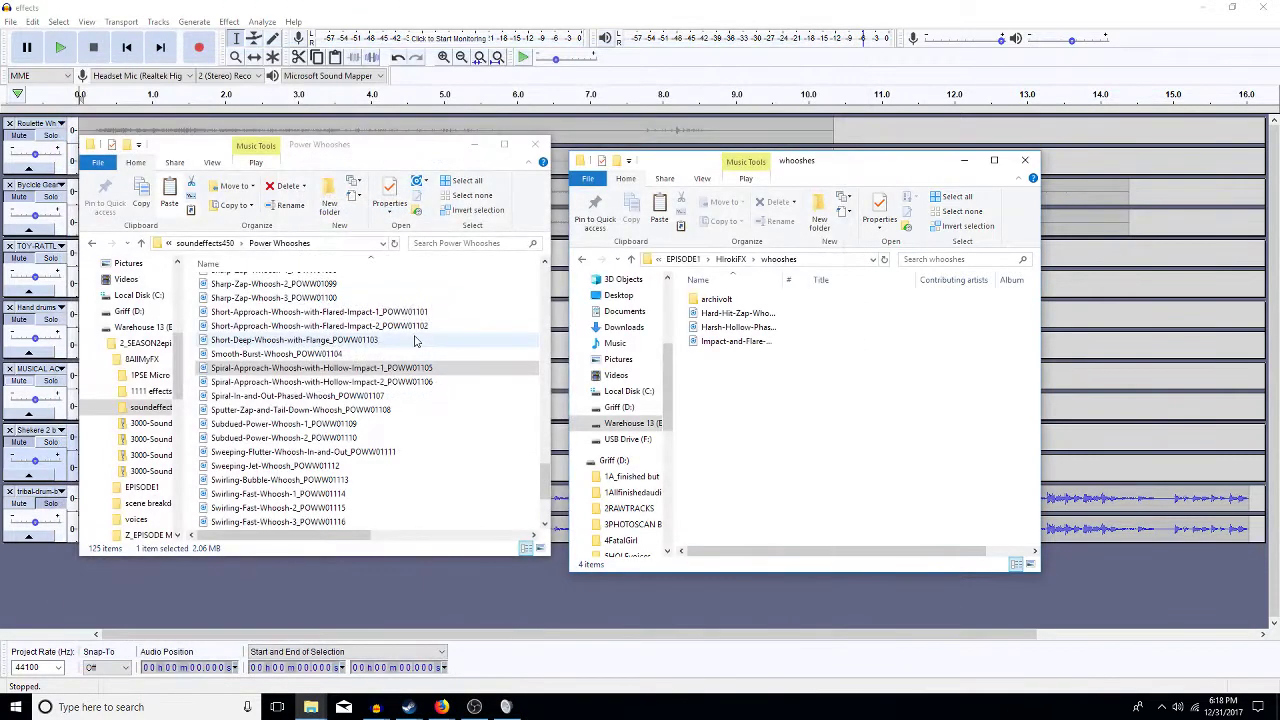
{"action": "right_click", "coordinate": [710, 302]}
{"action": "left_click", "coordinate": [740, 485]}
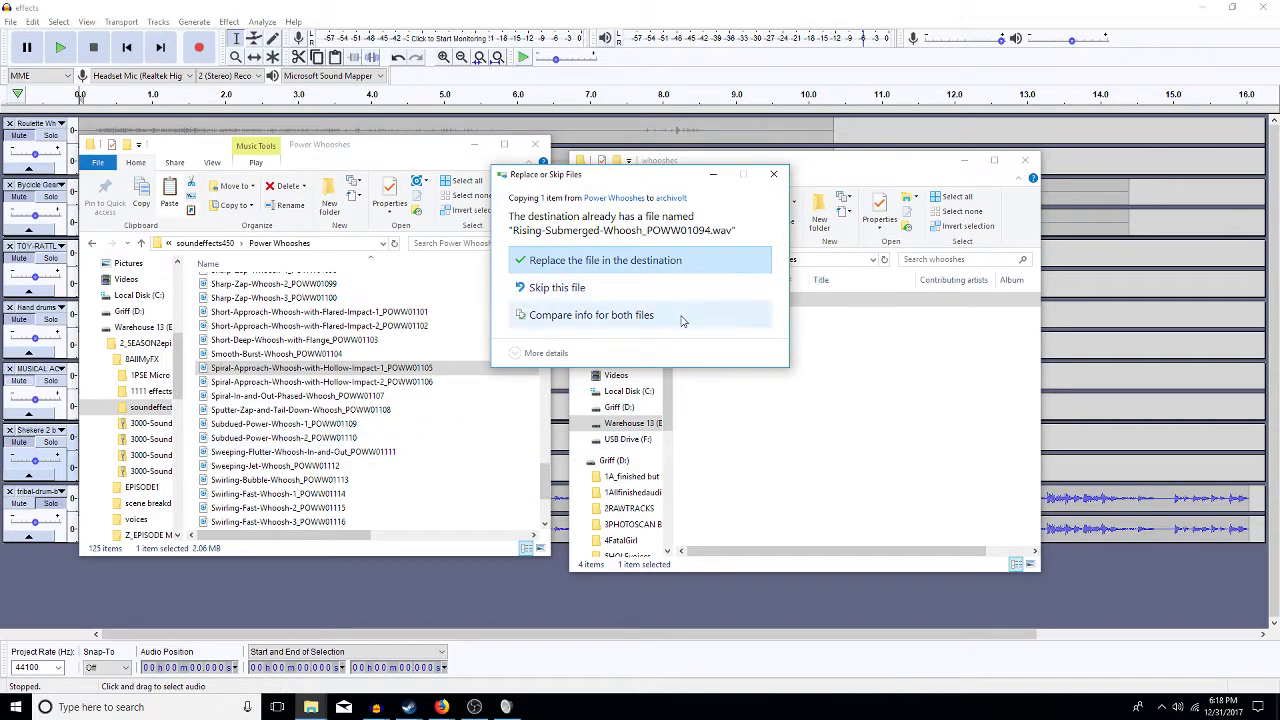
{"action": "left_click", "coordinate": [775, 177]}
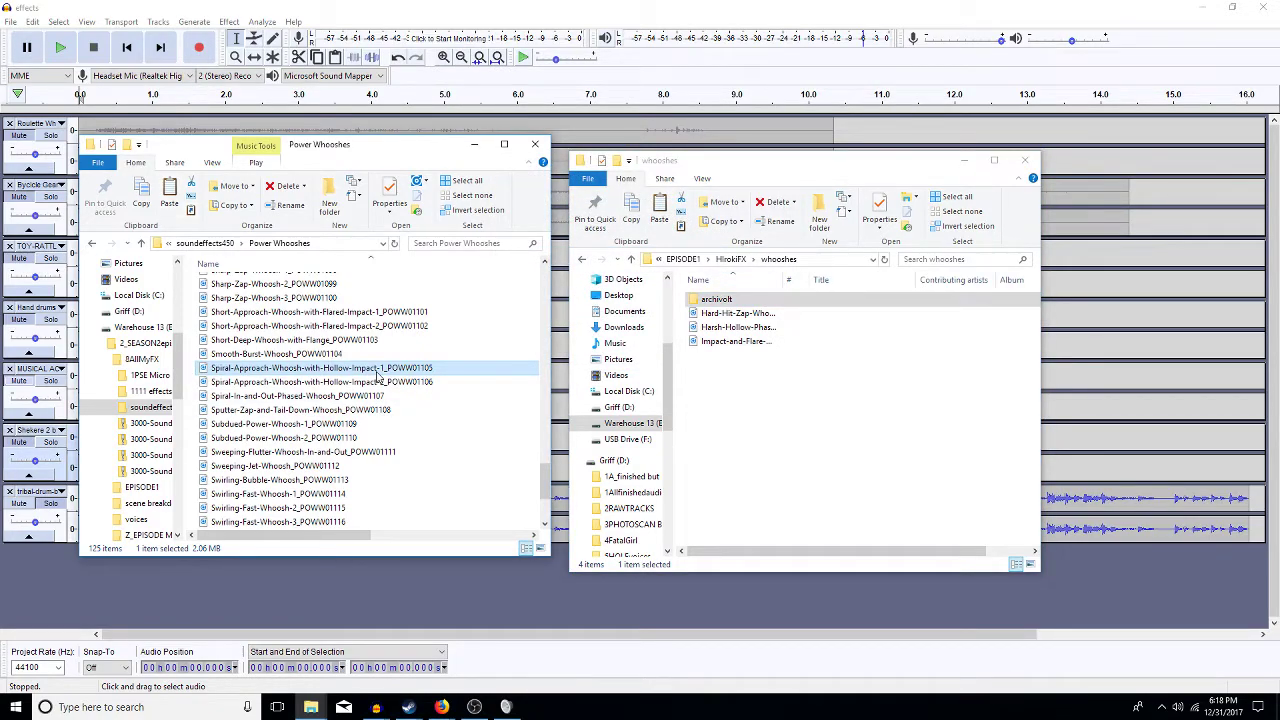
- Copy Spiral-Approach-Whoosh-with-Hollow-Impact-1_POWW01105 into the archivolt folder
{"action": "right_click", "coordinate": [729, 301]}
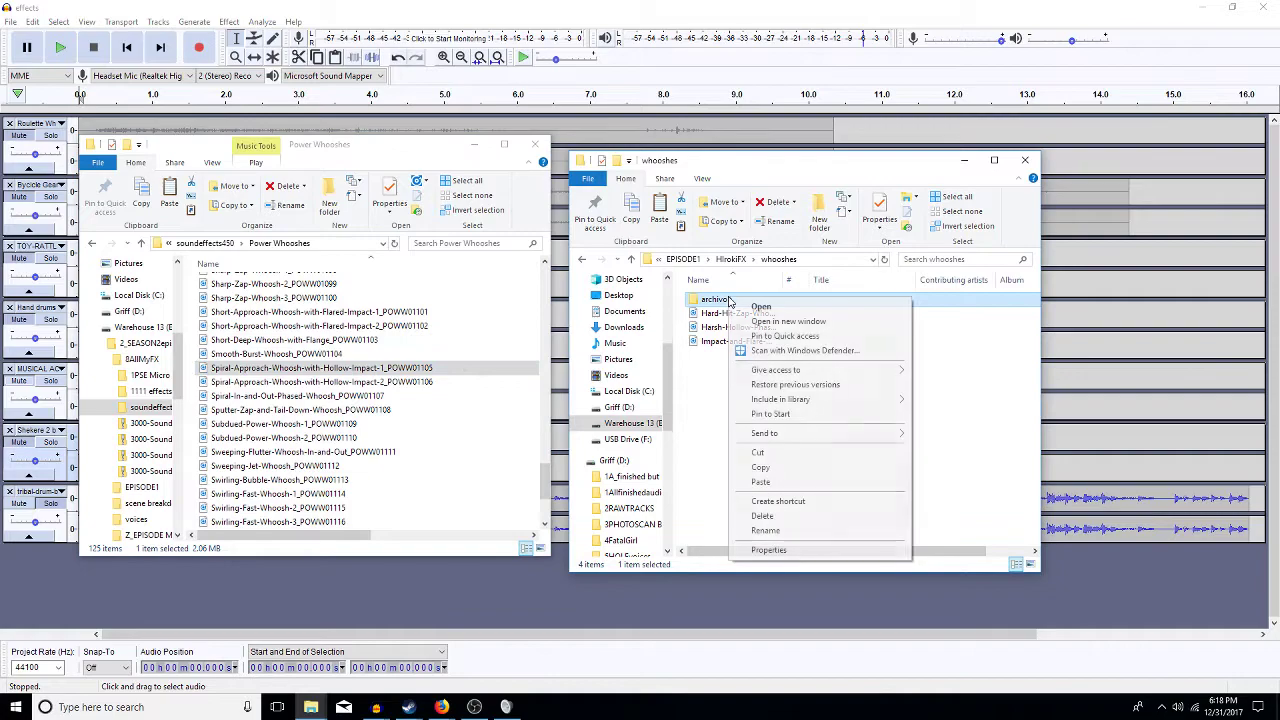
{"action": "left_click", "coordinate": [858, 483]}
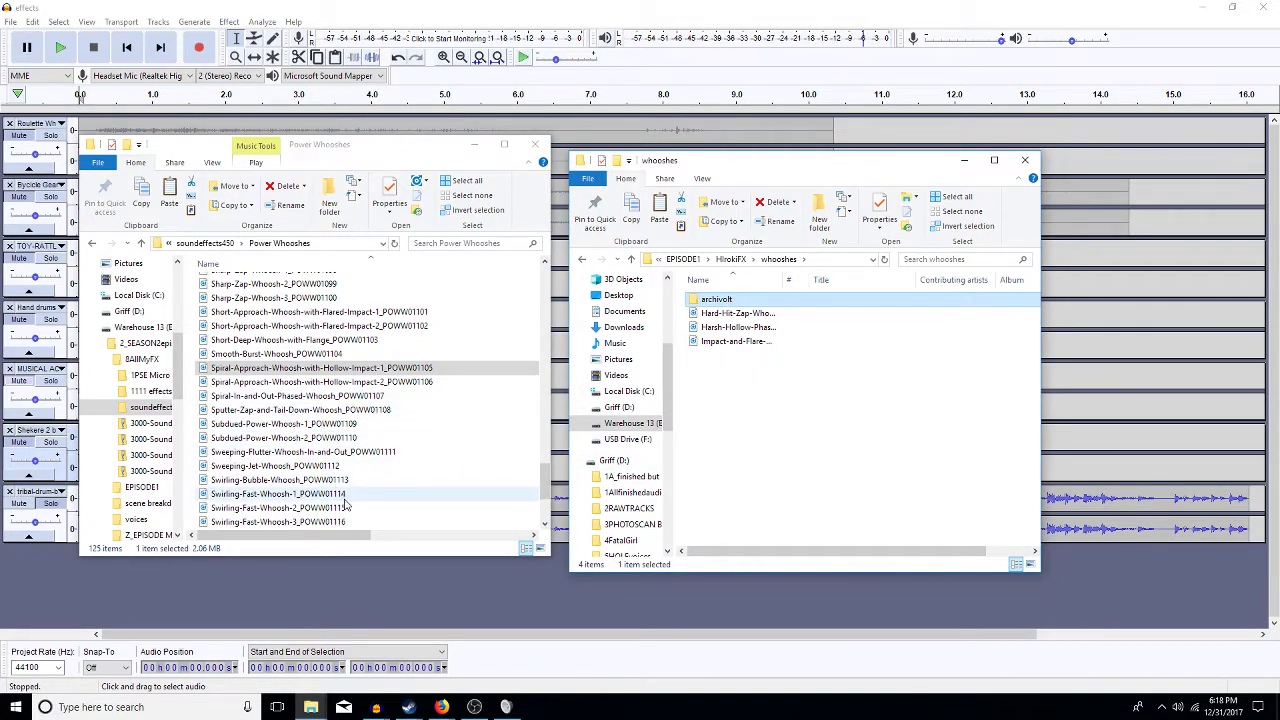
- Audition Swirling-Bubble-Whoosh_POWW01113 and Thick-Hollow-Whoosh-2_POWW01120 in turn, closing the player after each
{"action": "double_click", "coordinate": [313, 481]}
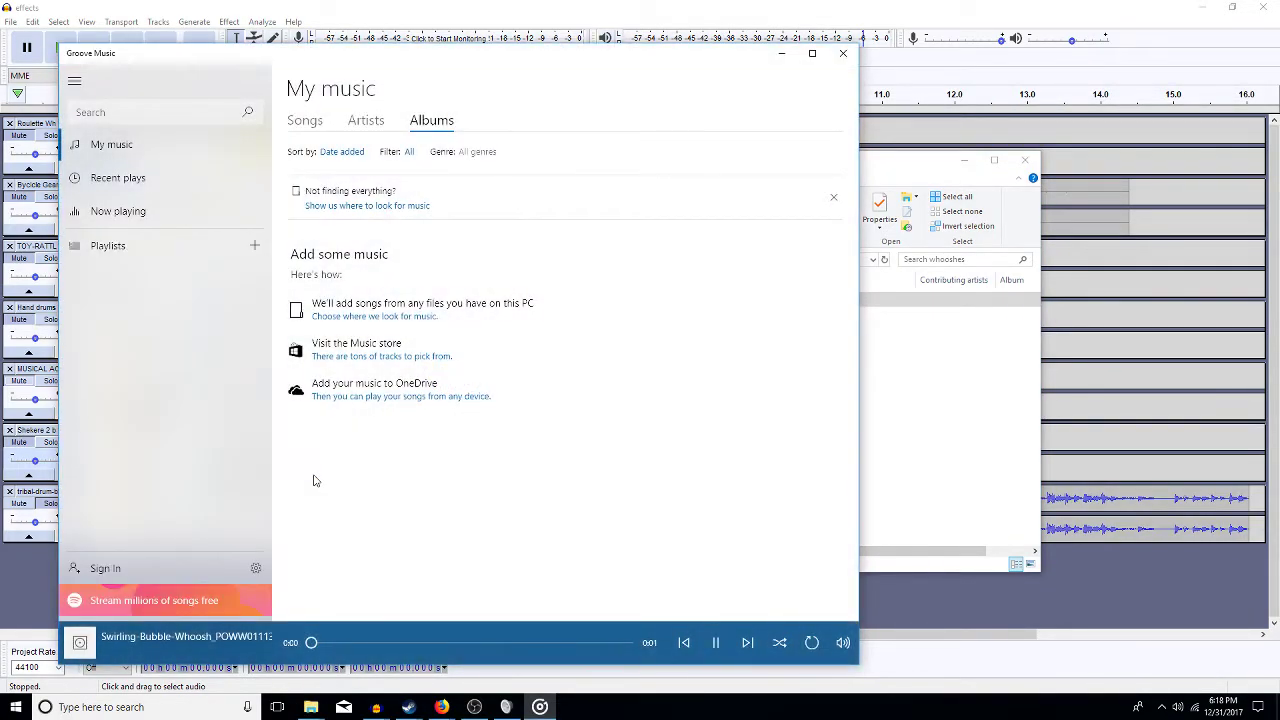
{"action": "left_click", "coordinate": [843, 53]}
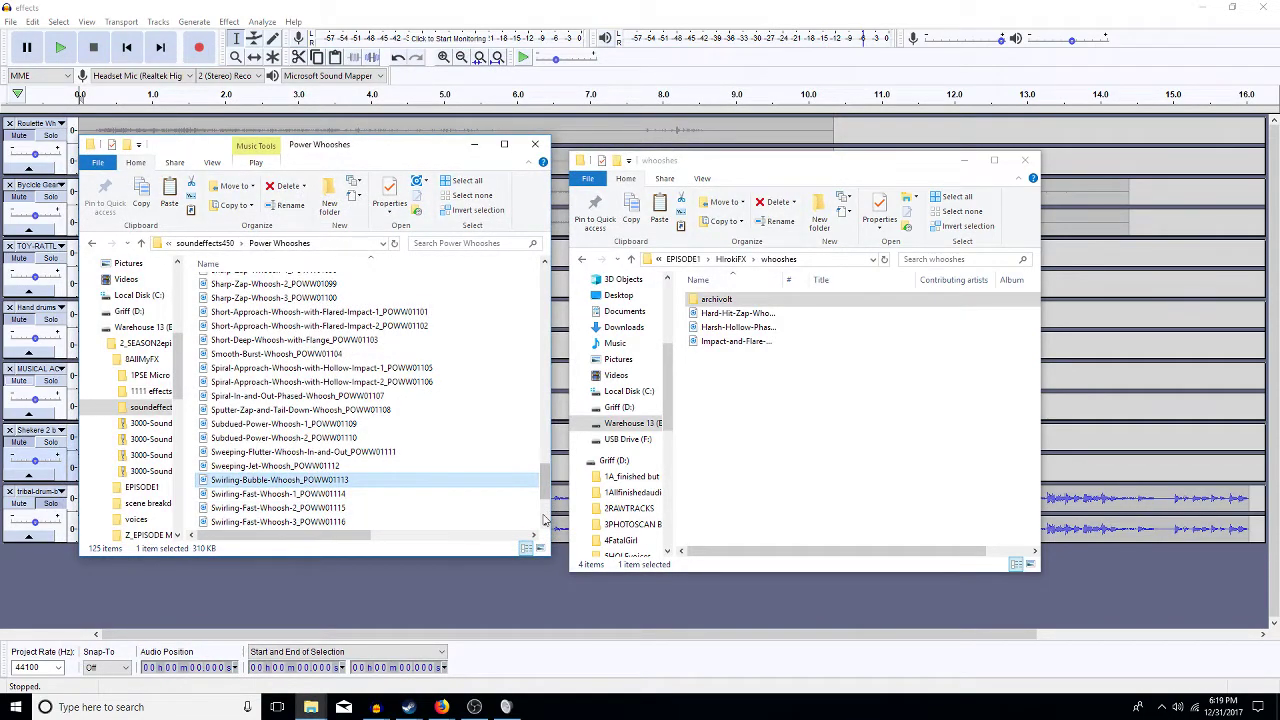
{"action": "scroll", "coordinate": [545, 519], "scroll_direction": "down", "scroll_amount": 3}
{"action": "double_click", "coordinate": [283, 452]}
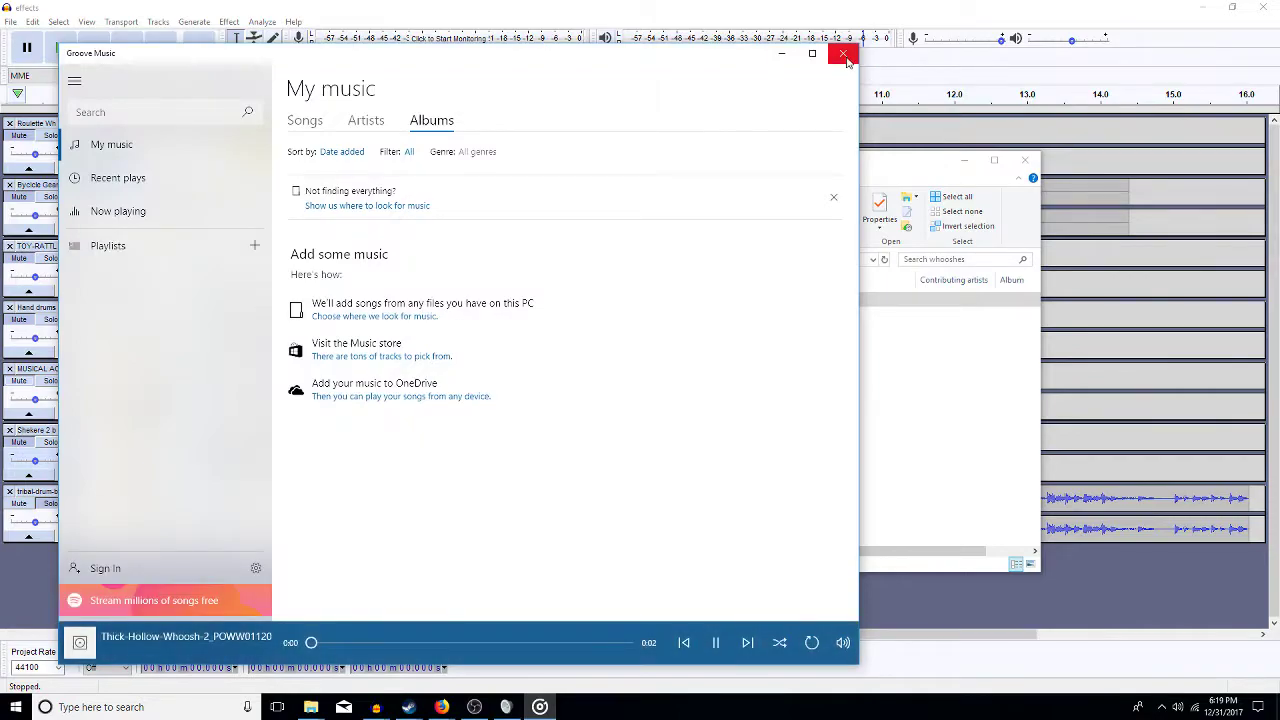
{"action": "left_click", "coordinate": [844, 56]}
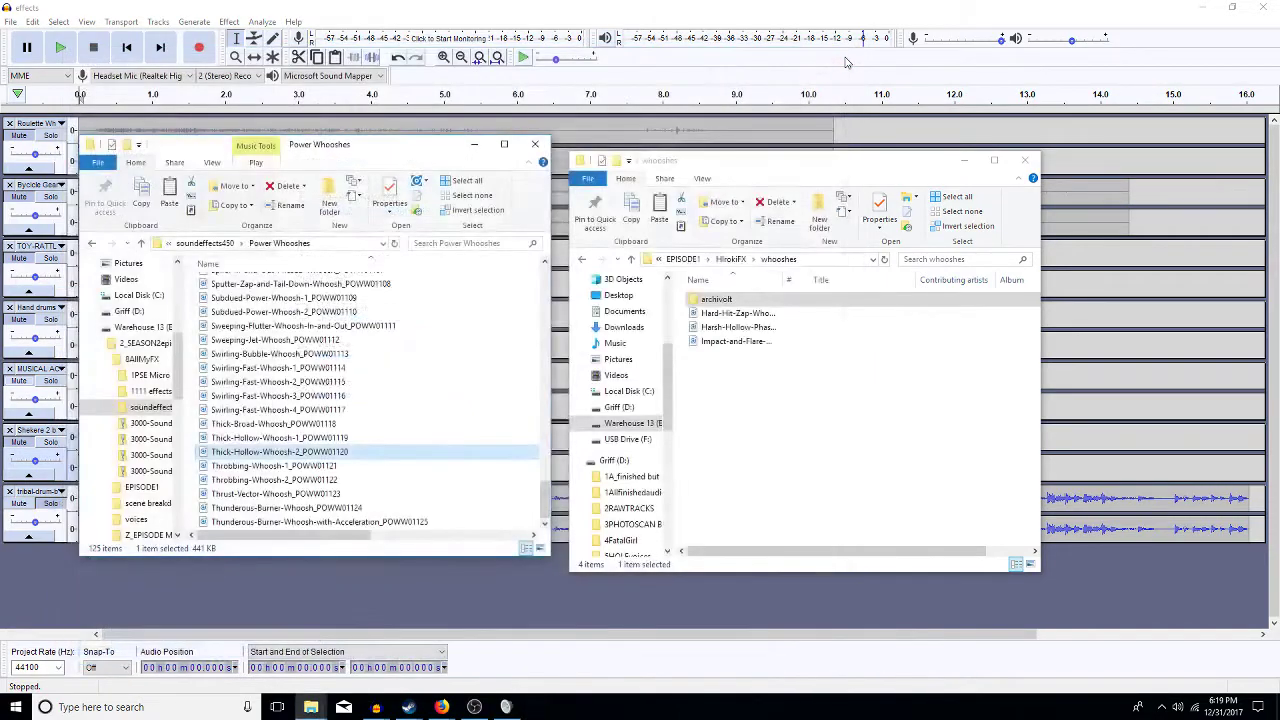
- Audition Thunderous-Burner-Whoosh-with-Acceleration_POWW01125, close the player, and copy the file into the archivolt folder
{"action": "double_click", "coordinate": [320, 521]}
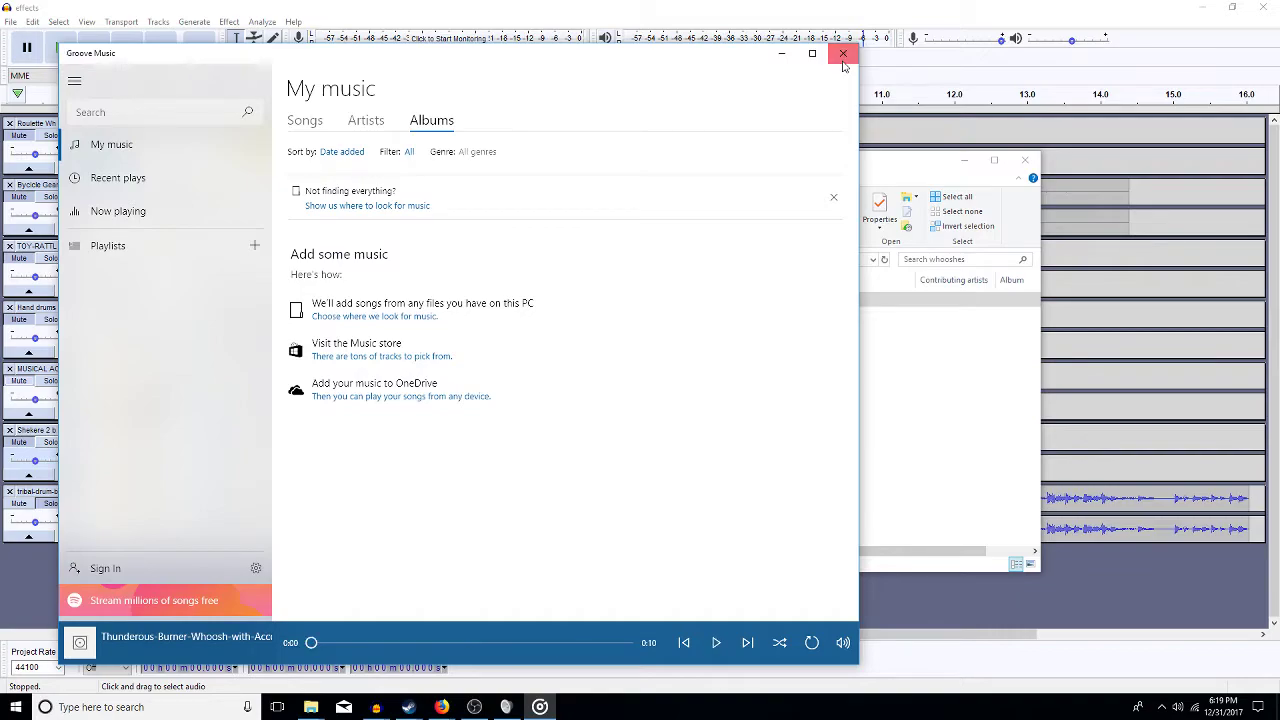
{"action": "left_click", "coordinate": [843, 58]}
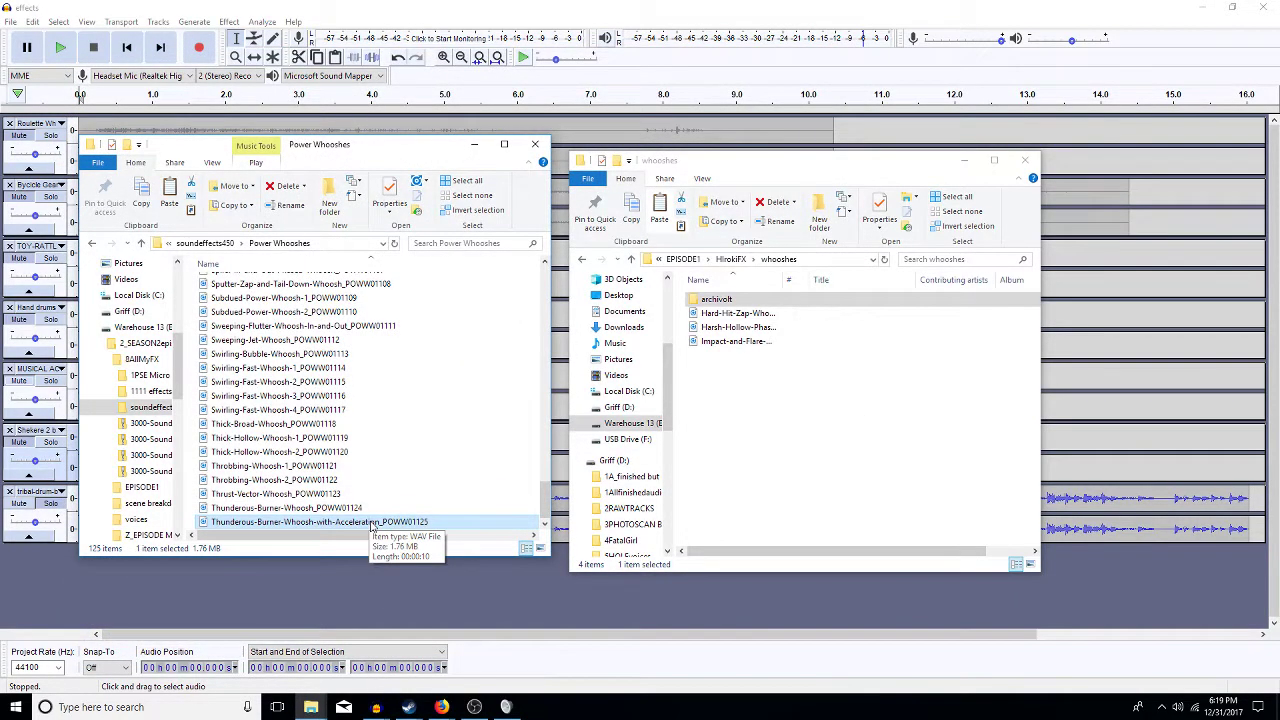
{"action": "right_click", "coordinate": [735, 302]}
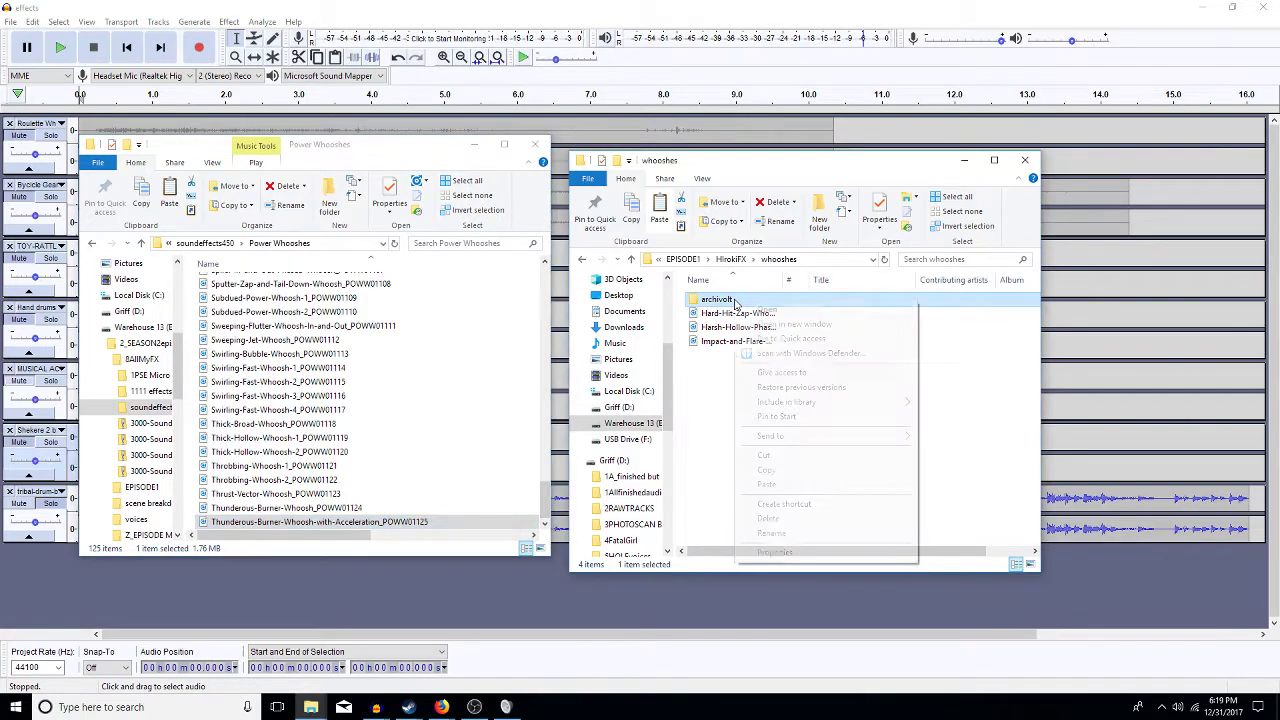
{"action": "left_click", "coordinate": [797, 486]}
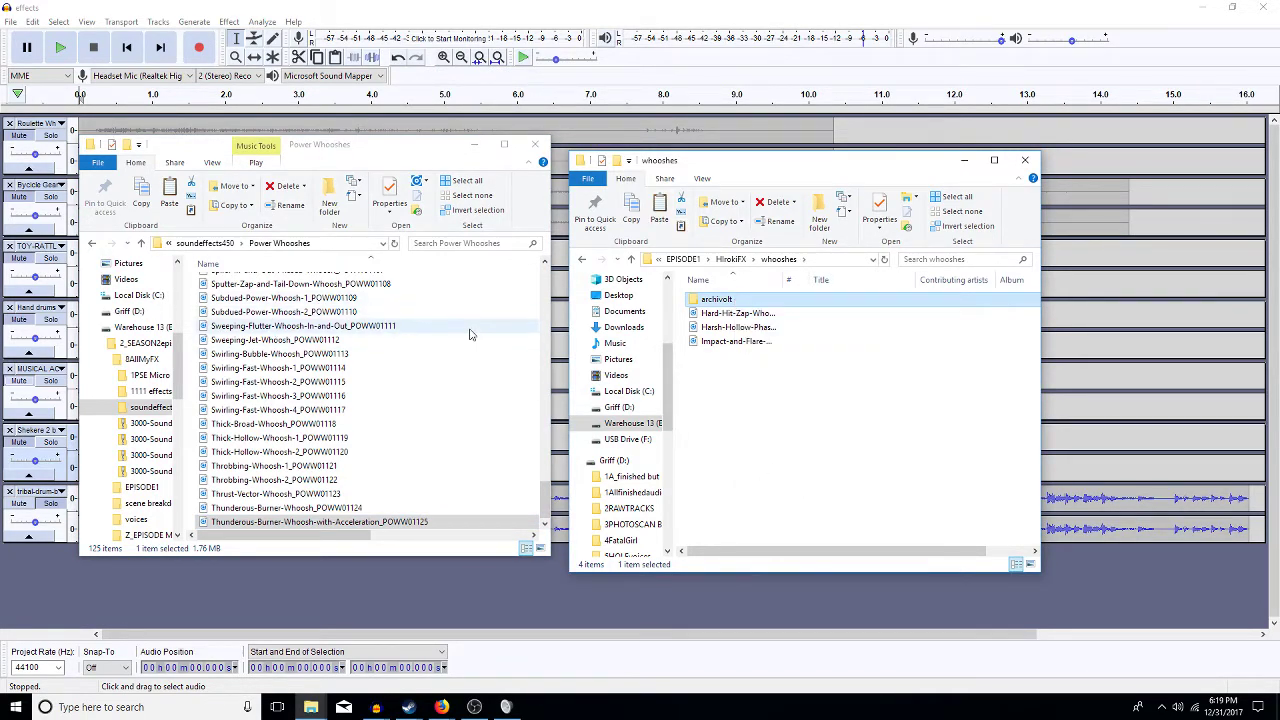
- Audition Sharp-Zap-Whoosh-1_POWW01098, close the player, and copy the sound into the archivolt folder
{"action": "left_click", "coordinate": [544, 285]}
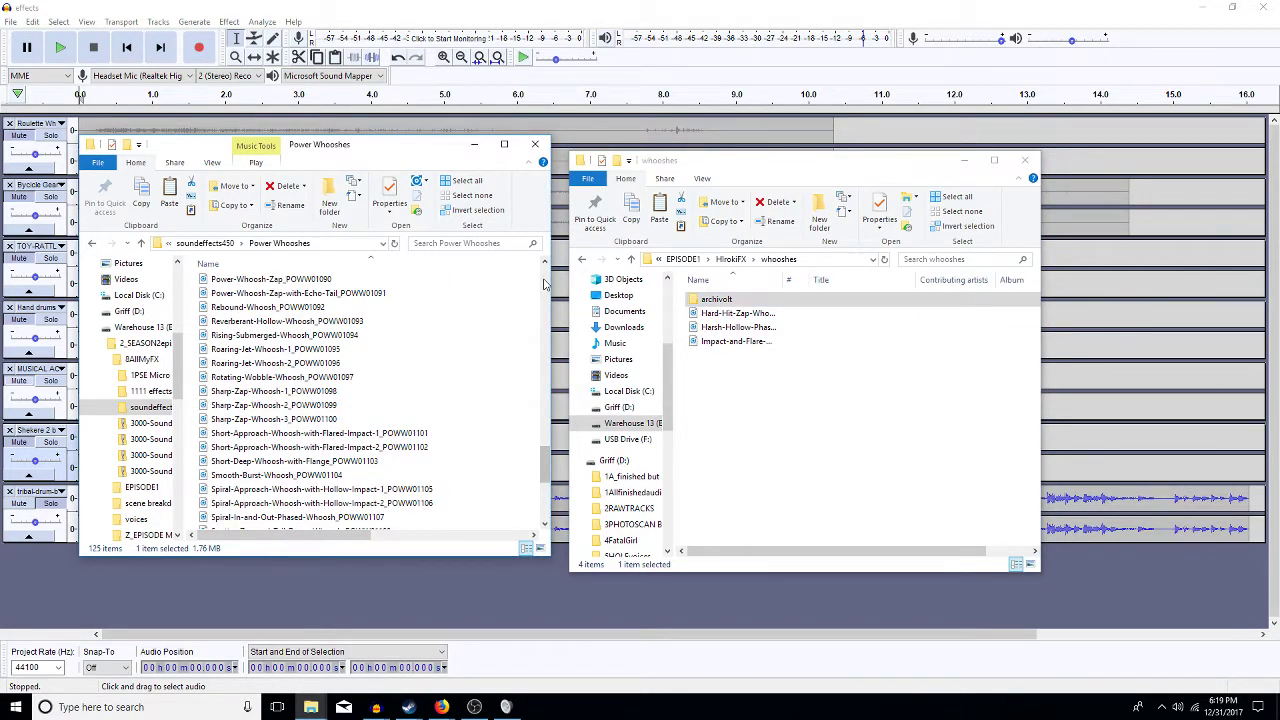
{"action": "double_click", "coordinate": [285, 393]}
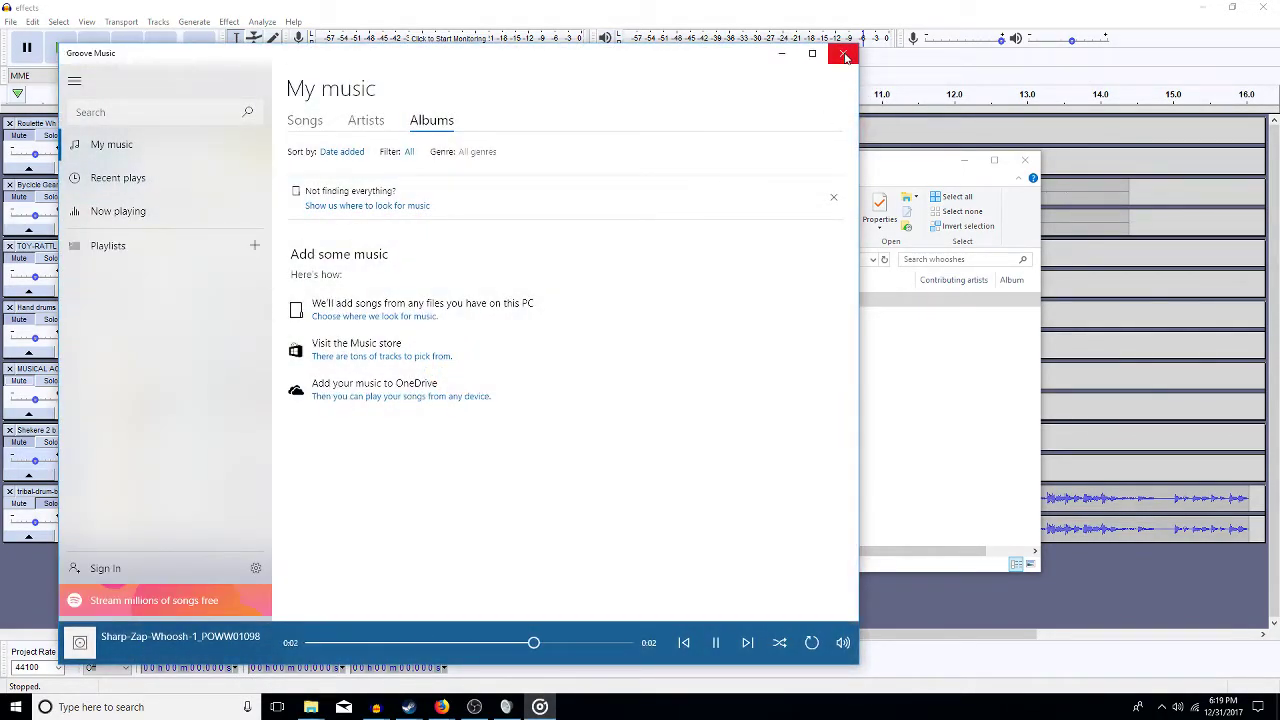
{"action": "left_click", "coordinate": [845, 55]}
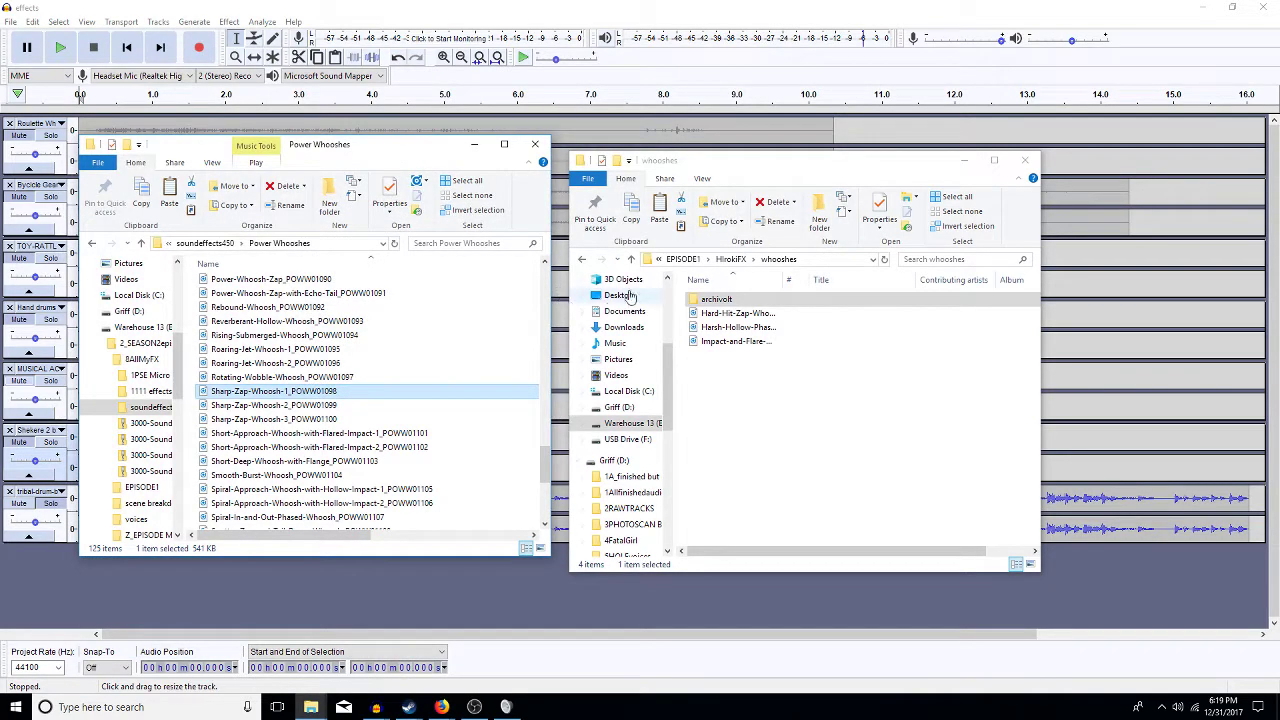
{"action": "right_click", "coordinate": [714, 305]}
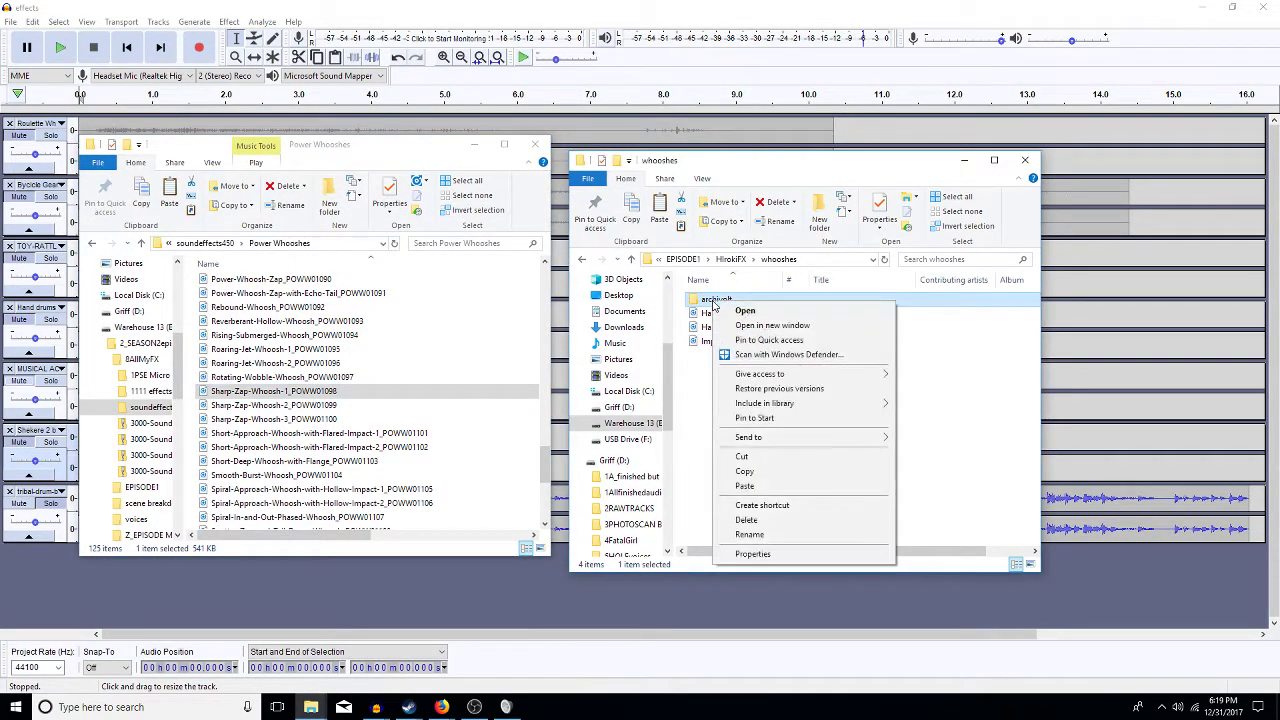
{"action": "left_click", "coordinate": [749, 489]}
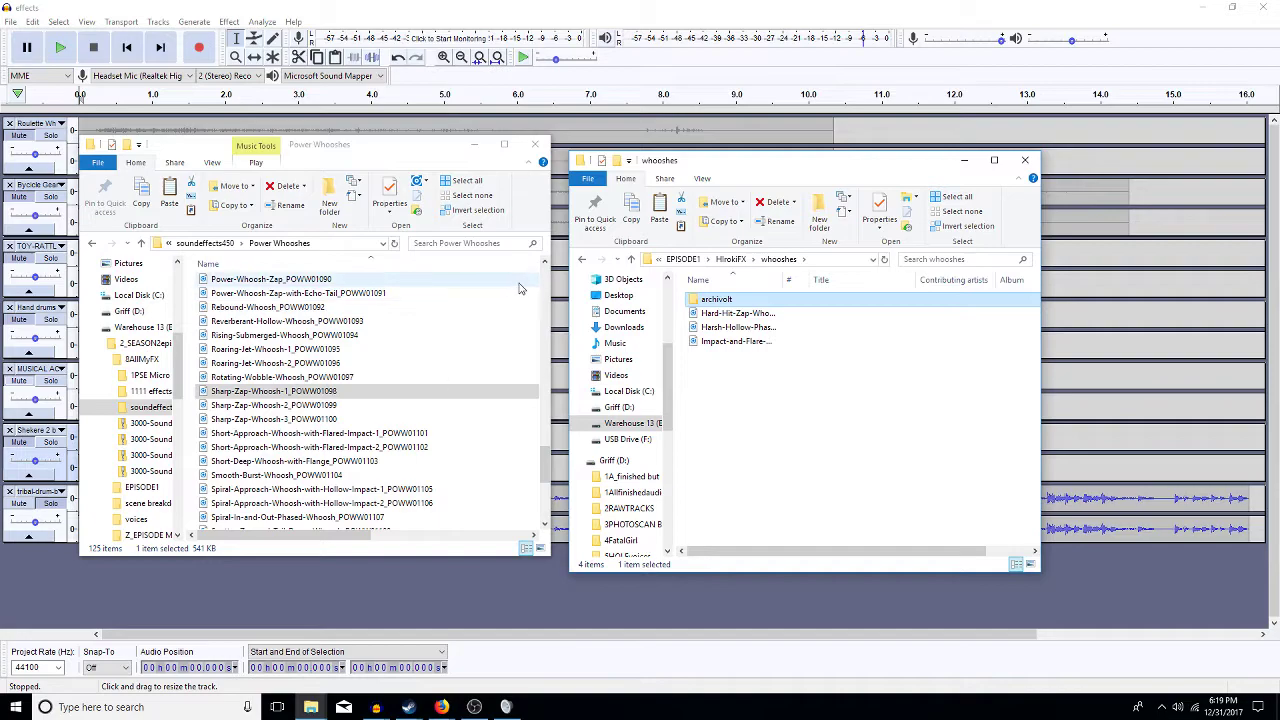
- Audition Power-Whoosh-Zap-with-Echo-Tail_POWW01091 and copy it into the archivolt folder
{"action": "double_click", "coordinate": [378, 292]}
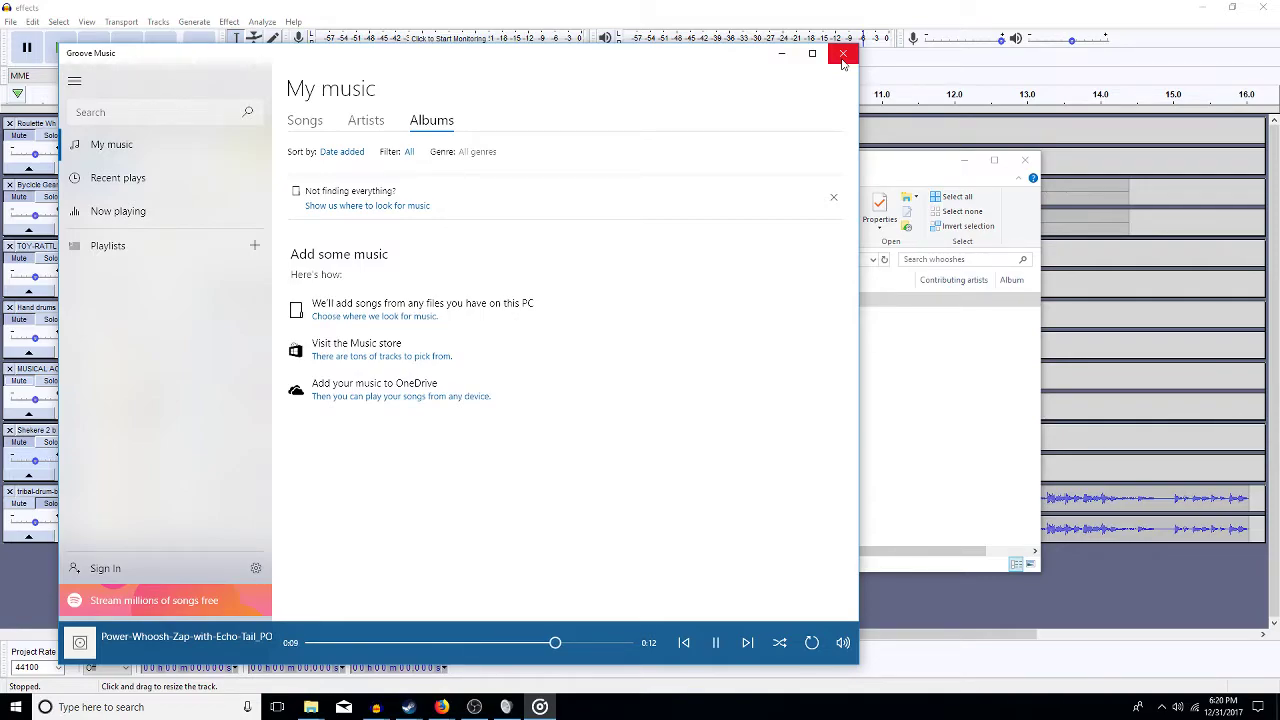
{"action": "left_click", "coordinate": [843, 55]}
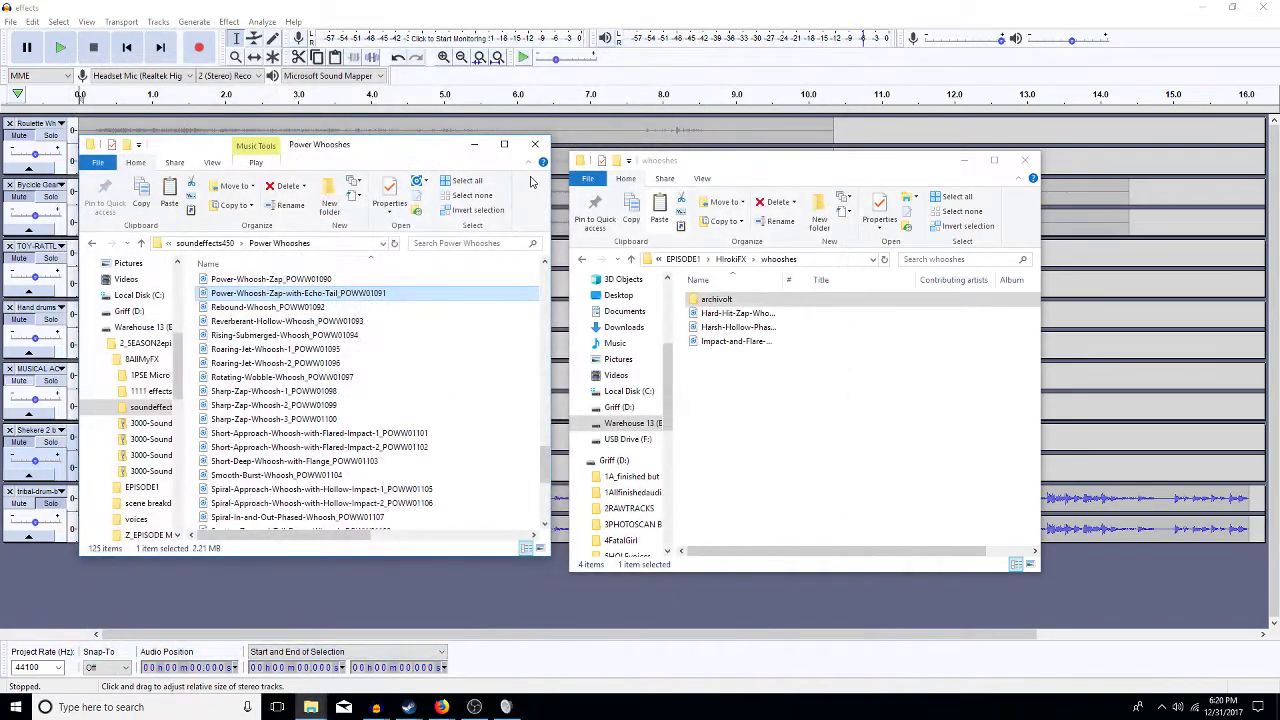
{"action": "right_click", "coordinate": [738, 300]}
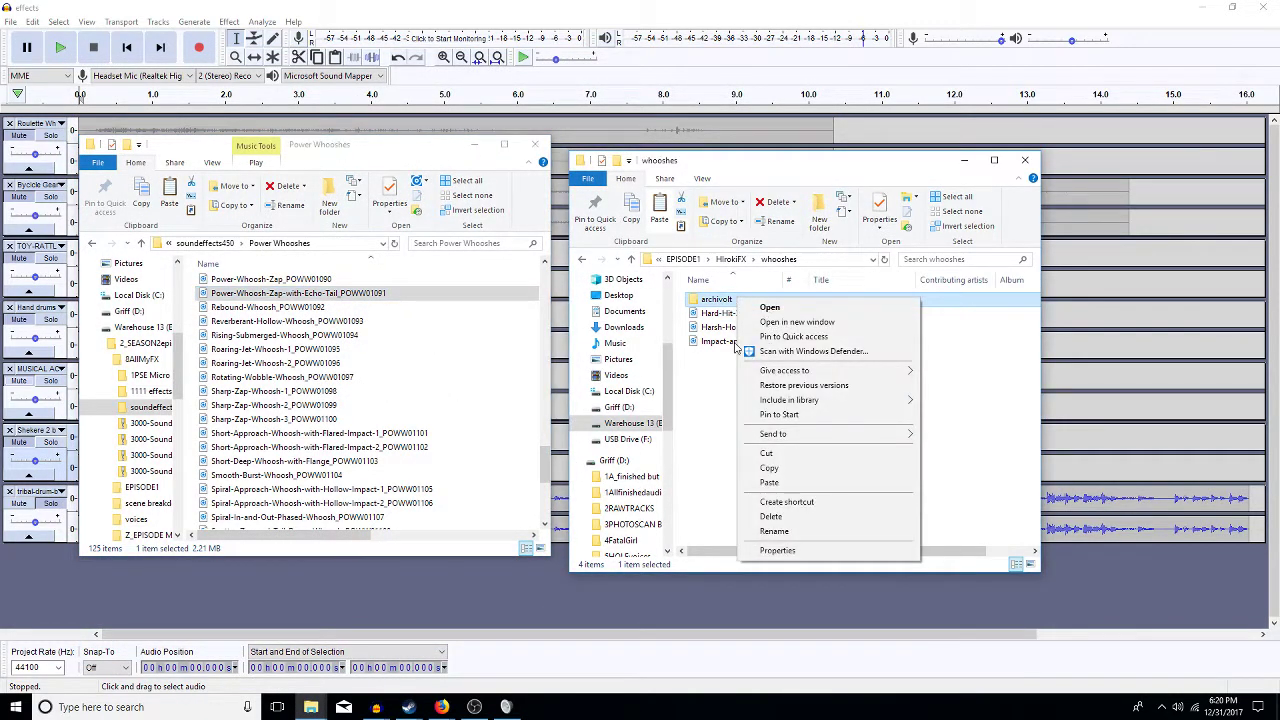
{"action": "left_click", "coordinate": [769, 483]}
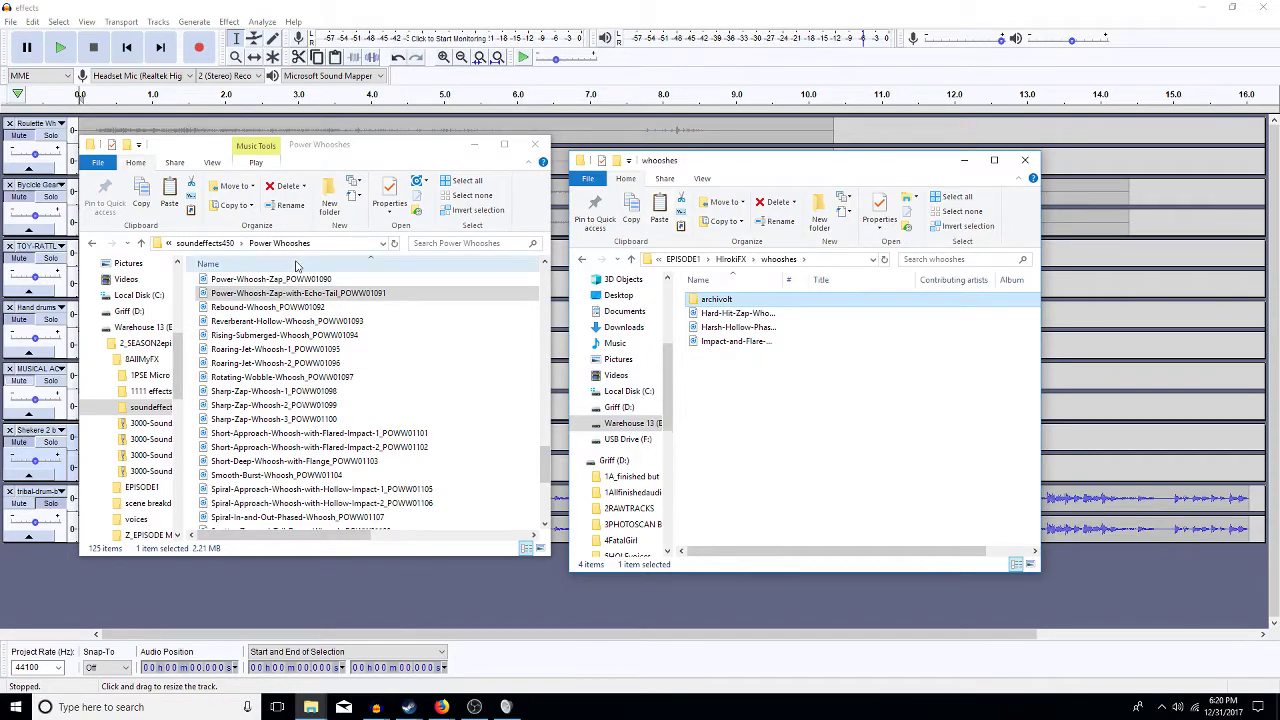
- Open the nested Dark Whooshes folder in soundeffects450 and widen its Name column to show full file names
{"action": "left_click", "coordinate": [205, 243]}
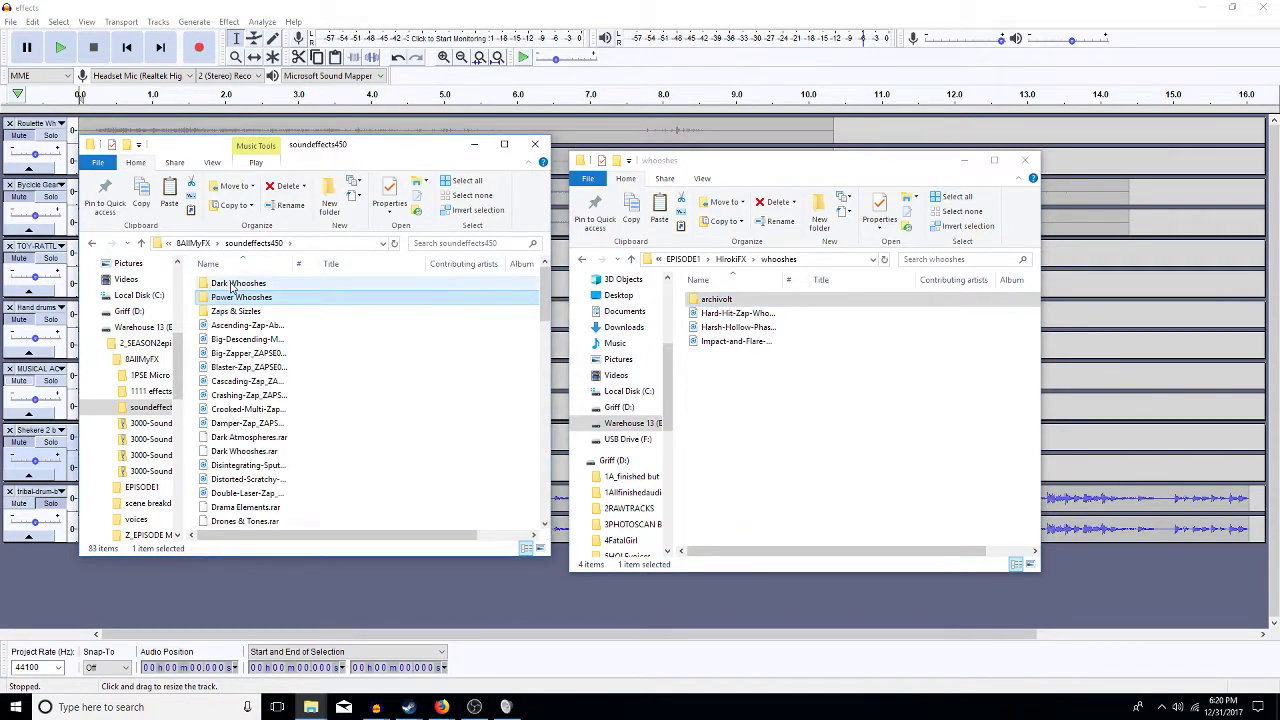
{"action": "double_click", "coordinate": [232, 284]}
{"action": "double_click", "coordinate": [243, 286]}
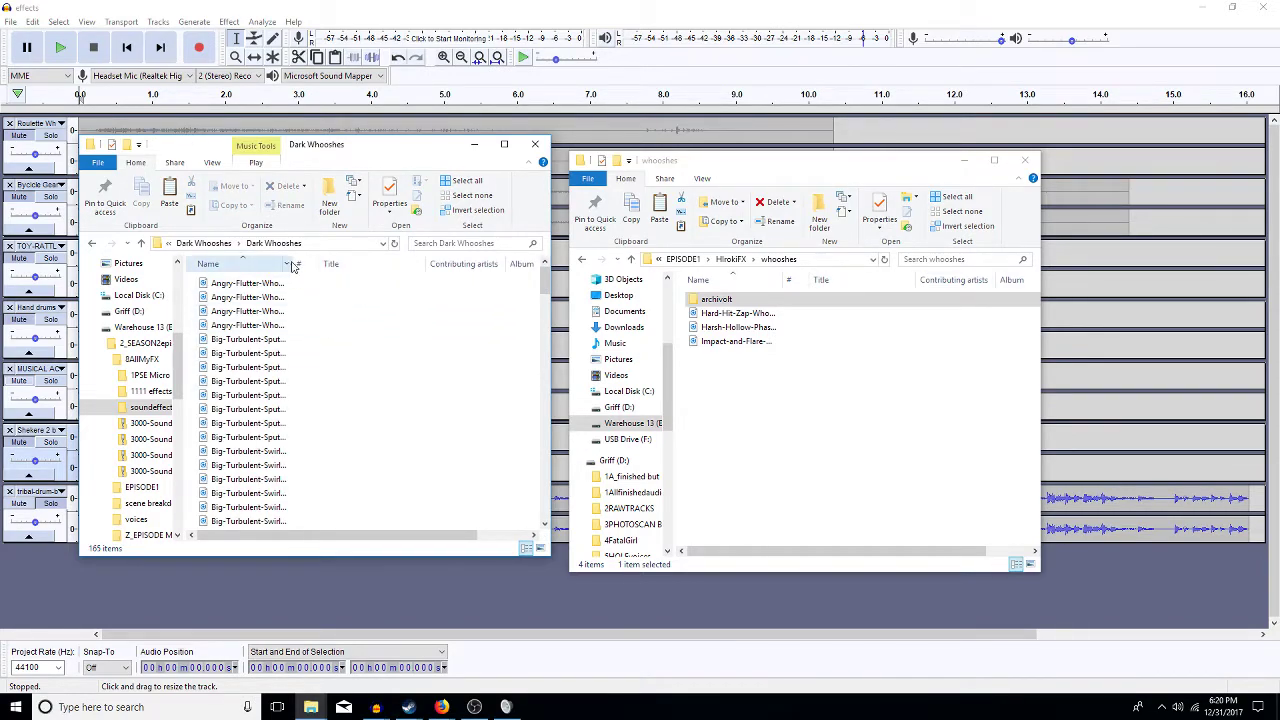
{"action": "left_click_drag", "start_coordinate": [291, 263], "coordinate": [475, 290]}
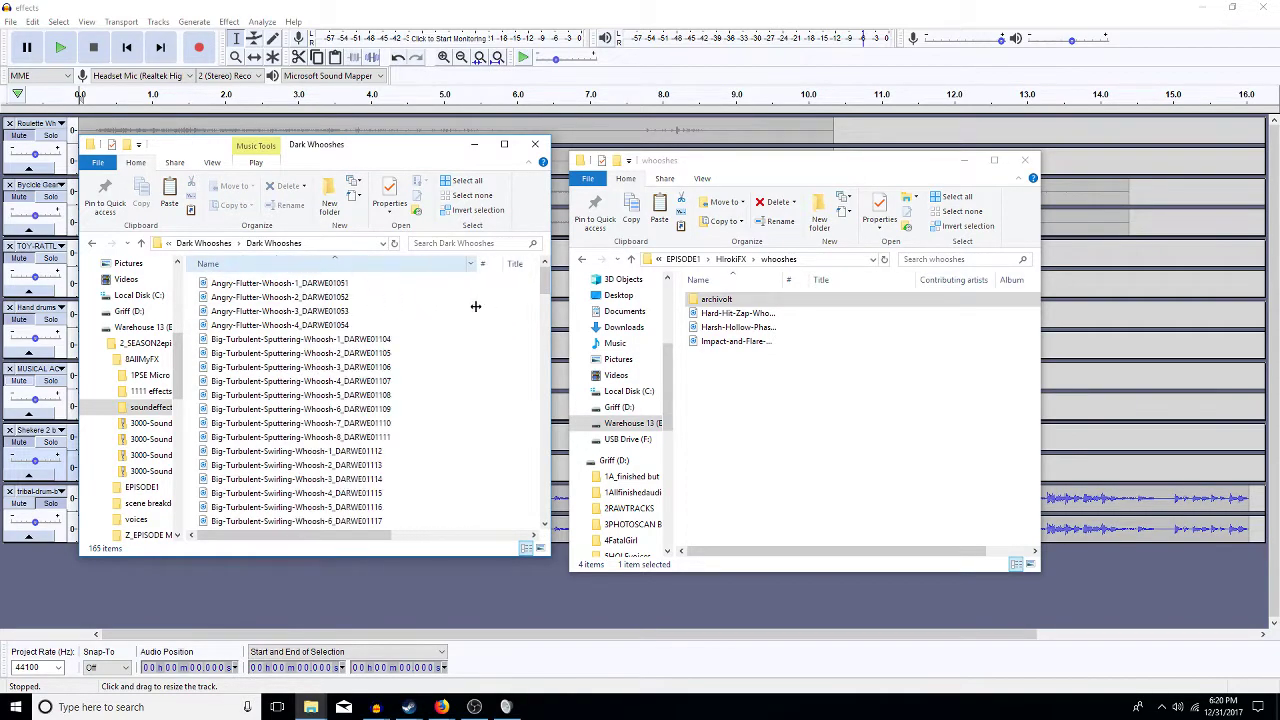
- Audition Big-Turbulent-Sputtering-Whoosh-1_DARWE01104 and Angry-Flutter-Whoosh-4_DARWE01054 in turn, closing the player after each
{"action": "double_click", "coordinate": [305, 339]}
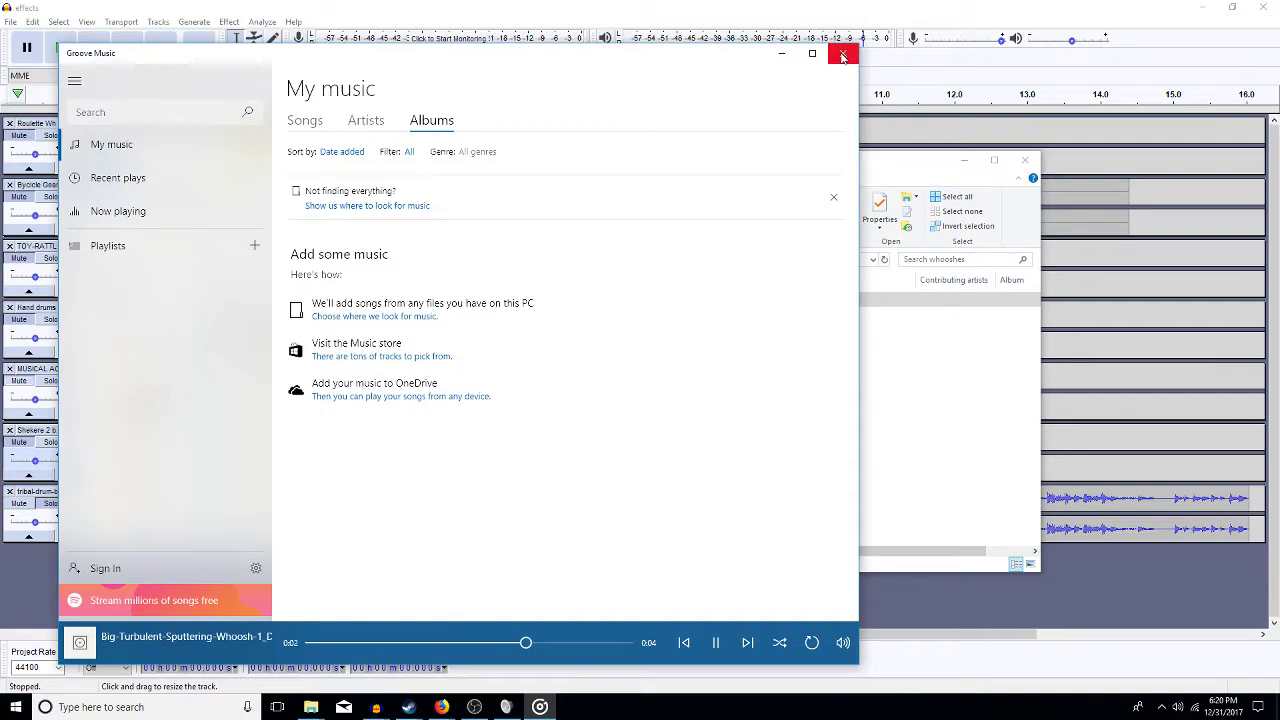
{"action": "left_click", "coordinate": [843, 56]}
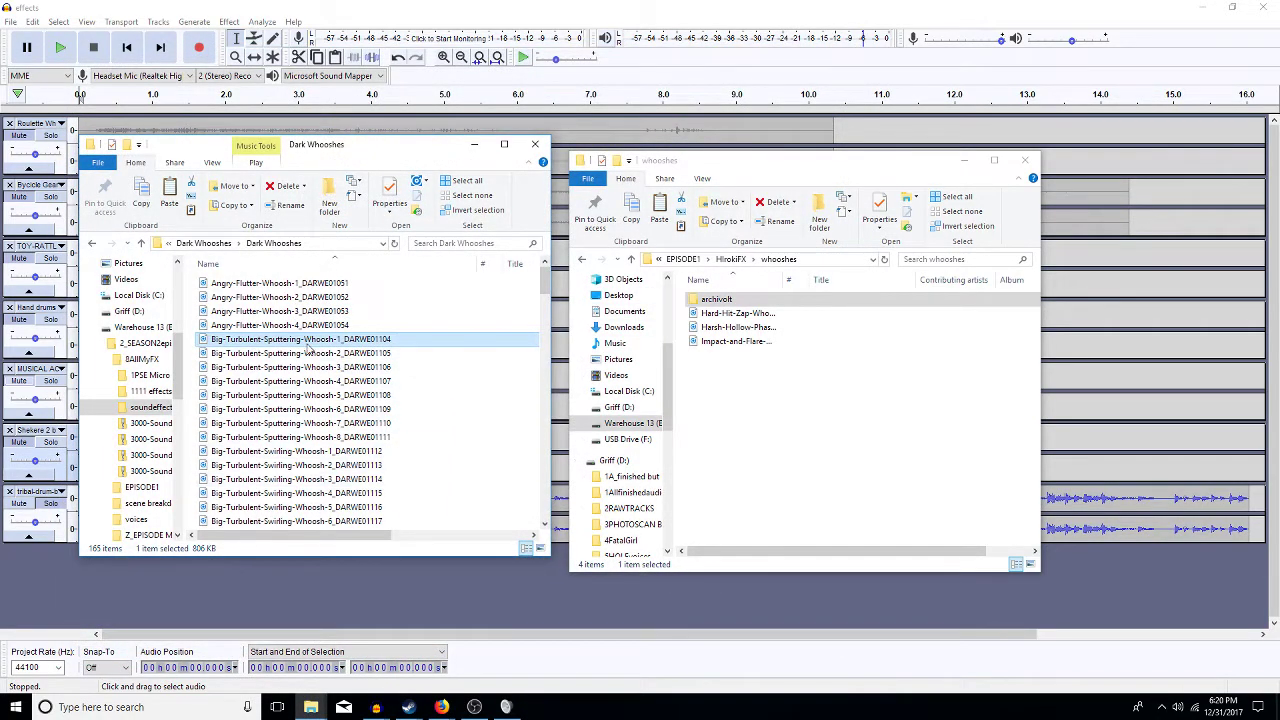
{"action": "double_click", "coordinate": [297, 325]}
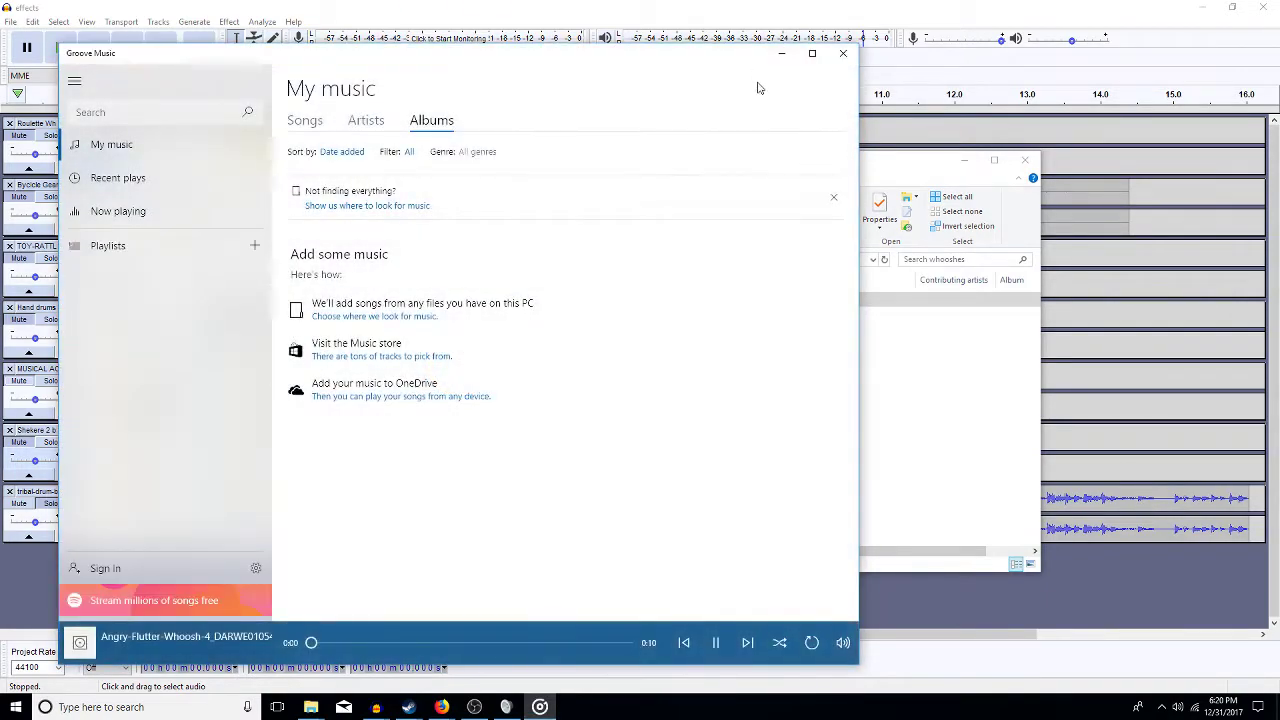
{"action": "left_click", "coordinate": [842, 55]}
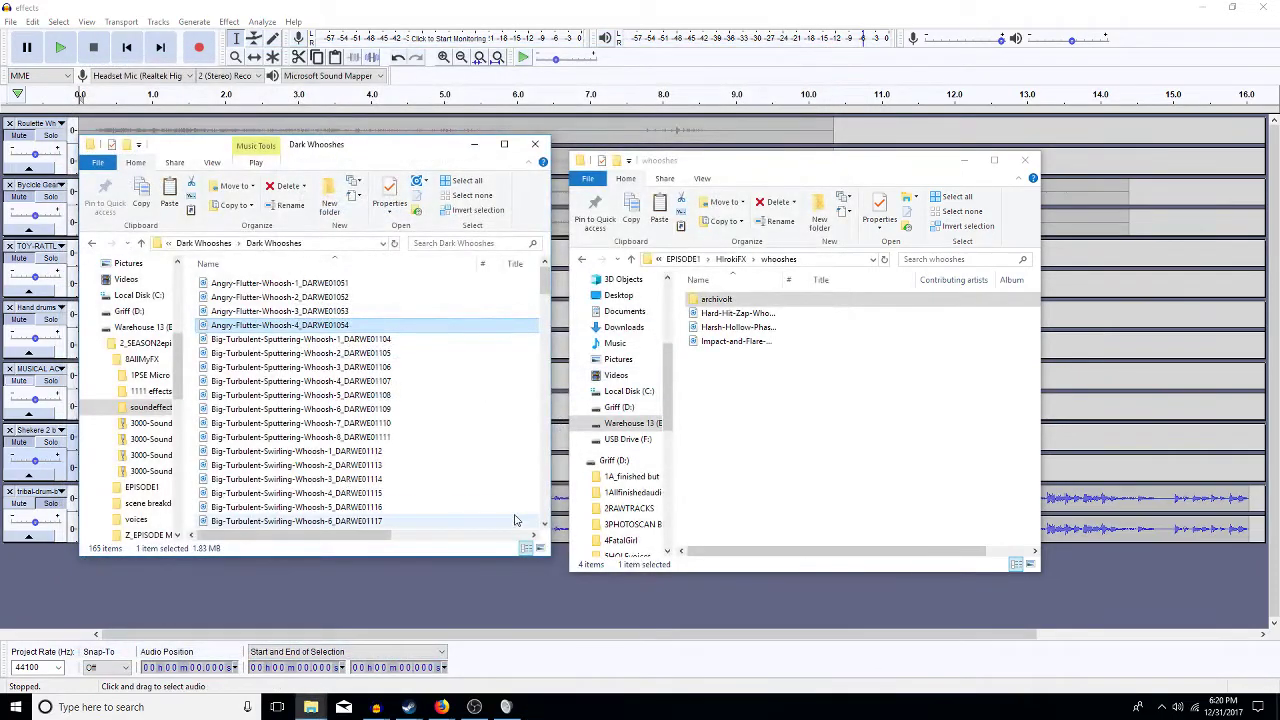
- Audition Building-Eerie-Whoosh_DARWE01001, close the player, and copy the file into the archivolt folder
{"action": "scroll", "coordinate": [540, 510], "scroll_direction": "down", "scroll_amount": 6}
{"action": "double_click", "coordinate": [271, 407]}
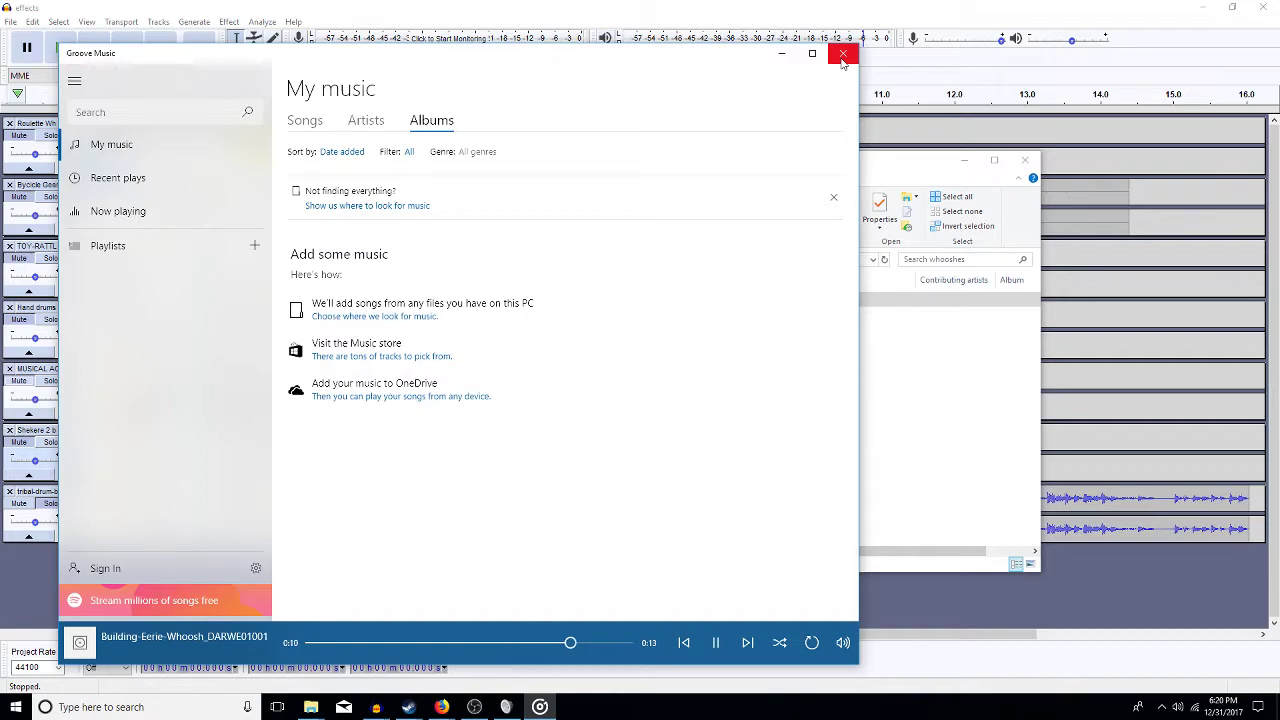
{"action": "left_click", "coordinate": [843, 57]}
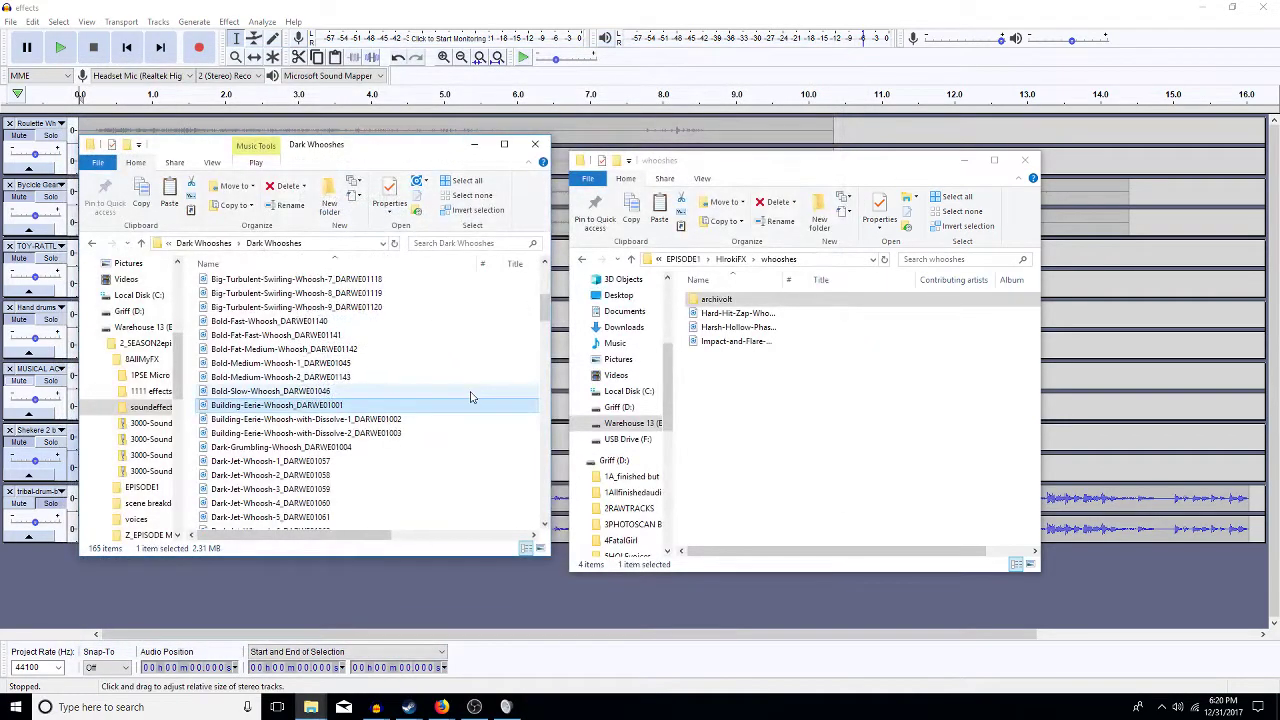
{"action": "right_click", "coordinate": [714, 300]}
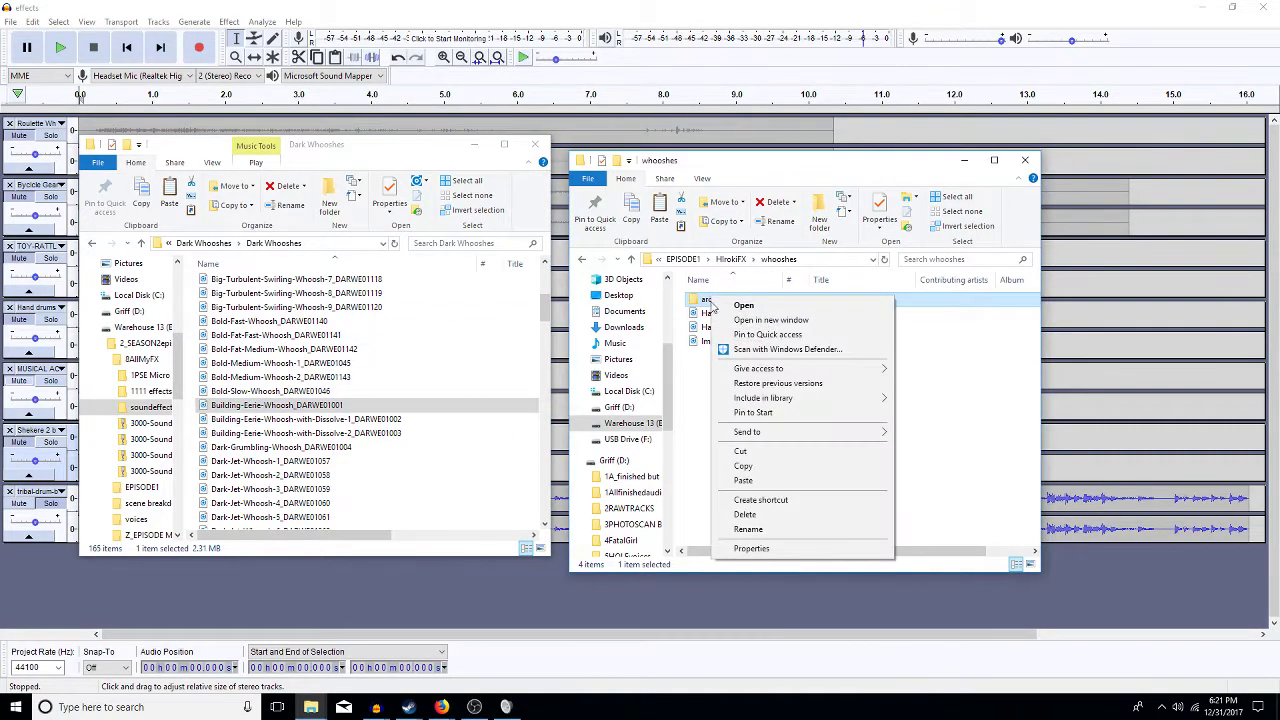
{"action": "left_click", "coordinate": [745, 480]}
- Audition Dark-Grumbling-Whoosh_DARWE01004 and copy it into the archivolt folder
{"action": "double_click", "coordinate": [324, 448]}
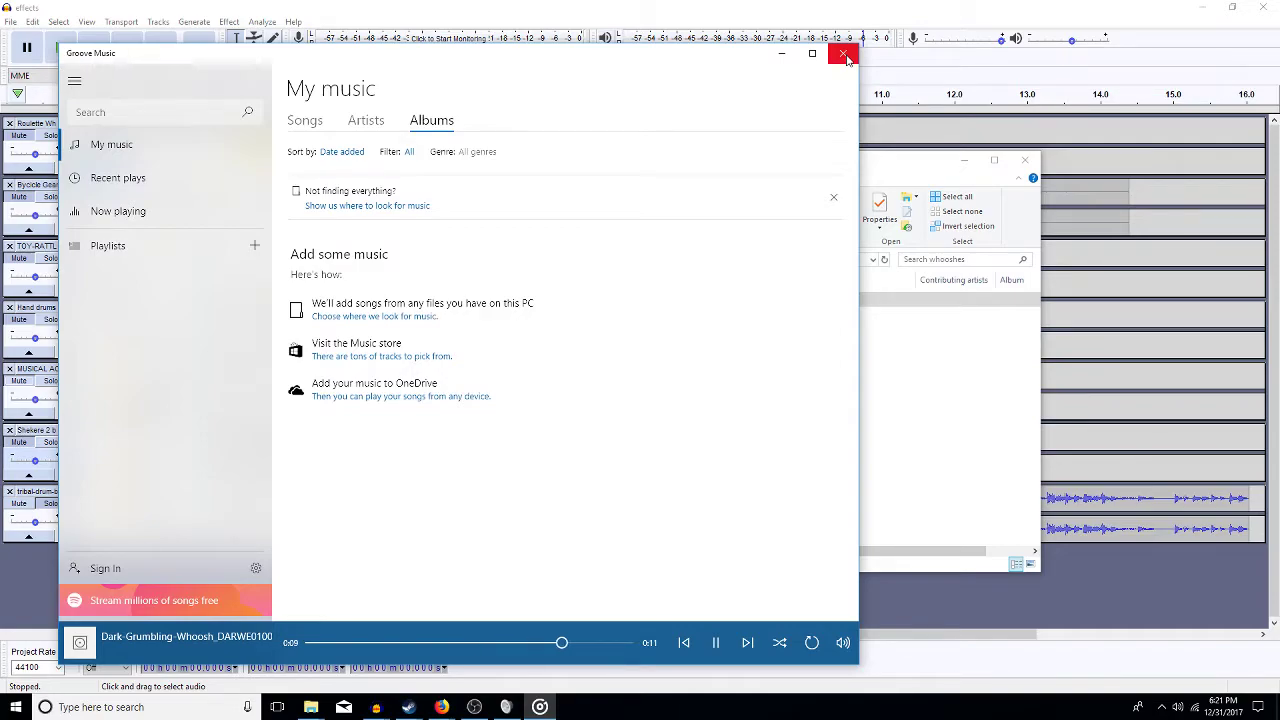
{"action": "left_click", "coordinate": [845, 55]}
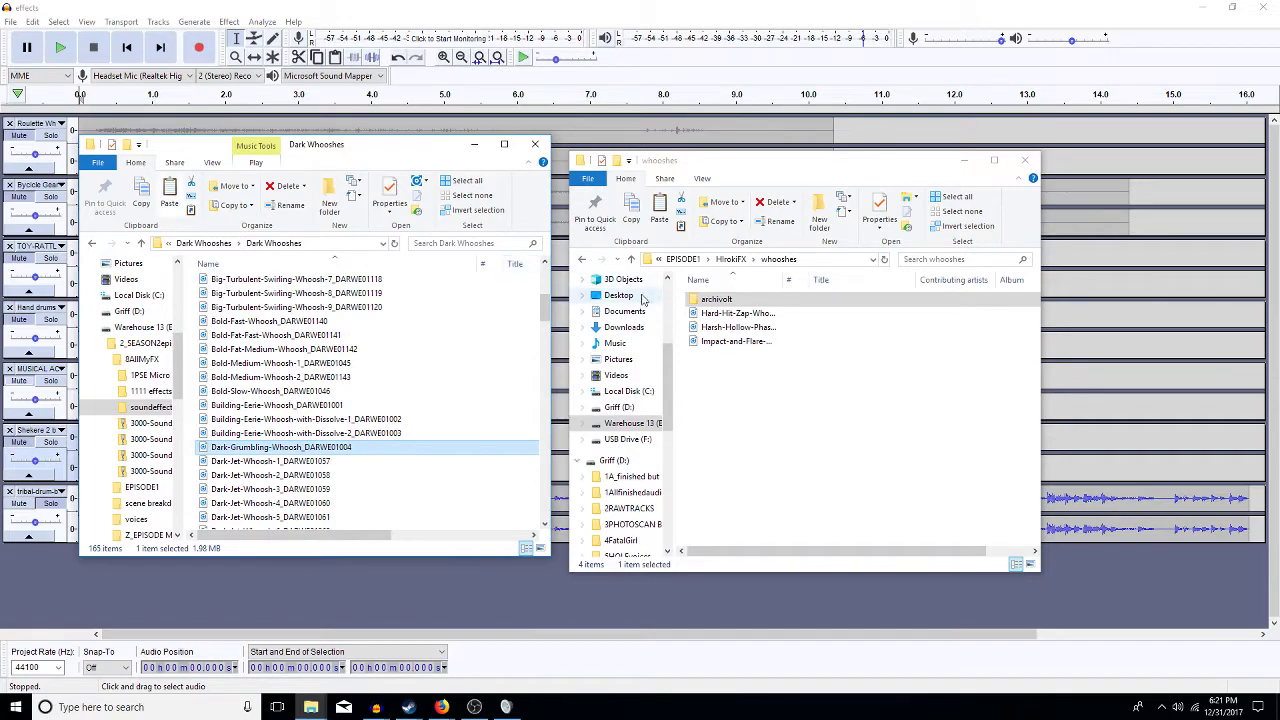
{"action": "right_click", "coordinate": [708, 303]}
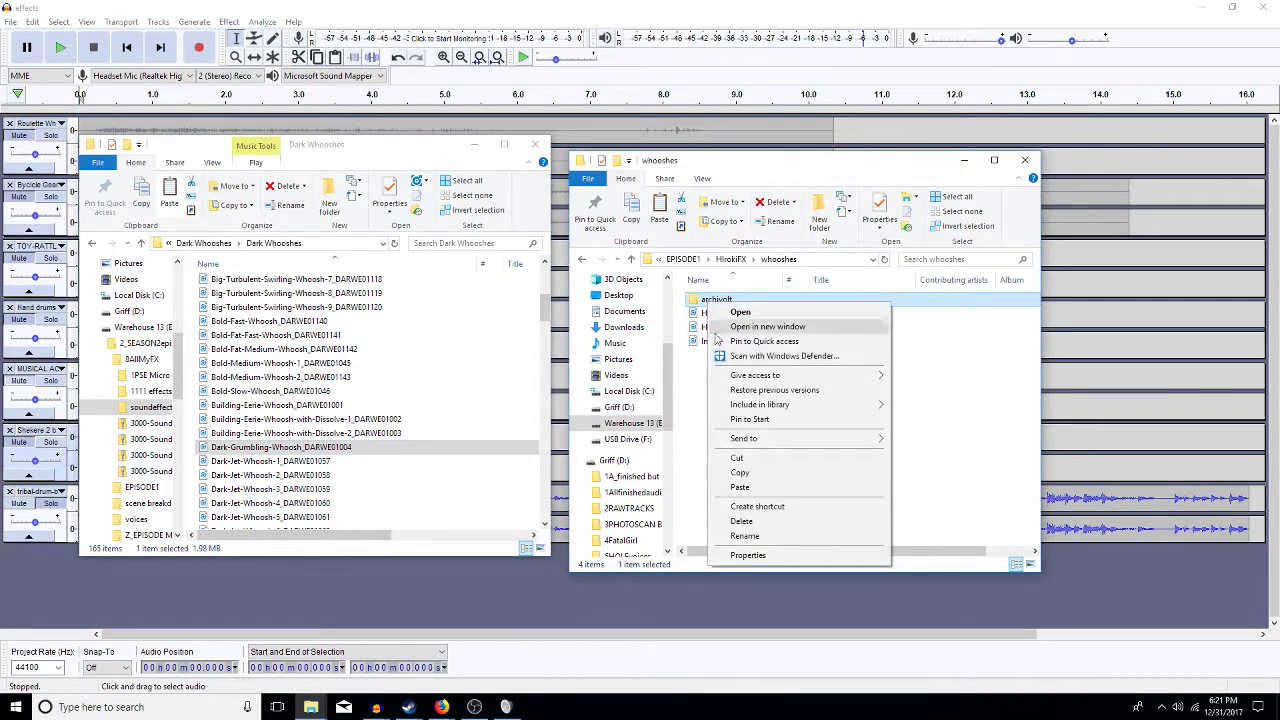
{"action": "left_click", "coordinate": [742, 487]}
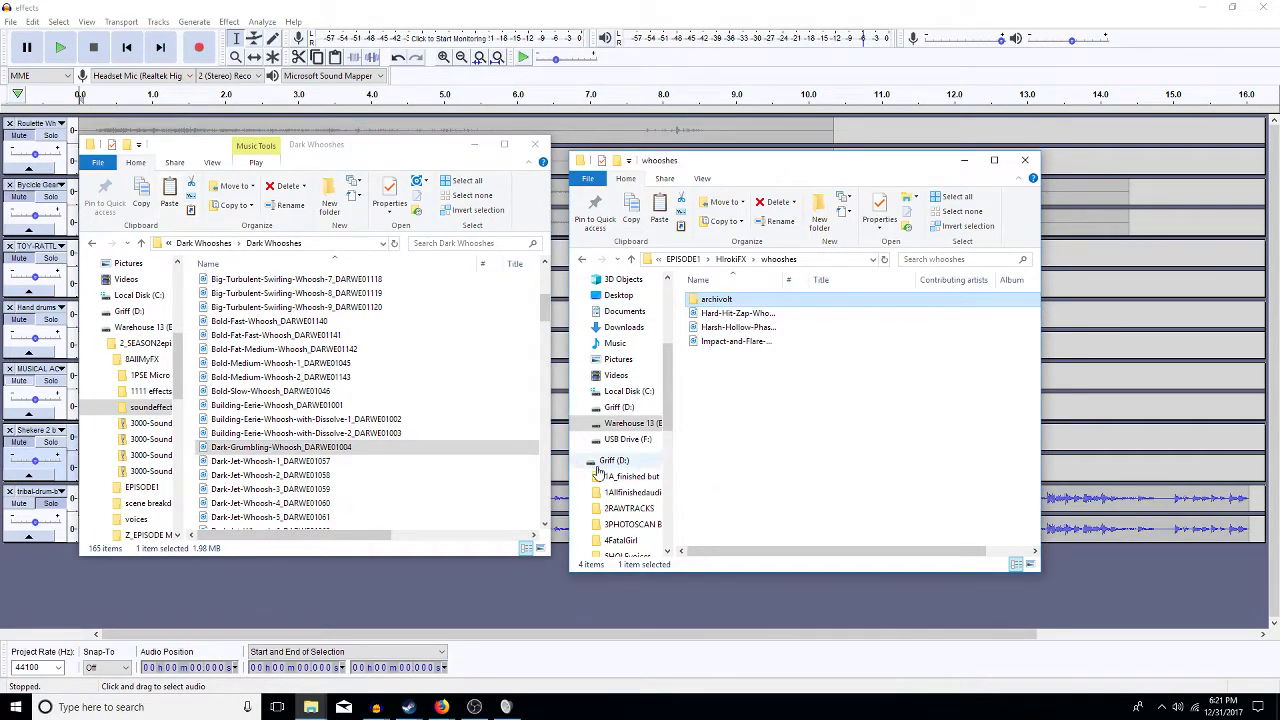
- Find Eerie-Wailing-Whoosh_DARWE01006 in the Dark Whooshes folder and audition it
{"action": "left_click", "coordinate": [547, 511]}
{"action": "scroll", "coordinate": [547, 511], "scroll_direction": "down", "scroll_amount": 1}
{"action": "scroll", "coordinate": [547, 511], "scroll_direction": "down", "scroll_amount": 5}
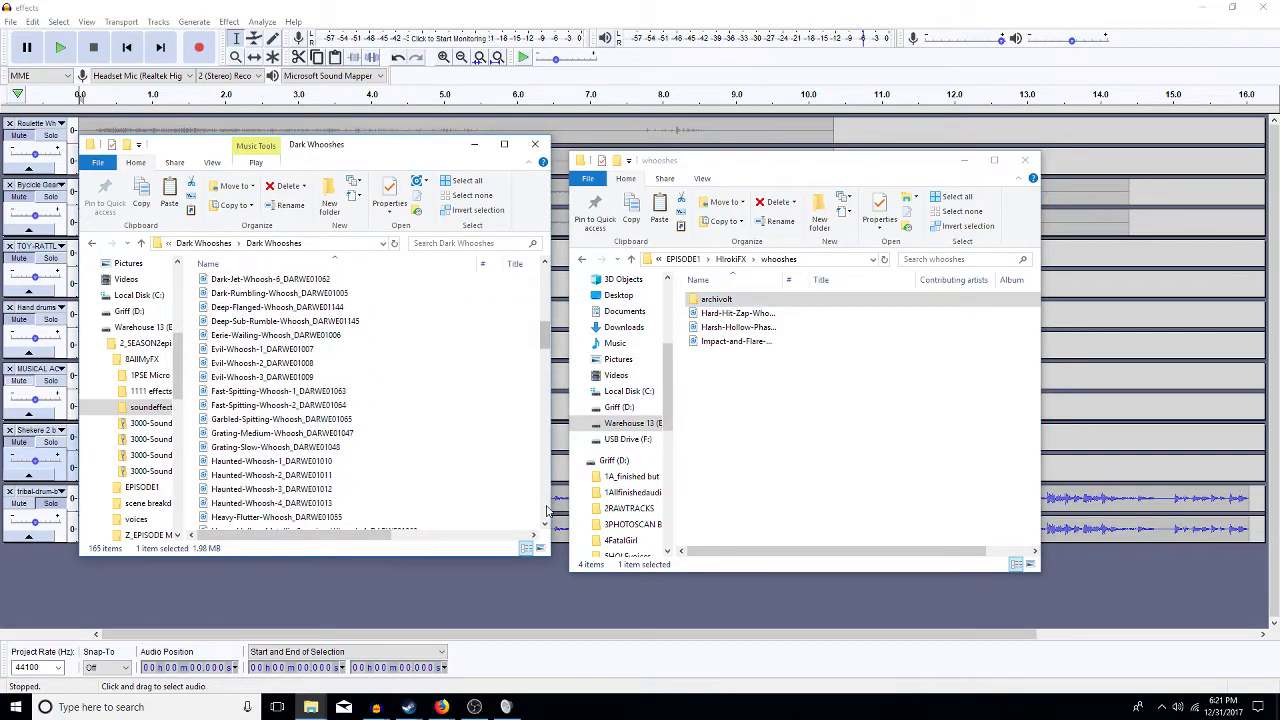
{"action": "double_click", "coordinate": [262, 335]}
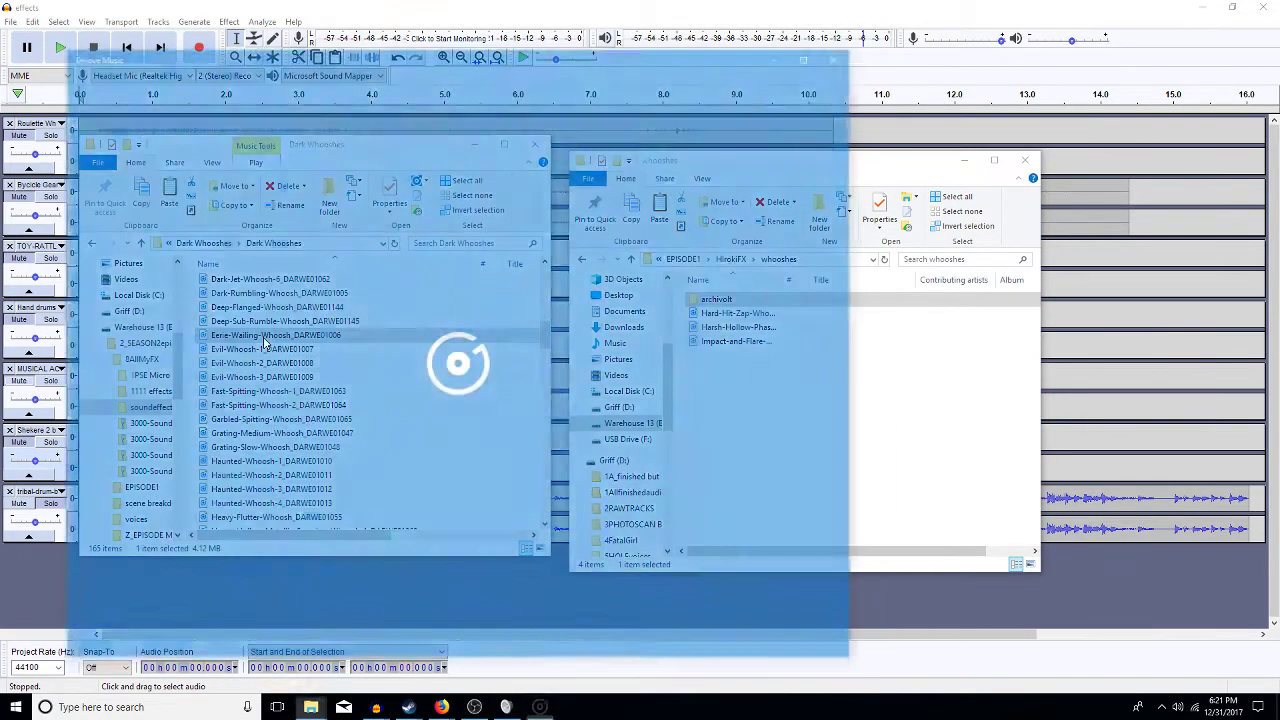
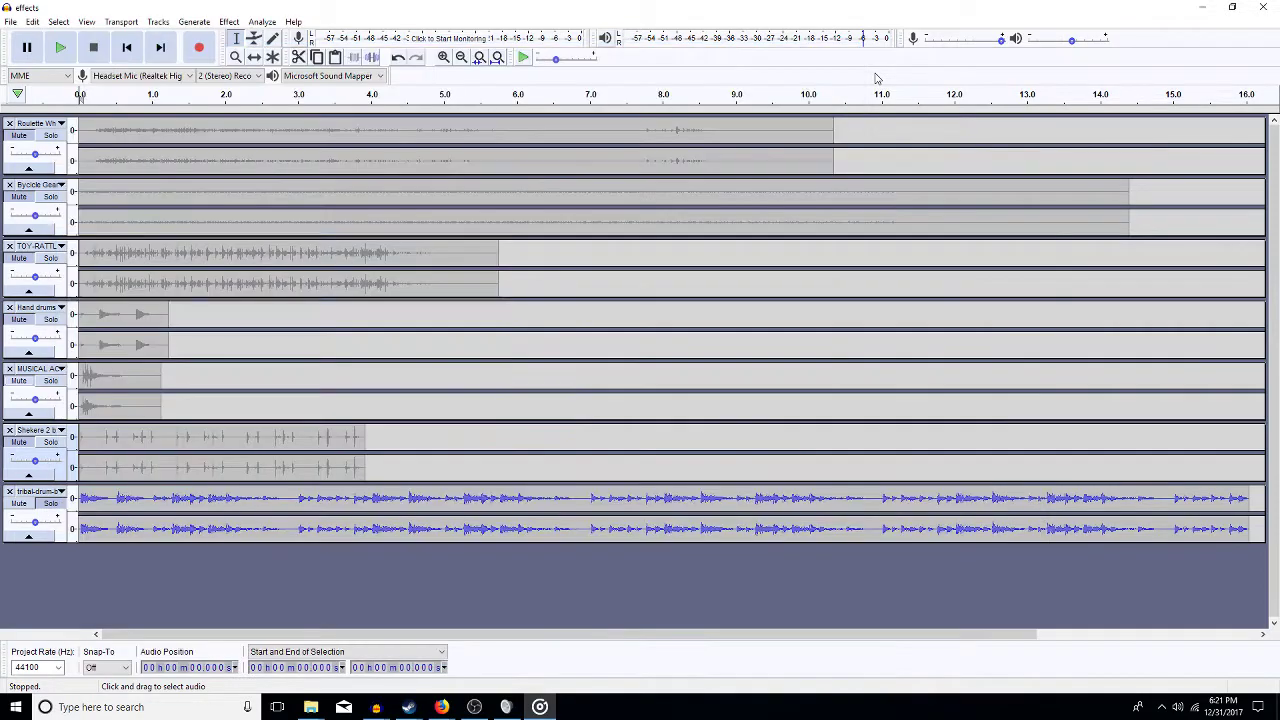
{"action": "left_click", "coordinate": [875, 78]}
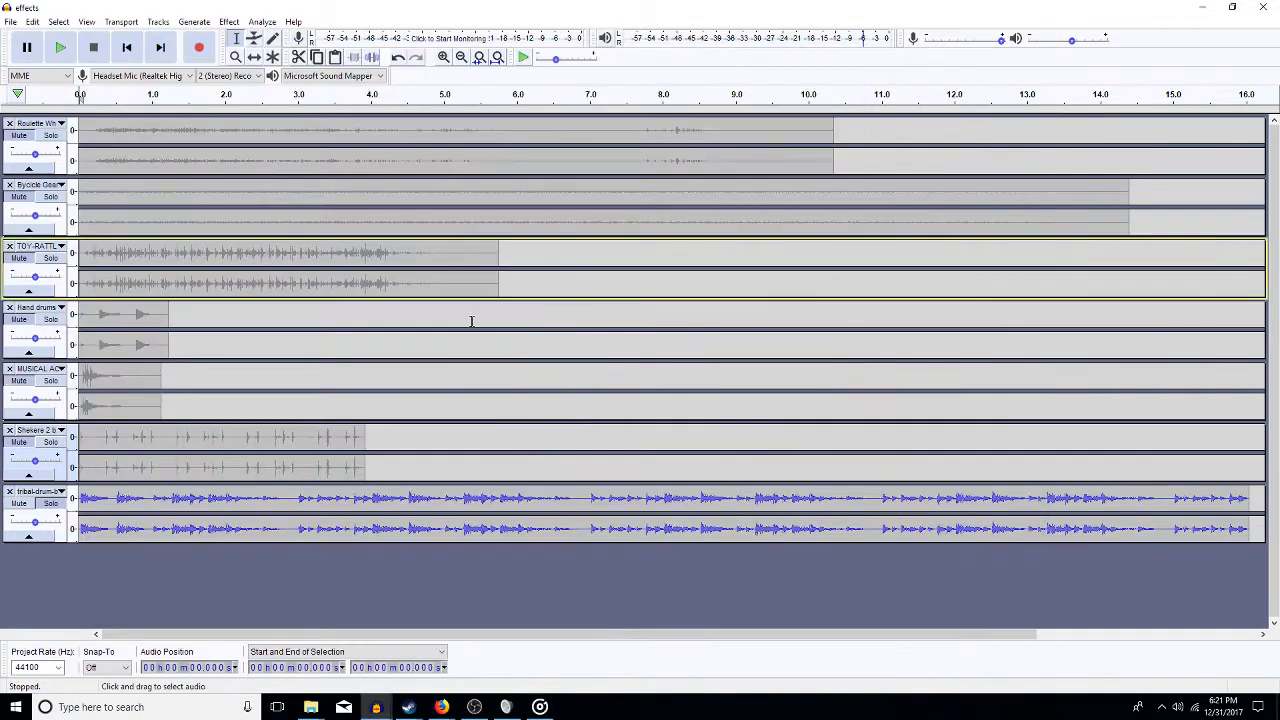
- Return to the Dark Whooshes folder and copy Eerie-Wailing-Whoosh_DARWE01006 into the archivolt folder
{"action": "left_click", "coordinate": [311, 707]}
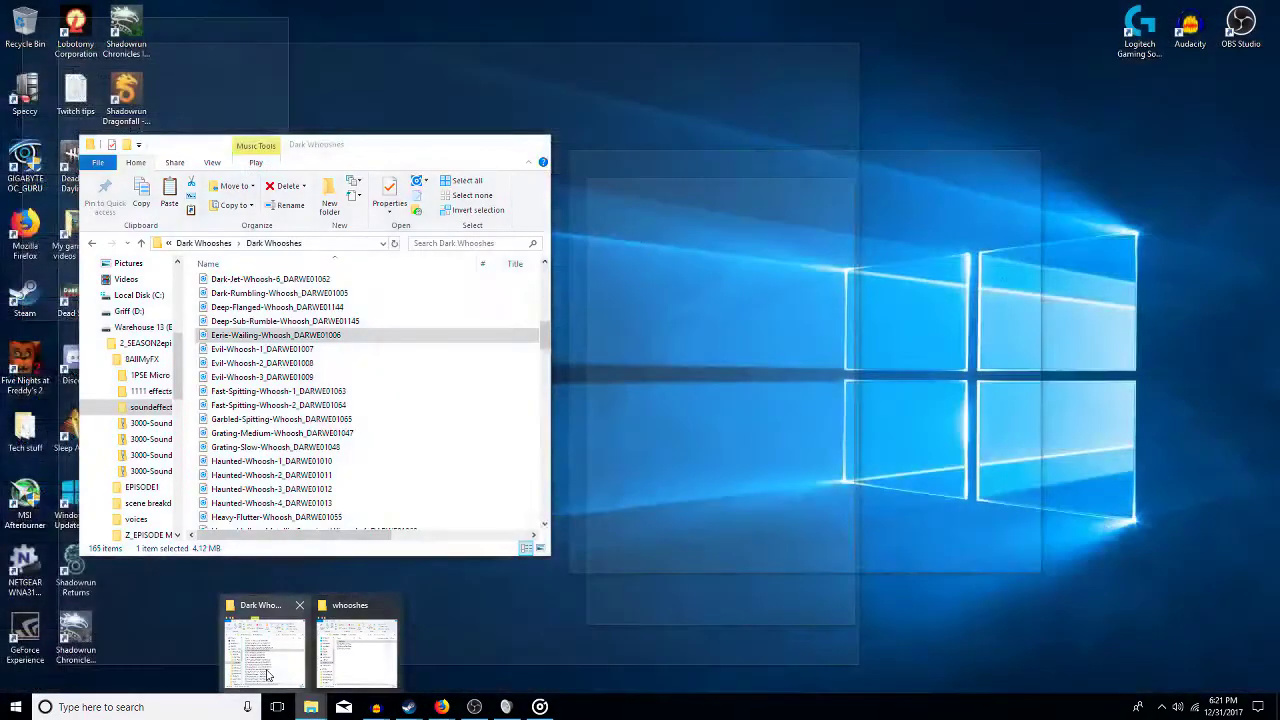
{"action": "left_click", "coordinate": [267, 675]}
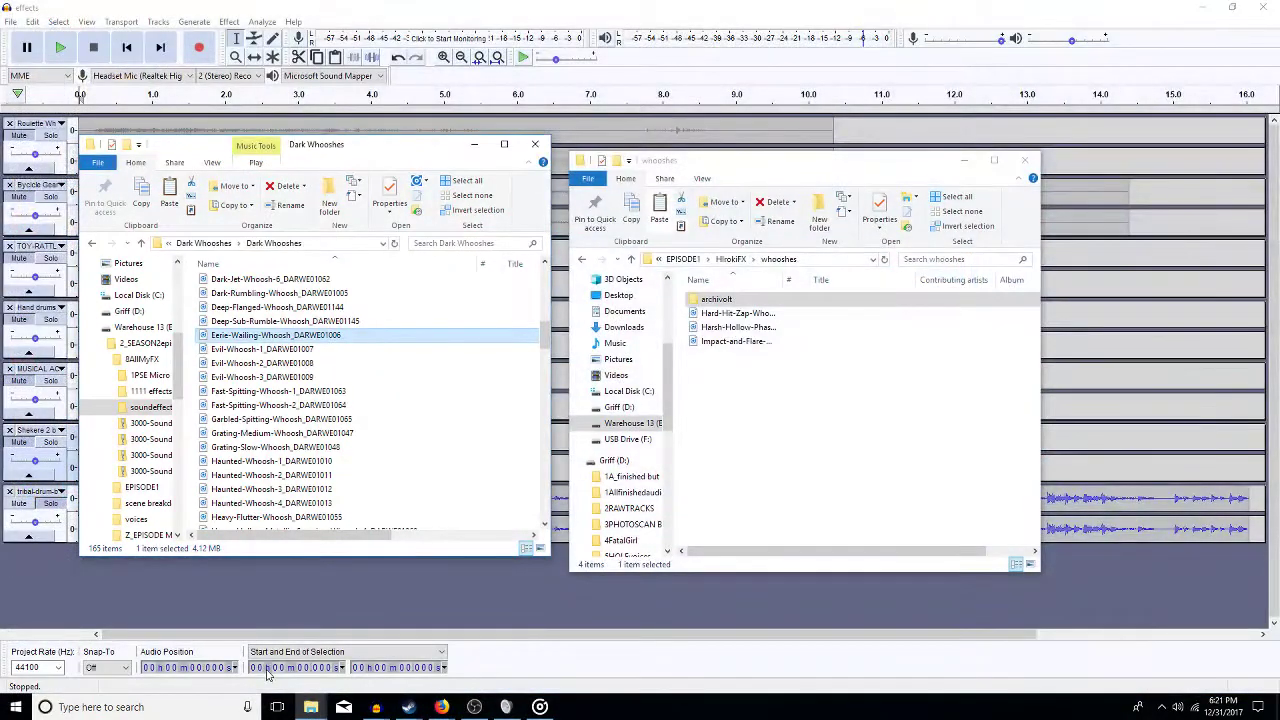
{"action": "right_click", "coordinate": [298, 340]}
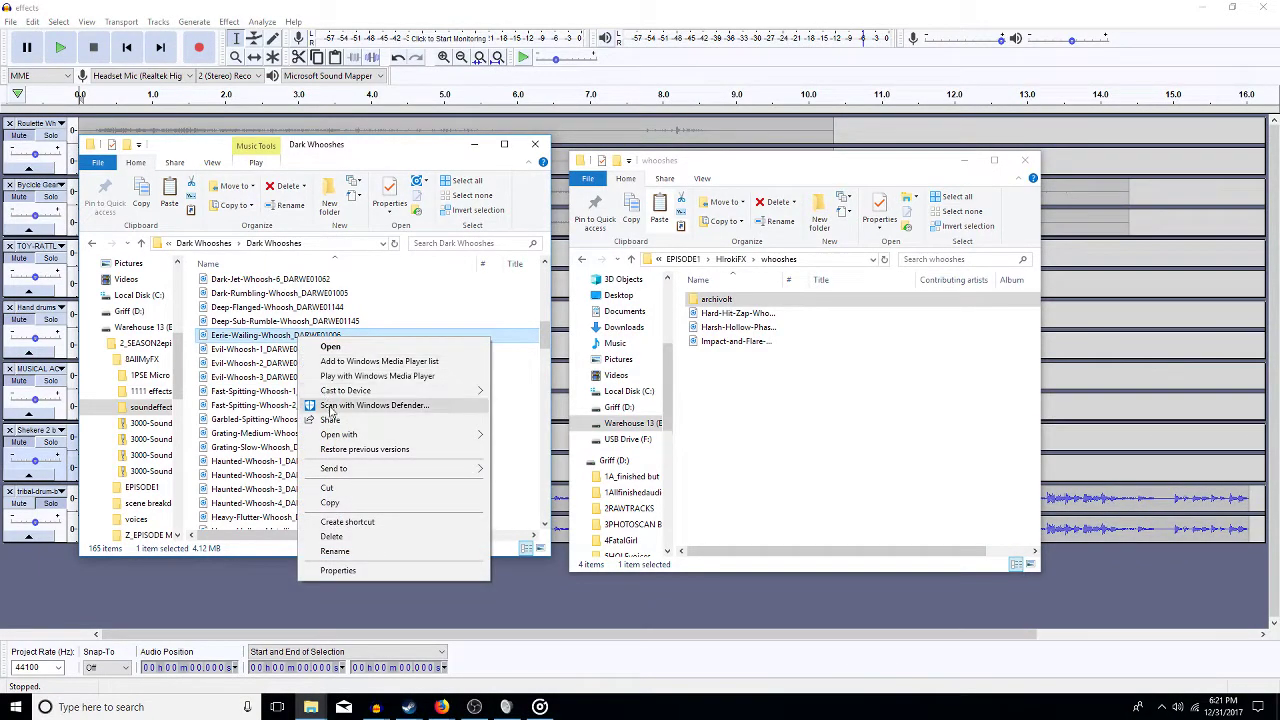
{"action": "left_click", "coordinate": [346, 503]}
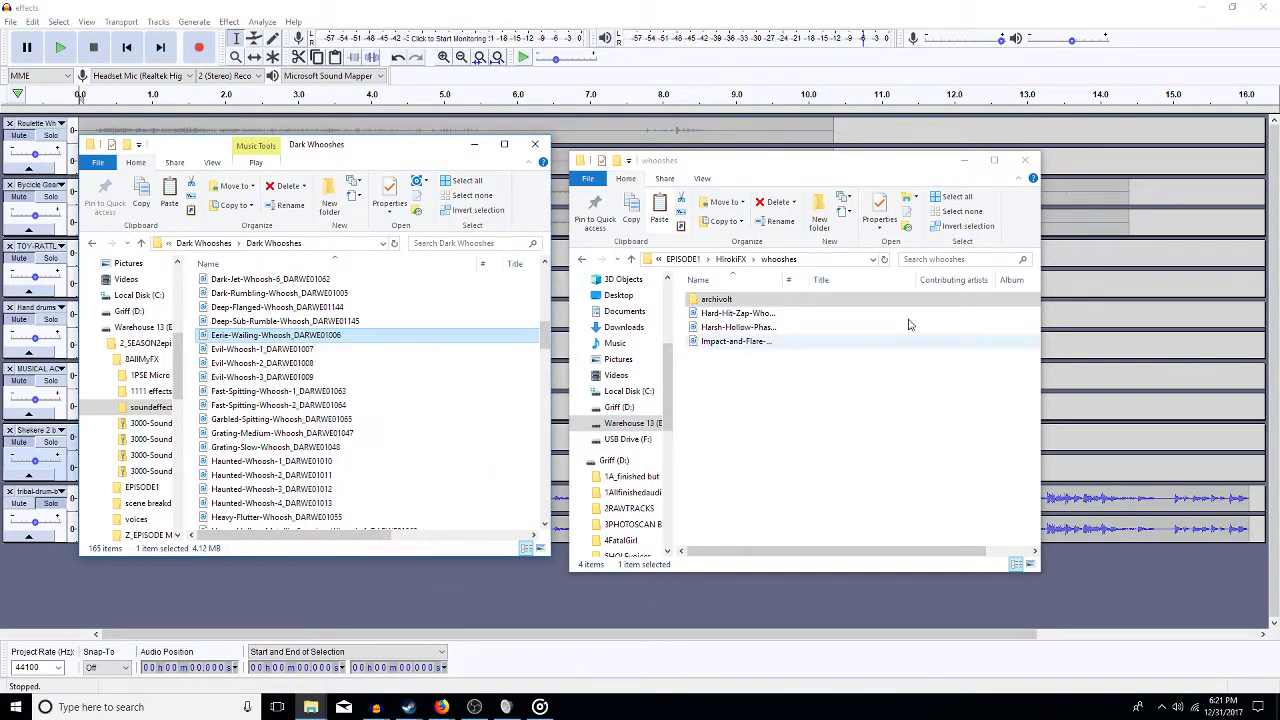
{"action": "right_click", "coordinate": [750, 300]}
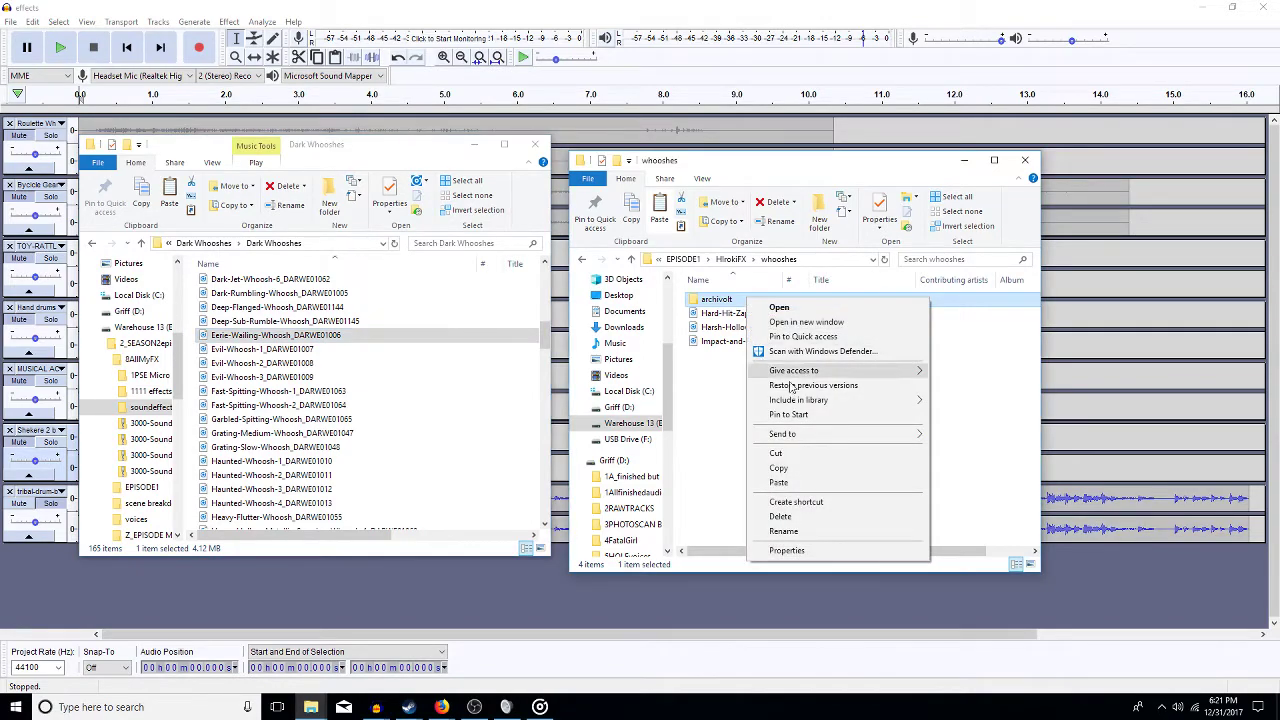
{"action": "left_click", "coordinate": [832, 484]}
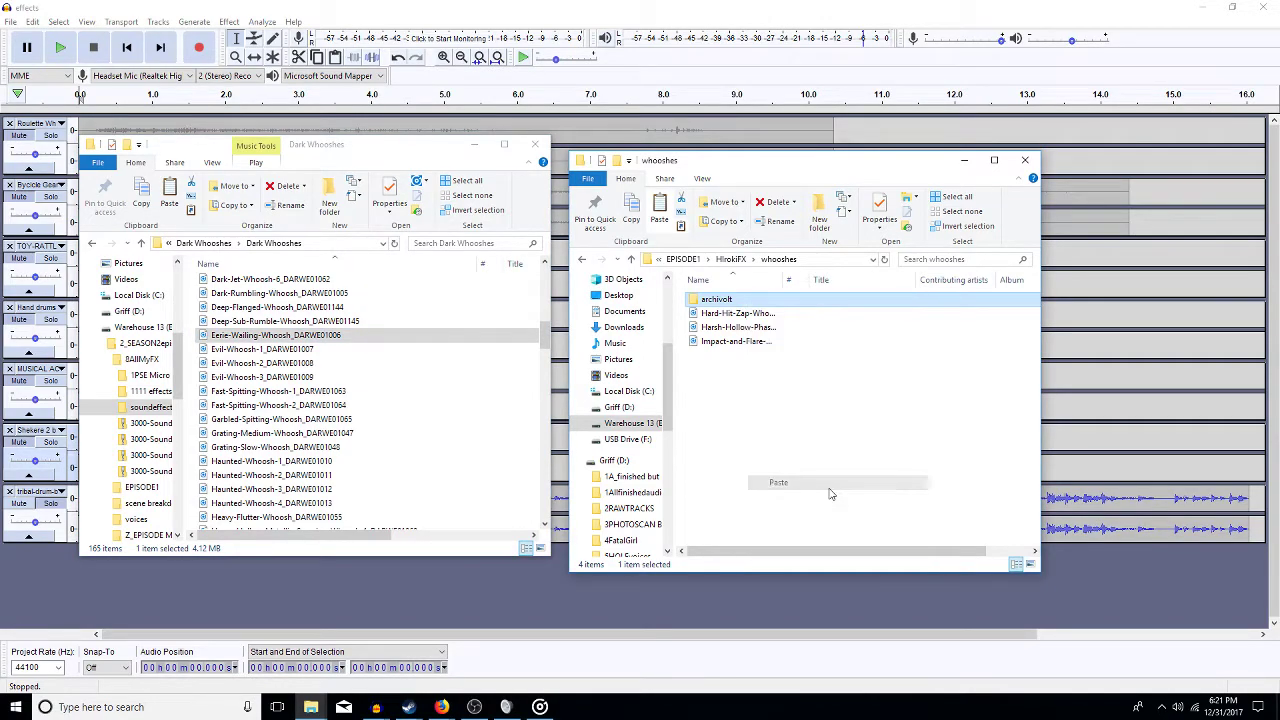
- Audition Garbled-Spitting-Whoosh_DARWE01065 and Haunted-Whoosh-1_DARWE01010 in turn, closing the player after each
{"action": "double_click", "coordinate": [258, 422]}
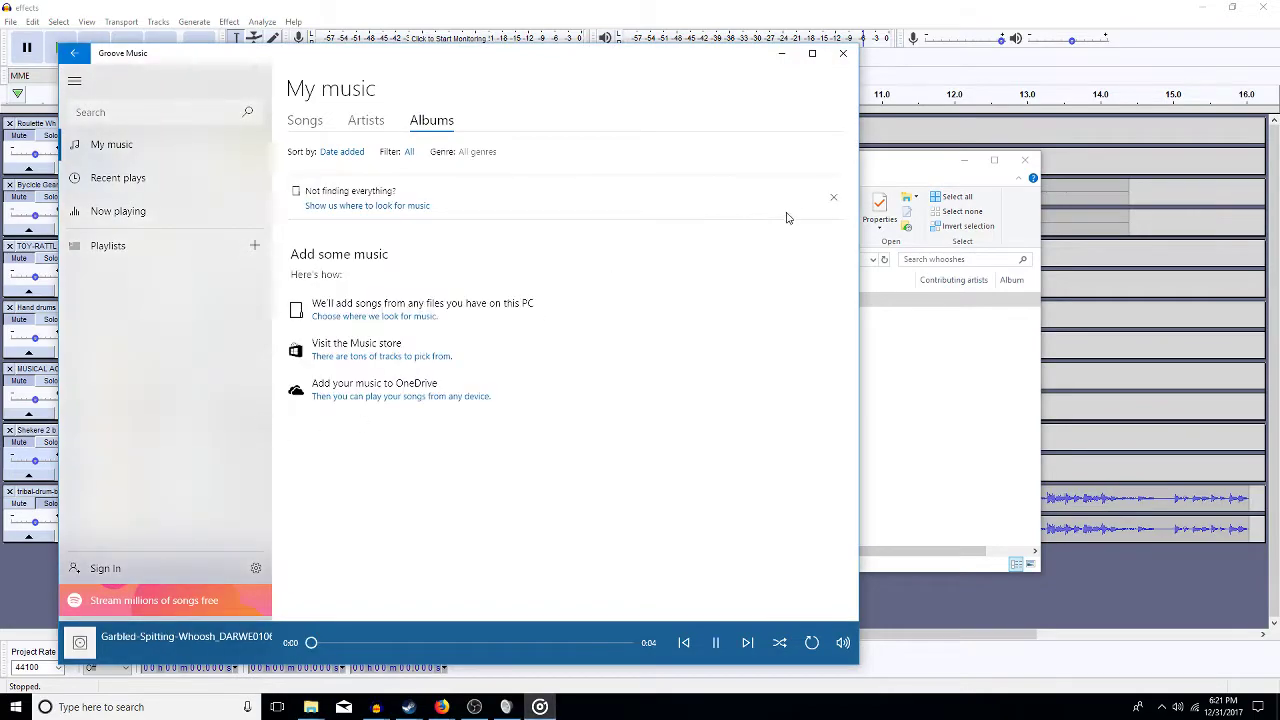
{"action": "left_click", "coordinate": [946, 445]}
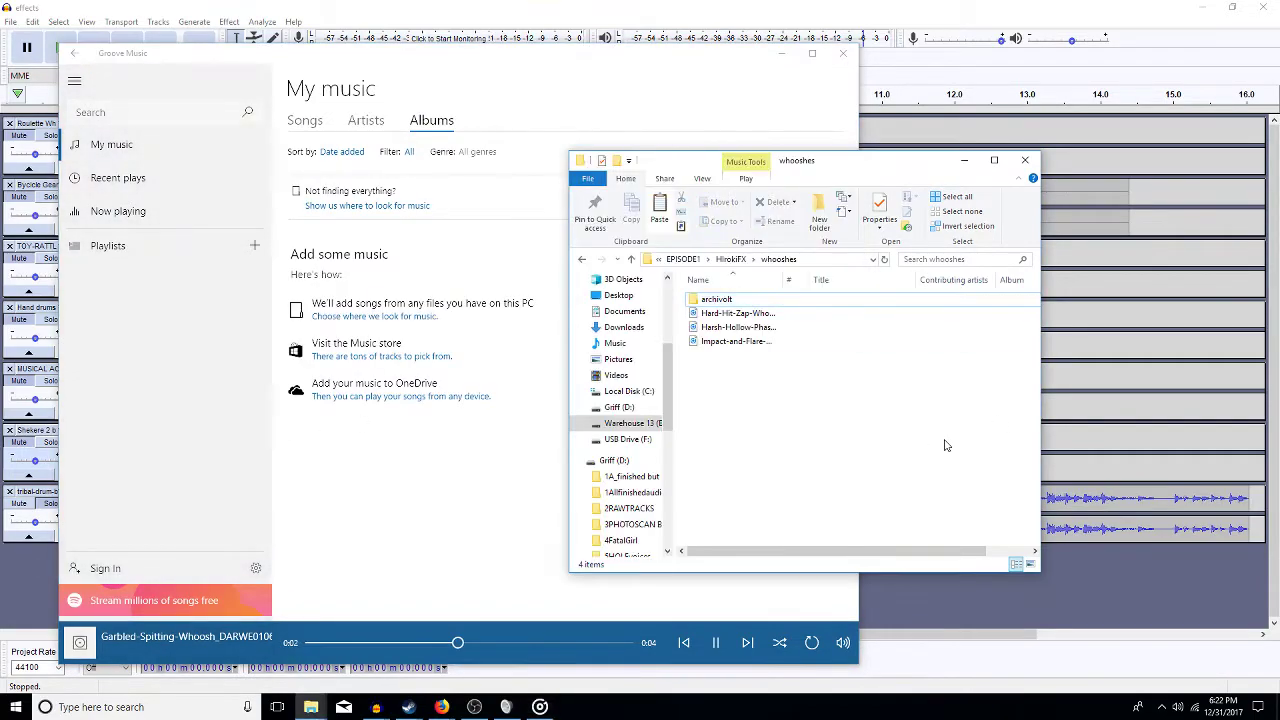
{"action": "left_click", "coordinate": [845, 57]}
{"action": "left_click", "coordinate": [270, 464]}
{"action": "double_click", "coordinate": [270, 465]}
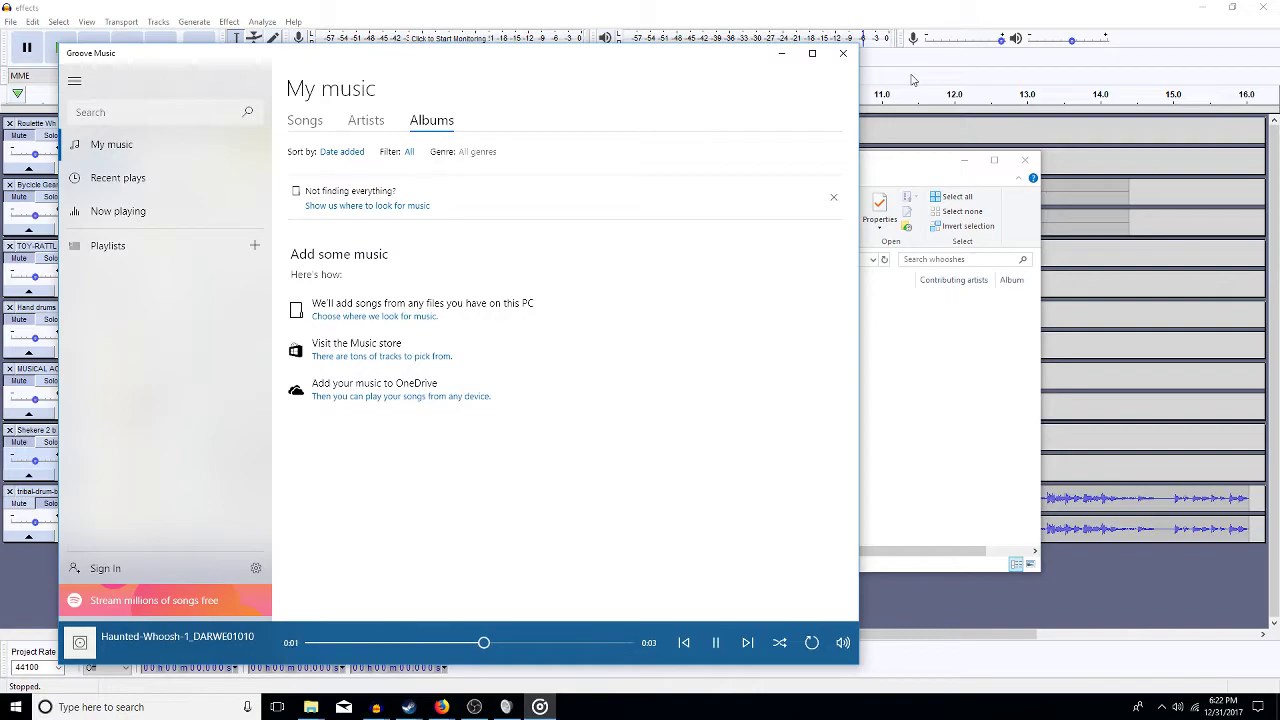
{"action": "left_click", "coordinate": [843, 53]}
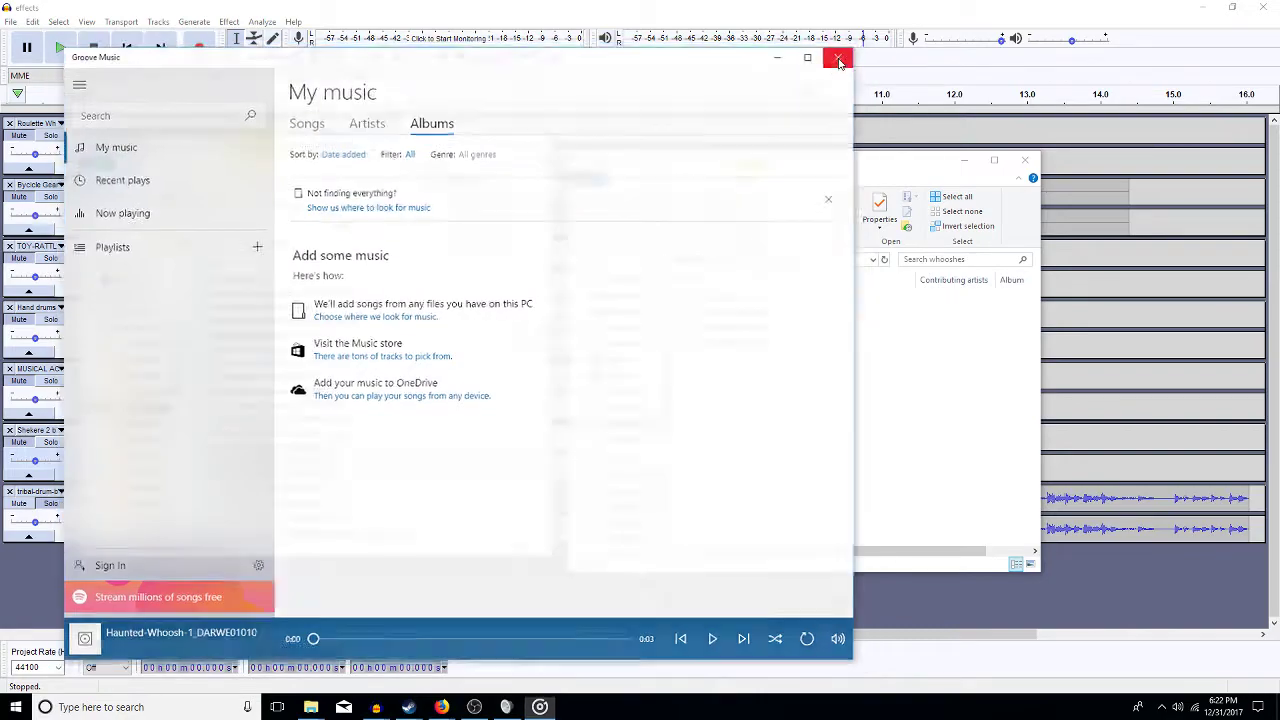
- Audition Hollow-Comet-Whoosh_DARWE01146, close the player, and copy the file directly into the HirokiFX whooshes folder
{"action": "left_click", "coordinate": [545, 523]}
{"action": "left_click", "coordinate": [545, 523]}
{"action": "scroll", "coordinate": [365, 472], "scroll_direction": "down", "scroll_amount": 7}
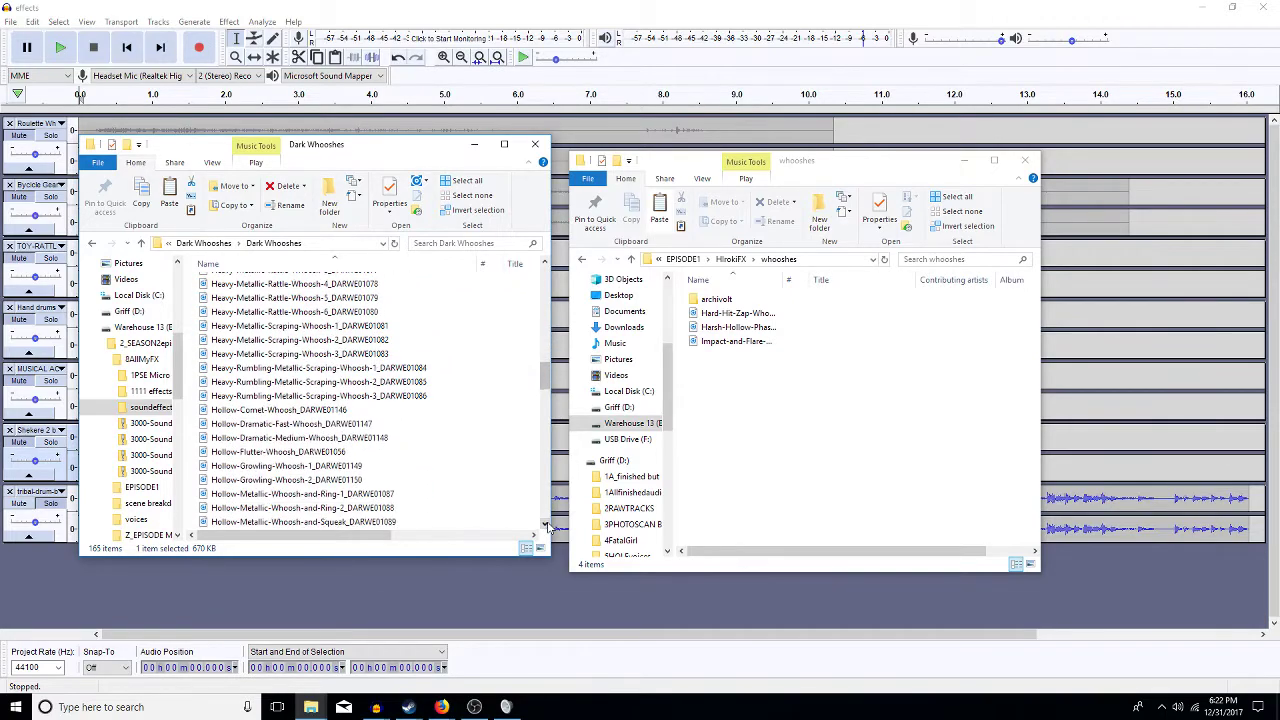
{"action": "double_click", "coordinate": [276, 409]}
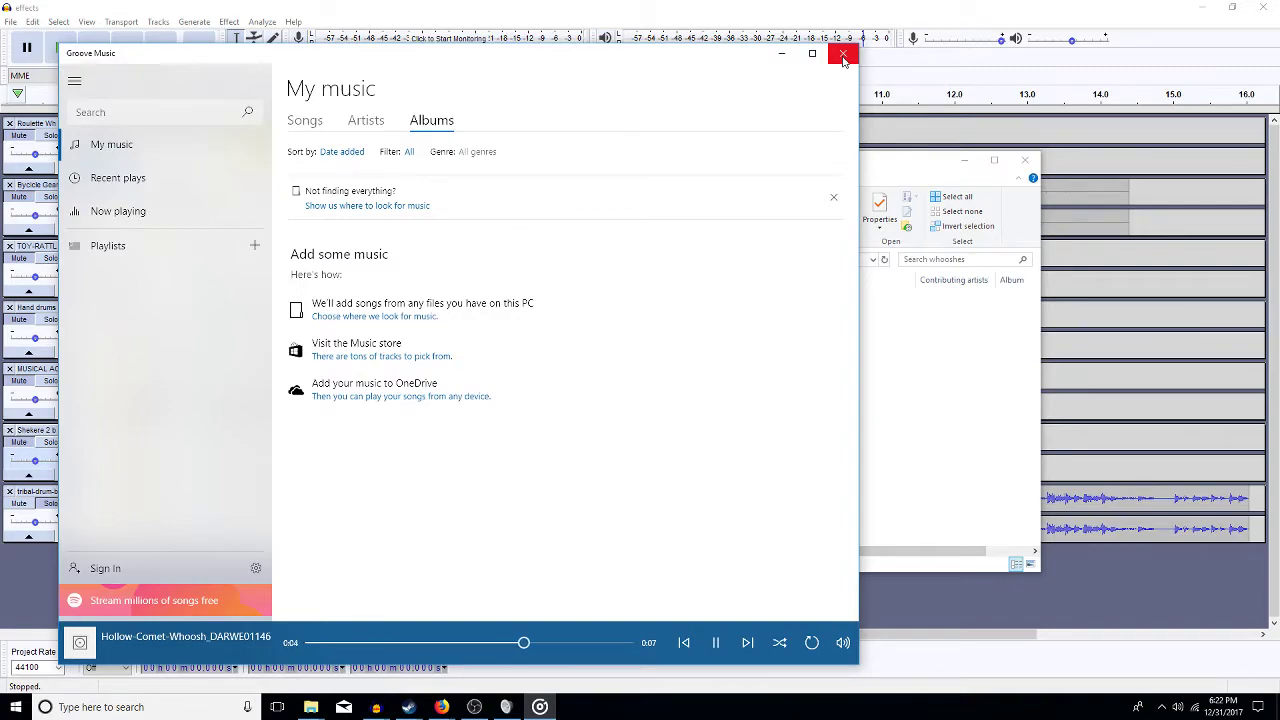
{"action": "left_click", "coordinate": [843, 57]}
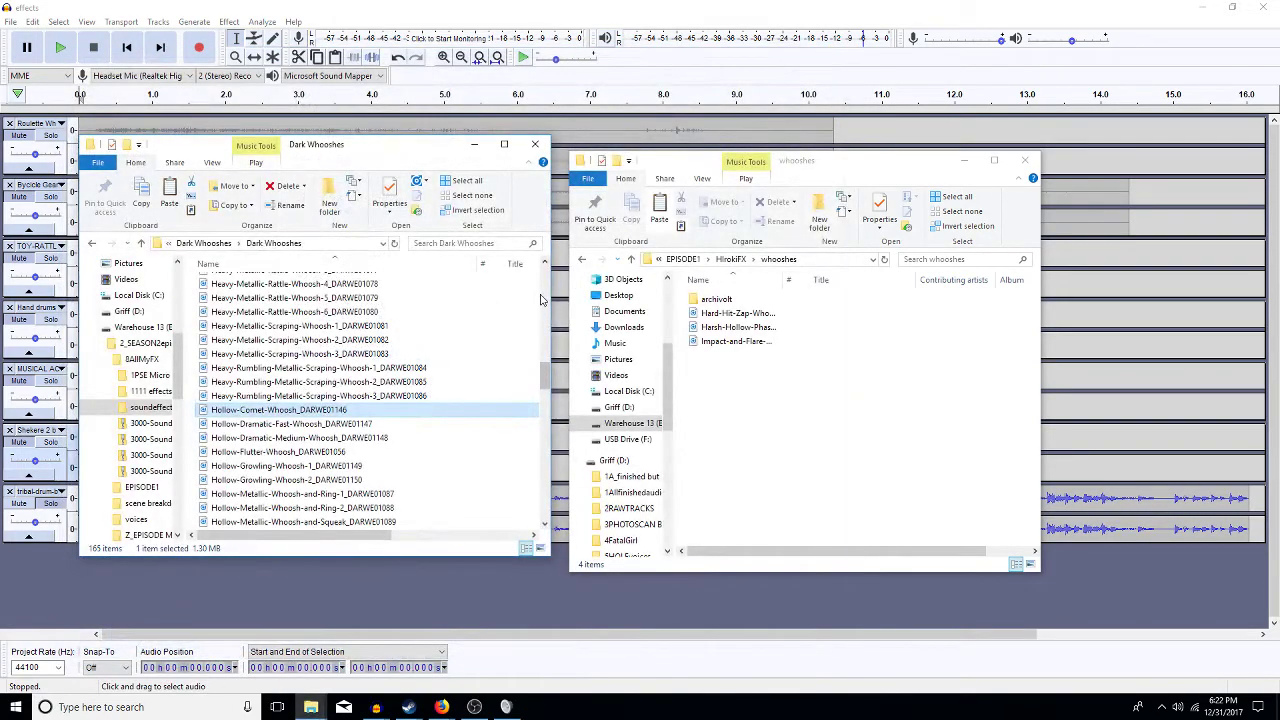
{"action": "left_click", "coordinate": [717, 407]}
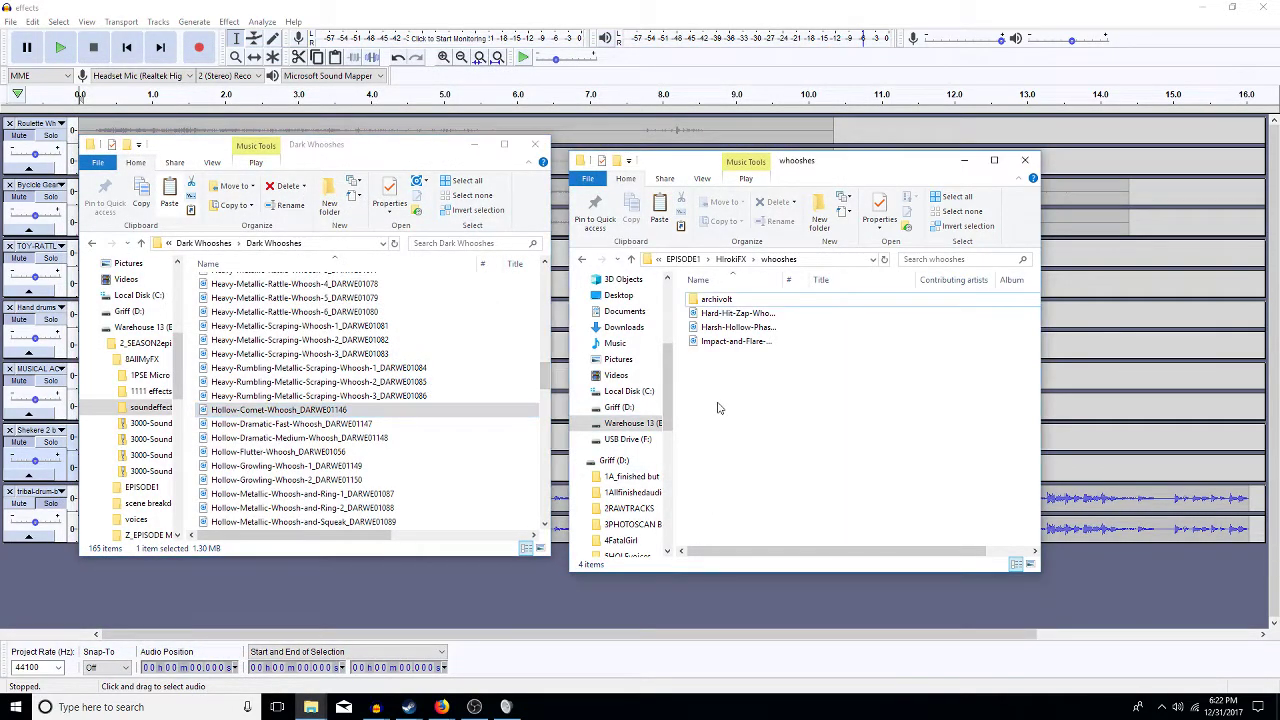
{"action": "key", "text": "ctrl+v"}
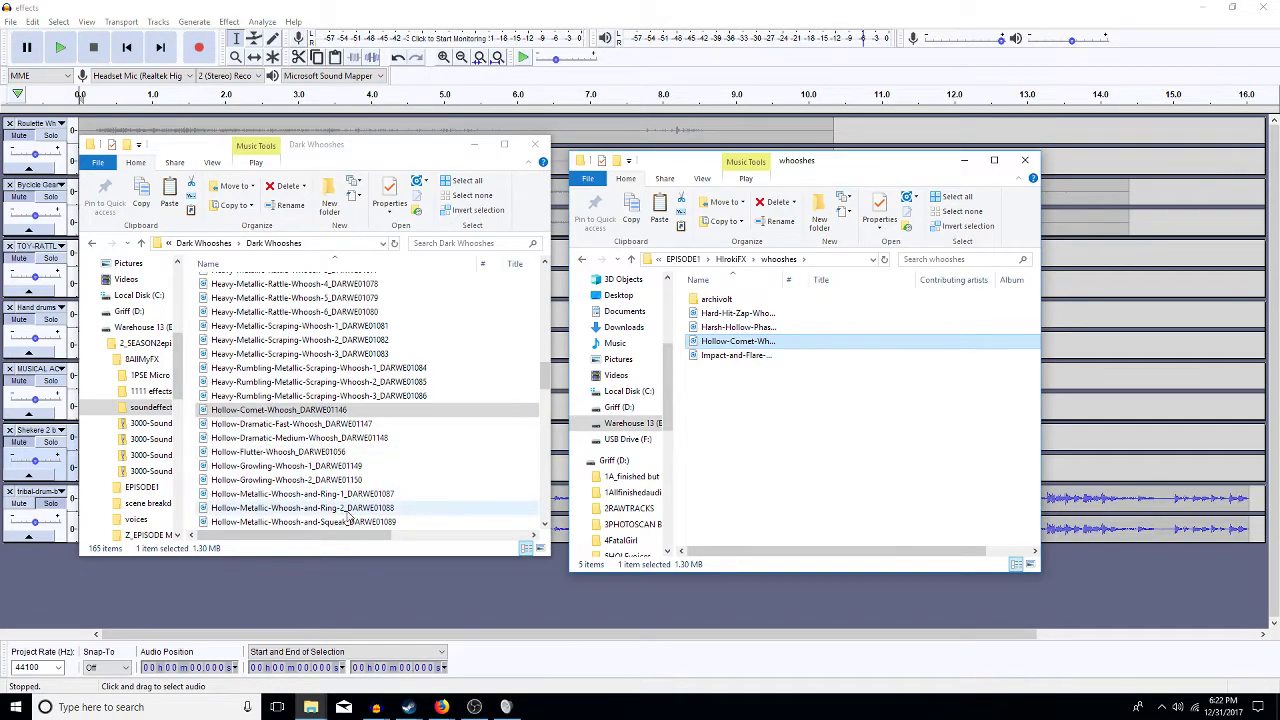
- Audition Low-Groaning-Swirl-Whoosh_DARWE01015, close the player, and copy the file into the archivolt folder
{"action": "left_click", "coordinate": [543, 508]}
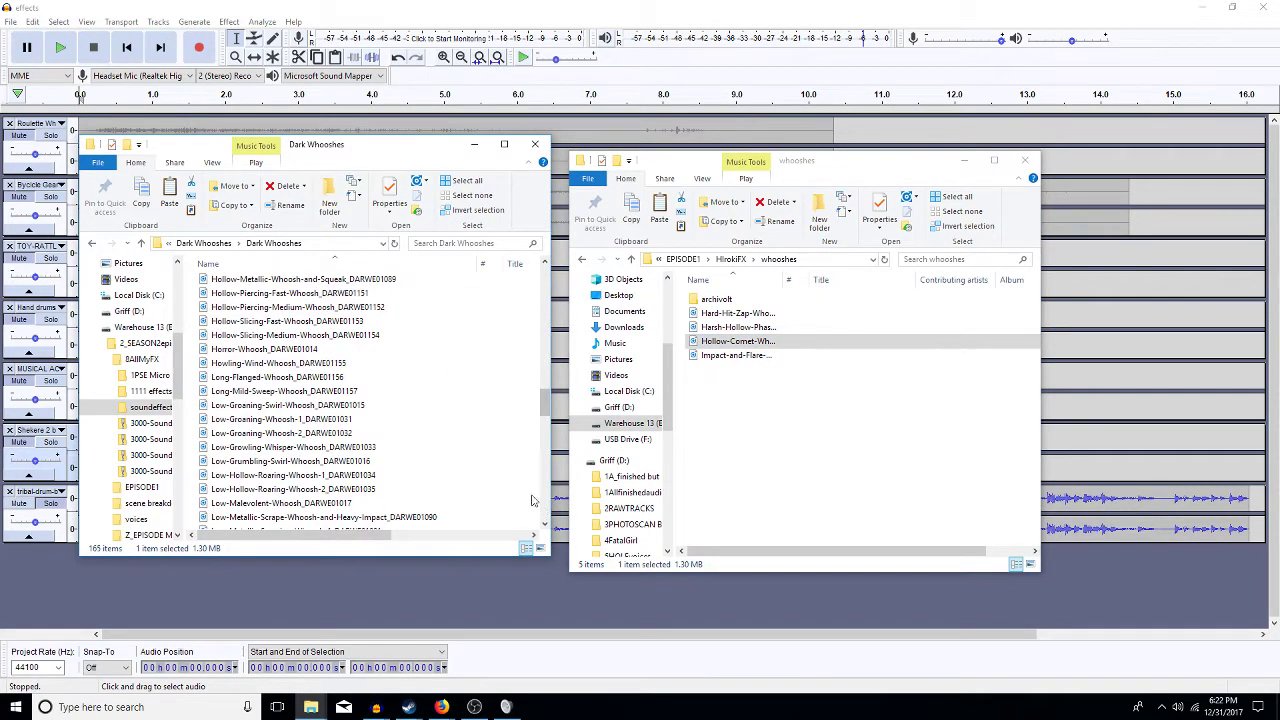
{"action": "double_click", "coordinate": [275, 406]}
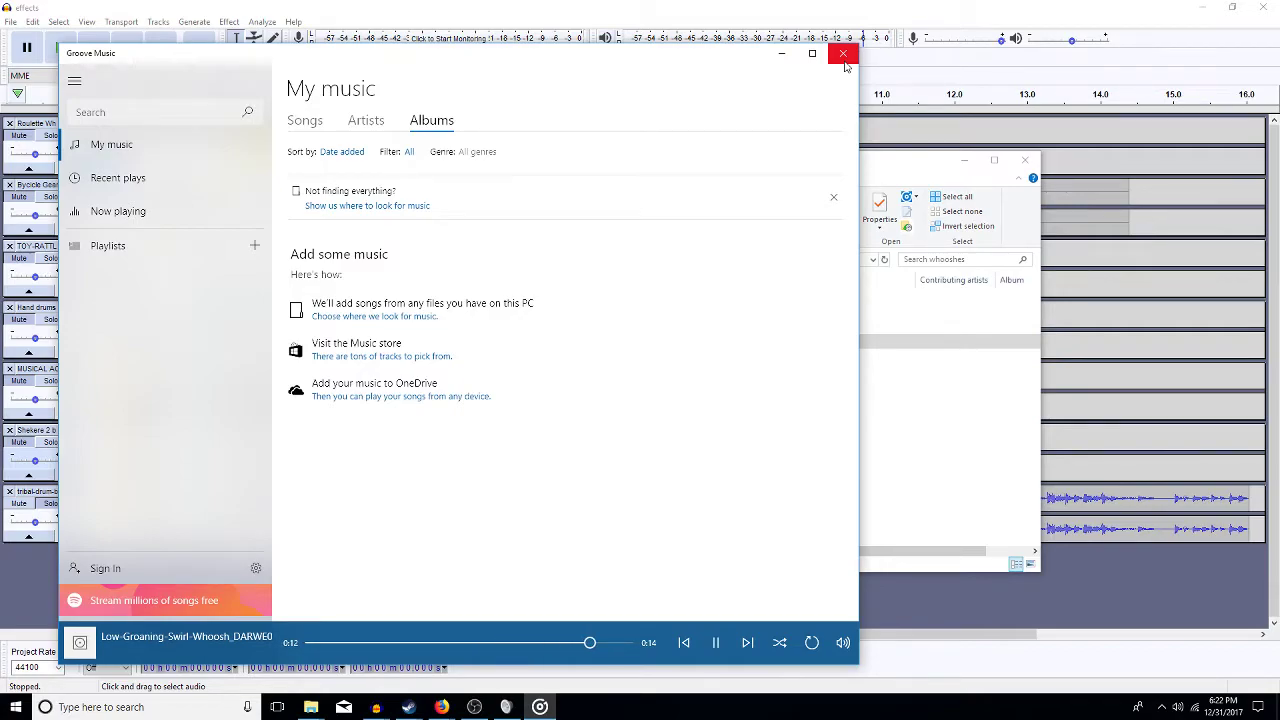
{"action": "left_click", "coordinate": [845, 60]}
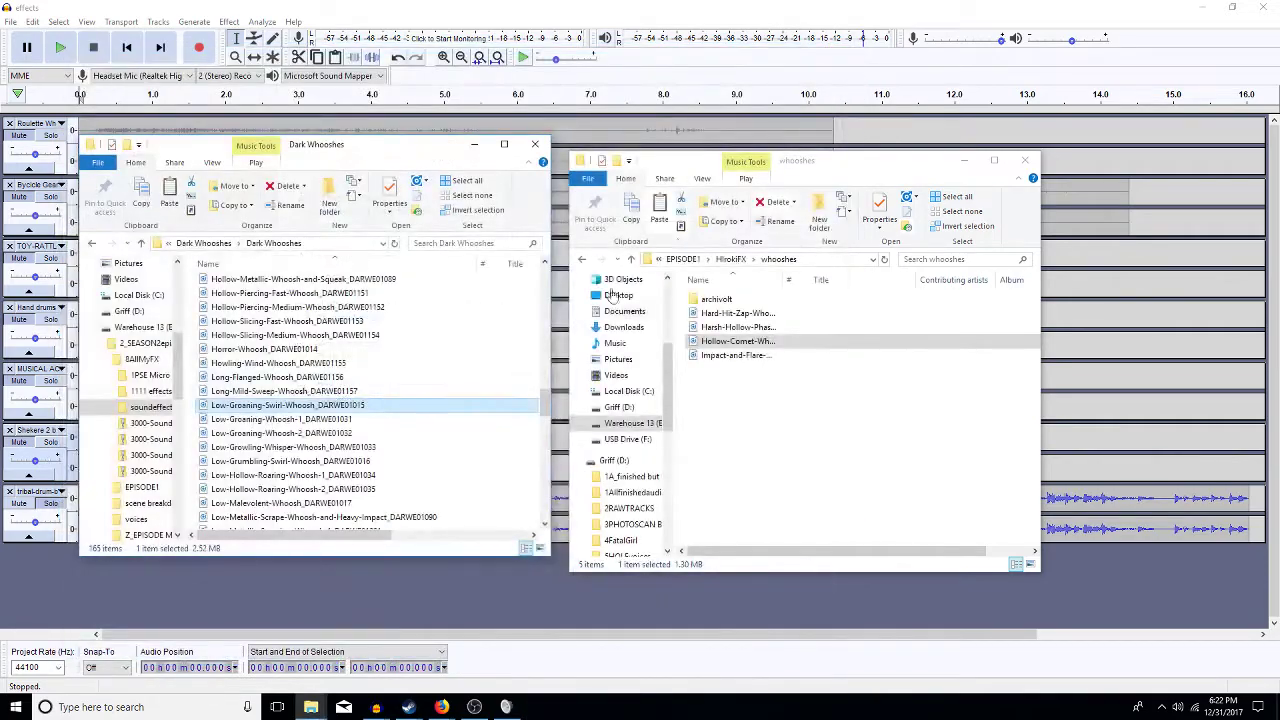
{"action": "right_click", "coordinate": [715, 300]}
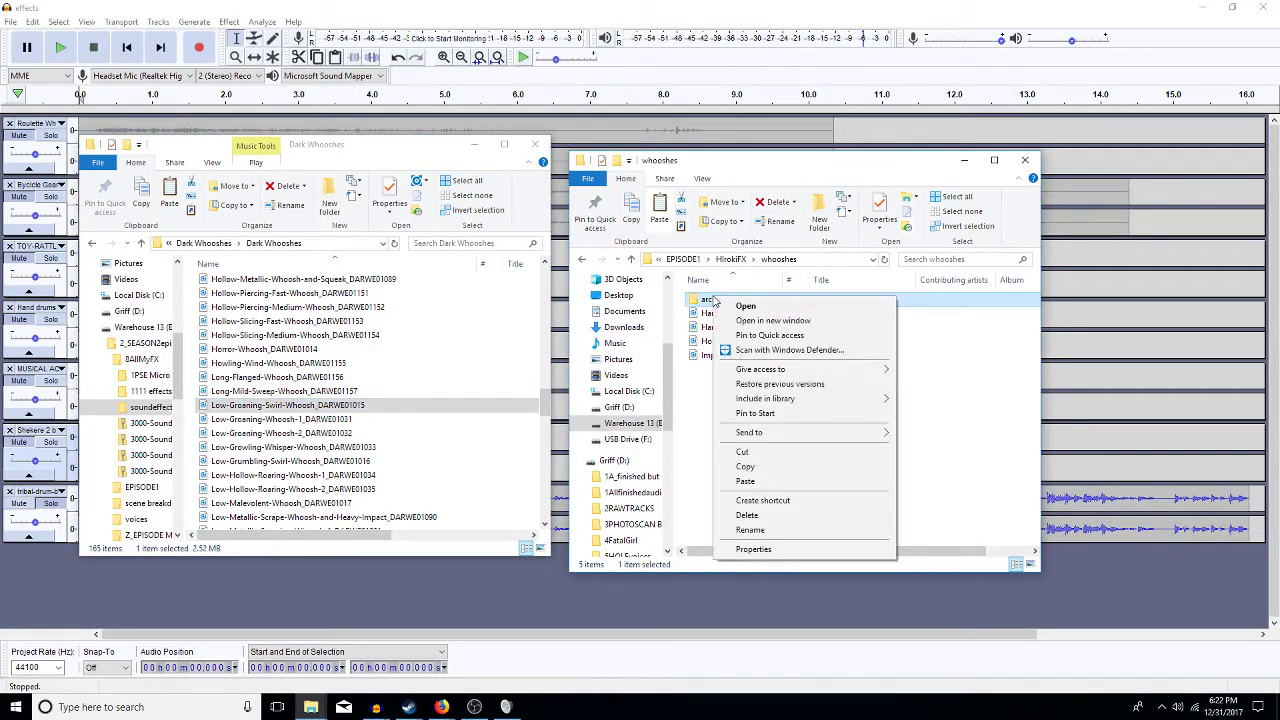
{"action": "left_click", "coordinate": [764, 486]}
- Audition Low-Malevolent-Whoosh_DARWE01017, close the player, and copy the file into the archivolt folder
{"action": "left_click", "coordinate": [323, 504]}
{"action": "double_click", "coordinate": [323, 504]}
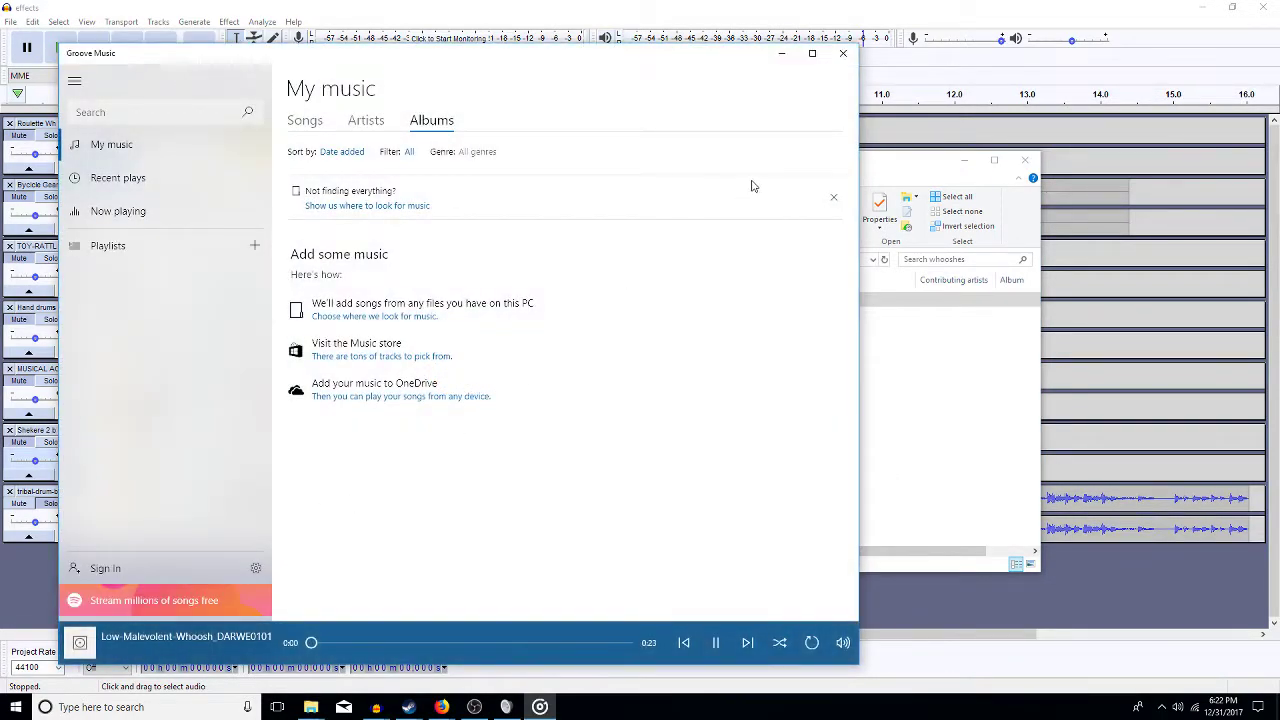
{"action": "left_click", "coordinate": [843, 55]}
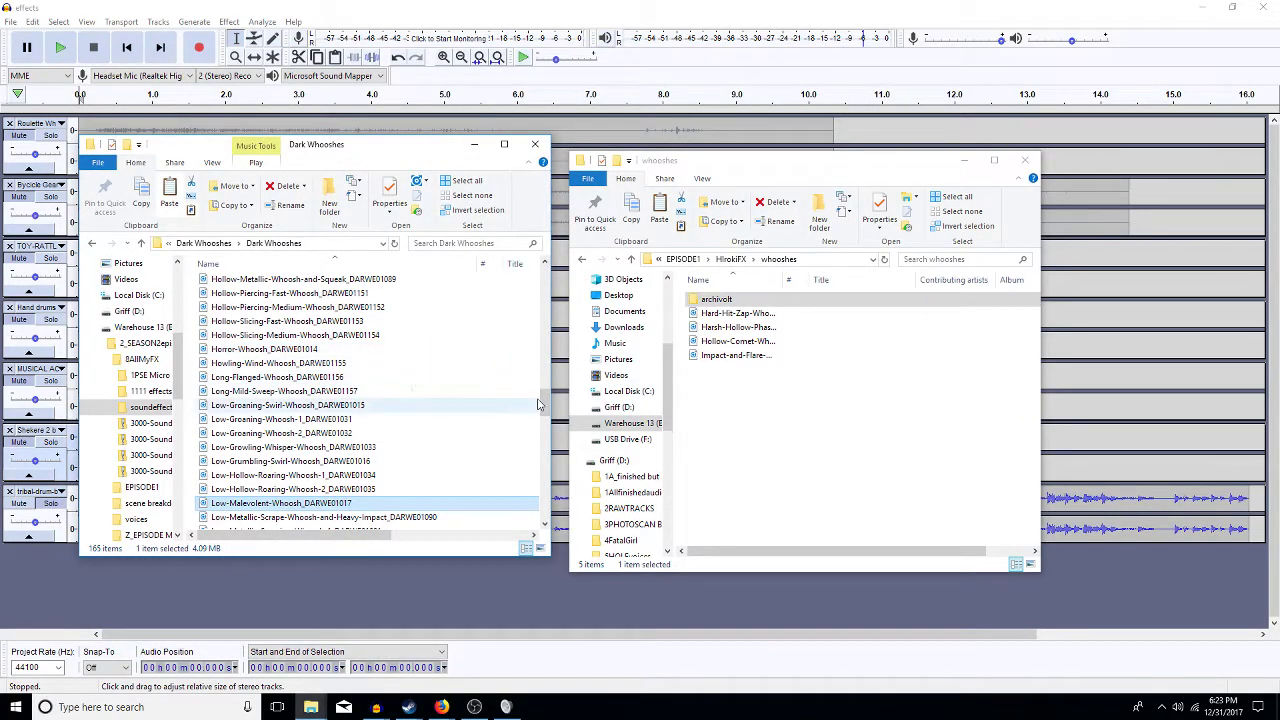
{"action": "right_click", "coordinate": [707, 303]}
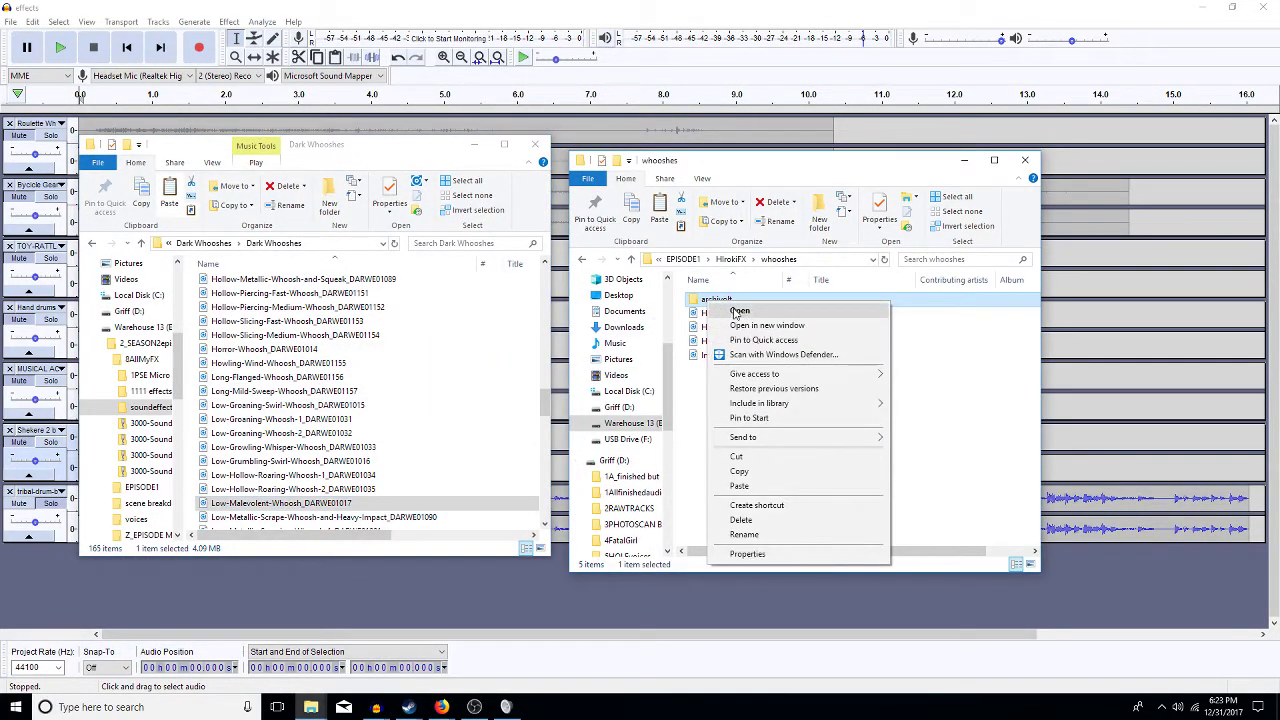
{"action": "left_click", "coordinate": [752, 488]}
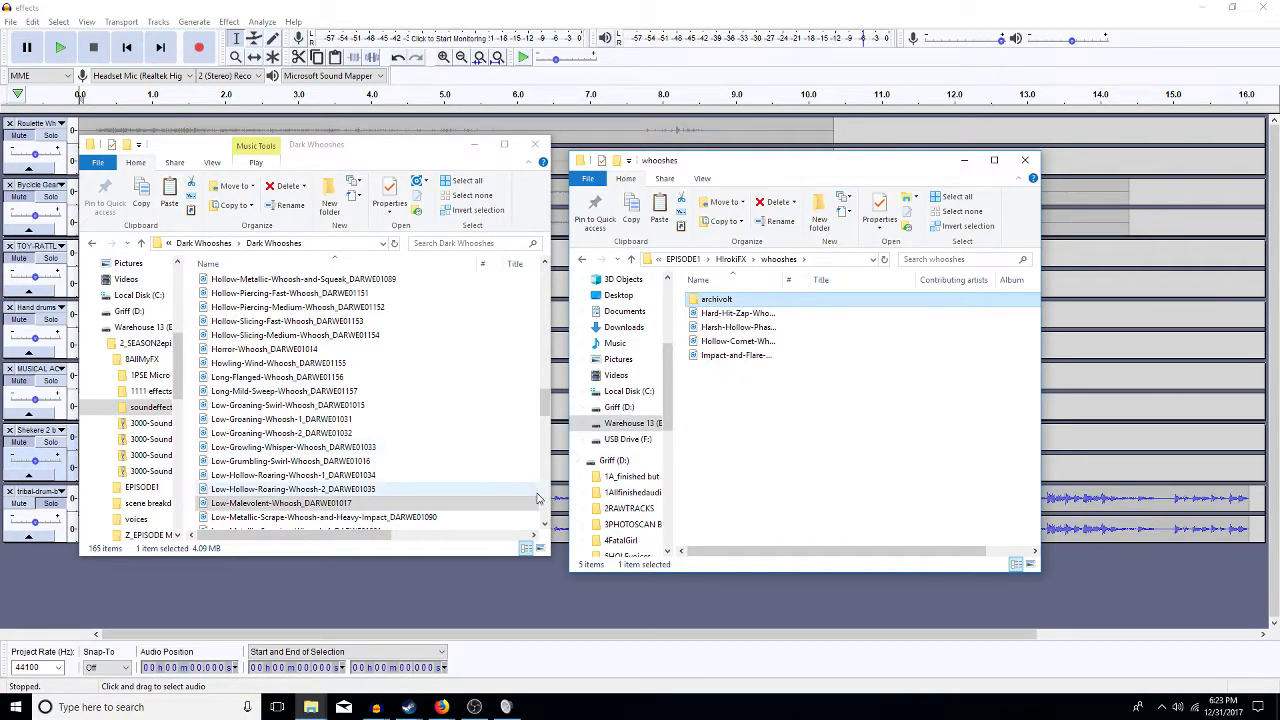
- Audition Rattly-Metallic-Whoosh_DARWE01101 and Sinister-Whoosh-1_DARWE01021 in turn, closing the player after each
{"action": "scroll", "coordinate": [544, 514], "scroll_direction": "down", "scroll_amount": 6}
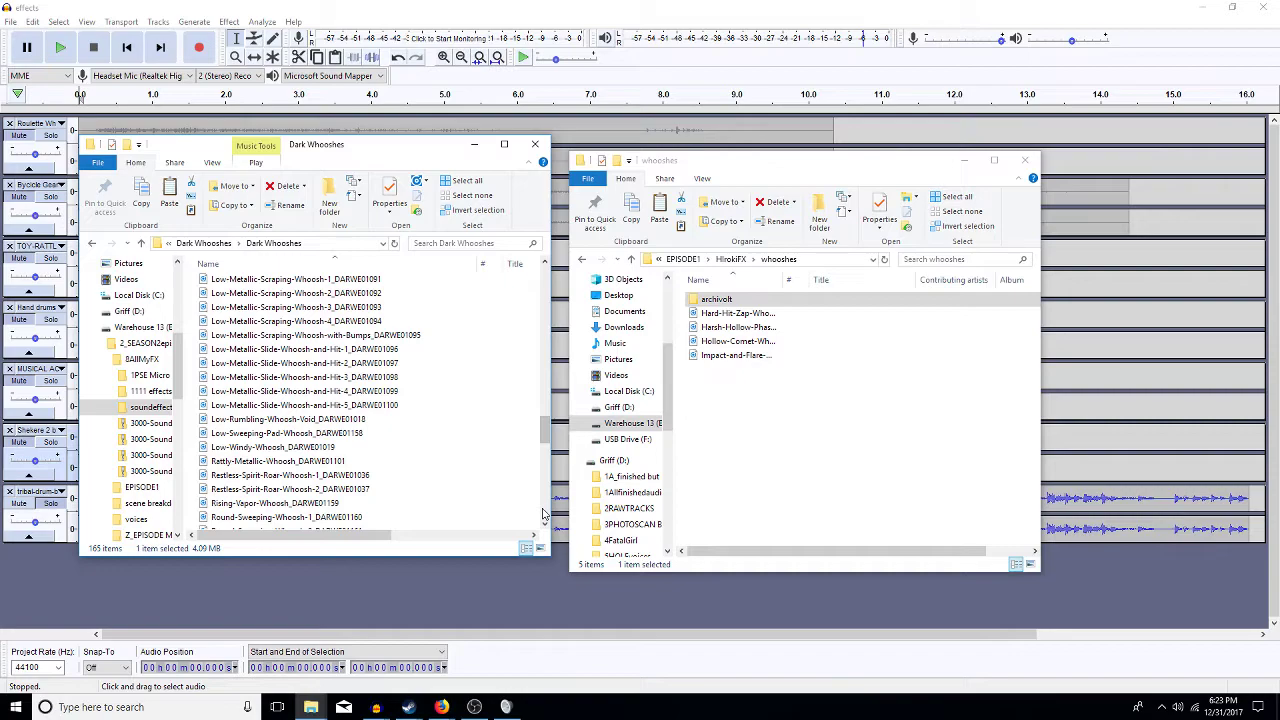
{"action": "double_click", "coordinate": [306, 462]}
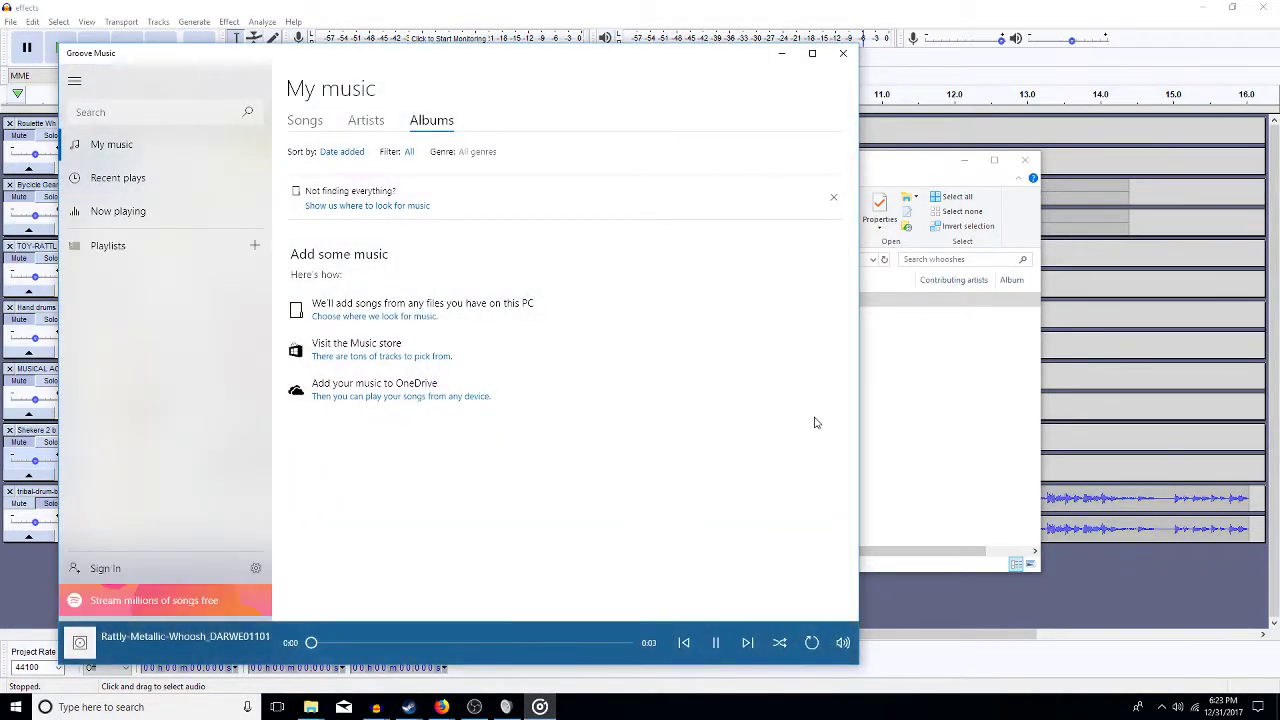
{"action": "left_click", "coordinate": [843, 53]}
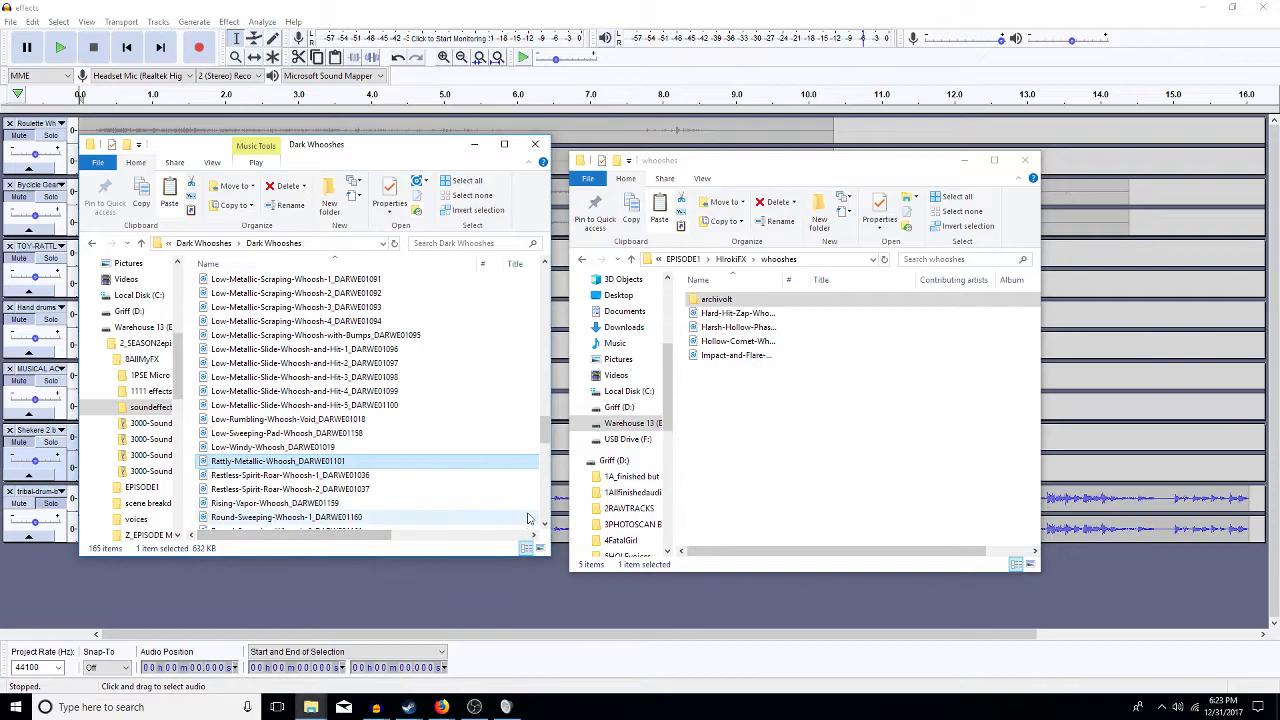
{"action": "scroll", "coordinate": [475, 470], "scroll_direction": "down", "scroll_amount": 6}
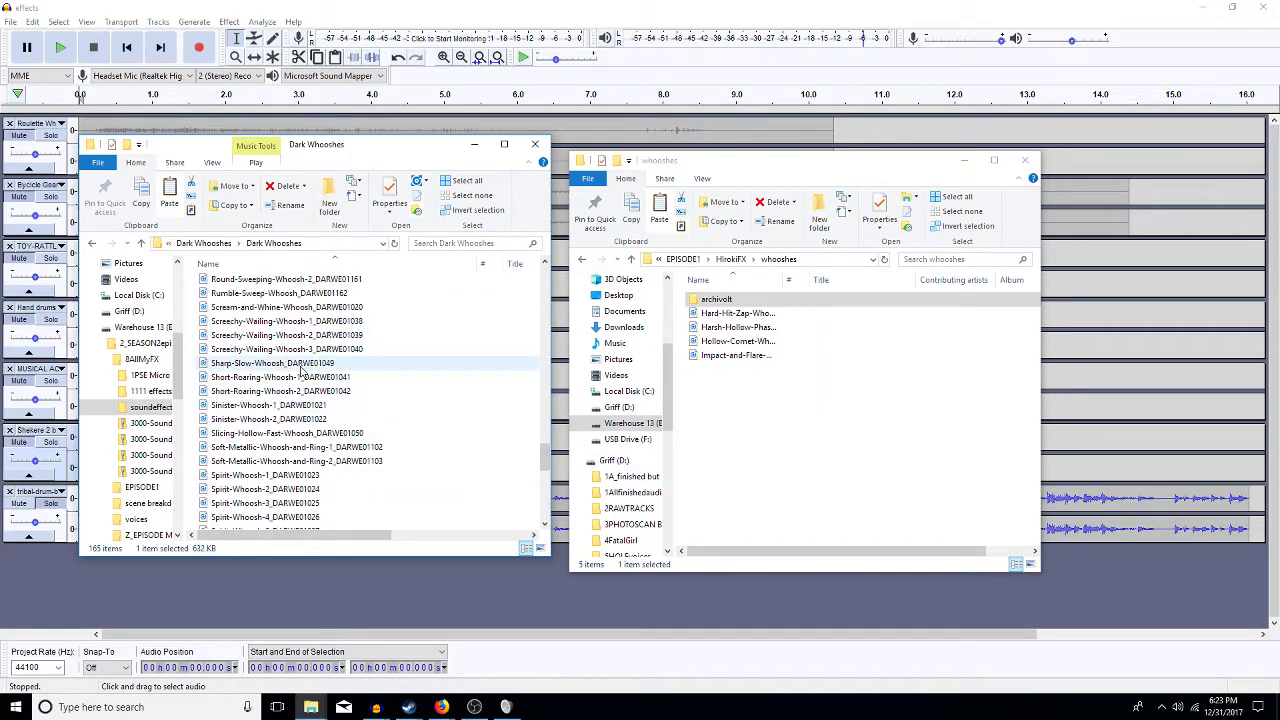
{"action": "left_click", "coordinate": [297, 408]}
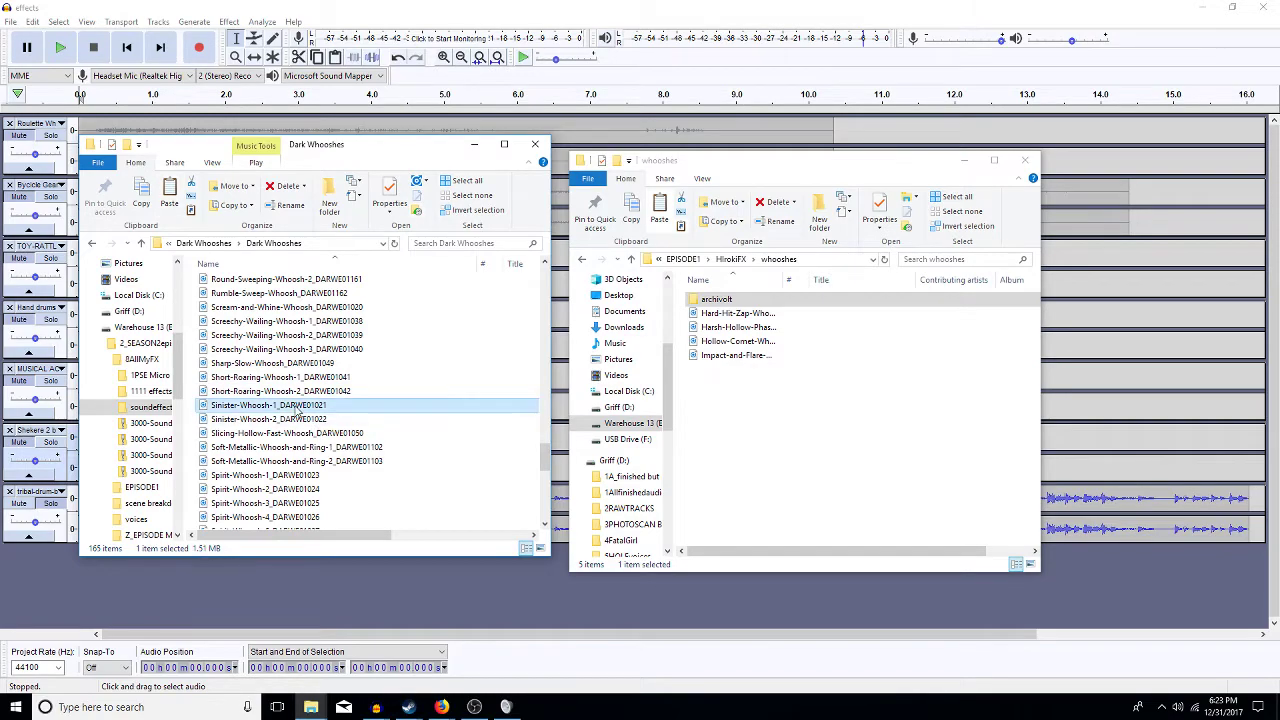
{"action": "double_click", "coordinate": [297, 410]}
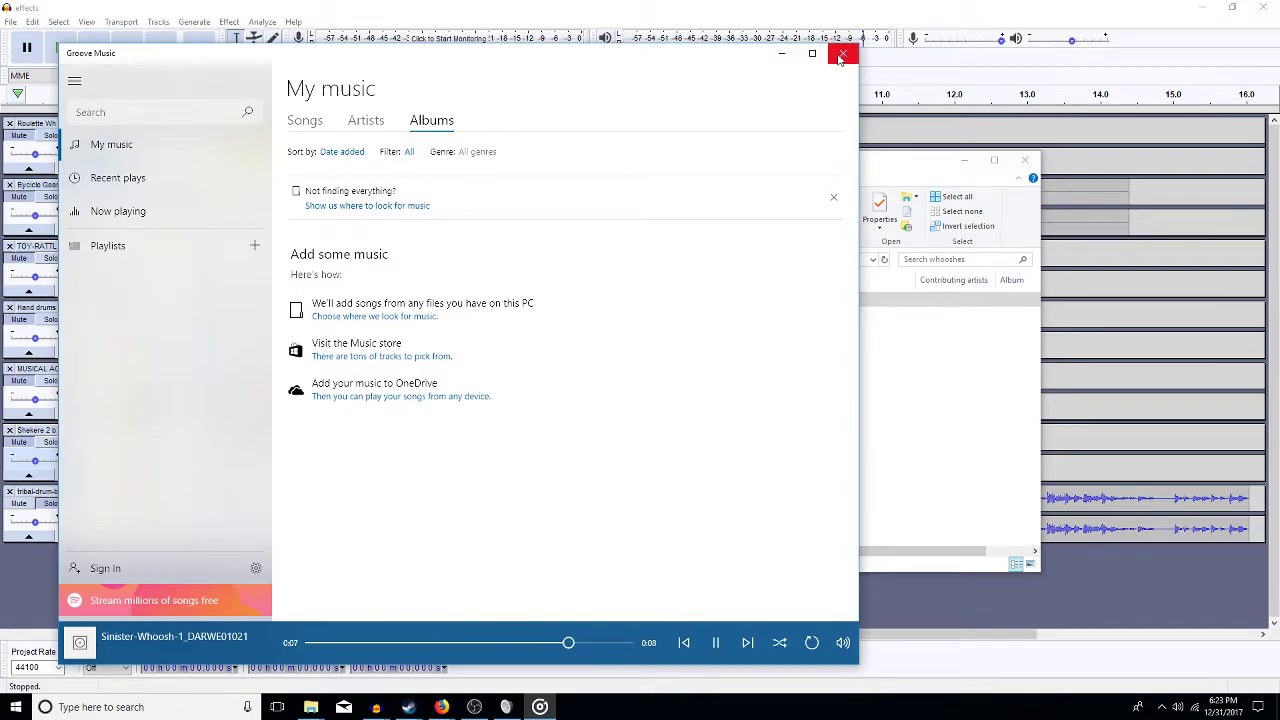
{"action": "left_click", "coordinate": [840, 57]}
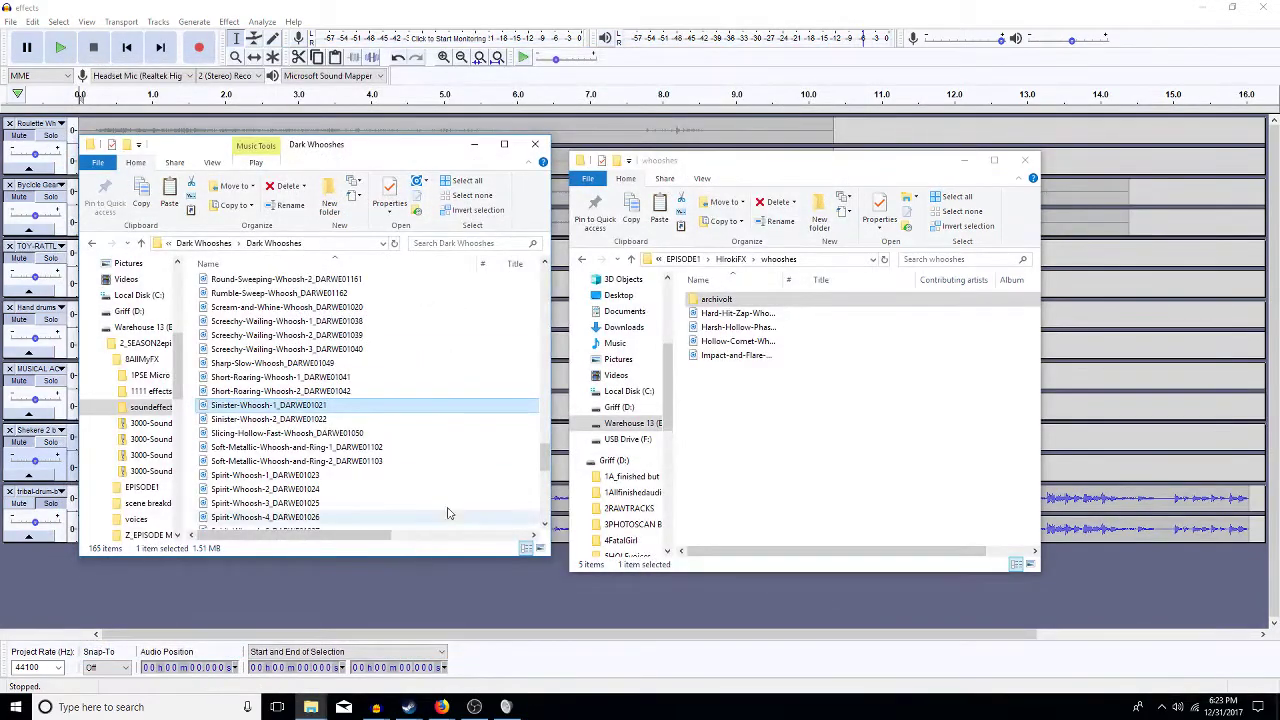
- Audition The-Hatch-Whoosh_DARWE01164 from Dark Whooshes, close the player, and copy the file into the archivolt folder
{"action": "left_click", "coordinate": [544, 524]}
{"action": "scroll", "coordinate": [540, 522], "scroll_direction": "down", "scroll_amount": 6}
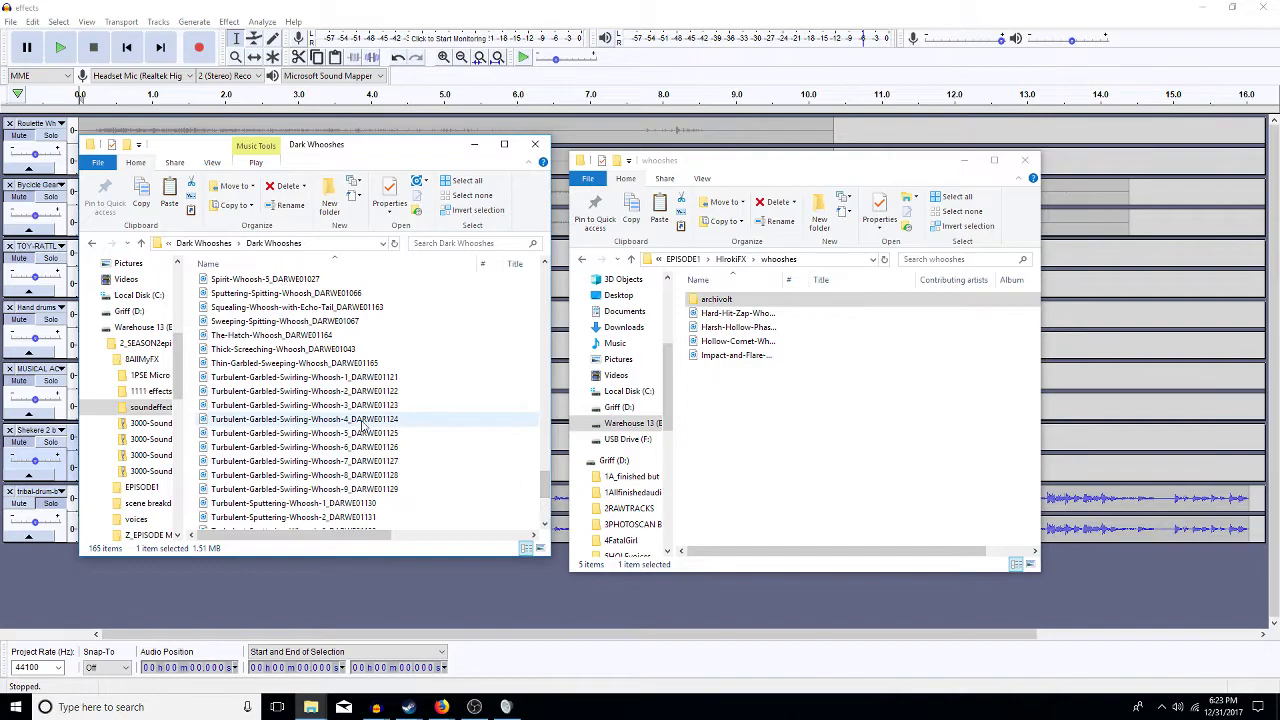
{"action": "left_click", "coordinate": [268, 338]}
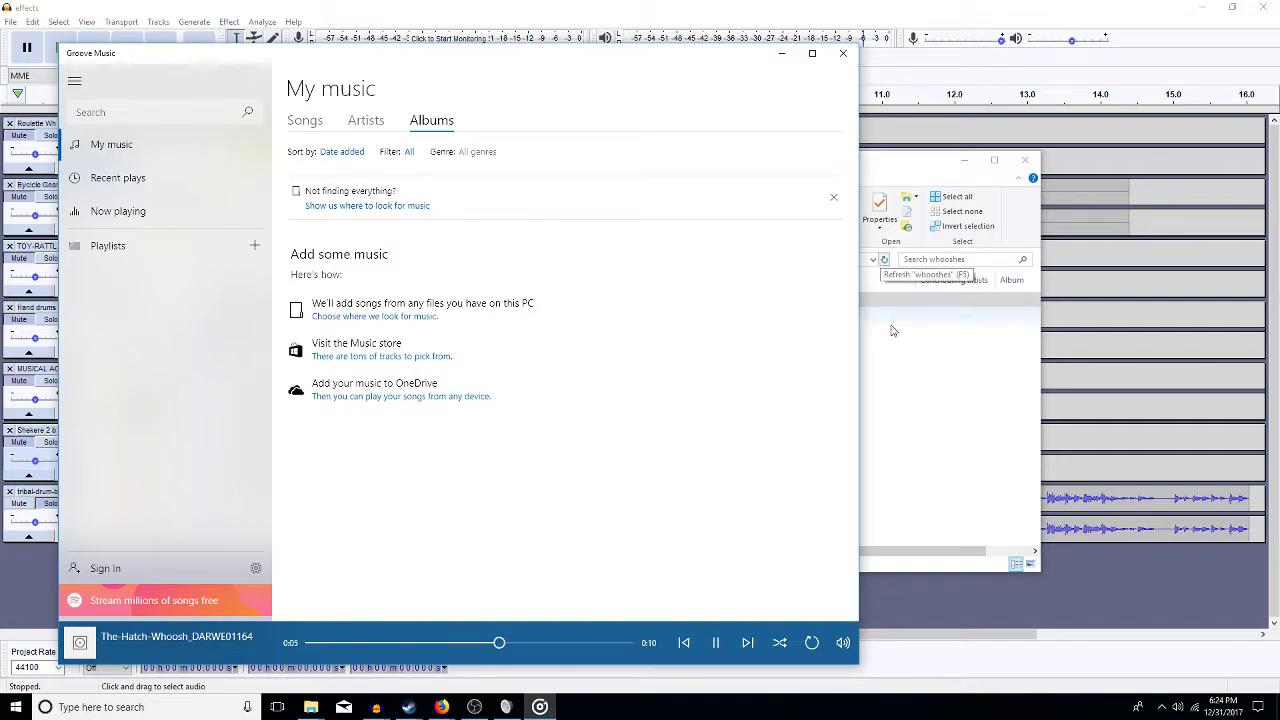
{"action": "left_click", "coordinate": [843, 57]}
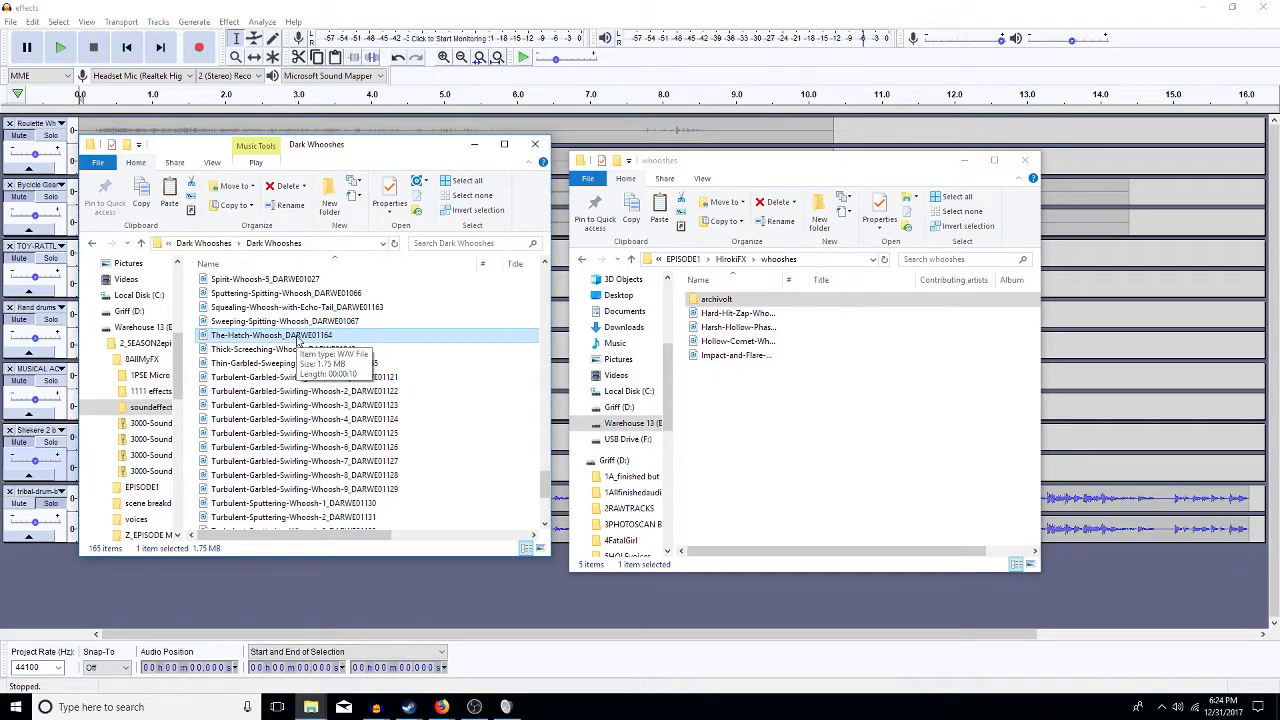
{"action": "left_click", "coordinate": [718, 303]}
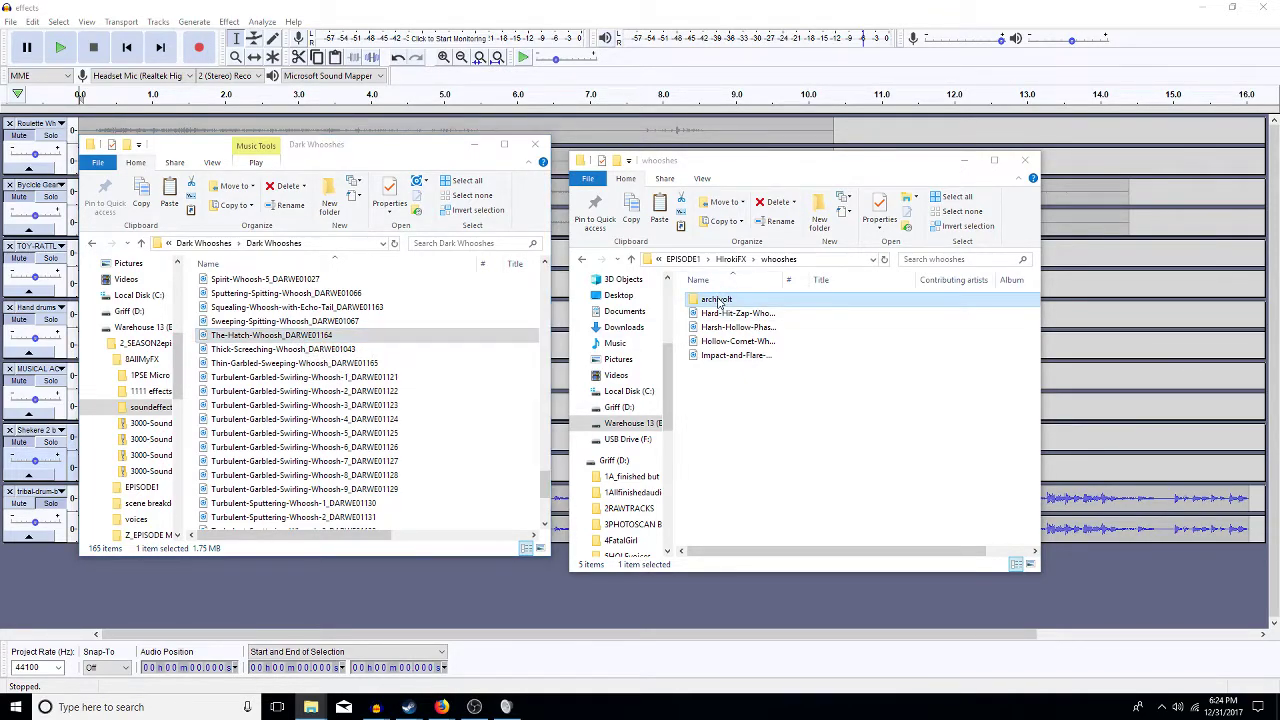
{"action": "right_click", "coordinate": [718, 303]}
{"action": "left_click", "coordinate": [751, 485]}
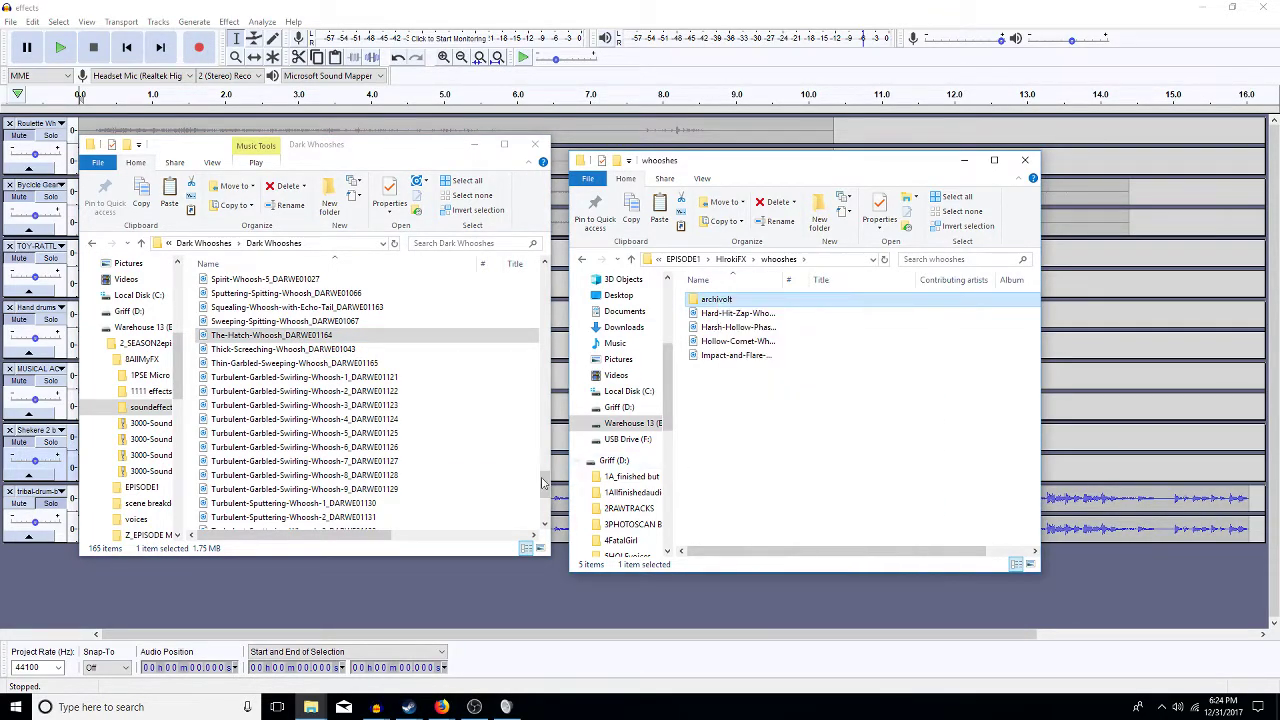
- Audition Whoosh-with-Low-Rumble-1_DARWE01029, close the player, and switch to the effects project in Audacity
{"action": "left_click", "coordinate": [545, 517]}
{"action": "left_click_drag", "start_coordinate": [545, 517], "coordinate": [545, 522]}
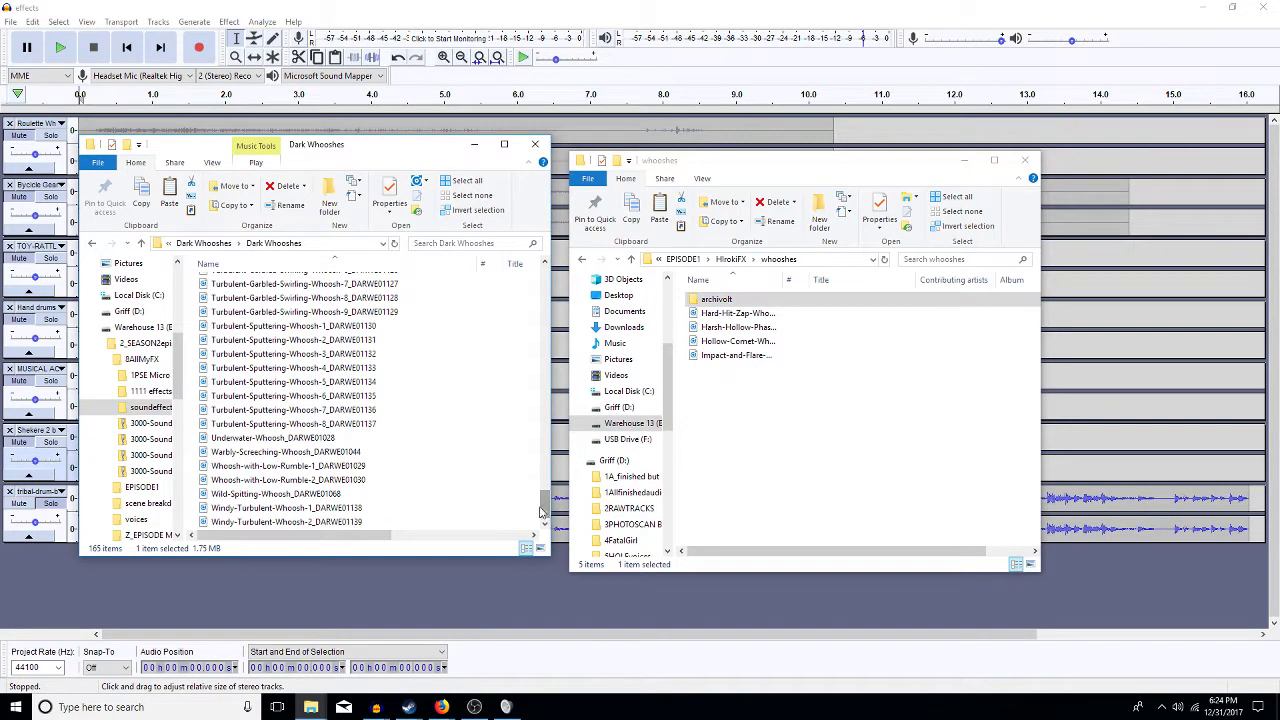
{"action": "double_click", "coordinate": [302, 470]}
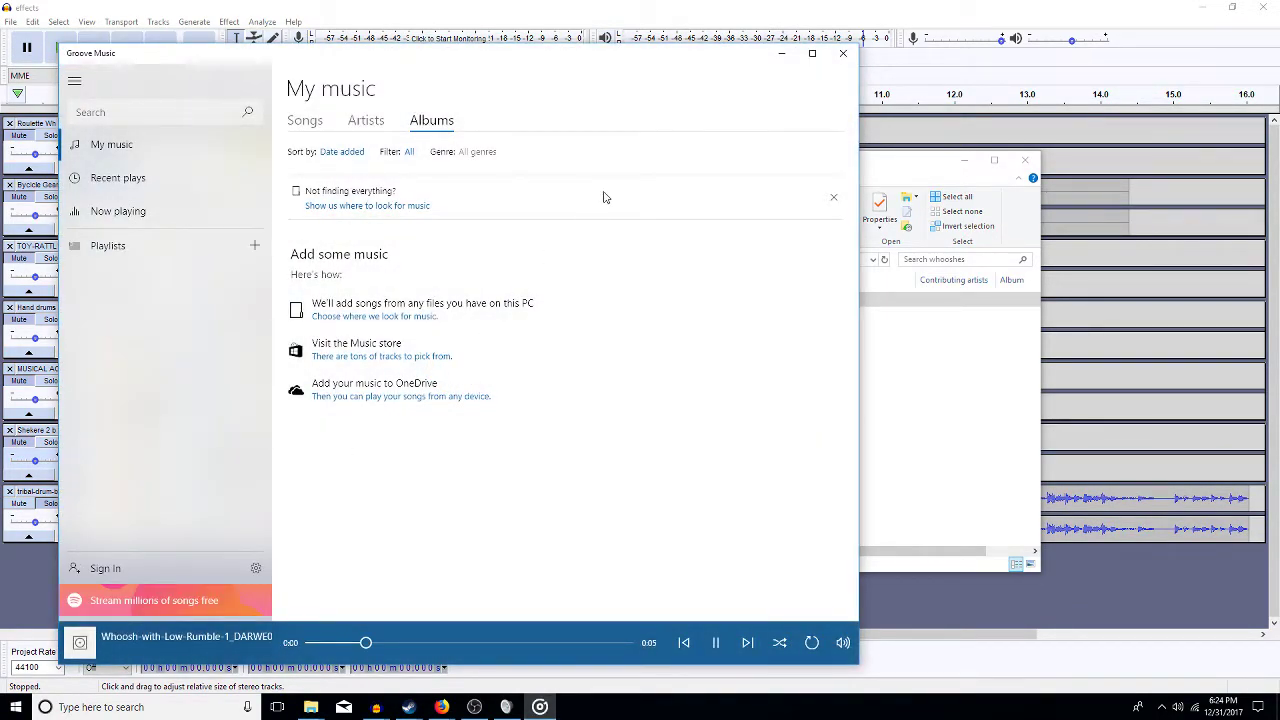
{"action": "left_click", "coordinate": [843, 55]}
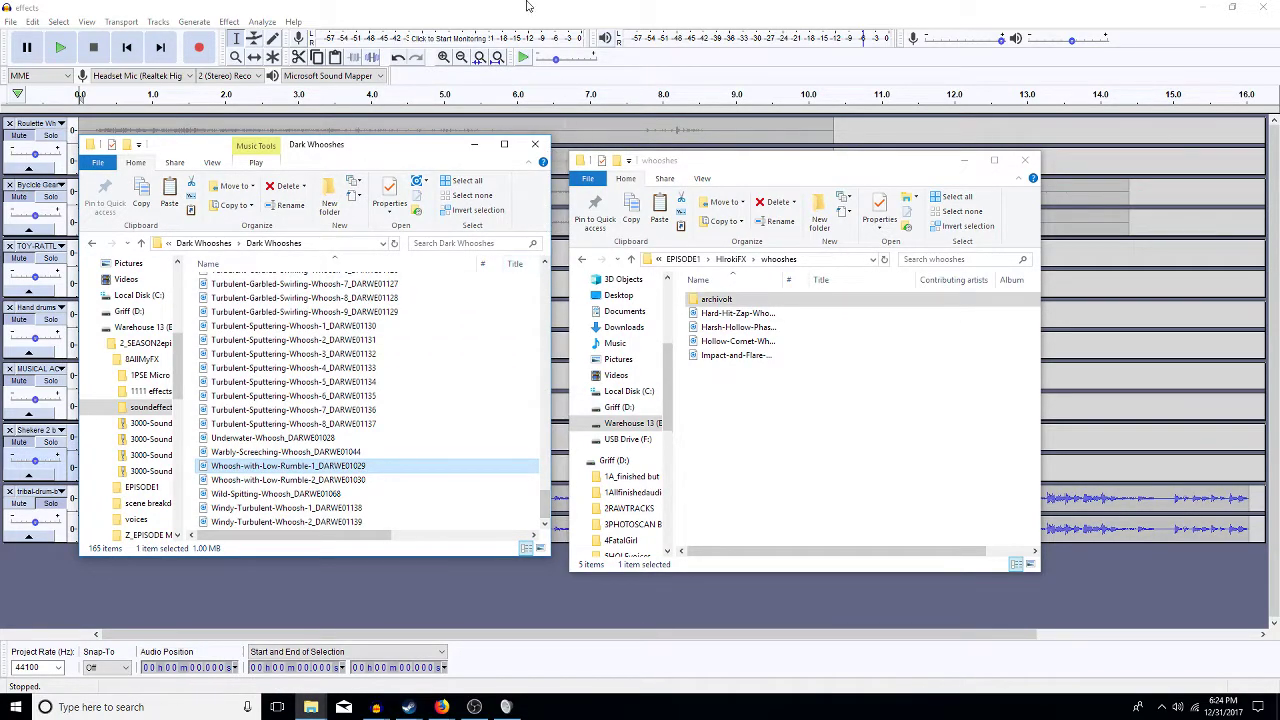
{"action": "left_click", "coordinate": [432, 7]}
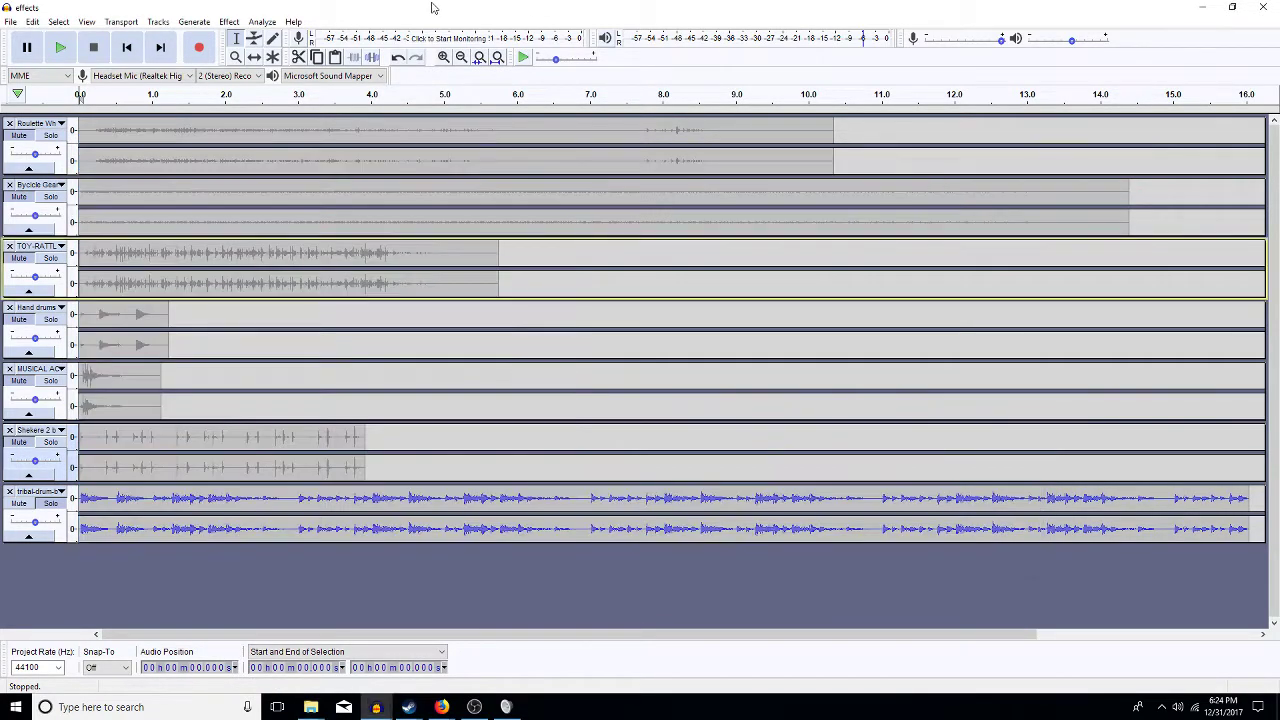
{"action": "left_click", "coordinate": [10, 22]}
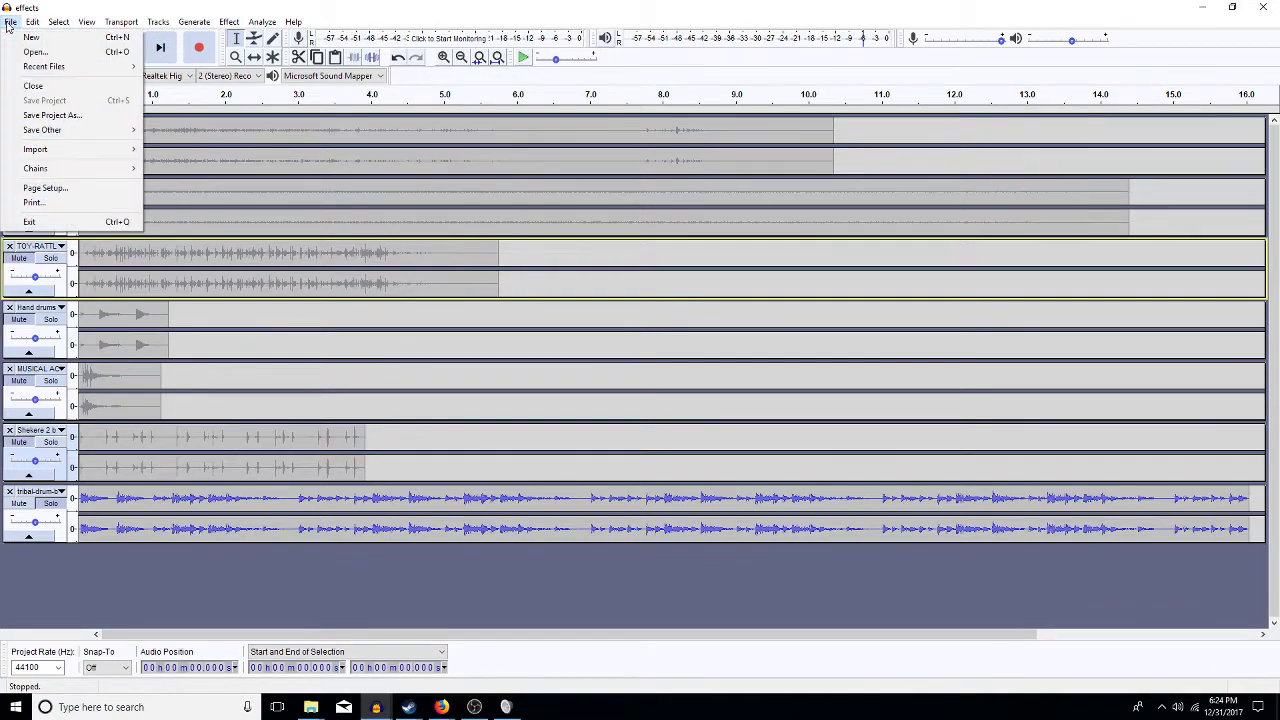
{"action": "left_click", "coordinate": [35, 52]}
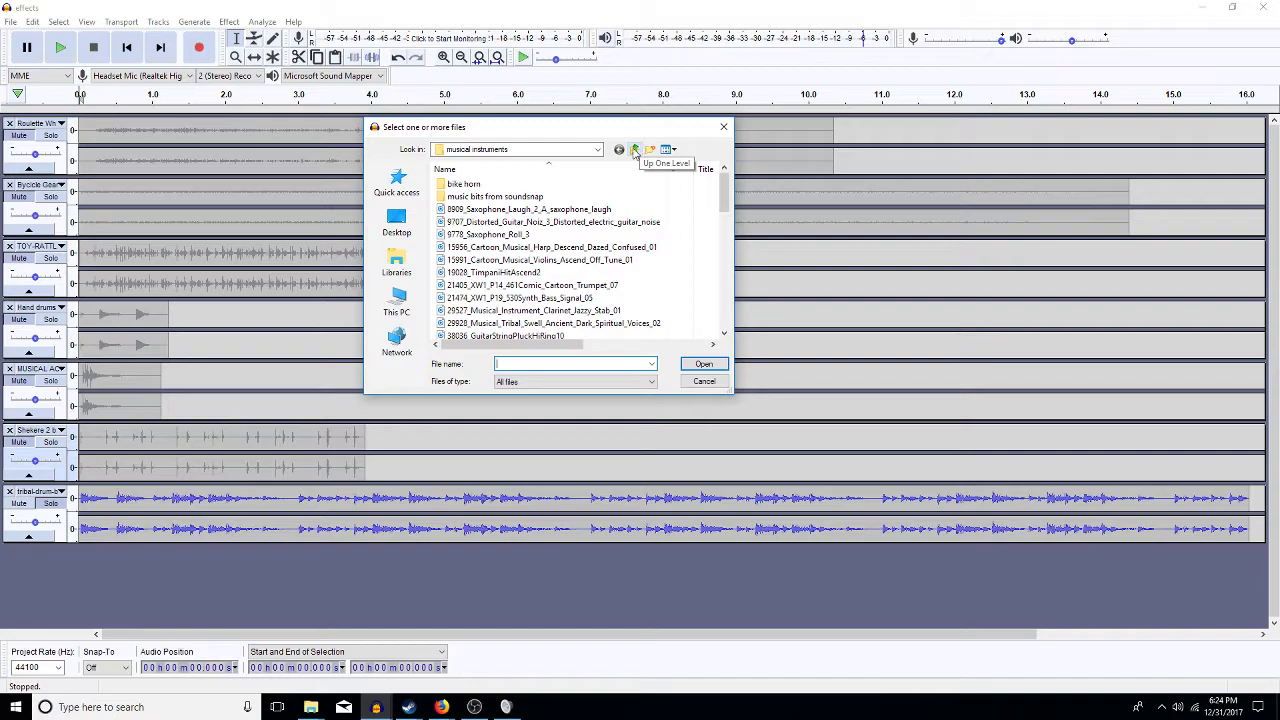
{"action": "left_click", "coordinate": [634, 150]}
{"action": "left_click", "coordinate": [634, 150]}
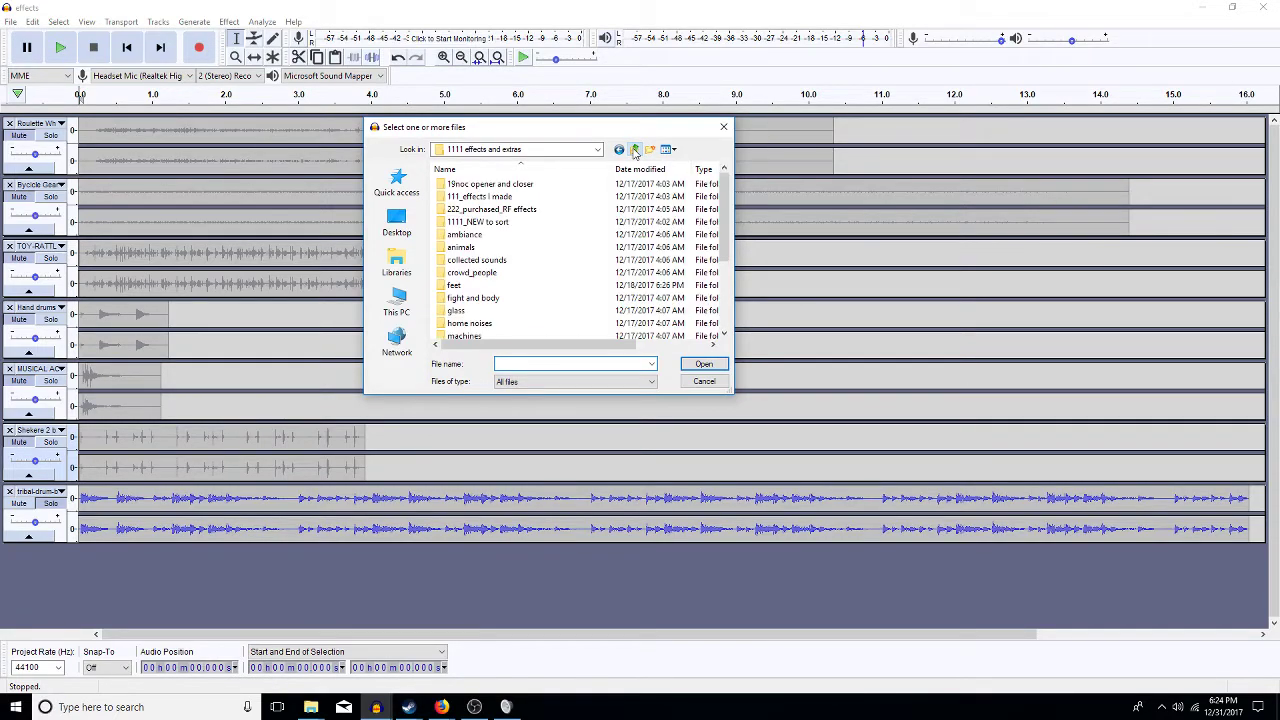
{"action": "left_click", "coordinate": [634, 150]}
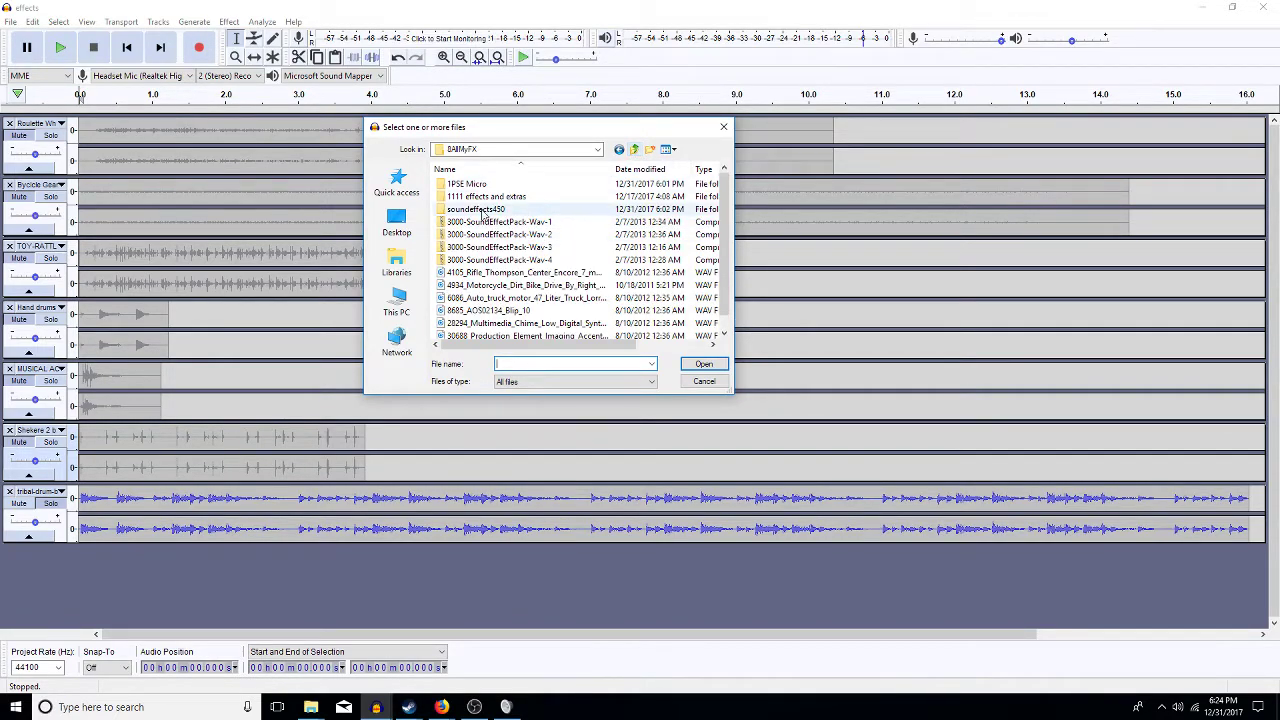
{"action": "double_click", "coordinate": [483, 211]}
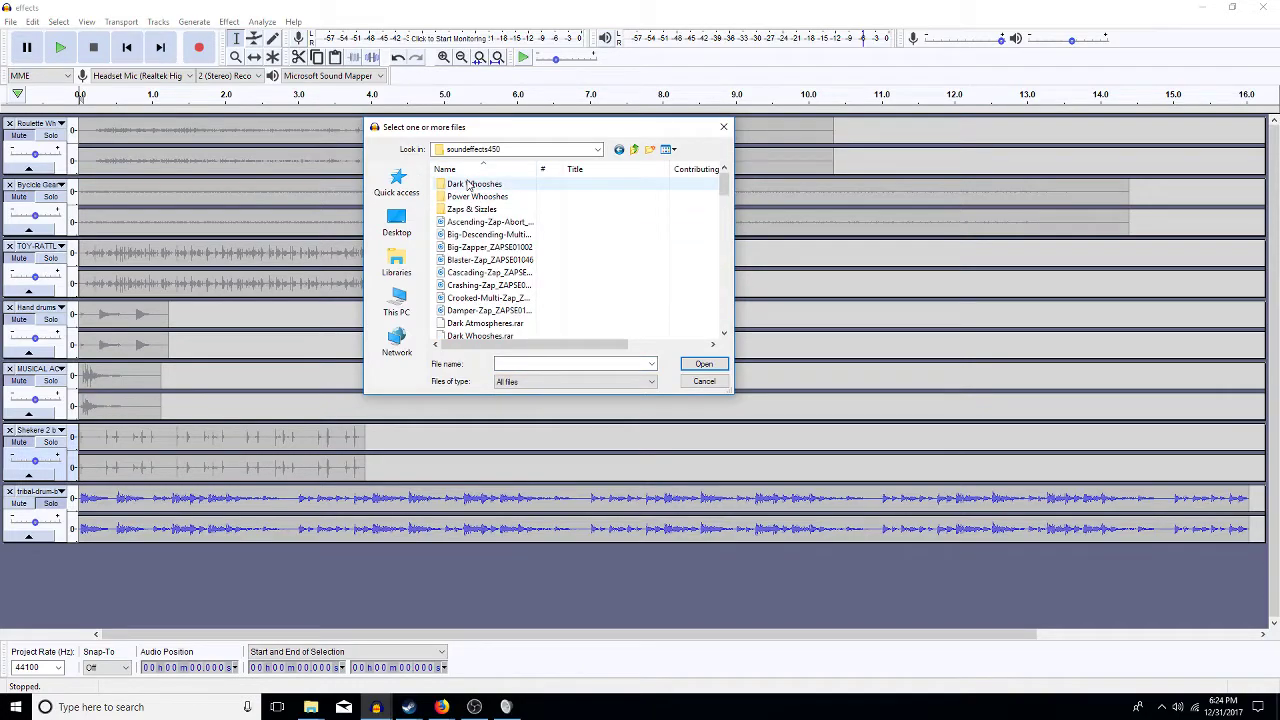
{"action": "left_click", "coordinate": [633, 150]}
{"action": "left_click", "coordinate": [633, 150]}
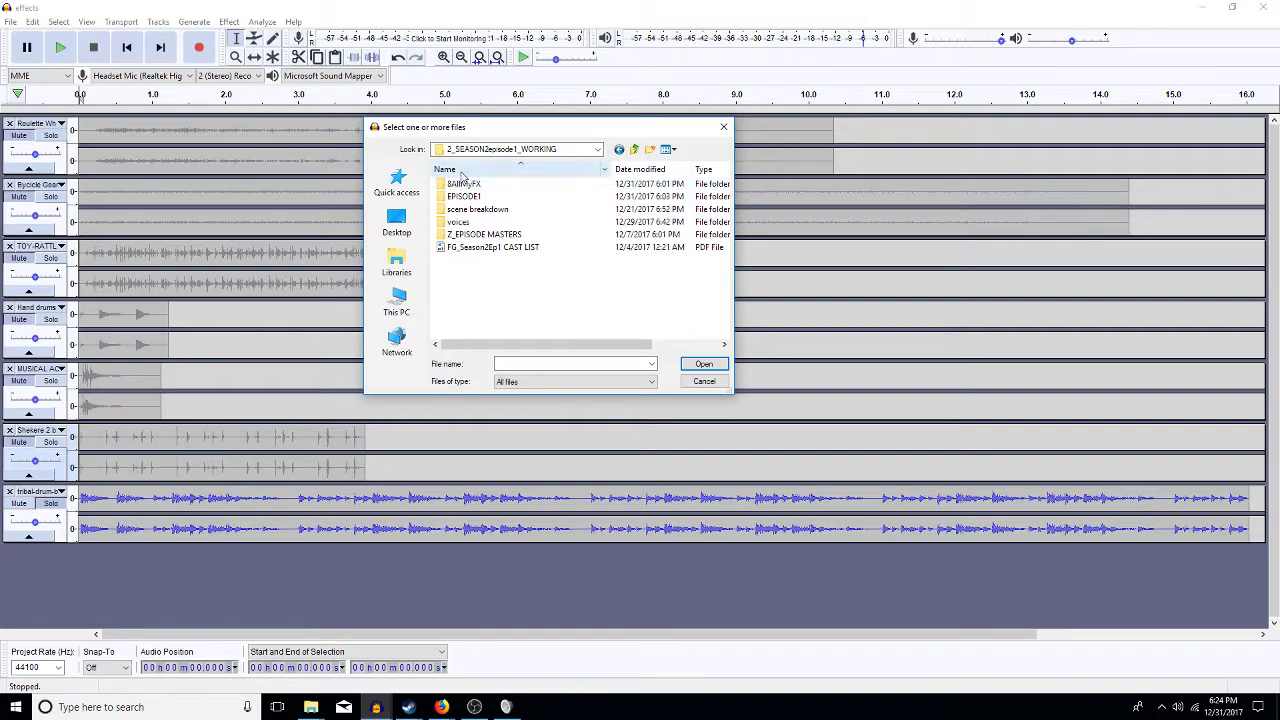
{"action": "double_click", "coordinate": [476, 198]}
{"action": "double_click", "coordinate": [466, 184]}
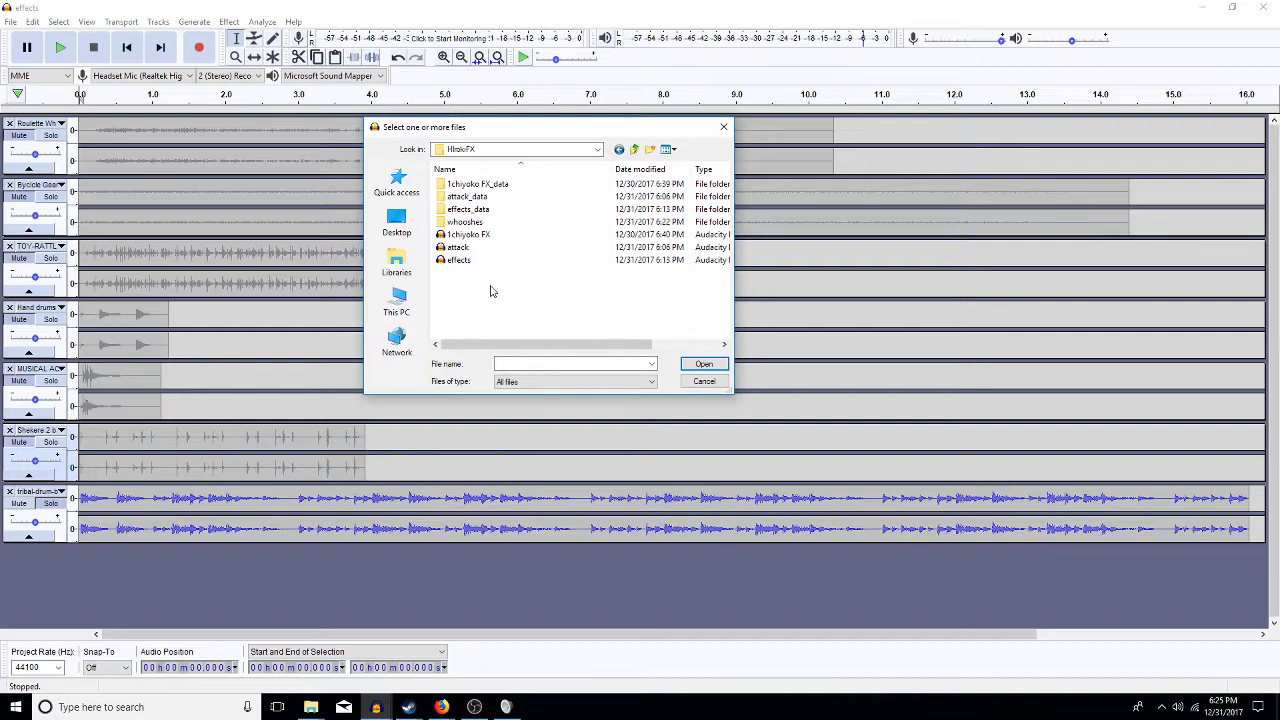
{"action": "double_click", "coordinate": [466, 222]}
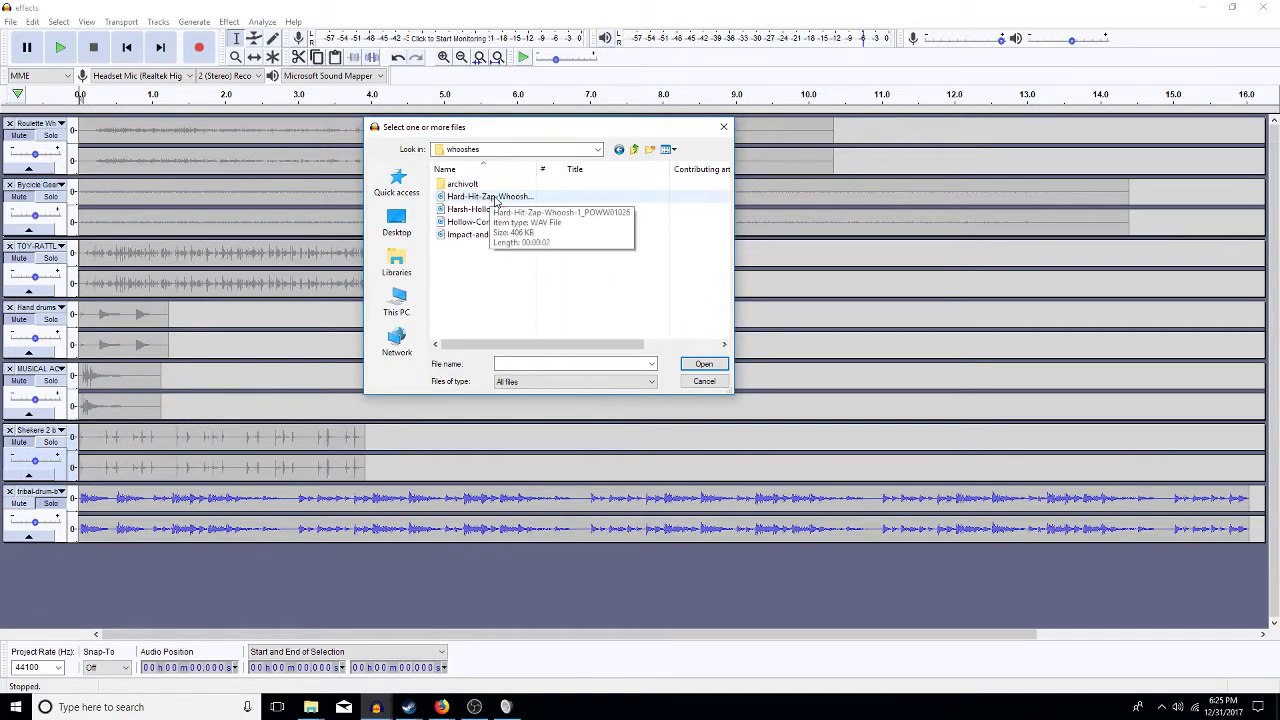
{"action": "left_click", "coordinate": [702, 381]}
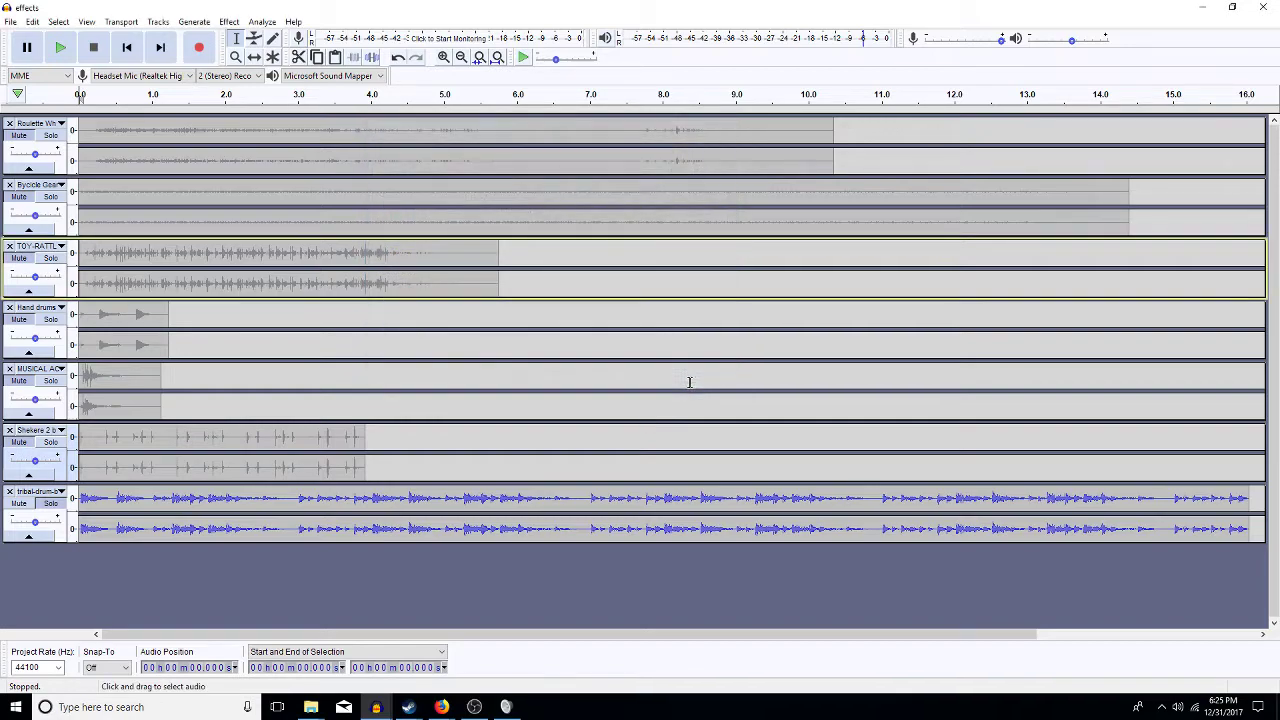
- Start an audio import into the effects project and browse to the whooshes folder in EPISODE1 > HirokiFX
{"action": "left_click", "coordinate": [11, 24]}
{"action": "mouse_move", "coordinate": [106, 152]}
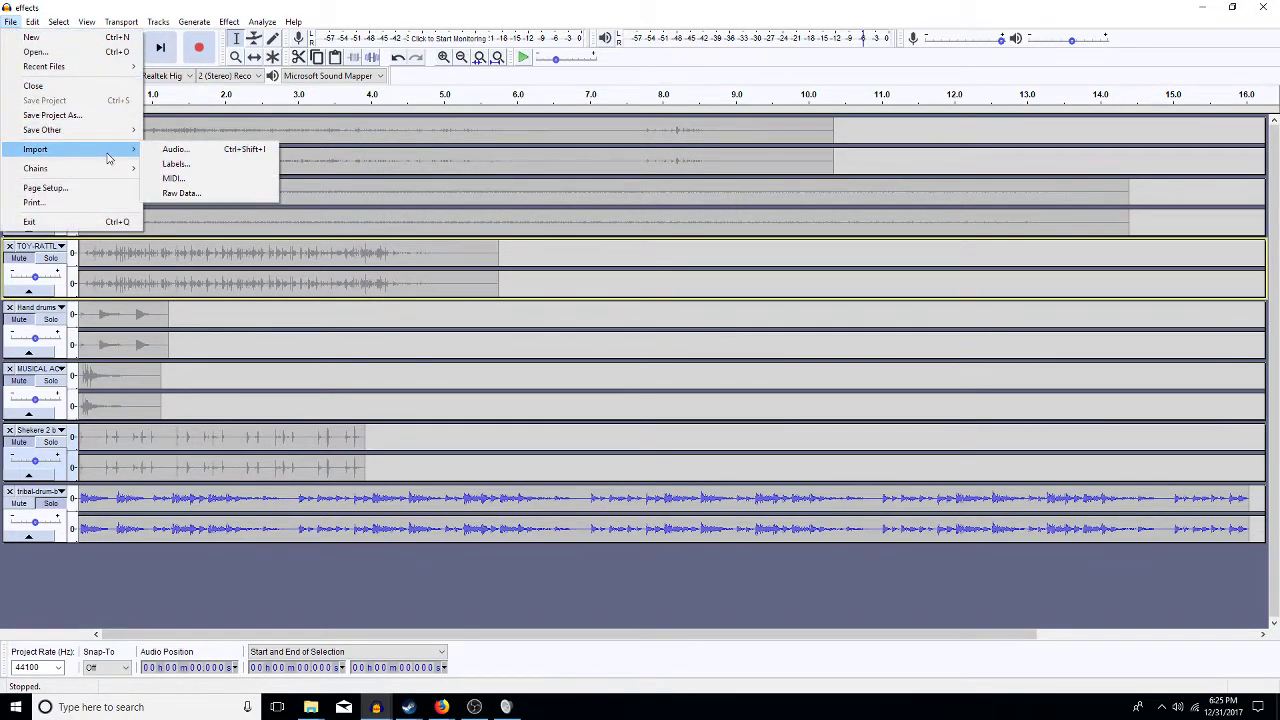
{"action": "left_click", "coordinate": [185, 156]}
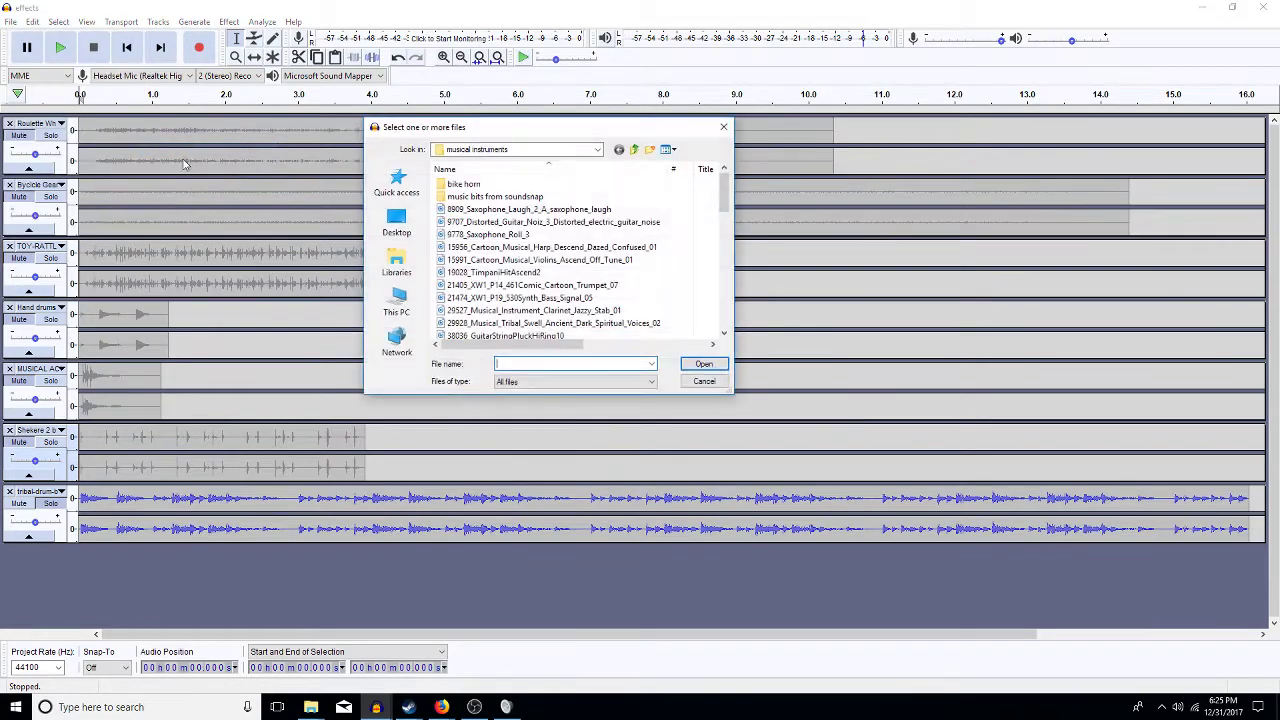
{"action": "left_click", "coordinate": [634, 150]}
{"action": "left_click", "coordinate": [634, 150]}
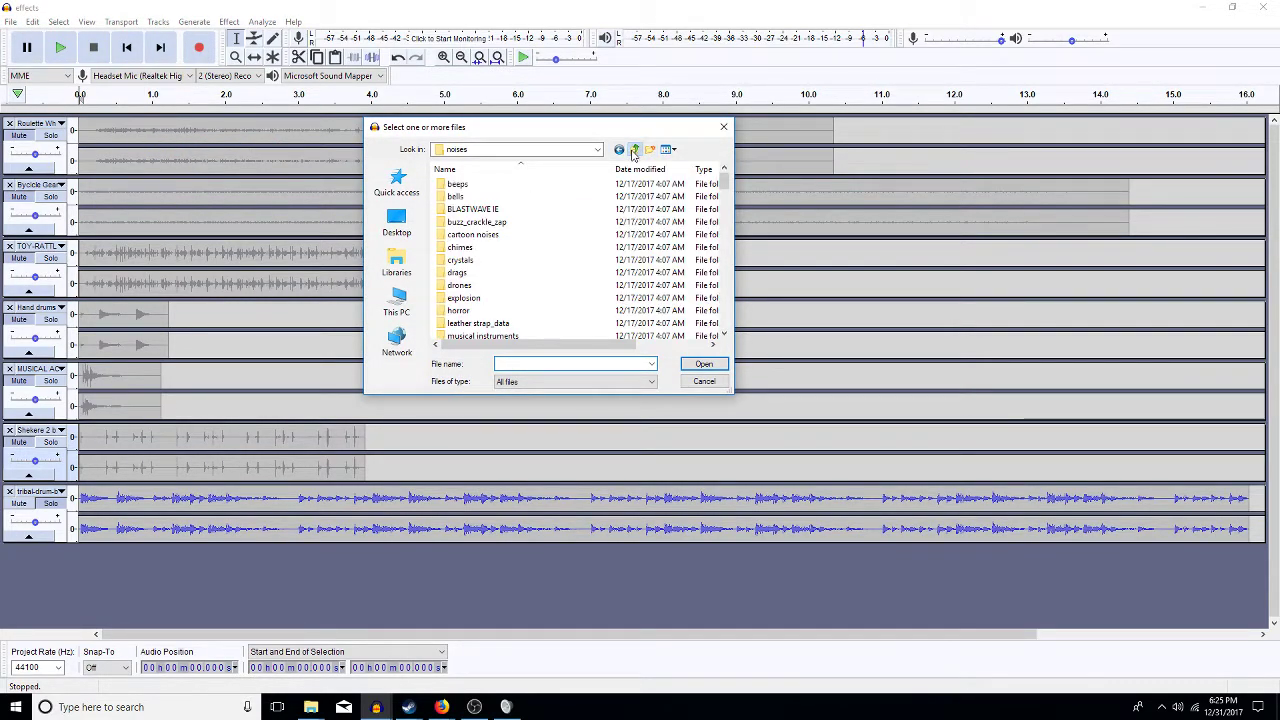
{"action": "left_click", "coordinate": [634, 150]}
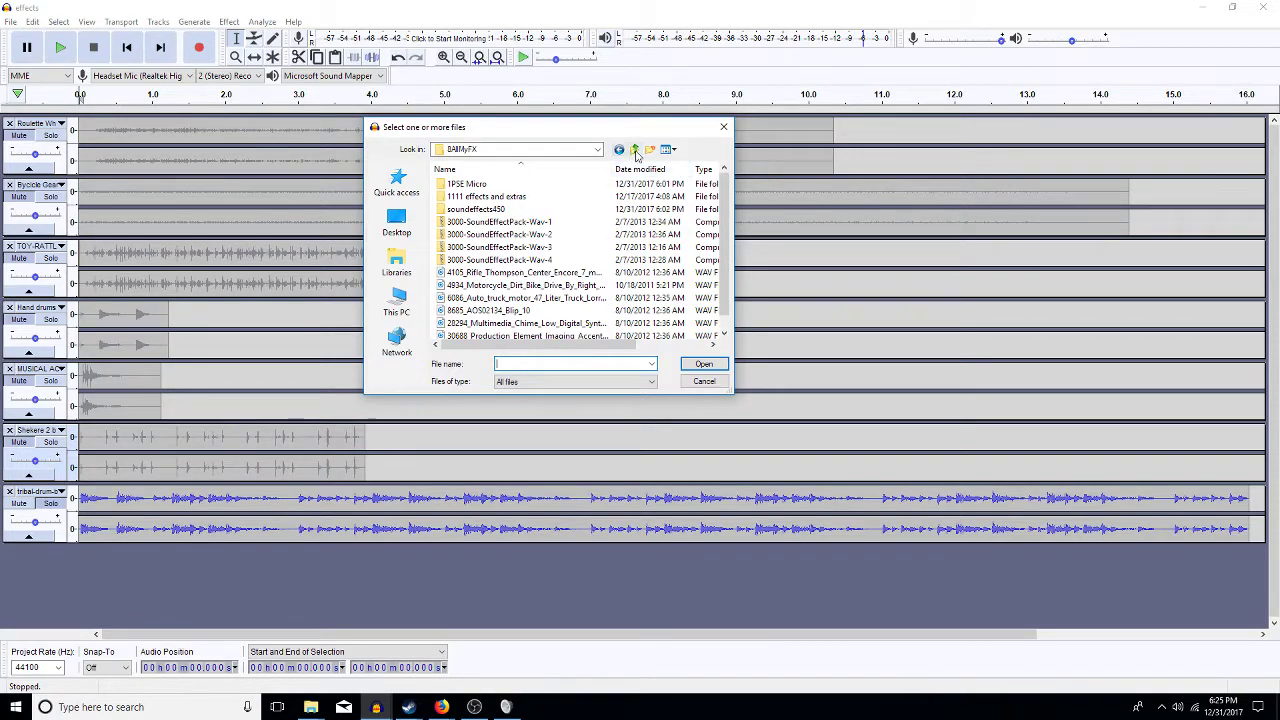
{"action": "left_click", "coordinate": [635, 151]}
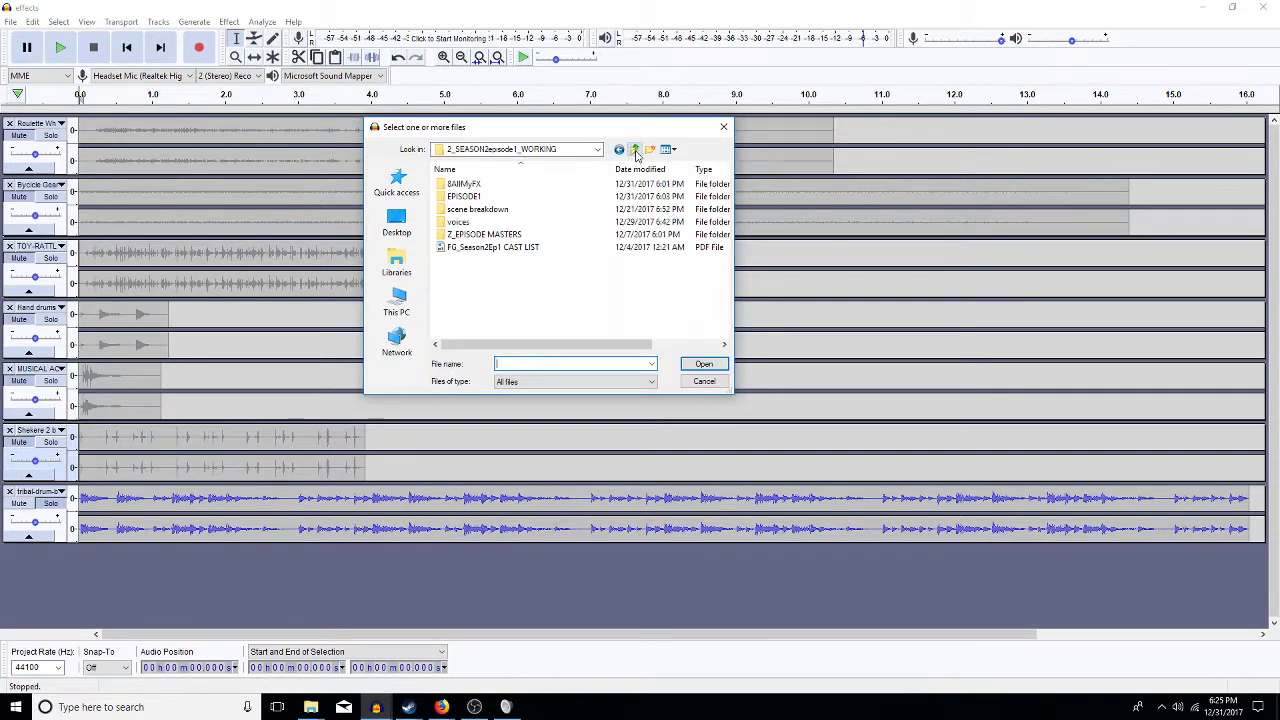
{"action": "double_click", "coordinate": [466, 197]}
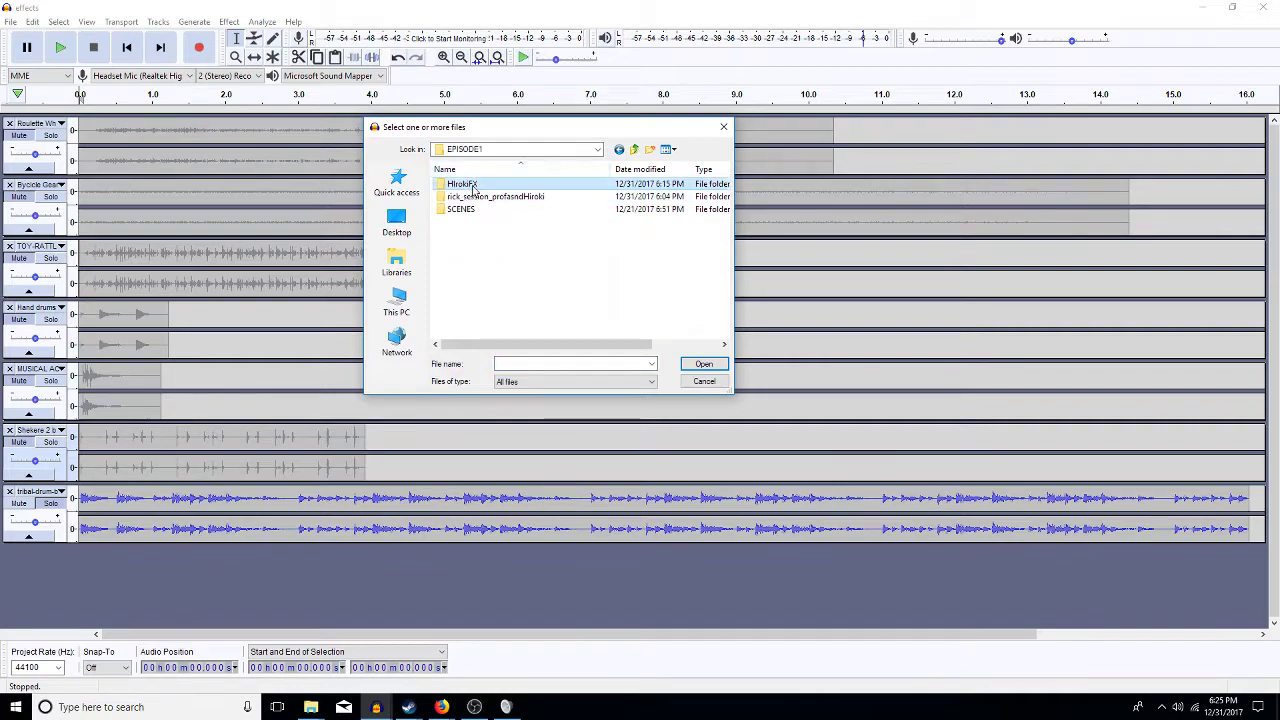
{"action": "double_click", "coordinate": [473, 188]}
{"action": "double_click", "coordinate": [476, 224]}
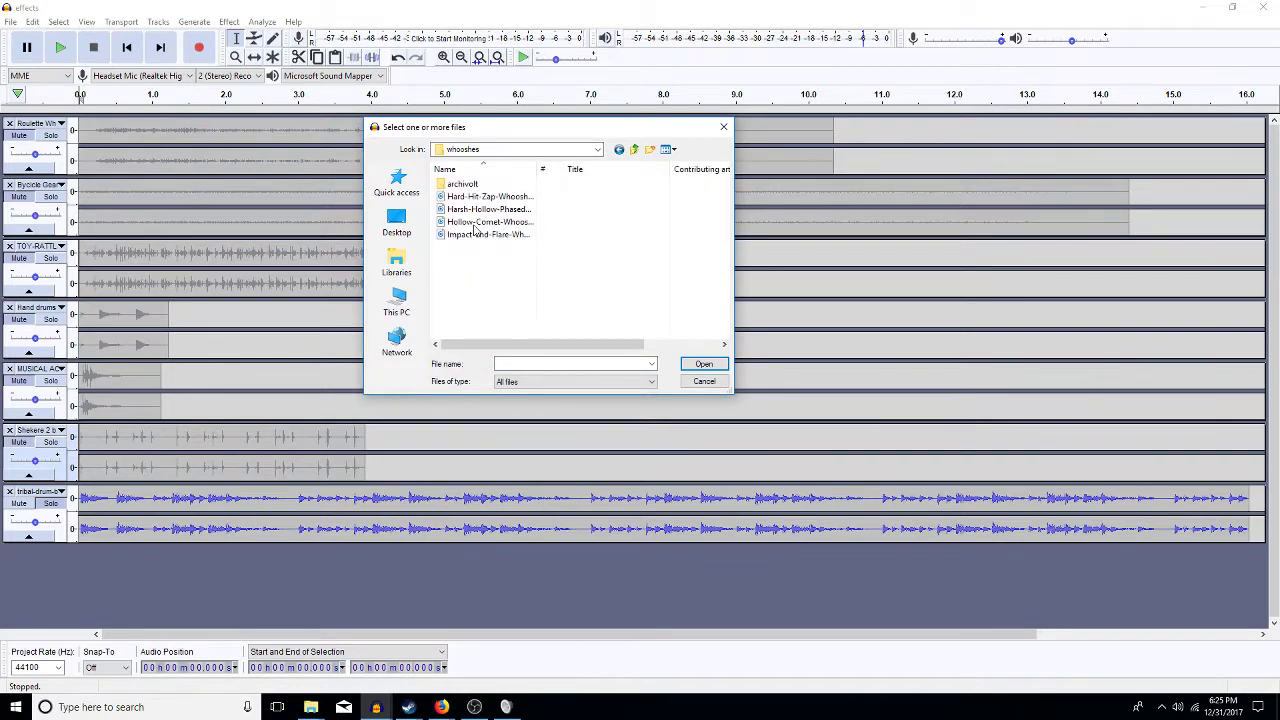
- Import the four whoosh files together: Hard-Hit-Zap, Harsh-Hollow-Phased, Hollow-Comet and Impact-and-Flare
{"action": "left_click", "coordinate": [486, 197]}
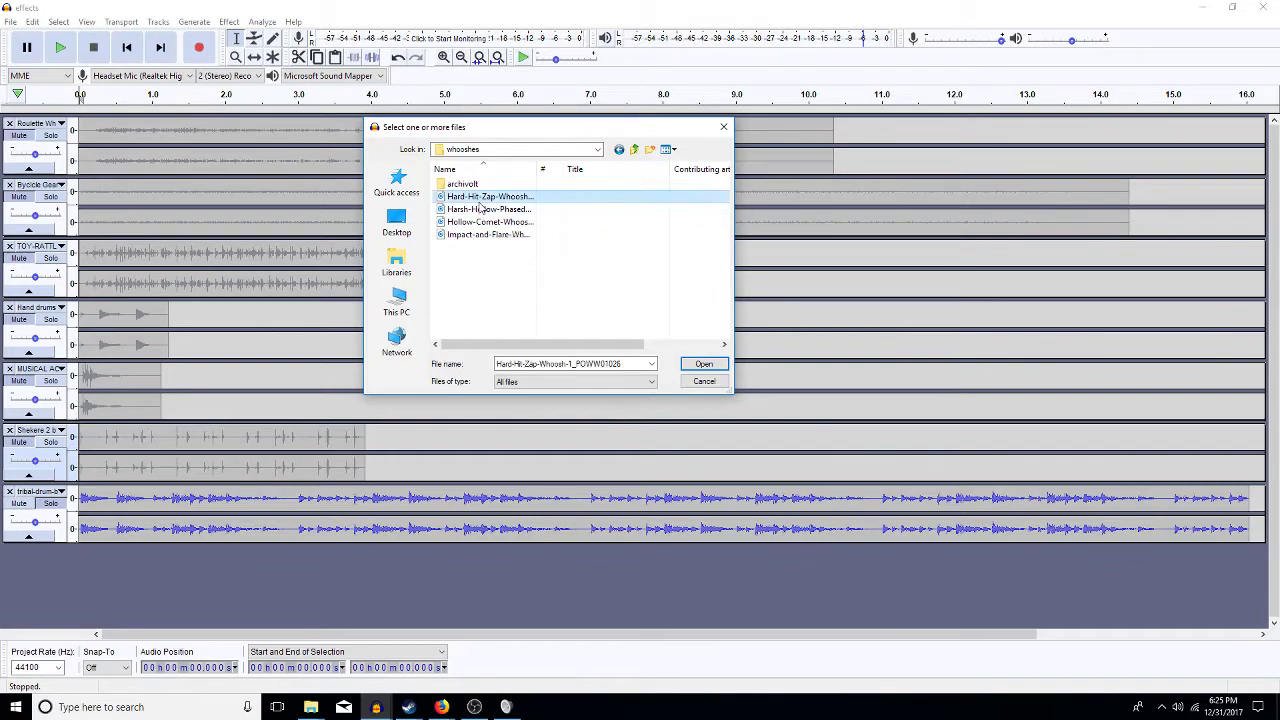
{"action": "key", "text": "shift+Down"}
{"action": "key", "text": "shift+Down"}
{"action": "key", "text": "shift+Down"}
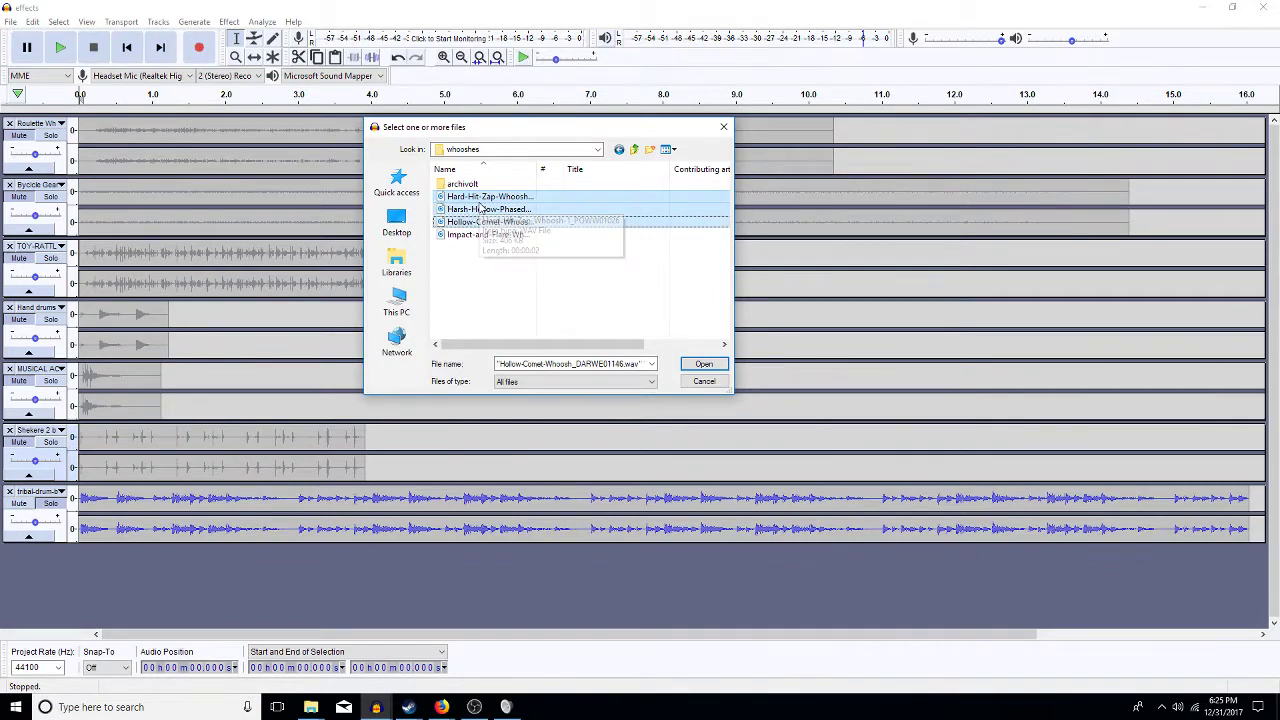
{"action": "left_click", "coordinate": [704, 363]}
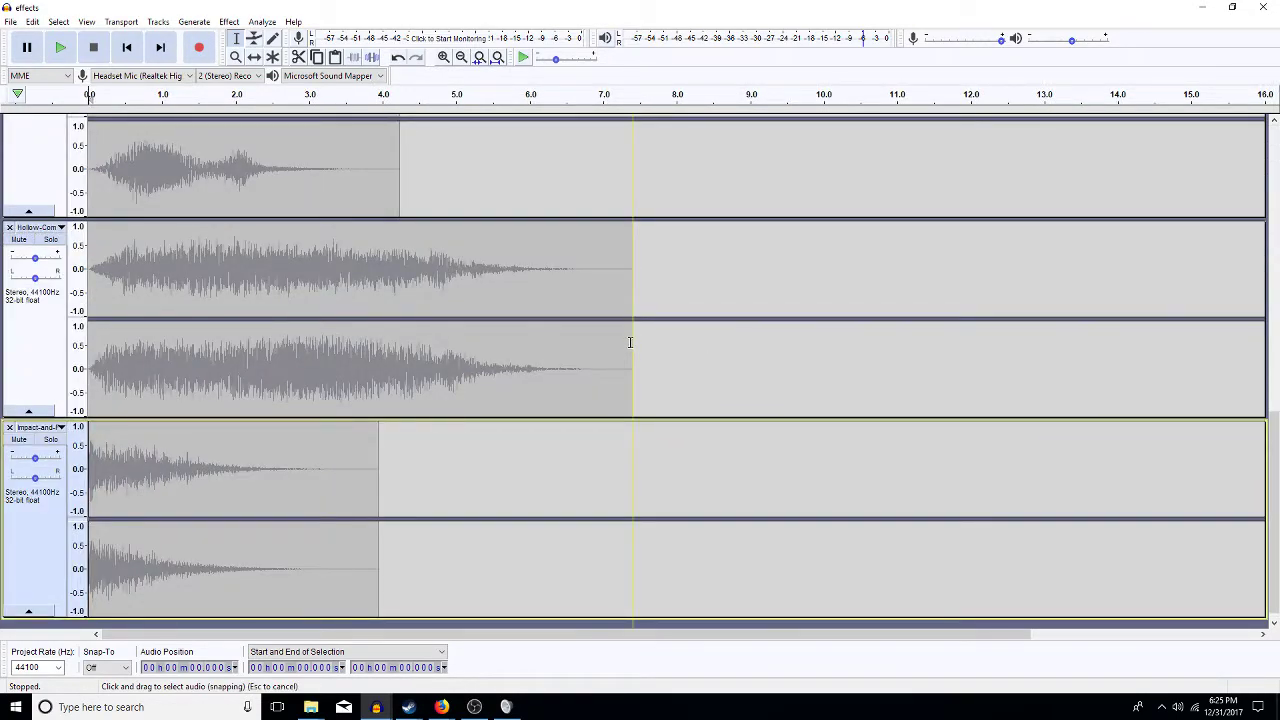
- Reduce the display height of the four imported whoosh tracks so they are compact like the tracks above
{"action": "scroll", "coordinate": [528, 332], "scroll_direction": "up", "scroll_amount": 10}
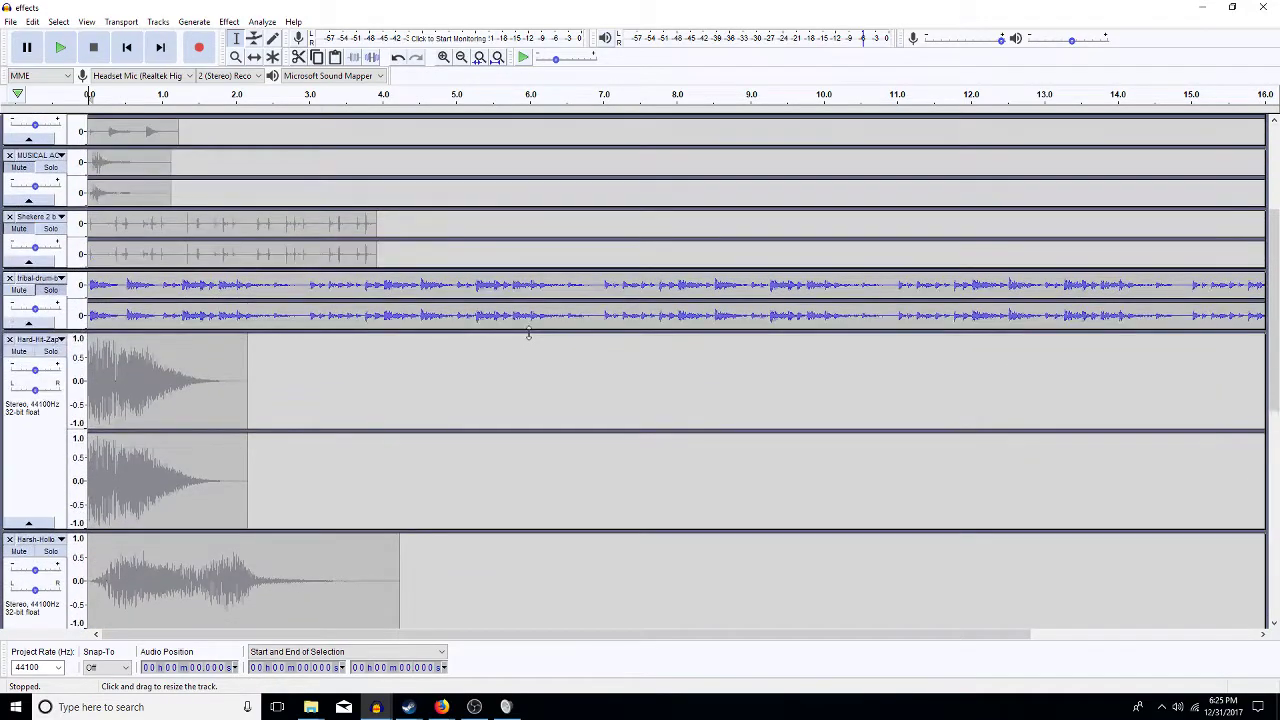
{"action": "left_click_drag", "start_coordinate": [392, 528], "coordinate": [406, 422]}
{"action": "left_click_drag", "start_coordinate": [434, 618], "coordinate": [451, 497]}
{"action": "left_click", "coordinate": [453, 593]}
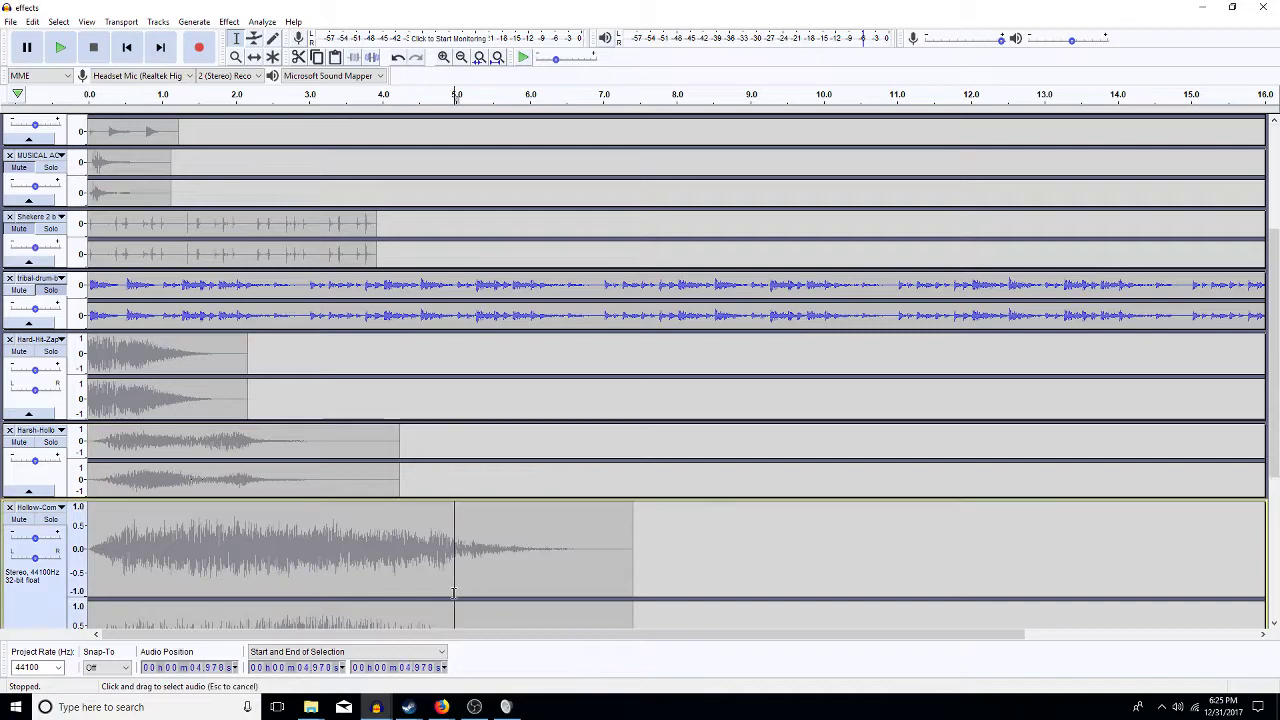
{"action": "left_click_drag", "start_coordinate": [450, 620], "coordinate": [481, 494]}
{"action": "left_click", "coordinate": [479, 531]}
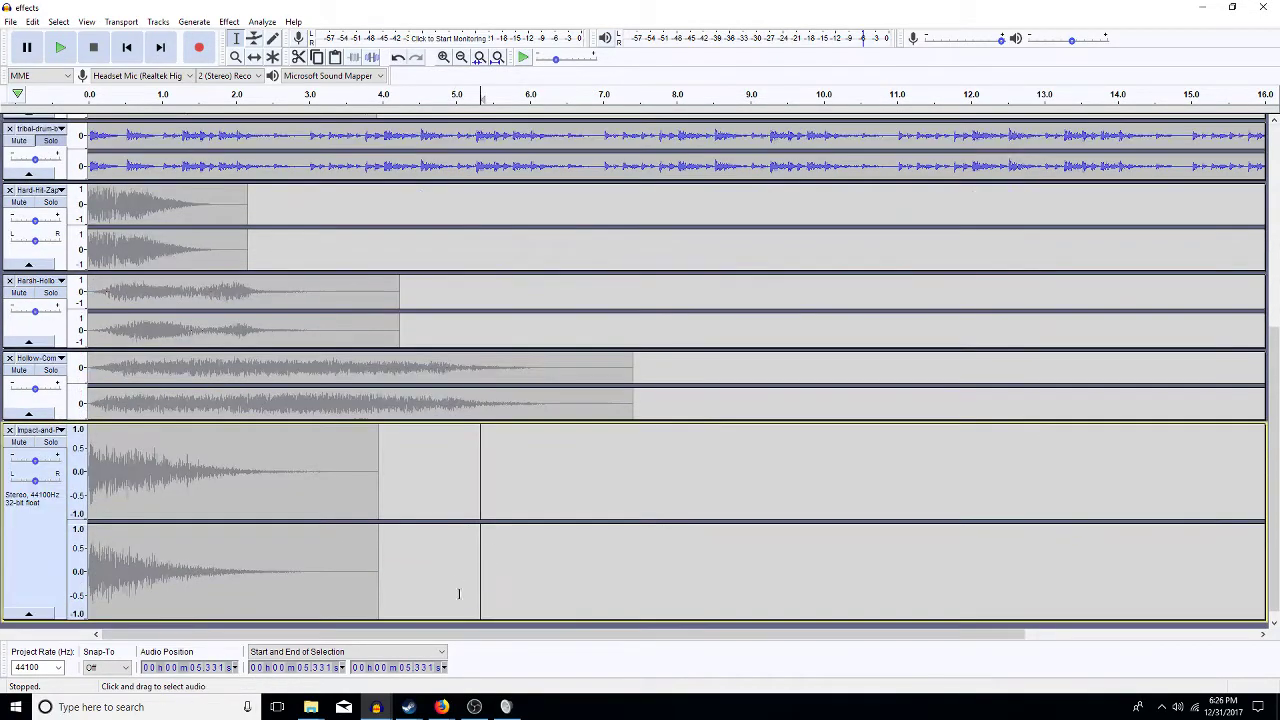
{"action": "left_click_drag", "start_coordinate": [457, 624], "coordinate": [475, 490]}
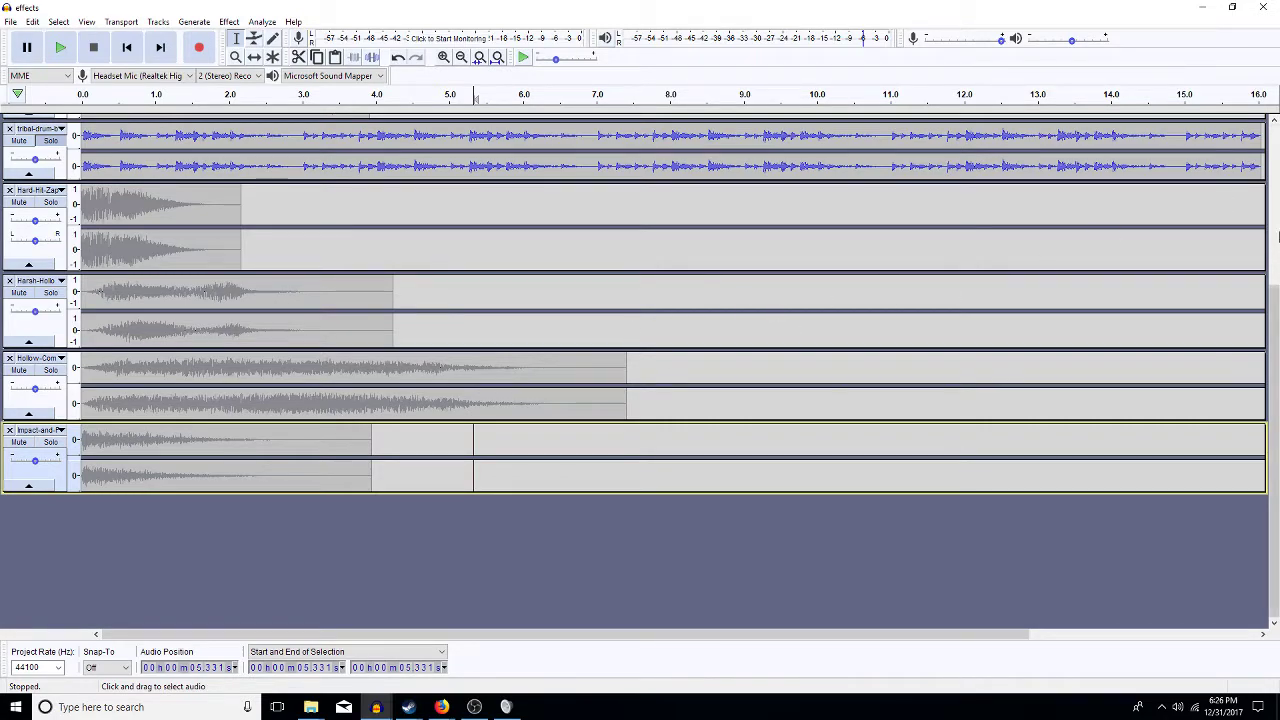
{"action": "scroll", "coordinate": [790, 328], "scroll_direction": "up", "scroll_amount": 5}
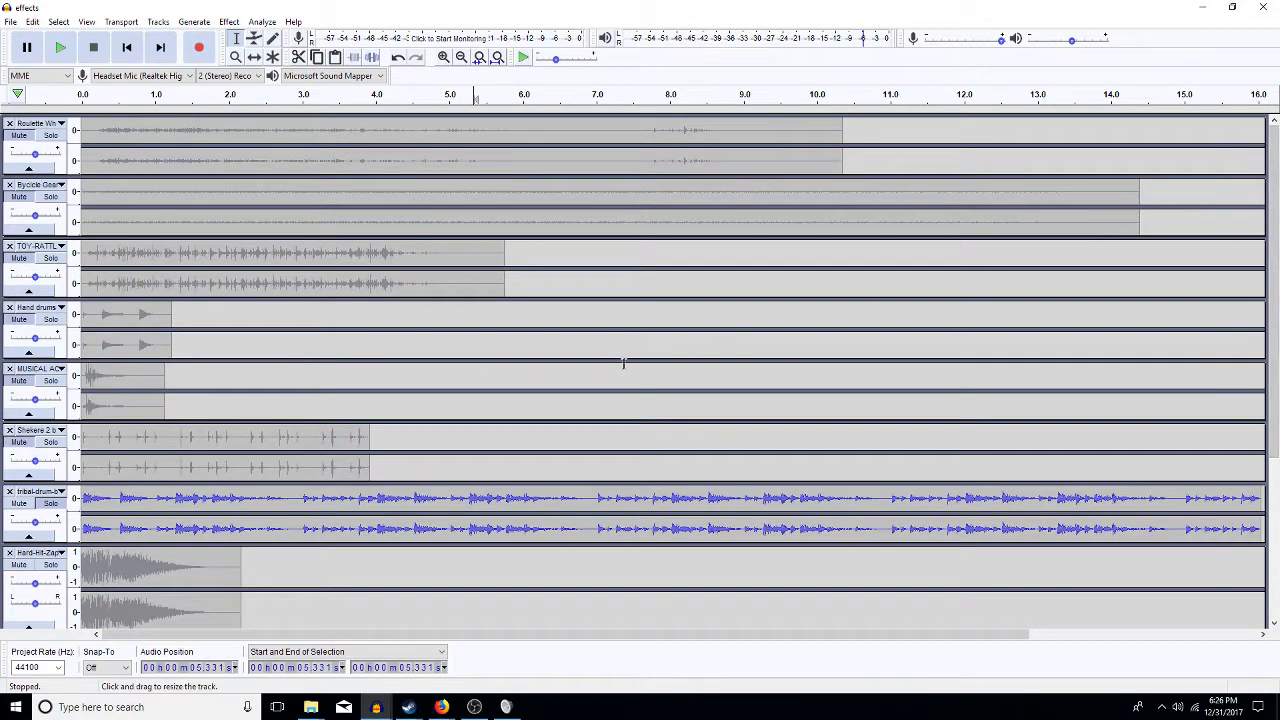
{"action": "scroll", "coordinate": [585, 386], "scroll_direction": "down", "scroll_amount": 5}
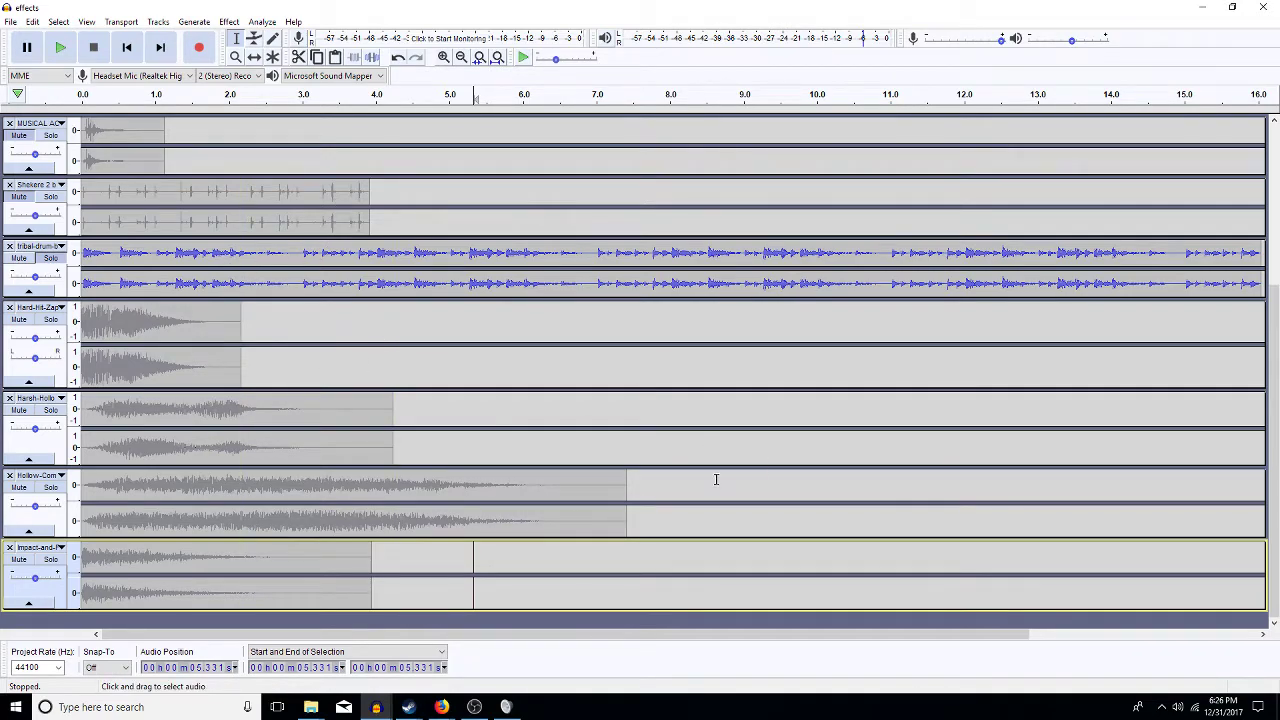
{"action": "scroll", "coordinate": [355, 304], "scroll_direction": "up", "scroll_amount": 3}
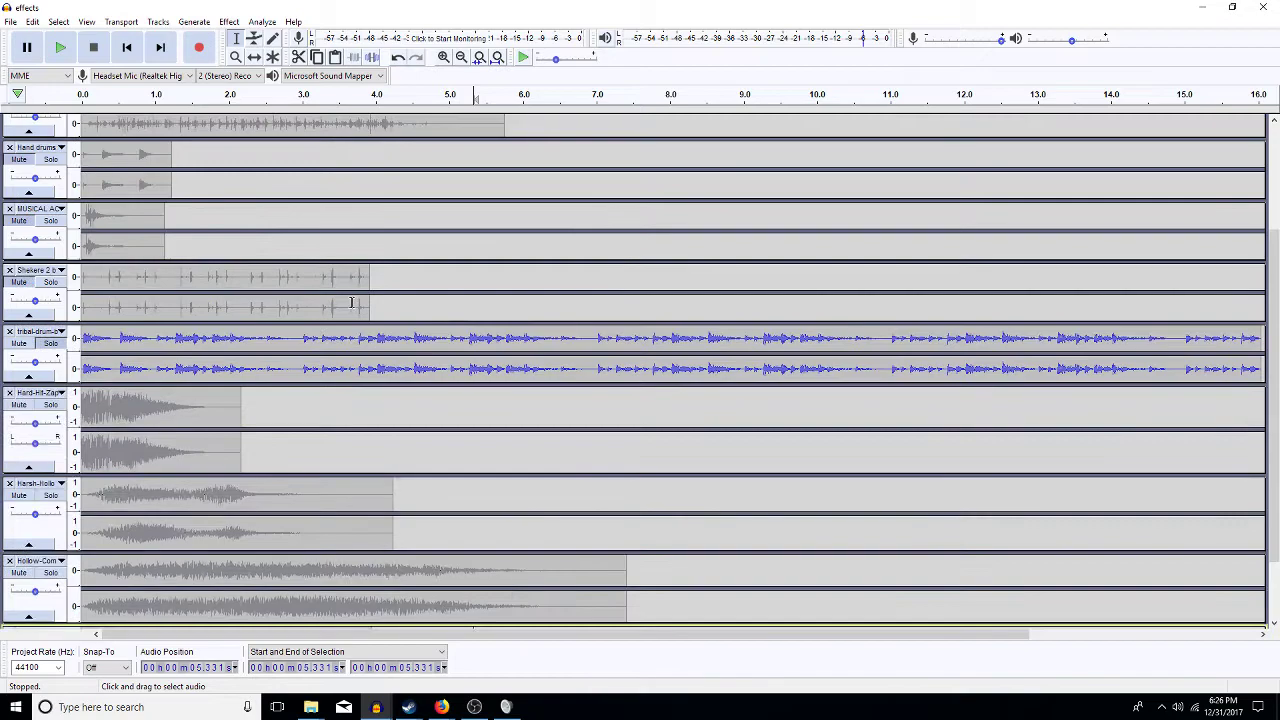
- Solo and audition the MUSICAL AC track from the start, followed by the Hand drums track
{"action": "scroll", "coordinate": [351, 302], "scroll_direction": "up", "scroll_amount": 1}
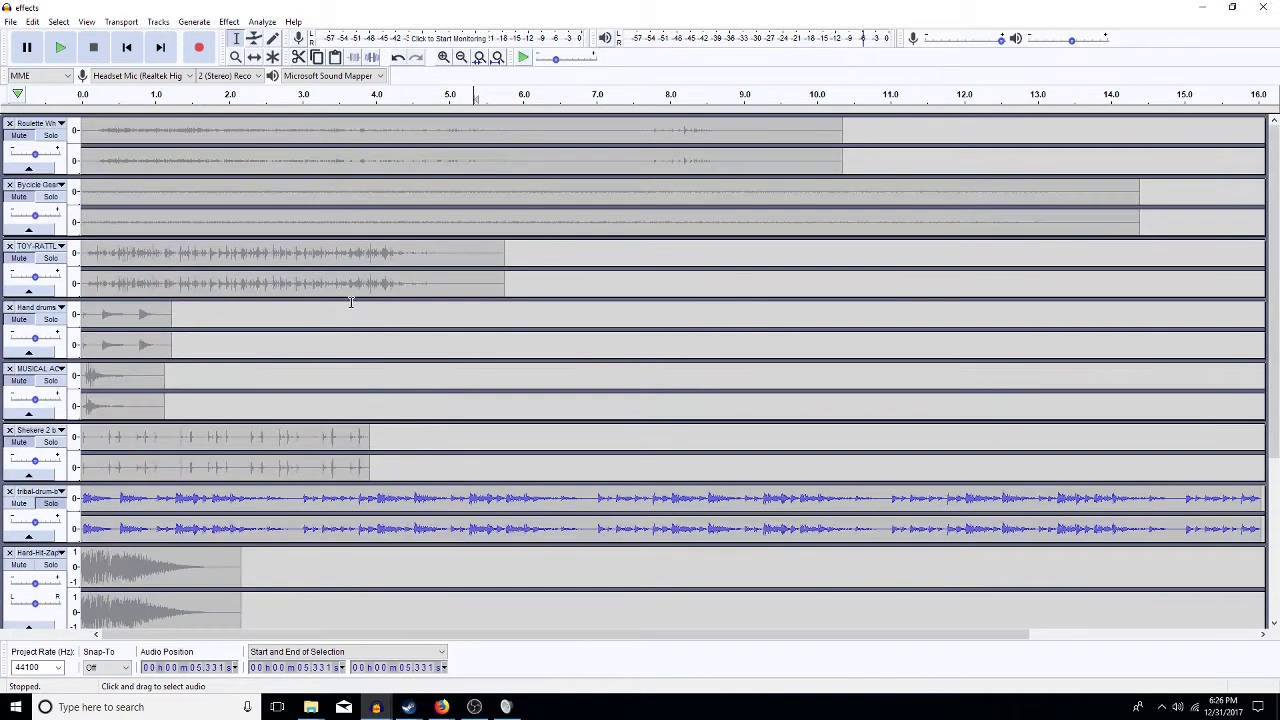
{"action": "left_click", "coordinate": [50, 382]}
{"action": "key", "text": "Home"}
{"action": "key", "text": "space"}
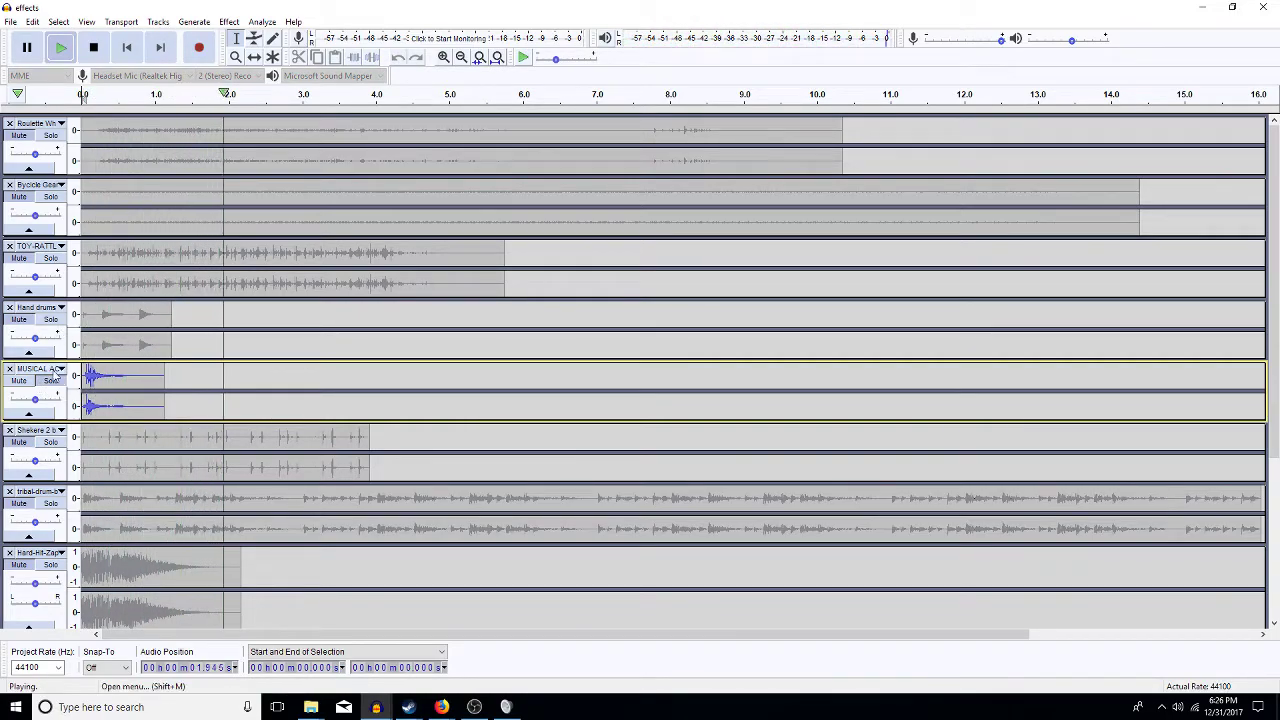
{"action": "left_click", "coordinate": [50, 319]}
{"action": "key", "text": "space"}
{"action": "key", "text": "space"}
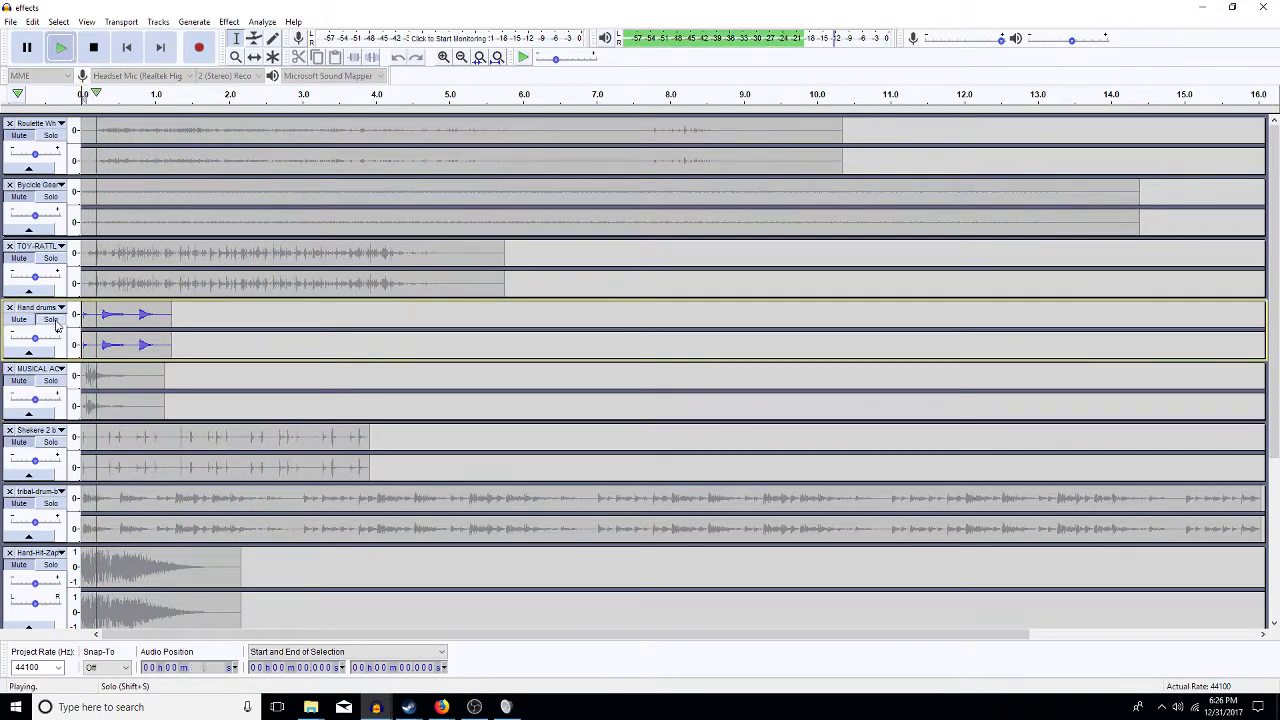
{"action": "key", "text": "space"}
- Remove the Hand drums, Bycicle Gear and Roulette Wheel tracks from the effects project
{"action": "left_click", "coordinate": [9, 307]}
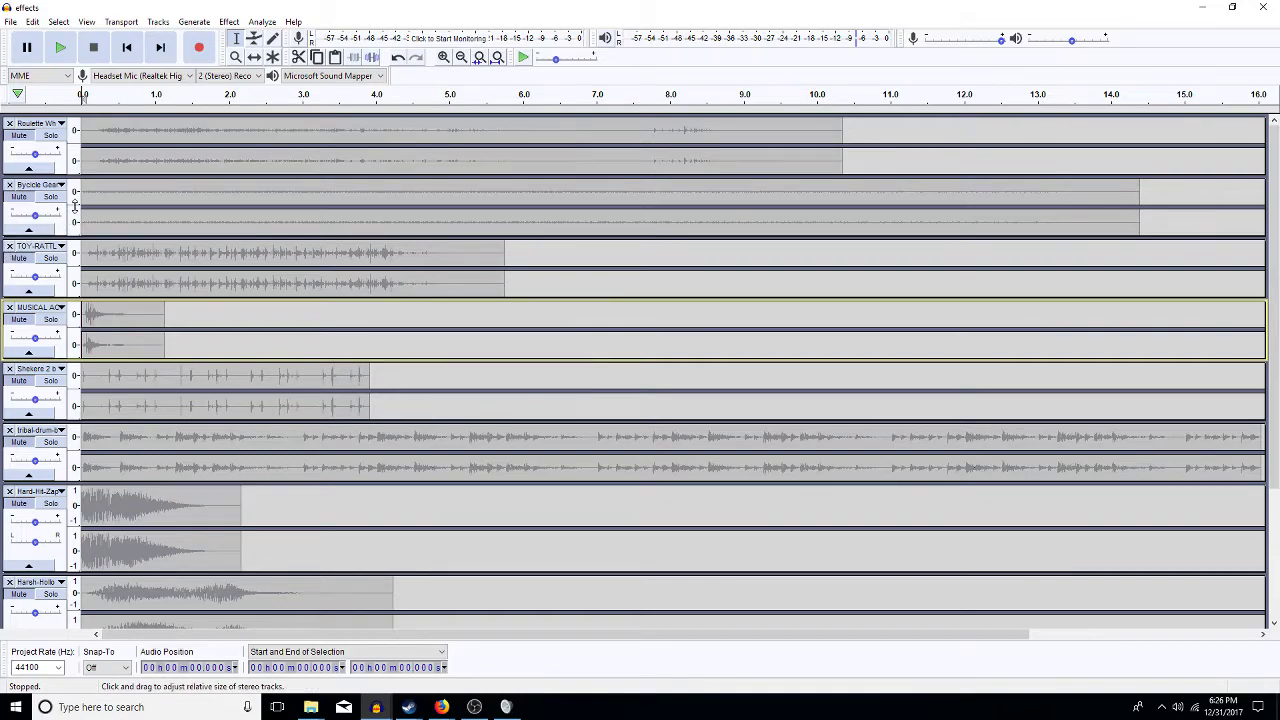
{"action": "left_click", "coordinate": [10, 186]}
{"action": "left_click", "coordinate": [9, 124]}
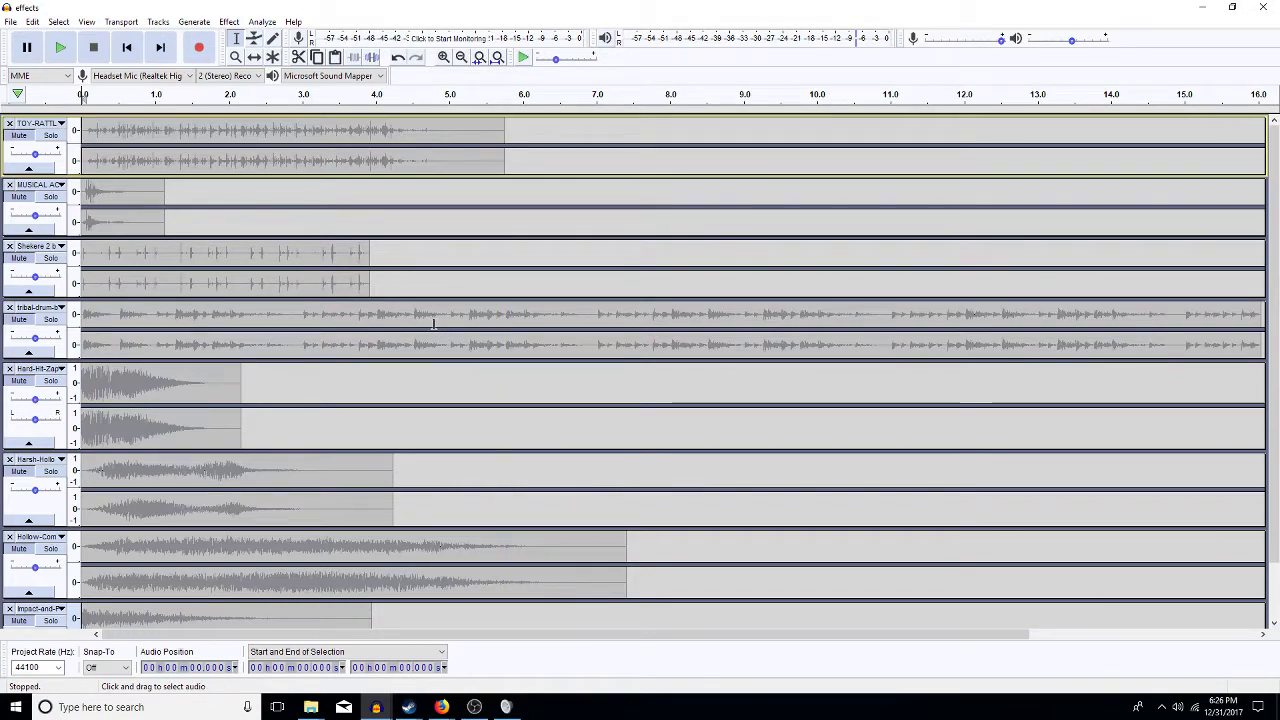
- Copy all remaining effects tracks into the attack project, below its existing tracks, and clear the selection
{"action": "key", "text": "ctrl+a"}
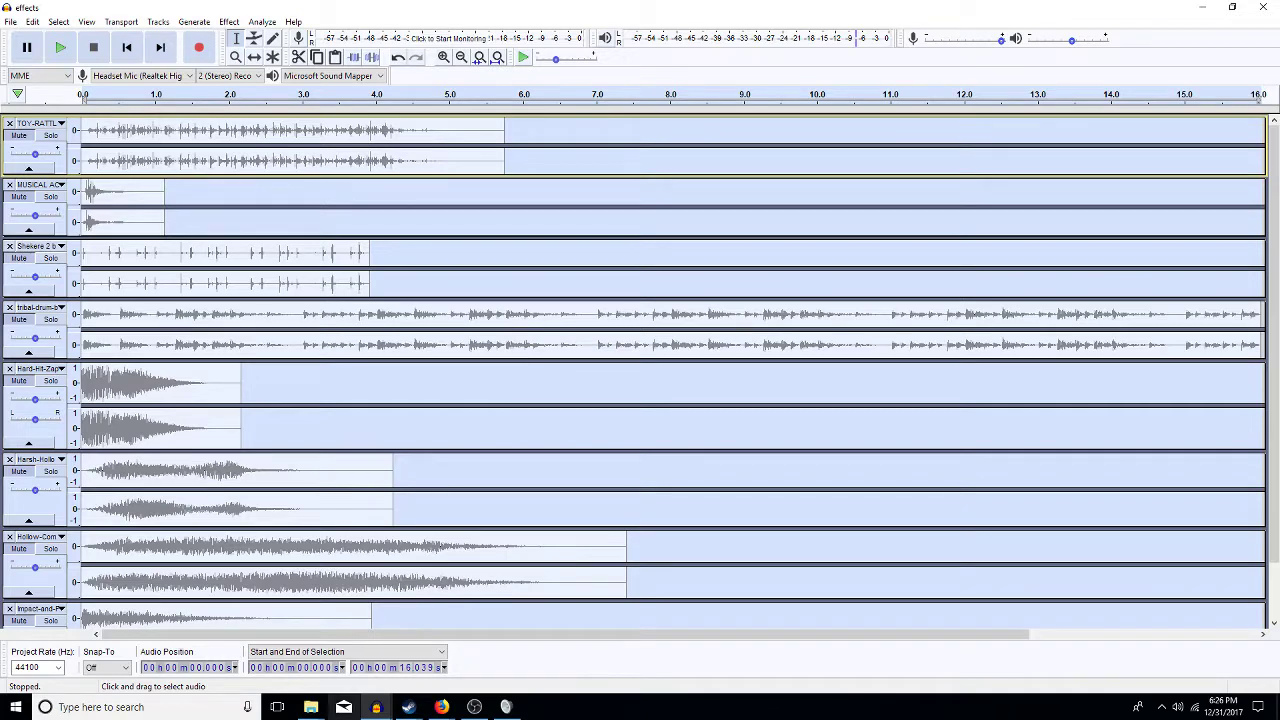
{"action": "left_click", "coordinate": [378, 708]}
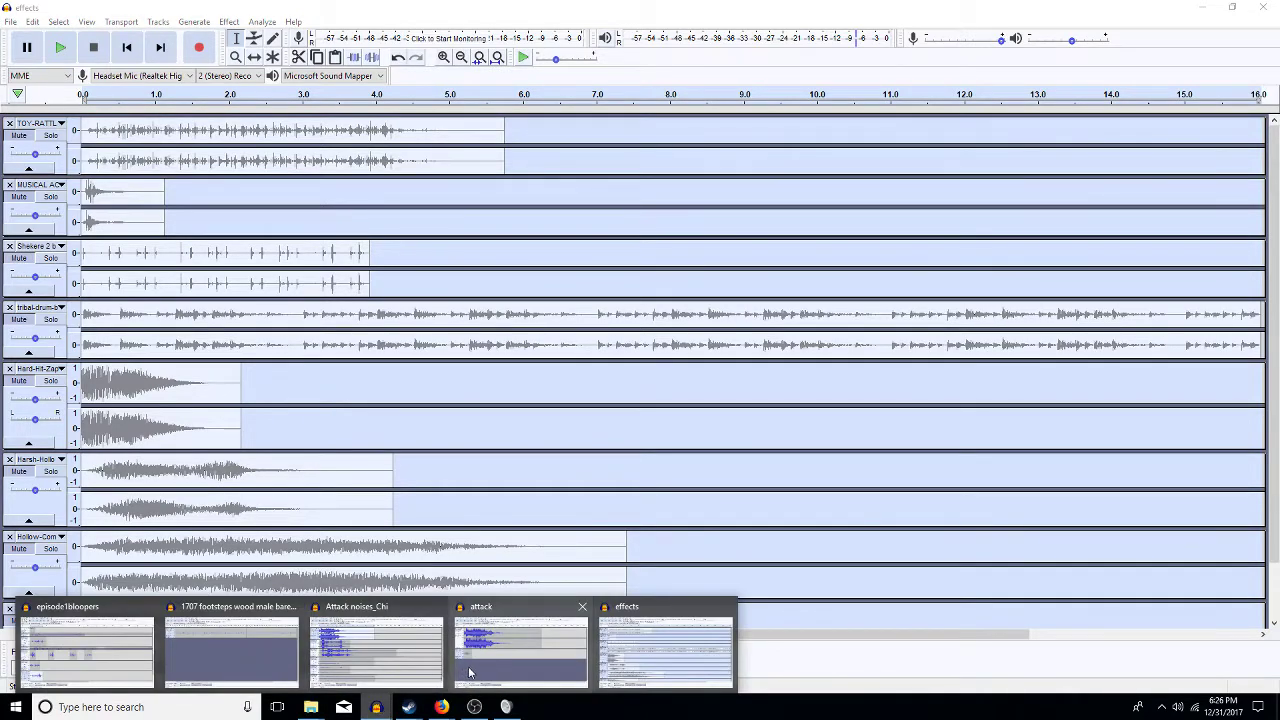
{"action": "left_click", "coordinate": [520, 650]}
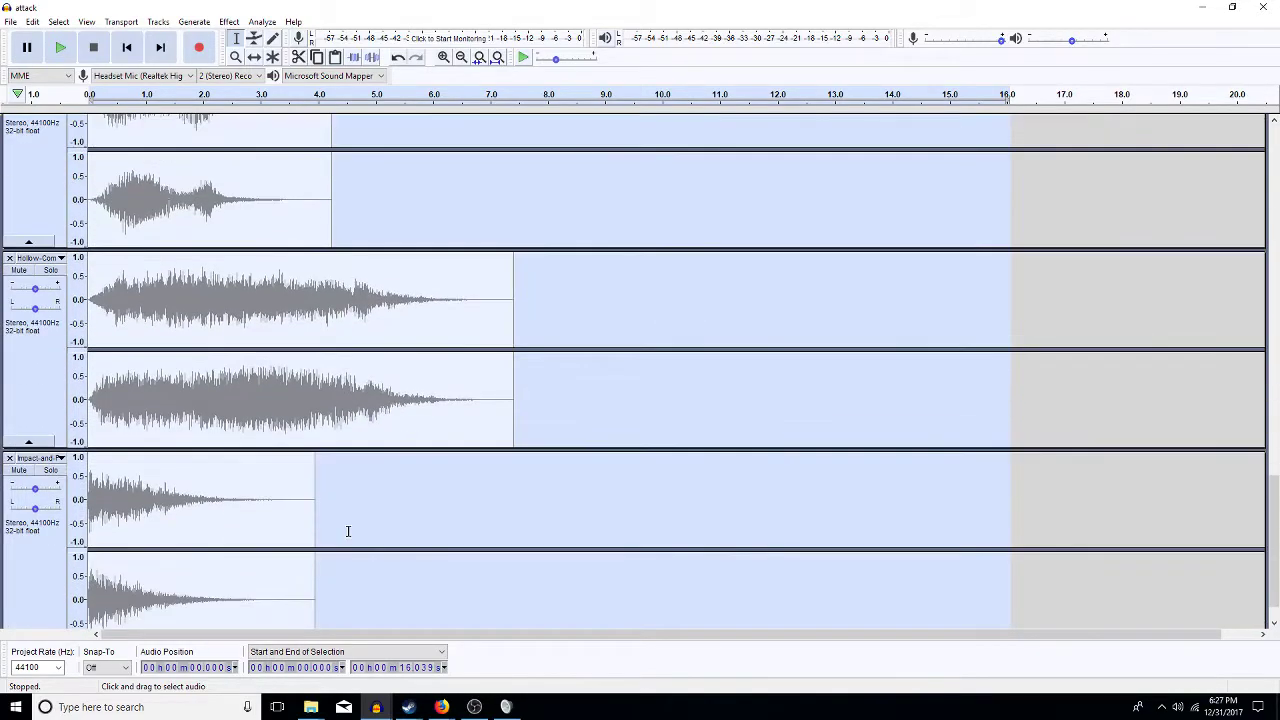
{"action": "left_click", "coordinate": [286, 341]}
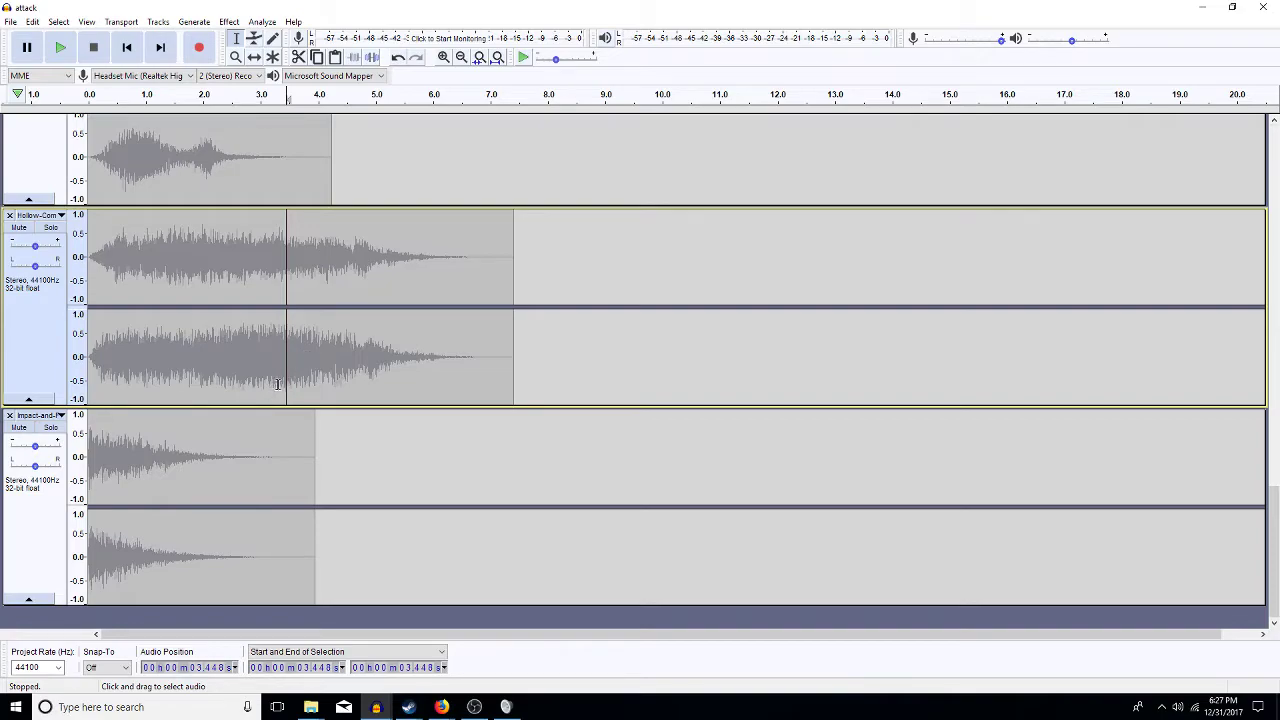
- Mute the original attack track so that only the other tracks are active
{"action": "scroll", "coordinate": [277, 385], "scroll_direction": "up", "scroll_amount": 10}
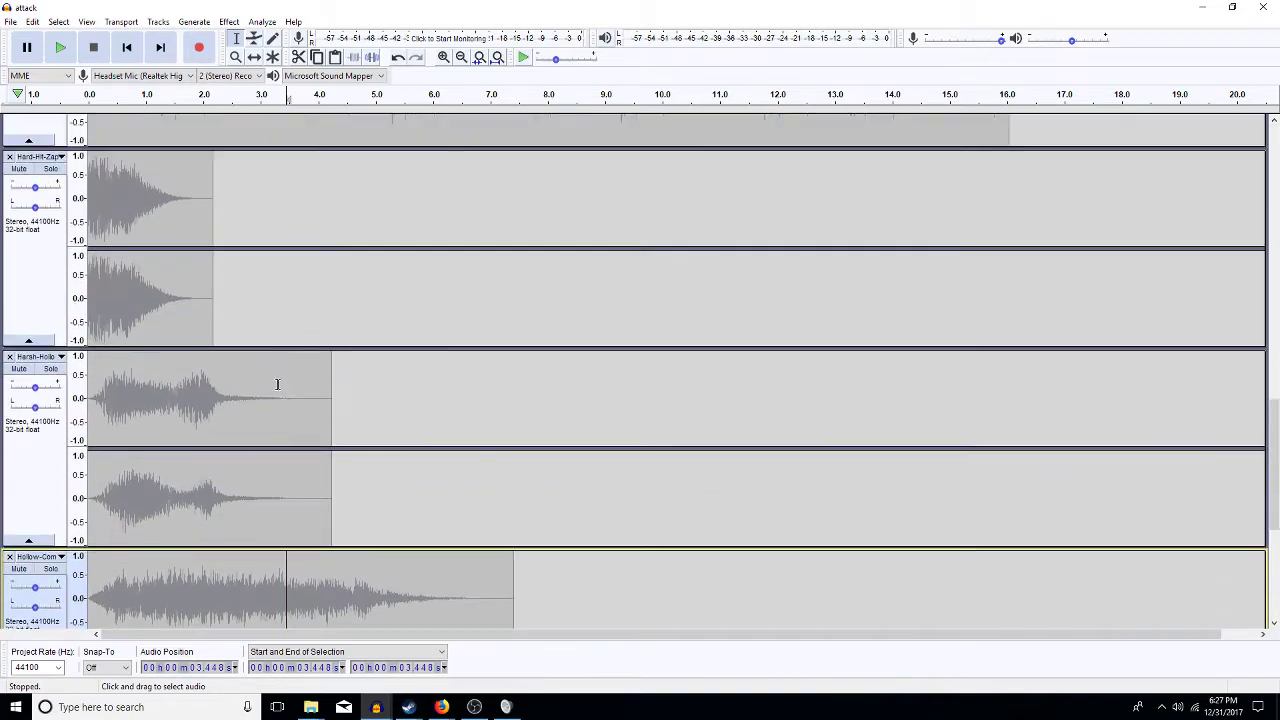
{"action": "scroll", "coordinate": [277, 385], "scroll_direction": "up", "scroll_amount": 3}
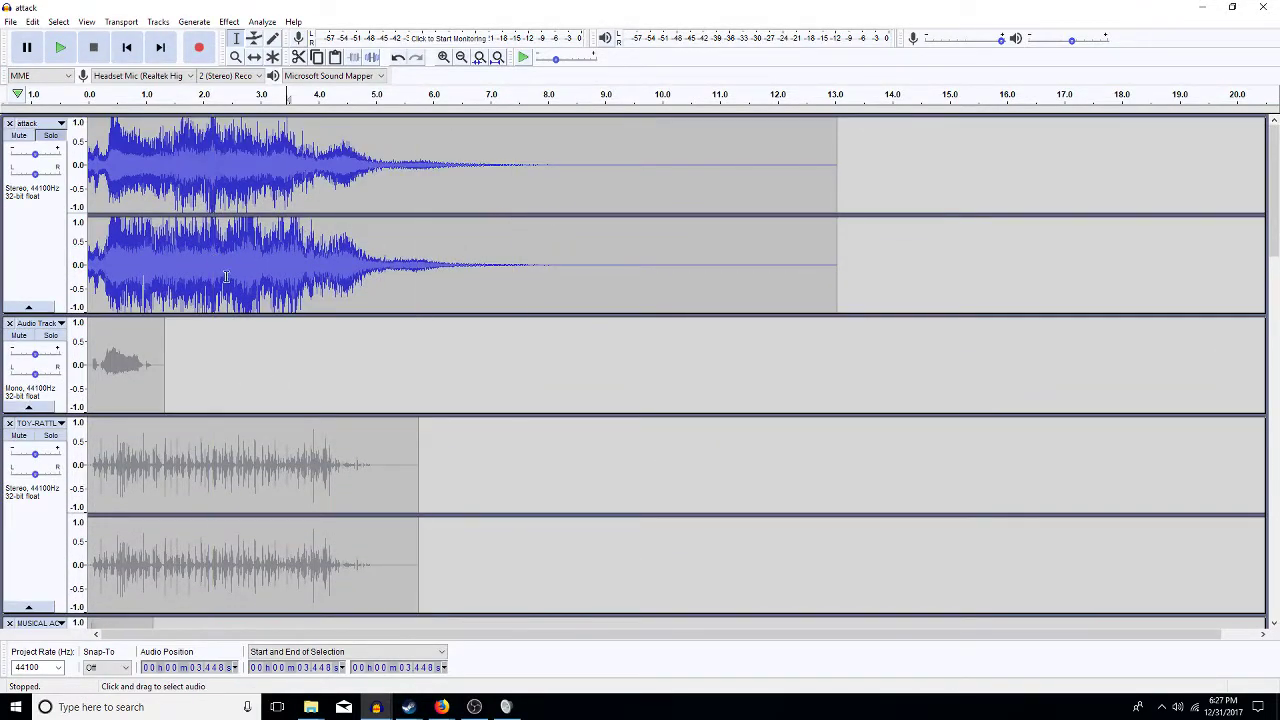
{"action": "left_click", "coordinate": [22, 136]}
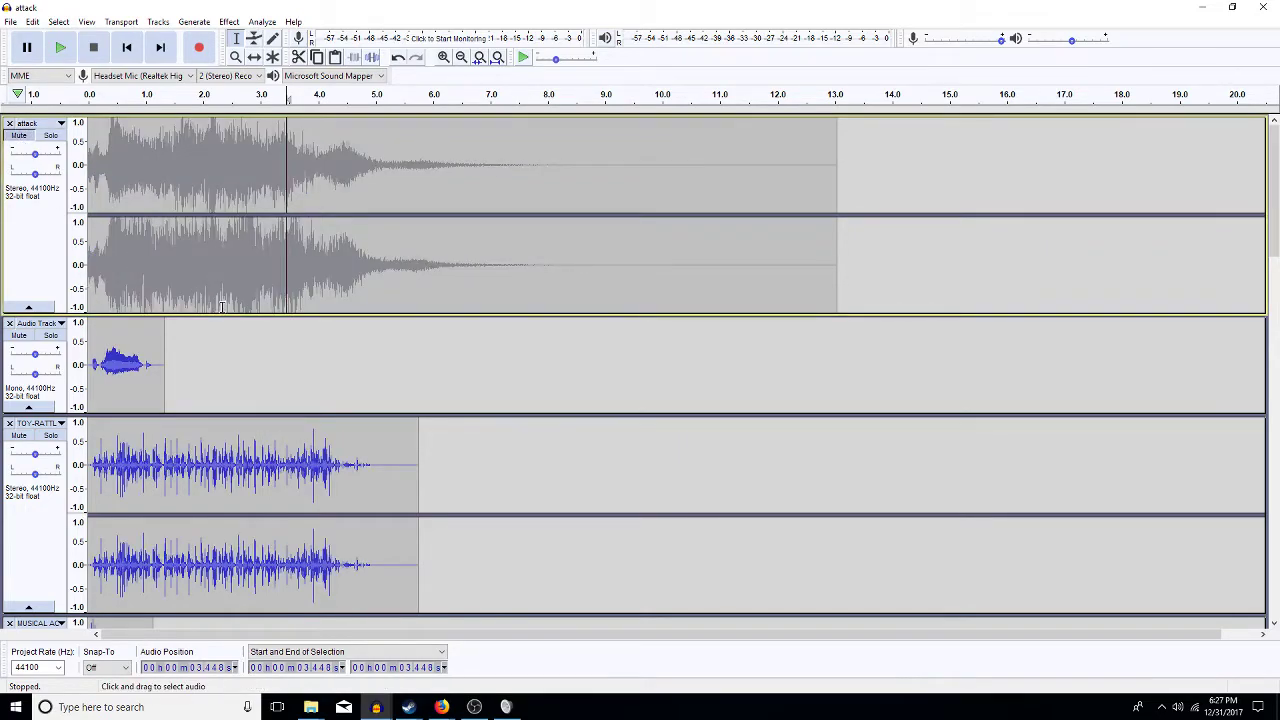
- Look through the pasted tracks in the attack project and fit all tracks vertically to make them compact
{"action": "left_click", "coordinate": [1277, 560]}
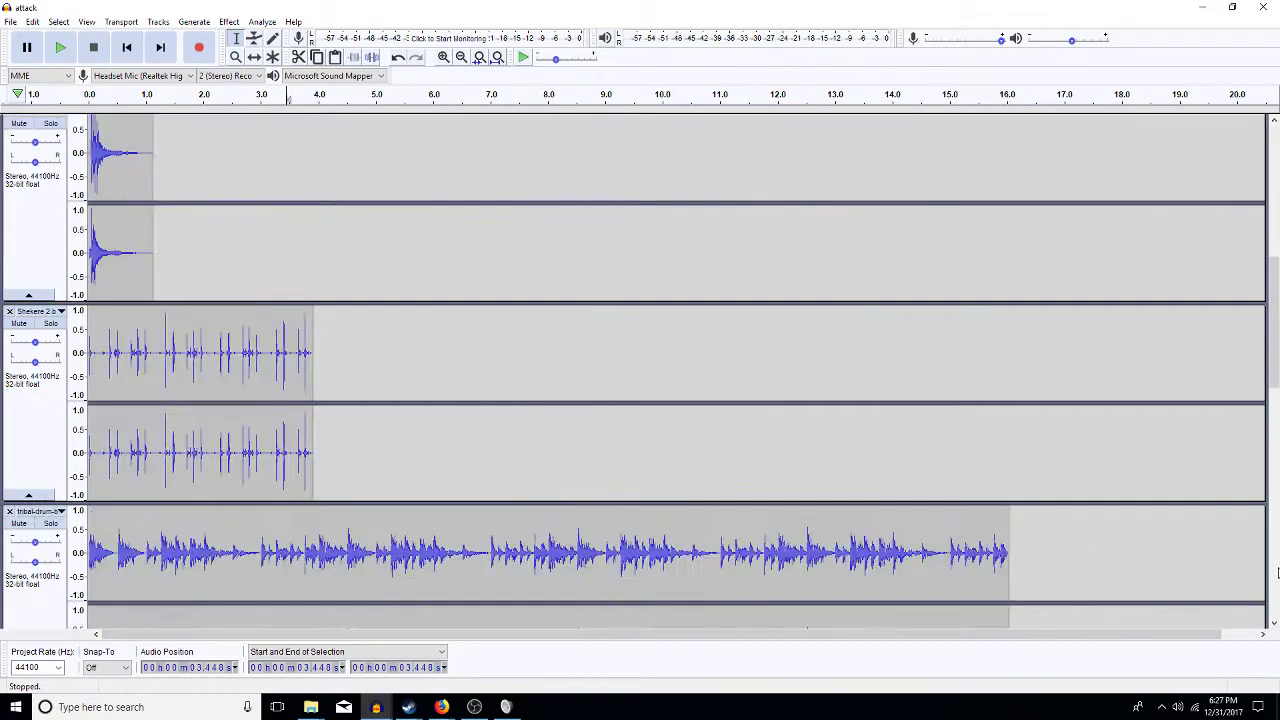
{"action": "left_click", "coordinate": [1277, 565]}
{"action": "left_click", "coordinate": [1277, 571]}
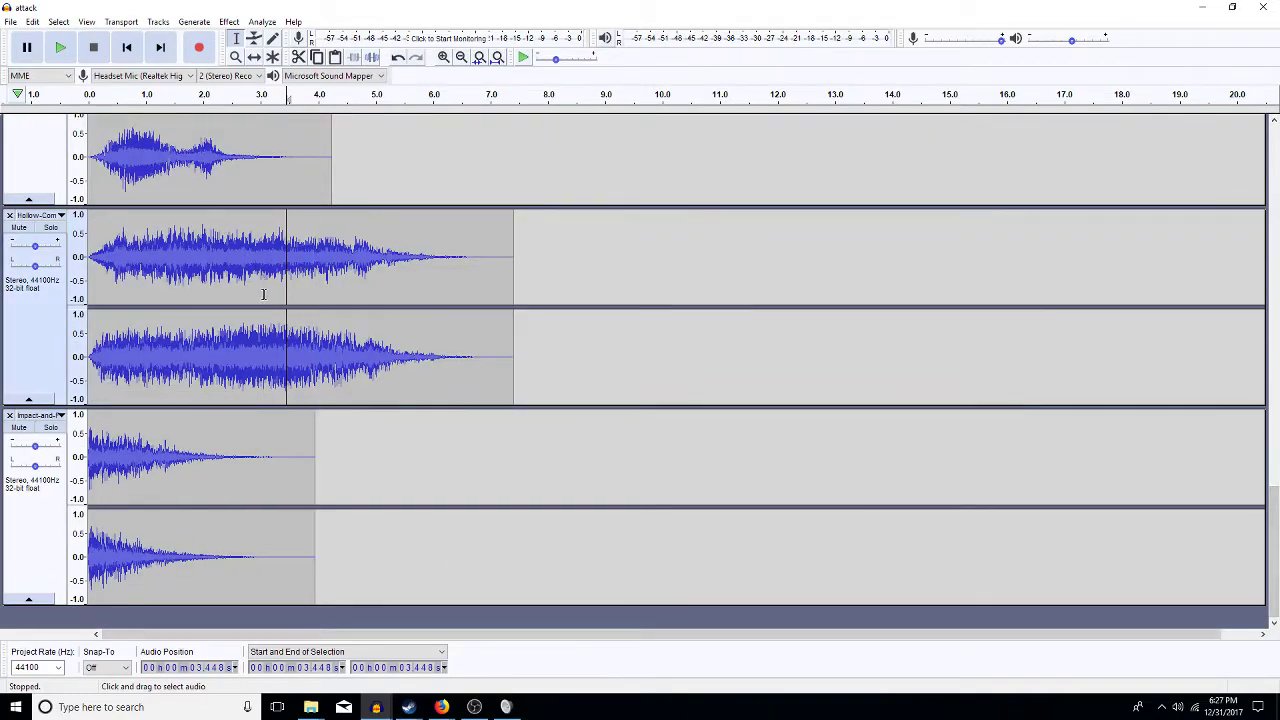
{"action": "scroll", "coordinate": [395, 316], "scroll_direction": "up", "scroll_amount": 5}
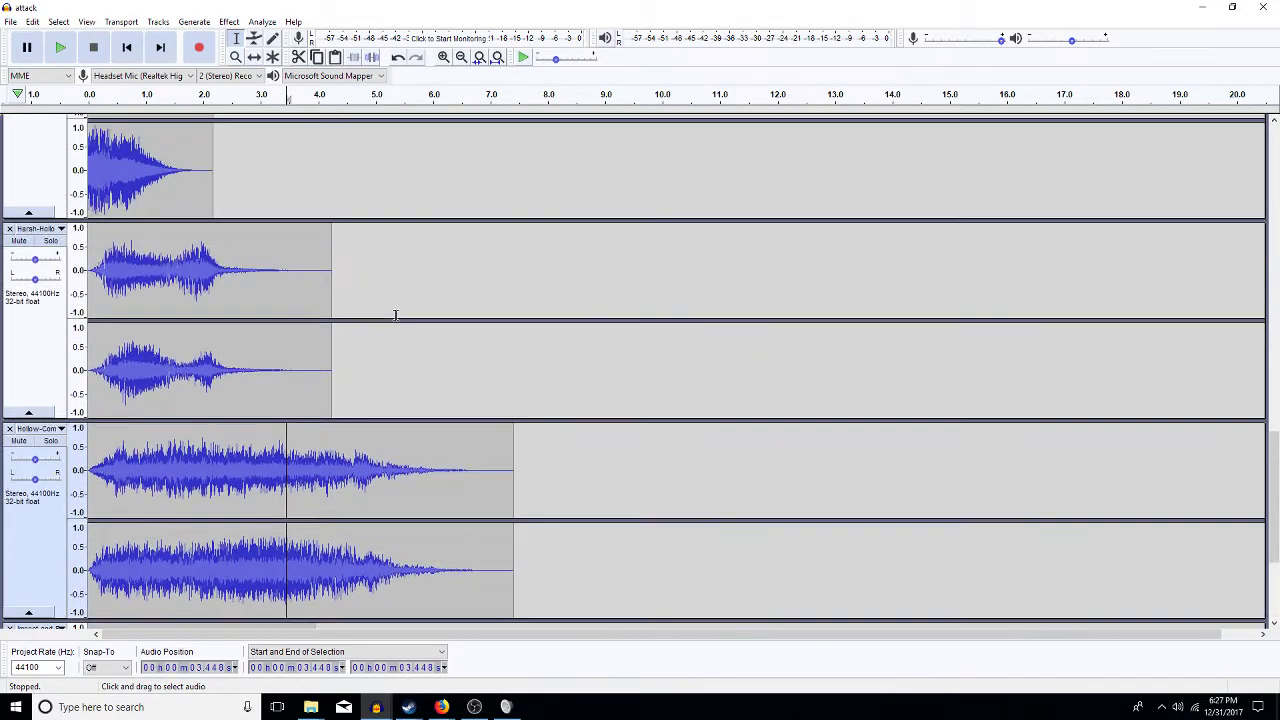
{"action": "scroll", "coordinate": [395, 316], "scroll_direction": "up", "scroll_amount": 1}
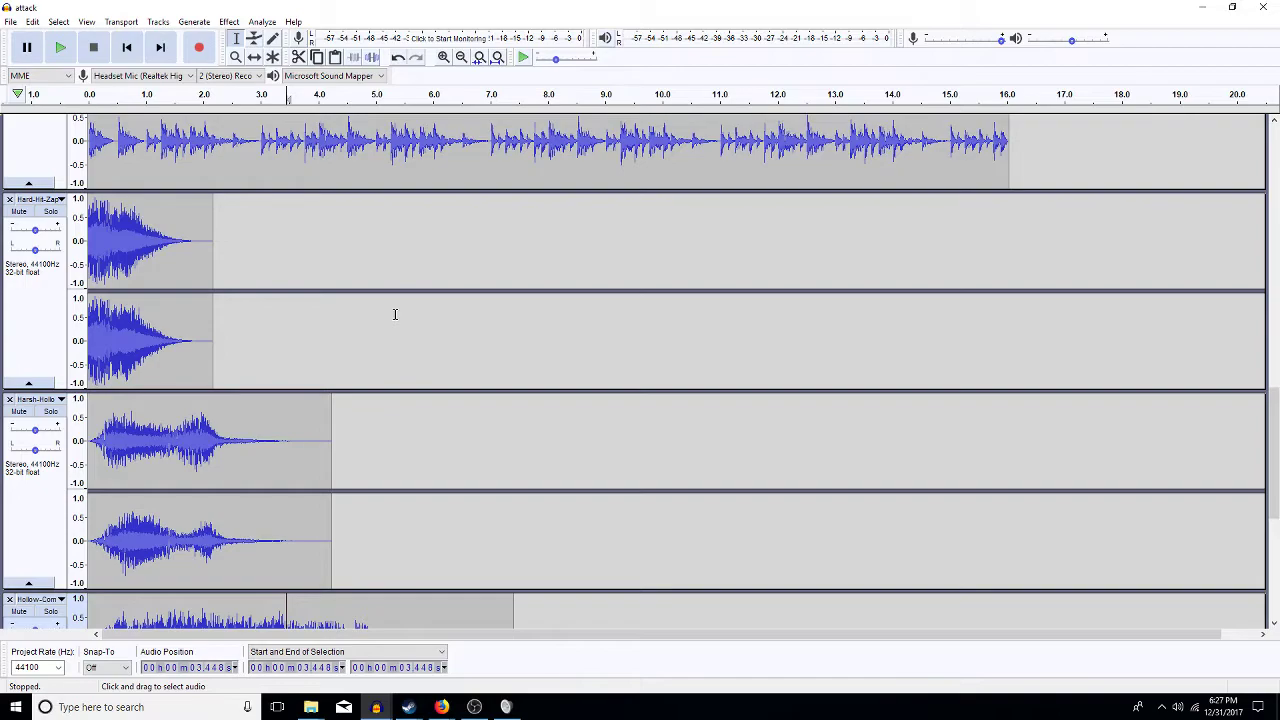
{"action": "key", "text": "ctrl+shift+f"}
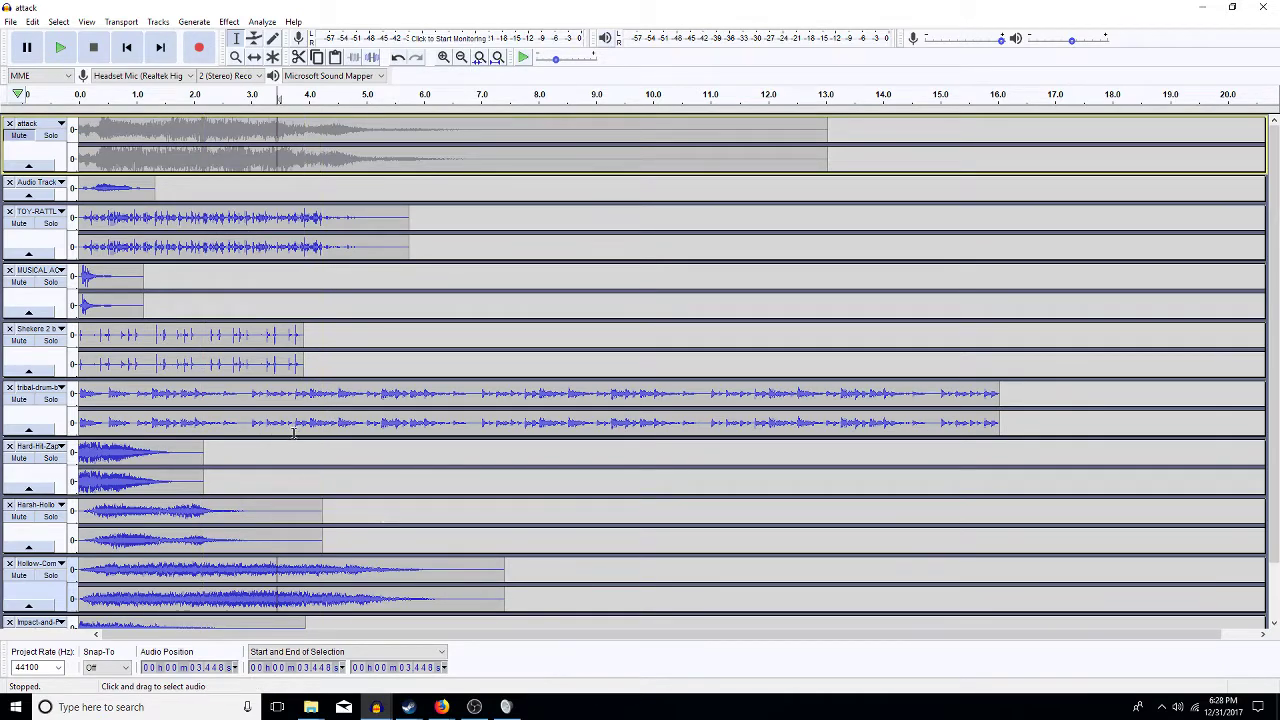
- Play all unmuted tracks together from the beginning, stopping after a few seconds
{"action": "key", "text": "Home"}
{"action": "key", "text": "space"}
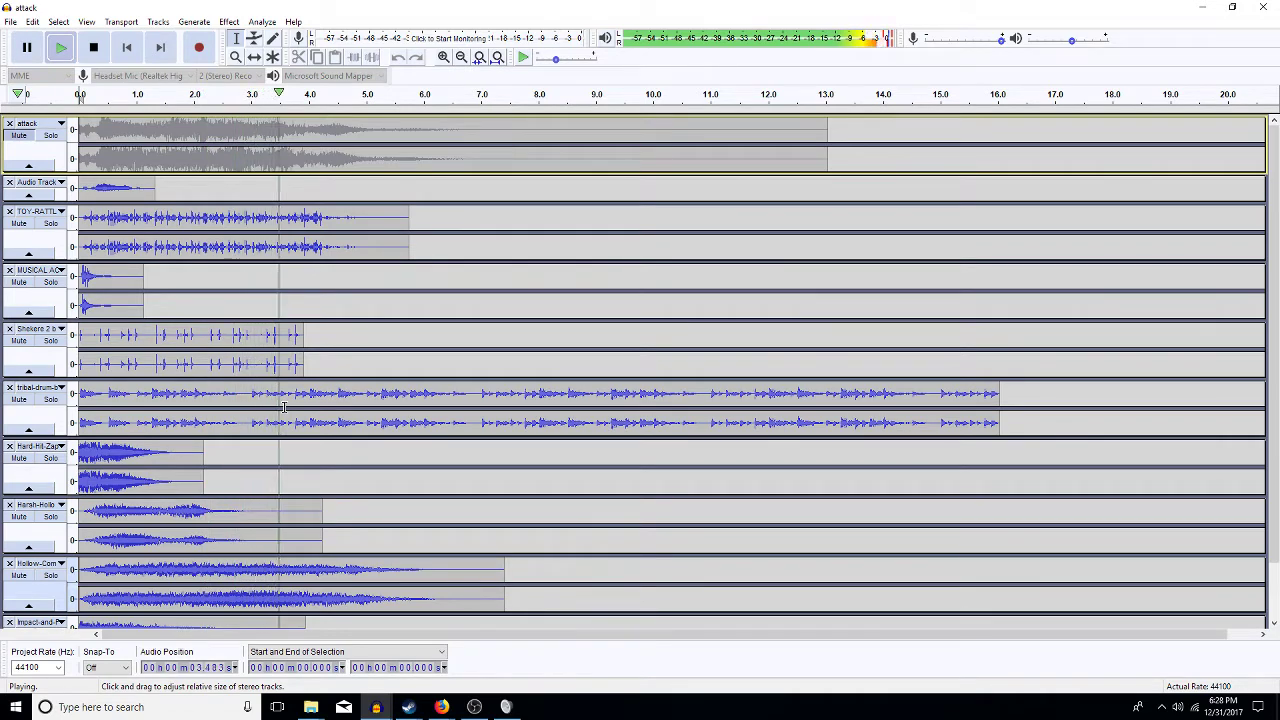
{"action": "key", "text": "space"}
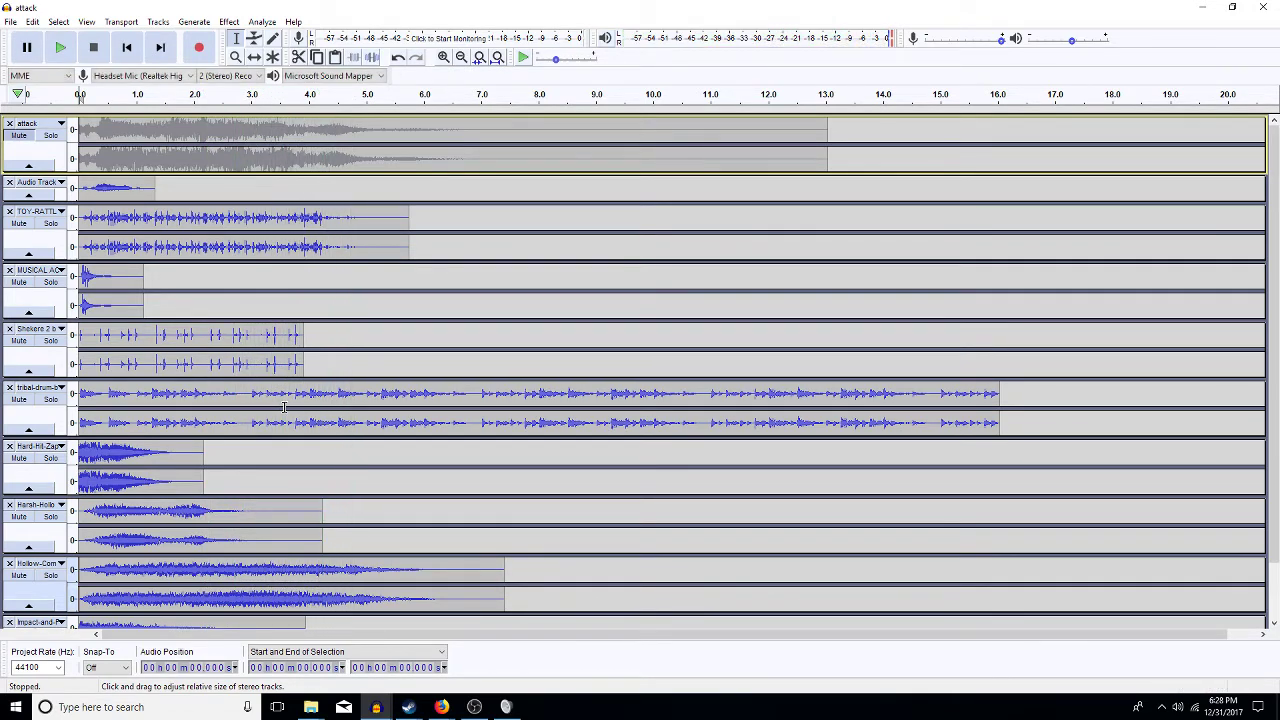
- Solo and audition the Impact-and-Flare track, and time-shift its clip to start at about 4.3 seconds
{"action": "scroll", "coordinate": [284, 407], "scroll_direction": "down", "scroll_amount": 1}
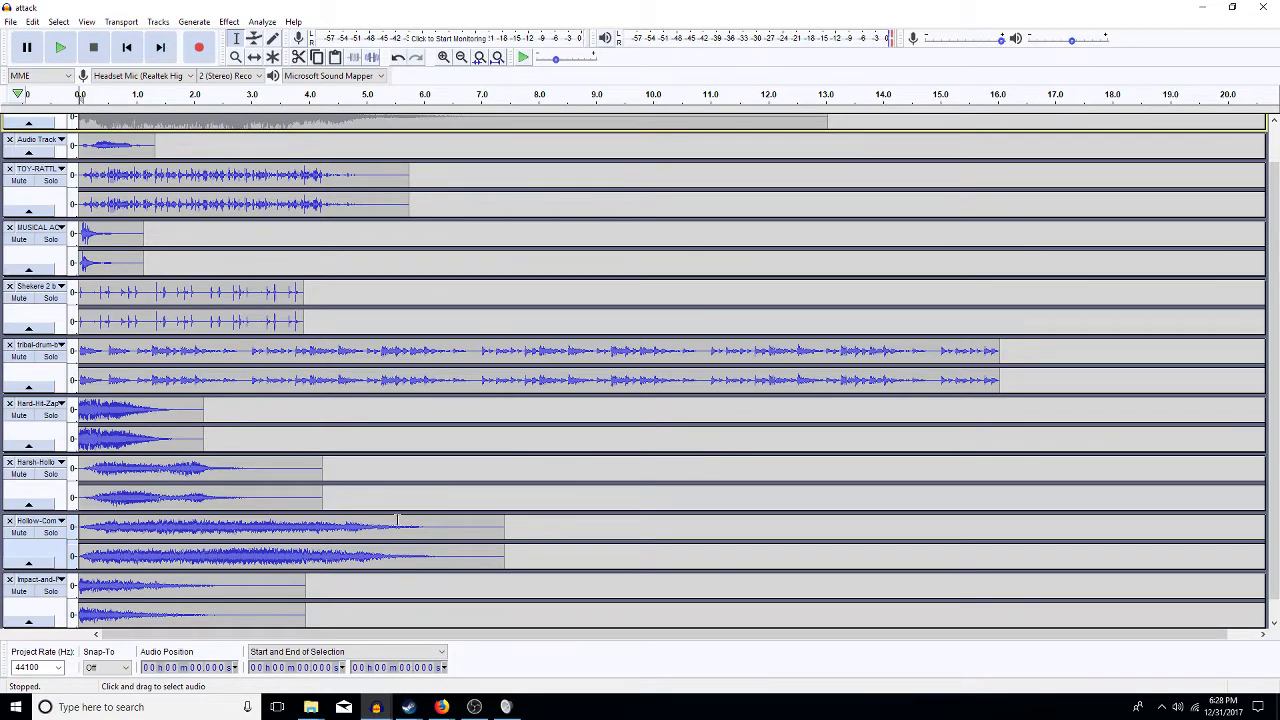
{"action": "left_click", "coordinate": [50, 592]}
{"action": "key", "text": "space"}
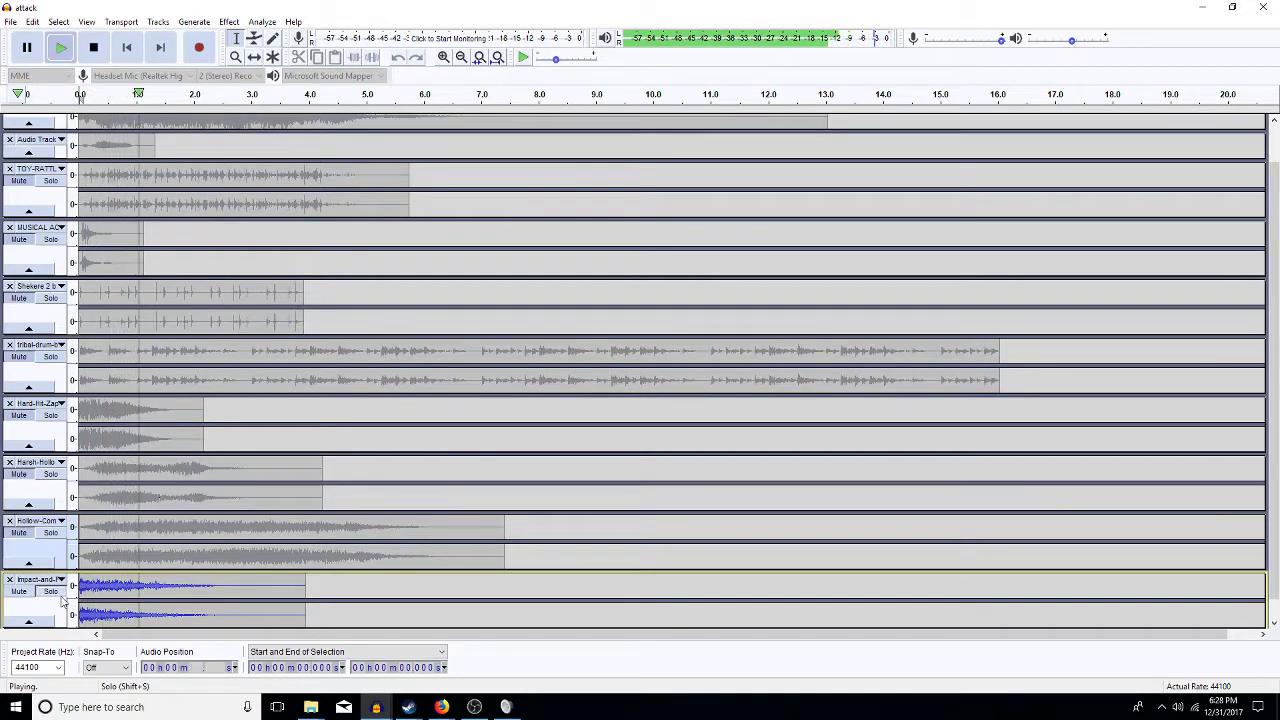
{"action": "key", "text": "space"}
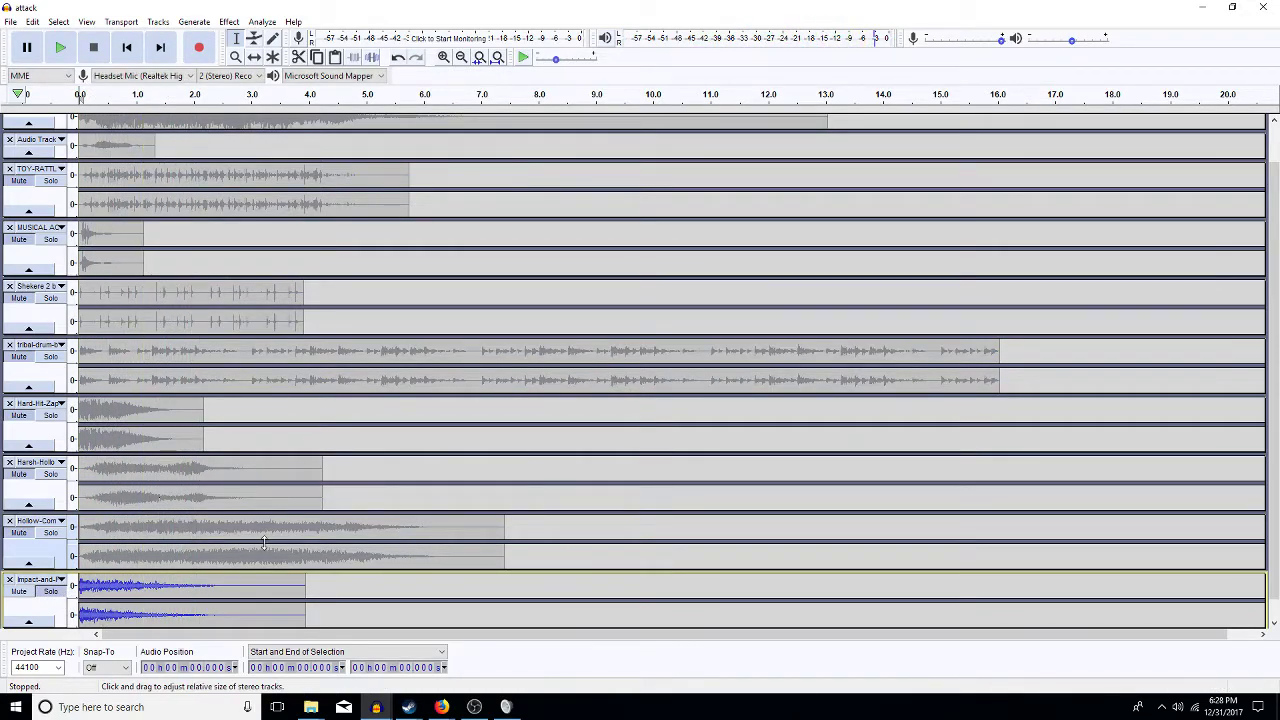
{"action": "key", "text": "F5"}
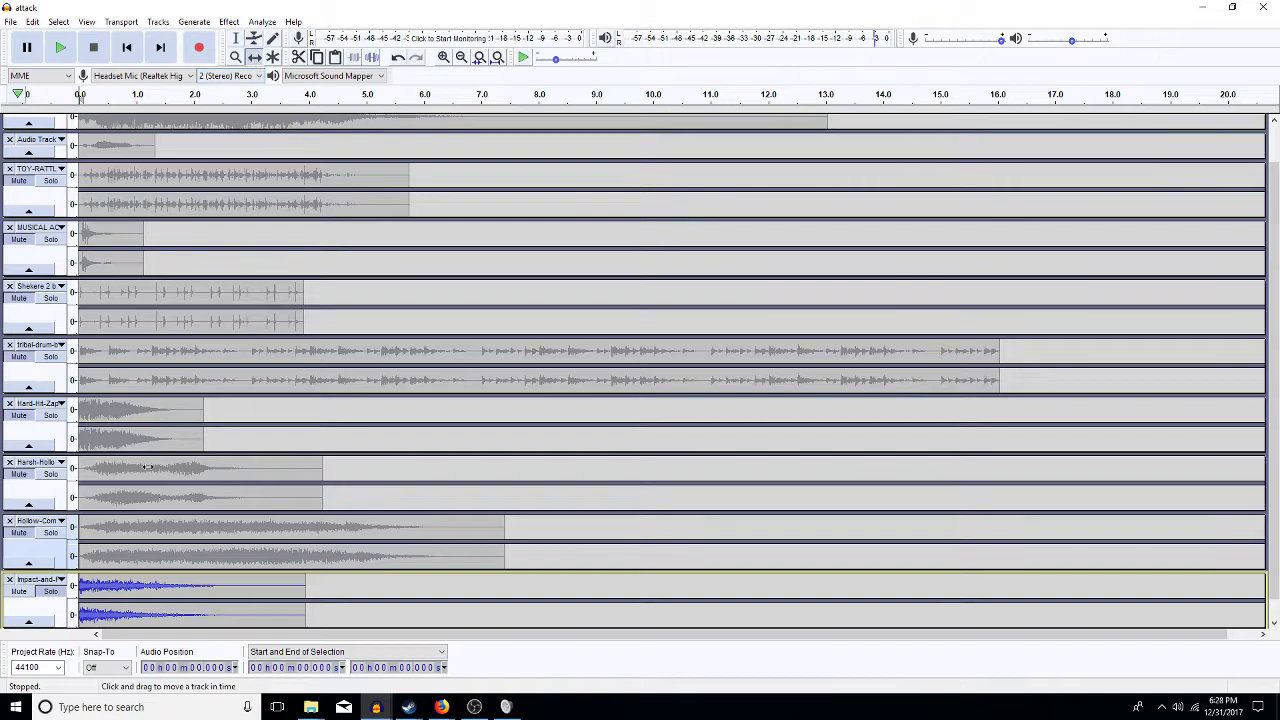
{"action": "left_click_drag", "start_coordinate": [127, 577], "coordinate": [379, 596]}
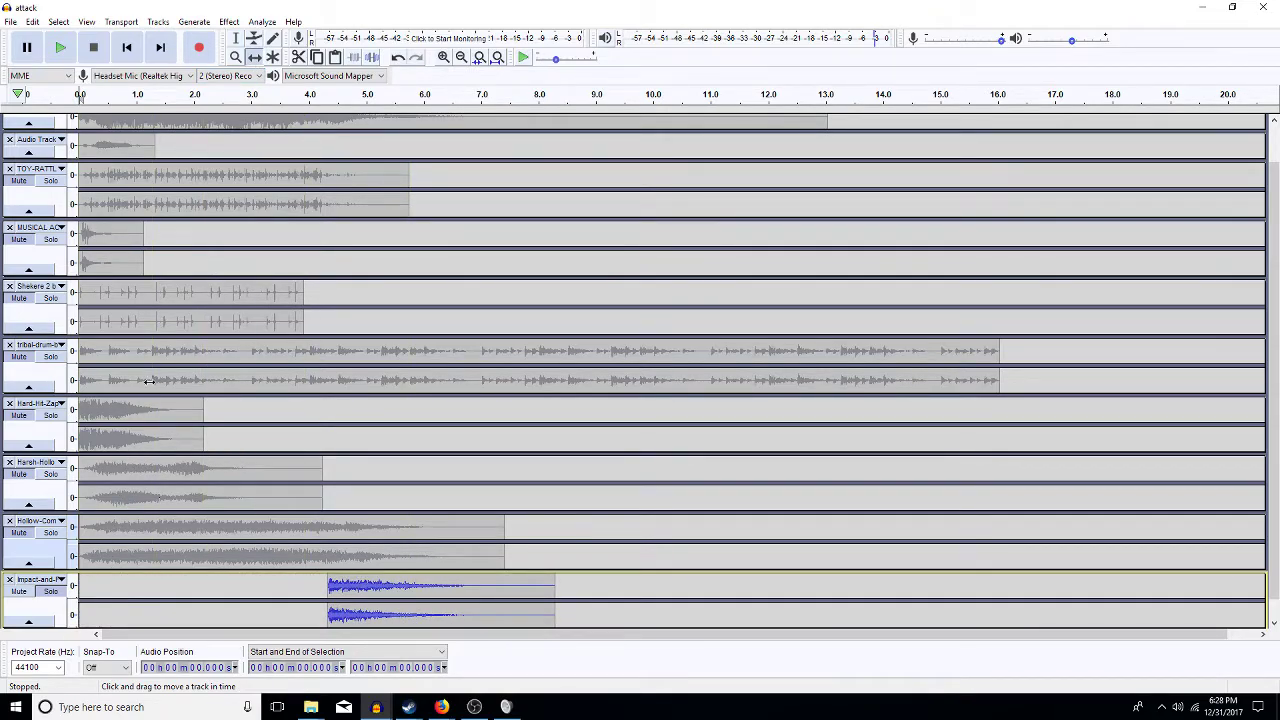
- Solo and audition the Harsh-Hollow track, and time-shift its clip to start at about 2.3 seconds
{"action": "left_click", "coordinate": [58, 481]}
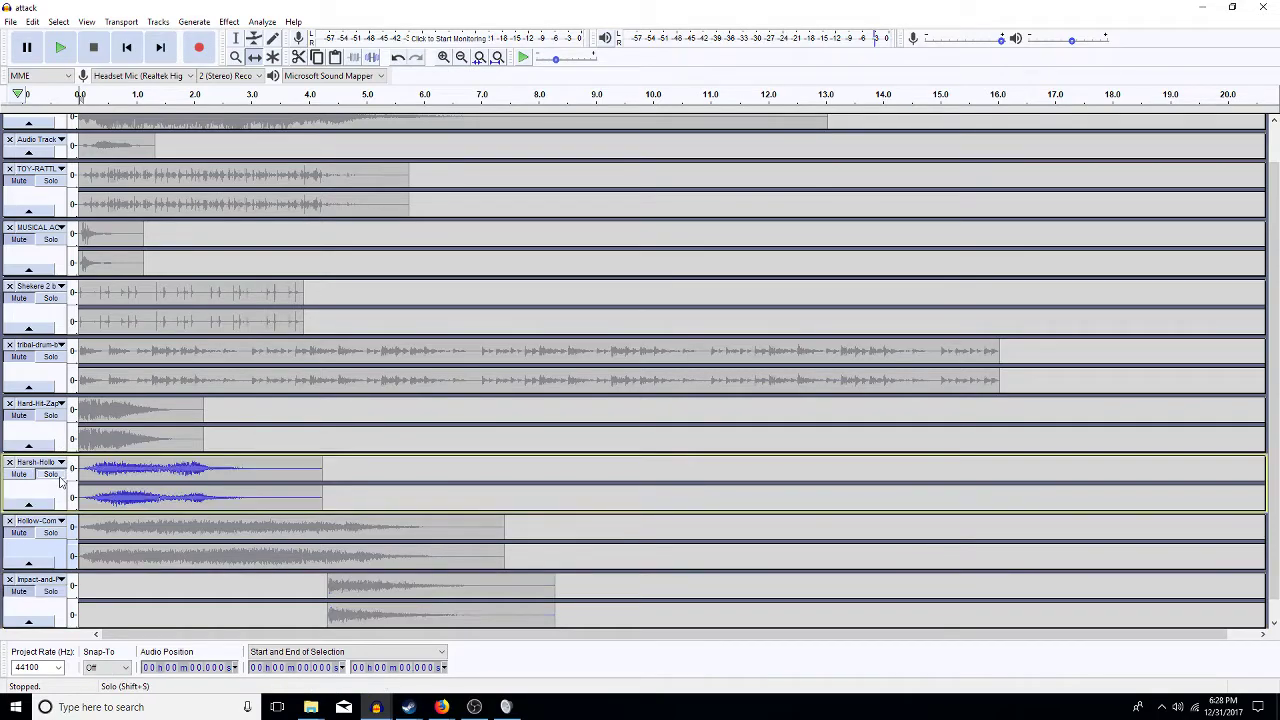
{"action": "key", "text": "space"}
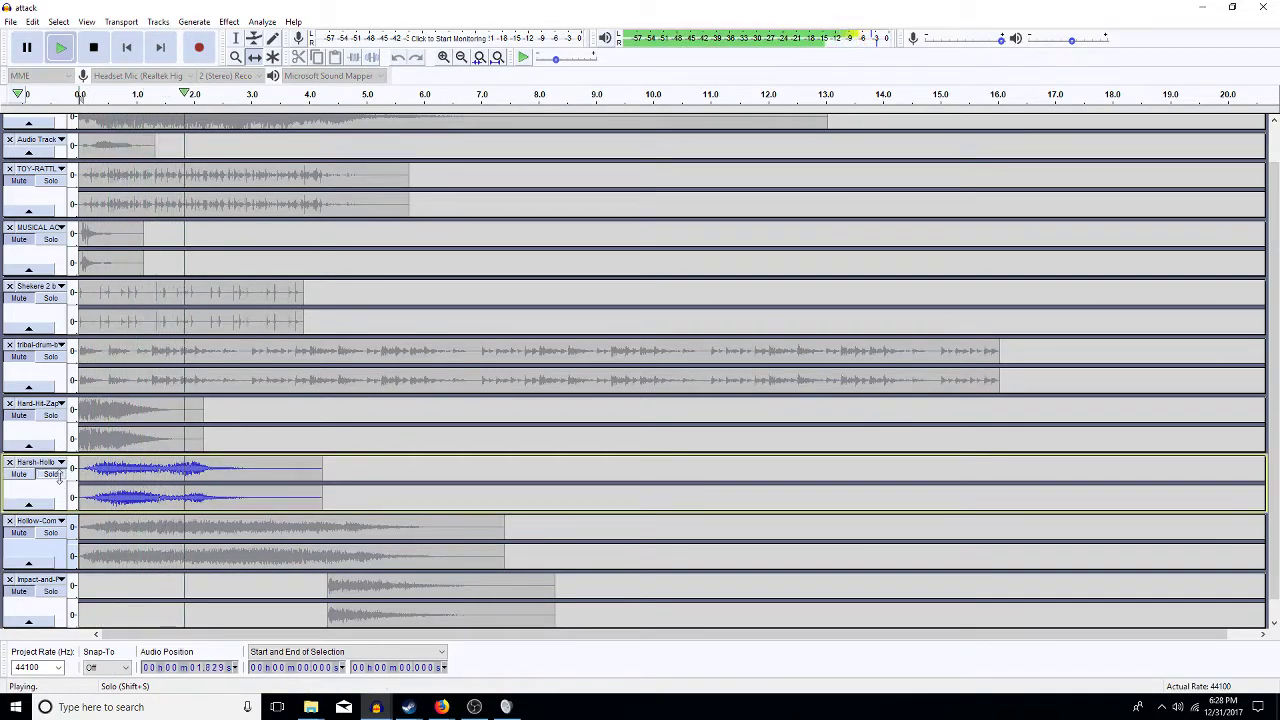
{"action": "key", "text": "space"}
{"action": "left_click_drag", "start_coordinate": [178, 495], "coordinate": [308, 503]}
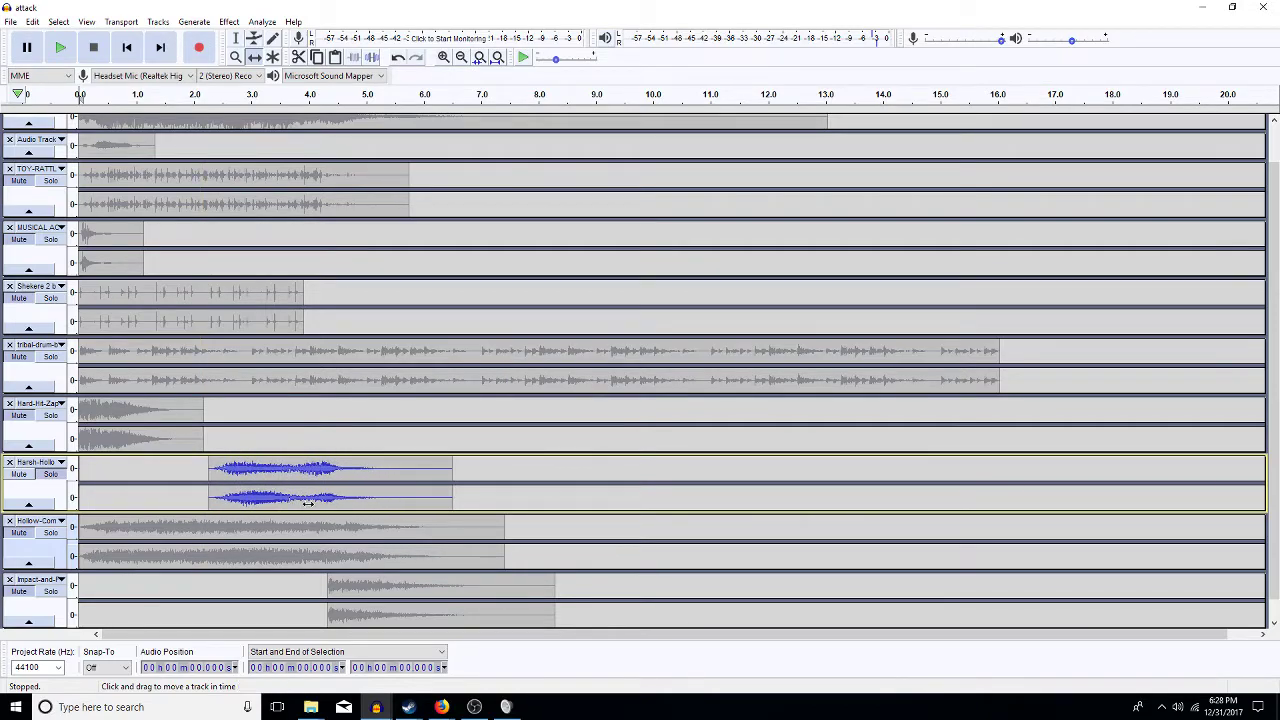
- Solo and audition the Hard-Hit-Zap track, followed by the Hollow-Comet track
{"action": "left_click", "coordinate": [48, 426]}
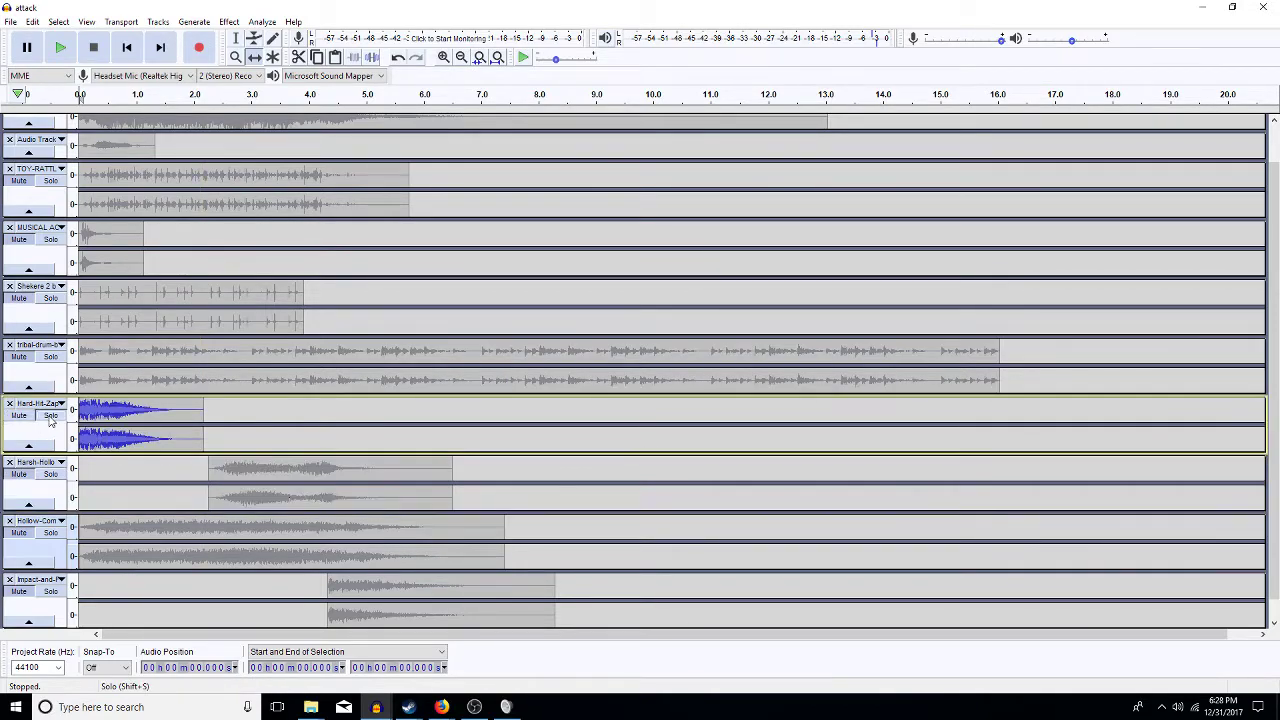
{"action": "key", "text": "space"}
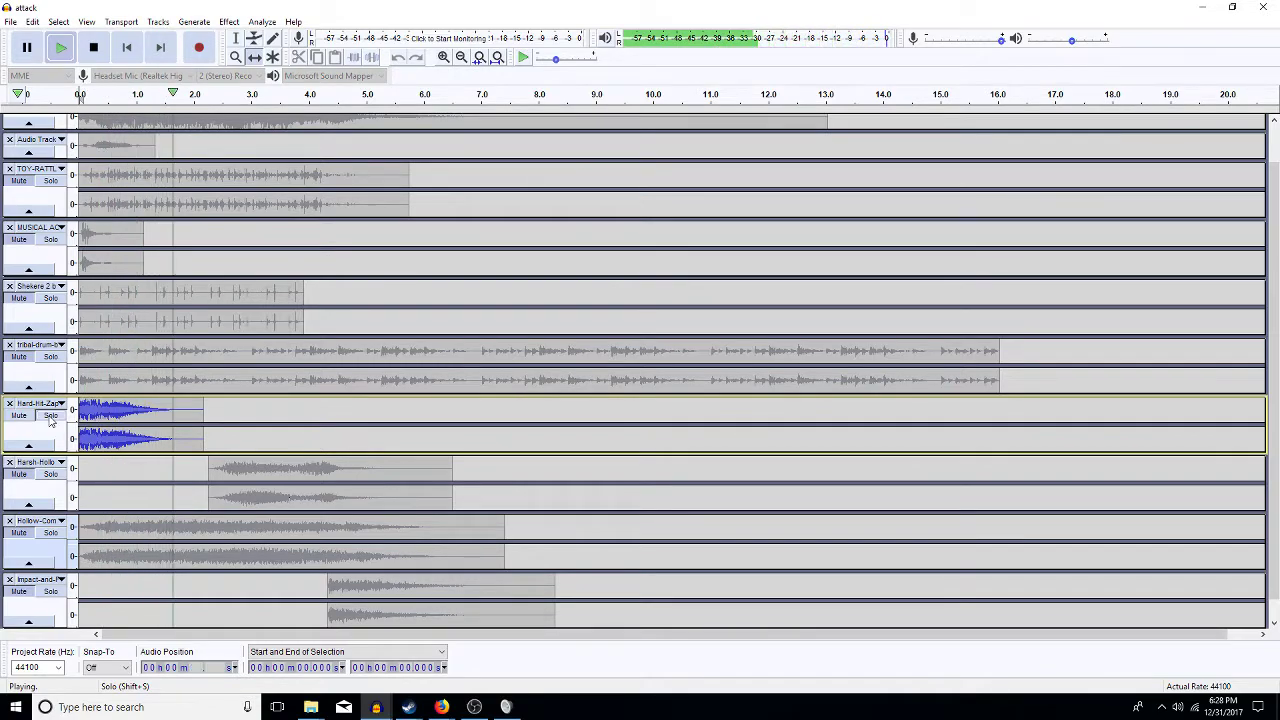
{"action": "key", "text": "space"}
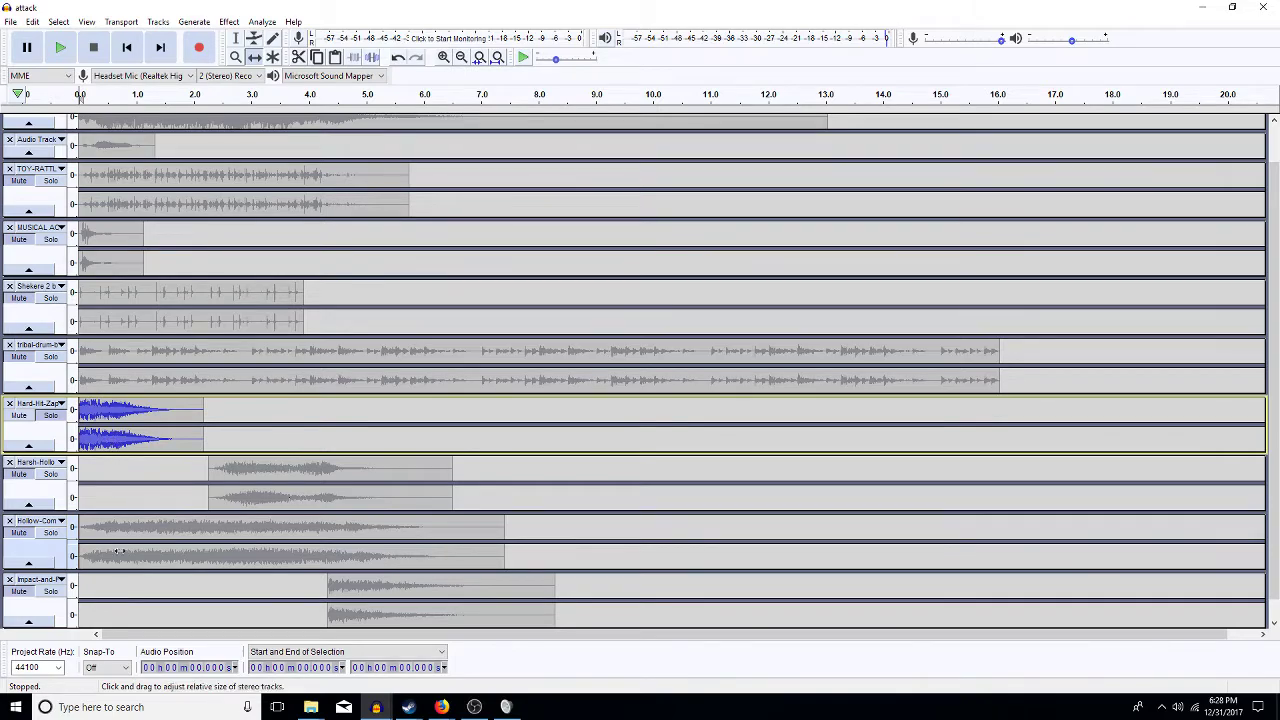
{"action": "left_click", "coordinate": [62, 537]}
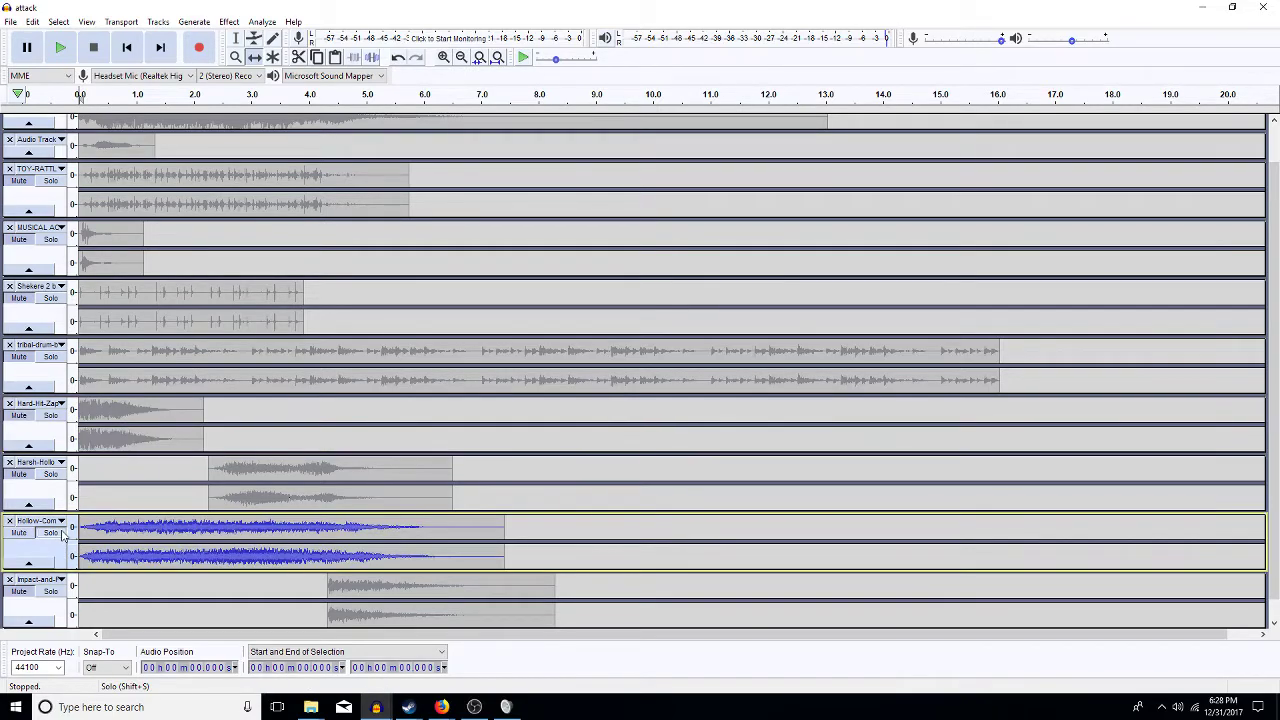
{"action": "key", "text": "space"}
{"action": "key", "text": "space"}
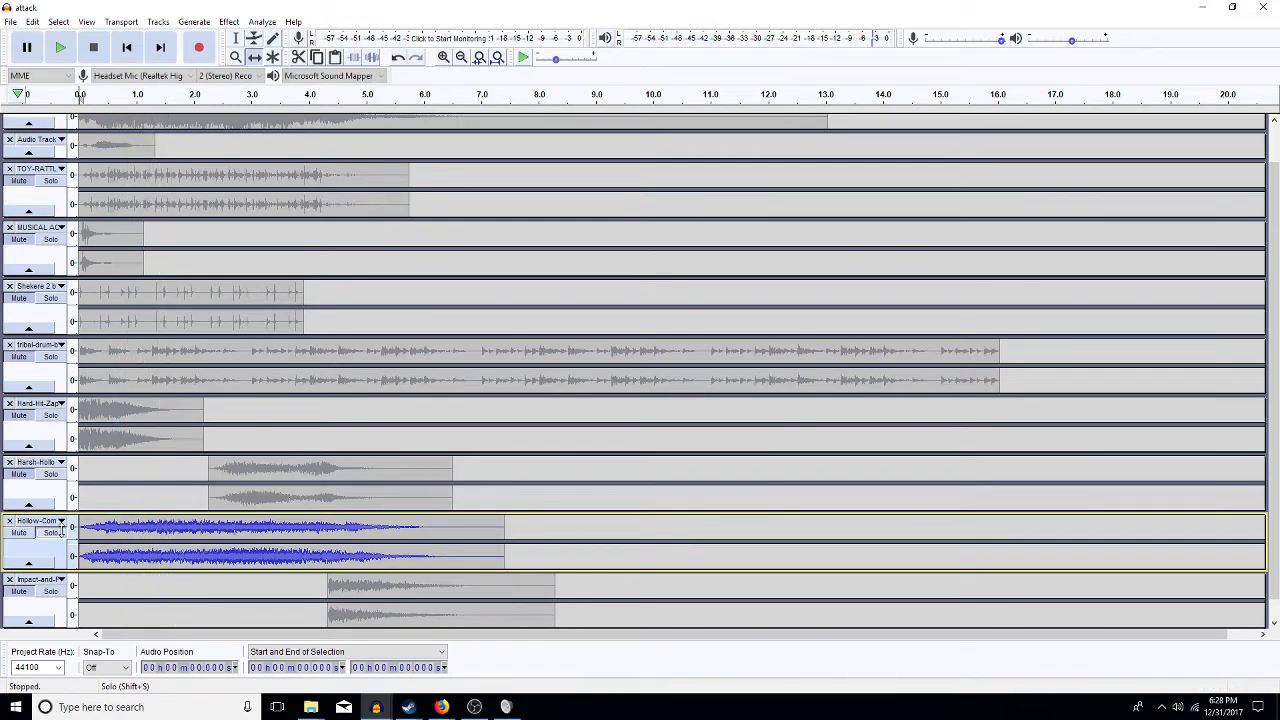
- Solo the Hard-Hit-Zap track and set the Solo Button preference to Multi-track in the Tracks Behaviors settings
{"action": "left_click", "coordinate": [60, 422]}
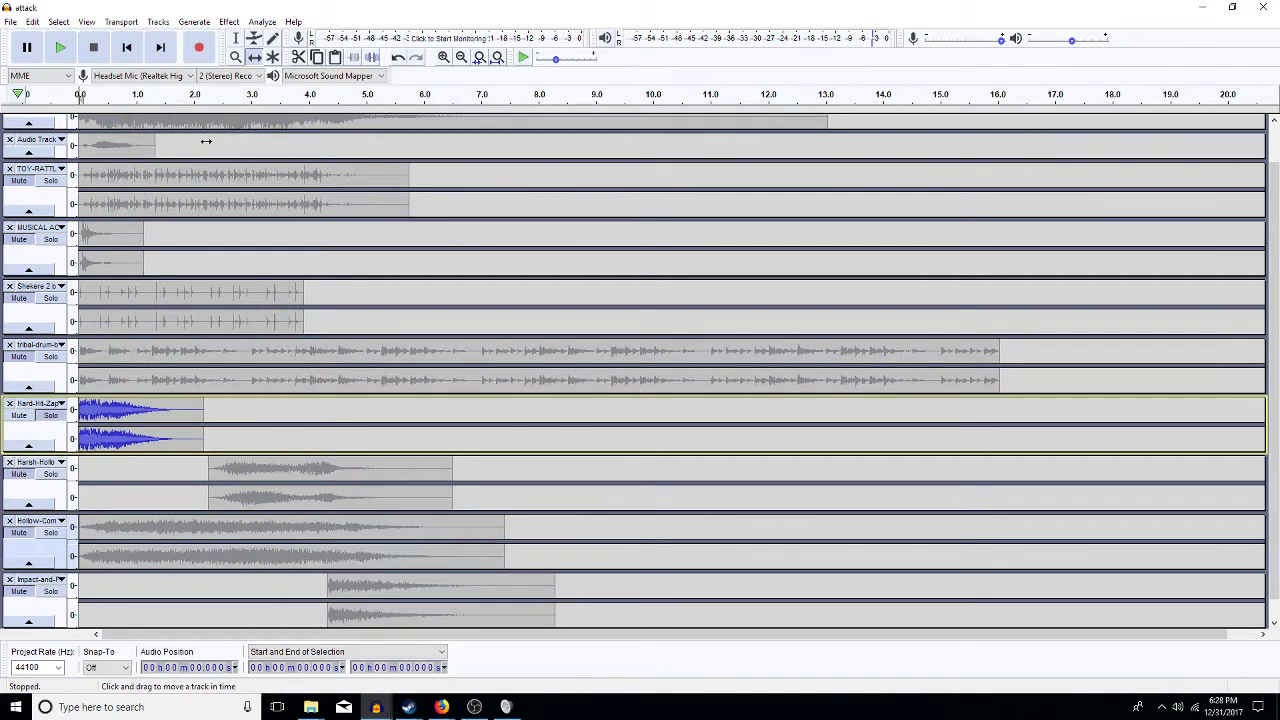
{"action": "left_click", "coordinate": [32, 22]}
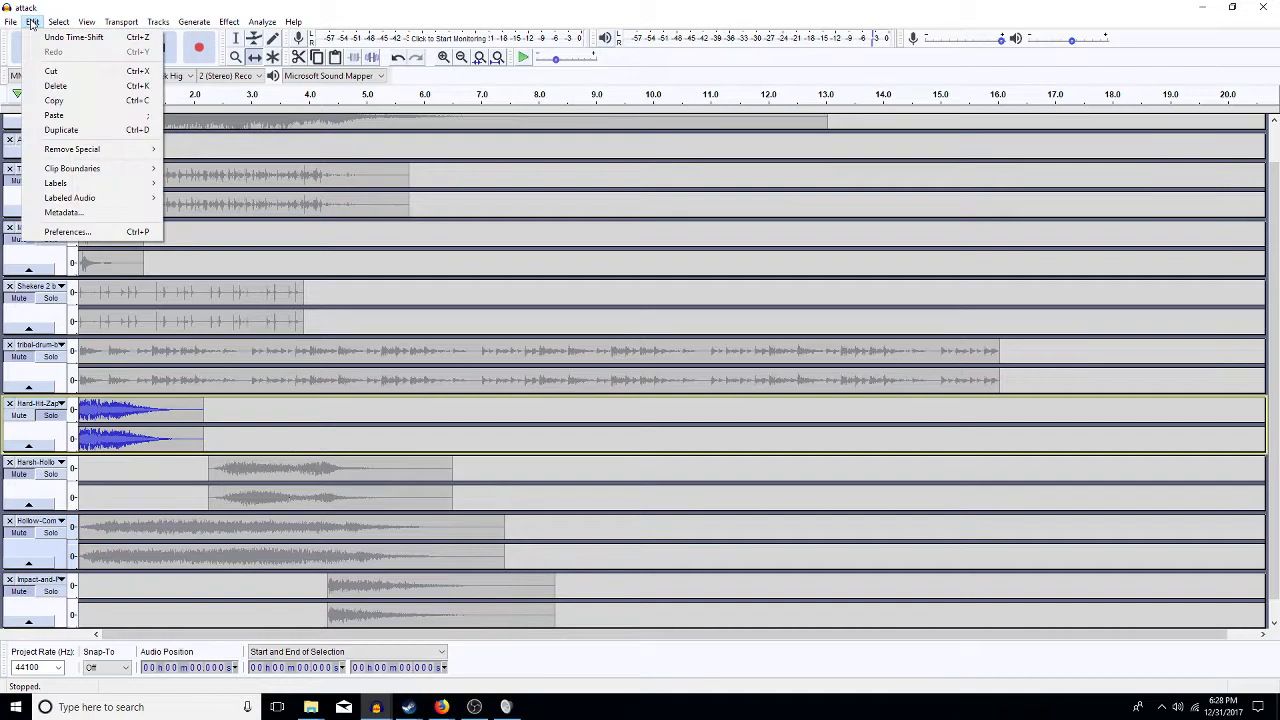
{"action": "left_click", "coordinate": [88, 232]}
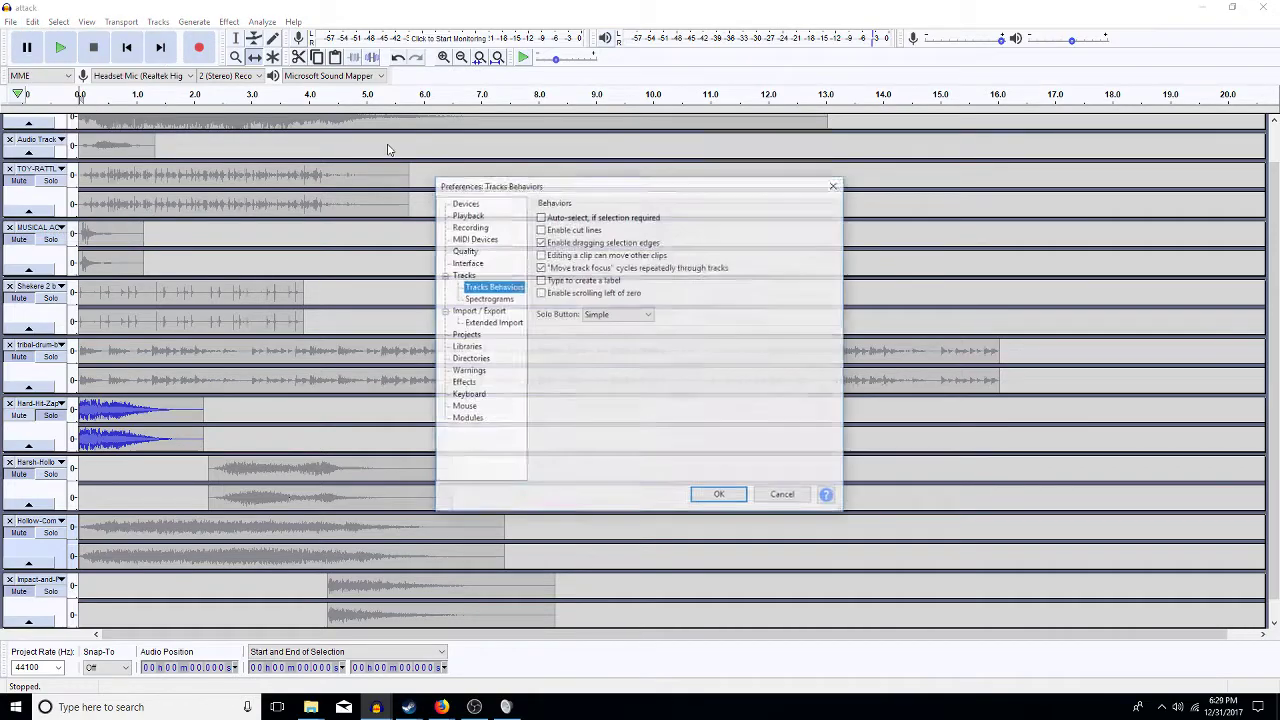
{"action": "left_click", "coordinate": [647, 318]}
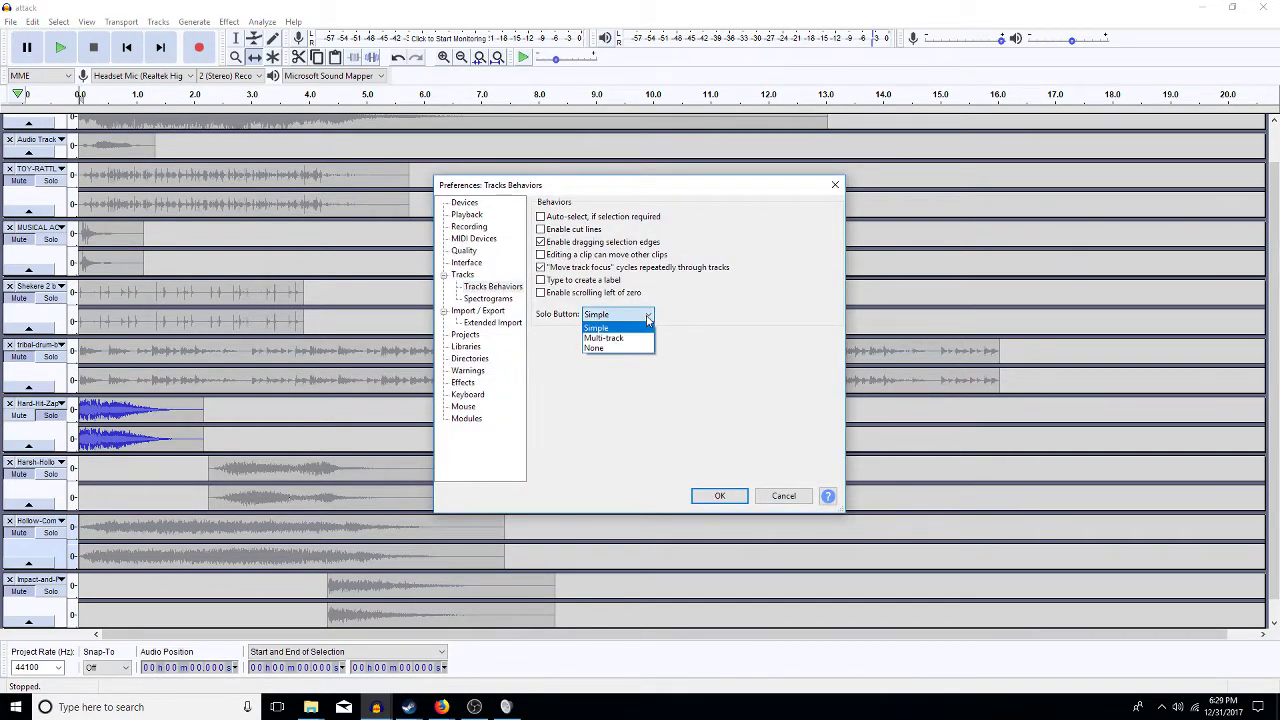
{"action": "left_click", "coordinate": [627, 339]}
{"action": "left_click", "coordinate": [709, 496]}
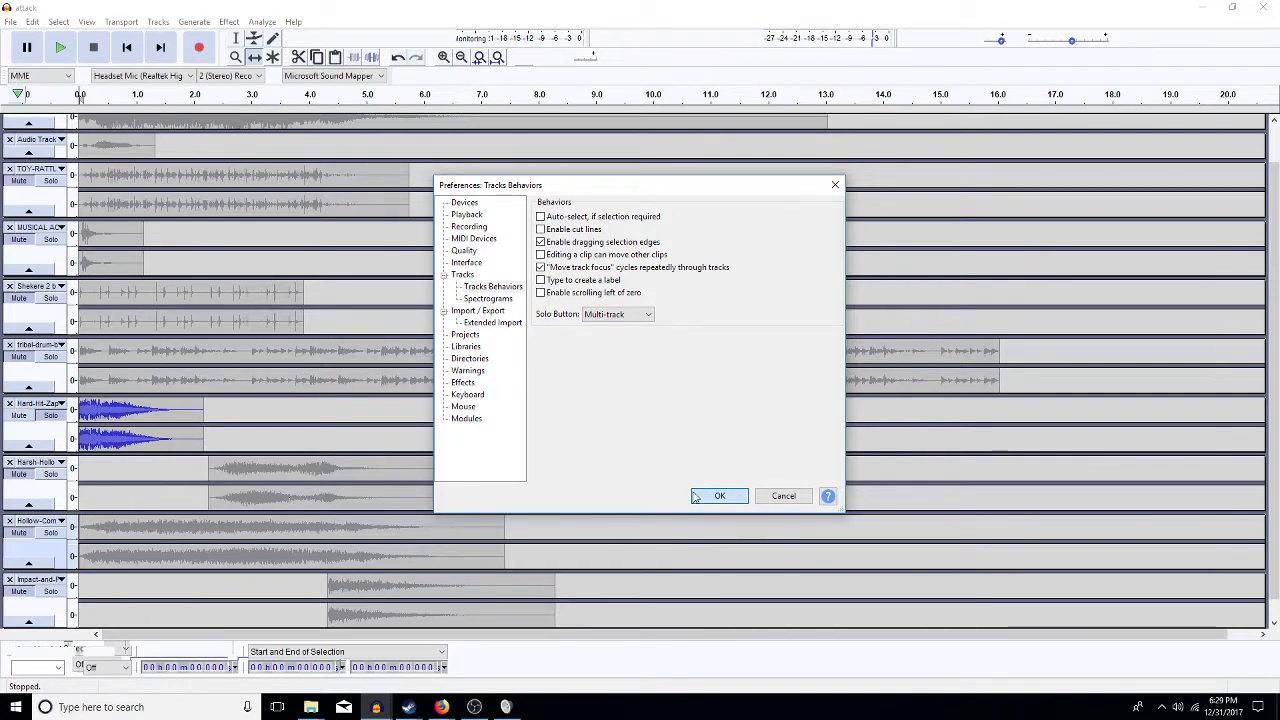
- Add the Harsh-Hollow, Hollow-Comet and Impact-and-Flare tracks to the solo and play the four whooshes together
{"action": "left_click", "coordinate": [50, 474]}
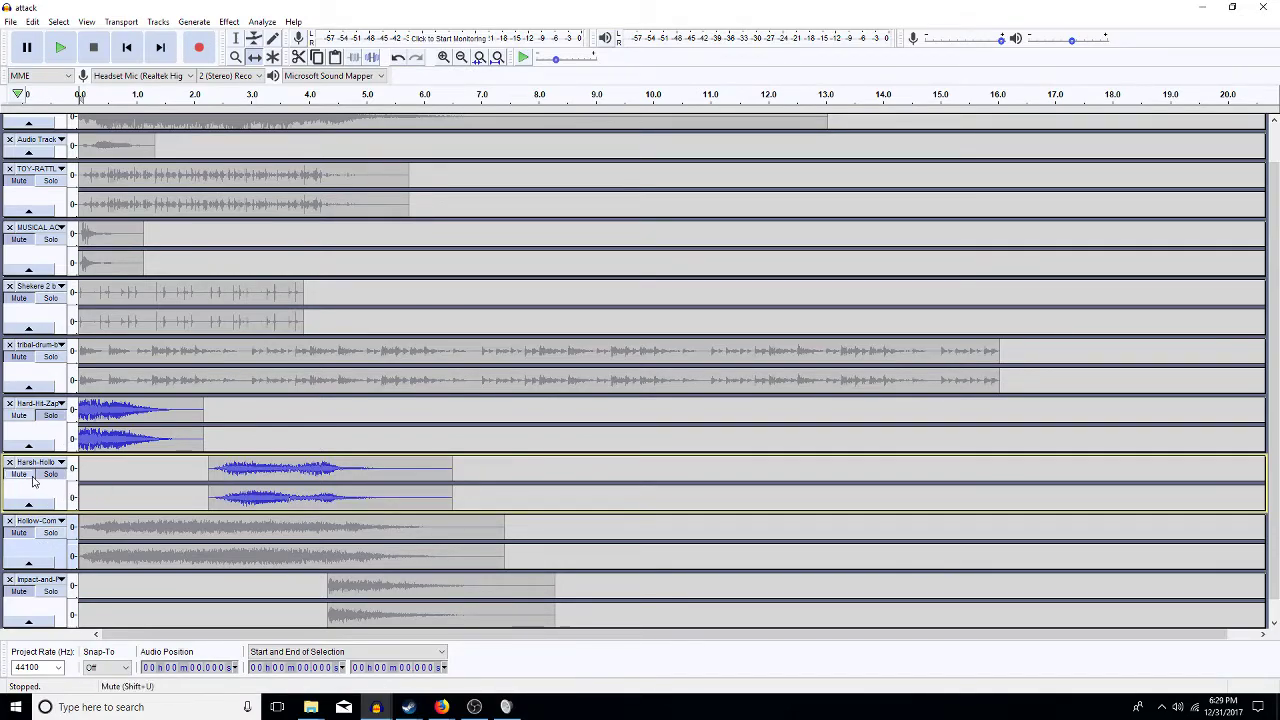
{"action": "left_click", "coordinate": [50, 533]}
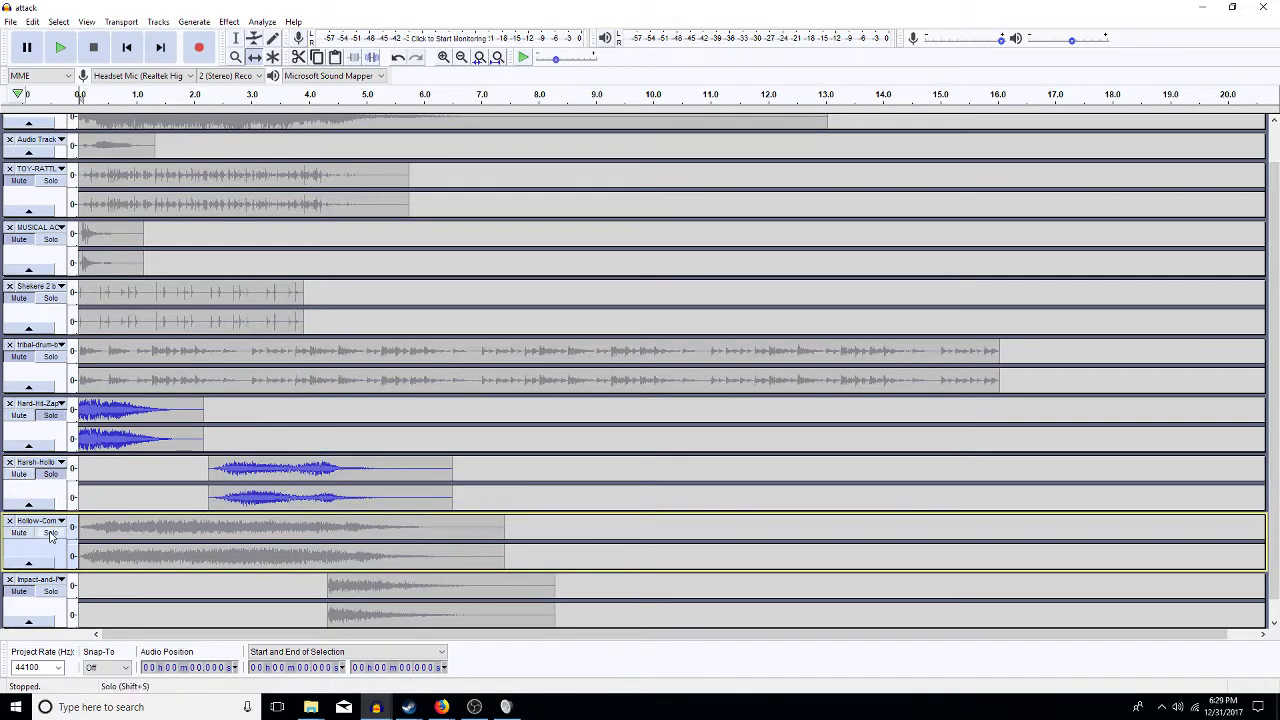
{"action": "left_click", "coordinate": [46, 592]}
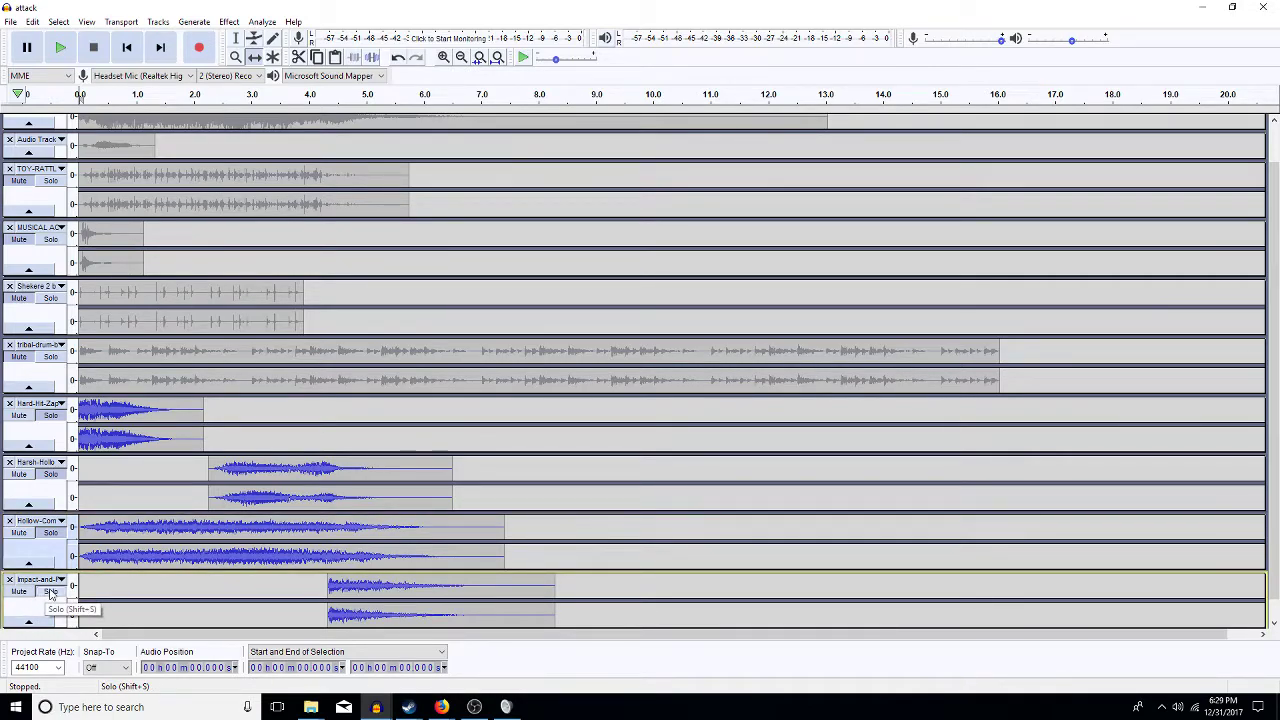
{"action": "key", "text": "space"}
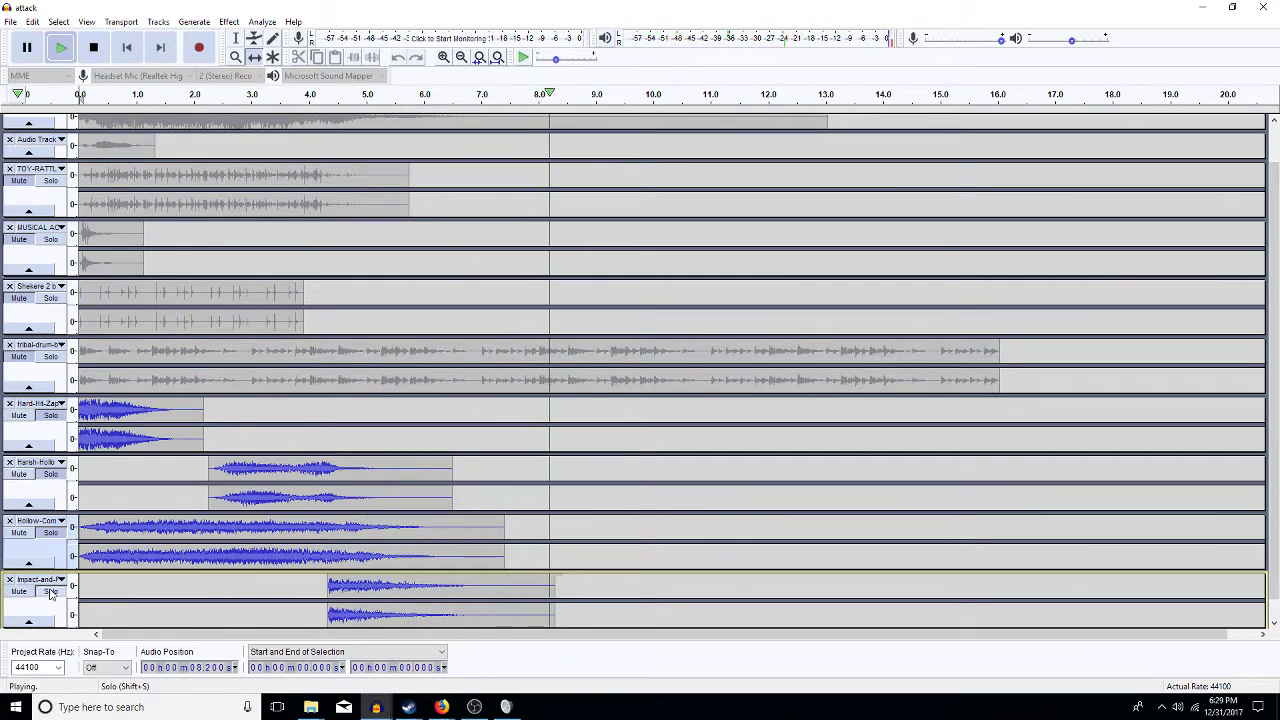
{"action": "key", "text": "space"}
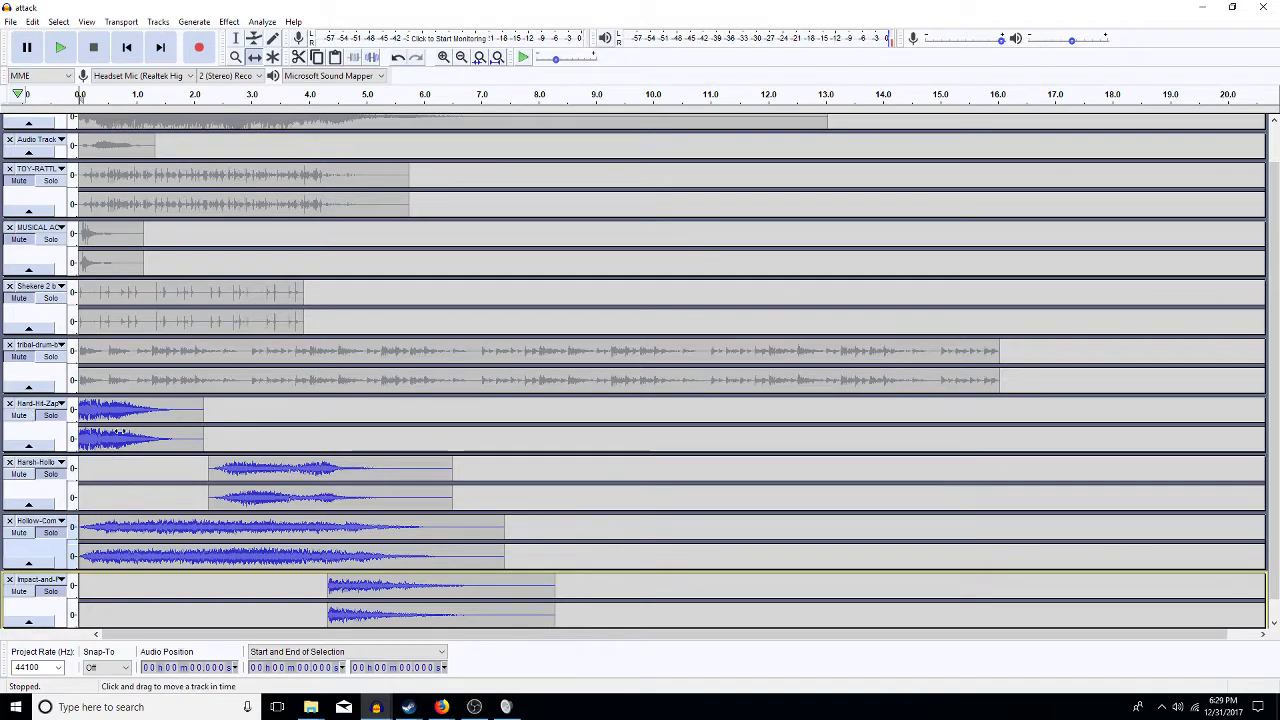
- Select the whole Hard-Hit-Zap clip with the Selection tool, dismissing the Amplify effect without applying it
{"action": "left_click", "coordinate": [236, 38]}
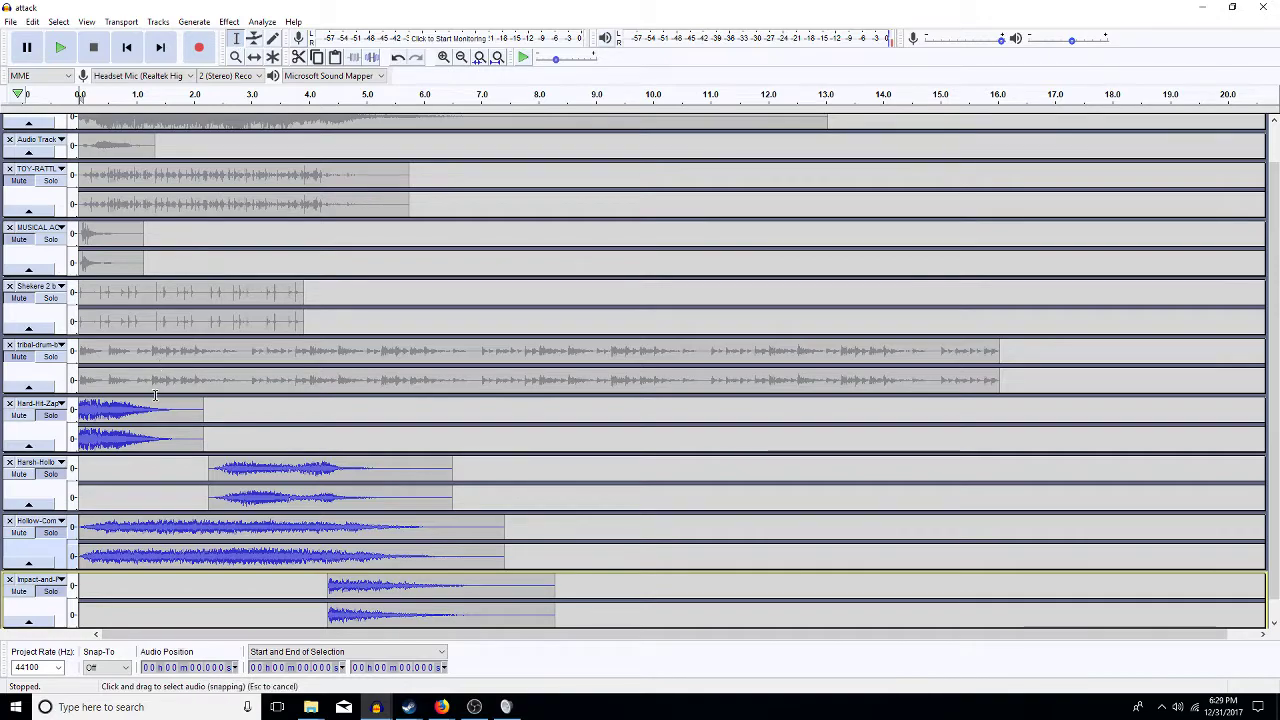
{"action": "double_click", "coordinate": [180, 436]}
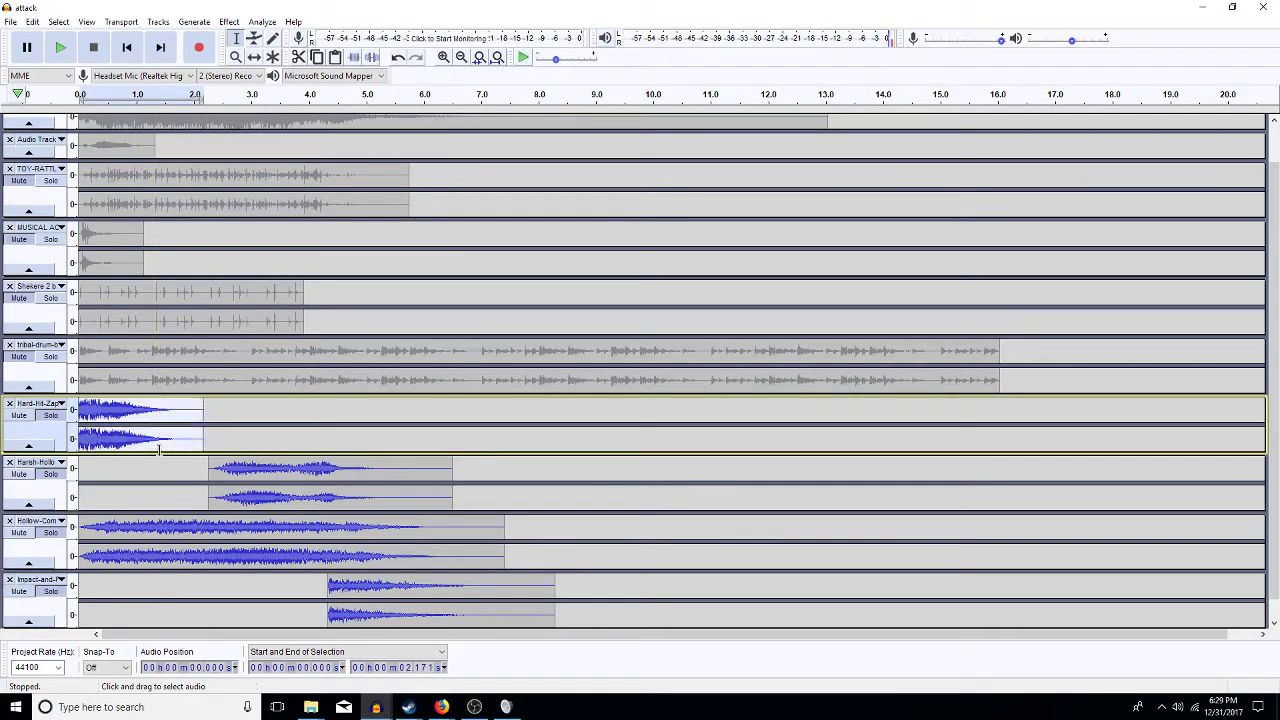
{"action": "key", "text": "ctrl+r"}
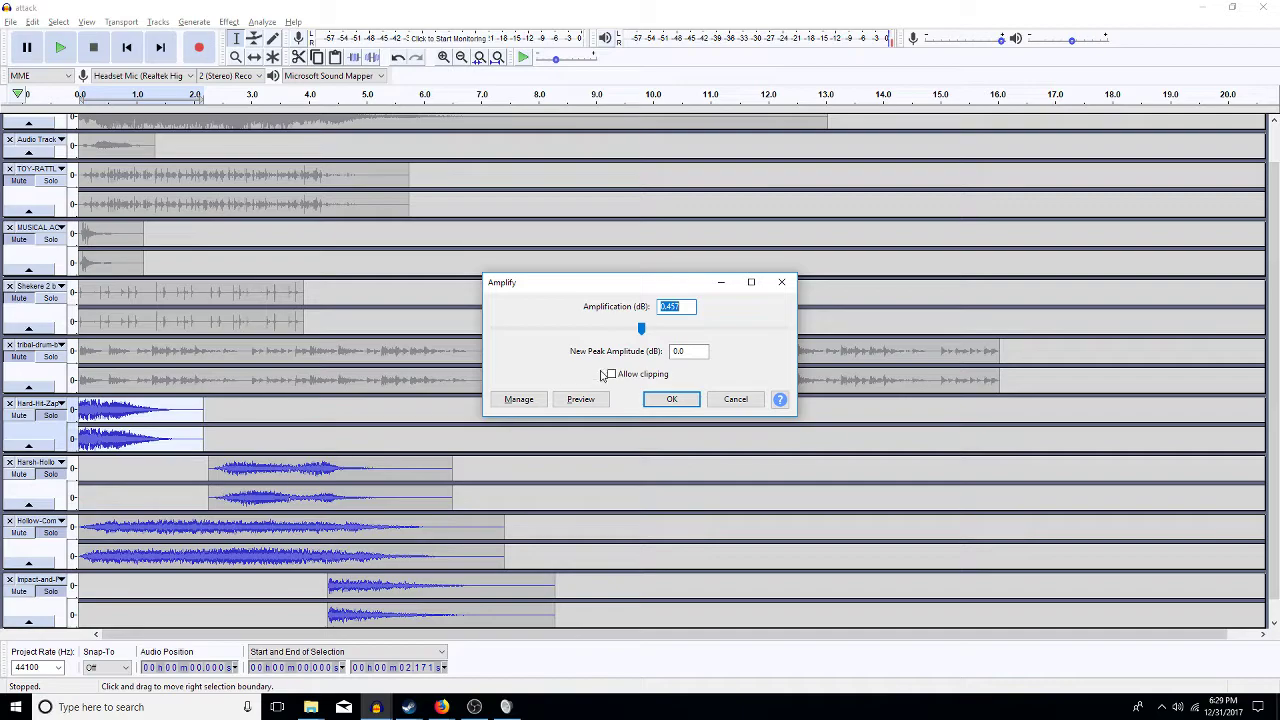
{"action": "left_click", "coordinate": [733, 399]}
- Enlarge the height of the original attack track to examine its waveform levels
{"action": "scroll", "coordinate": [213, 122], "scroll_direction": "up", "scroll_amount": 2}
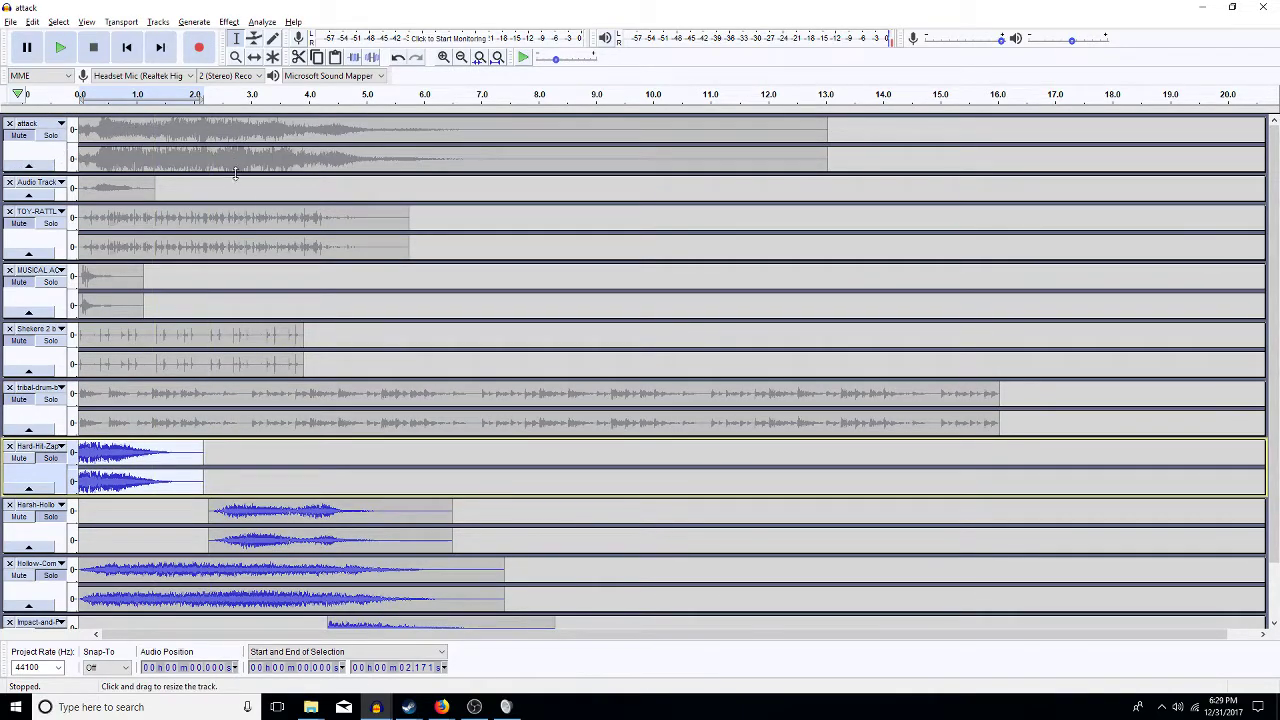
{"action": "left_click_drag", "start_coordinate": [236, 176], "coordinate": [249, 239]}
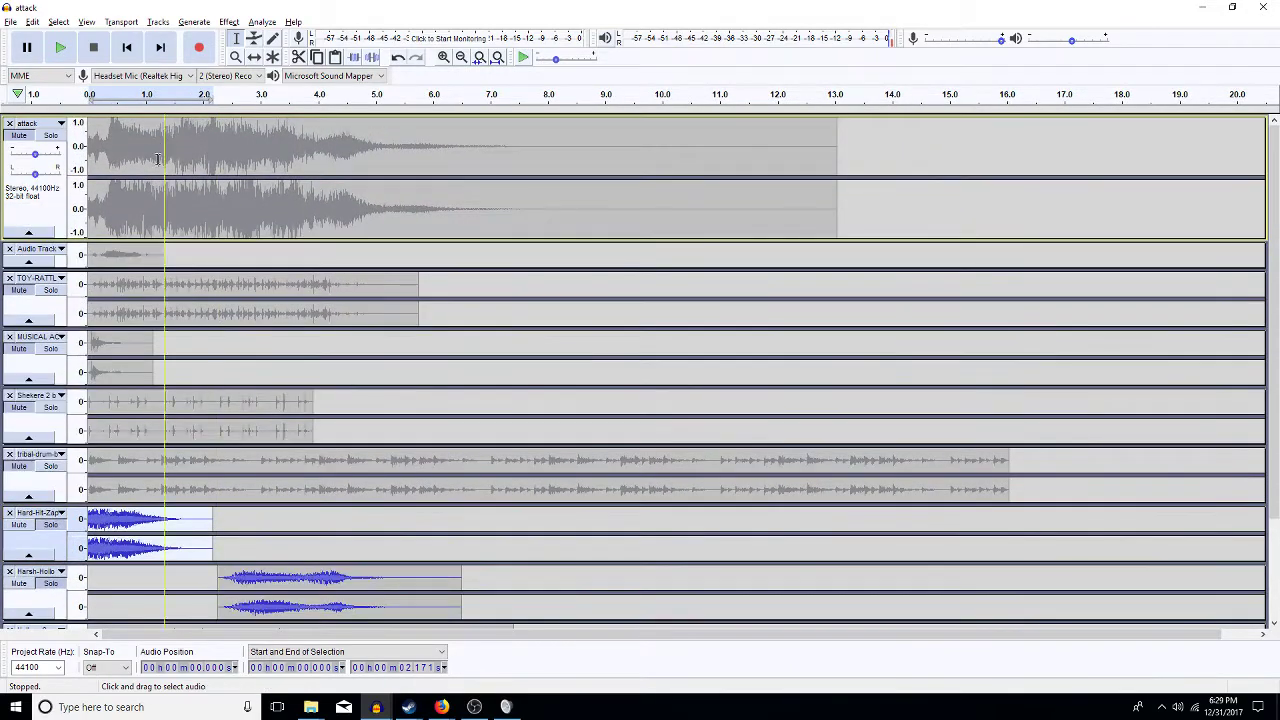
{"action": "left_click", "coordinate": [1273, 622]}
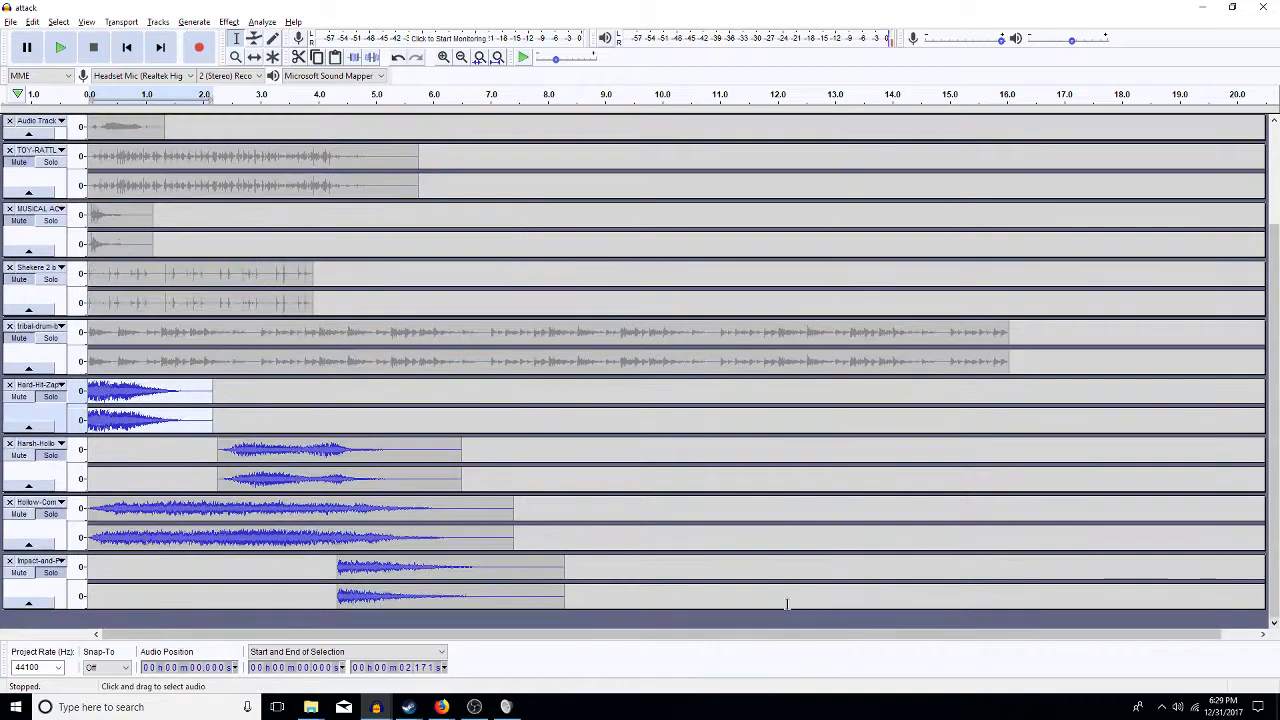
- Amplify the selected Hard-Hit-Zap clip by -5 dB
{"action": "left_click", "coordinate": [170, 420]}
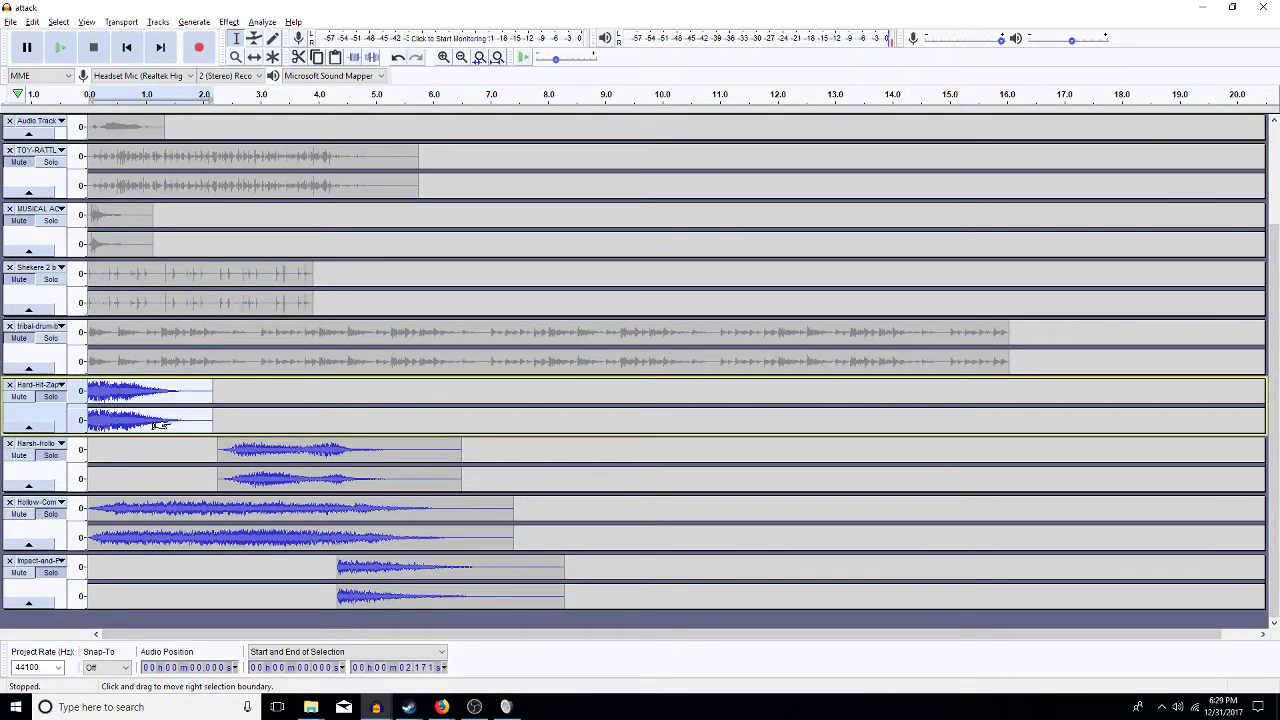
{"action": "key", "text": "alt+c"}
{"action": "type", "text": "a-5"}
{"action": "key", "text": "Return"}
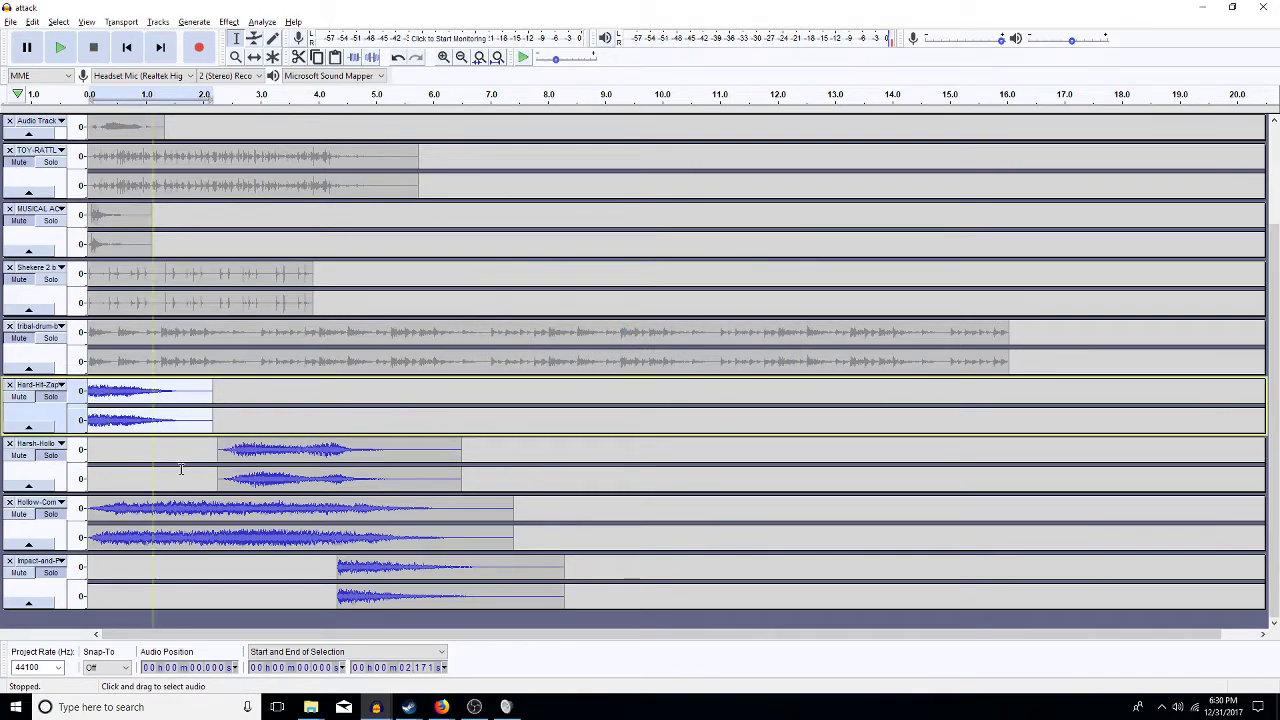
- Repeat the last Amplify effect on the whole Harsh-Hollow, Hollow-Comet and Impact-and-Flare clips
{"action": "double_click", "coordinate": [273, 449]}
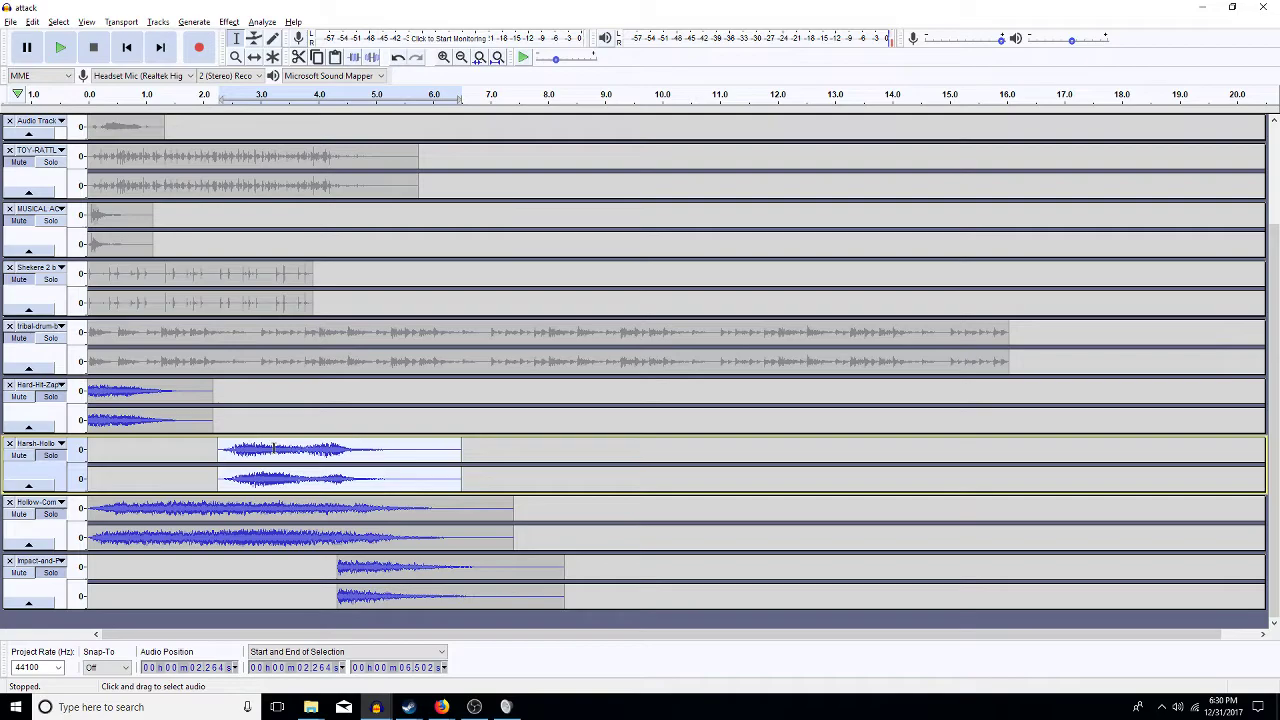
{"action": "key", "text": "ctrl+r"}
{"action": "double_click", "coordinate": [236, 535]}
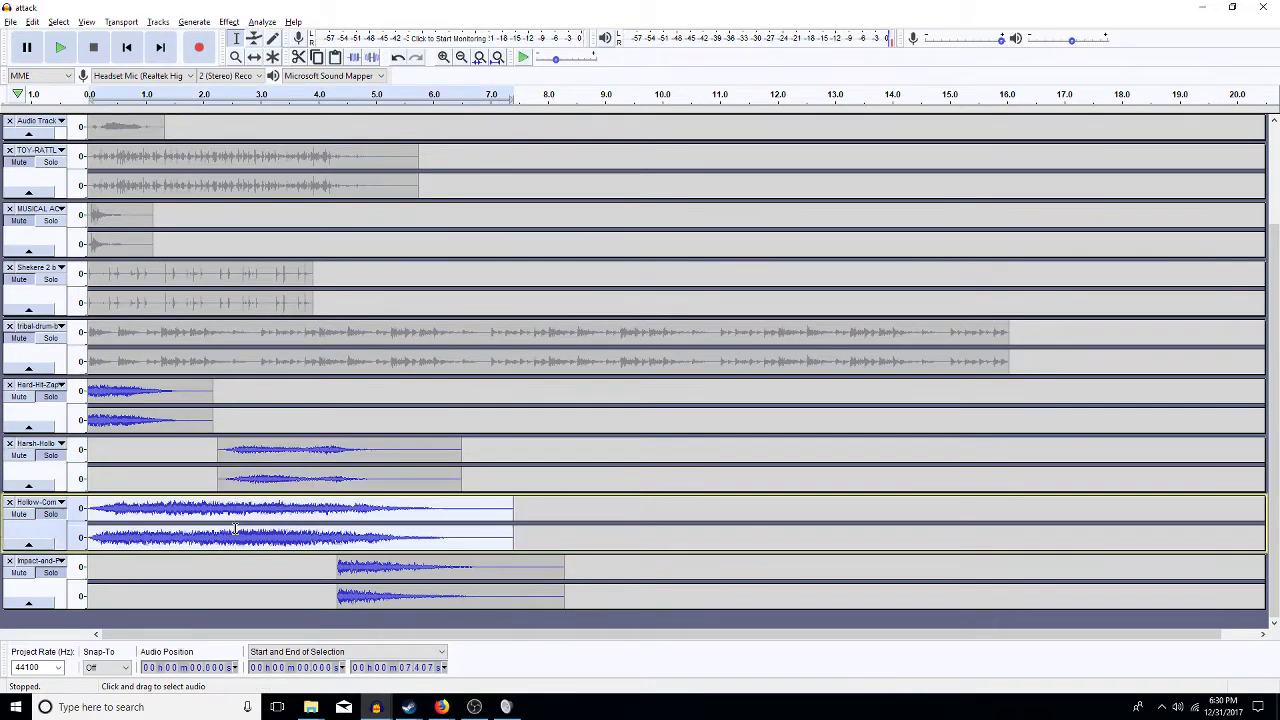
{"action": "key", "text": "ctrl+r"}
{"action": "double_click", "coordinate": [383, 567]}
{"action": "key", "text": "ctrl+r"}
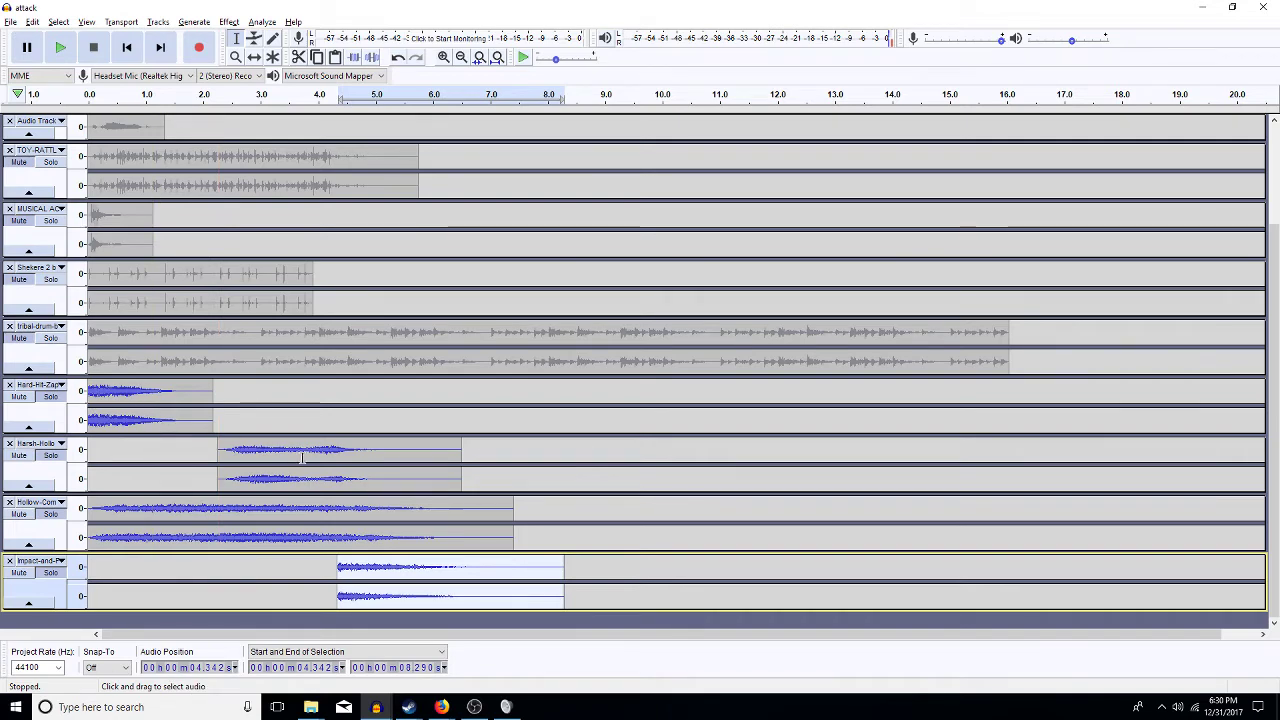
- Play the four soloed whoosh tracks together from the beginning to check their reduced levels
{"action": "key", "text": "Home"}
{"action": "key", "text": "space"}
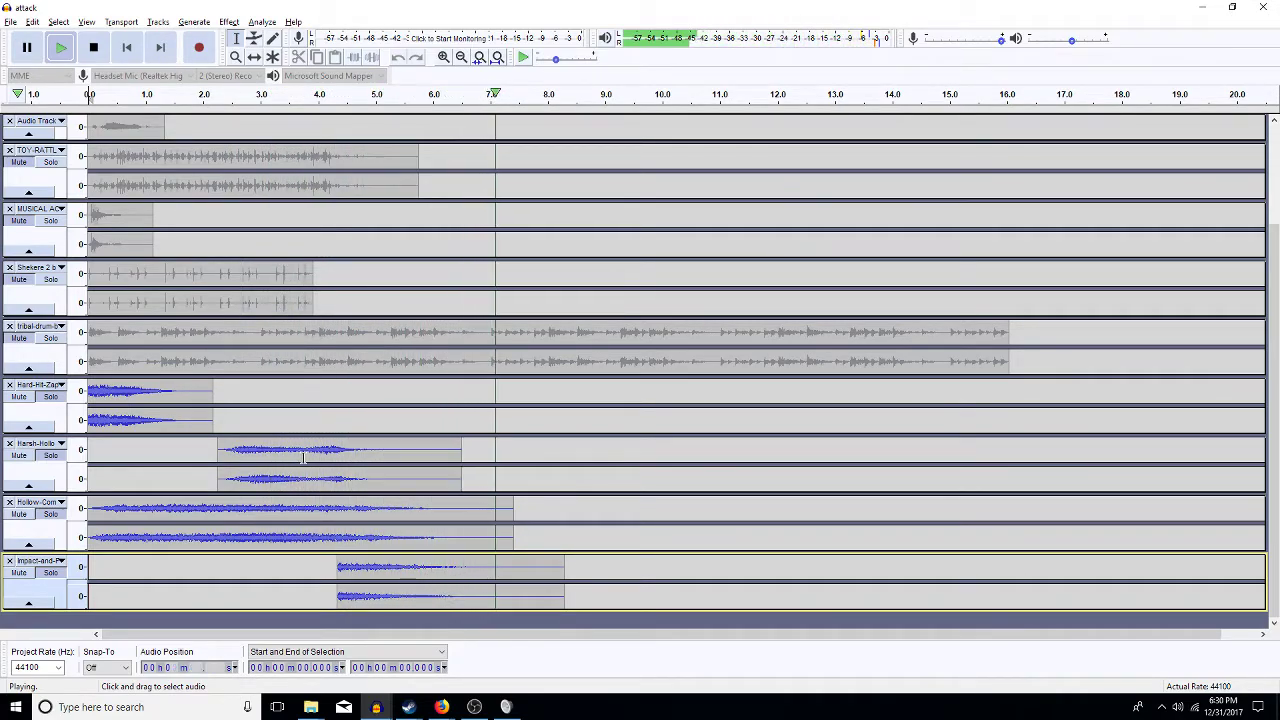
{"action": "key", "text": "space"}
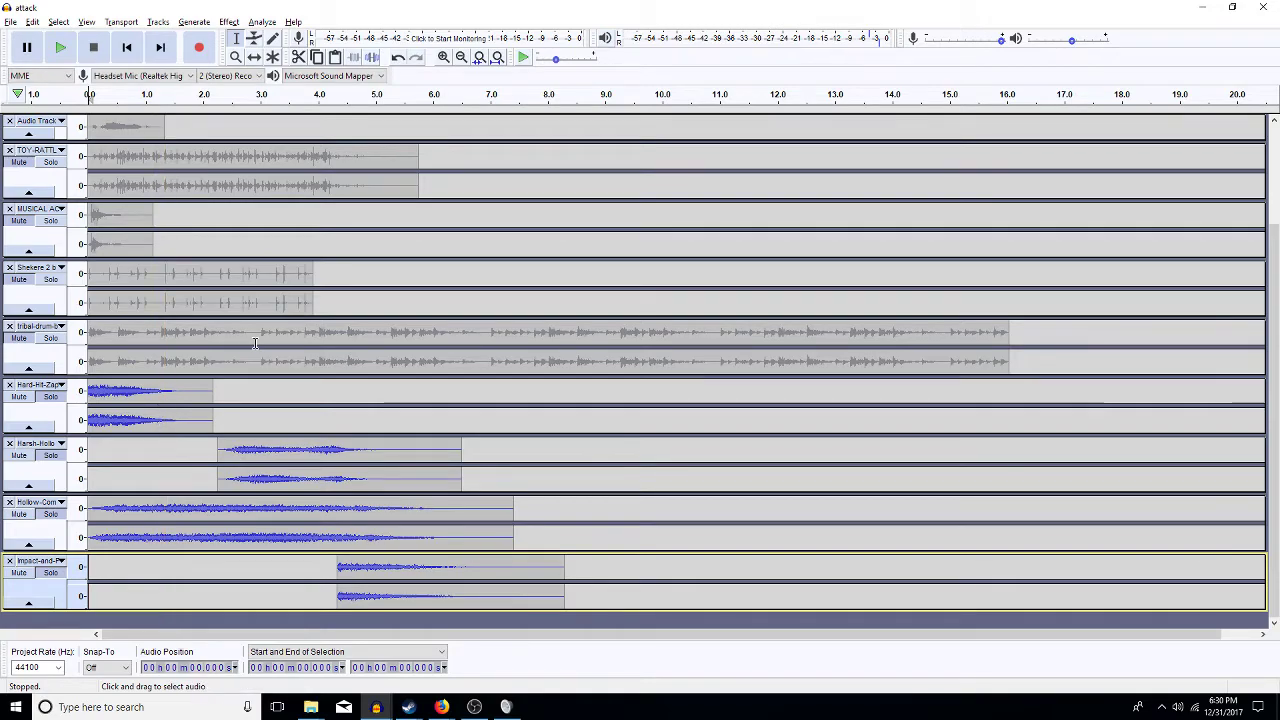
- Turn off solo on the Hard-Hit-Zap, Harsh-Hollow, Hollow-Comet and Impact-and-Flare tracks
{"action": "scroll", "coordinate": [1260, 155], "scroll_direction": "up", "scroll_amount": 2}
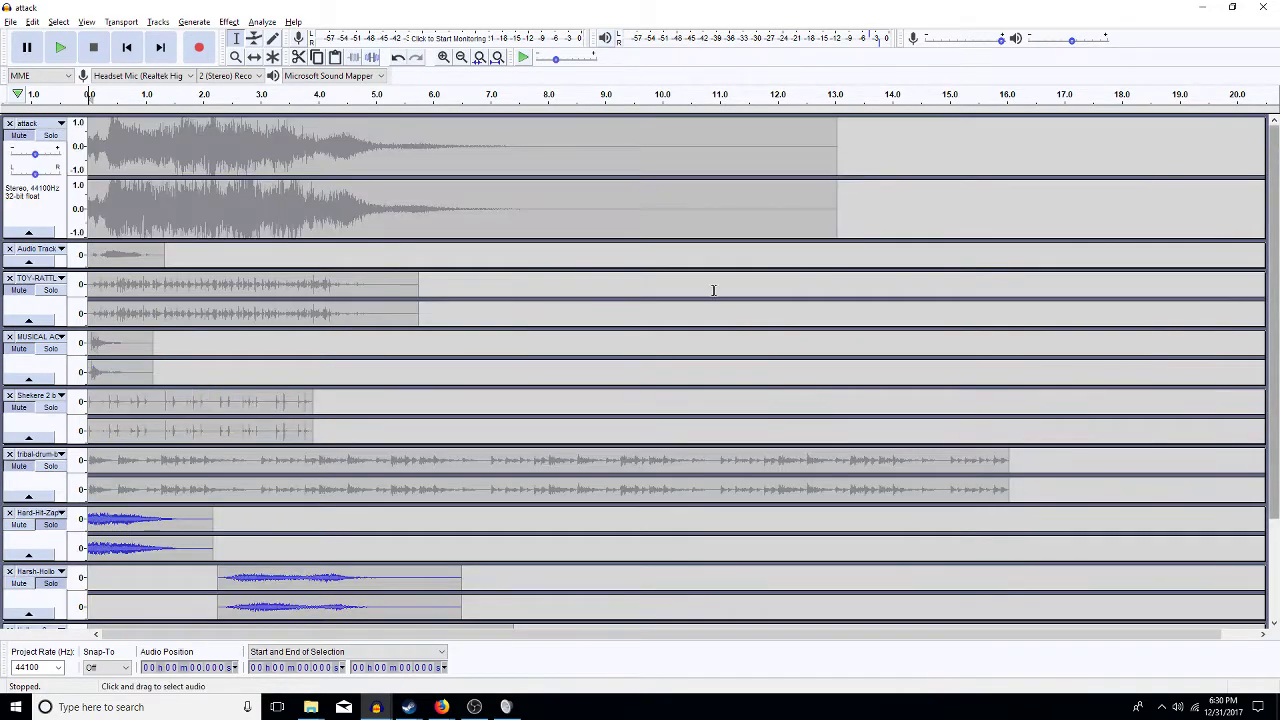
{"action": "scroll", "coordinate": [363, 422], "scroll_direction": "down", "scroll_amount": 2}
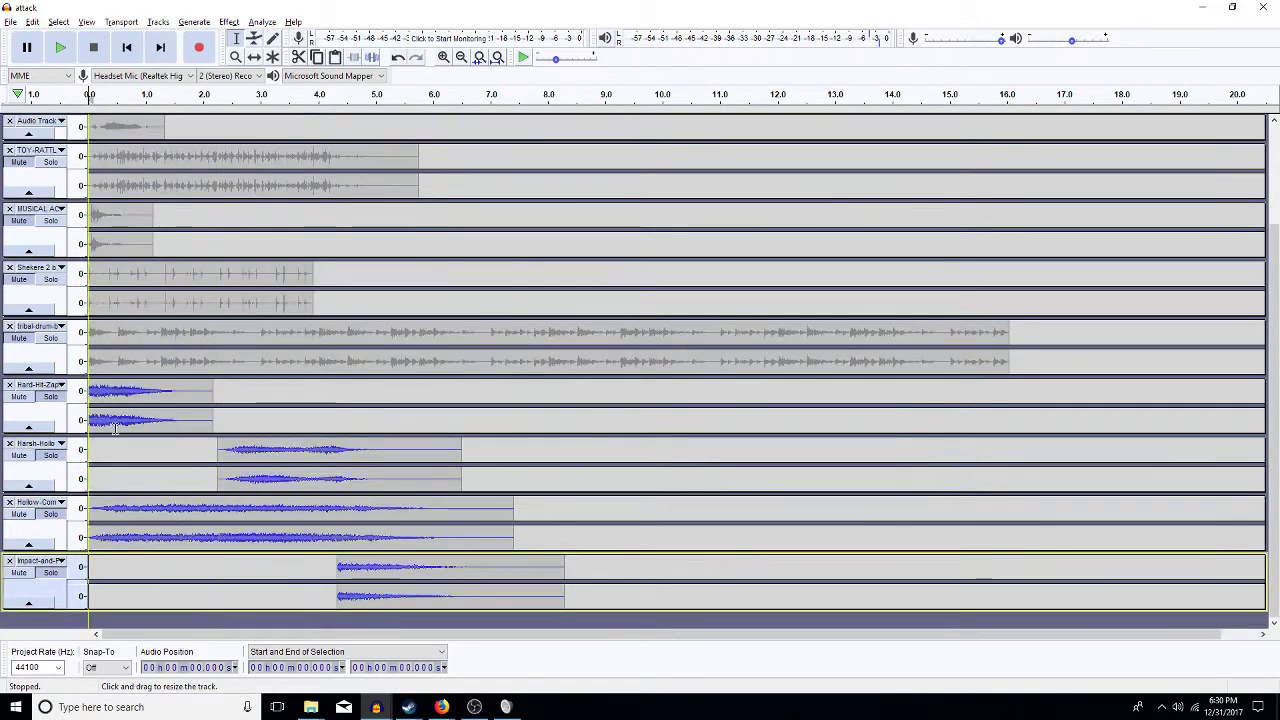
{"action": "left_click", "coordinate": [51, 397]}
{"action": "left_click", "coordinate": [51, 456]}
{"action": "left_click", "coordinate": [51, 514]}
{"action": "left_click", "coordinate": [51, 573]}
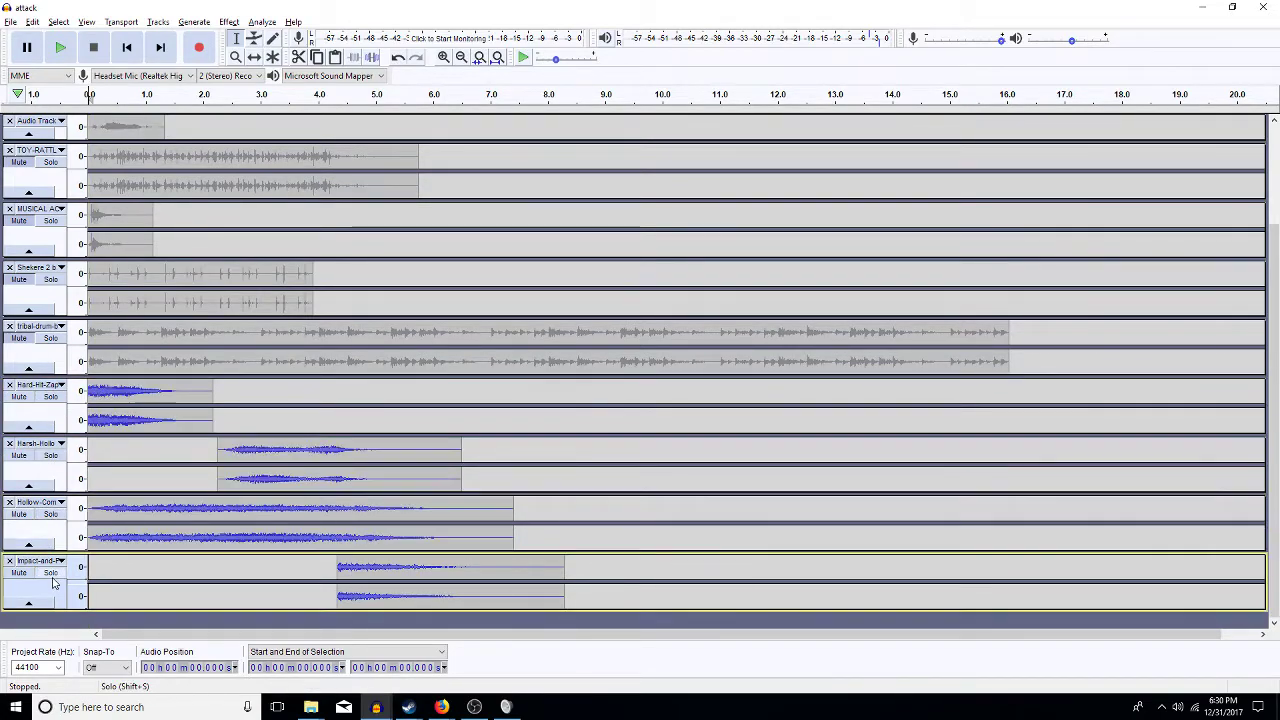
- Solo the original attack track and play it from the beginning for comparison
{"action": "left_click", "coordinate": [1274, 175]}
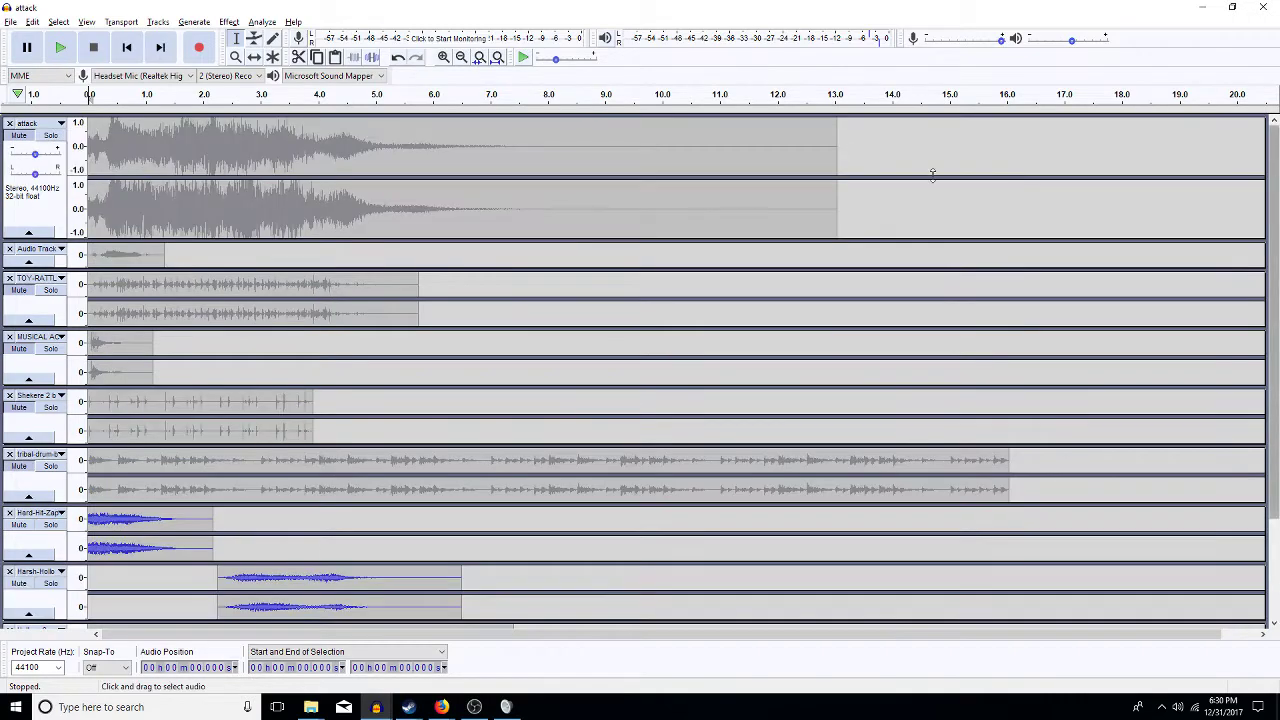
{"action": "left_click", "coordinate": [50, 135]}
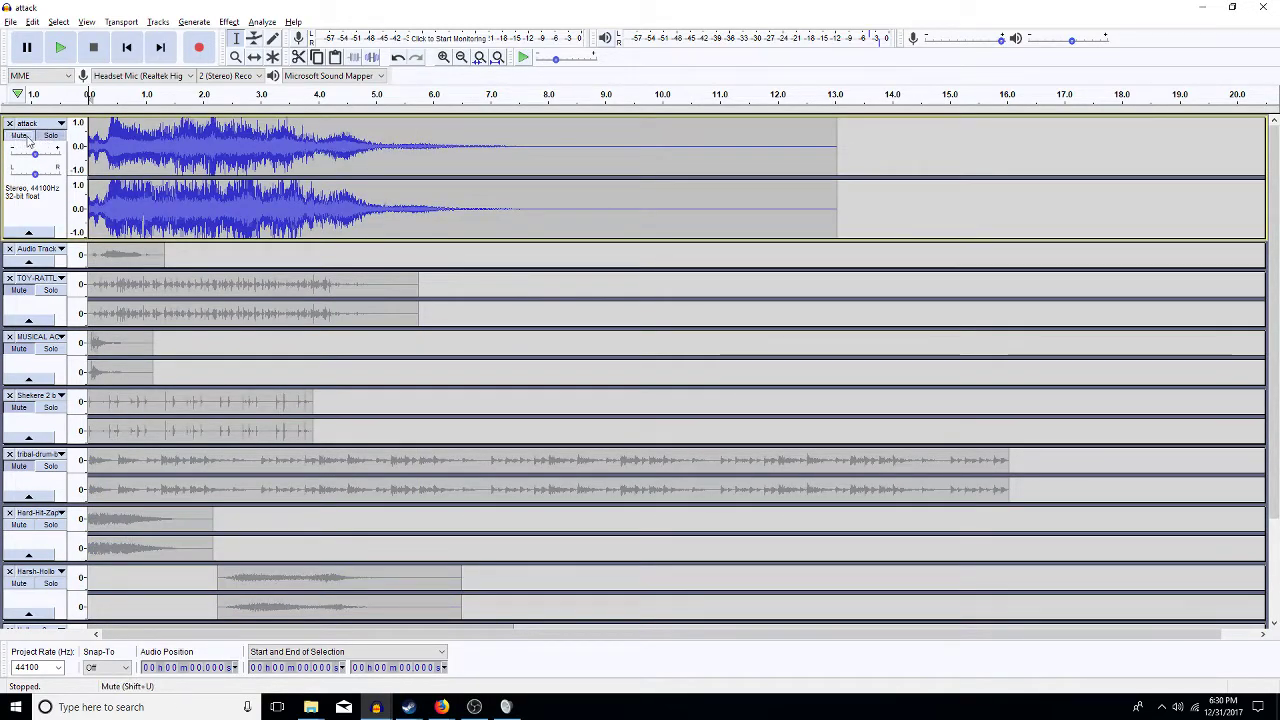
{"action": "key", "text": "space"}
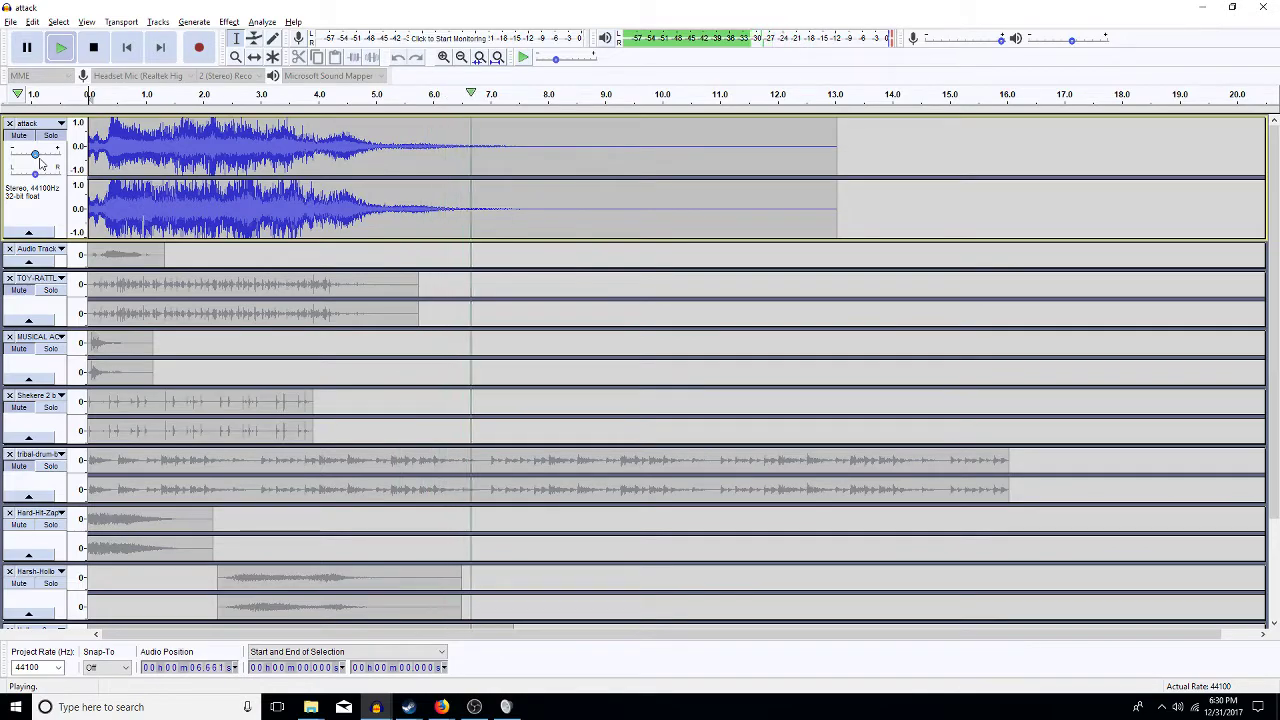
{"action": "key", "text": "space"}
- Try deleting the tribal-drum track's audio from the start to about 10.96 seconds, and undo the deletion
{"action": "scroll", "coordinate": [343, 371], "scroll_direction": "down", "scroll_amount": 1}
{"action": "scroll", "coordinate": [343, 371], "scroll_direction": "down", "scroll_amount": 1}
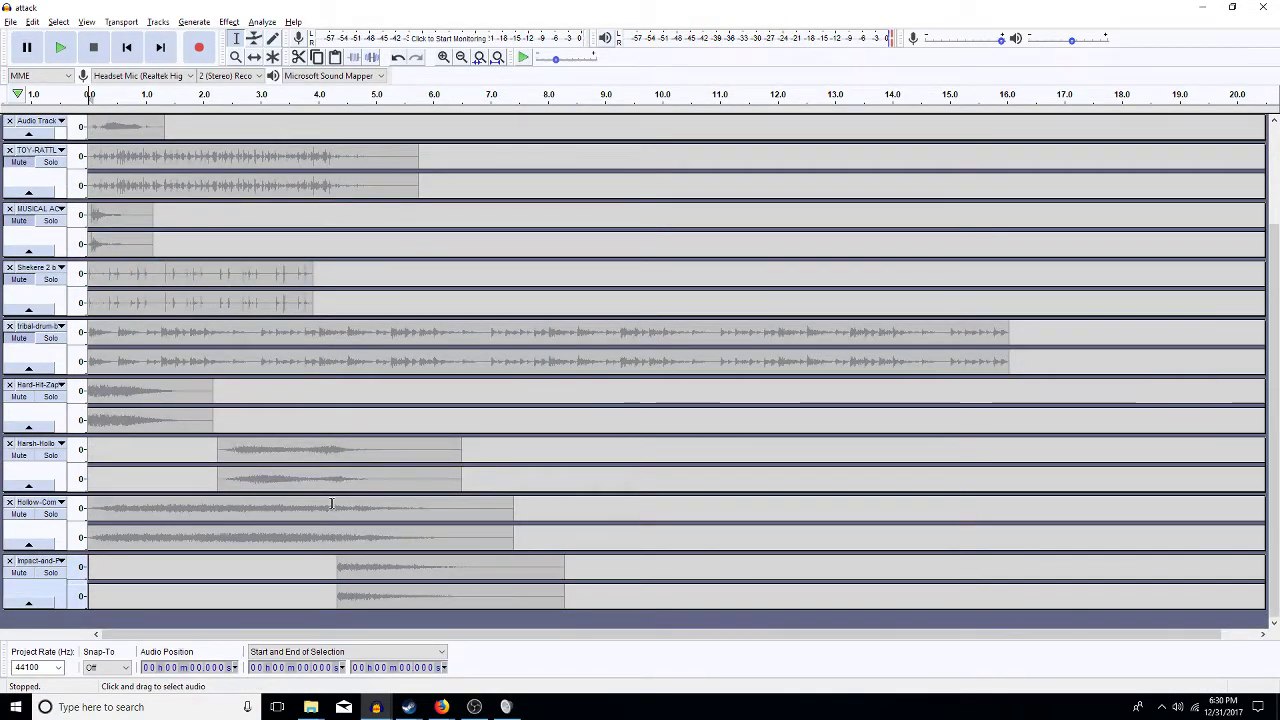
{"action": "left_click", "coordinate": [718, 358]}
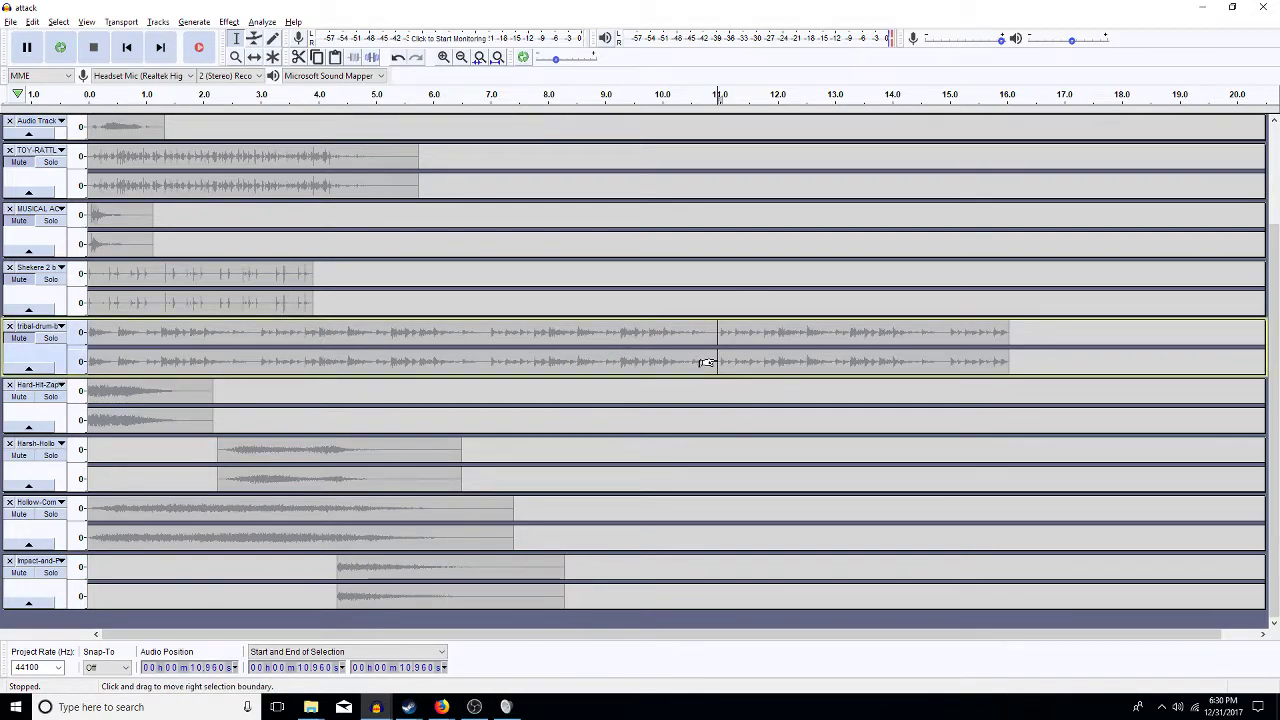
{"action": "key", "text": "shift+Home"}
{"action": "key", "text": "Delete"}
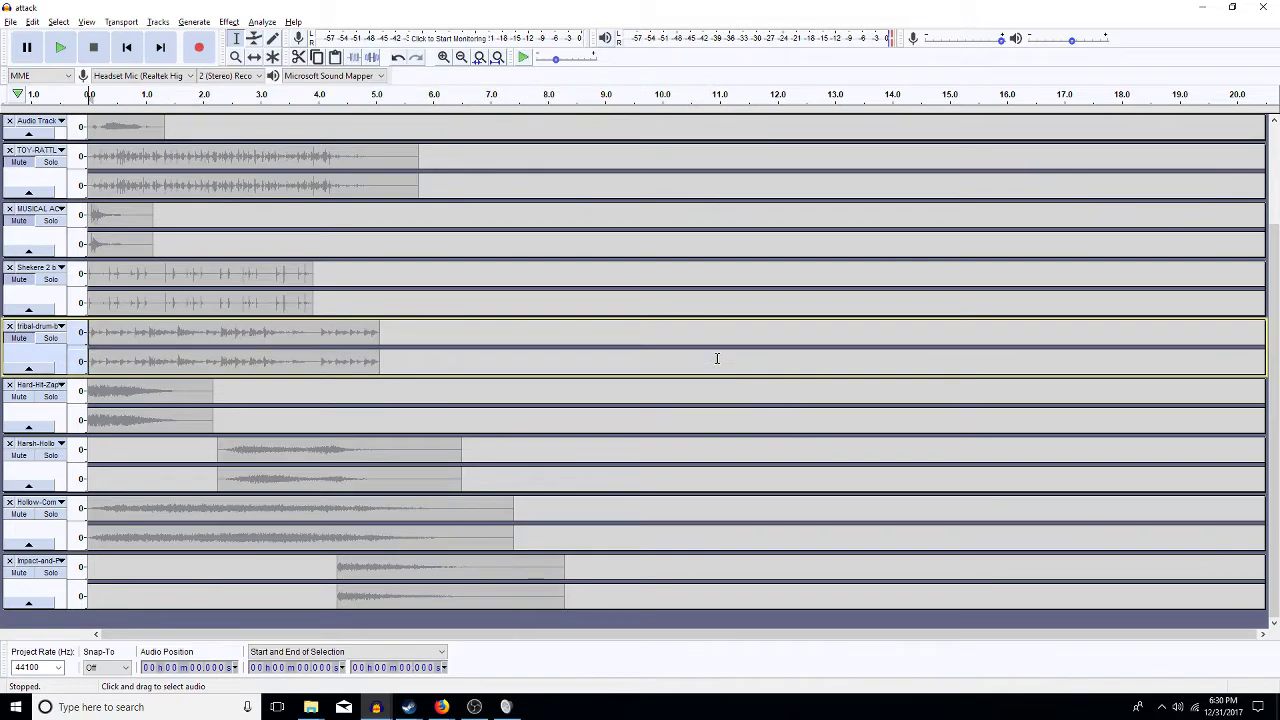
{"action": "key", "text": "ctrl+z"}
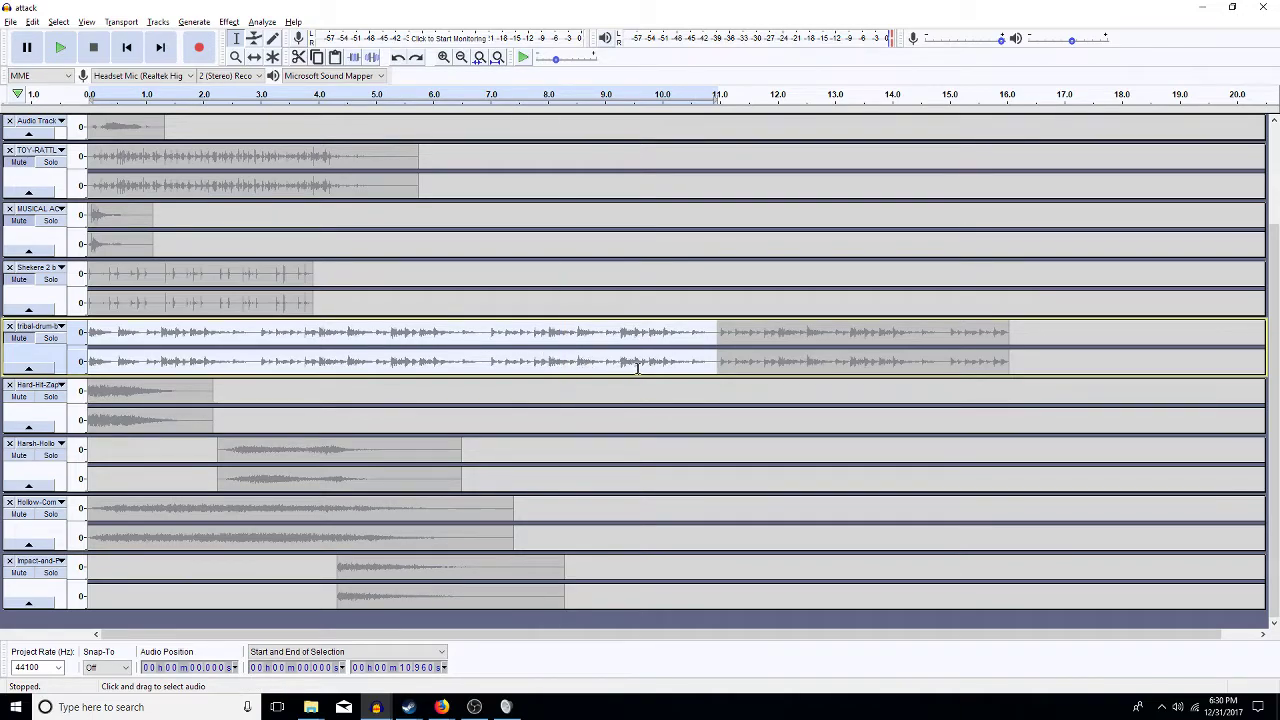
- Delete the tribal-drum track's audio from the start to about 7 seconds
{"action": "left_click", "coordinate": [489, 362]}
{"action": "key", "text": "shift+Home"}
{"action": "key", "text": "Delete"}
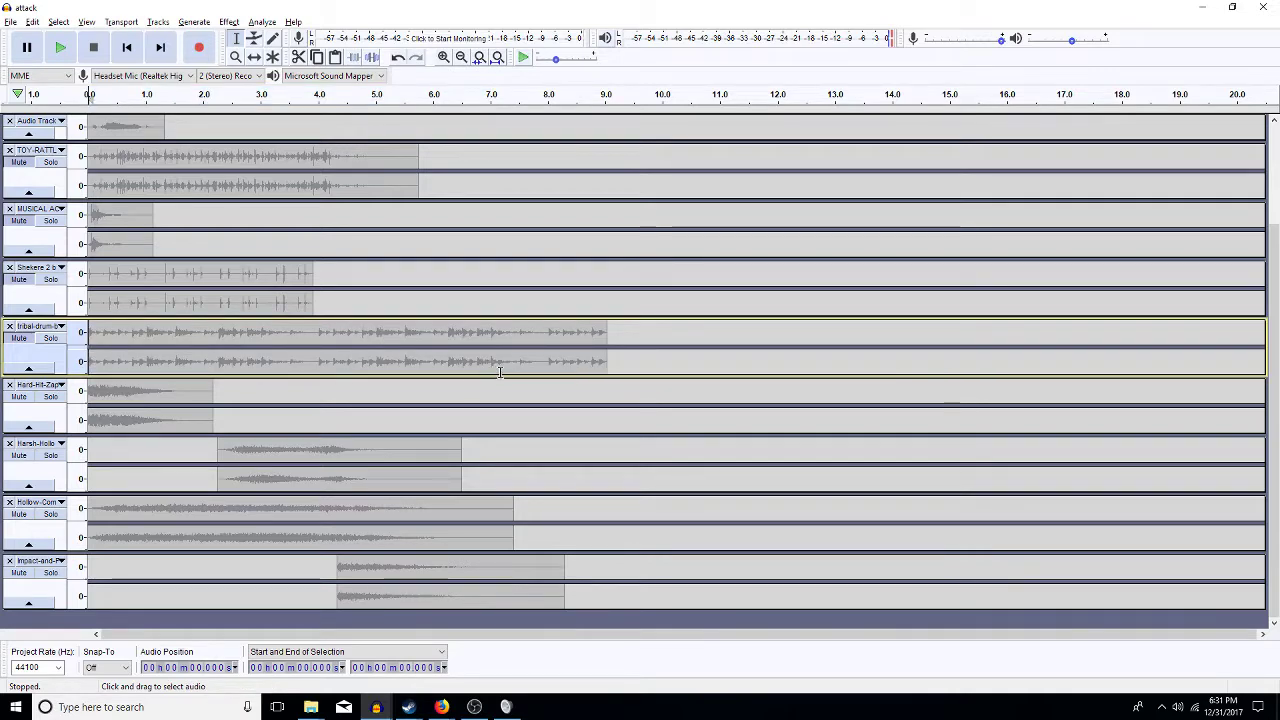
- Delete about the first 2 seconds of the tribal-drum track
{"action": "left_click", "coordinate": [203, 358]}
{"action": "left_click_drag", "start_coordinate": [203, 358], "coordinate": [88, 362]}
{"action": "key", "text": "Delete"}
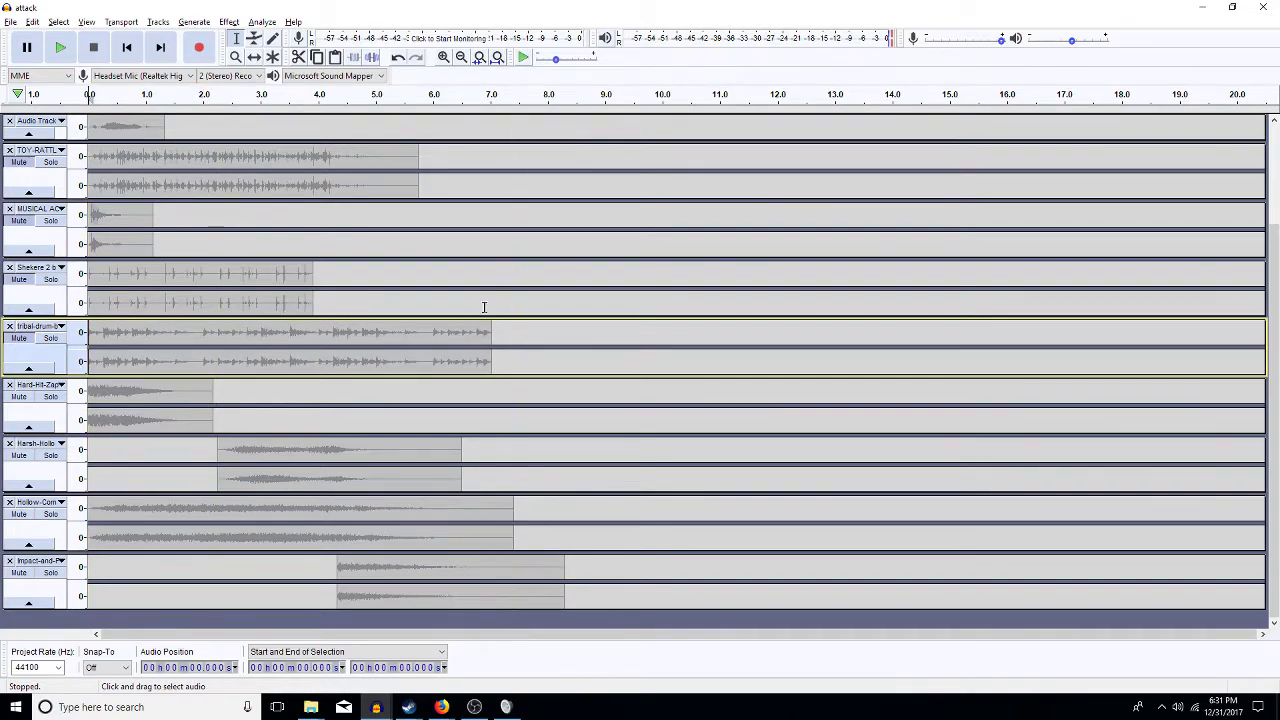
- Fade out the end of the tribal-drum track, extending the faded range to about 4.77–7.03 s
{"action": "left_click_drag", "start_coordinate": [492, 358], "coordinate": [428, 360]}
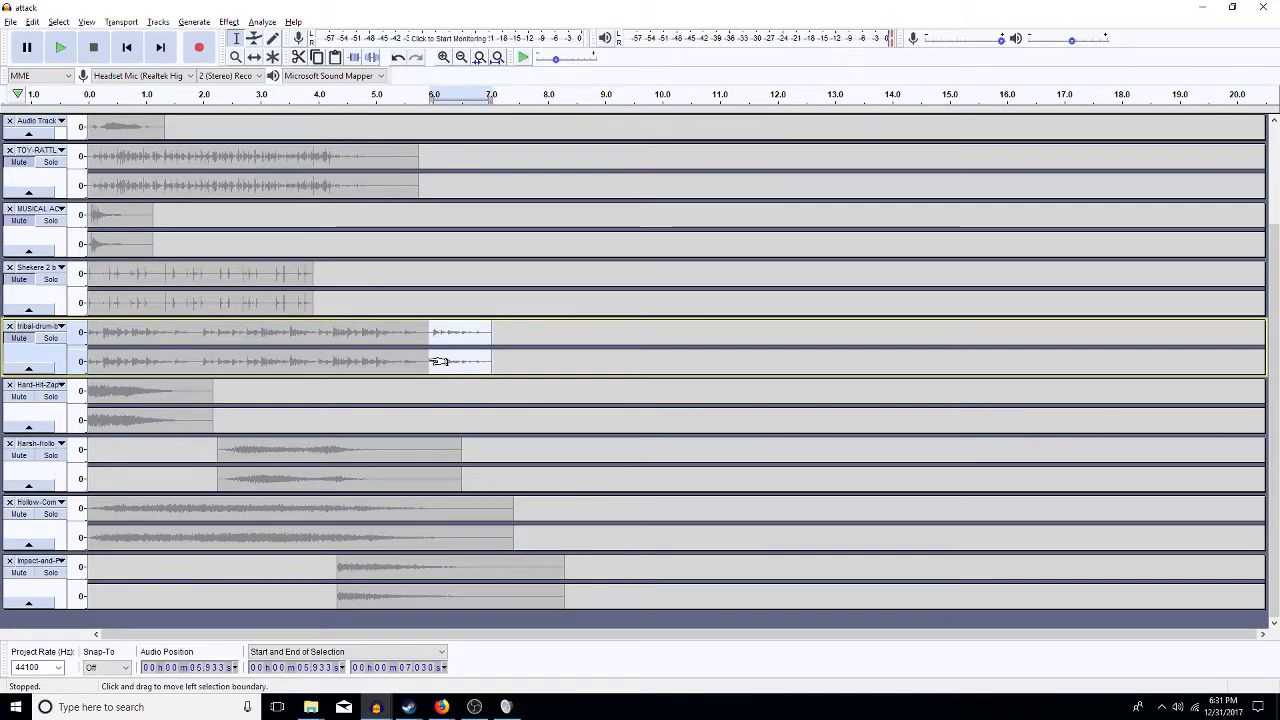
{"action": "left_click_drag", "start_coordinate": [438, 361], "coordinate": [371, 369]}
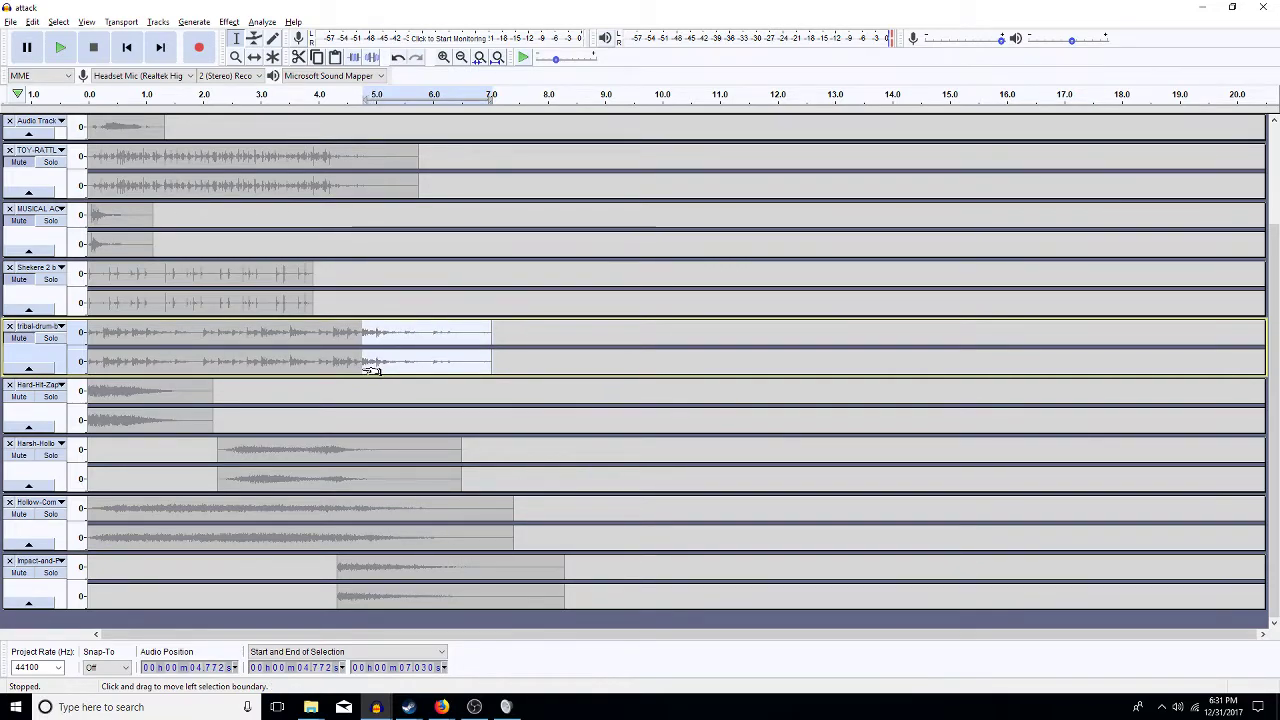
{"action": "left_click", "coordinate": [399, 421]}
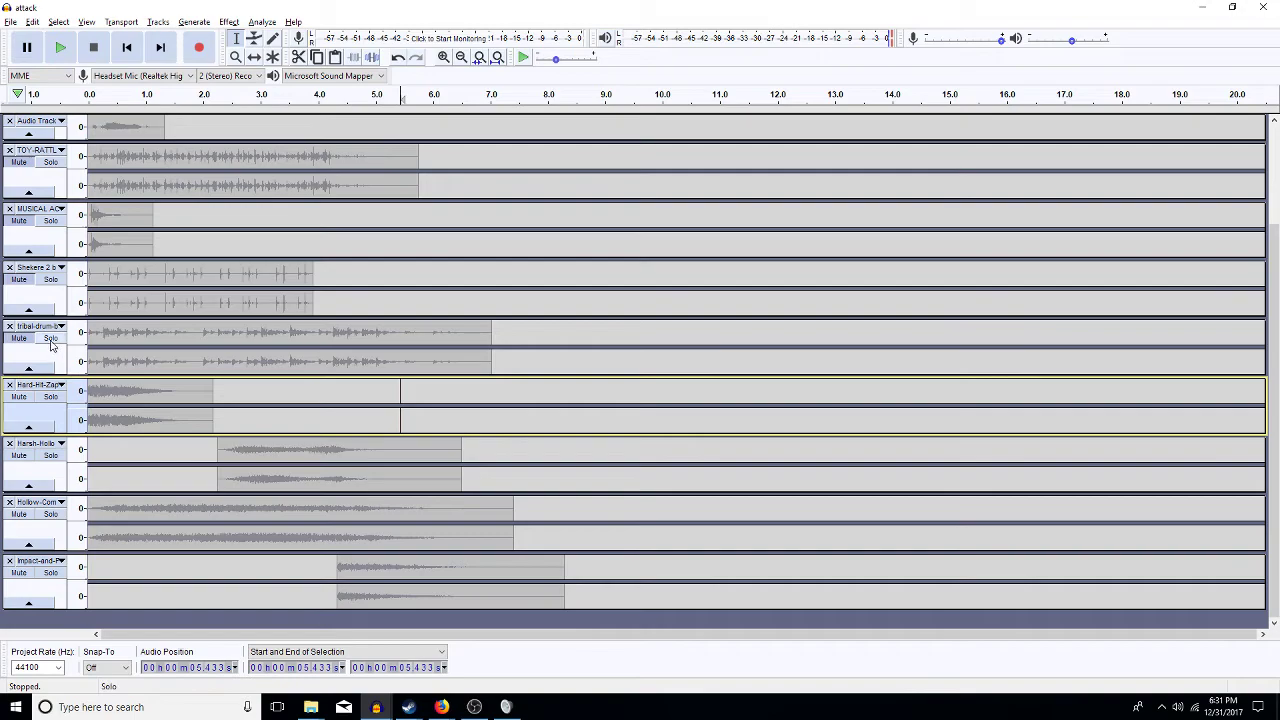
- Solo the tribal-drum, Hard-Hit-Zap, Harsh-Hollow, Hollow-Com and Impact tracks together
{"action": "left_click", "coordinate": [50, 348]}
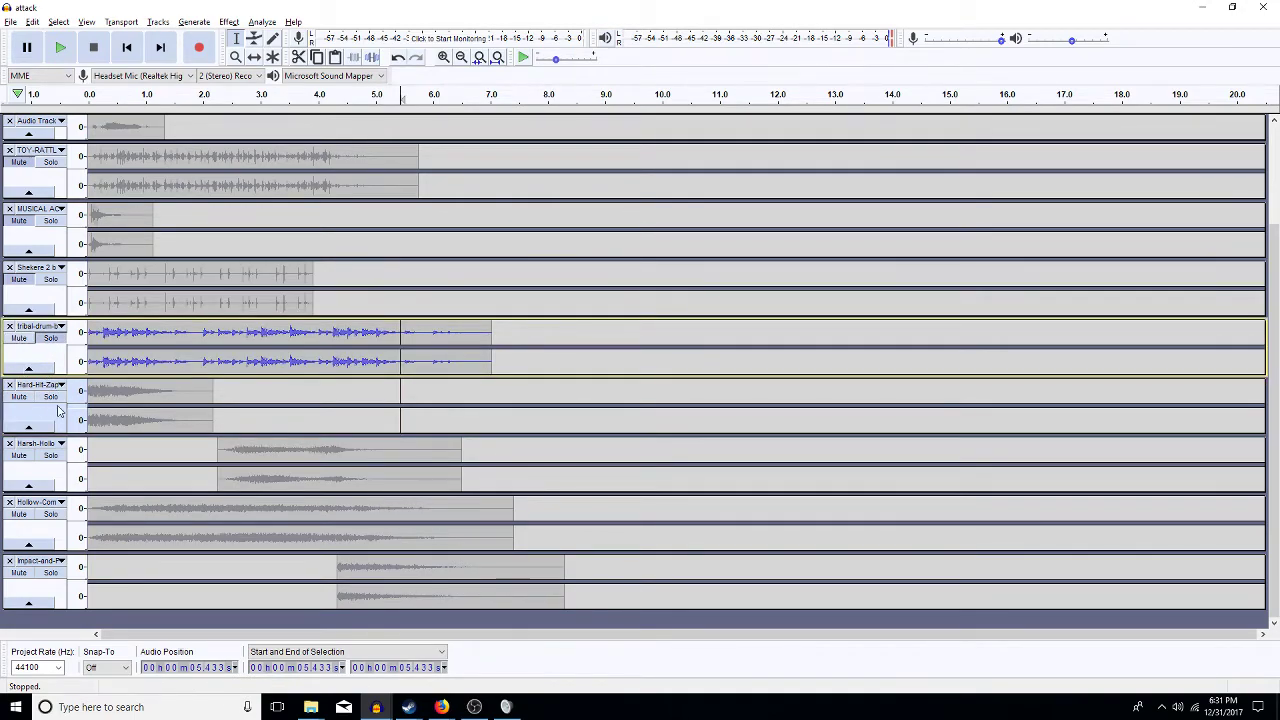
{"action": "left_click", "coordinate": [50, 406]}
{"action": "left_click", "coordinate": [50, 462], "text": "shift"}
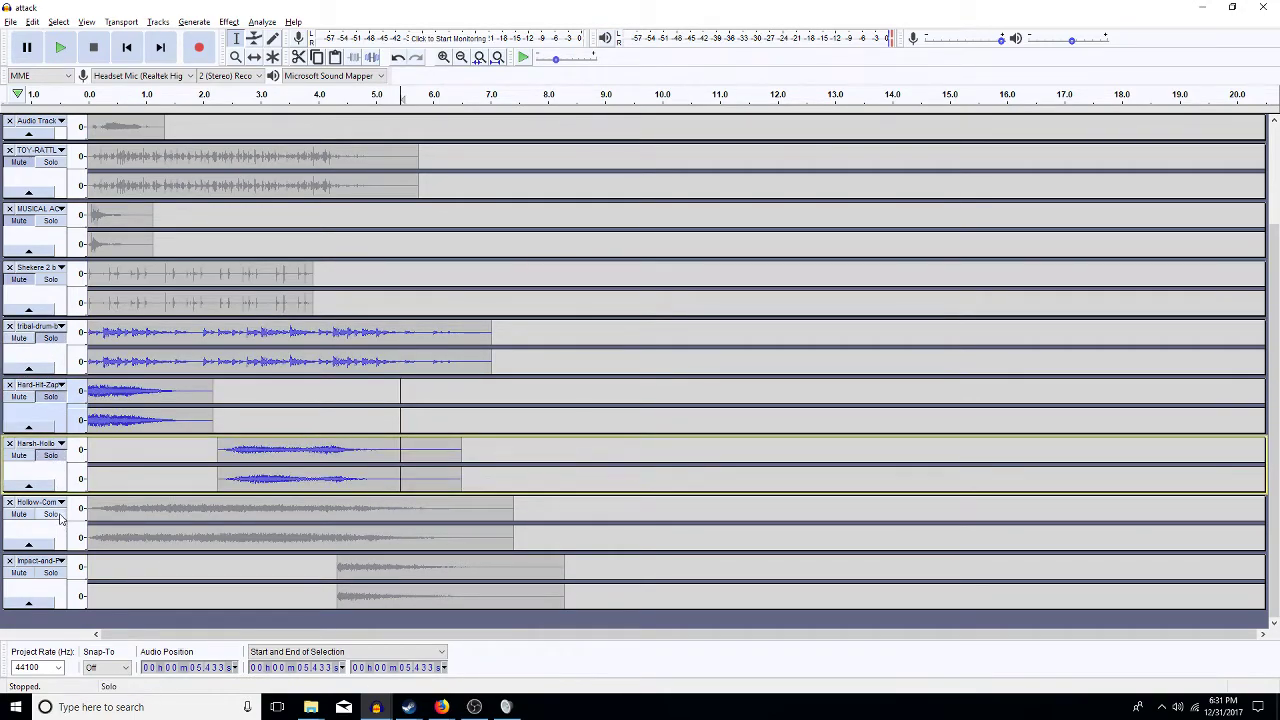
{"action": "left_click", "coordinate": [50, 518], "text": "shift"}
{"action": "left_click", "coordinate": [50, 578], "text": "shift"}
- Fade in the first 0.79 s of the tribal-drum track and amplify the whole clip by -5 dB
{"action": "left_click_drag", "start_coordinate": [135, 362], "coordinate": [84, 359]}
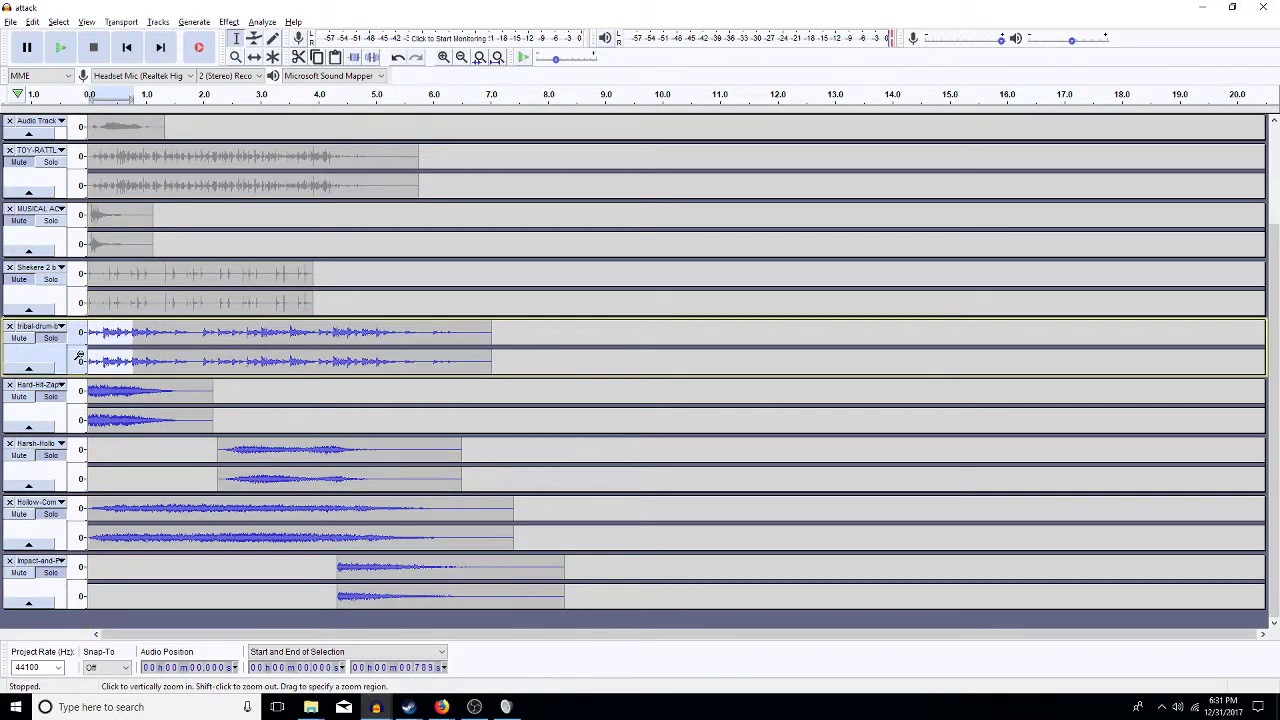
{"action": "double_click", "coordinate": [173, 366]}
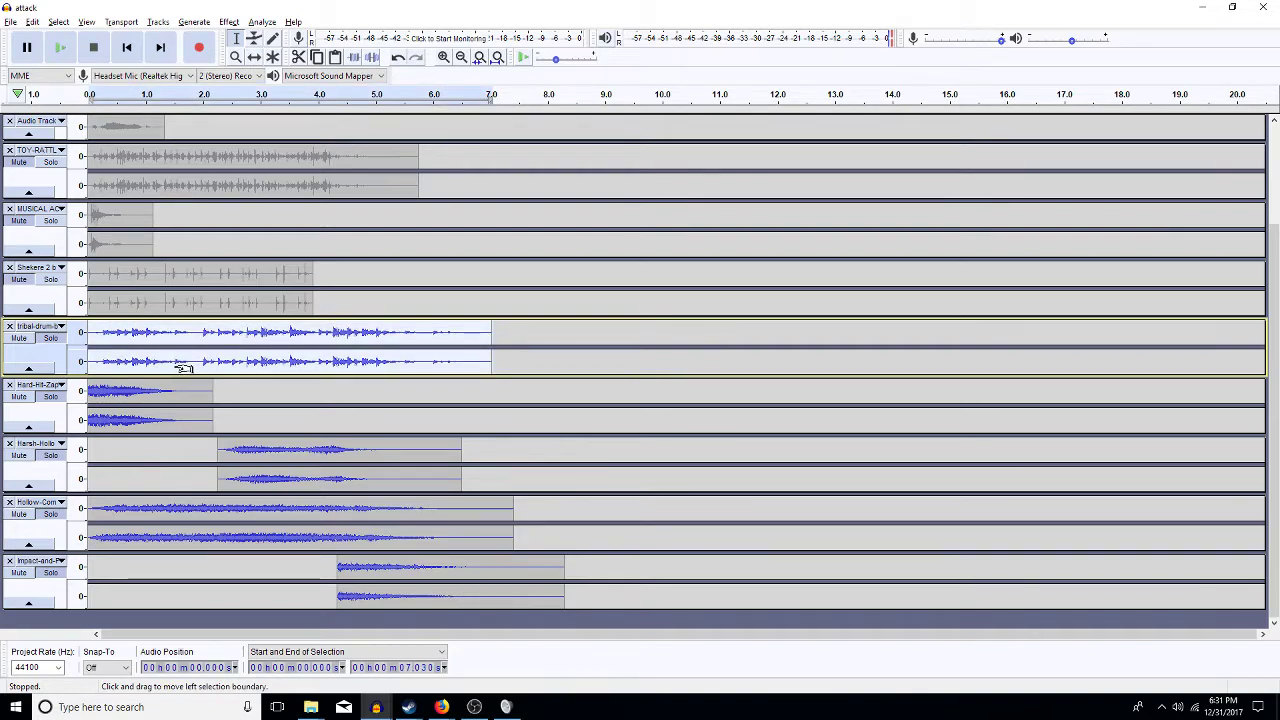
{"action": "type", "text": "-5"}
{"action": "key", "text": "Return"}
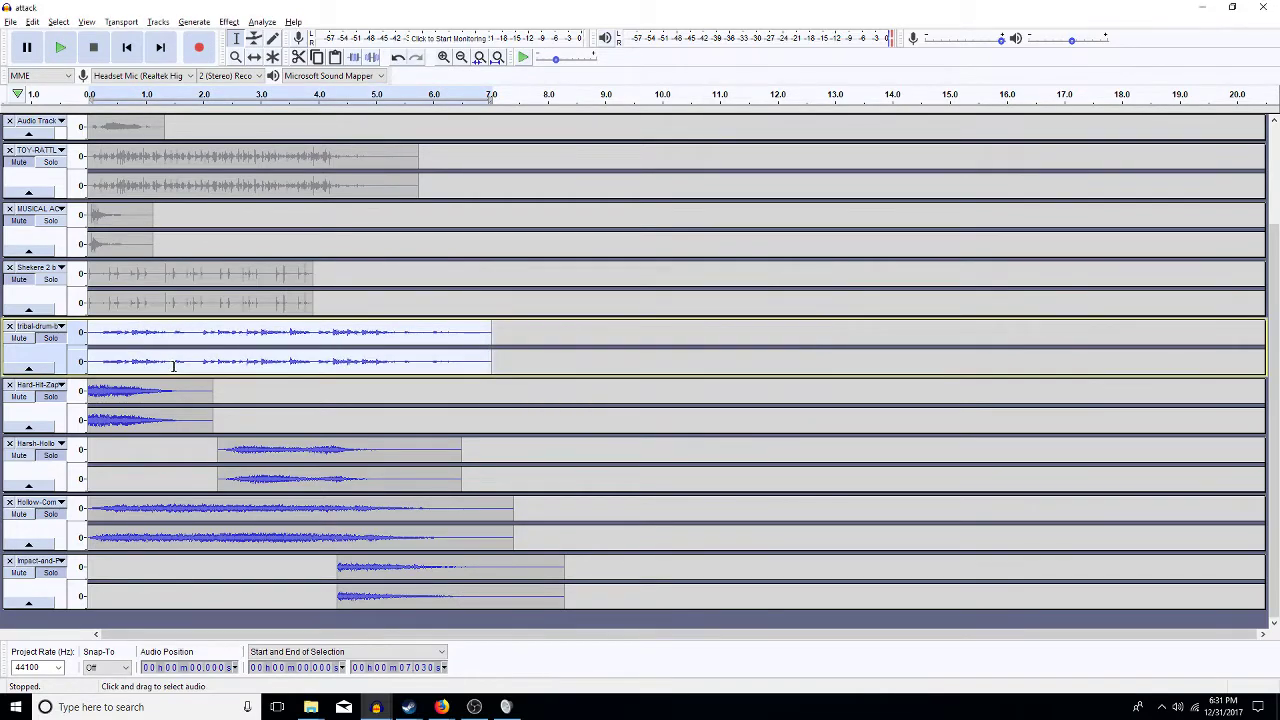
- Play the soloed tracks from the beginning to check the drum level in the mix
{"action": "key", "text": "Home"}
{"action": "key", "text": "space"}
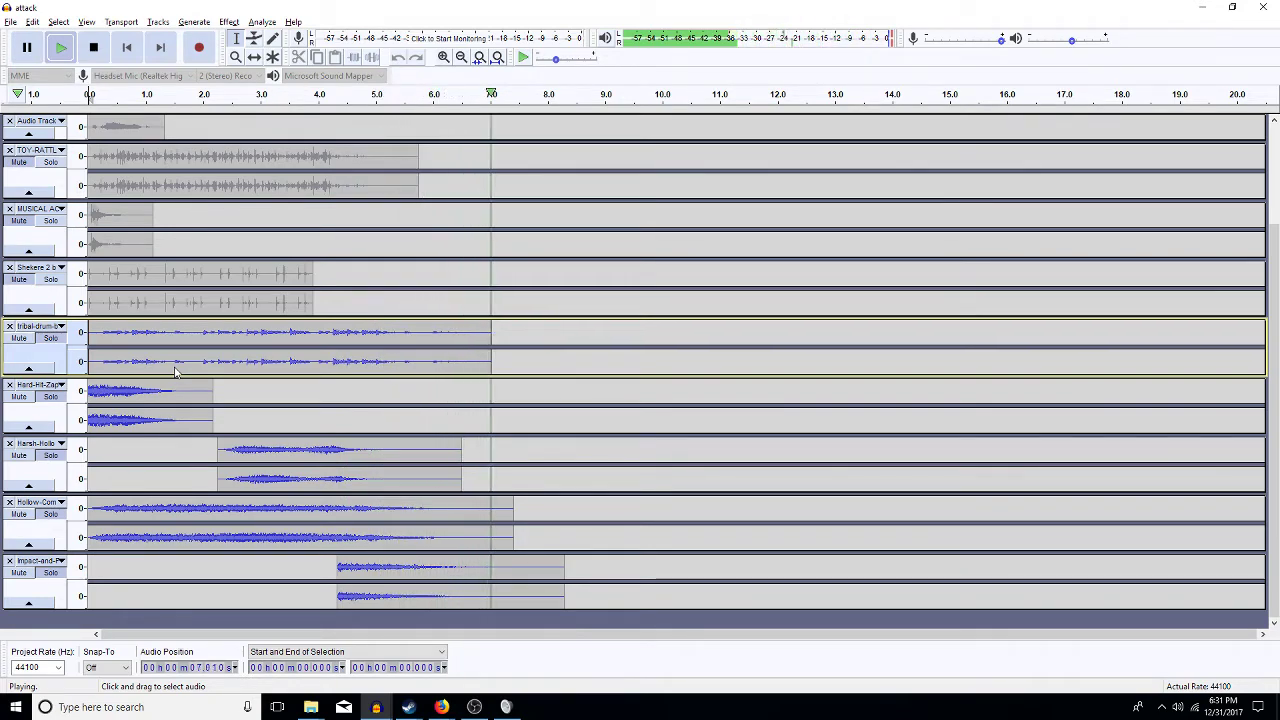
{"action": "key", "text": "space"}
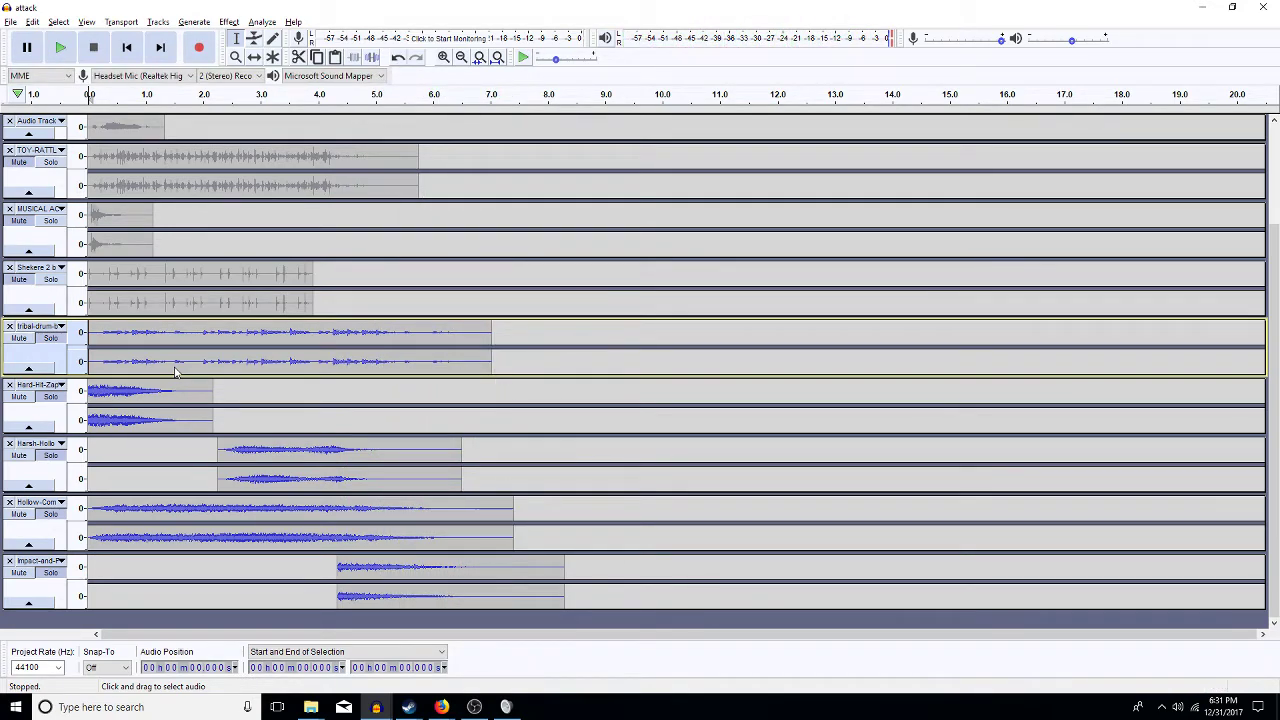
- Restore the tribal-drum clip's volume from before the -5 dB change and play it again
{"action": "double_click", "coordinate": [174, 367]}
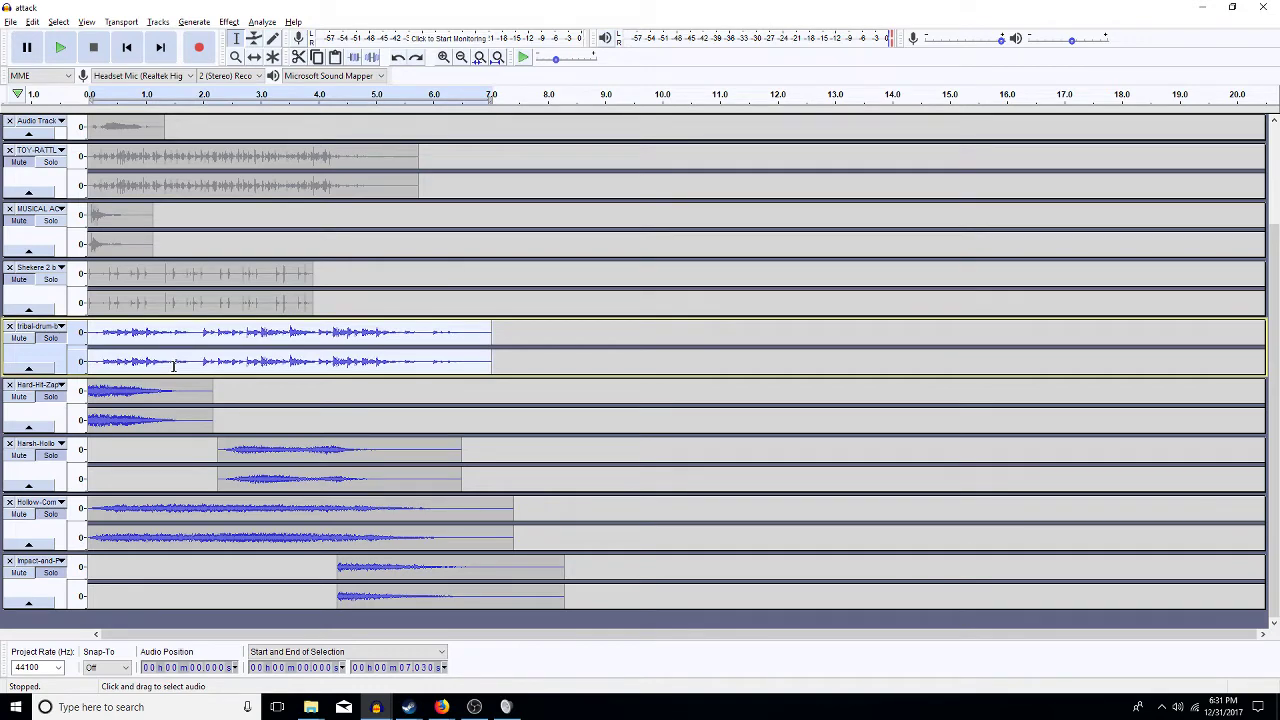
{"action": "key", "text": "space"}
{"action": "double_click", "coordinate": [193, 388]}
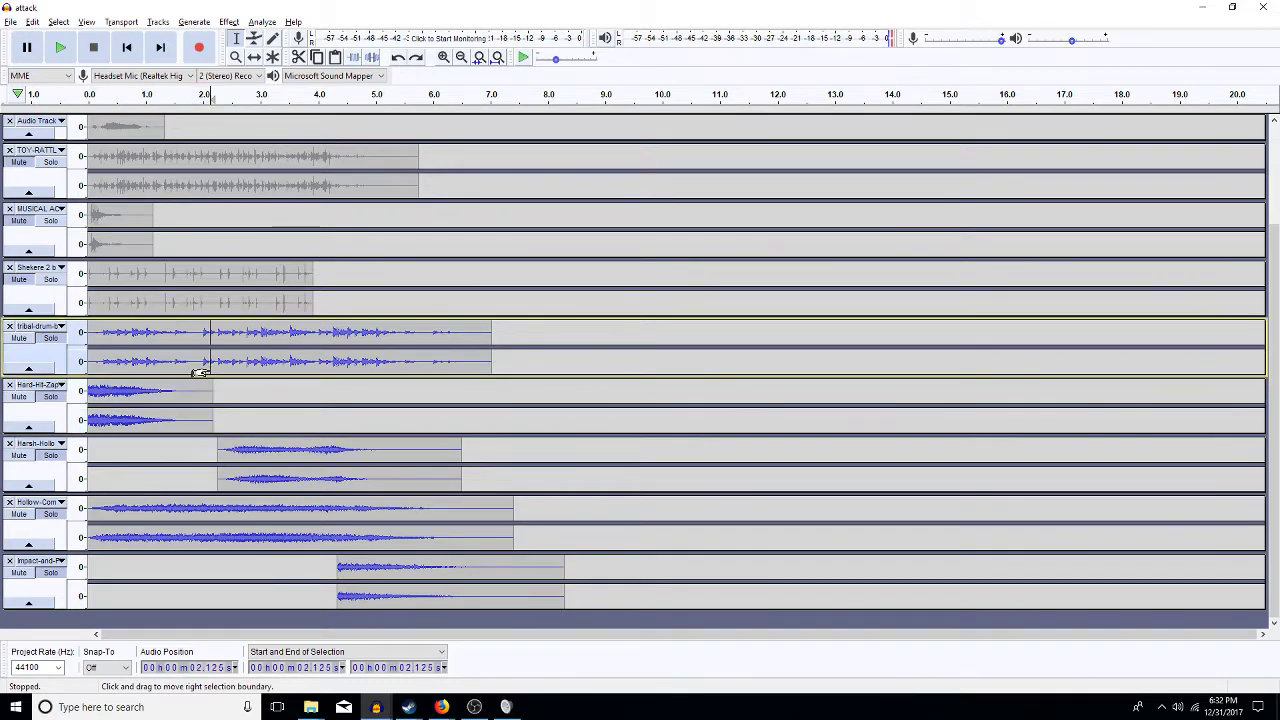
- Split the stereo tribal-drum track into two separate channel tracks
{"action": "double_click", "coordinate": [209, 368]}
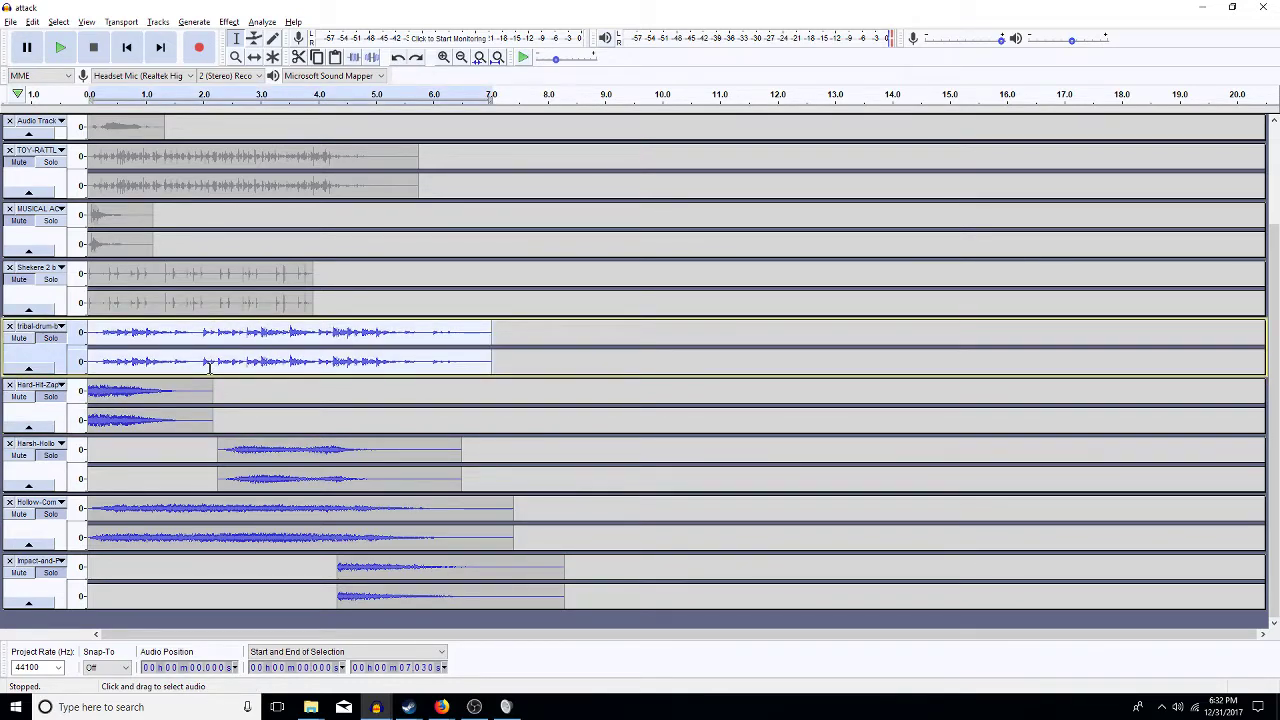
{"action": "left_click", "coordinate": [38, 326]}
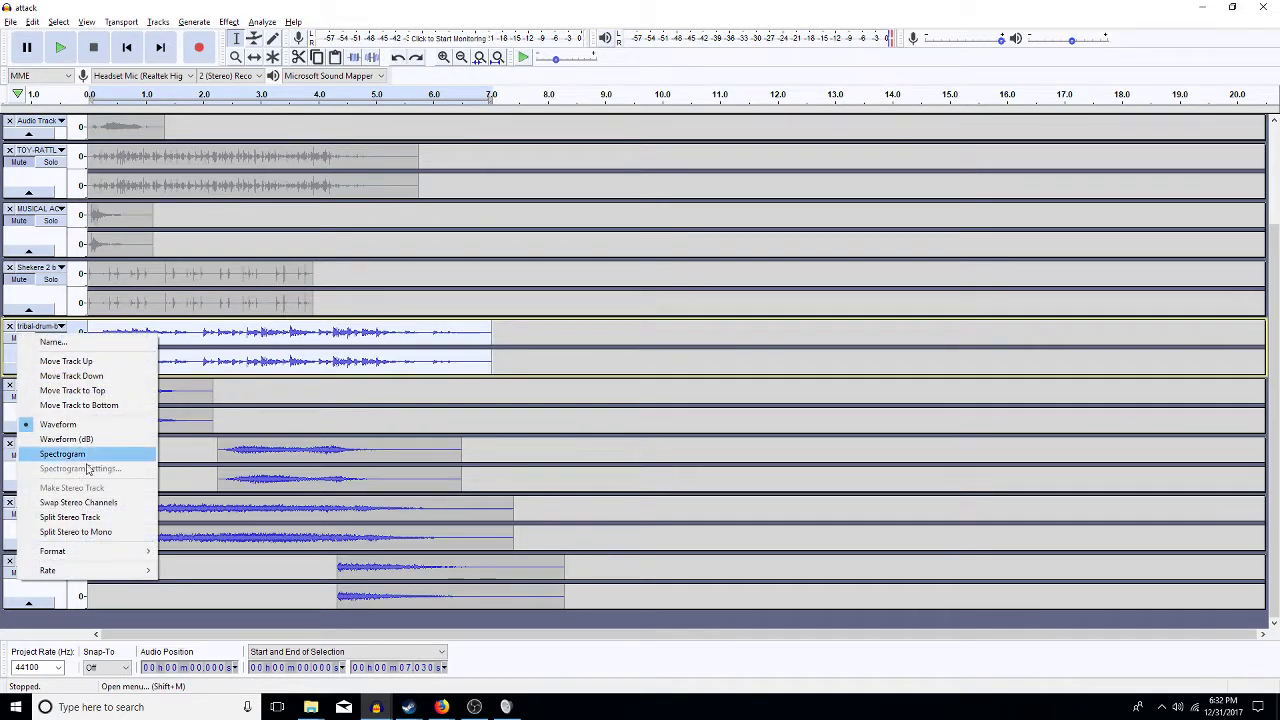
{"action": "left_click", "coordinate": [90, 517]}
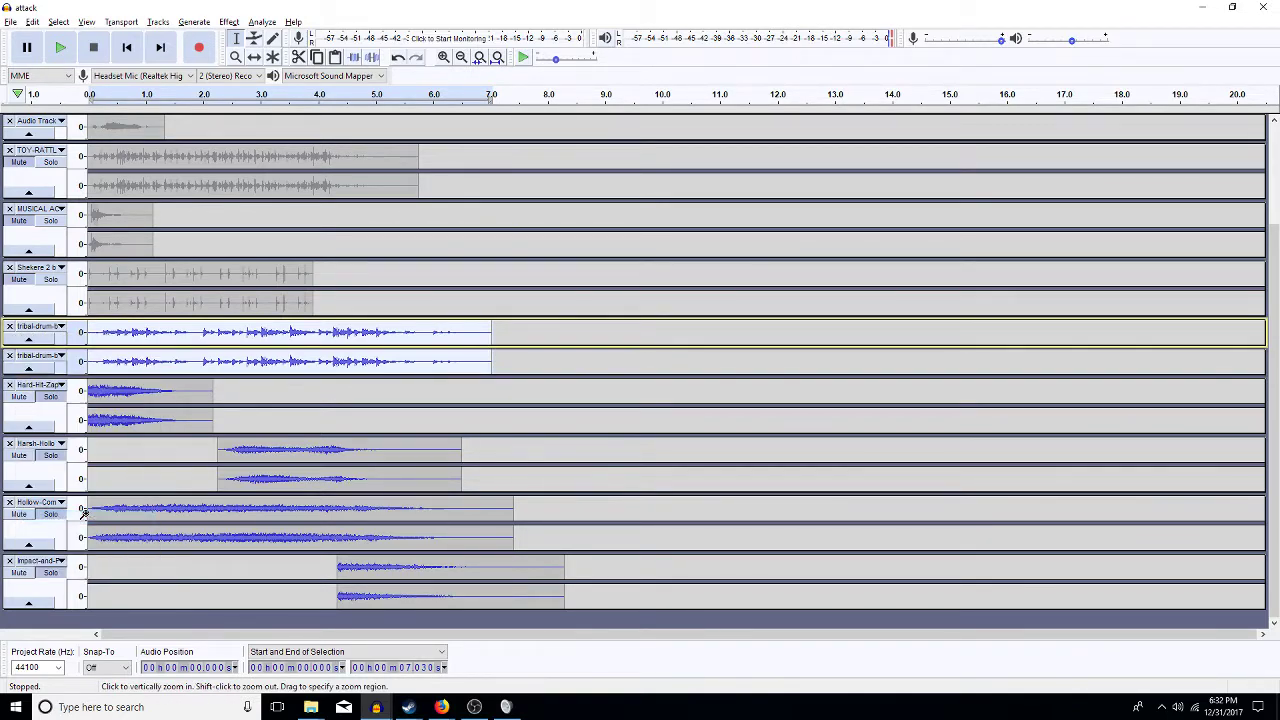
- Enlarge both split tribal-drum tracks and pan them slightly inward from full left and full right
{"action": "left_click_drag", "start_coordinate": [115, 346], "coordinate": [177, 483]}
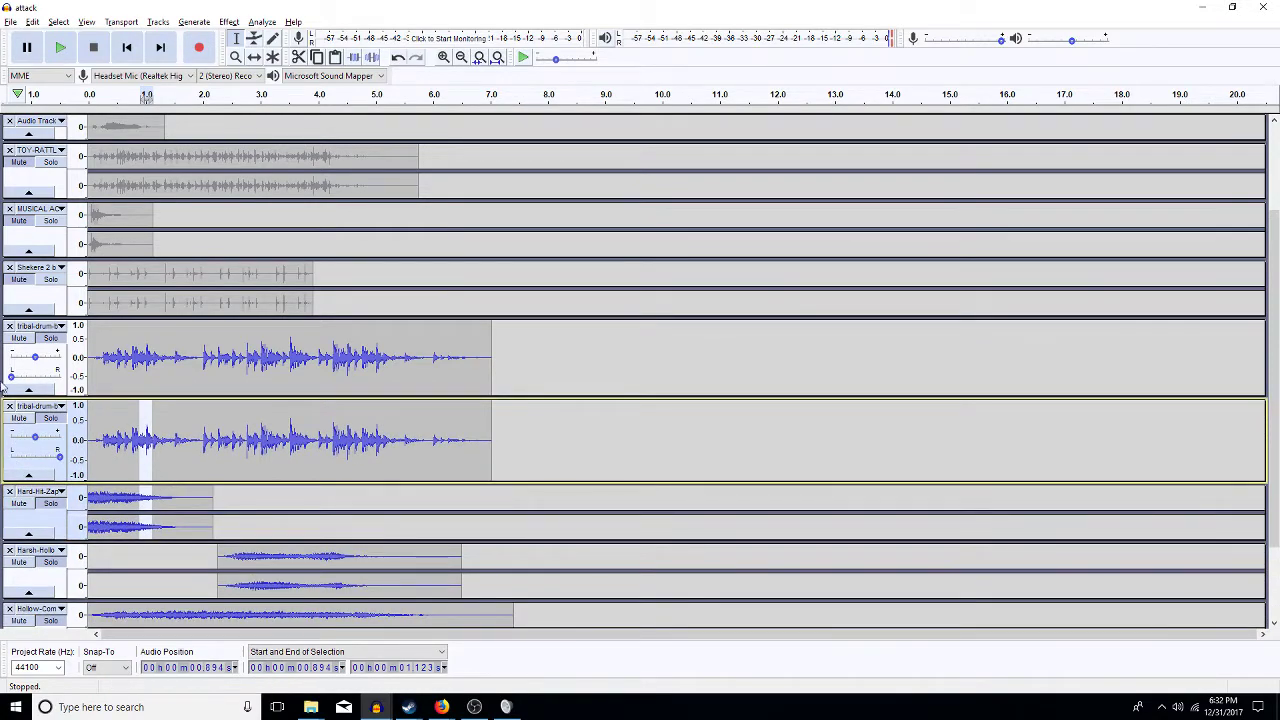
{"action": "left_click_drag", "start_coordinate": [11, 377], "coordinate": [17, 383]}
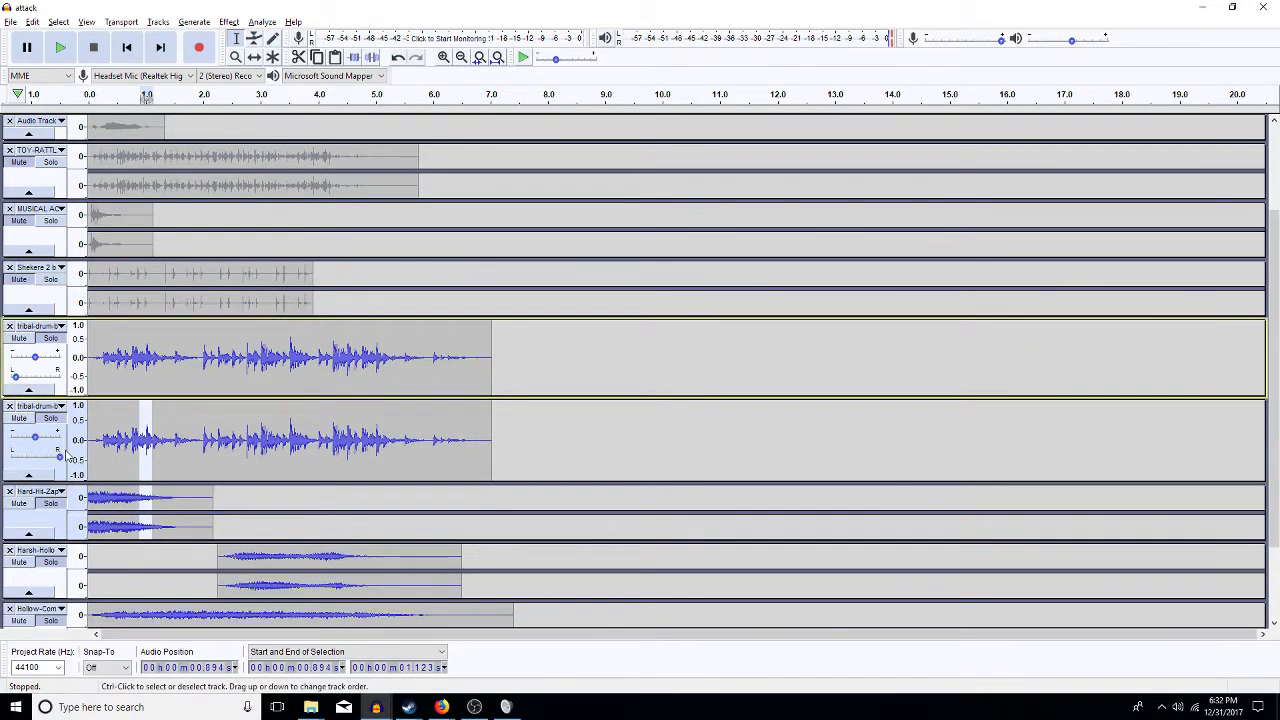
{"action": "left_click_drag", "start_coordinate": [59, 457], "coordinate": [58, 464]}
{"action": "left_click_drag", "start_coordinate": [16, 378], "coordinate": [14, 378]}
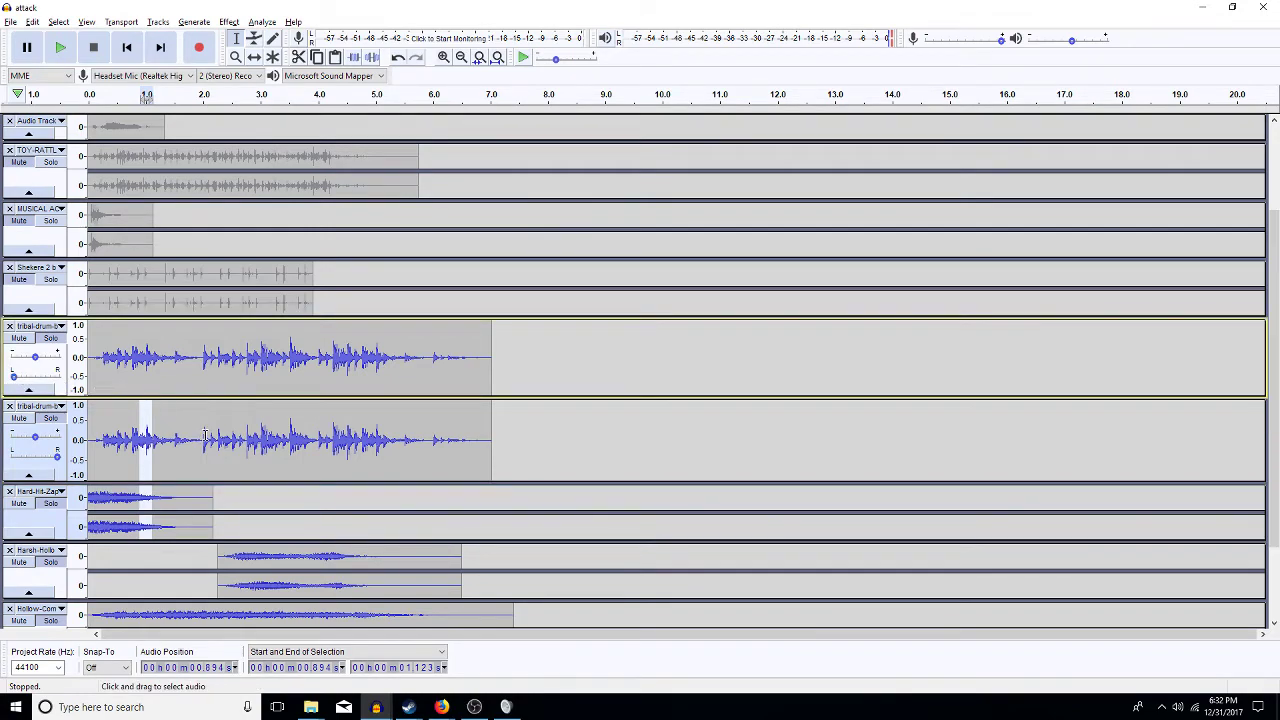
- Select both split tribal-drum clips in full and amplify them together
{"action": "double_click", "coordinate": [195, 380]}
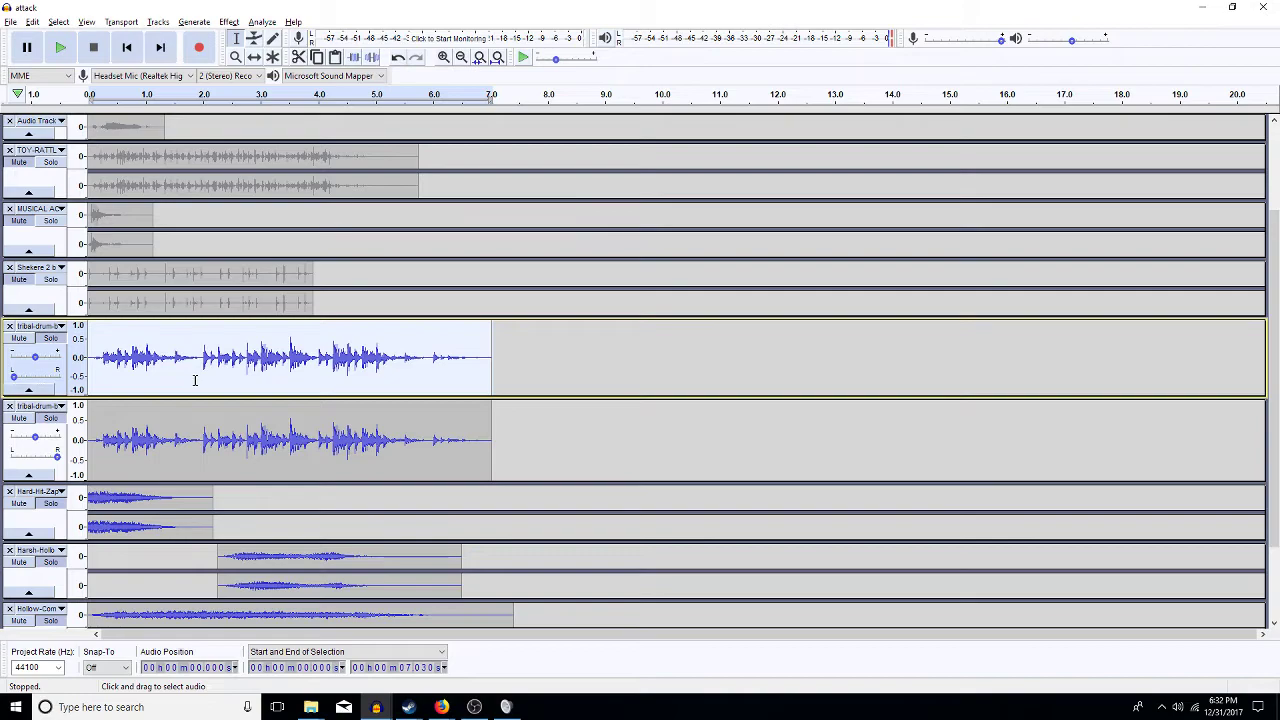
{"action": "key", "text": "shift+Down"}
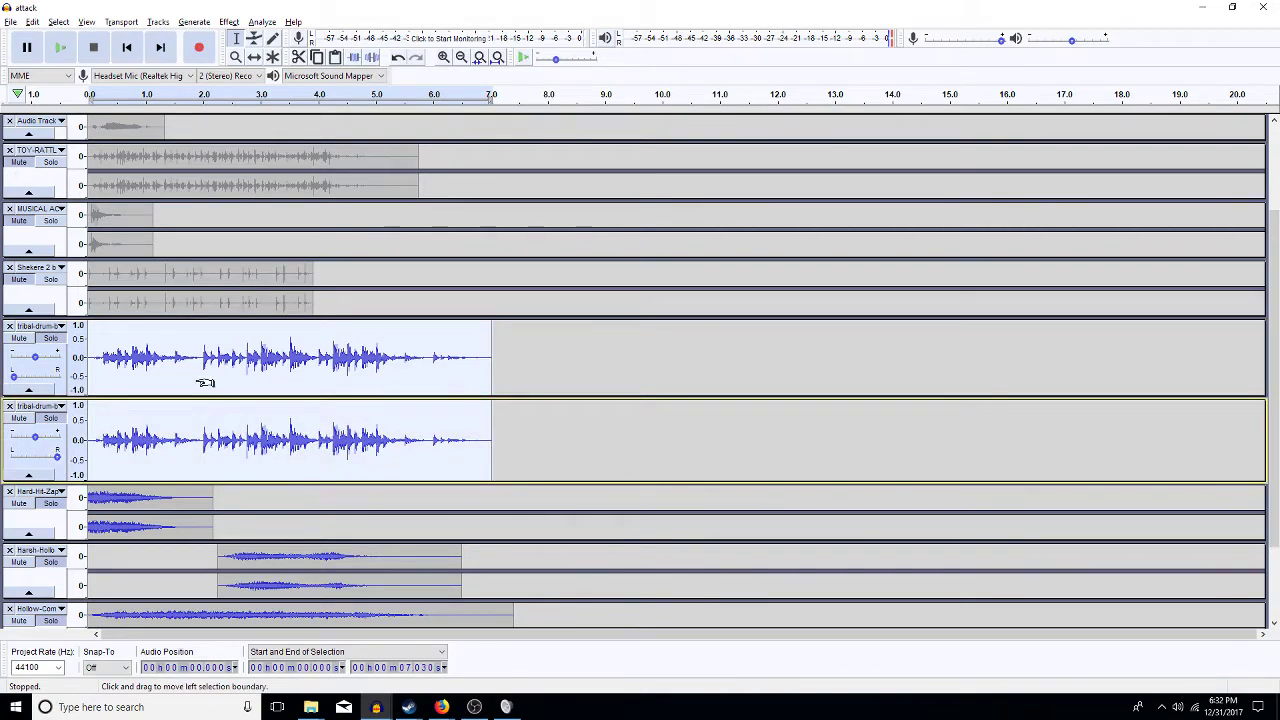
{"action": "key", "text": "Escape"}
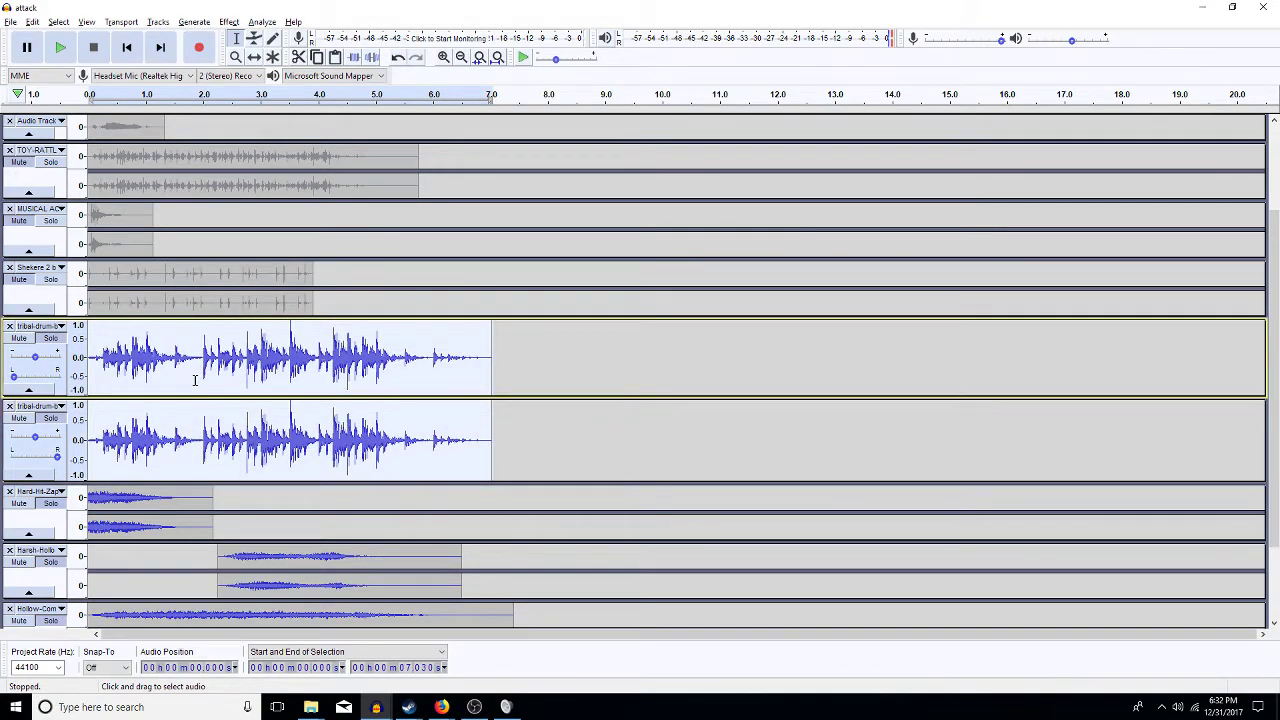
- Play the soloed mix from the beginning to check the amplified, panned drums
{"action": "left_click", "coordinate": [195, 380]}
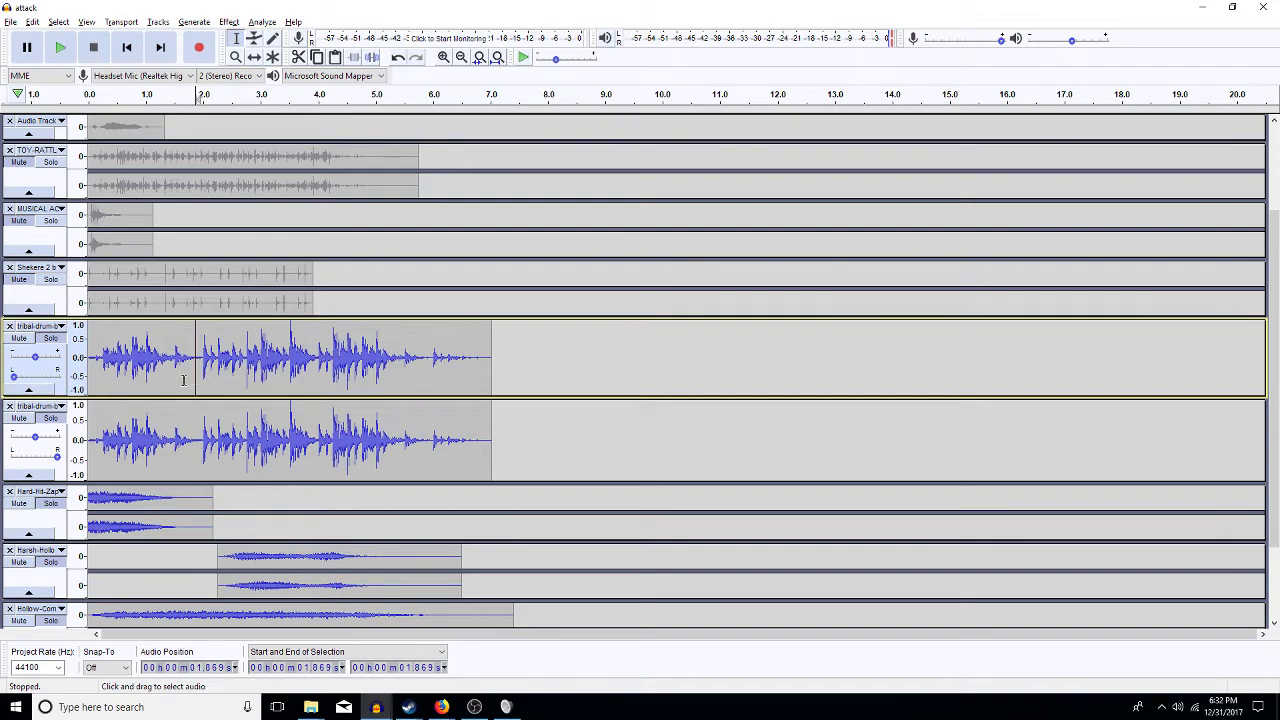
{"action": "key", "text": "Home"}
{"action": "key", "text": "space"}
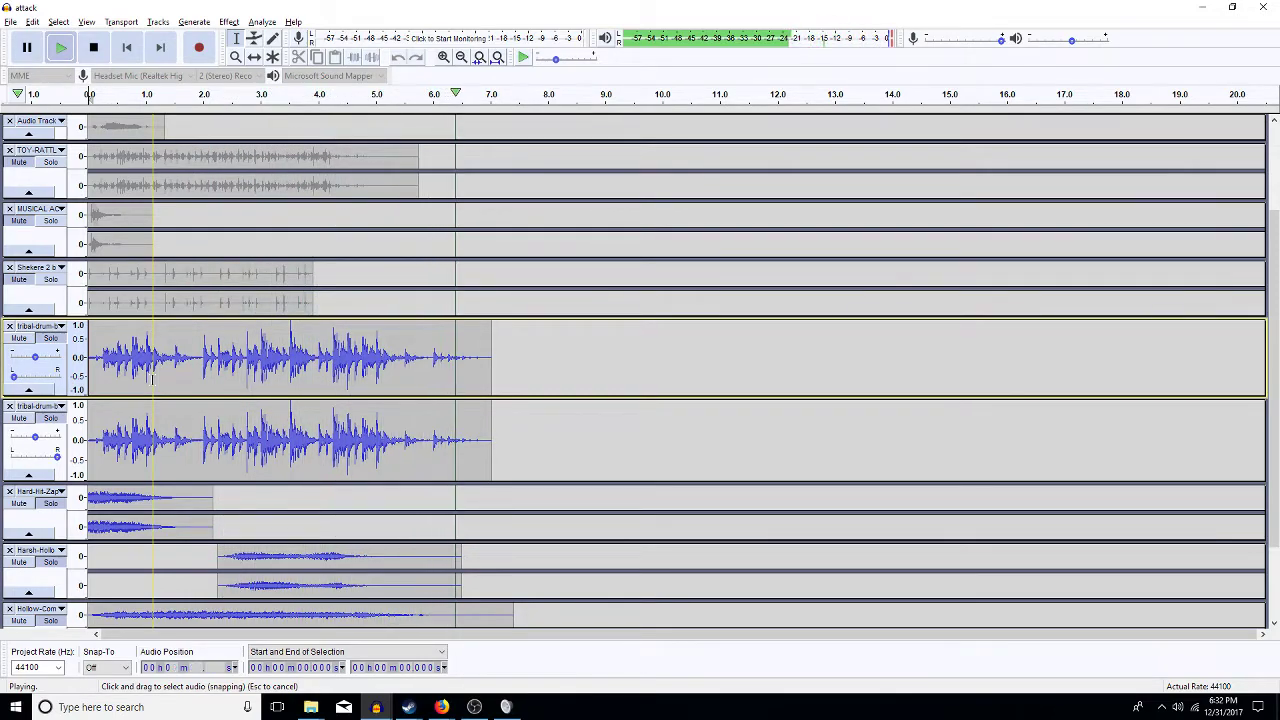
- Fade in the first 1.12 s of the right-panned tribal-drum track
{"action": "left_click", "coordinate": [240, 432]}
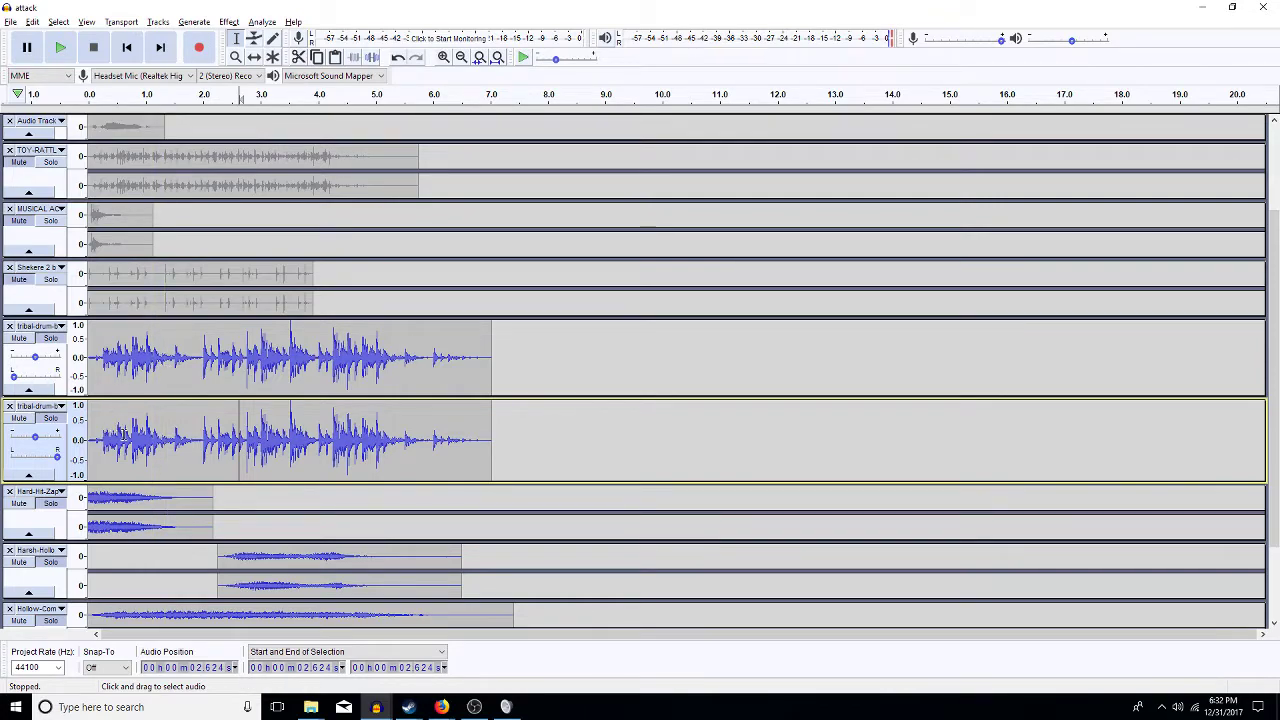
{"action": "left_click_drag", "start_coordinate": [153, 446], "coordinate": [77, 461]}
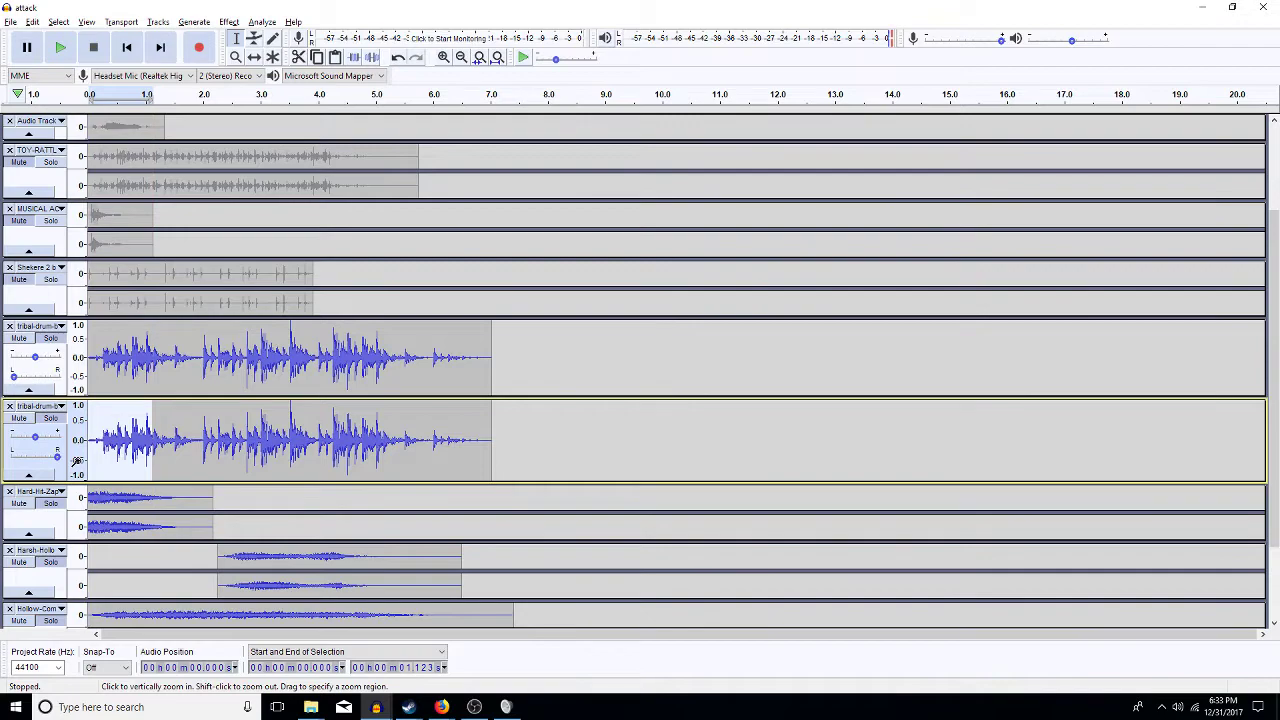
{"action": "key", "text": "space"}
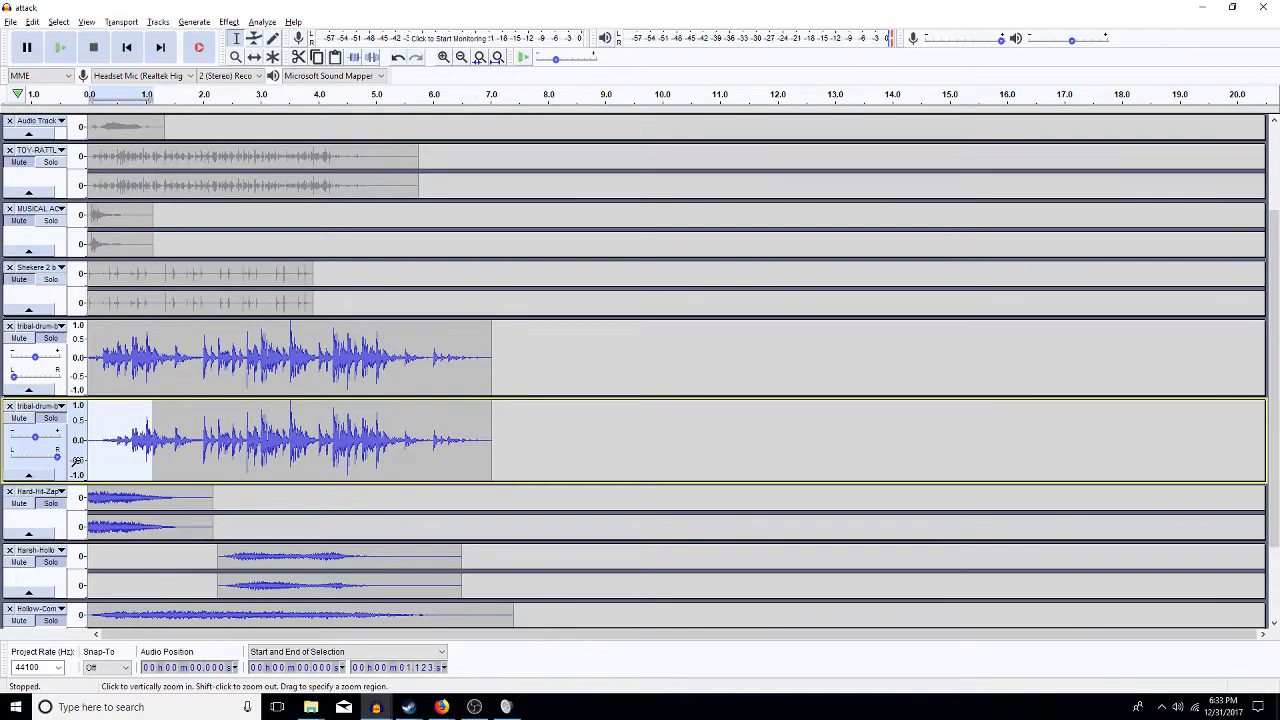
- Fade out the right-panned tribal-drum track from about 1.17 to 3.0 s, and fade it in from about 2.98 to 4.53 s
{"action": "left_click", "coordinate": [155, 418]}
{"action": "left_click_drag", "start_coordinate": [155, 418], "coordinate": [256, 428]}
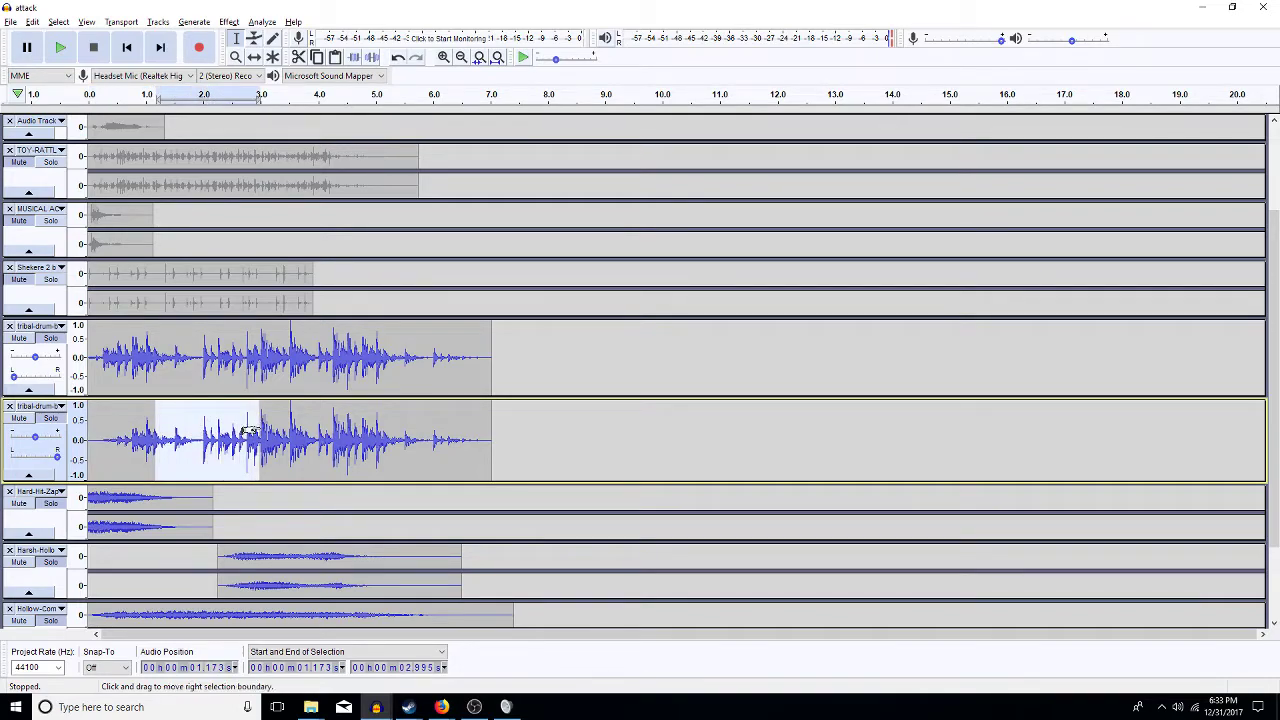
{"action": "key", "text": "ctrl+r"}
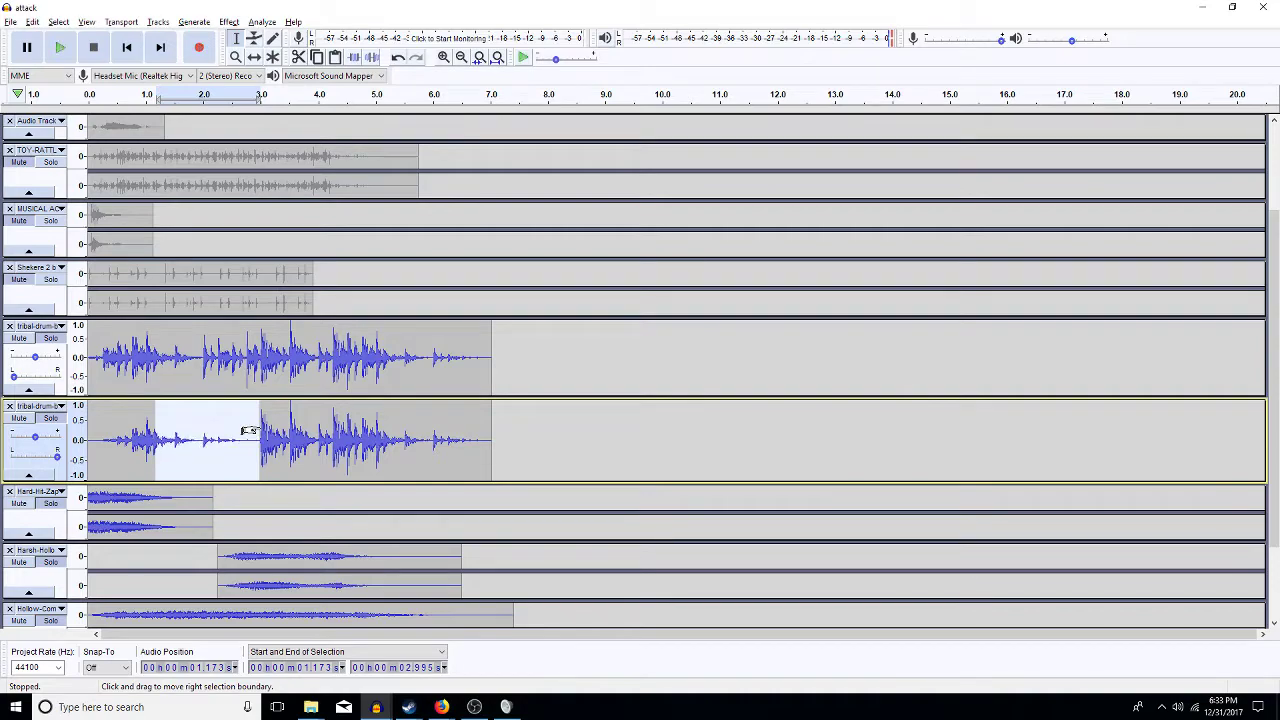
{"action": "left_click_drag", "start_coordinate": [349, 453], "coordinate": [261, 457]}
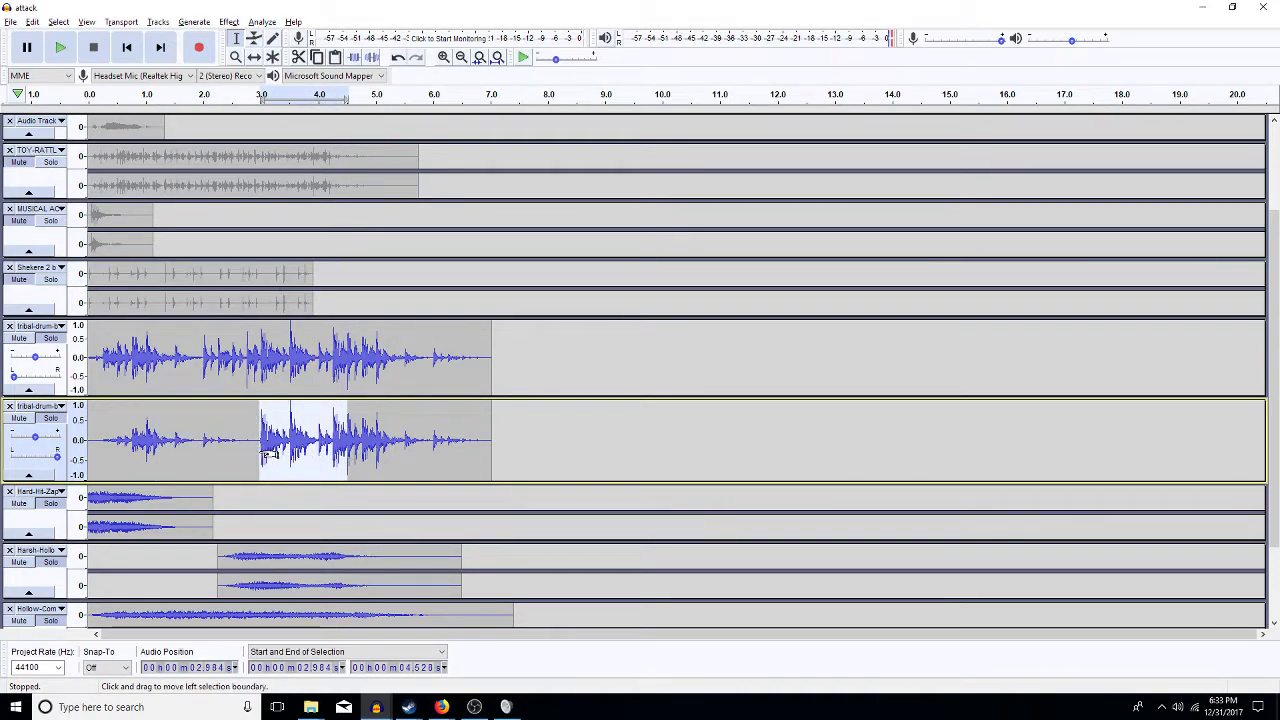
{"action": "key", "text": "ctrl+r"}
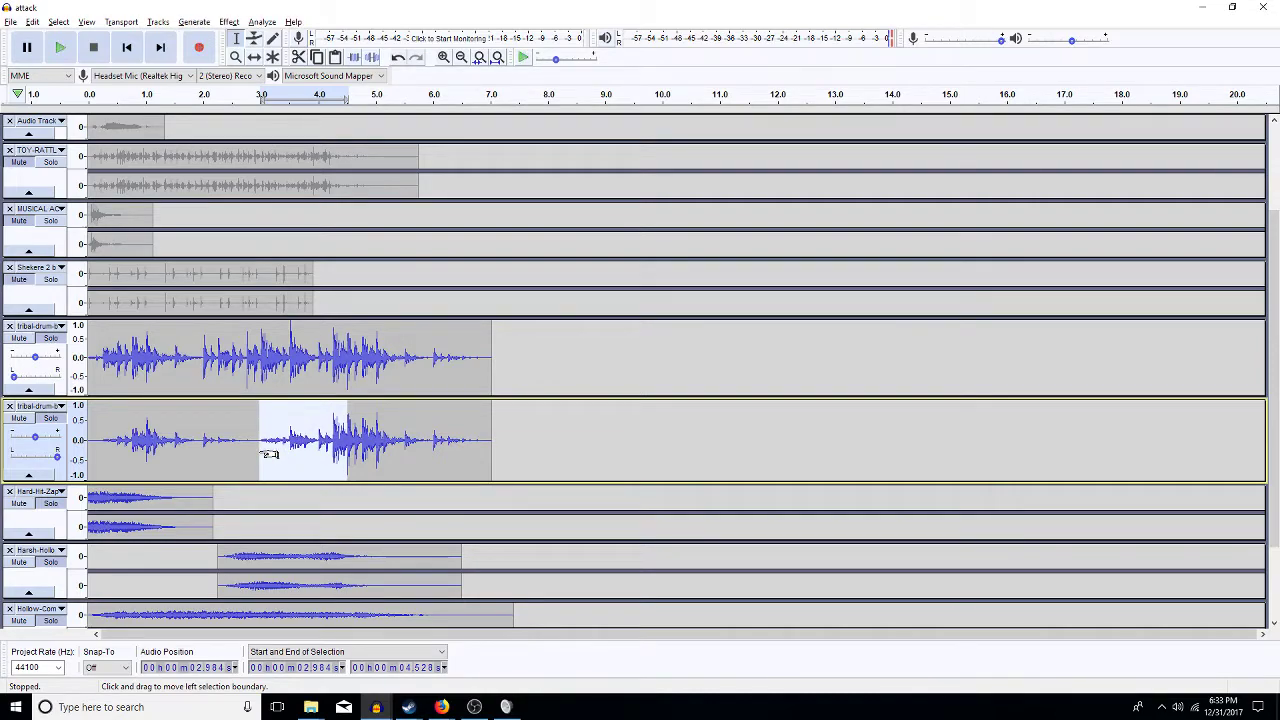
- Fade out the left-panned tribal-drum track from about 2.98 to 4.49 s, and fade it in from there to 5.19 s
{"action": "left_click_drag", "start_coordinate": [259, 367], "coordinate": [349, 361]}
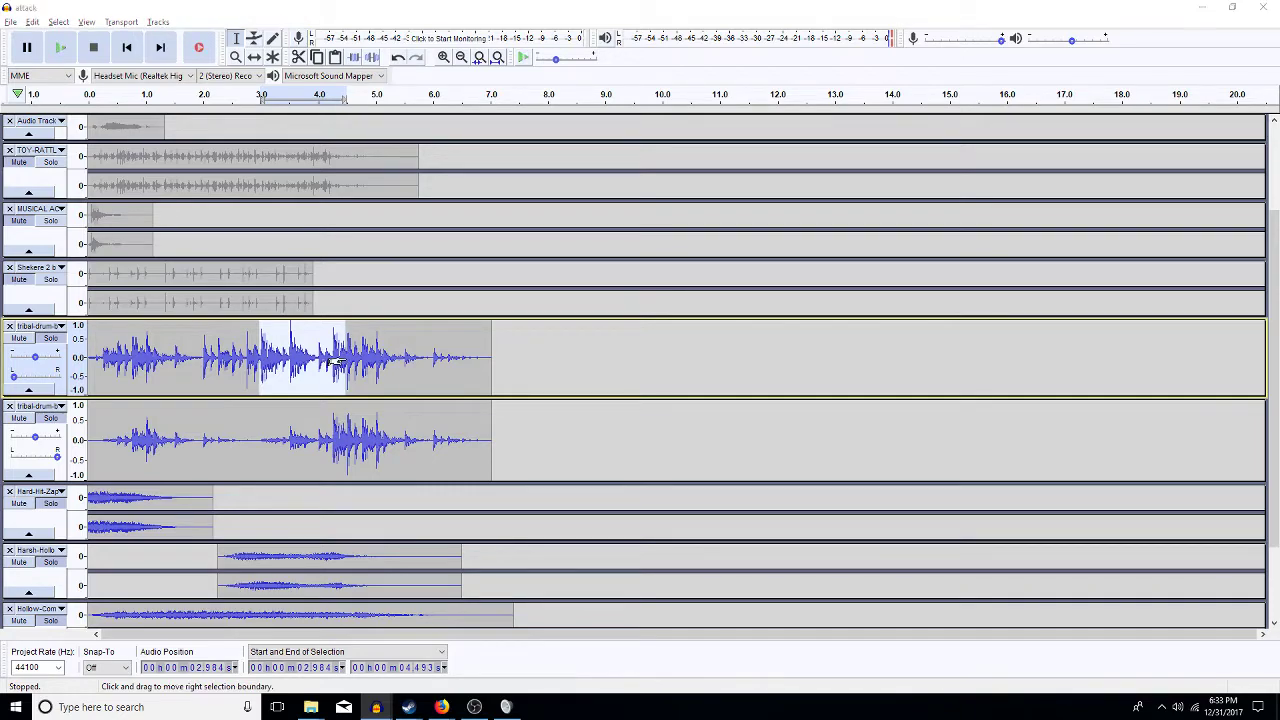
{"action": "left_click_drag", "start_coordinate": [387, 345], "coordinate": [348, 376]}
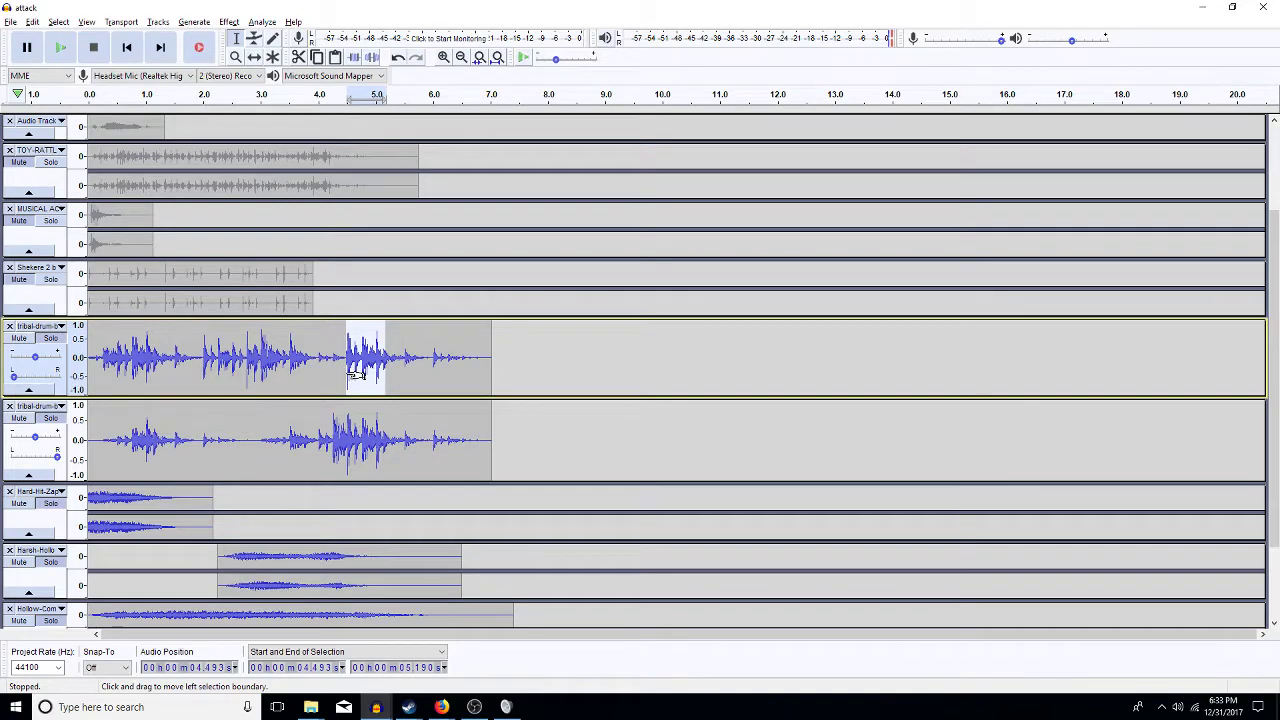
- Fade in the left-panned tribal-drum track from about 1.89 to 3.03 s
{"action": "left_click_drag", "start_coordinate": [262, 347], "coordinate": [174, 365]}
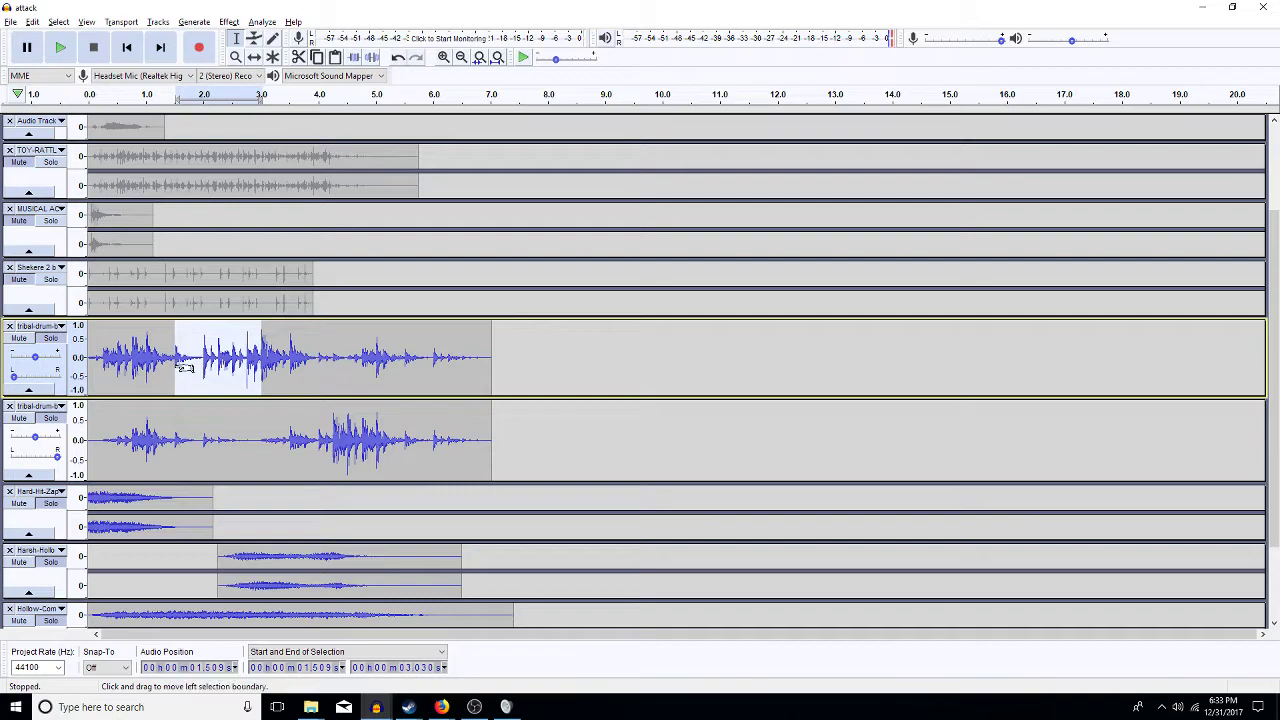
{"action": "left_click_drag", "start_coordinate": [185, 368], "coordinate": [208, 362]}
{"action": "key", "text": "space"}
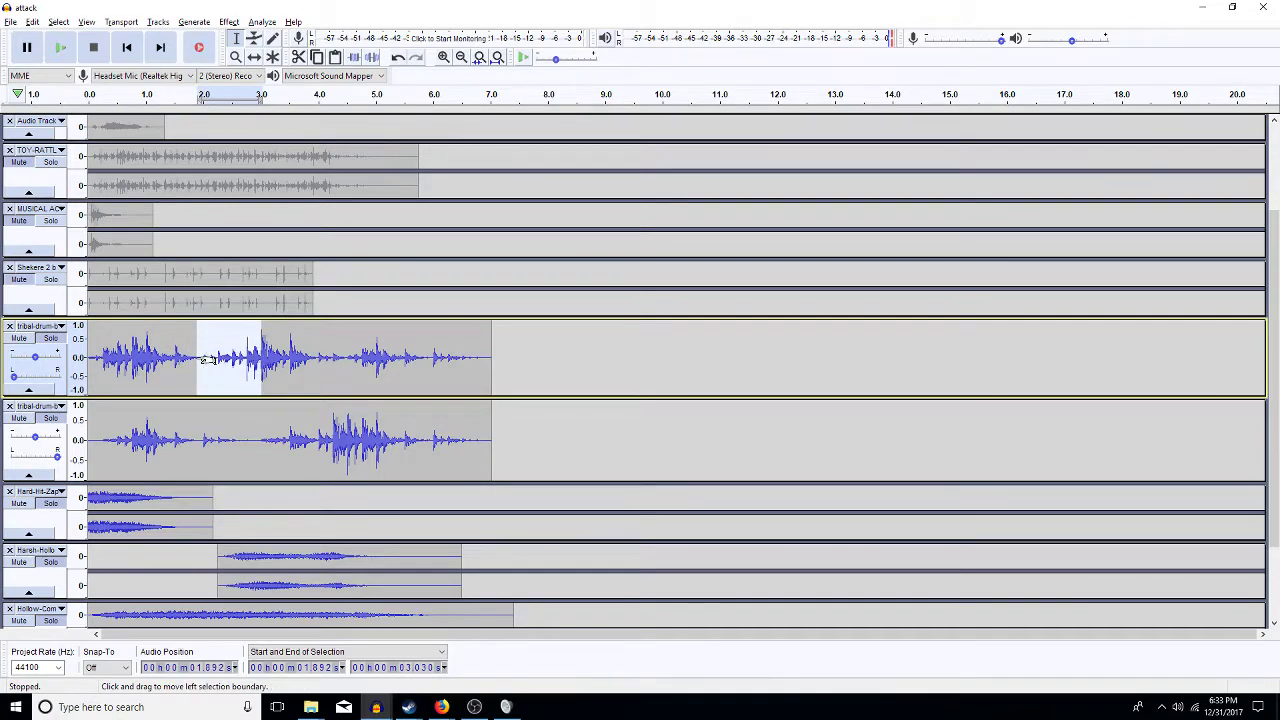
- Undo the last fade-in on the left-panned tribal-drum track, and fade it out from about 0.65 to 1.32 s
{"action": "left_click", "coordinate": [175, 368]}
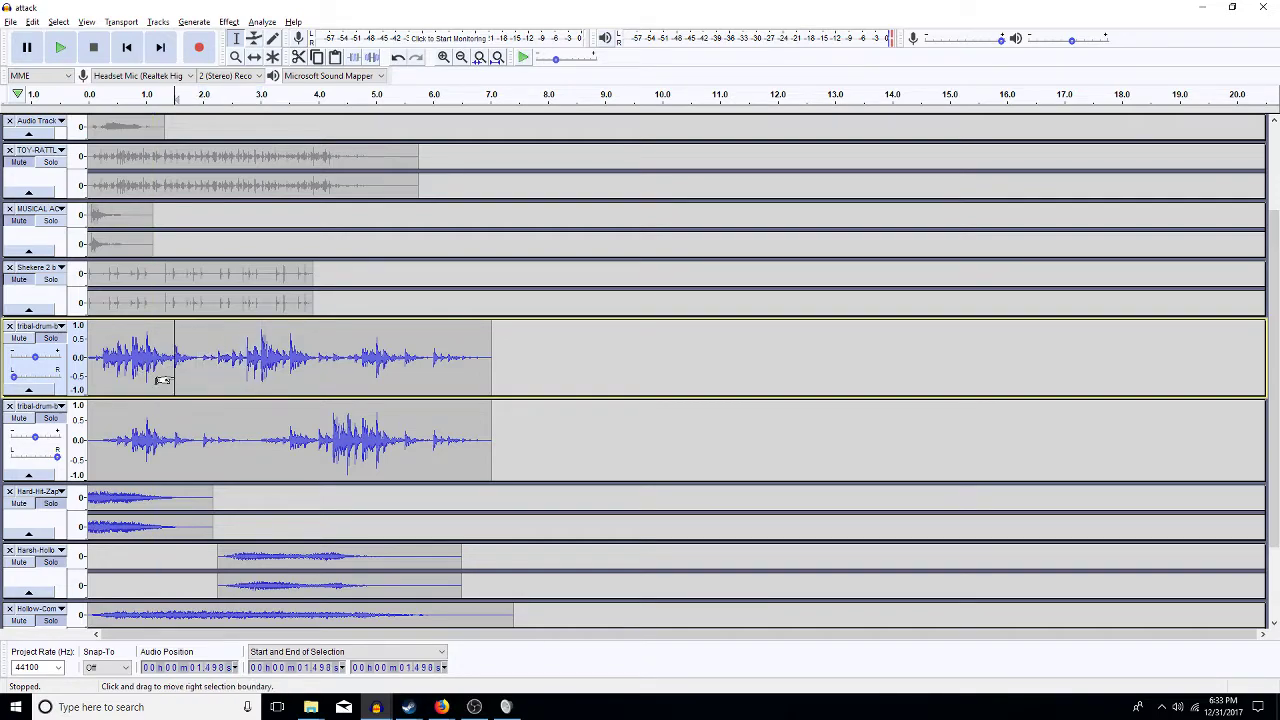
{"action": "left_click_drag", "start_coordinate": [198, 363], "coordinate": [150, 370]}
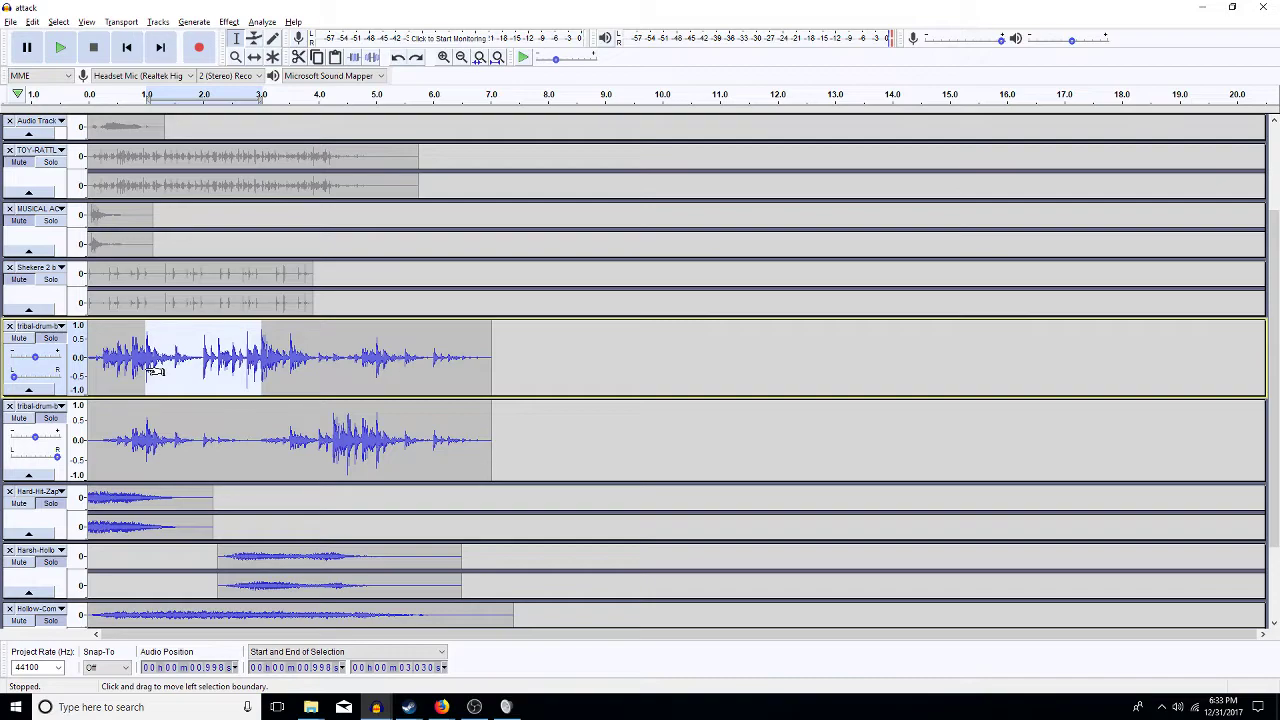
{"action": "left_click_drag", "start_coordinate": [165, 370], "coordinate": [127, 372]}
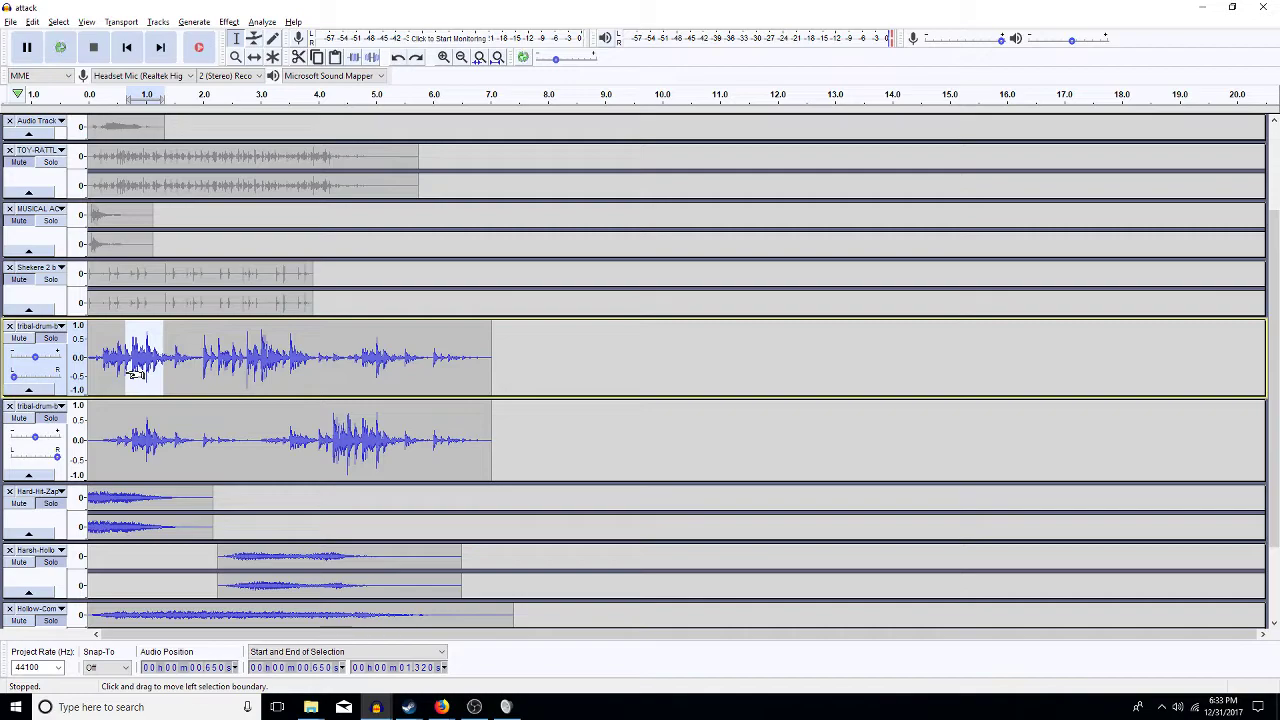
- Fade in the left-panned tribal-drum track from about 1.23 to 2.82 s
{"action": "left_click_drag", "start_coordinate": [251, 440], "coordinate": [169, 395]}
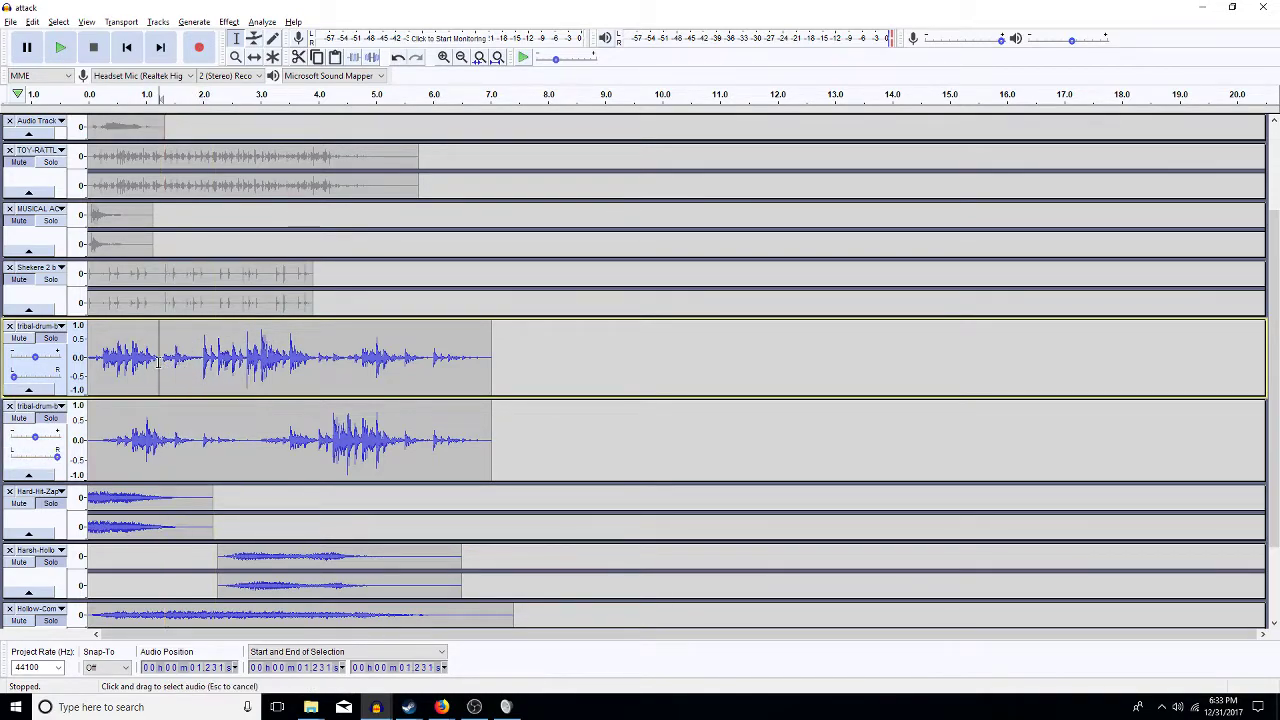
{"action": "left_click_drag", "start_coordinate": [160, 362], "coordinate": [251, 362]}
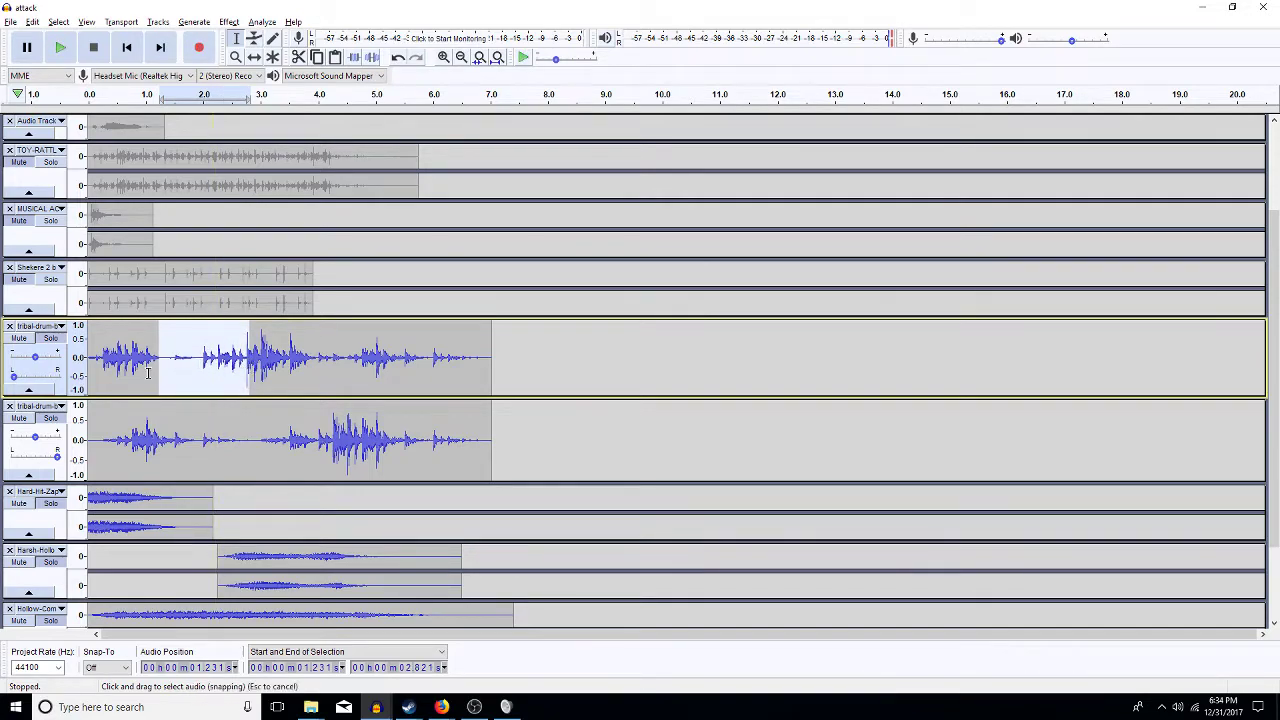
- Turn off solo on the Hard-Hit, Harsh-Hollow, Hollow and Impact tracks
{"action": "left_click", "coordinate": [60, 525]}
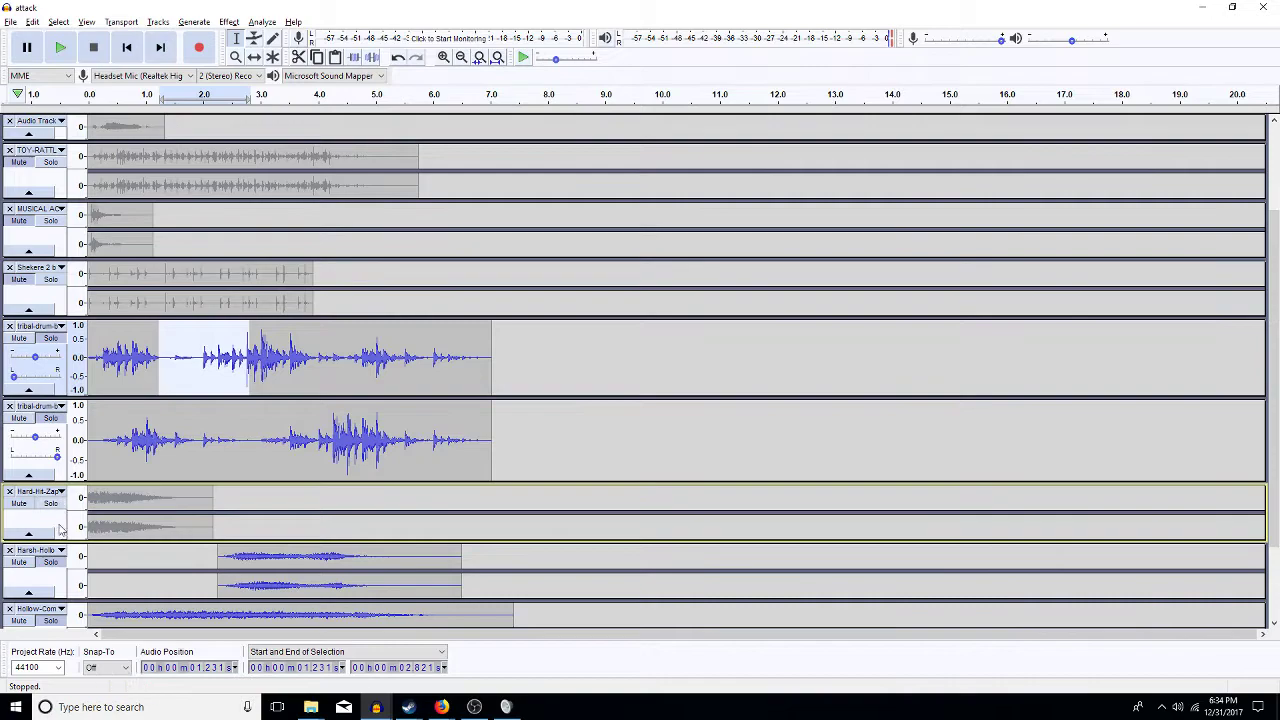
{"action": "key", "text": "Down"}
{"action": "key", "text": "Down"}
{"action": "key", "text": "Down"}
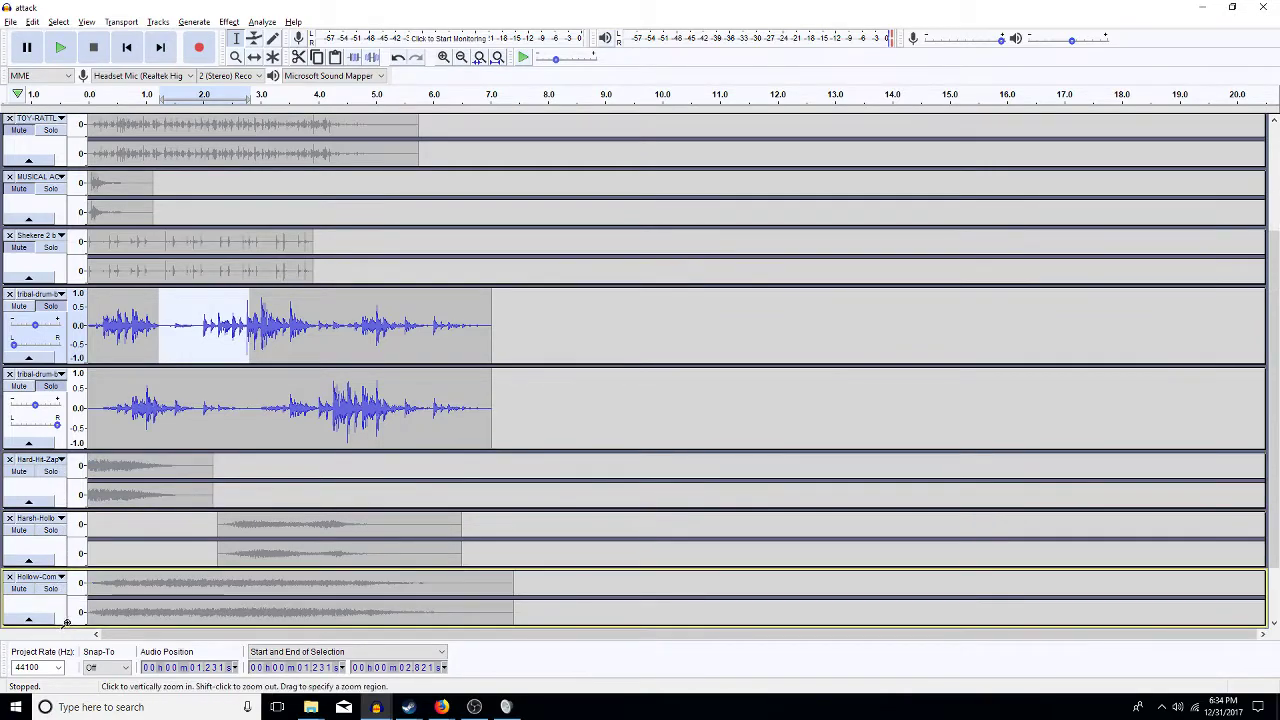
{"action": "key", "text": "Return"}
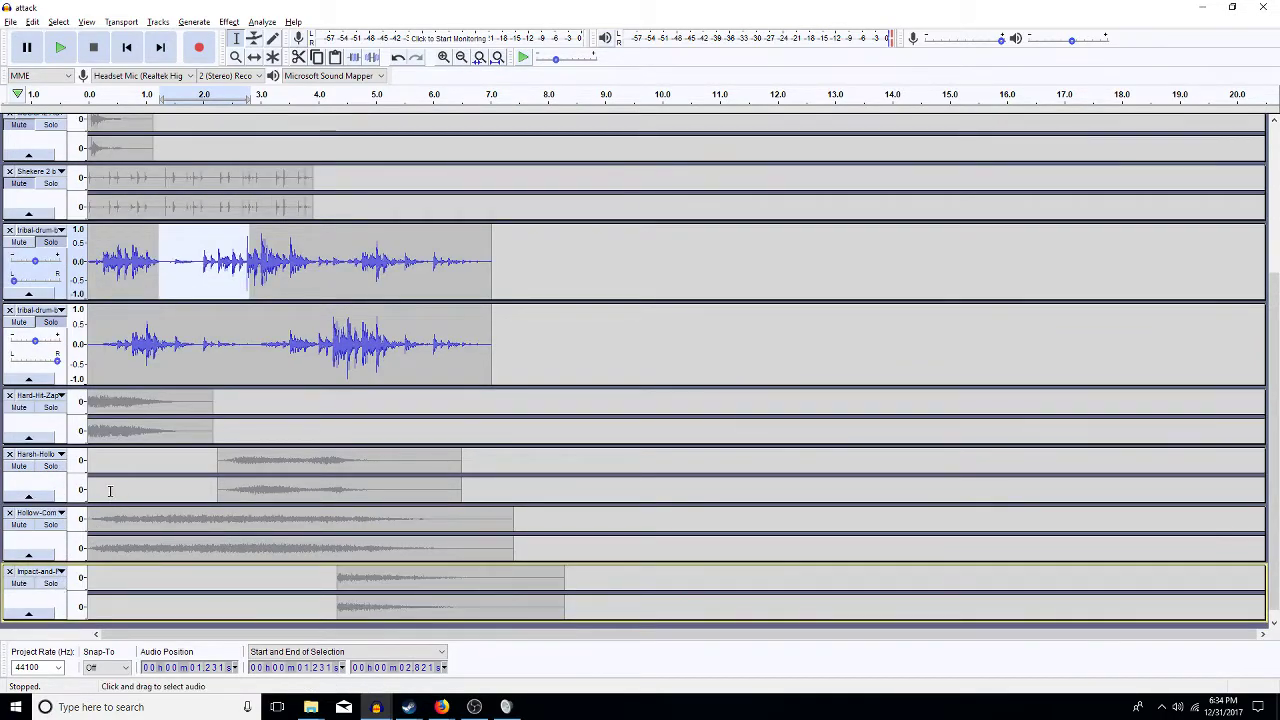
- Turn off solo on the attack track and play only the two tribal-drum tracks from the start
{"action": "key", "text": "Home"}
{"action": "key", "text": "space"}
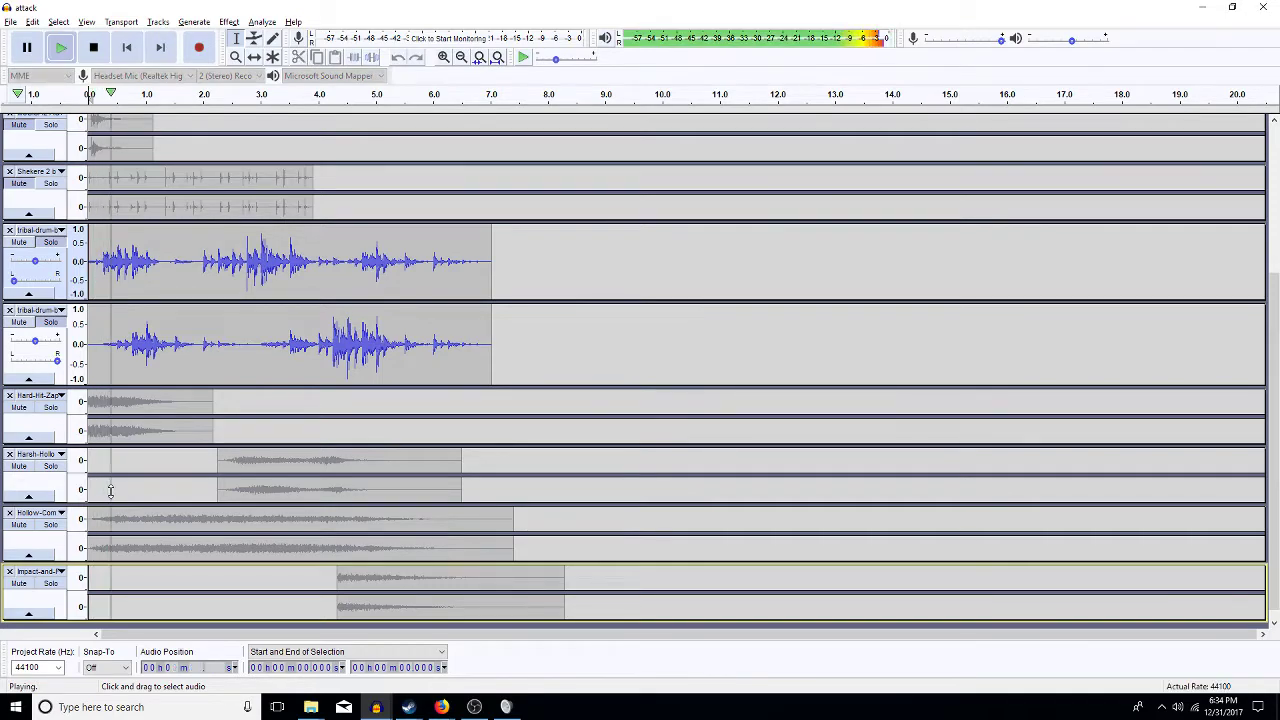
{"action": "key", "text": "space"}
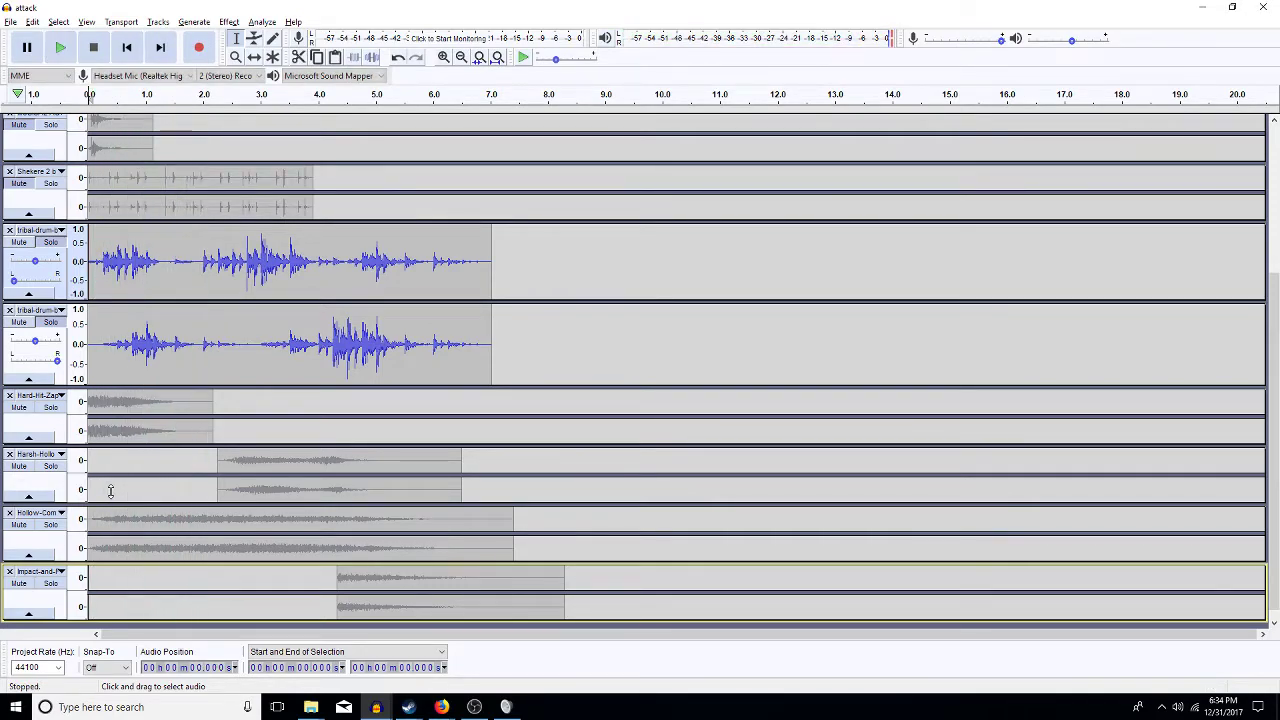
{"action": "left_click", "coordinate": [1275, 150]}
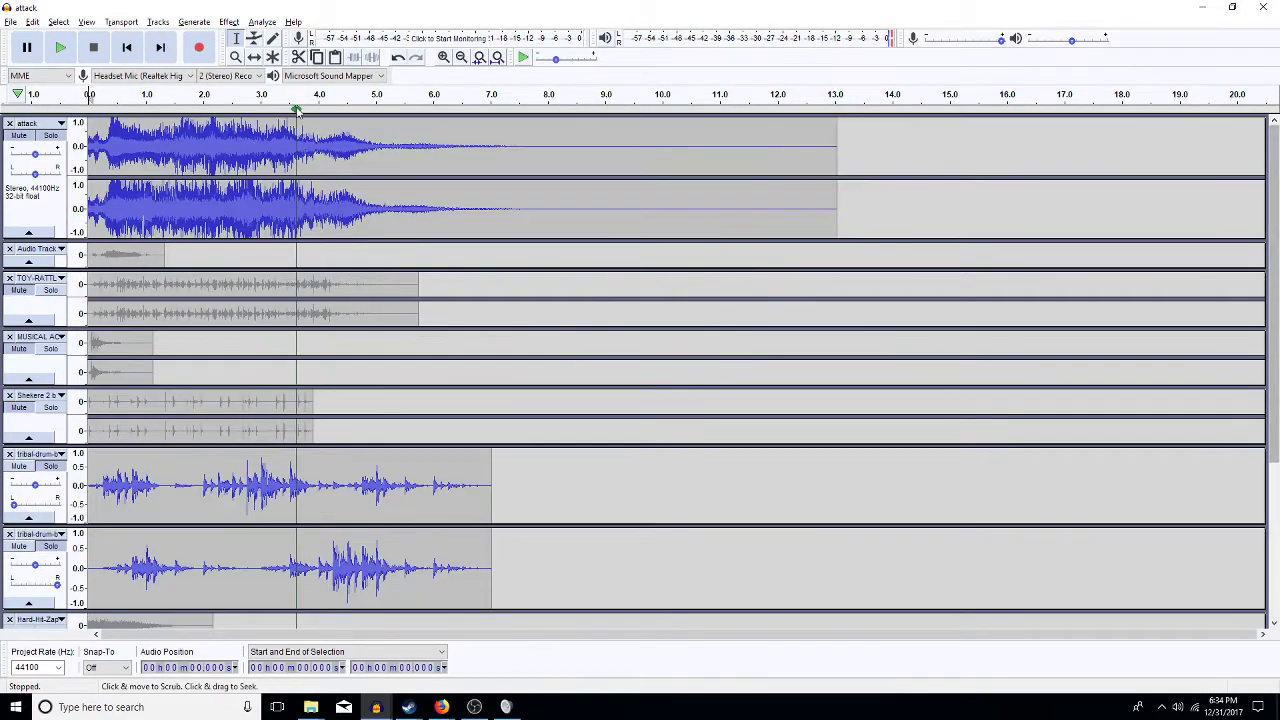
{"action": "left_click", "coordinate": [51, 139]}
{"action": "key", "text": "space"}
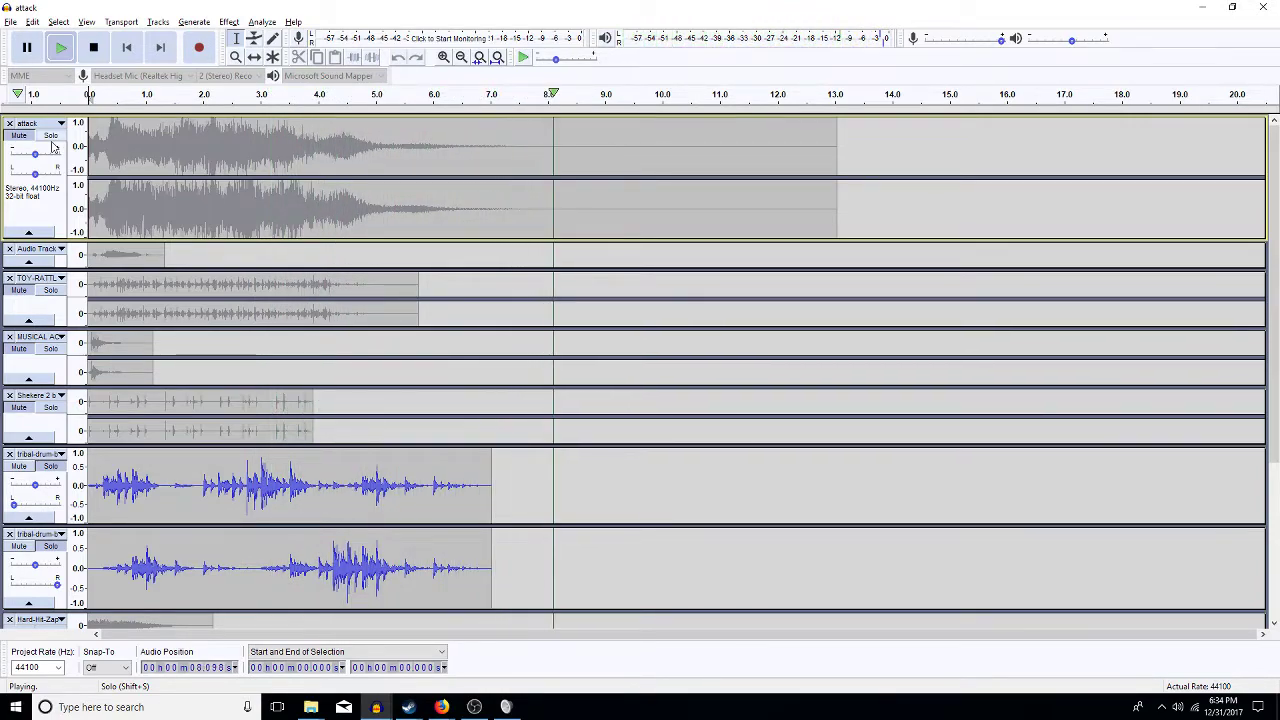
{"action": "key", "text": "space"}
- Solo the Hard-Hit, Harsh-Hollow, Hollow and Impact tracks together with the tribal drums, and play the mix
{"action": "scroll", "coordinate": [53, 145], "scroll_direction": "down", "scroll_amount": 5}
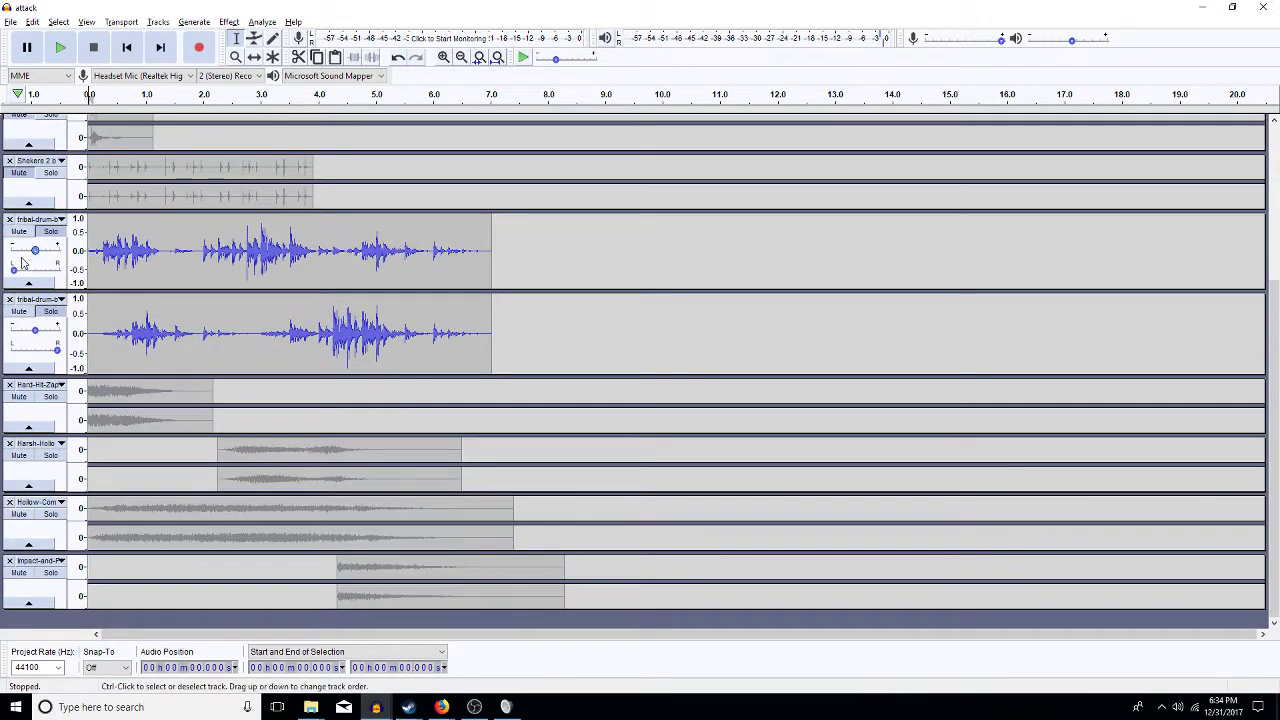
{"action": "left_click", "coordinate": [47, 405]}
{"action": "left_click", "coordinate": [50, 468]}
{"action": "left_click", "coordinate": [52, 532]}
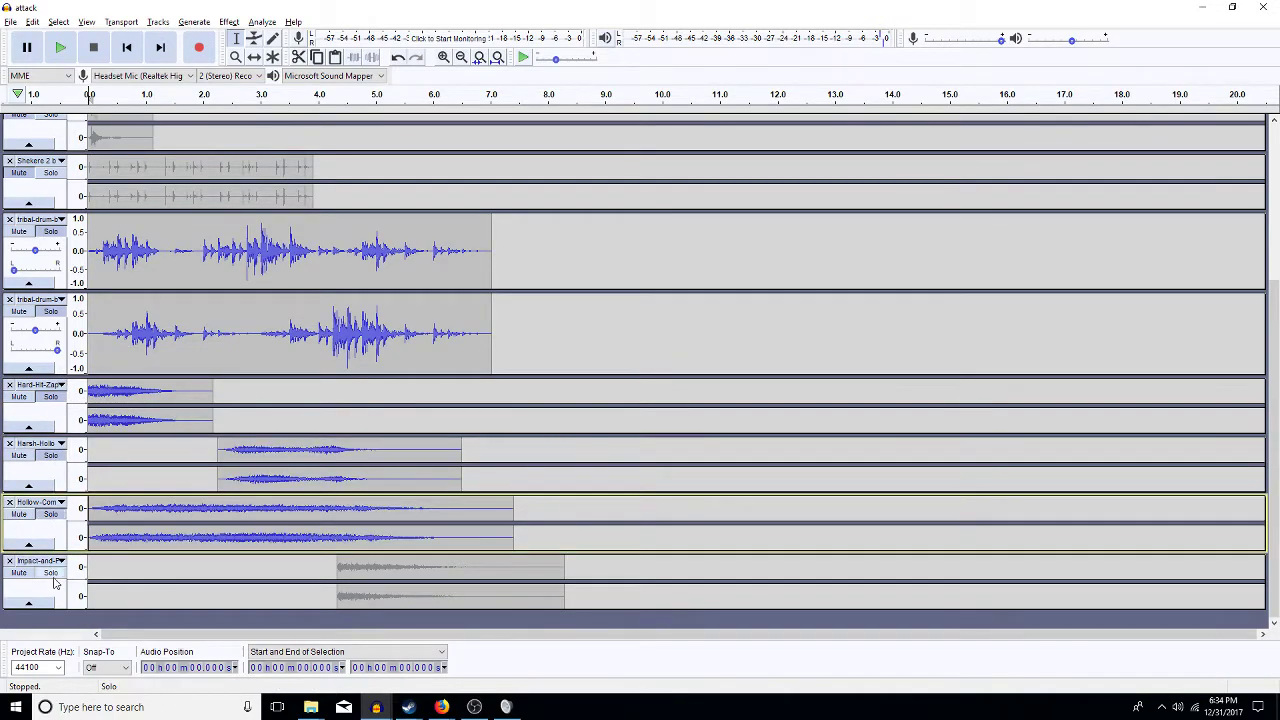
{"action": "left_click", "coordinate": [56, 577]}
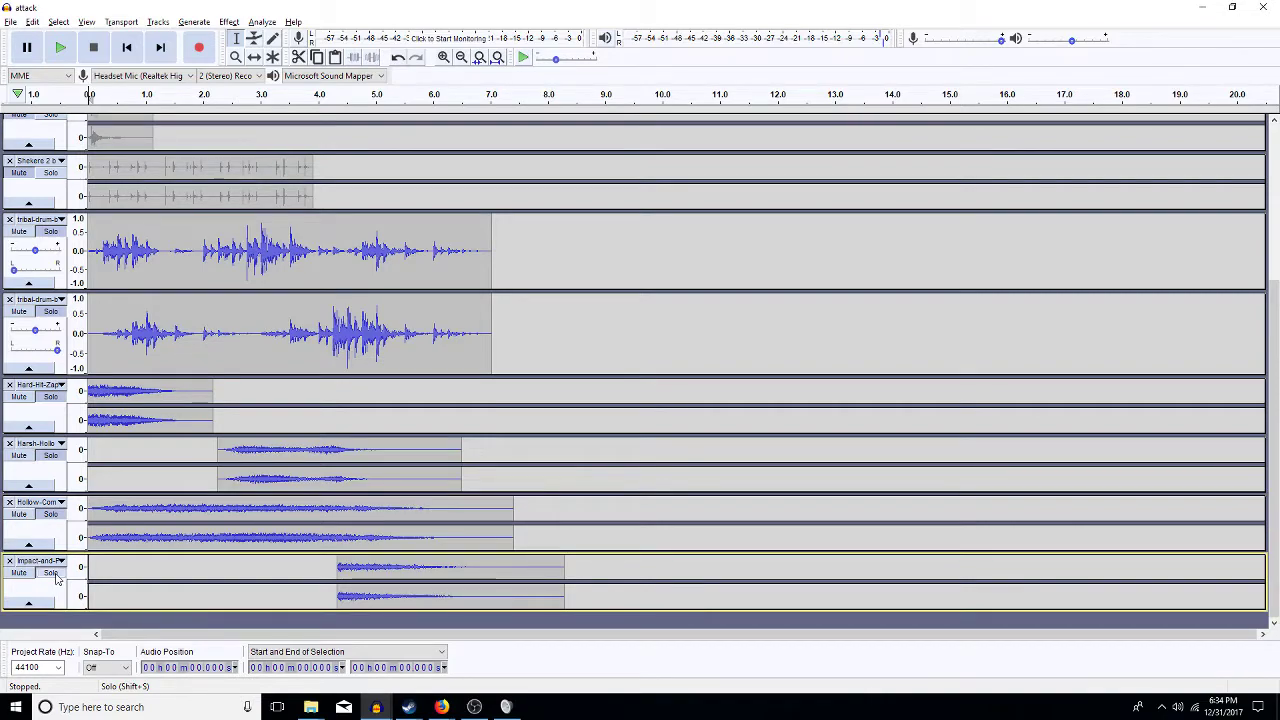
{"action": "key", "text": "space"}
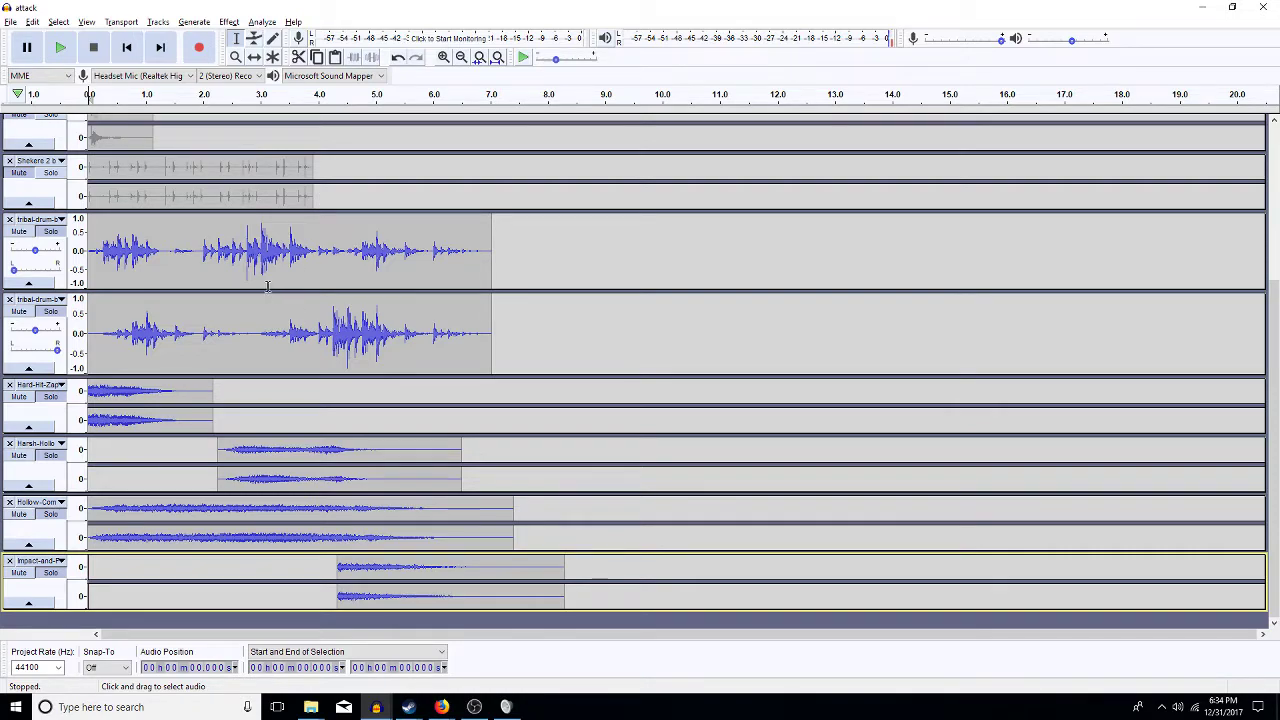
- Reduce the display height of both tribal-drum tracks
{"action": "left_click_drag", "start_coordinate": [267, 288], "coordinate": [276, 257]}
{"action": "left_click_drag", "start_coordinate": [261, 336], "coordinate": [272, 297]}
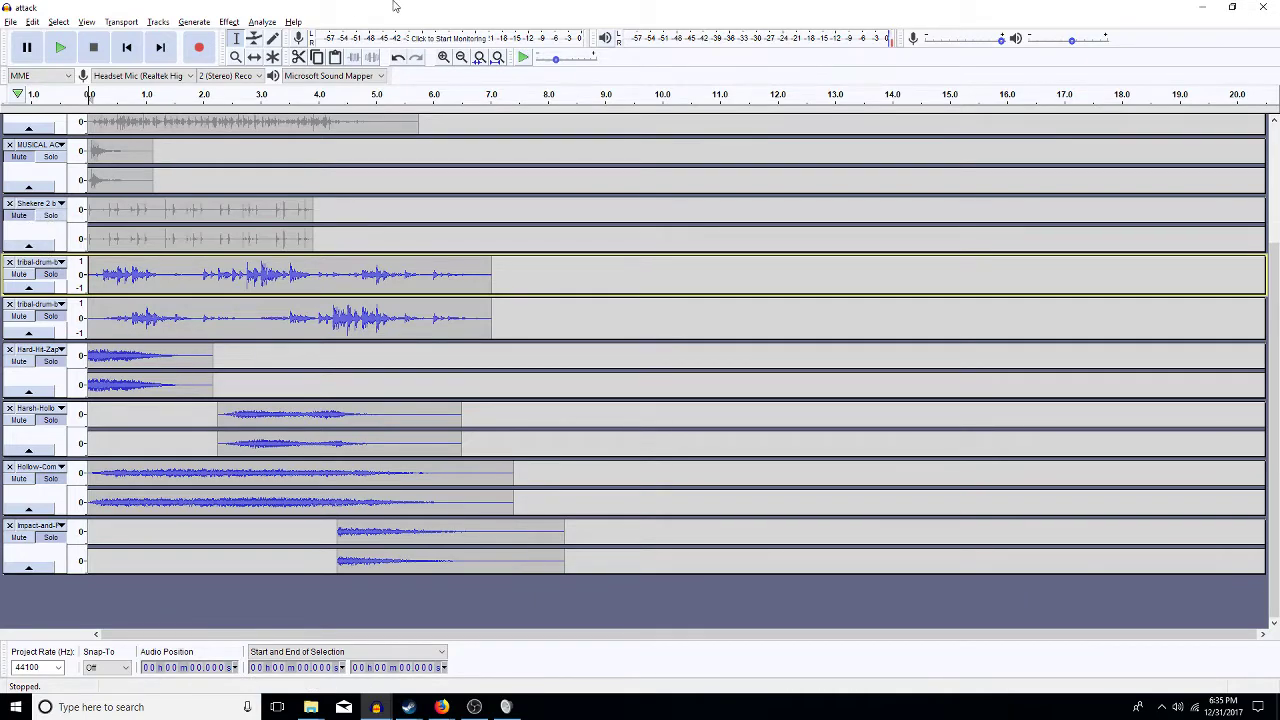
- Set the Solo Button behavior for tracks to Simple in the preferences
{"action": "left_click", "coordinate": [32, 21]}
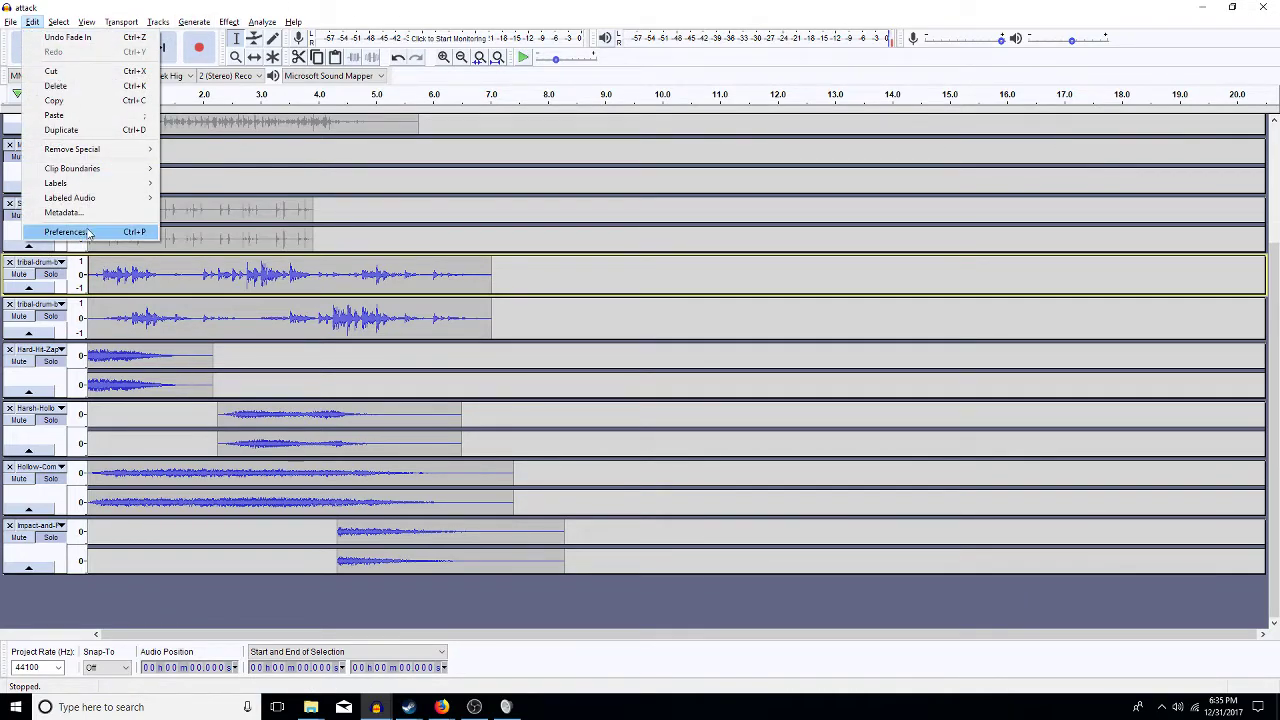
{"action": "left_click", "coordinate": [87, 232]}
{"action": "left_click", "coordinate": [615, 314]}
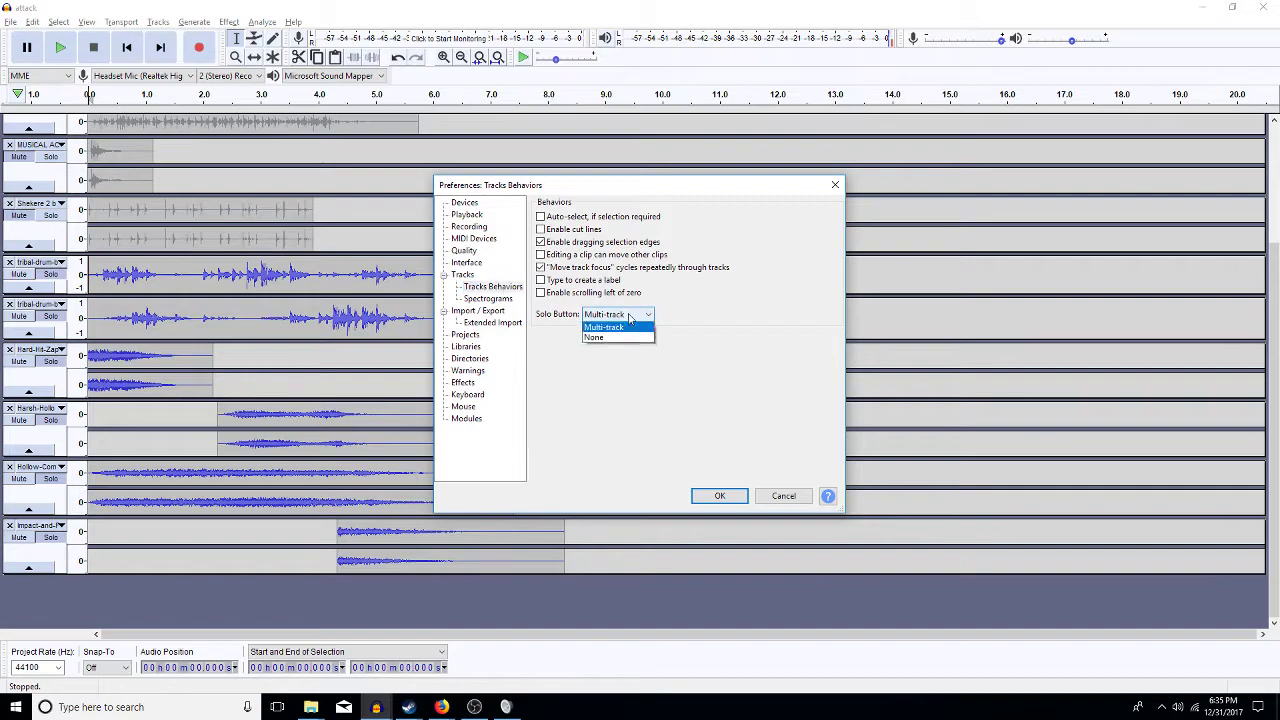
{"action": "left_click", "coordinate": [611, 325]}
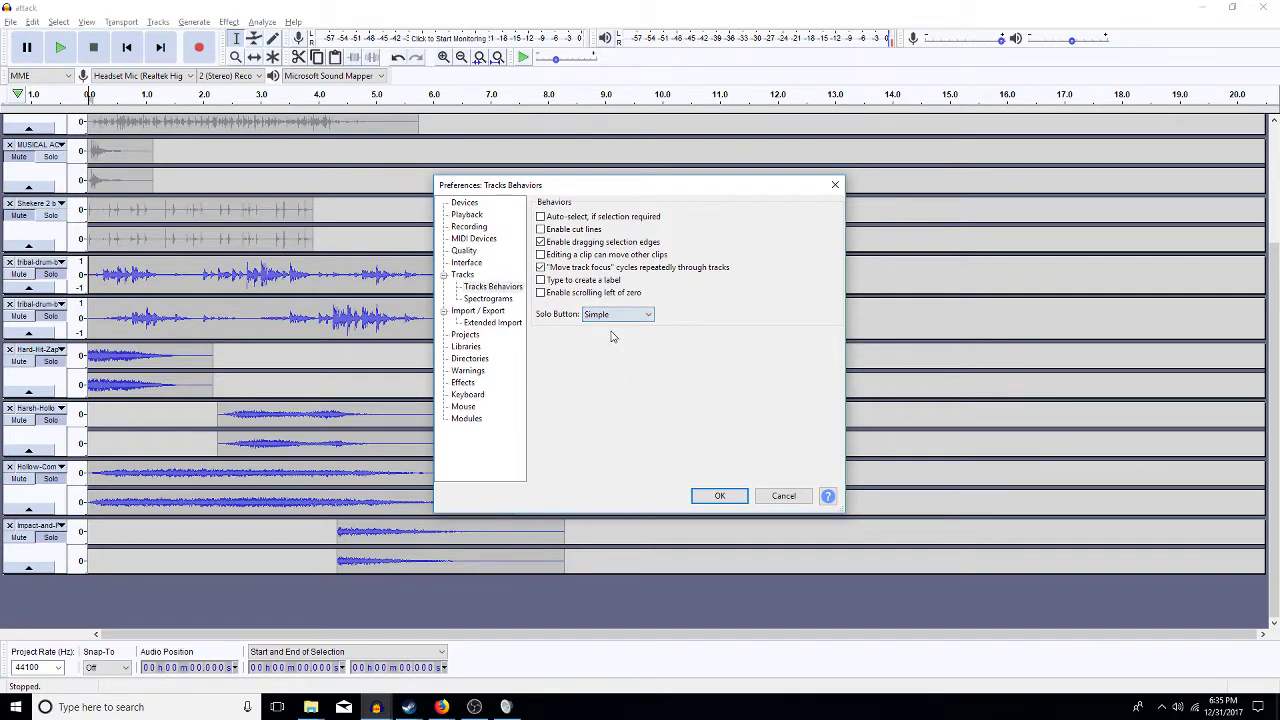
{"action": "left_click", "coordinate": [705, 496]}
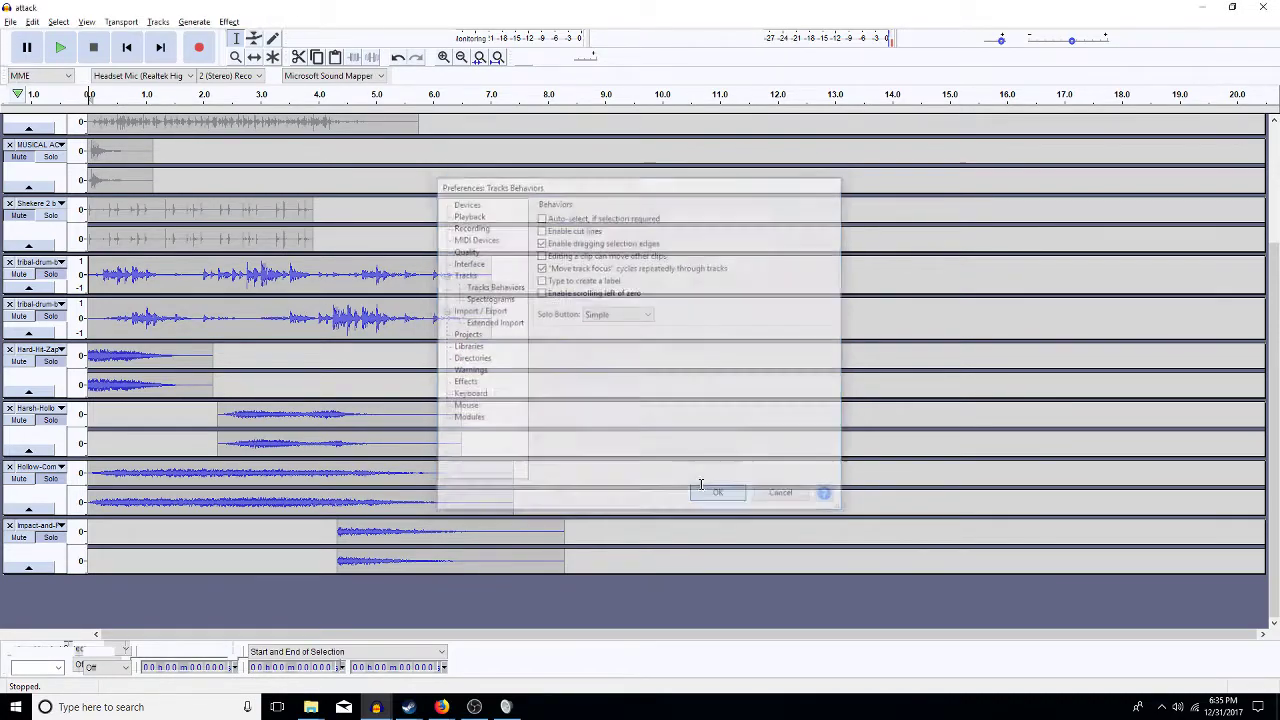
- Solo and play the Shekere track, and remove it from the project
{"action": "left_click", "coordinate": [50, 248]}
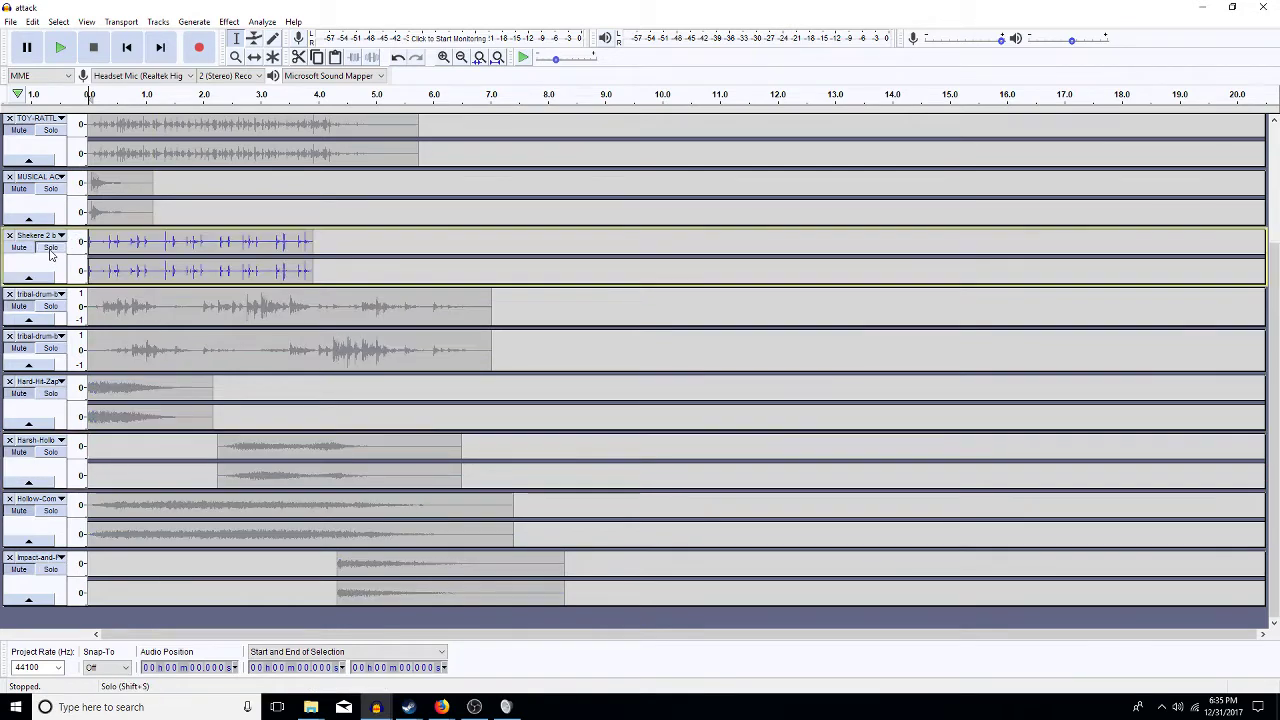
{"action": "key", "text": "space"}
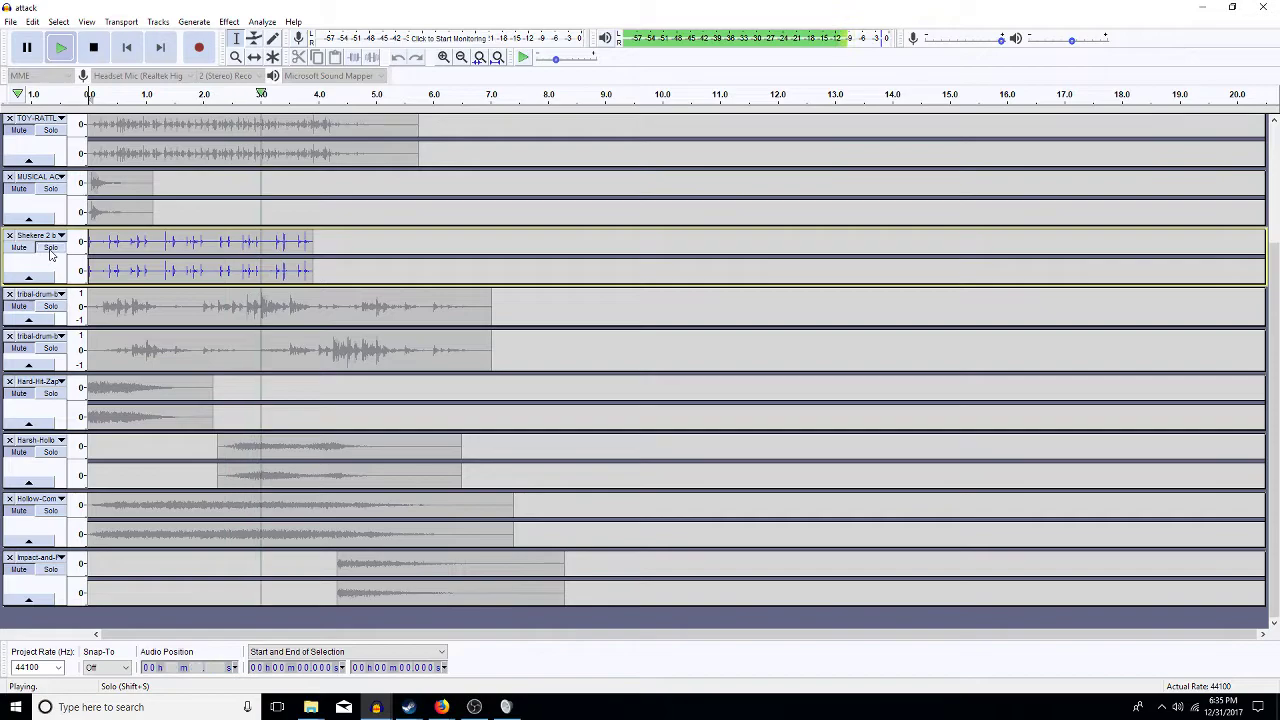
{"action": "key", "text": "space"}
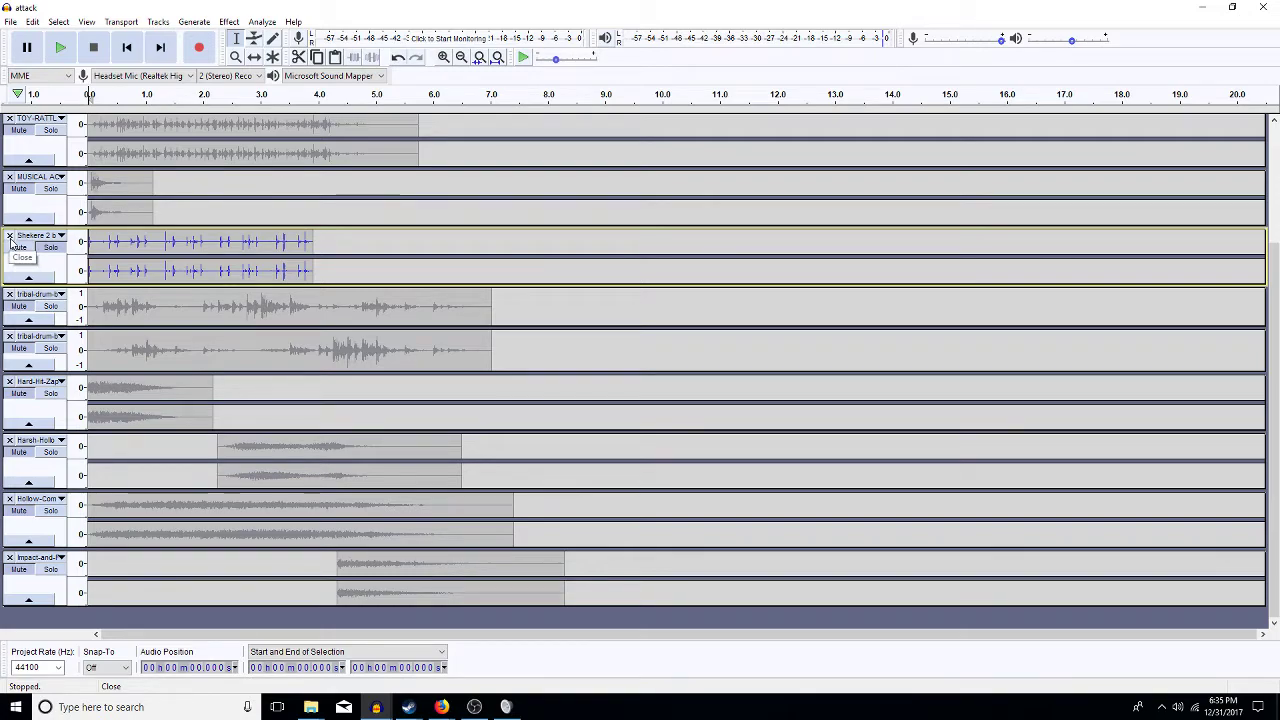
{"action": "left_click", "coordinate": [10, 240]}
- Solo and play the short MUSICAL track, and shift its clip to start at about 5.5 s
{"action": "left_click", "coordinate": [57, 262]}
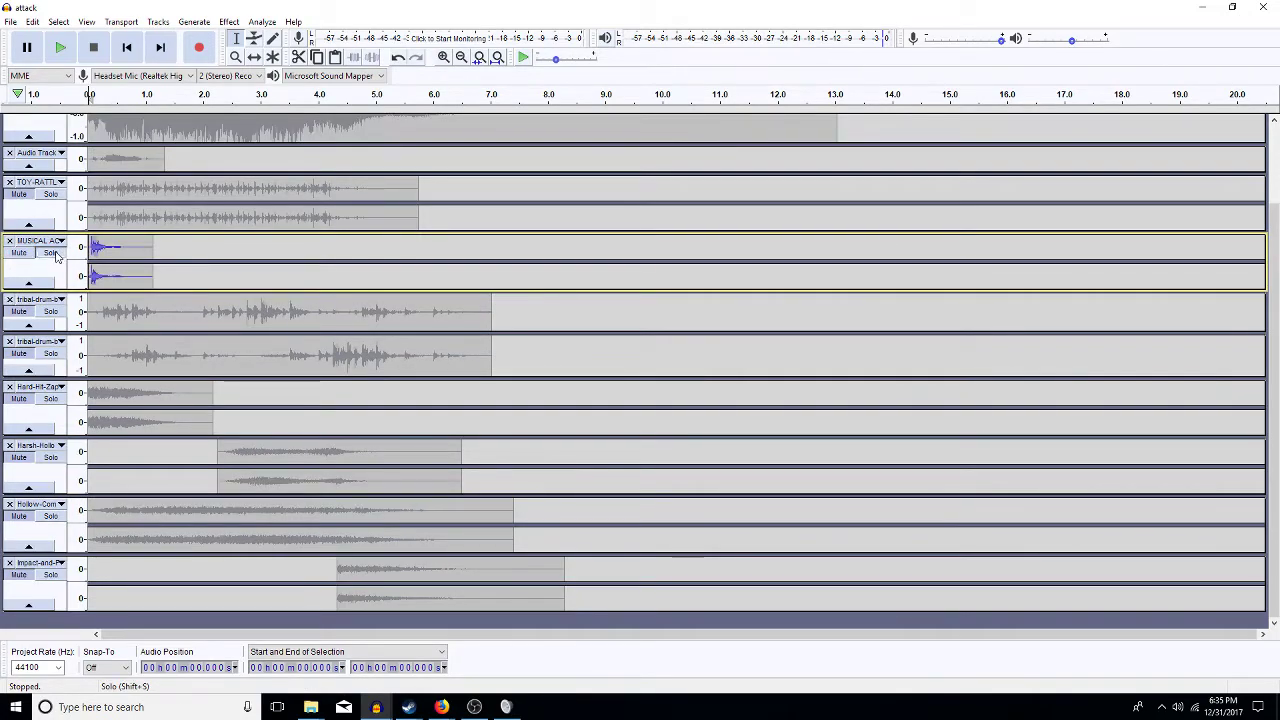
{"action": "key", "text": "space"}
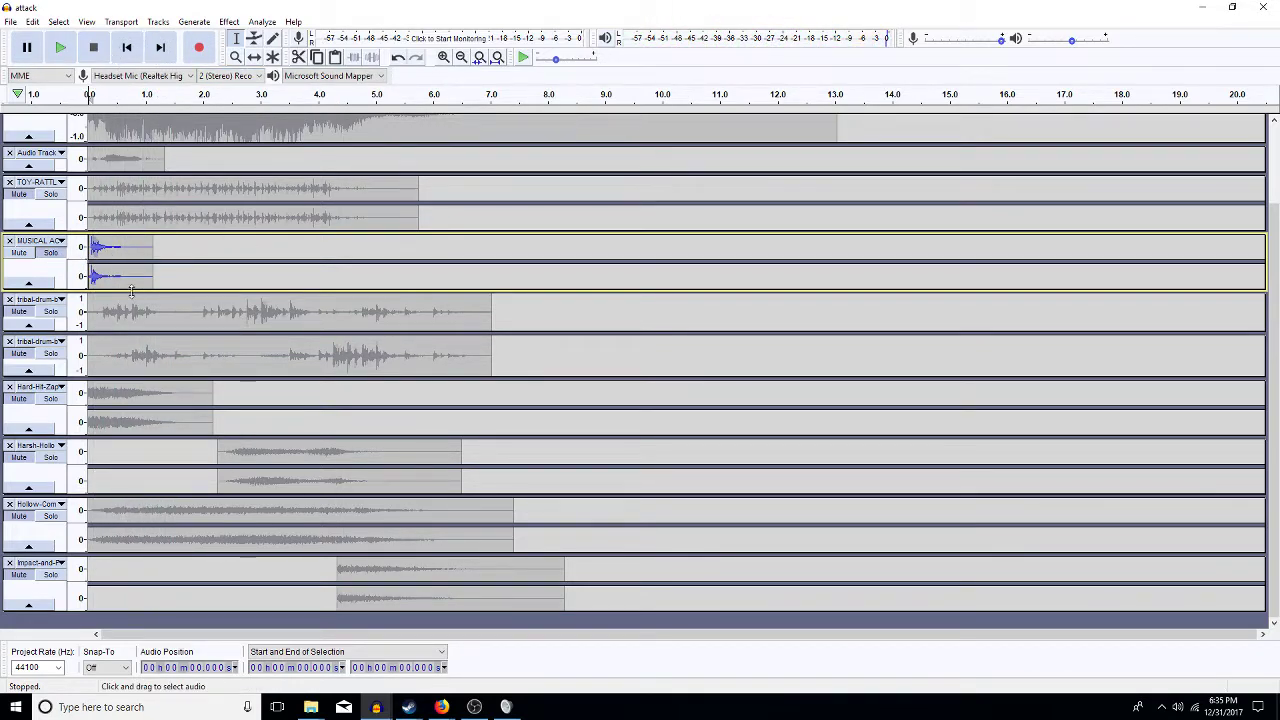
{"action": "left_click", "coordinate": [254, 56]}
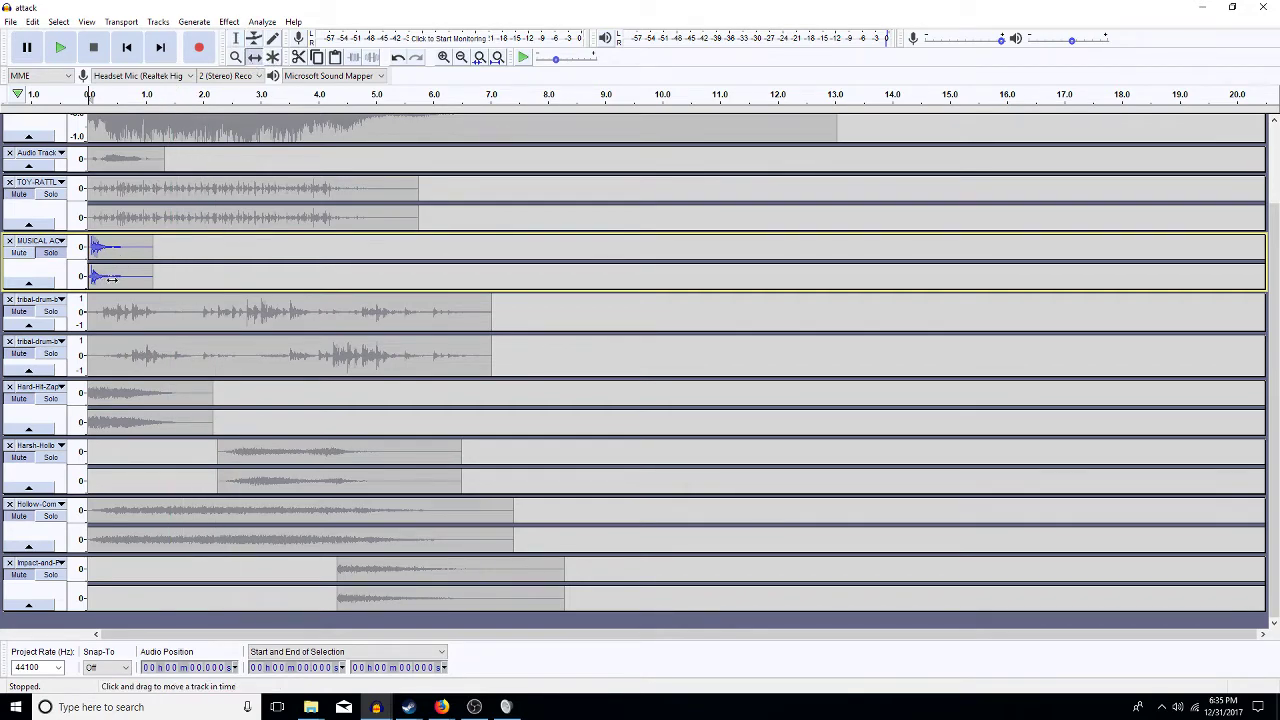
{"action": "left_click", "coordinate": [211, 312]}
{"action": "left_click_drag", "start_coordinate": [121, 277], "coordinate": [439, 289]}
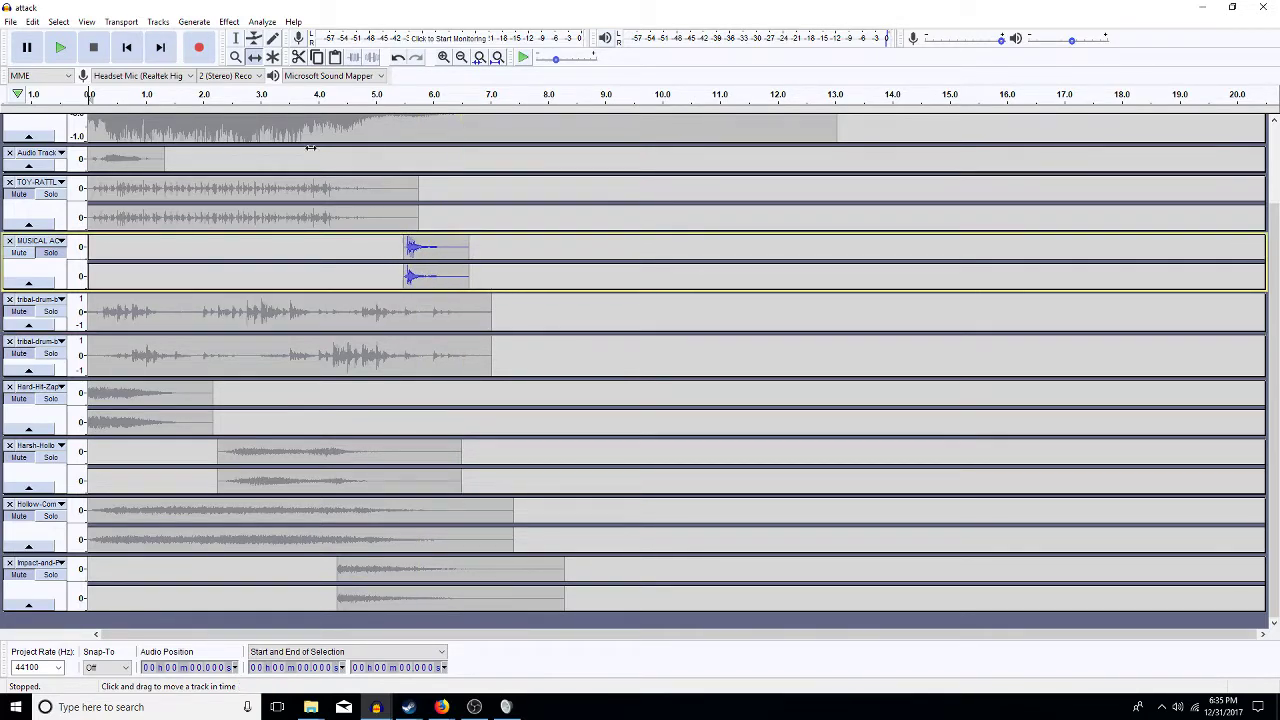
- Delete both tribal-drum tracks' audio from about 5.99 to 7.03 s, and select their remaining ending from about 5.6 s
{"action": "left_click", "coordinate": [236, 38]}
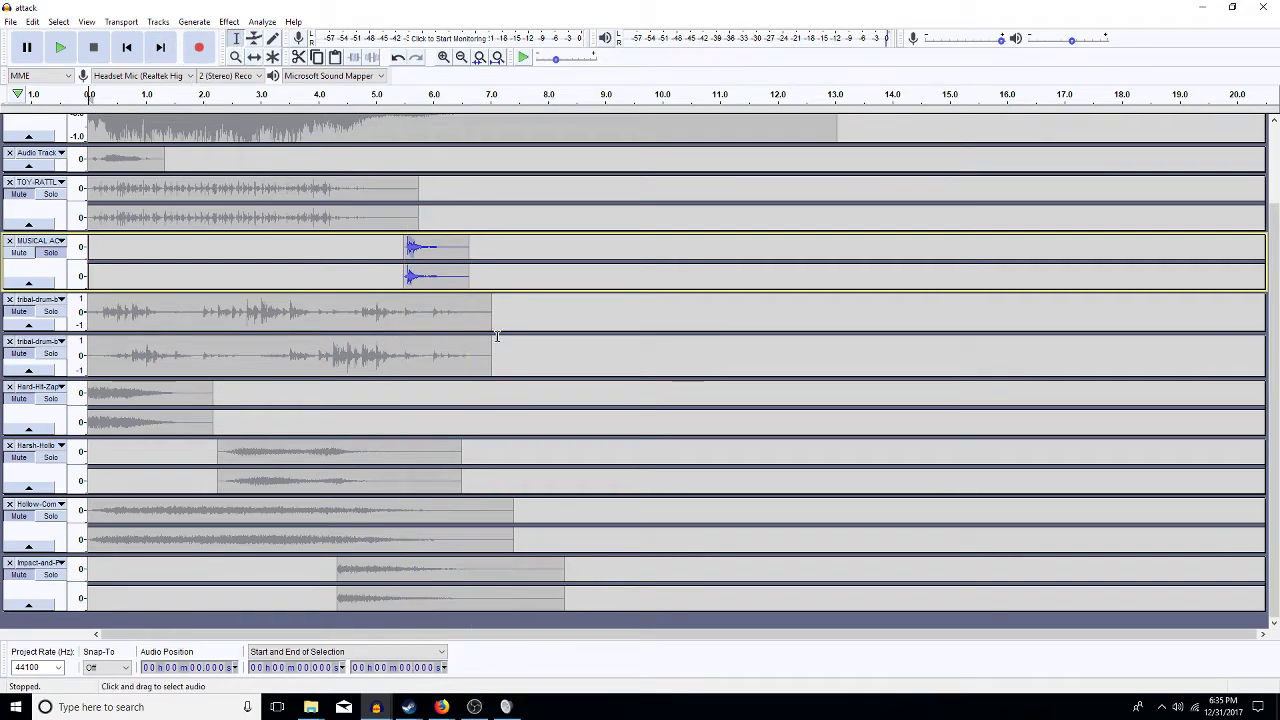
{"action": "left_click_drag", "start_coordinate": [491, 354], "coordinate": [432, 319]}
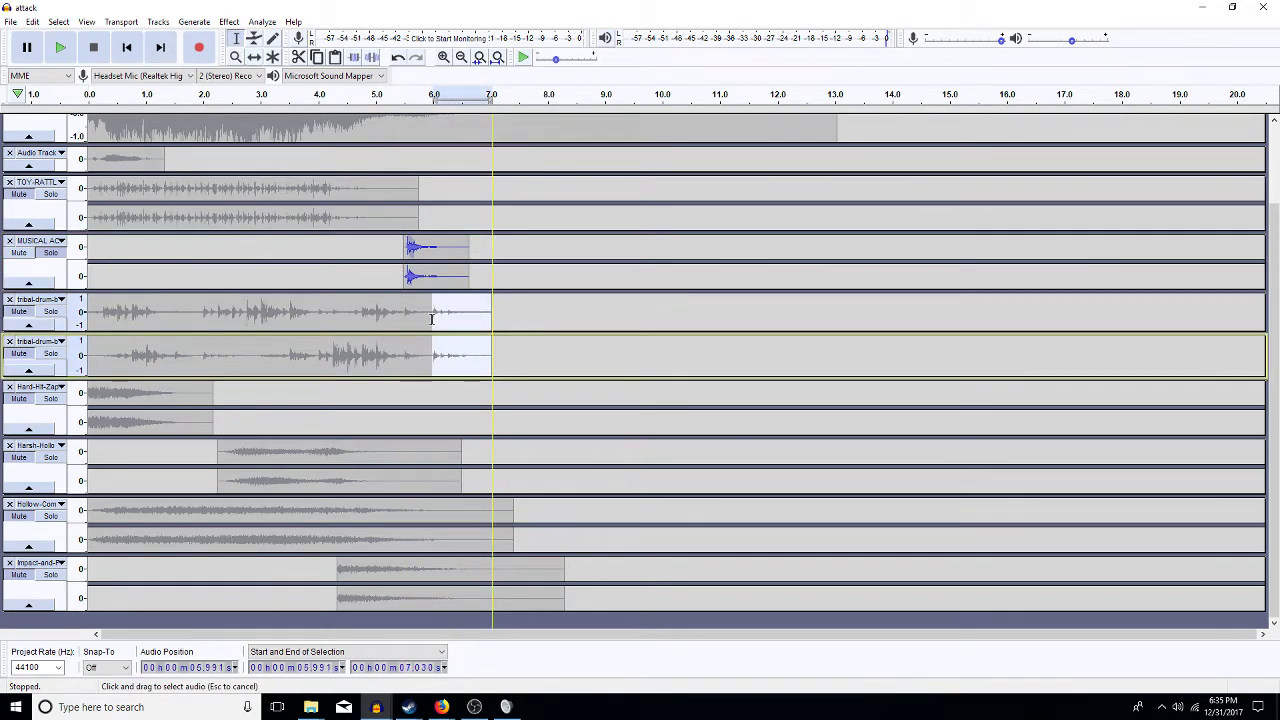
{"action": "key", "text": "Delete"}
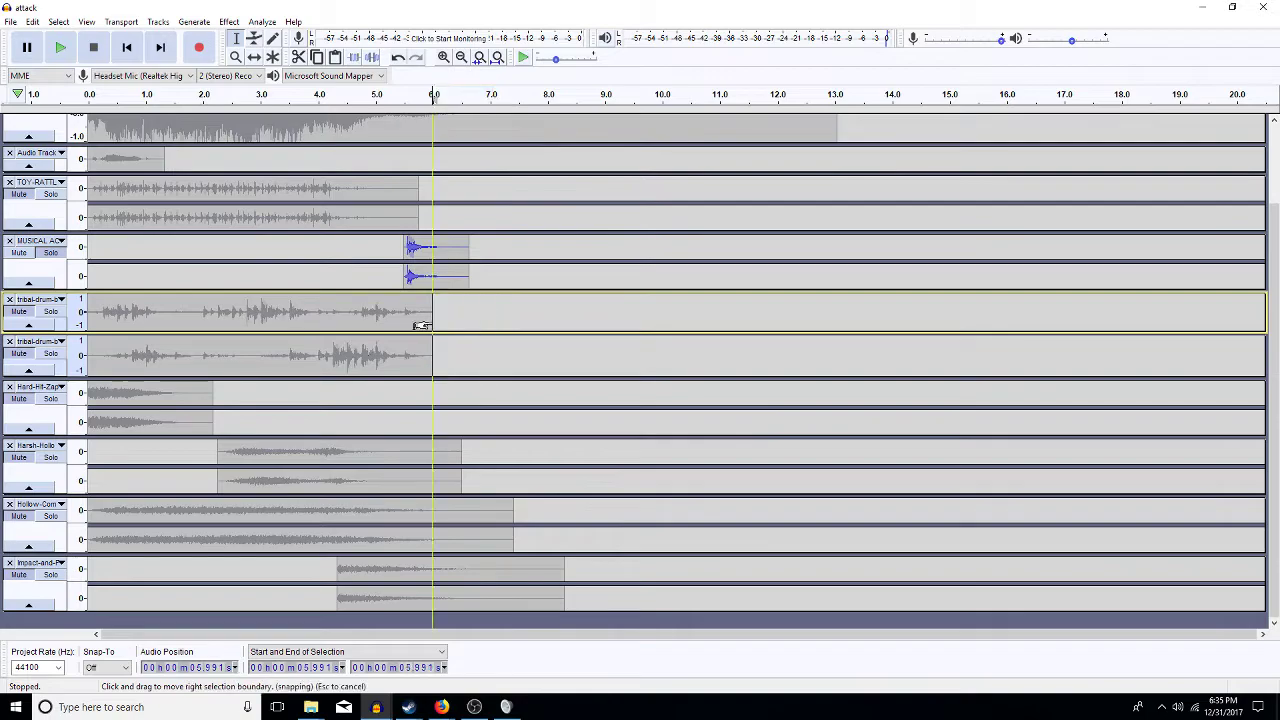
{"action": "left_click_drag", "start_coordinate": [422, 326], "coordinate": [397, 332]}
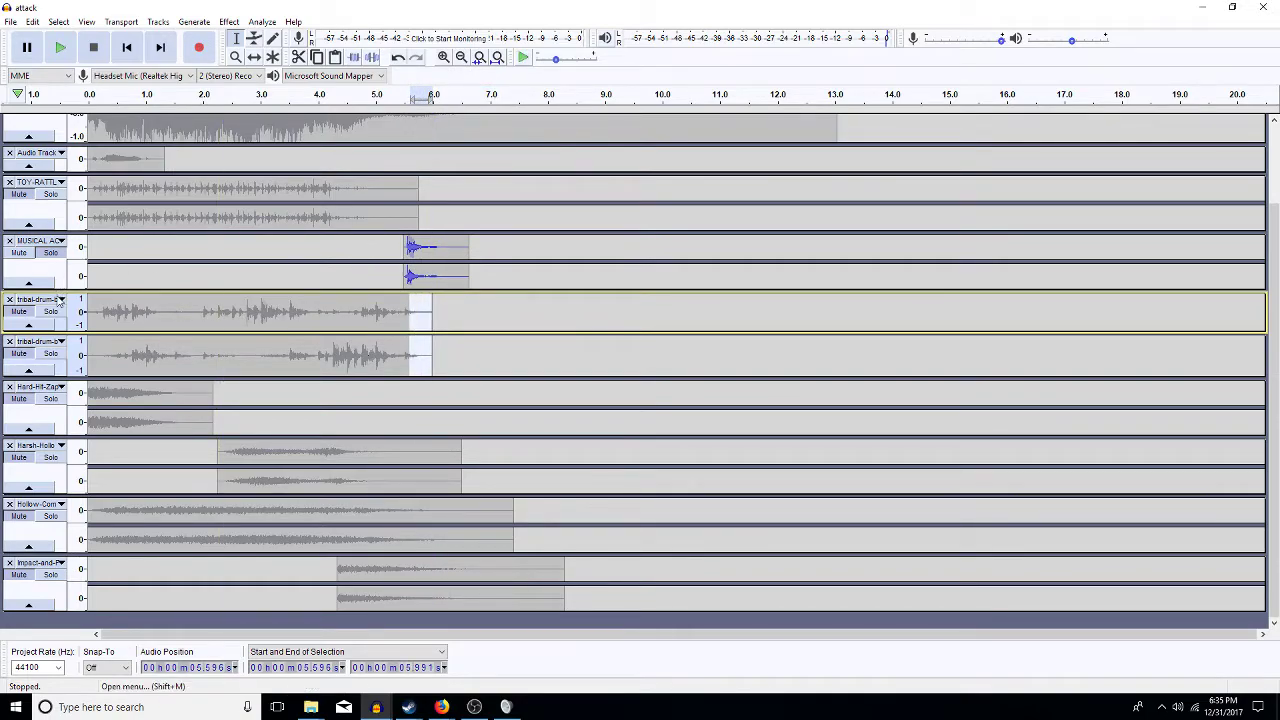
- Solo the TOY-RATTLE track and play it from about 0.78 s
{"action": "left_click", "coordinate": [133, 248]}
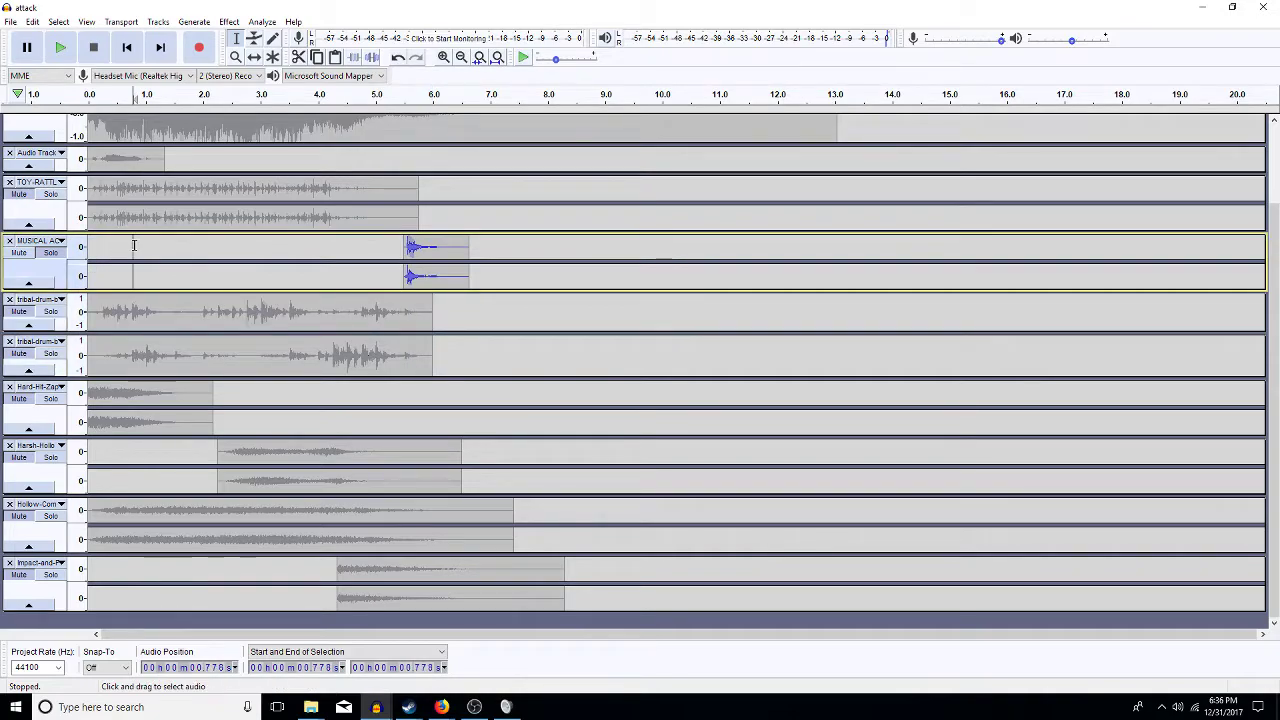
{"action": "left_click", "coordinate": [50, 197]}
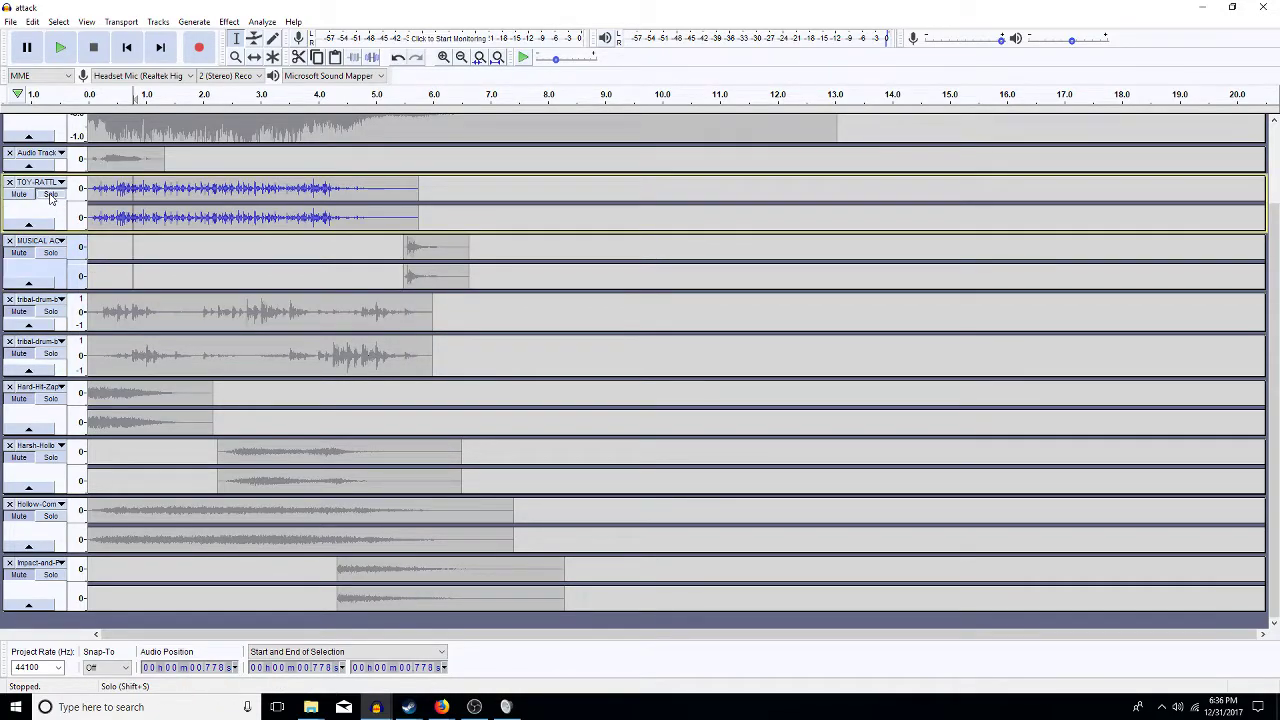
{"action": "key", "text": "space"}
{"action": "key", "text": "space"}
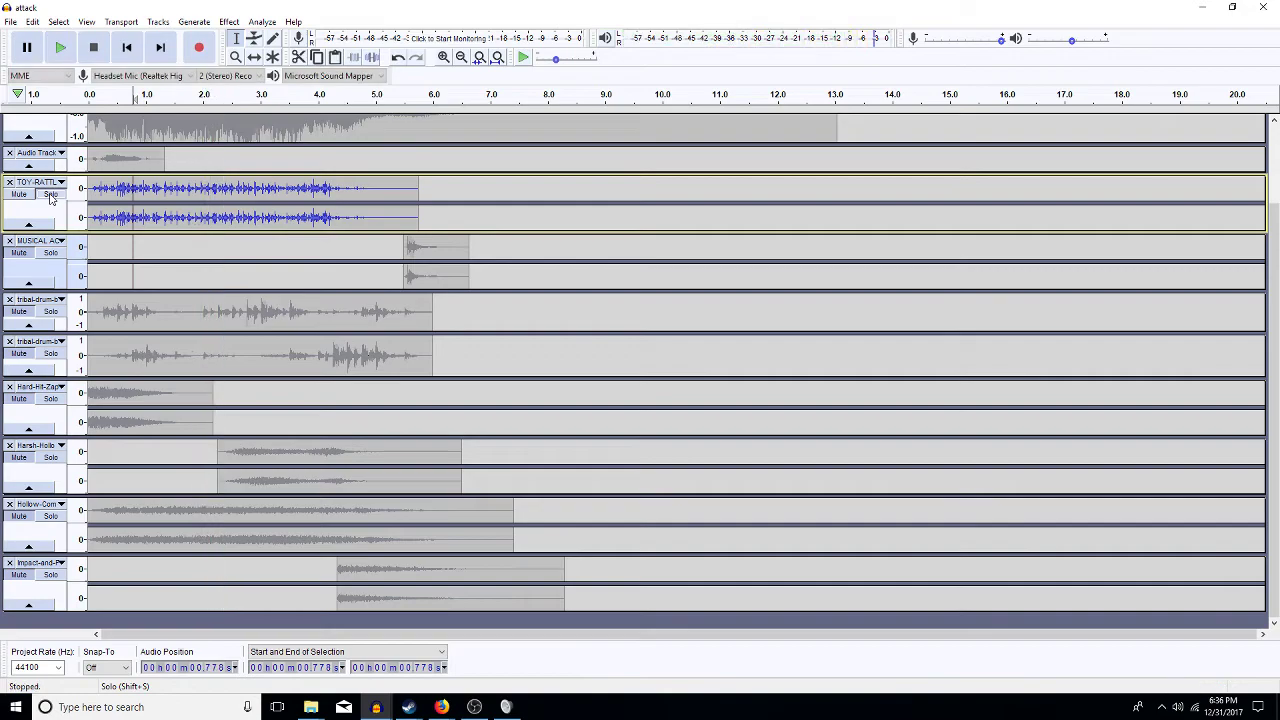
- Remove the TOY-RATTLE track, and set the Solo button behavior to Multi-track in the track preferences
{"action": "left_click", "coordinate": [9, 182]}
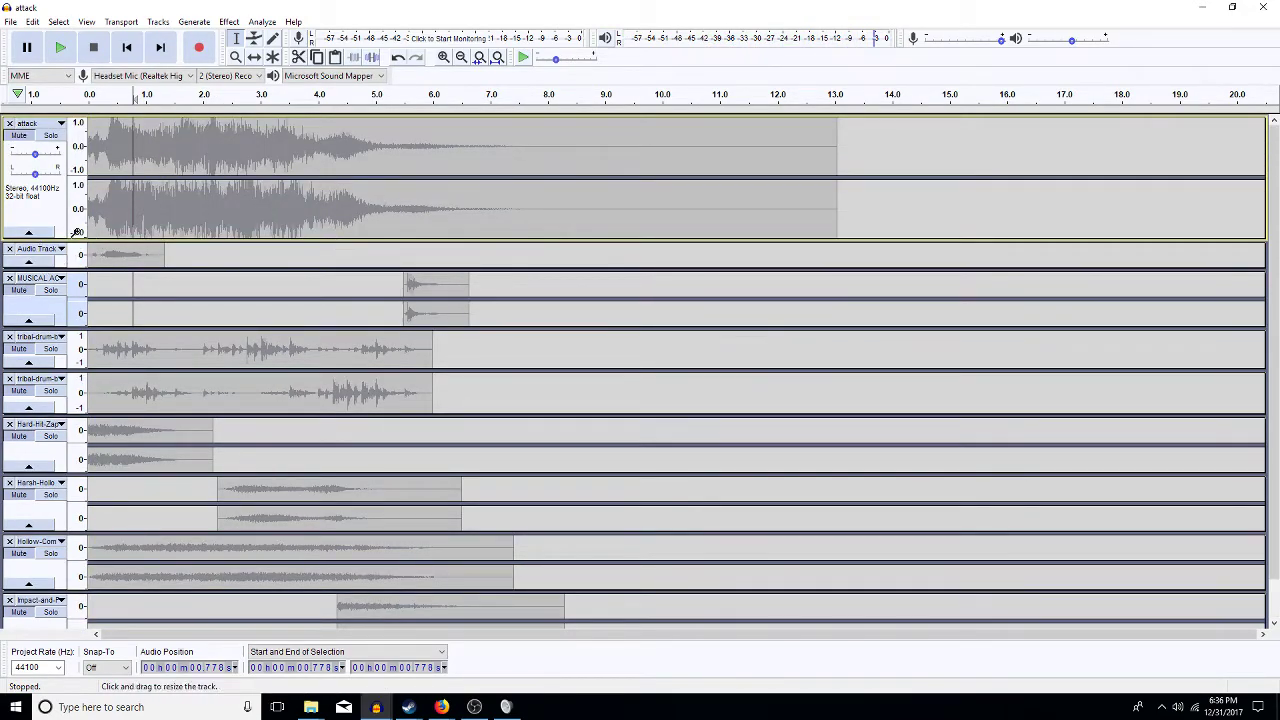
{"action": "left_click", "coordinate": [32, 22]}
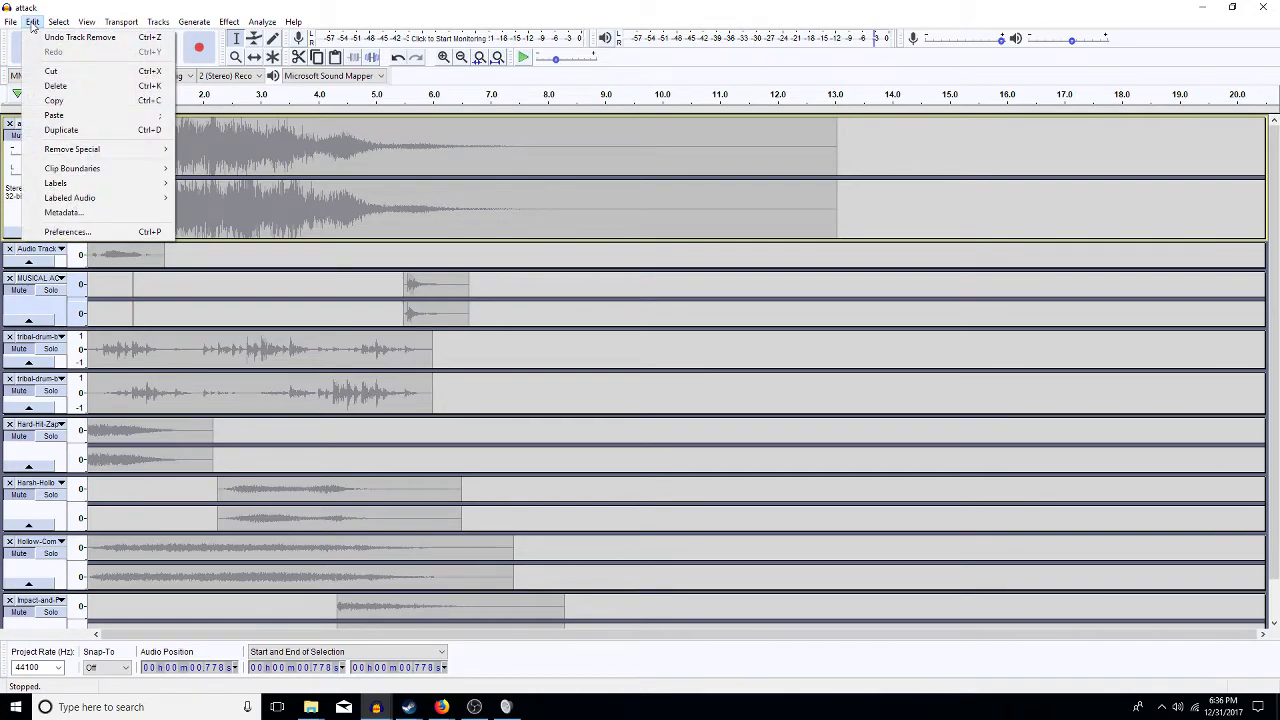
{"action": "left_click", "coordinate": [66, 231]}
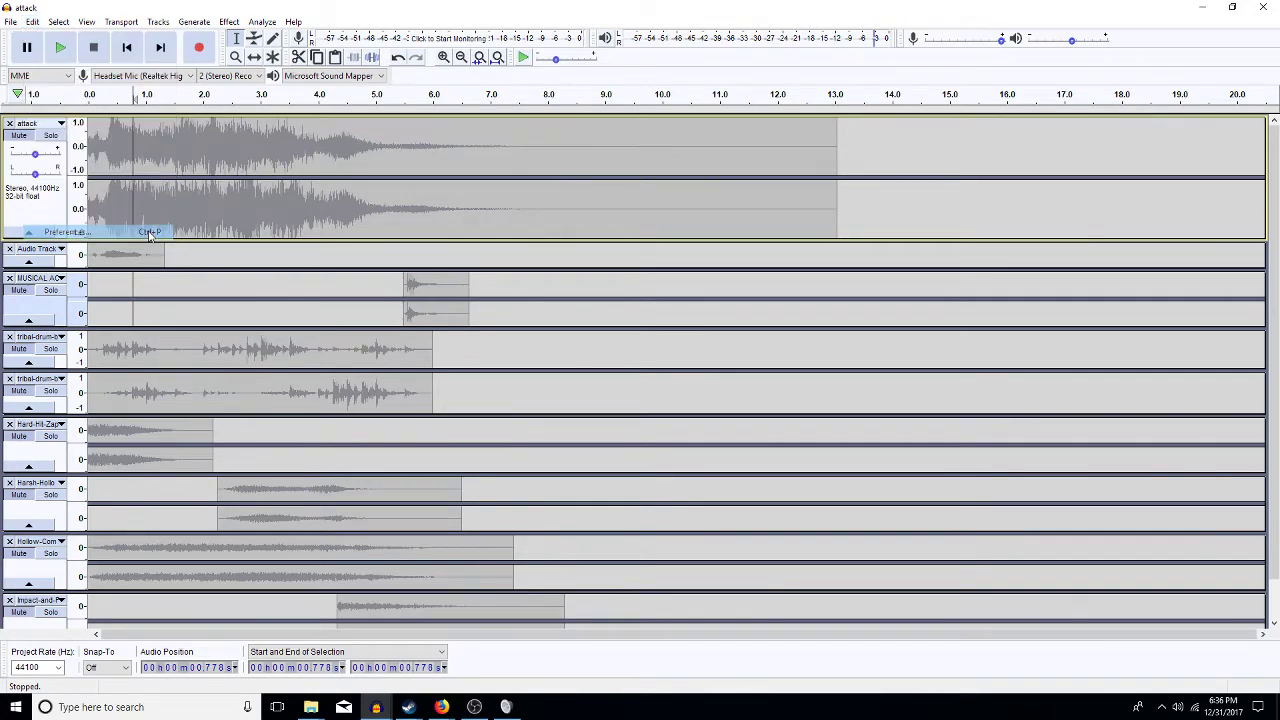
{"action": "left_click", "coordinate": [598, 314]}
{"action": "left_click", "coordinate": [602, 334]}
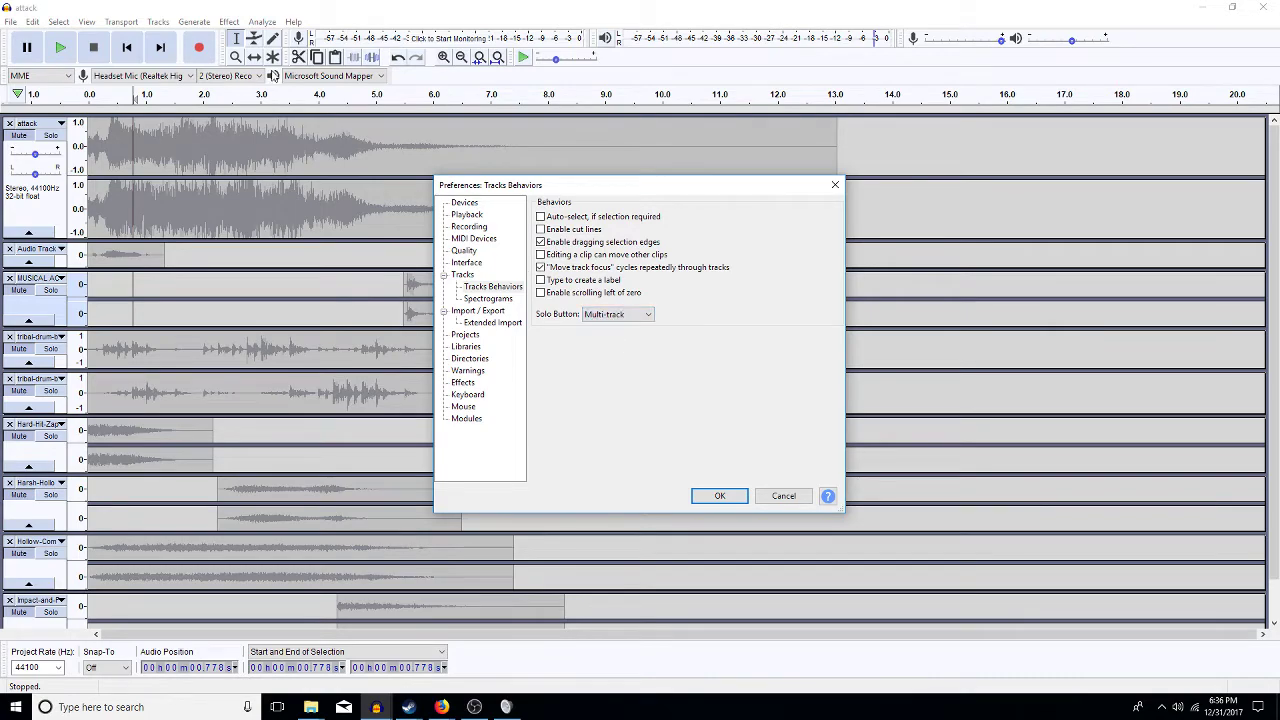
{"action": "left_click", "coordinate": [719, 496]}
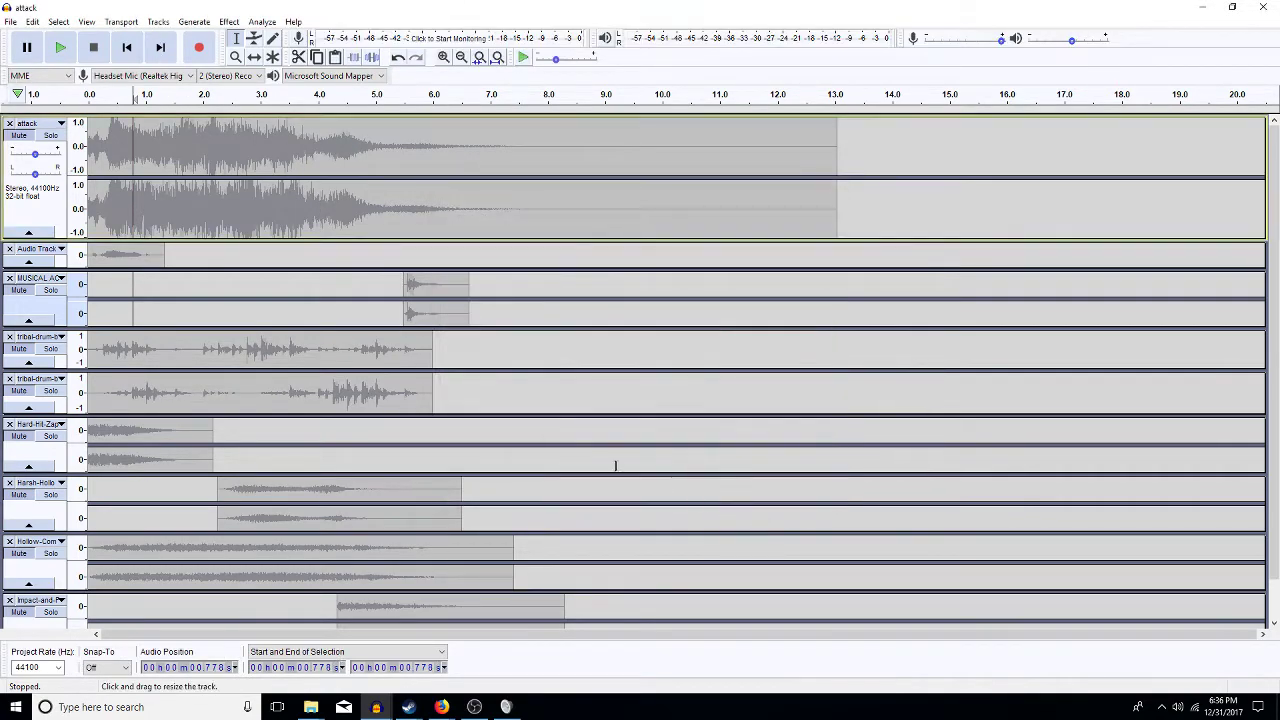
- Unmute all tracks, mute only the attack track and the Audio Track, and play the remaining layers from the start
{"action": "left_click", "coordinate": [158, 21]}
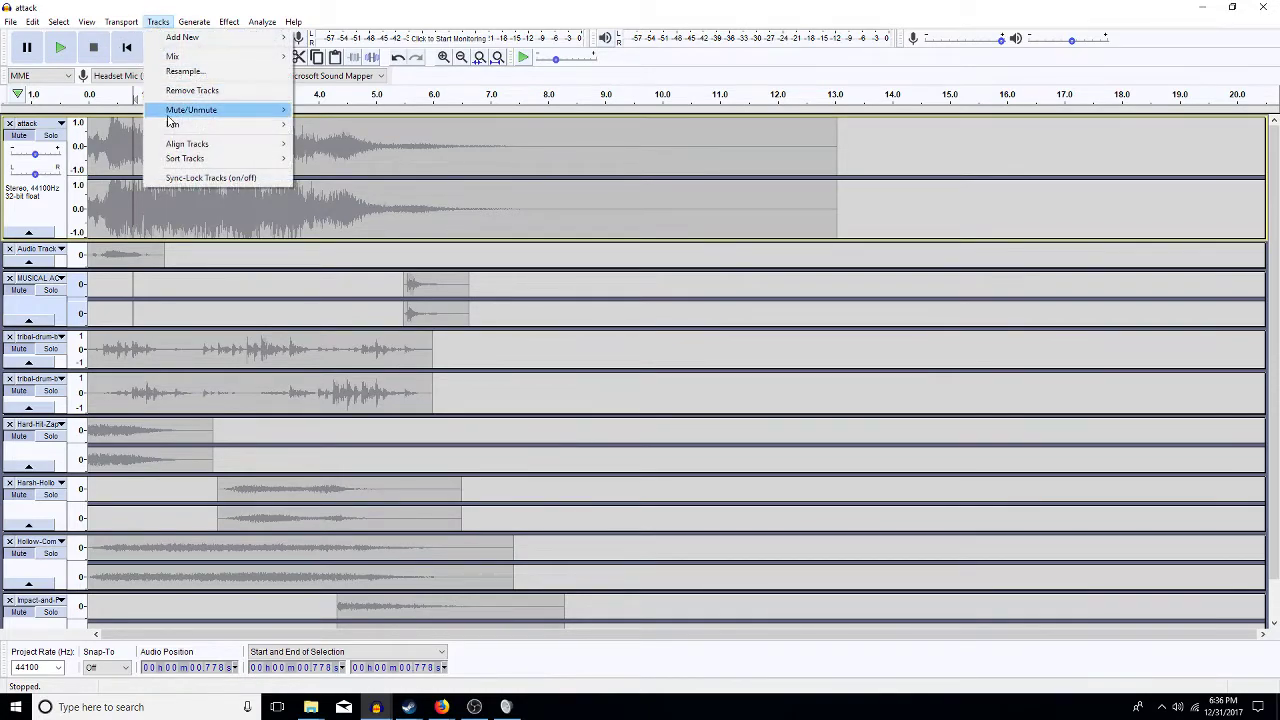
{"action": "mouse_move", "coordinate": [225, 112]}
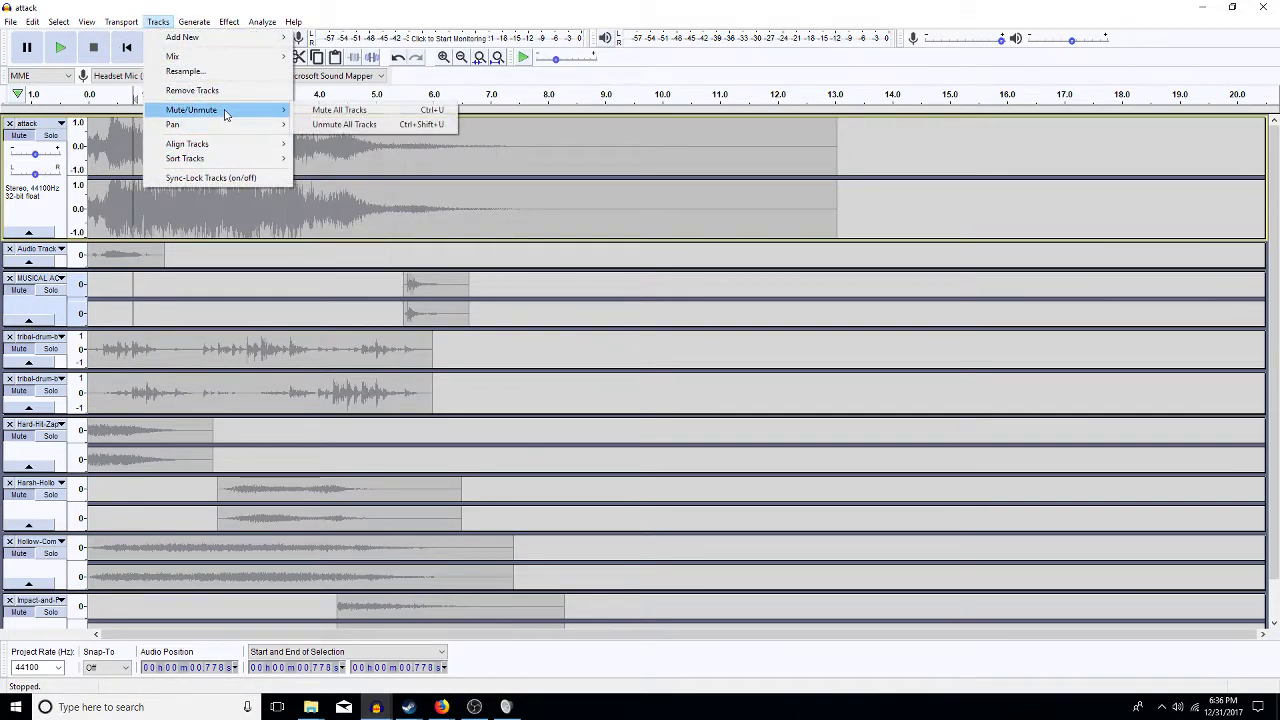
{"action": "left_click", "coordinate": [344, 124]}
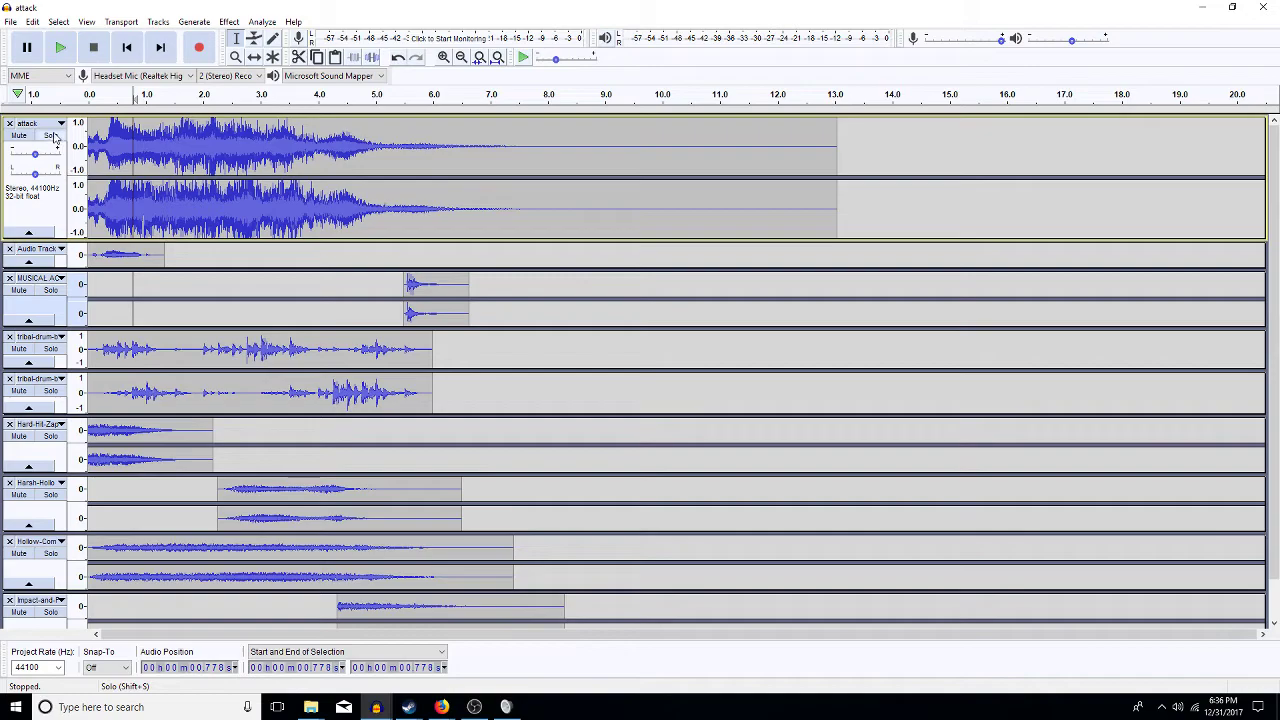
{"action": "left_click", "coordinate": [19, 135]}
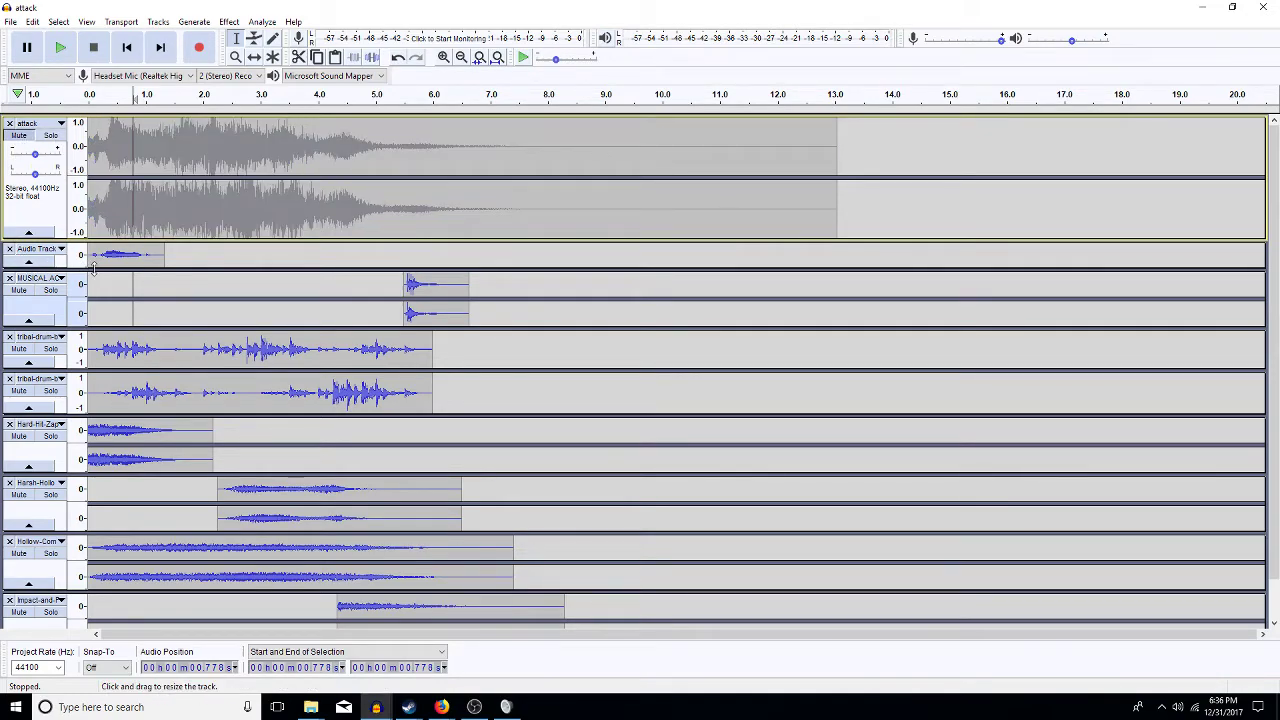
{"action": "left_click", "coordinate": [28, 262]}
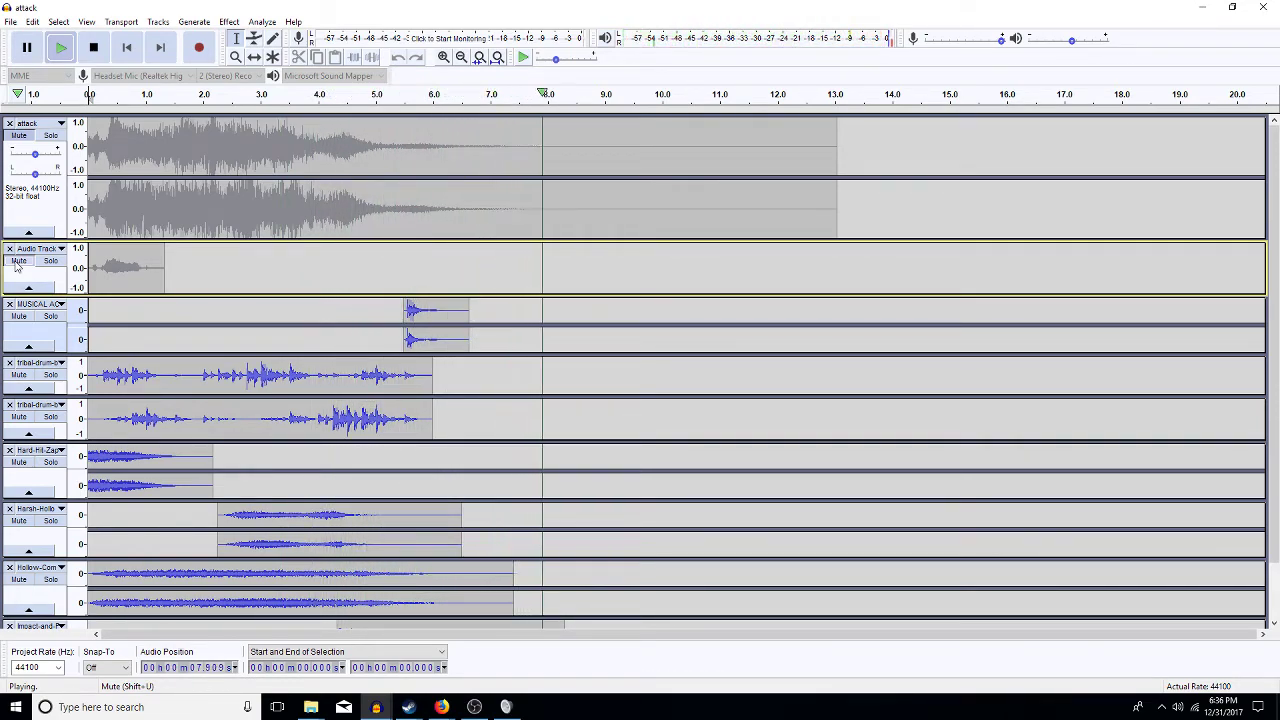
{"action": "key", "text": "space"}
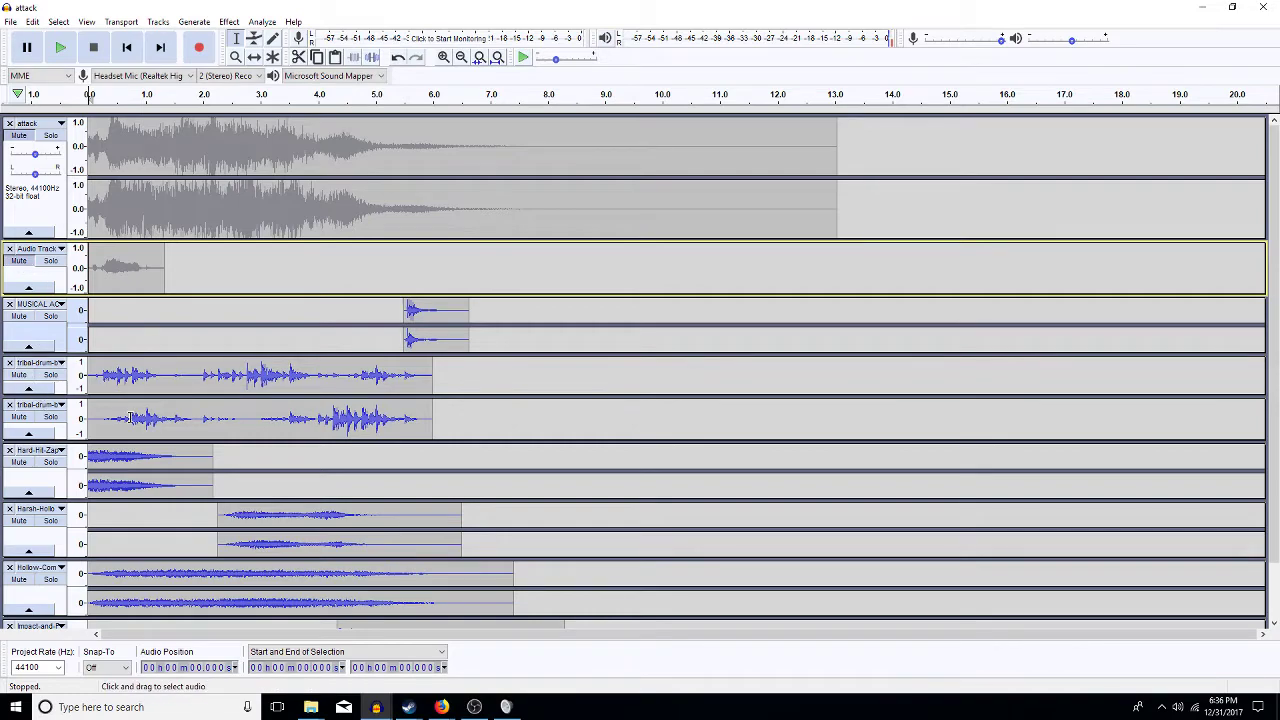
- Amplify the whole Harsh-Hollow clip, and play the unmuted layers again from the start
{"action": "scroll", "coordinate": [130, 418], "scroll_direction": "down", "scroll_amount": 2}
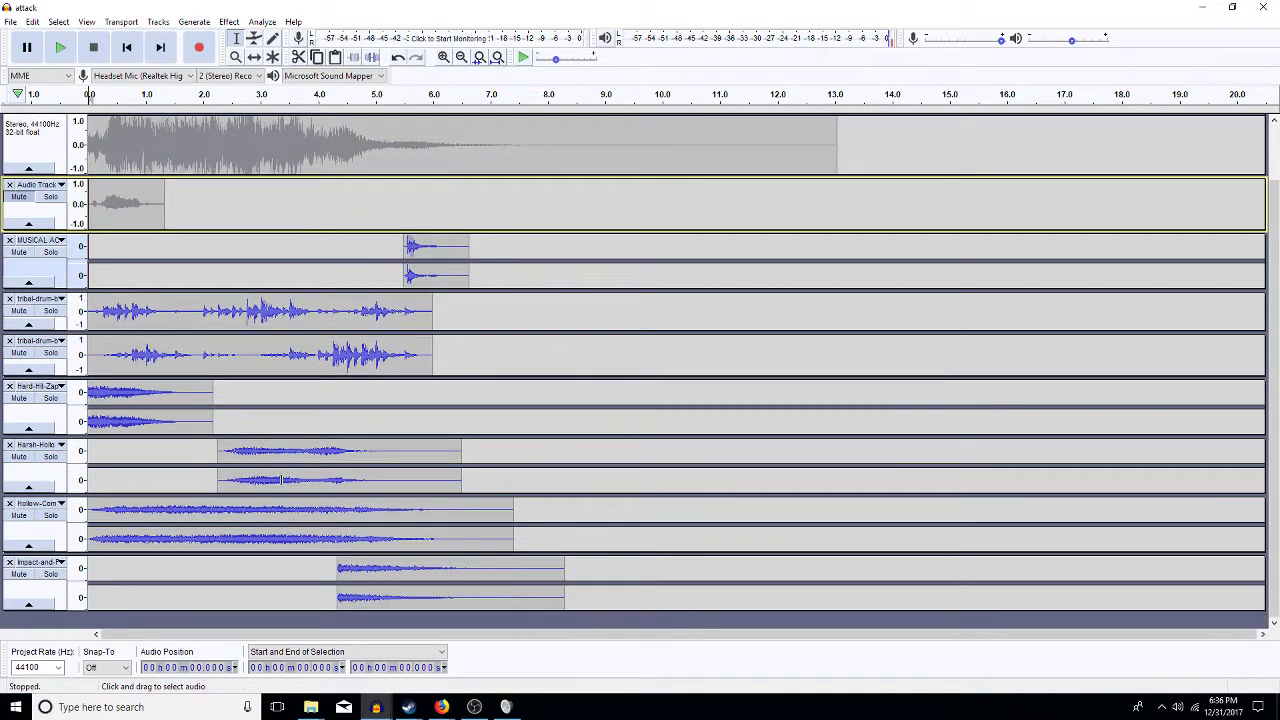
{"action": "double_click", "coordinate": [282, 480]}
{"action": "key", "text": "ctrl+r"}
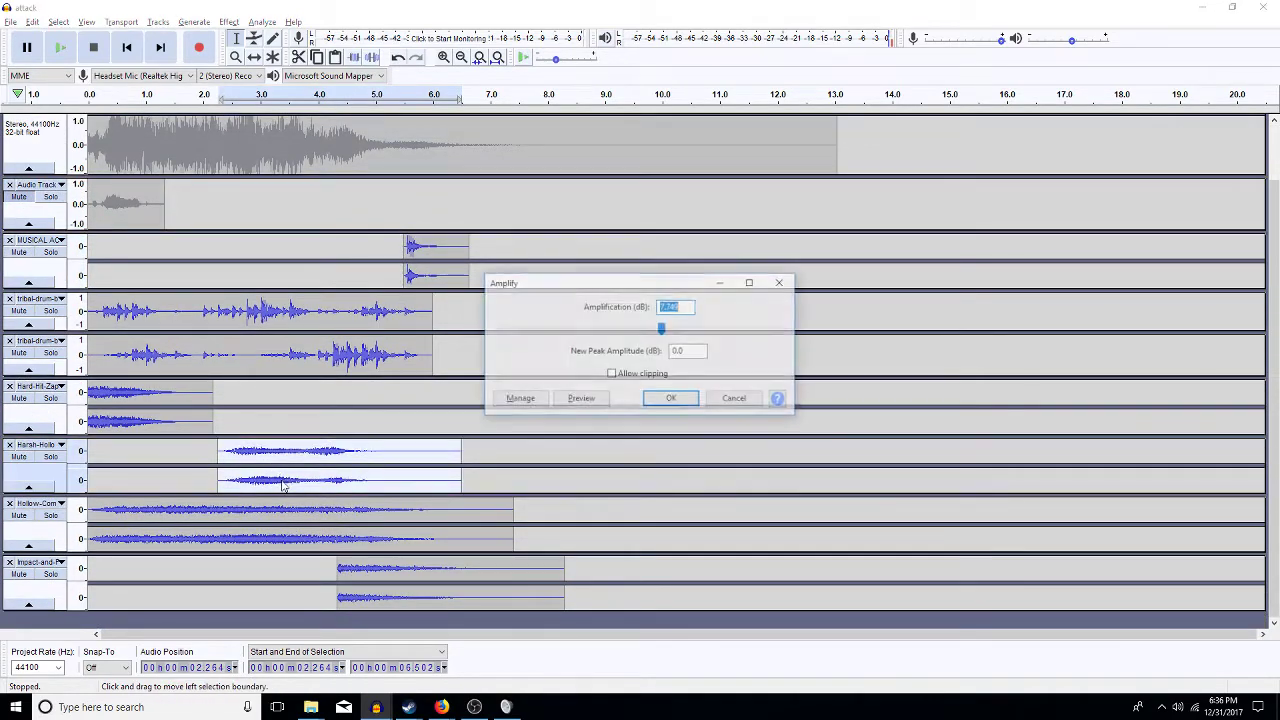
{"action": "key", "text": "Return"}
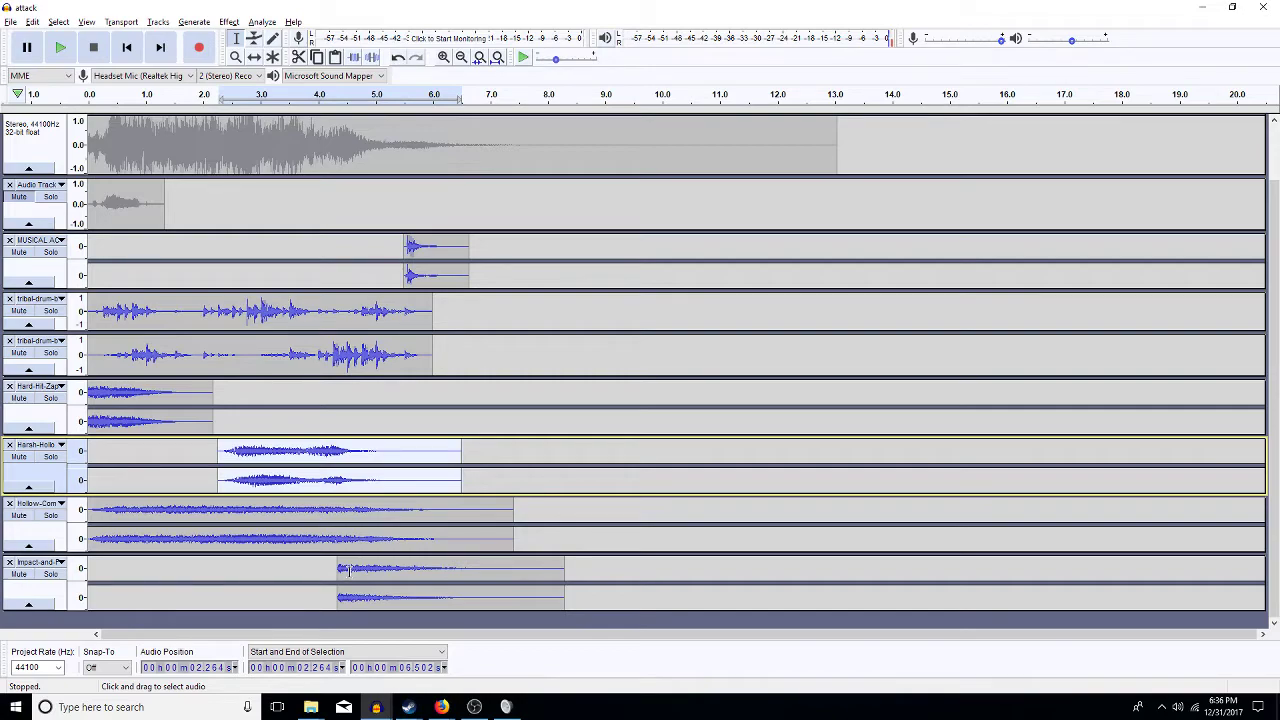
{"action": "key", "text": "Home"}
{"action": "key", "text": "space"}
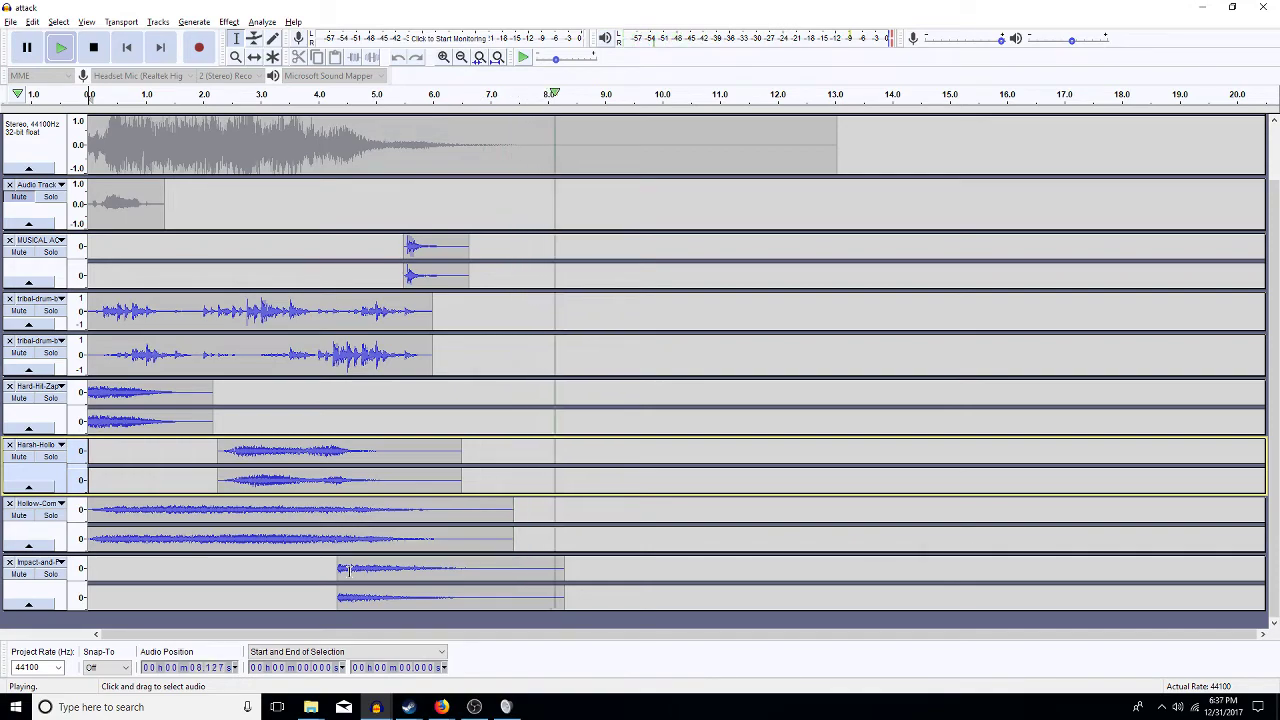
{"action": "key", "text": "space"}
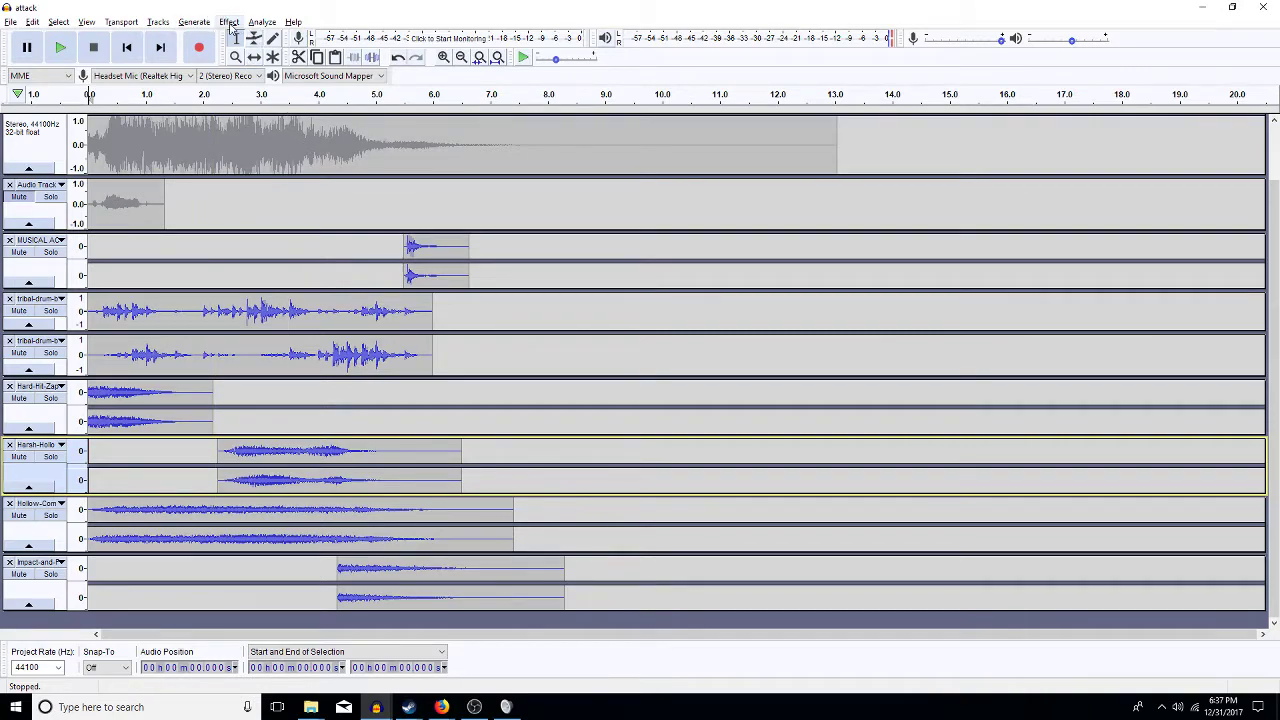
- Mute all tracks, solo the attack track and play its opening seconds
{"action": "left_click", "coordinate": [156, 24]}
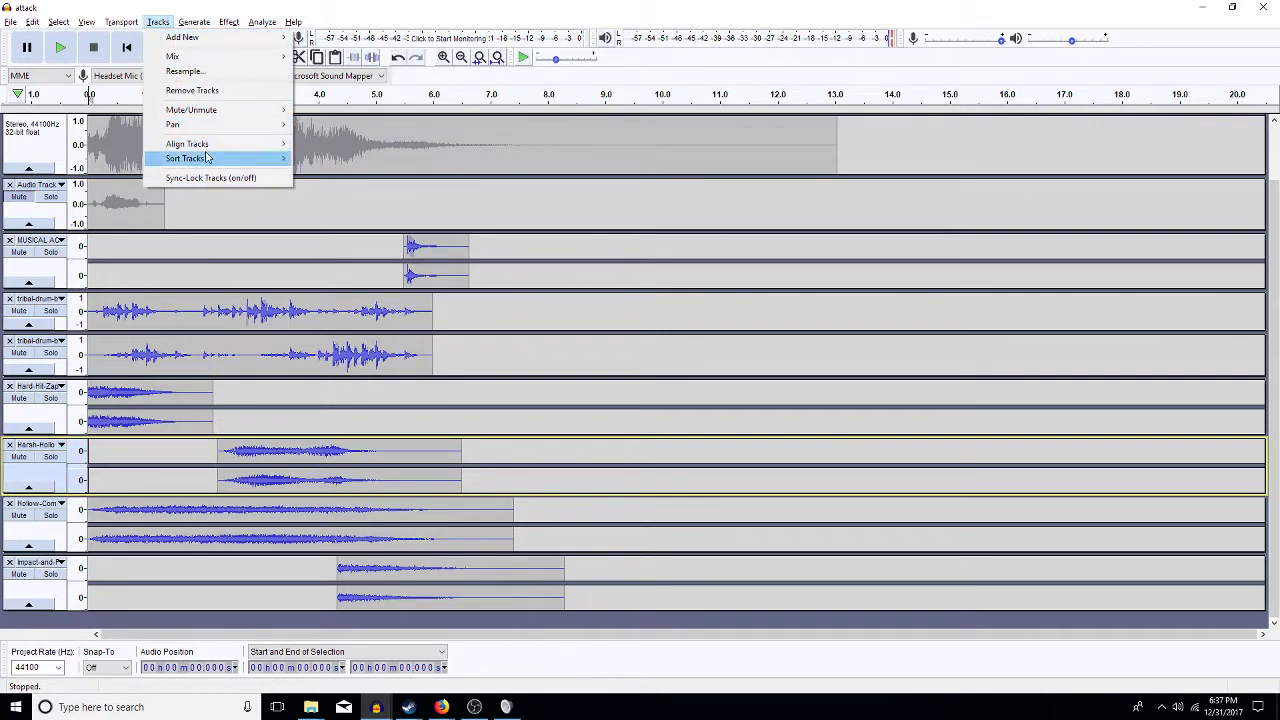
{"action": "mouse_move", "coordinate": [252, 116]}
{"action": "left_click", "coordinate": [330, 112]}
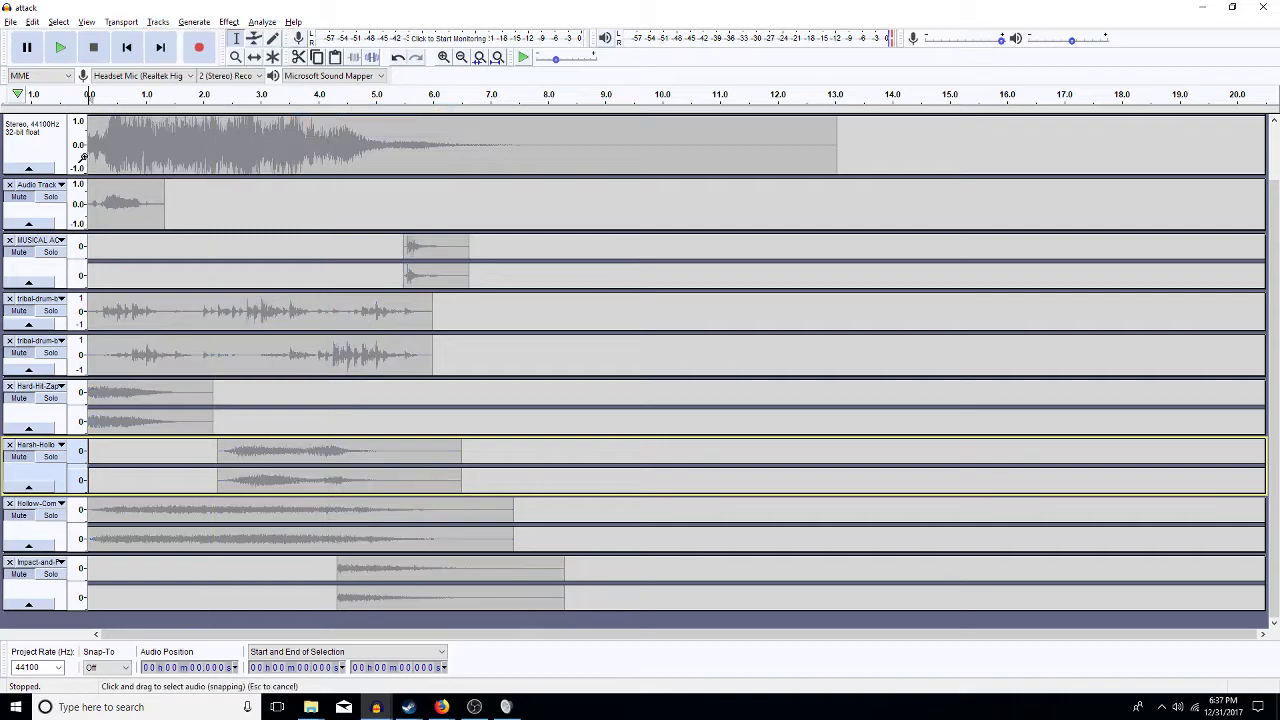
{"action": "scroll", "coordinate": [155, 210], "scroll_direction": "up", "scroll_amount": 3}
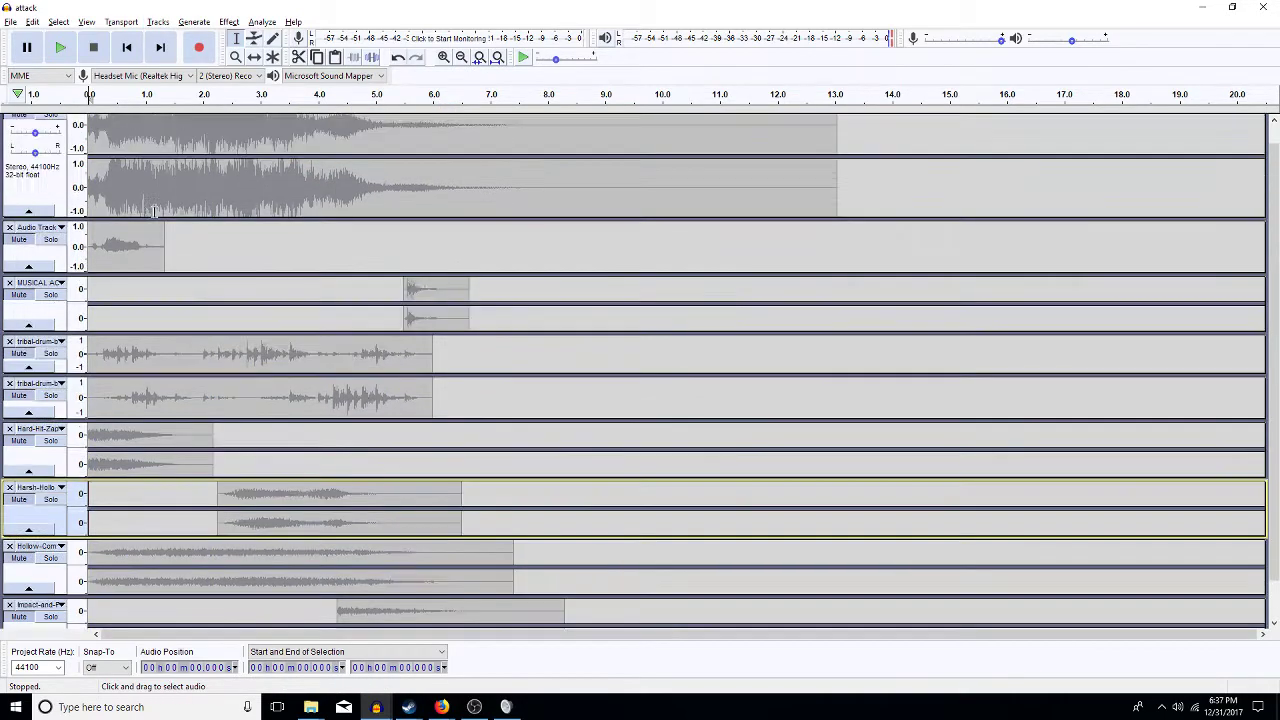
{"action": "left_click", "coordinate": [51, 136]}
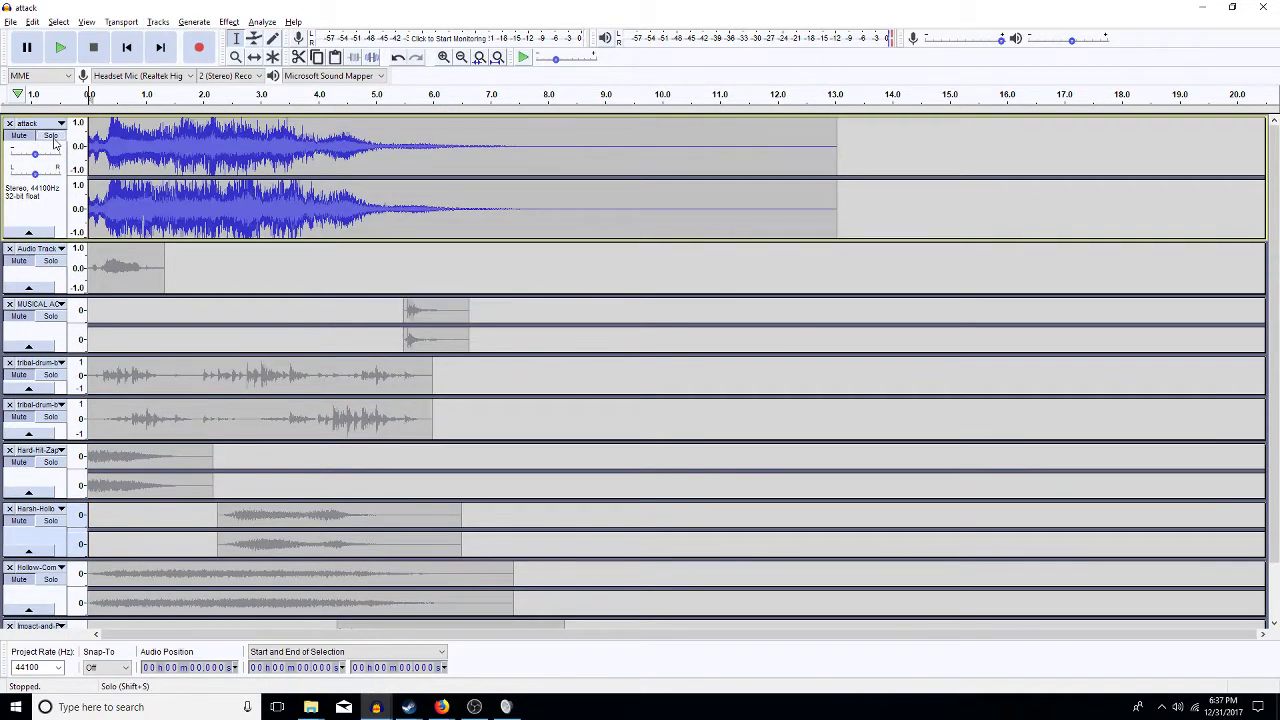
{"action": "scroll", "coordinate": [105, 245], "scroll_direction": "down", "scroll_amount": 1}
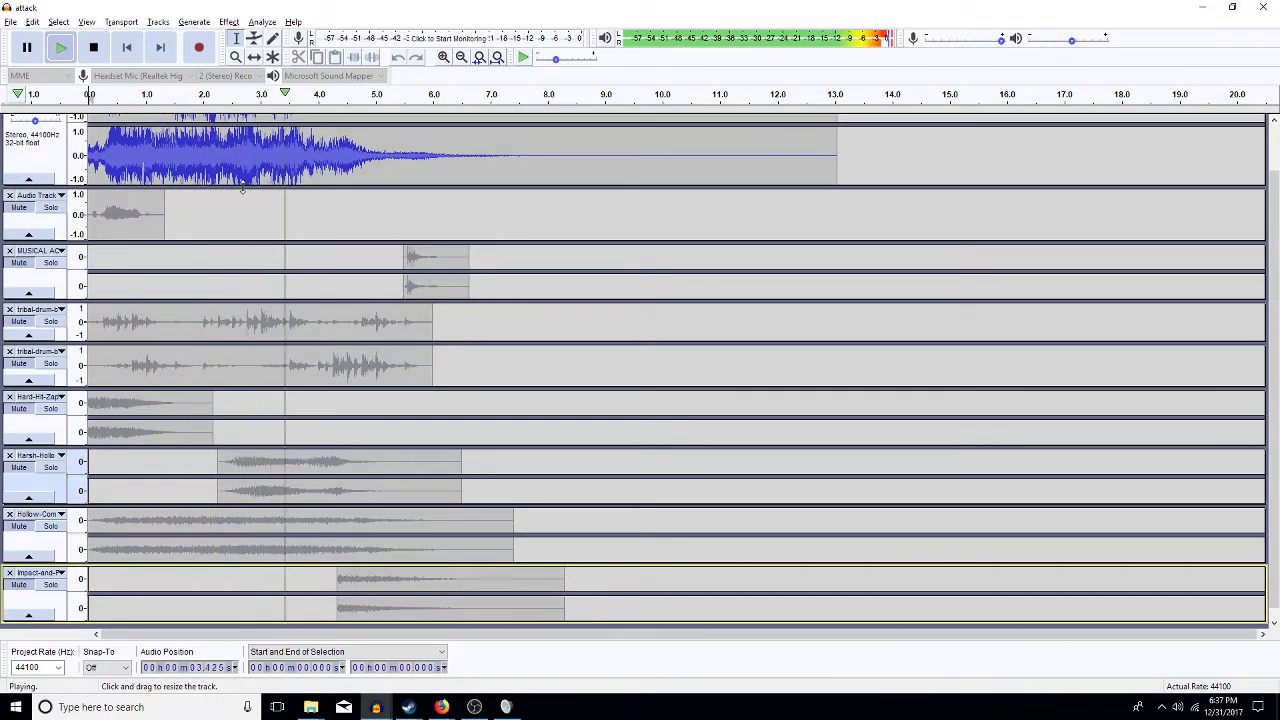
{"action": "key", "text": "space"}
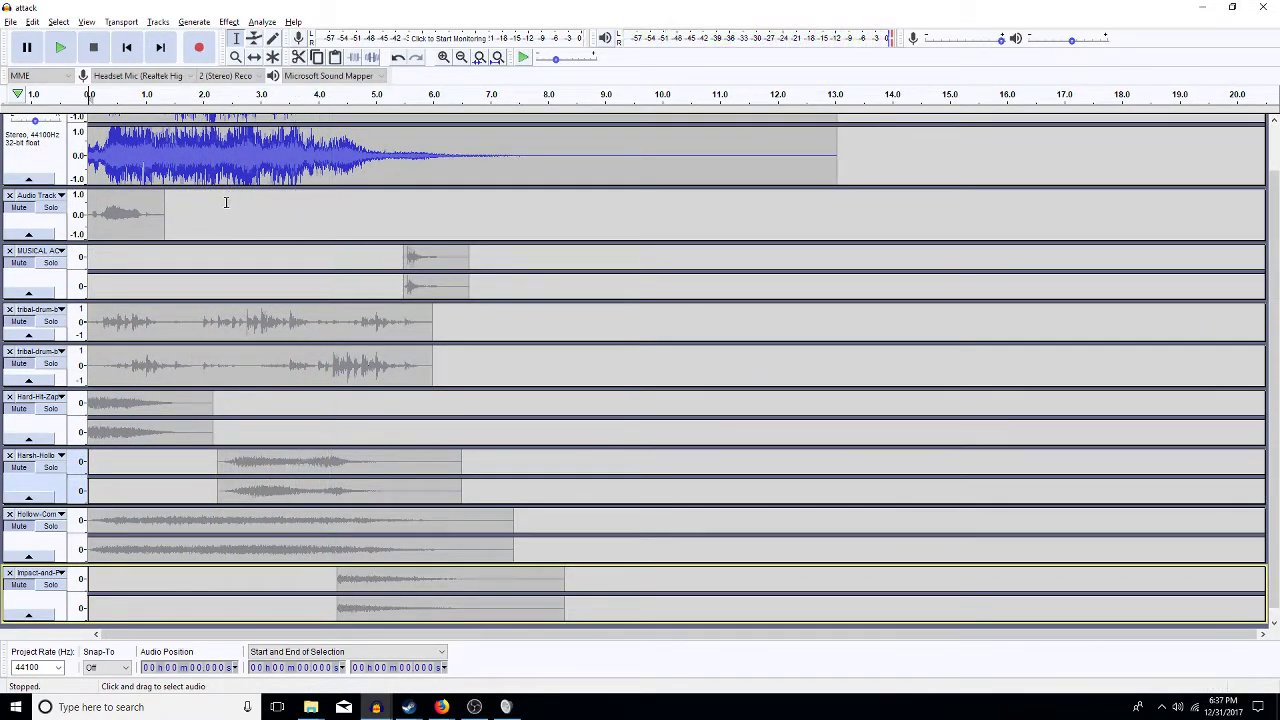
- Move the Audio Track below all the other tracks, and turn off solo on the attack track
{"action": "double_click", "coordinate": [131, 215]}
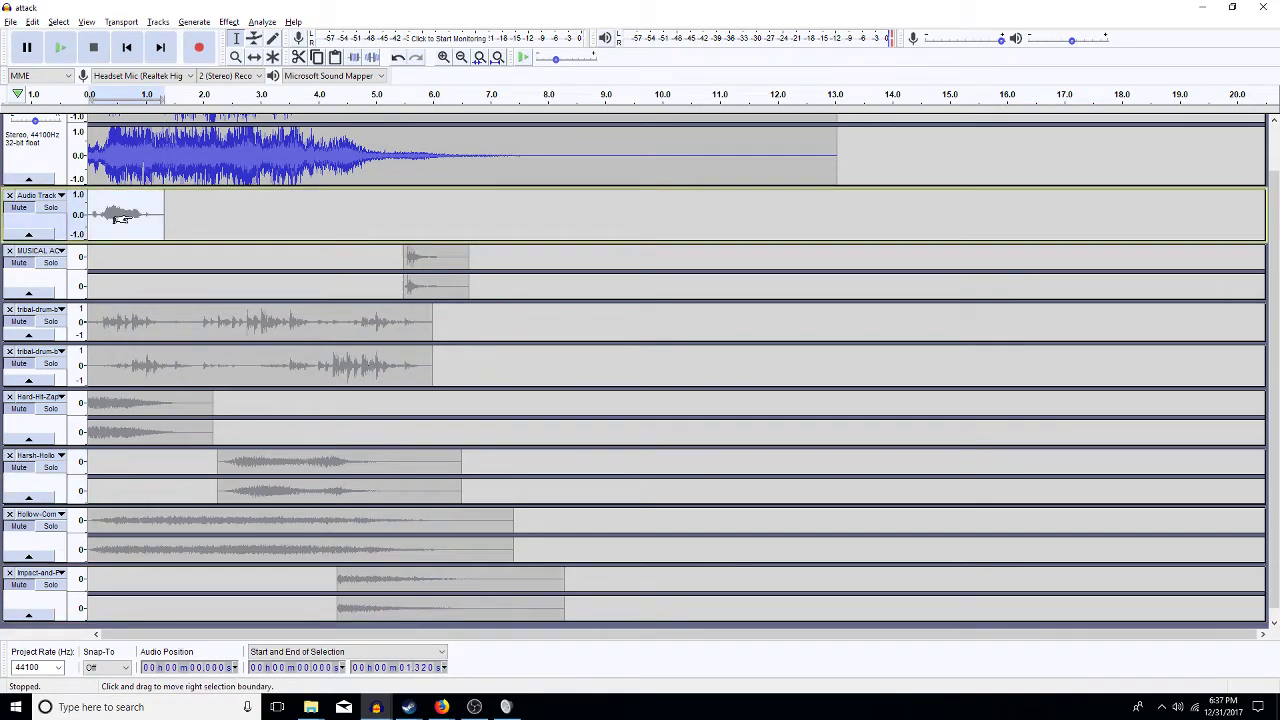
{"action": "left_click", "coordinate": [9, 196]}
{"action": "scroll", "coordinate": [48, 140], "scroll_direction": "up", "scroll_amount": 2}
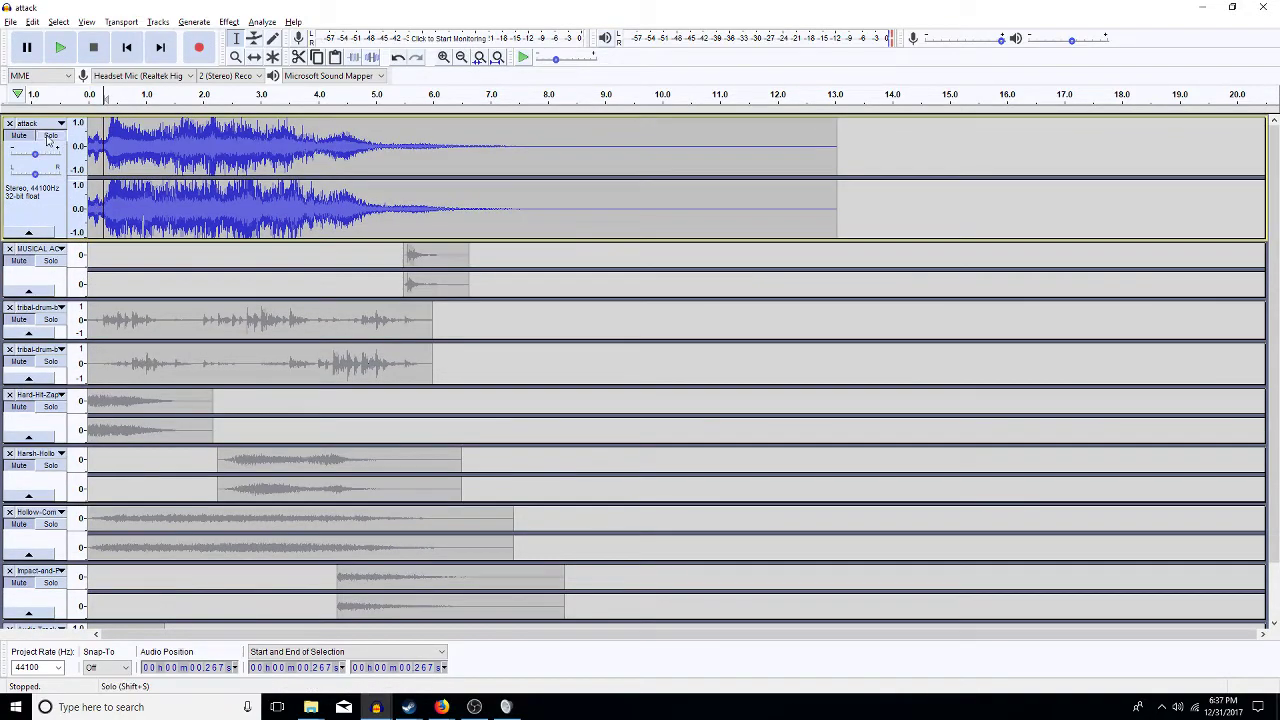
{"action": "left_click", "coordinate": [48, 135]}
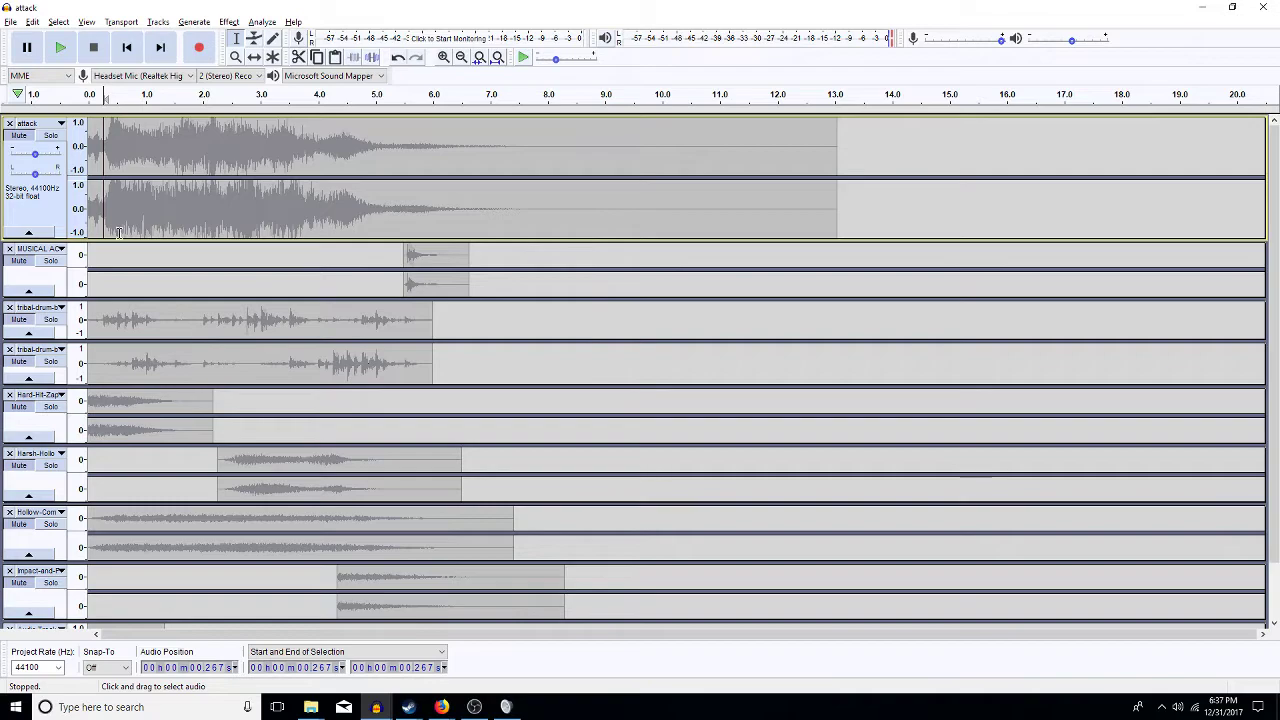
- Solo the Audio Track and play it from the start
{"action": "scroll", "coordinate": [118, 232], "scroll_direction": "down", "scroll_amount": 2}
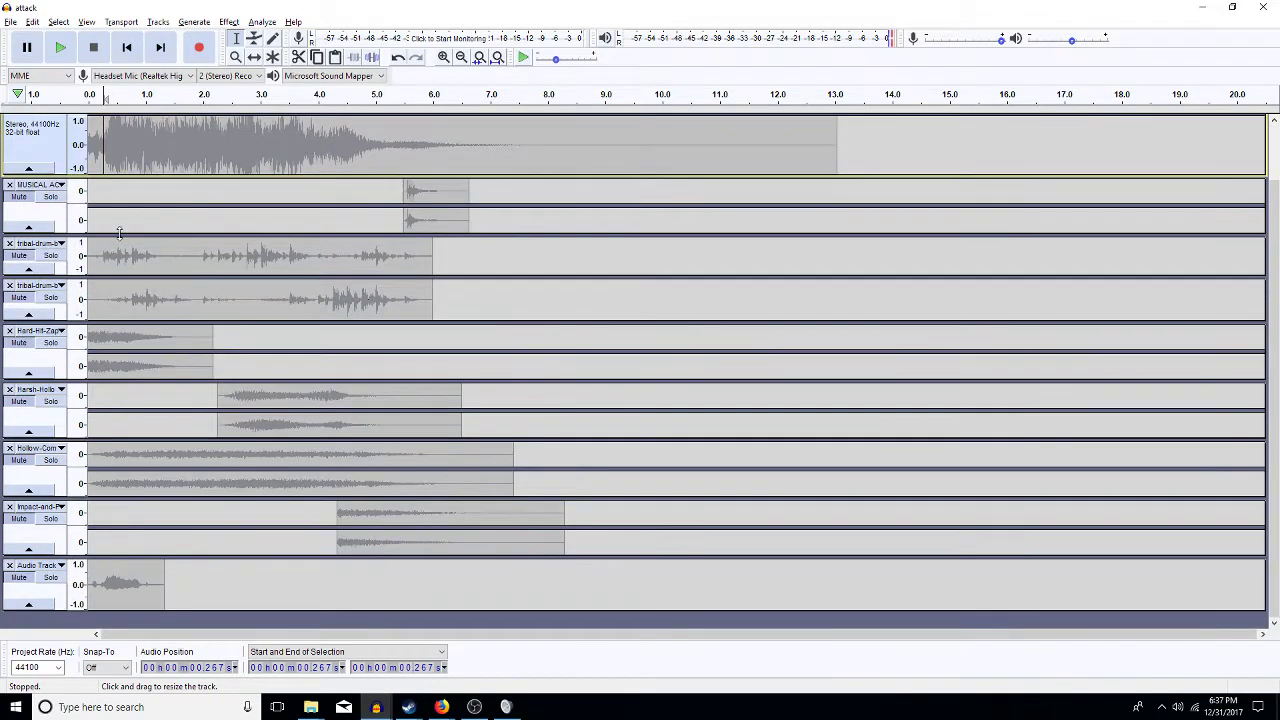
{"action": "left_click", "coordinate": [58, 579]}
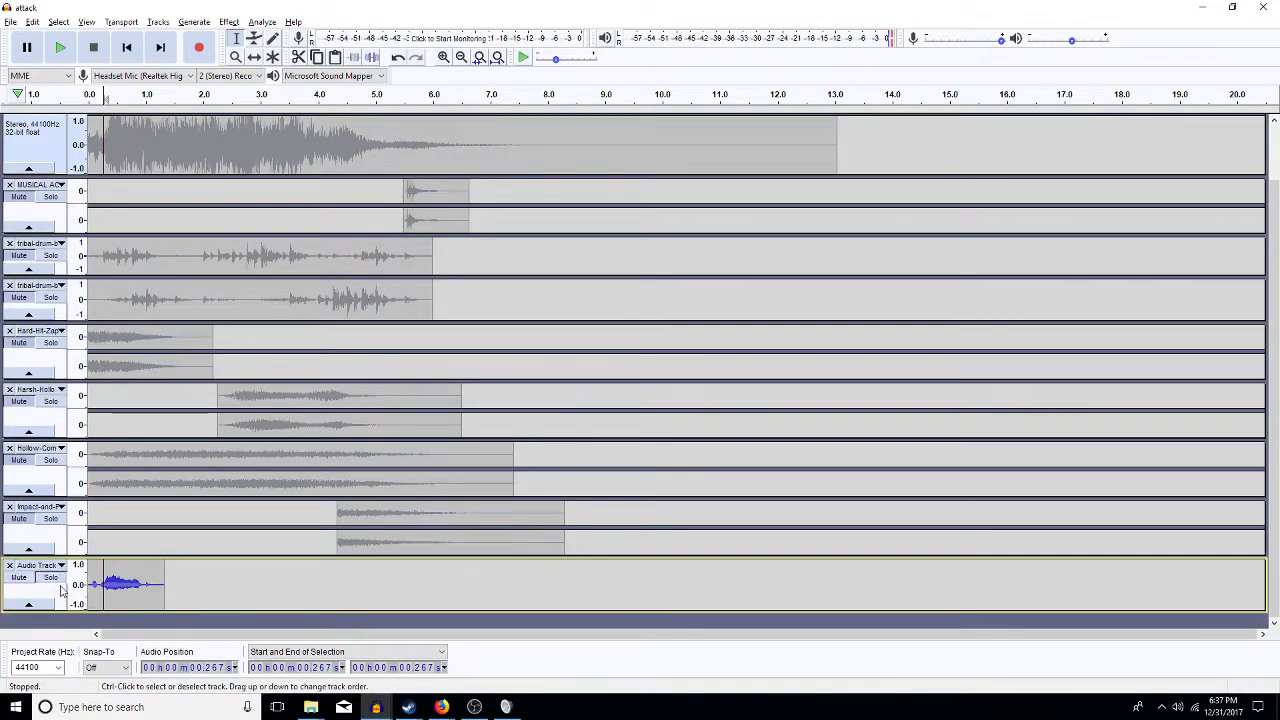
{"action": "key", "text": "Home"}
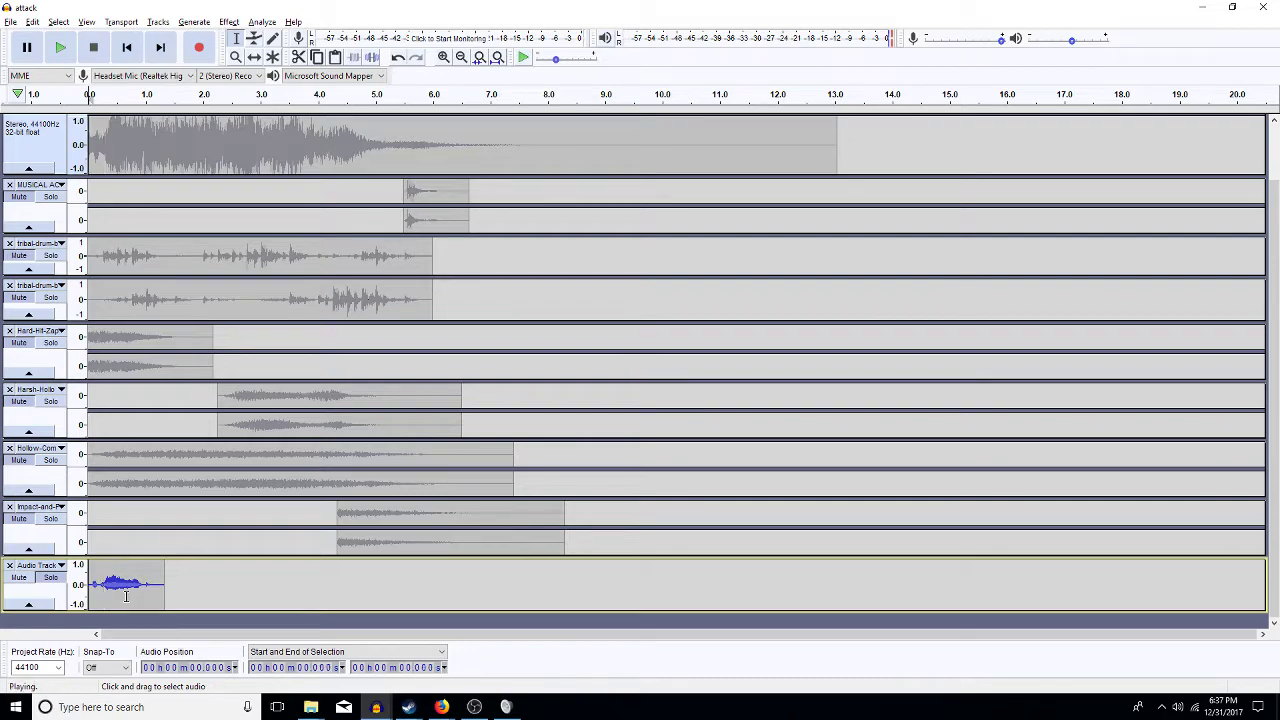
{"action": "key", "text": "space"}
{"action": "key", "text": "space"}
- Make the Audio Track taller and play its clip again
{"action": "left_click_drag", "start_coordinate": [210, 610], "coordinate": [216, 636]}
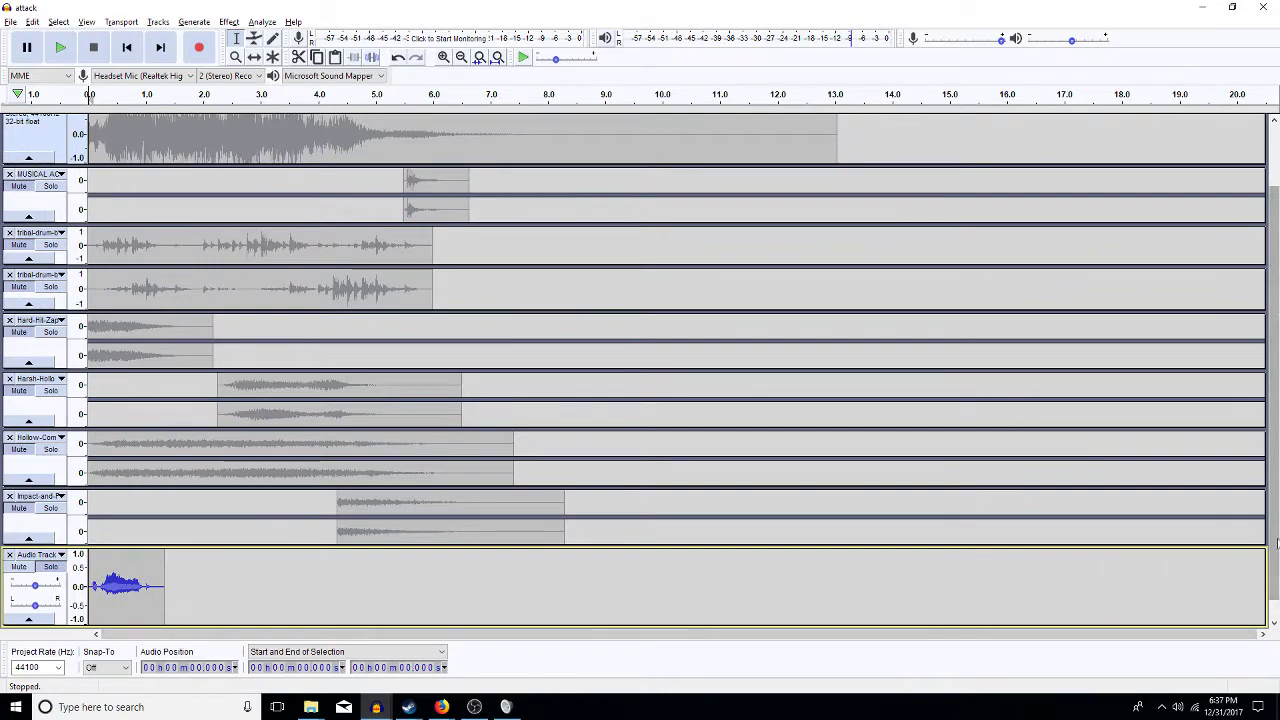
{"action": "left_click", "coordinate": [1273, 624]}
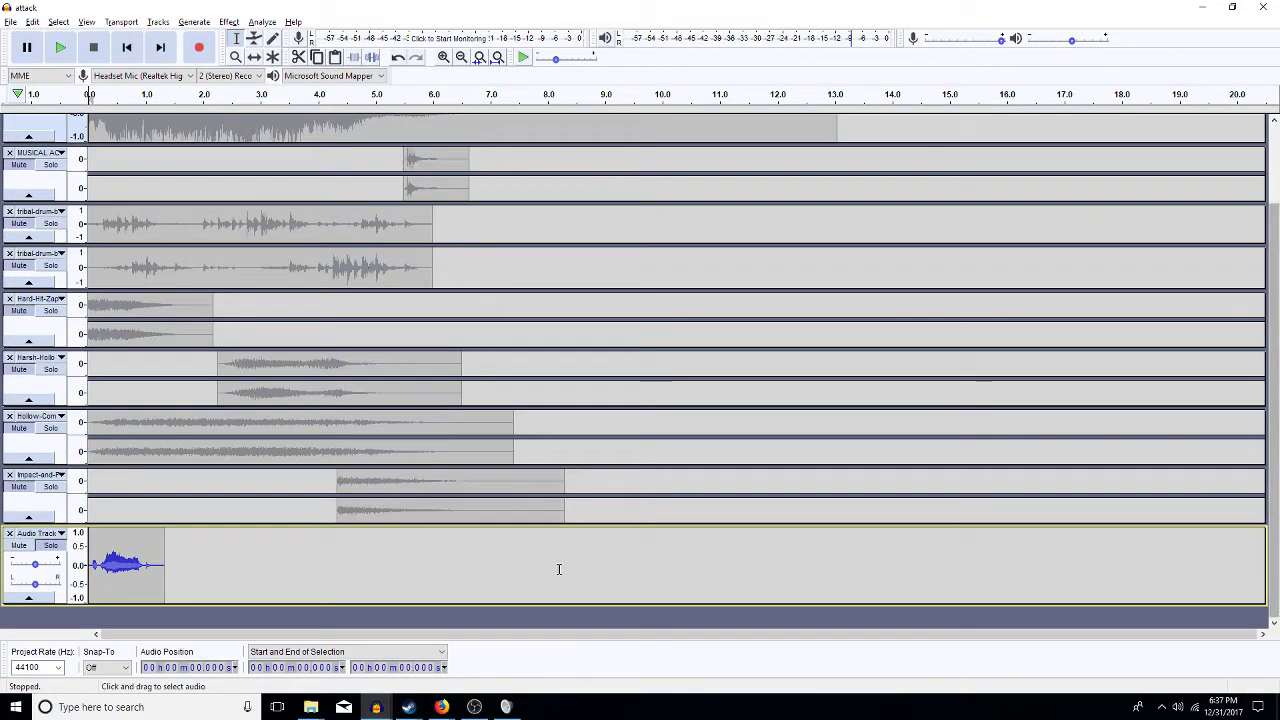
{"action": "key", "text": "space"}
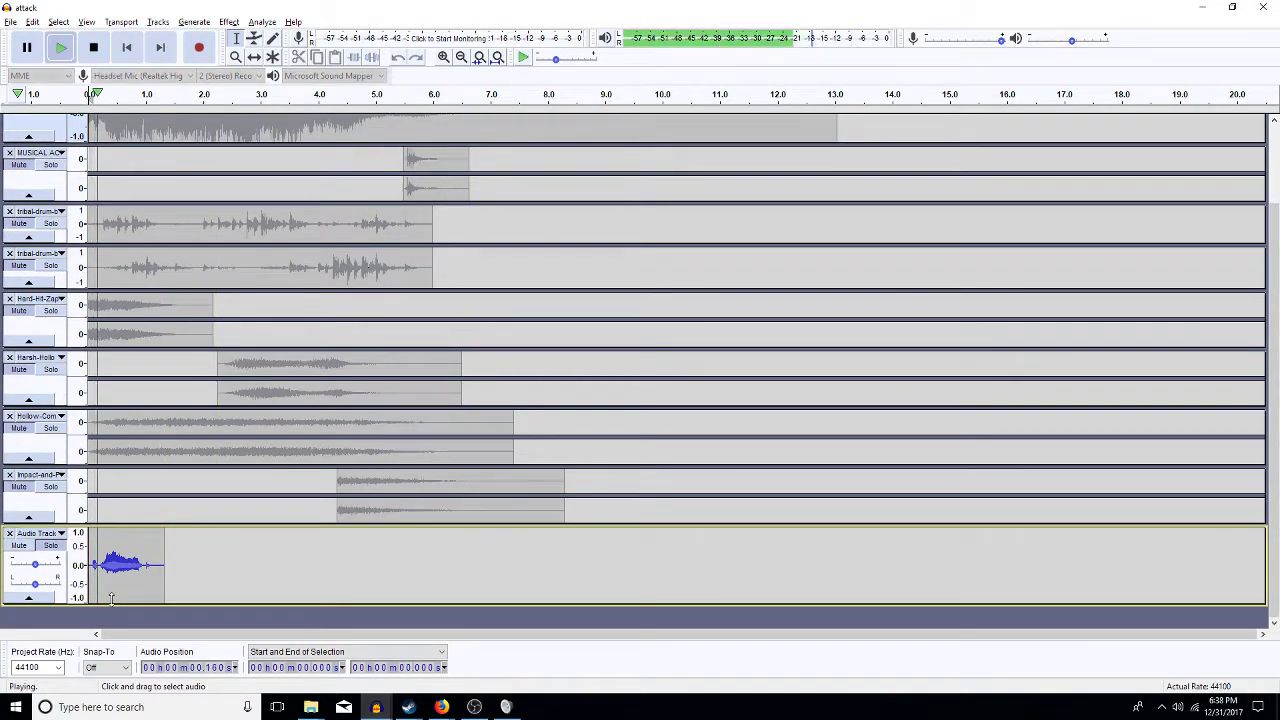
{"action": "key", "text": "space"}
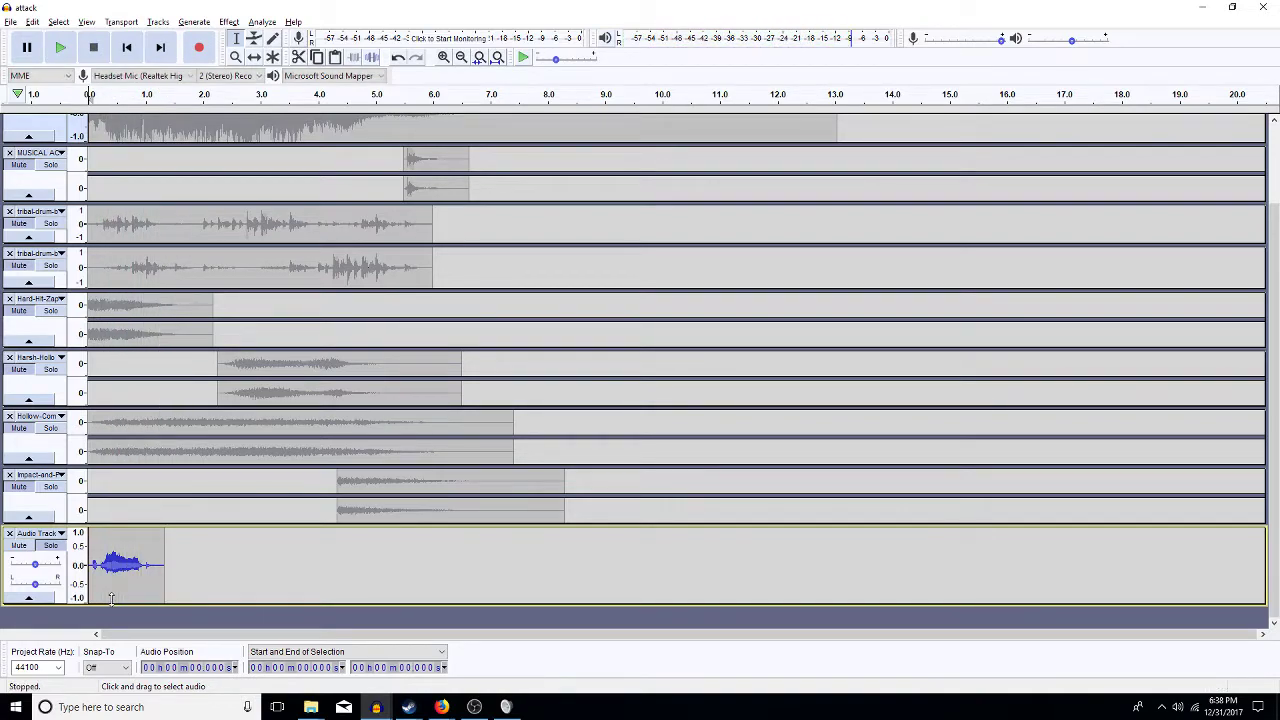
- Amplify the whole Audio Track clip and play it
{"action": "key", "text": "ctrl+r"}
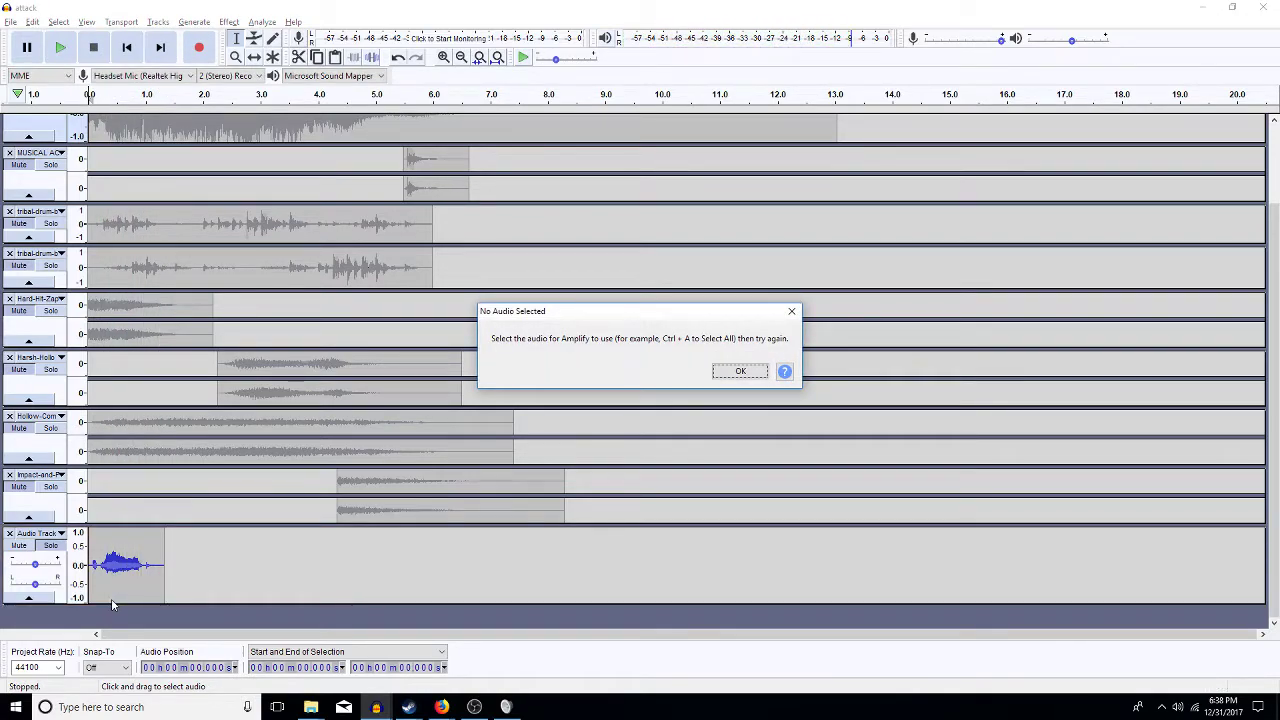
{"action": "left_click", "coordinate": [728, 369]}
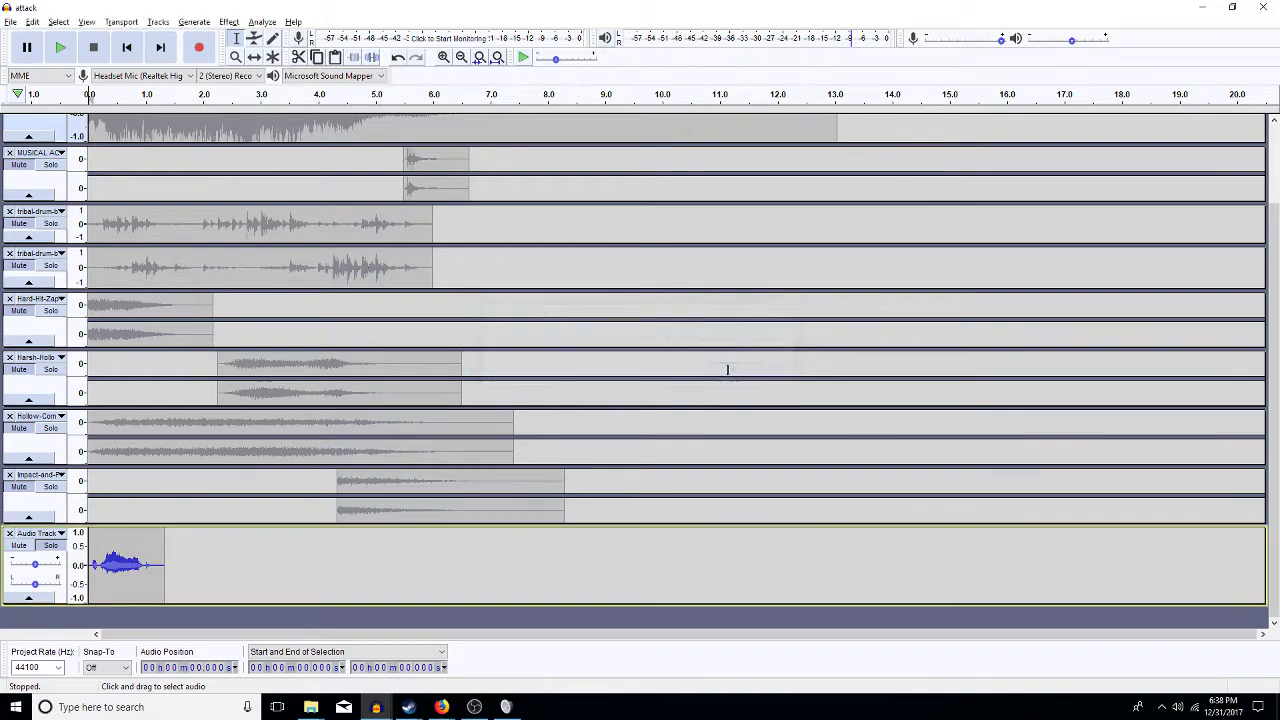
{"action": "double_click", "coordinate": [139, 550]}
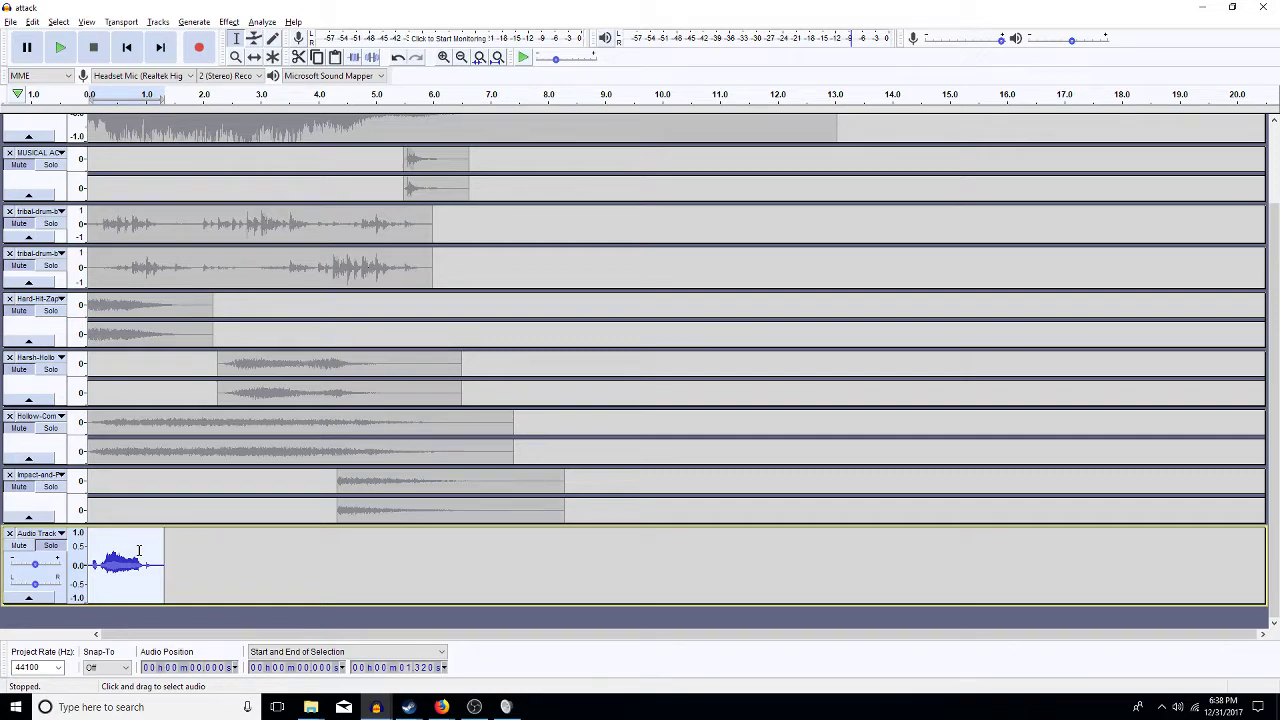
{"action": "key", "text": "alt+c"}
{"action": "key", "text": "a"}
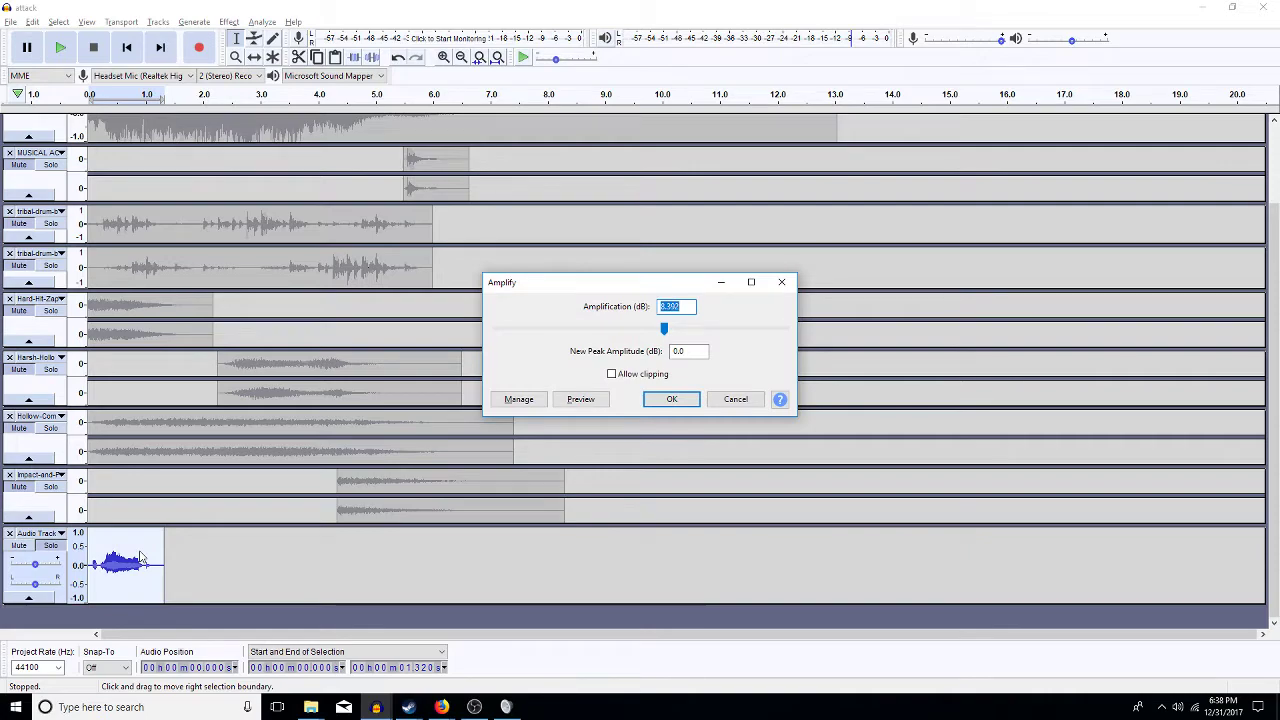
{"action": "type", "text": "0"}
{"action": "key", "text": "Return"}
{"action": "key", "text": "space"}
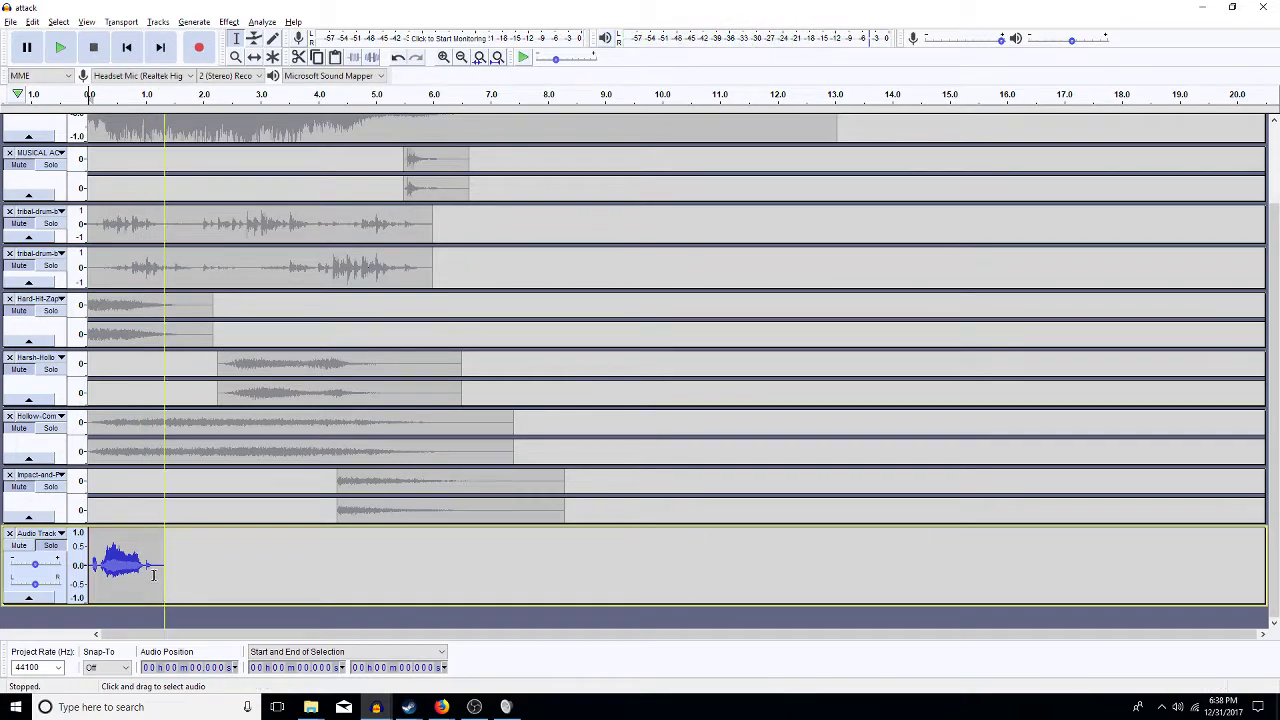
- Duplicate the Audio Track's full clip three times to make four stacked copies
{"action": "double_click", "coordinate": [134, 570]}
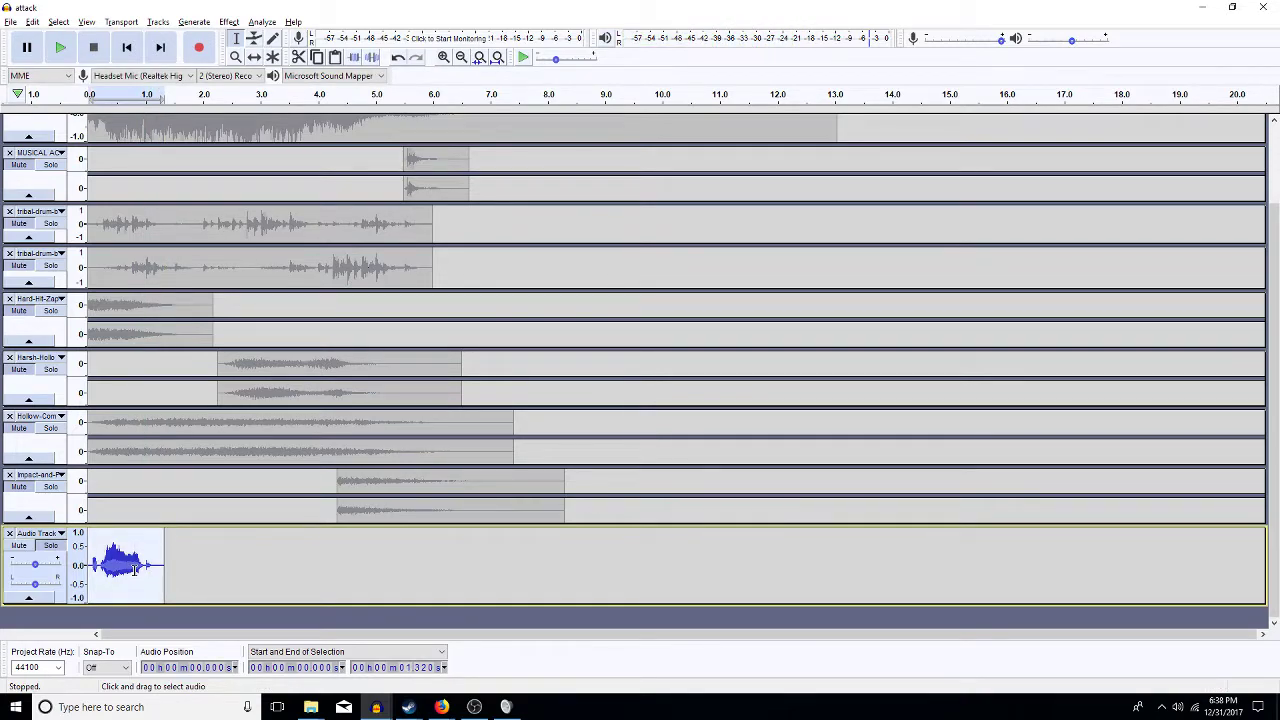
{"action": "key", "text": "ctrl+d"}
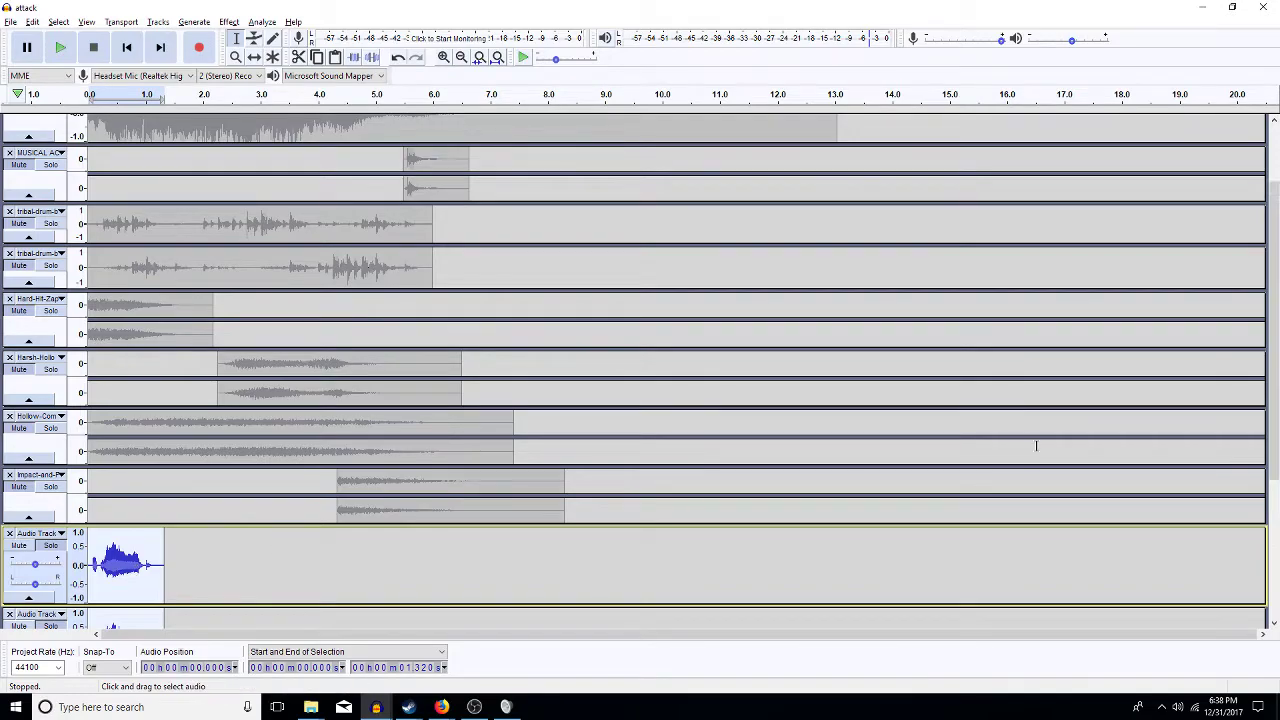
{"action": "left_click", "coordinate": [1273, 623]}
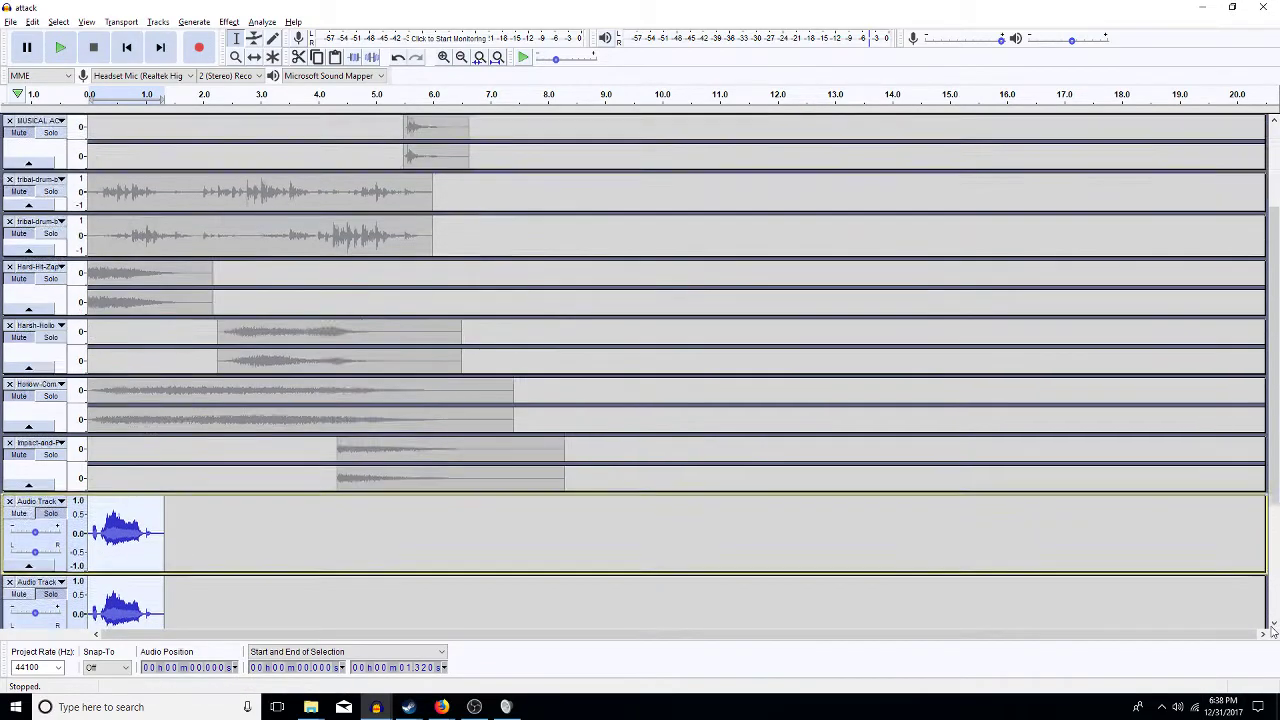
{"action": "left_click", "coordinate": [1273, 624]}
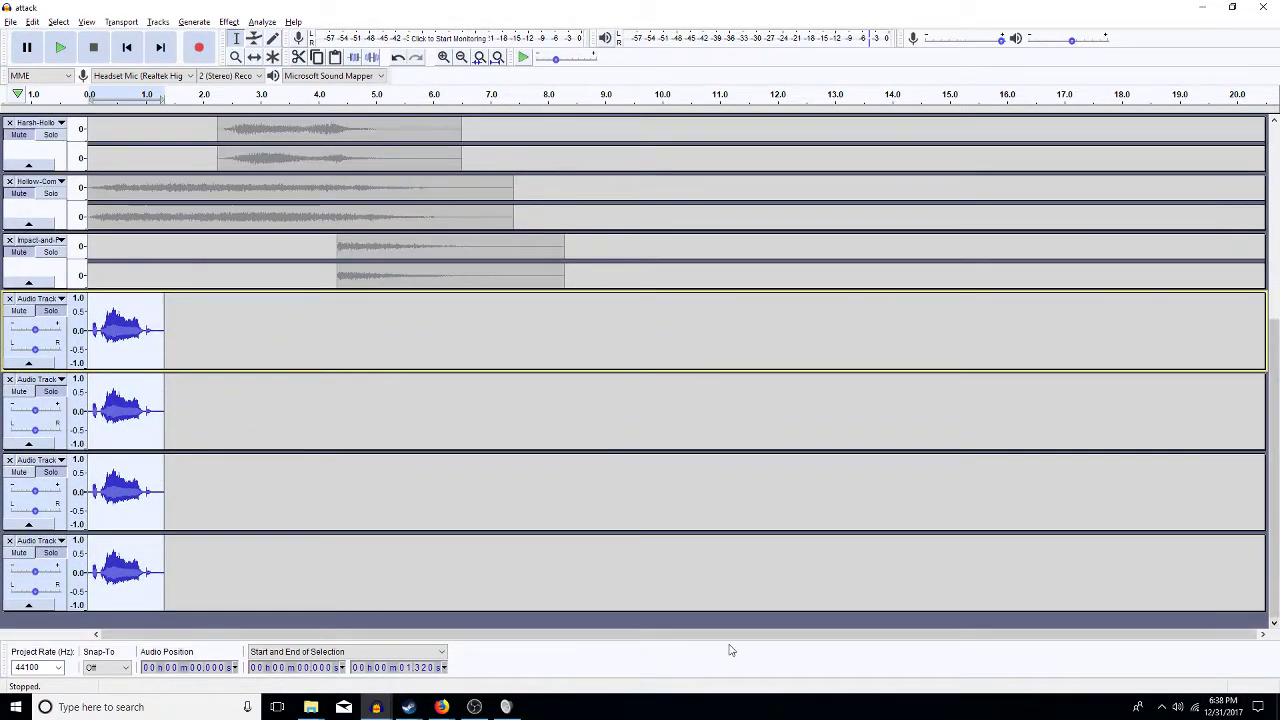
- Try the Reverb effect with room size 75% and reverberance 50% on all four Audio Track clips
{"action": "left_click", "coordinate": [342, 422]}
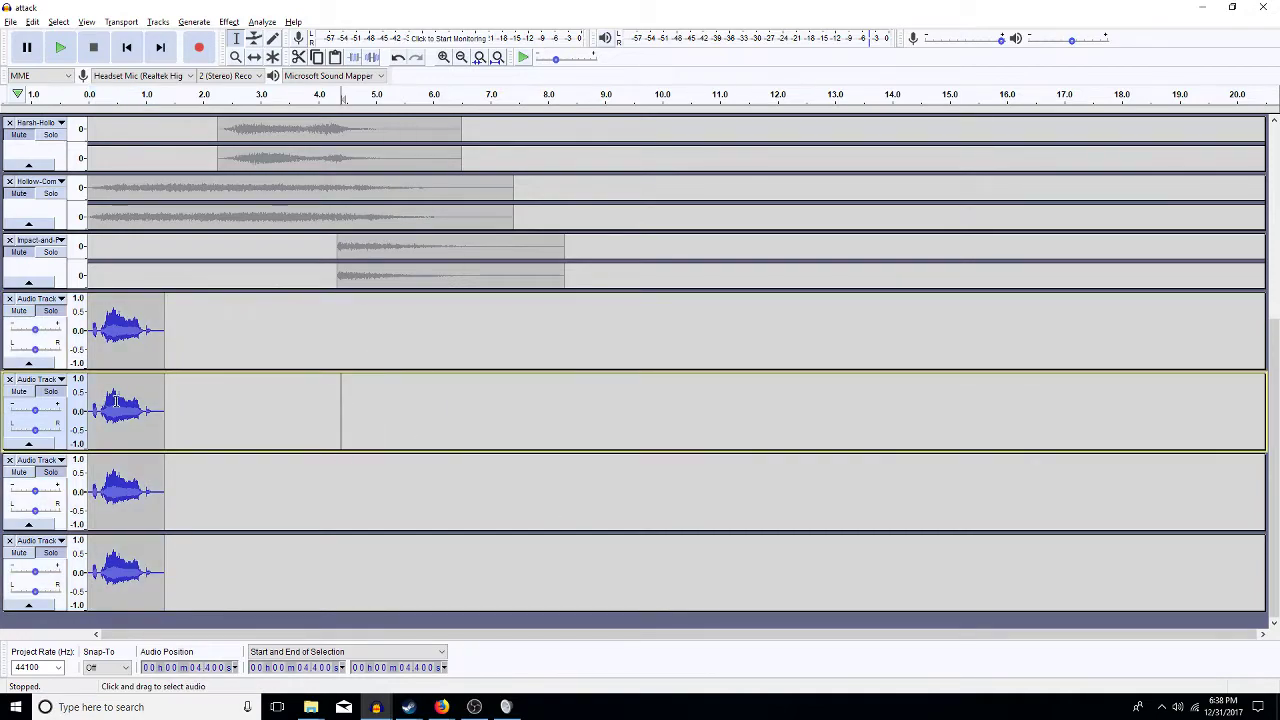
{"action": "double_click", "coordinate": [147, 325]}
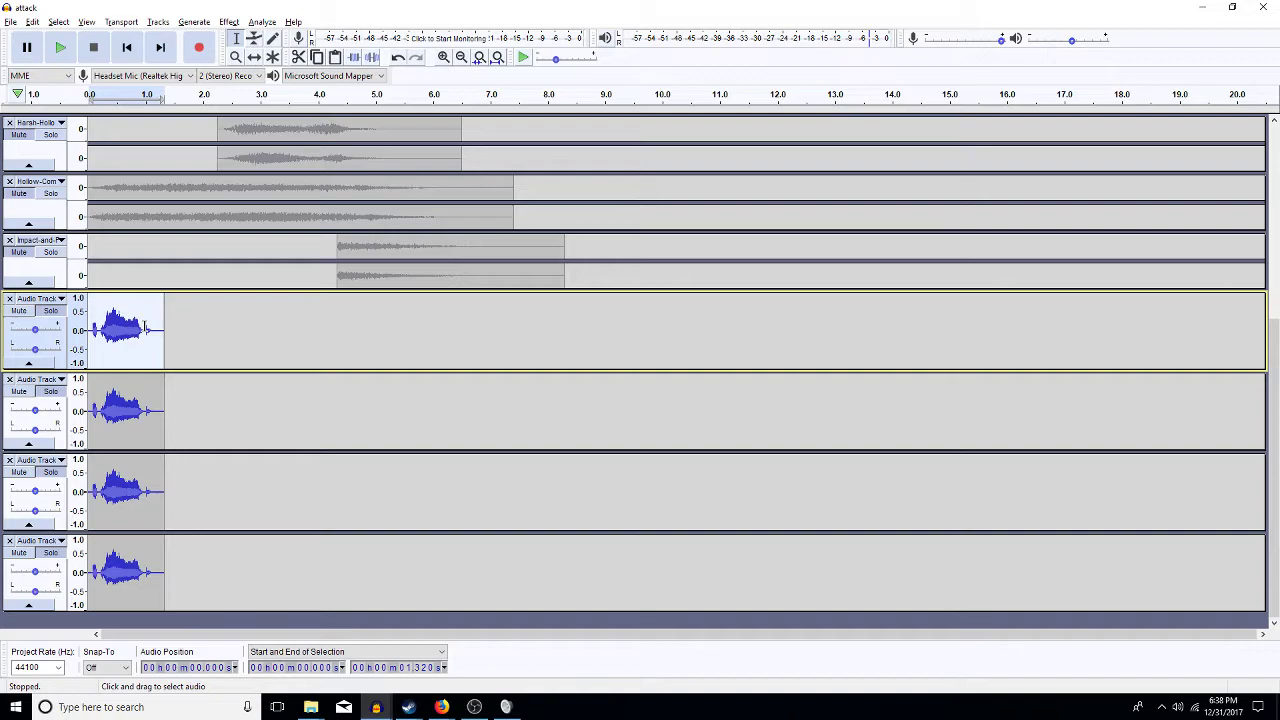
{"action": "key", "text": "Down"}
{"action": "key", "text": "Down"}
{"action": "key", "text": "Down"}
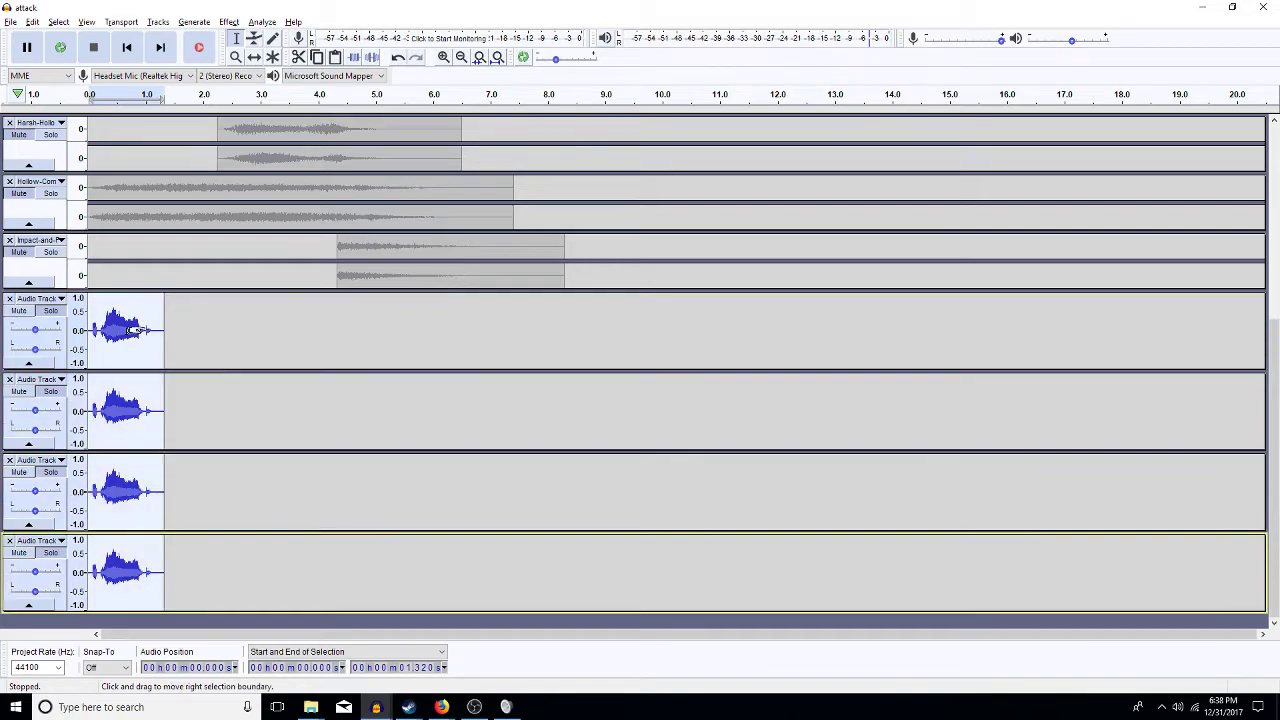
{"action": "left_click", "coordinate": [229, 22]}
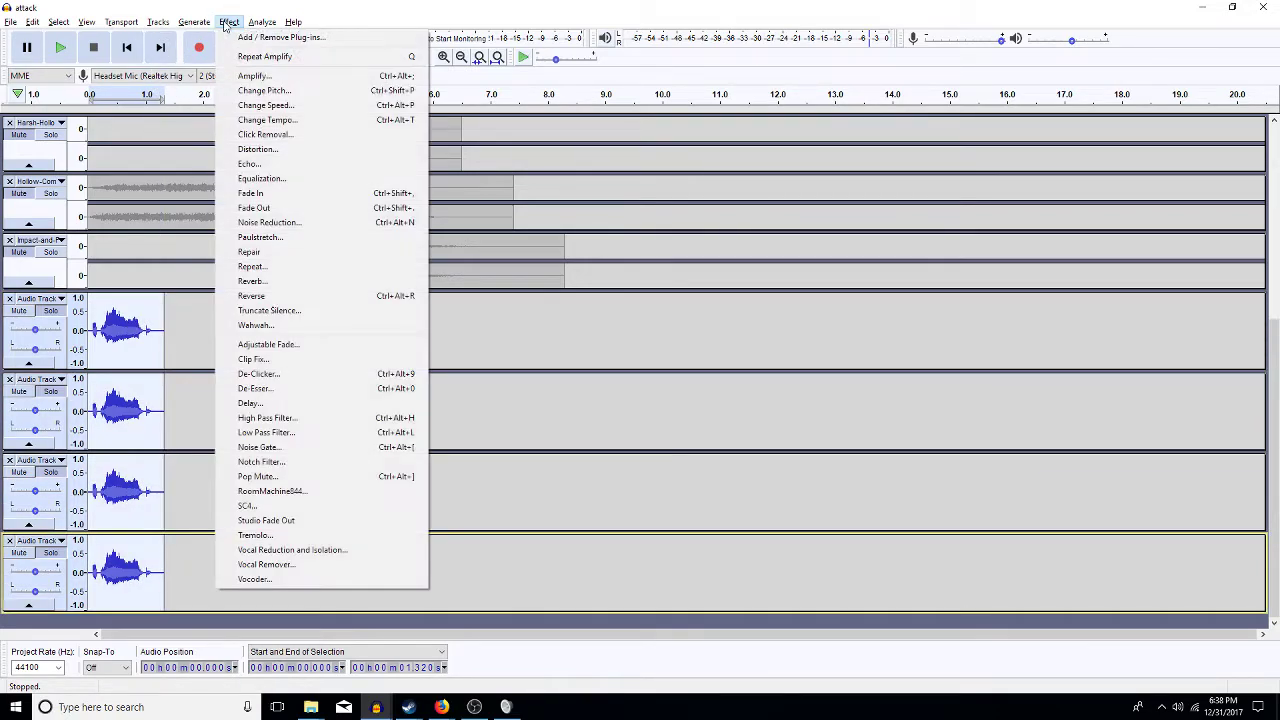
{"action": "left_click", "coordinate": [264, 281]}
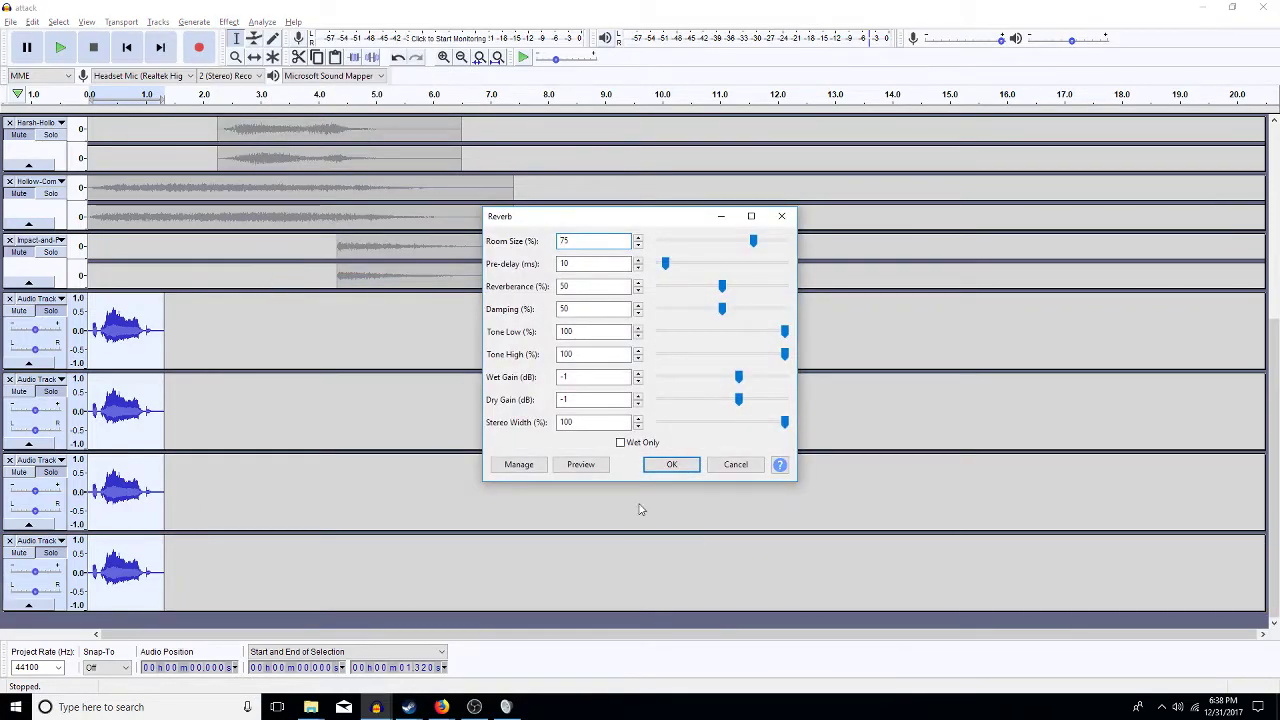
{"action": "left_click", "coordinate": [671, 465]}
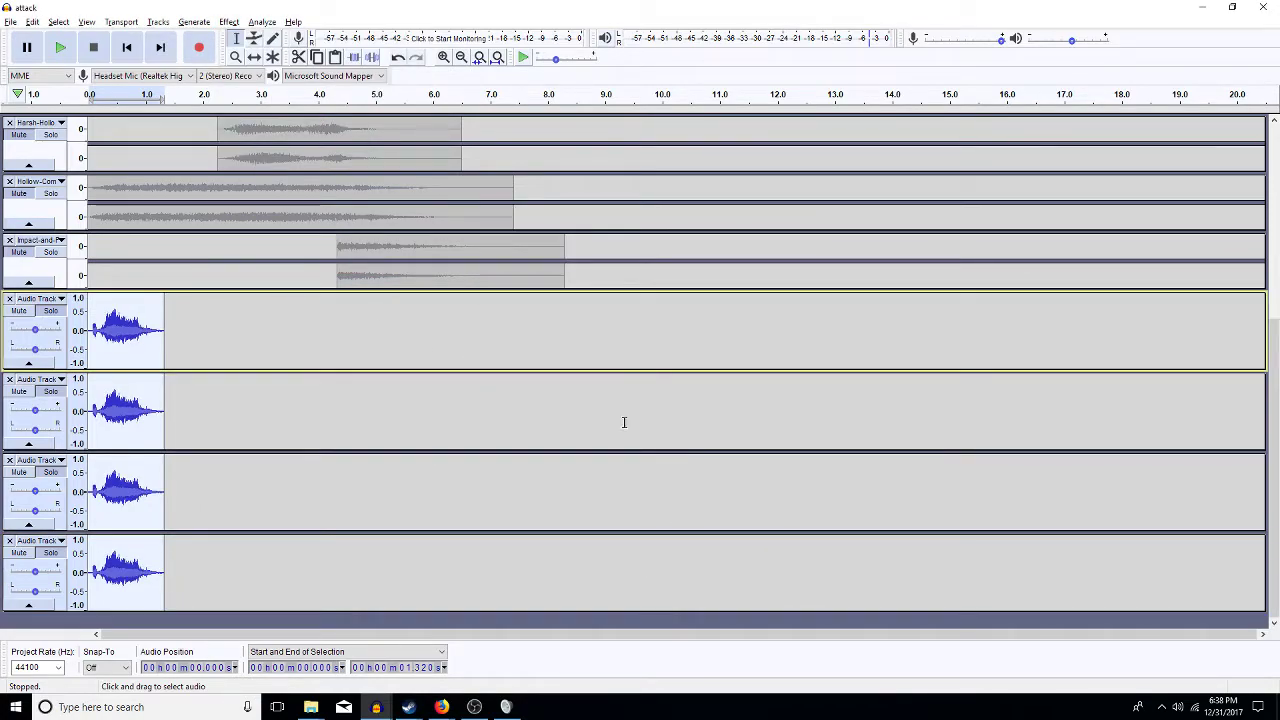
{"action": "left_click", "coordinate": [186, 378]}
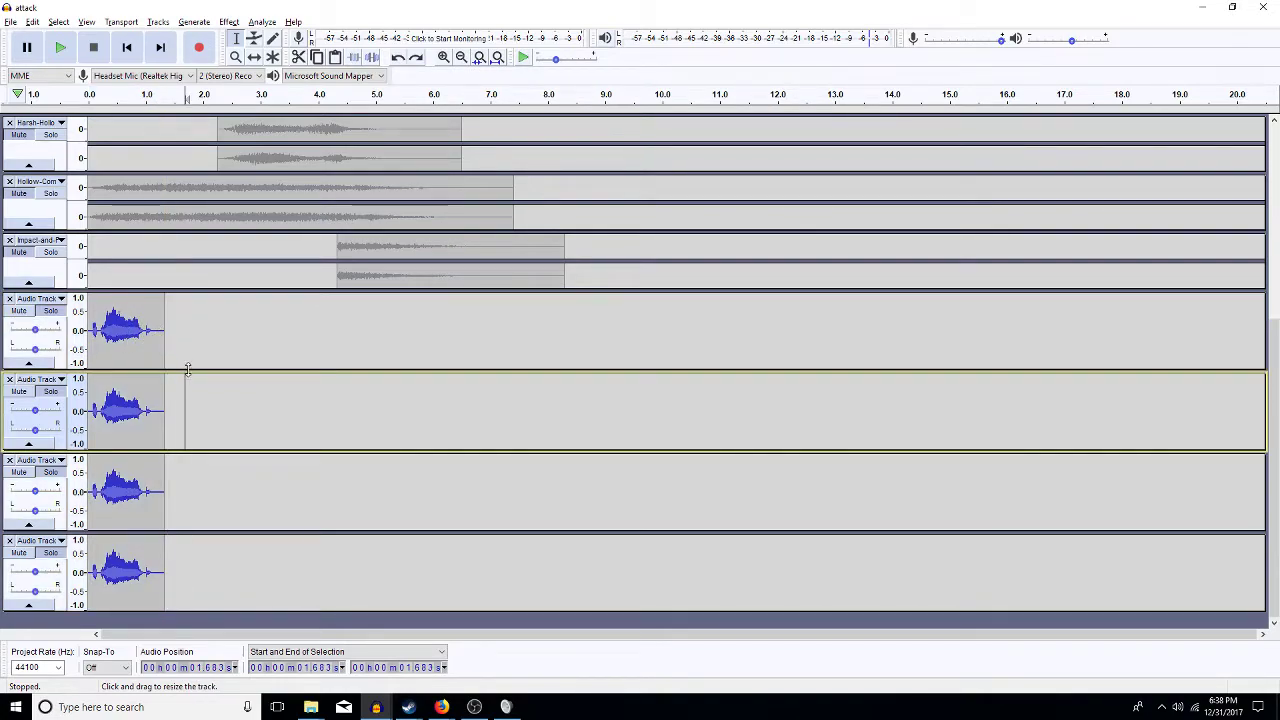
{"action": "left_click_drag", "start_coordinate": [187, 370], "coordinate": [187, 372]}
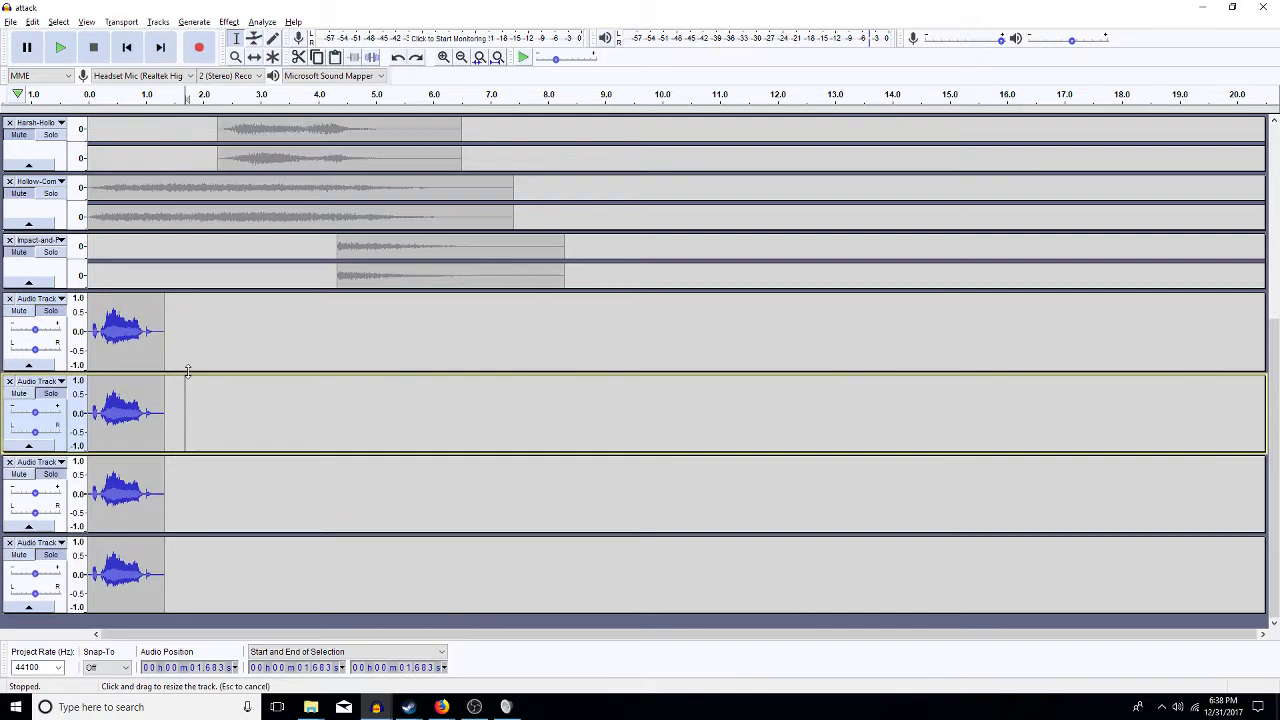
{"action": "left_click", "coordinate": [155, 349]}
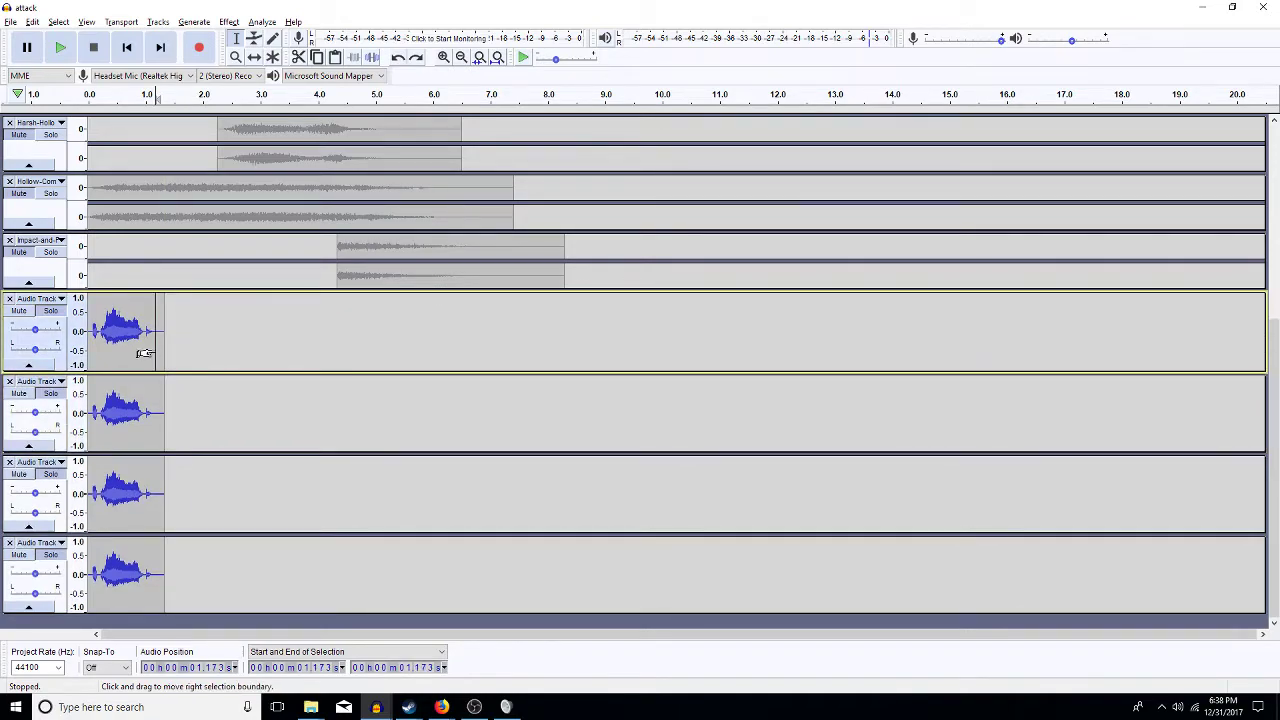
{"action": "key", "text": "shift+Down"}
{"action": "key", "text": "shift+Down"}
{"action": "key", "text": "shift+Down"}
{"action": "left_click", "coordinate": [164, 351], "text": "shift"}
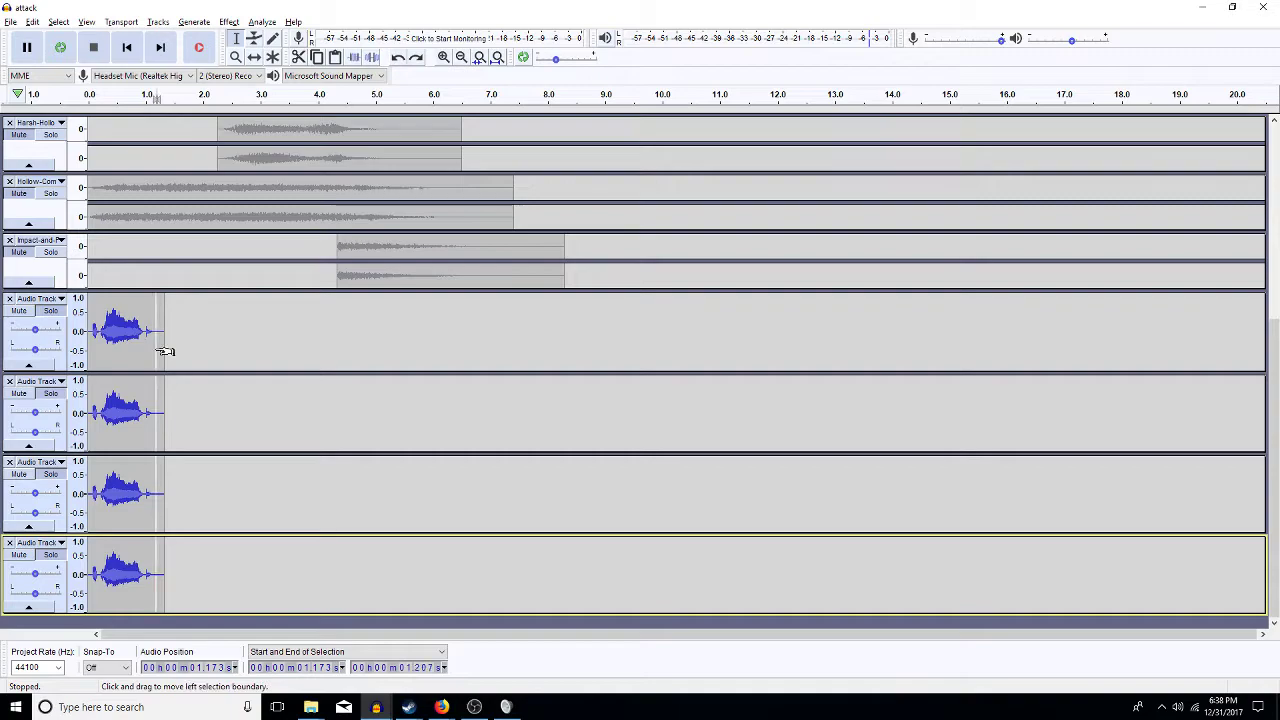
{"action": "key", "text": "shift+Right"}
{"action": "key", "text": "shift+Right"}
{"action": "key", "text": "shift+Right"}
{"action": "key", "text": "shift+Right"}
{"action": "key", "text": "shift+Right"}
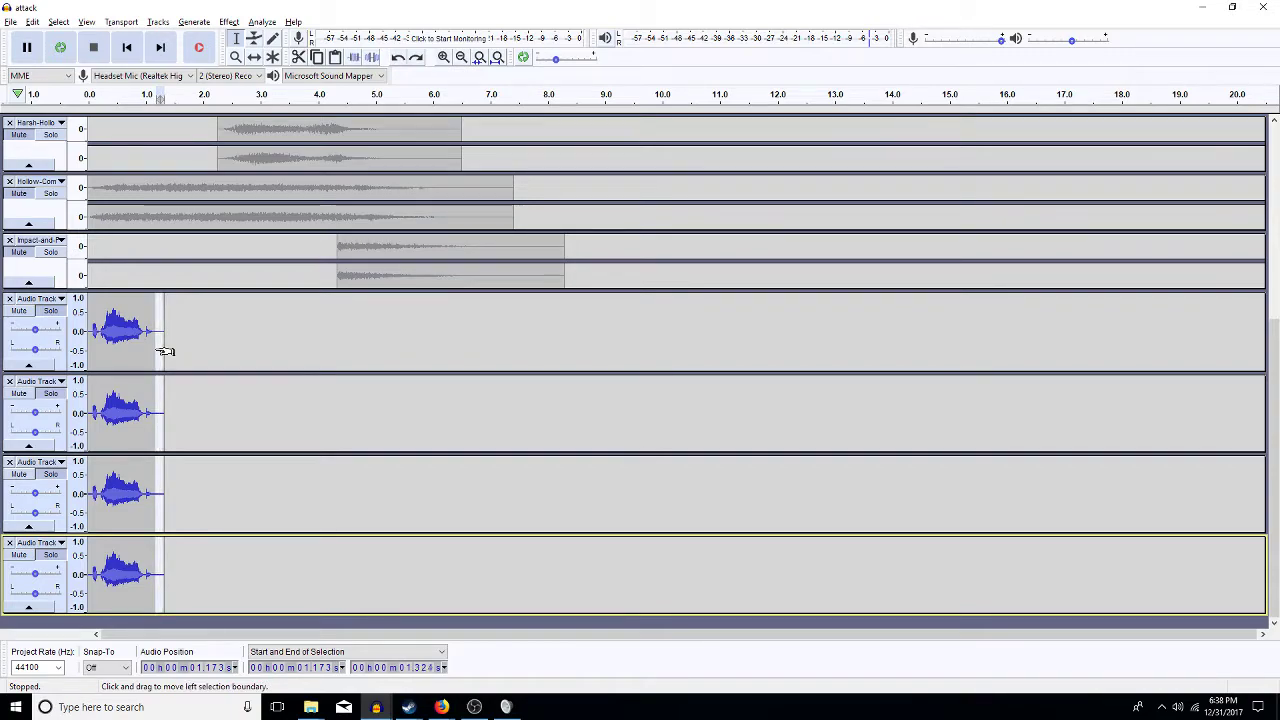
{"action": "key", "text": "shift+Right"}
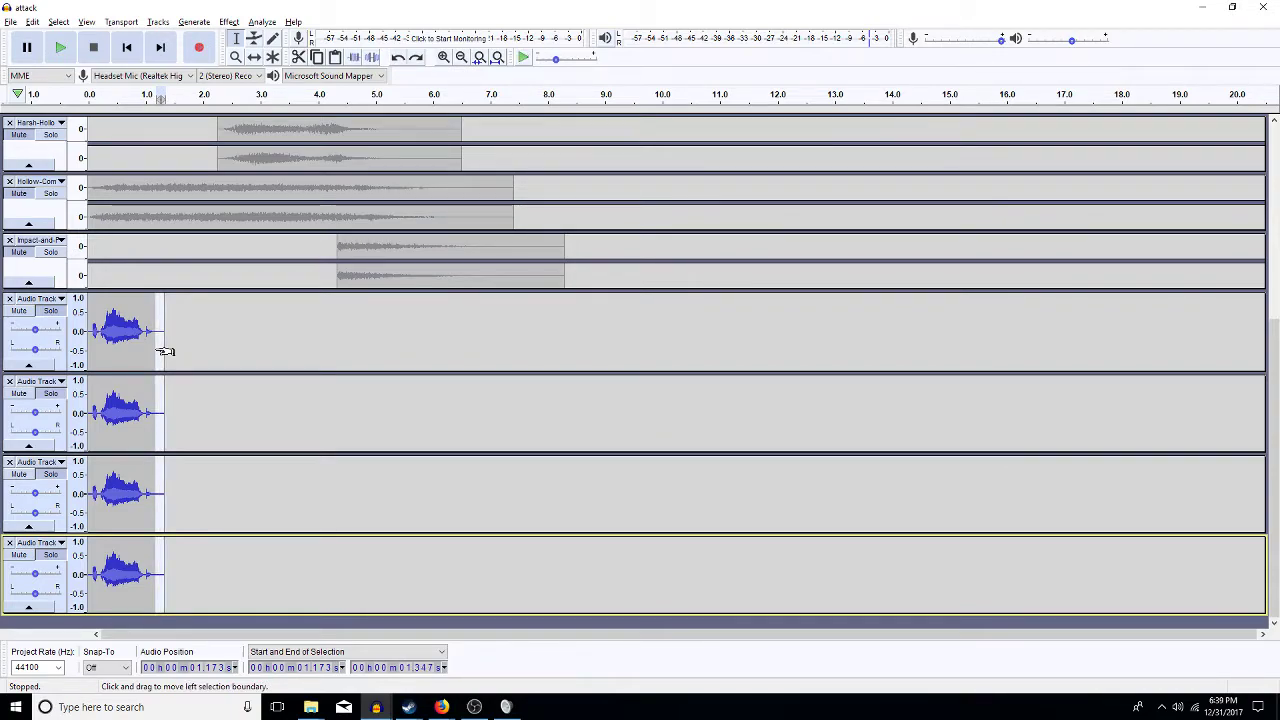
{"action": "key", "text": "shift+Left"}
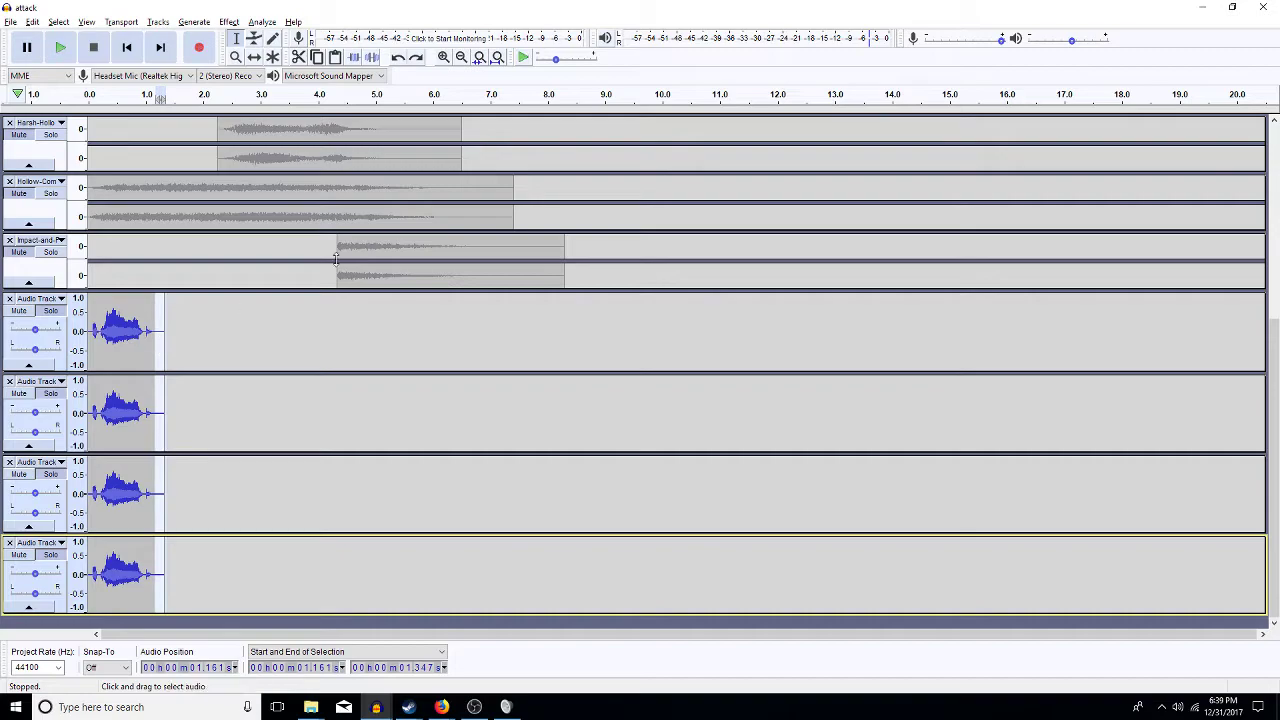
- Select the quiet tail from about 1.164 to 1.320 seconds across all four Audio Tracks and play it
{"action": "left_click", "coordinate": [443, 57]}
{"action": "left_click", "coordinate": [443, 57]}
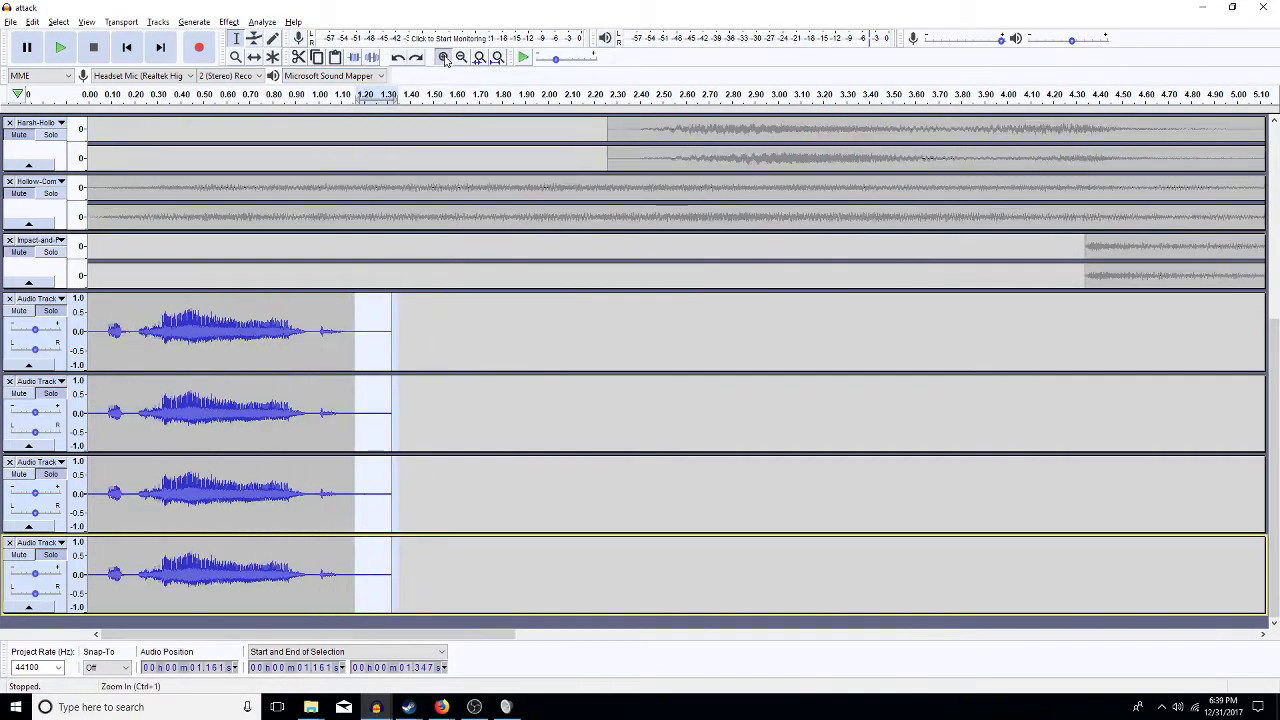
{"action": "left_click", "coordinate": [443, 57]}
{"action": "left_click", "coordinate": [608, 330]}
{"action": "left_click_drag", "start_coordinate": [697, 338], "coordinate": [630, 587]}
{"action": "left_click", "coordinate": [749, 505]}
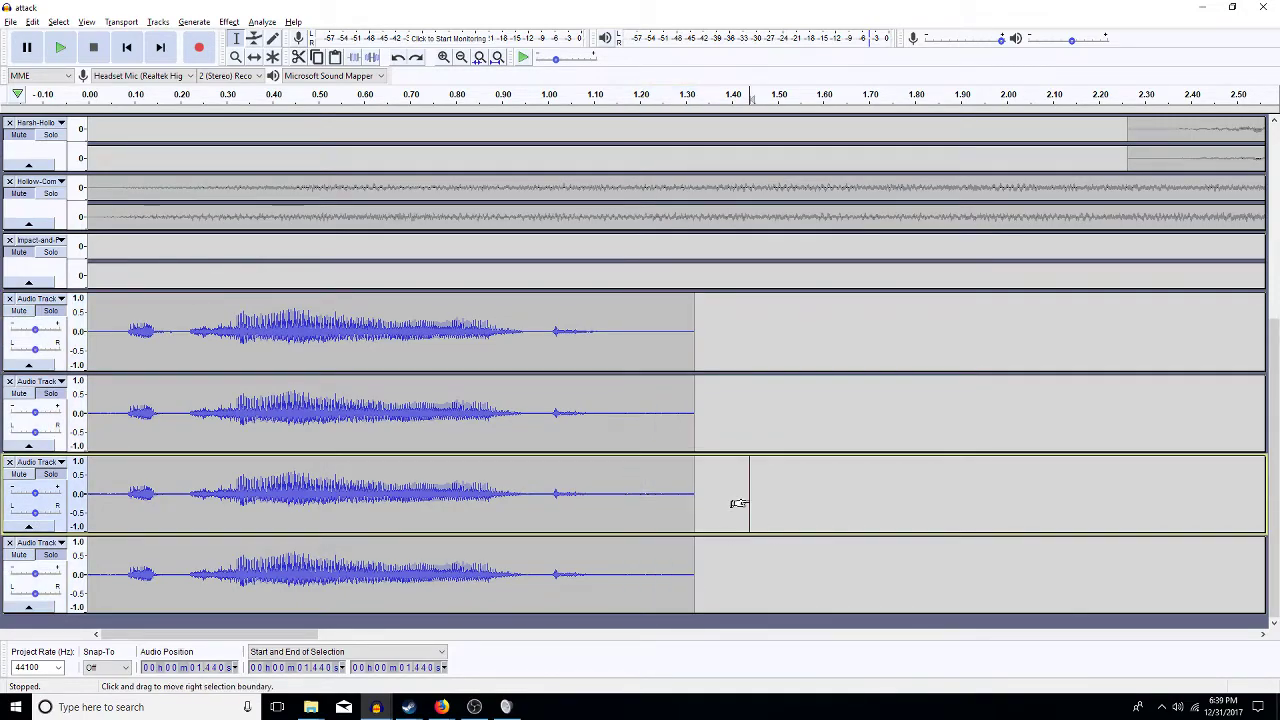
{"action": "left_click_drag", "start_coordinate": [692, 334], "coordinate": [624, 583]}
{"action": "key", "text": "space"}
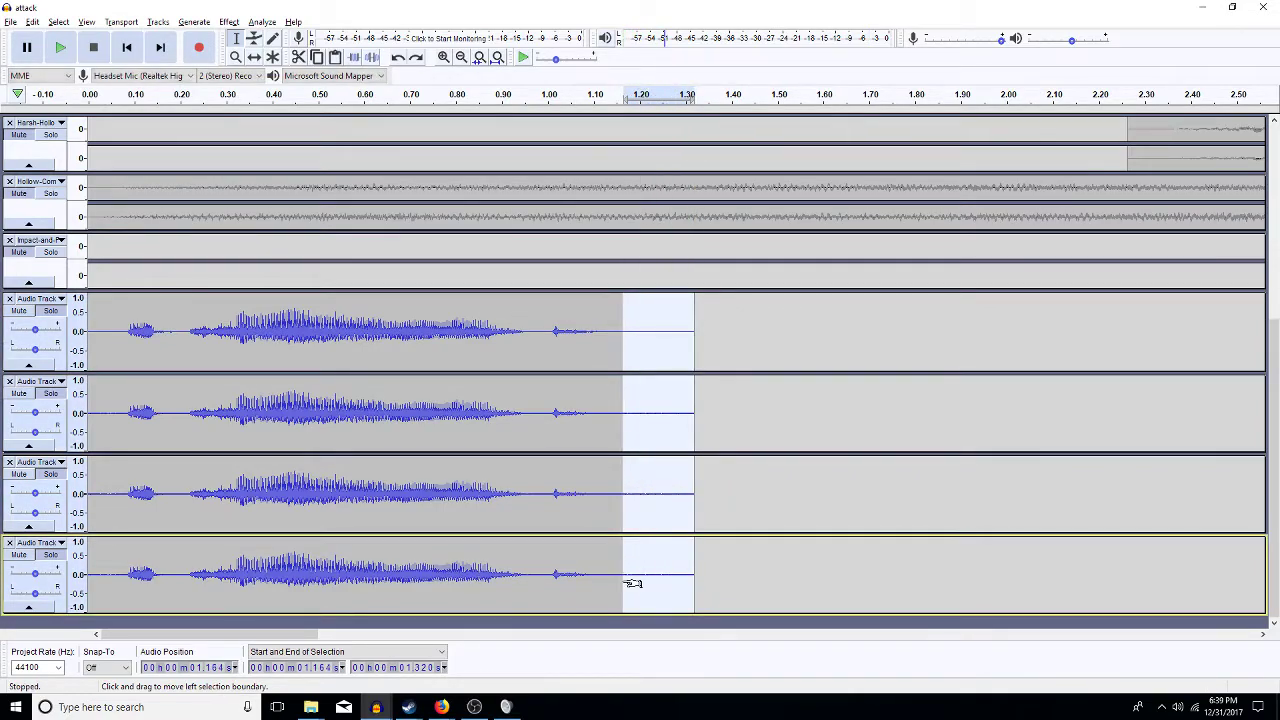
- Copy the selected quiet tail and paste it twice at 1.164 seconds in all four Audio Tracks
{"action": "left_click", "coordinate": [622, 584]}
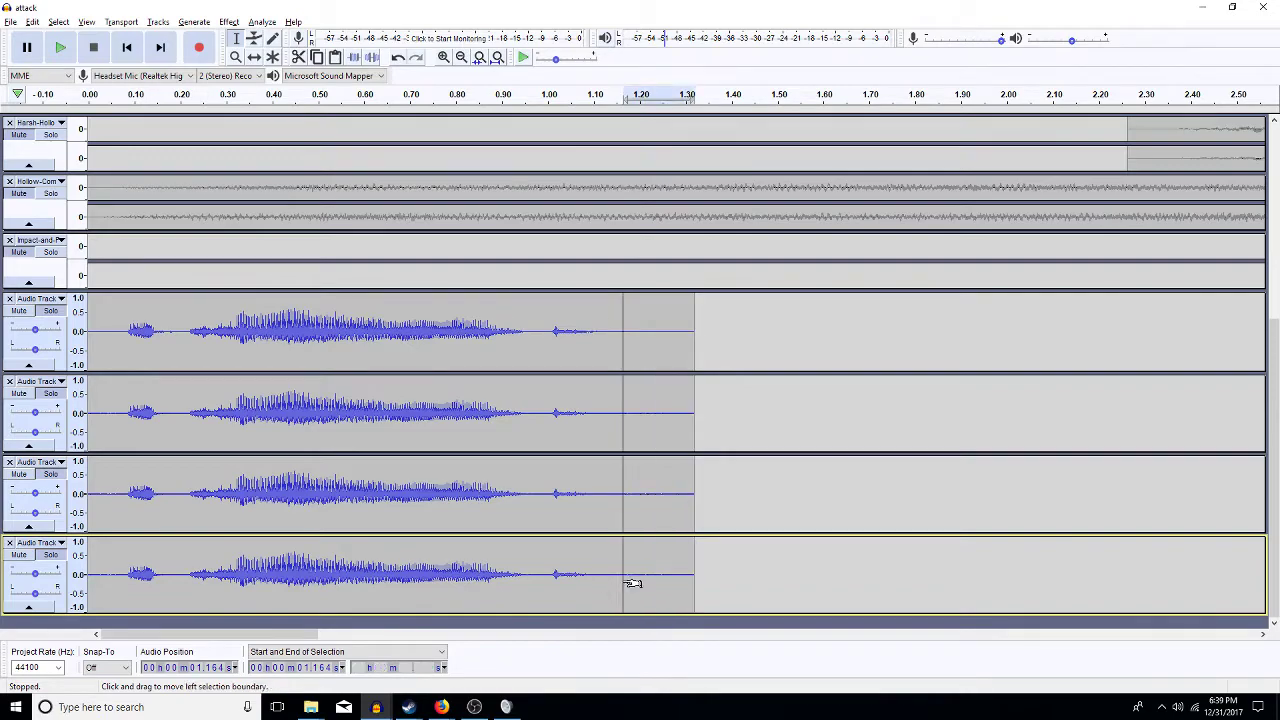
{"action": "key", "text": "ctrl+z"}
{"action": "left_click", "coordinate": [623, 584]}
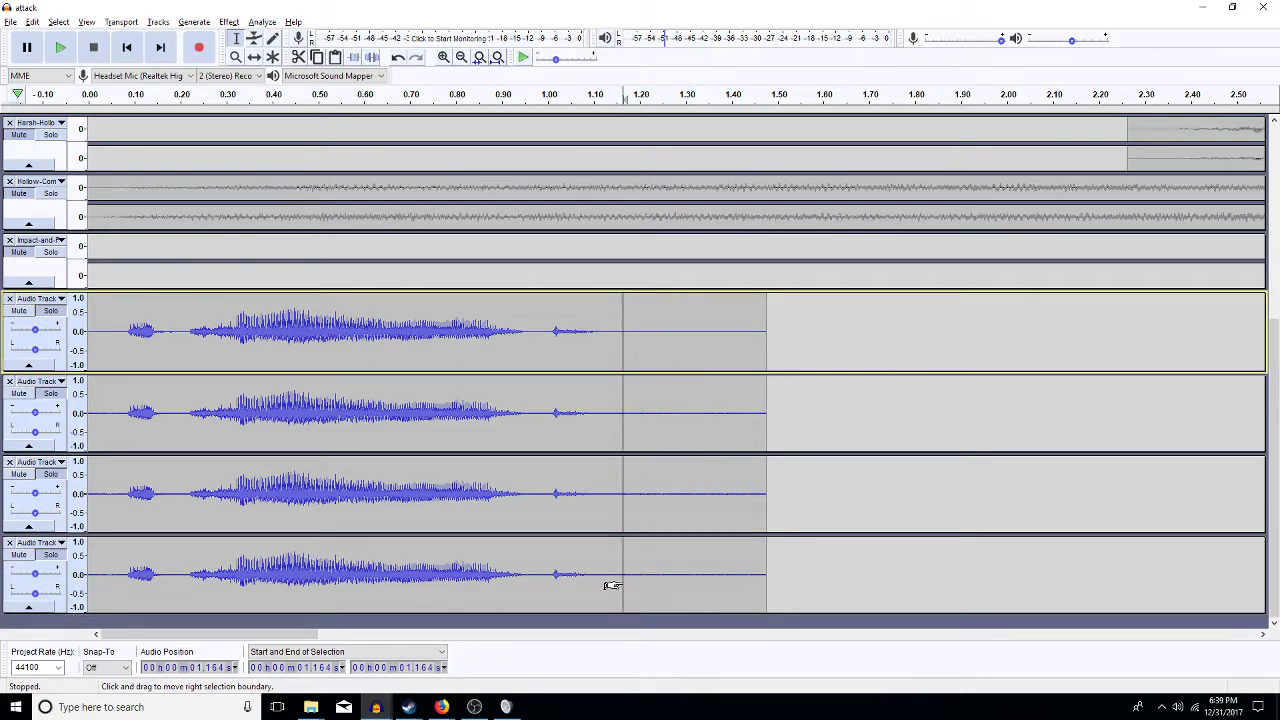
{"action": "key", "text": "ctrl+v"}
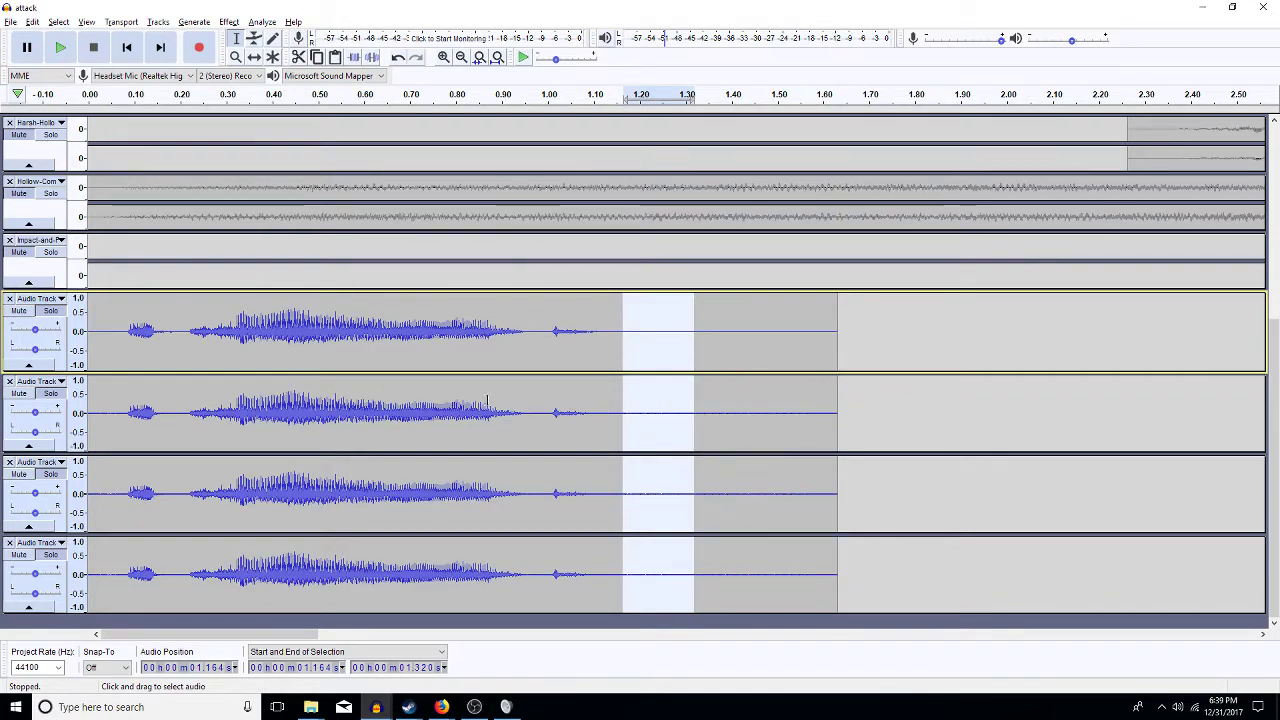
- Play the extended Audio Track clips from about 0.07 seconds
{"action": "left_click", "coordinate": [120, 333]}
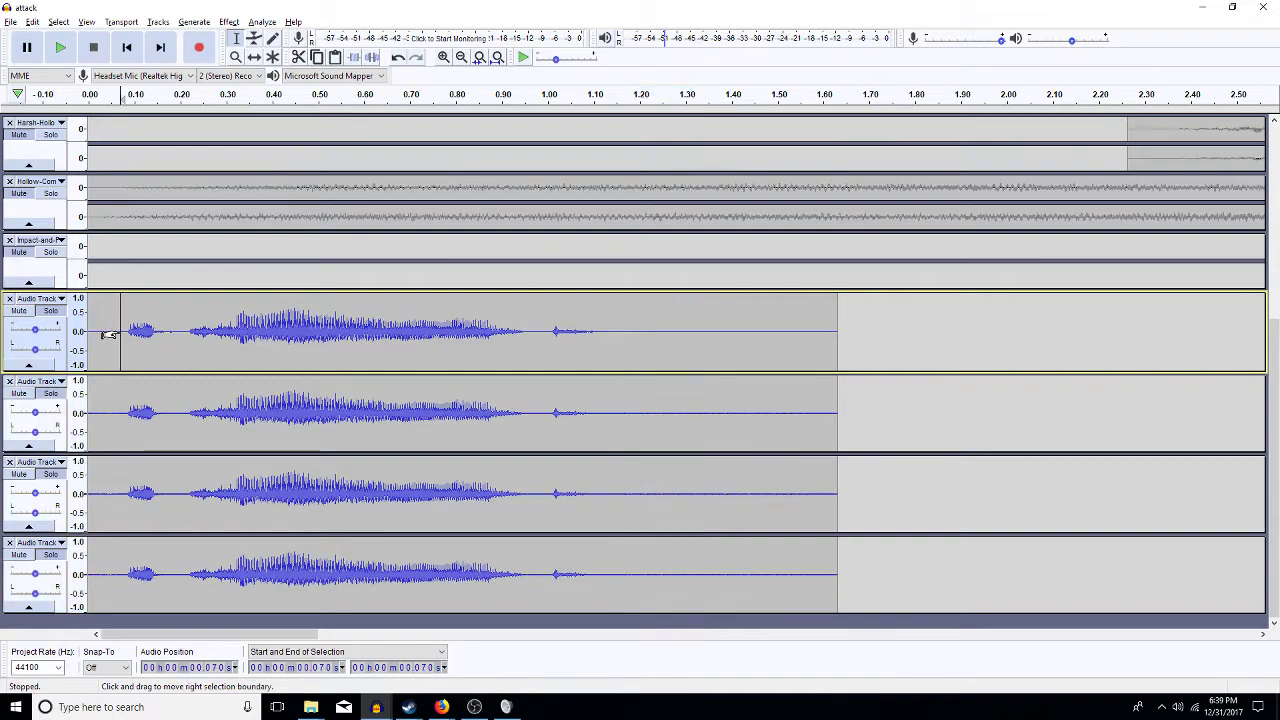
{"action": "key", "text": "space"}
{"action": "key", "text": "space"}
- Apply Reverb with room size 75% and reverberance 50% to all four extended Audio Track clips, and play them
{"action": "double_click", "coordinate": [330, 349]}
{"action": "key", "text": "shift+Down"}
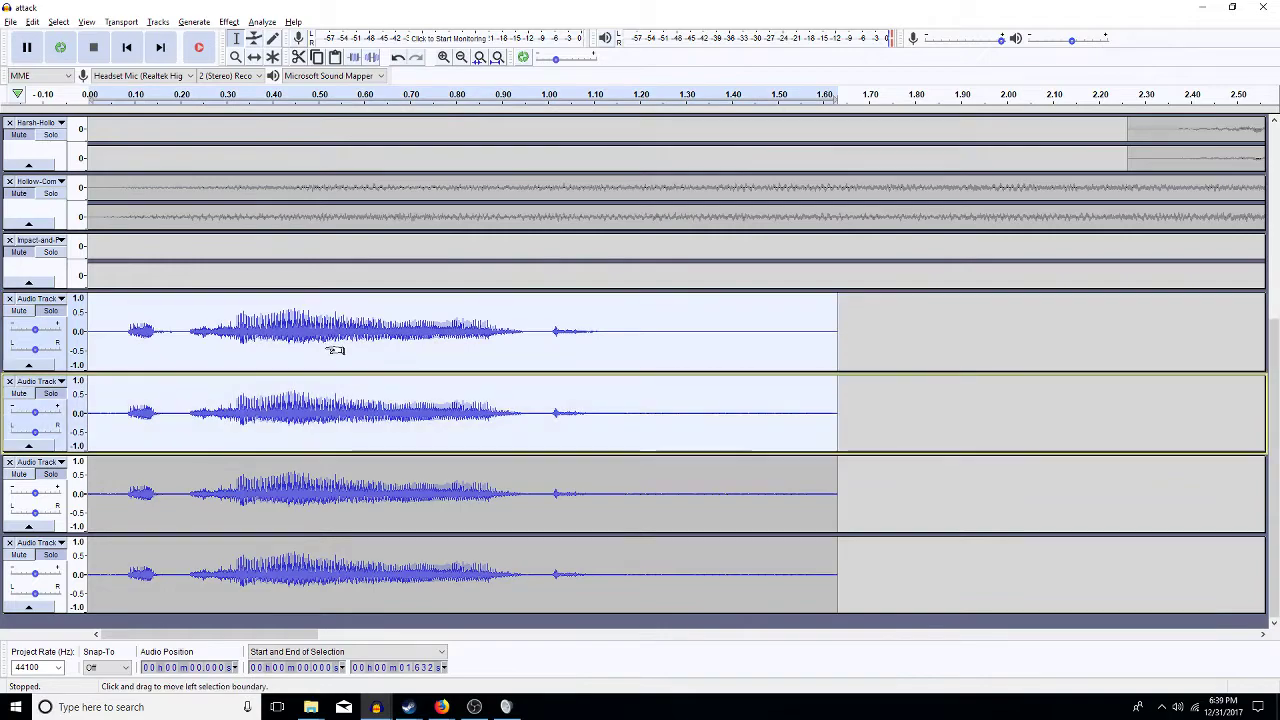
{"action": "key", "text": "shift+Down"}
{"action": "key", "text": "shift+Down"}
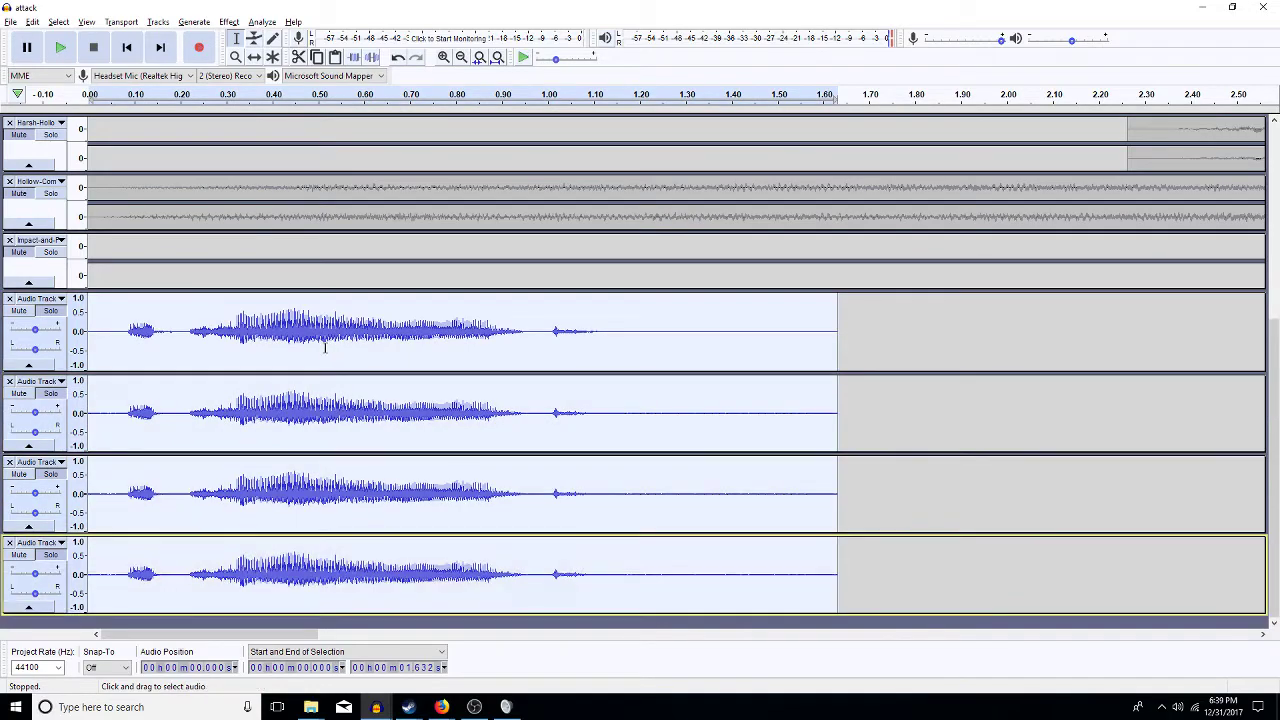
{"action": "left_click", "coordinate": [236, 24]}
{"action": "left_click", "coordinate": [261, 283]}
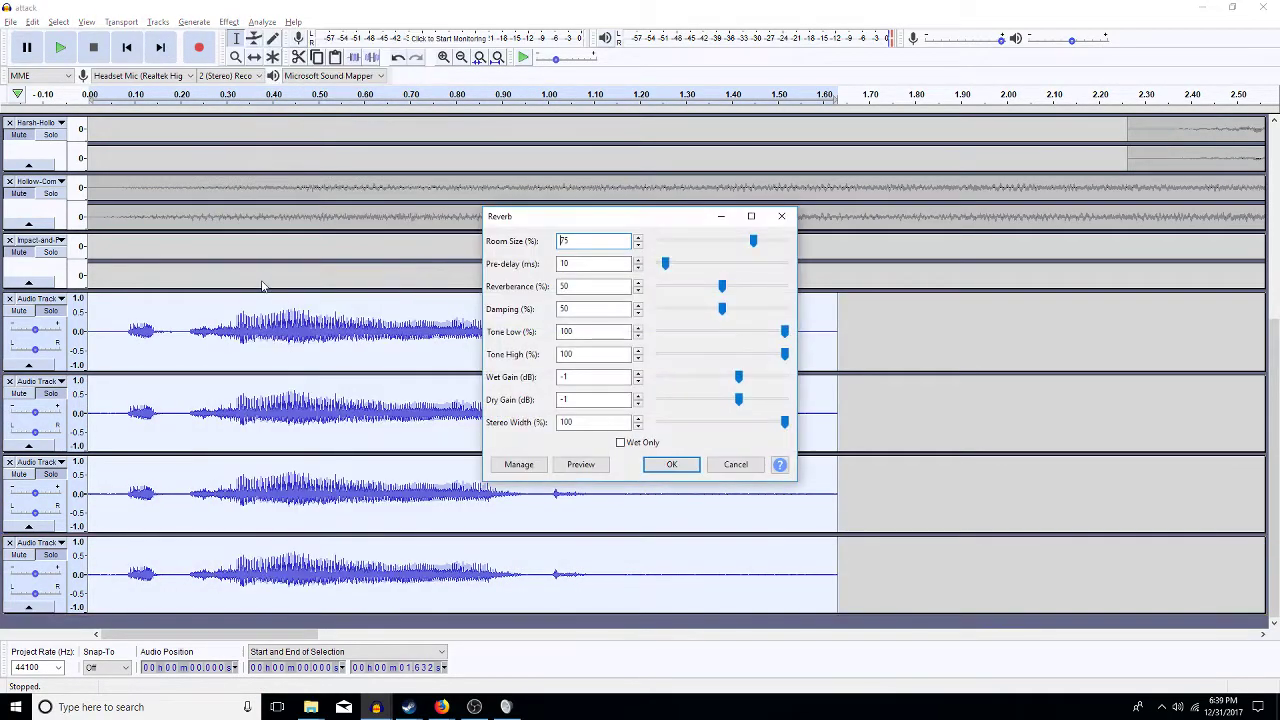
{"action": "left_click", "coordinate": [672, 464]}
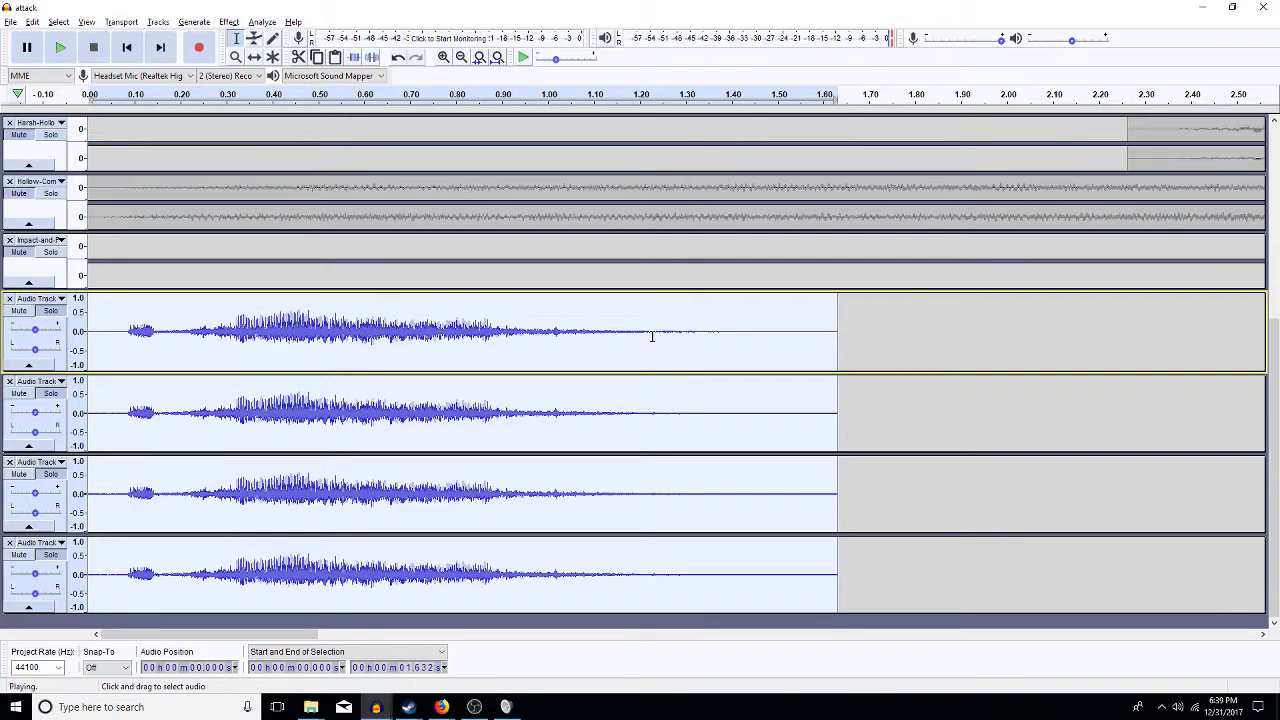
{"action": "key", "text": "space"}
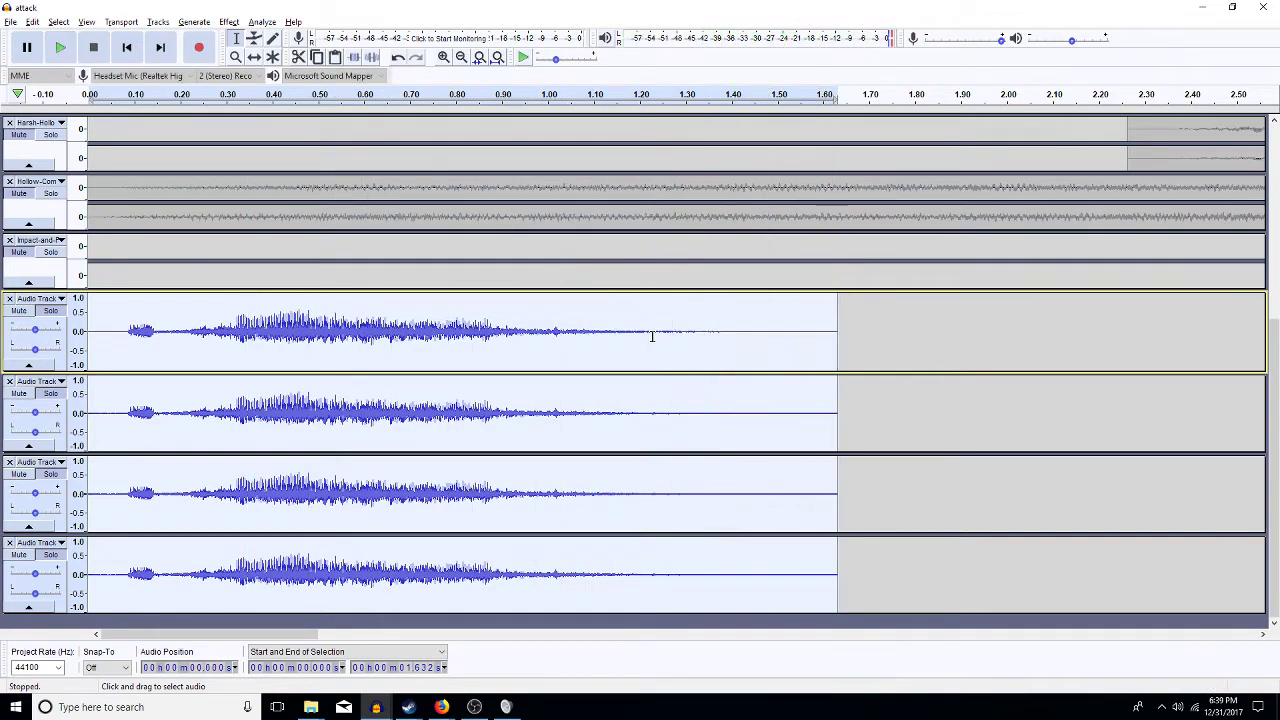
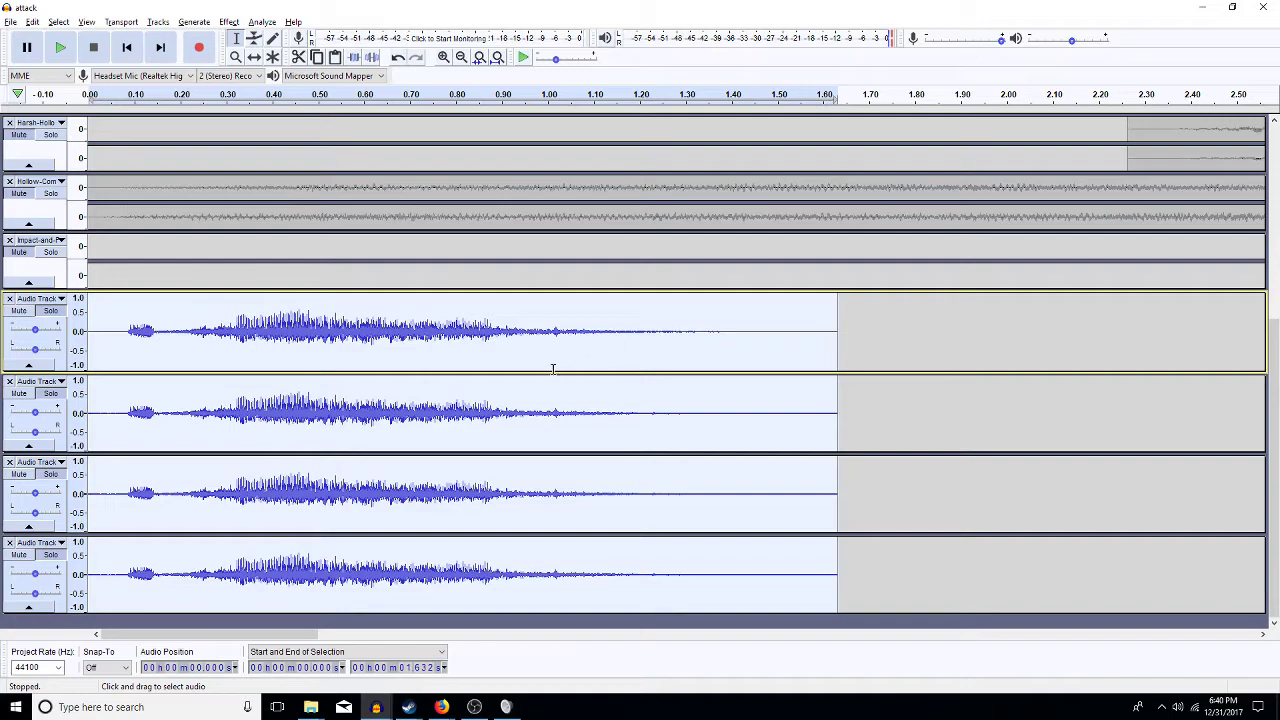
{"action": "left_click", "coordinate": [461, 57]}
{"action": "left_click", "coordinate": [461, 57]}
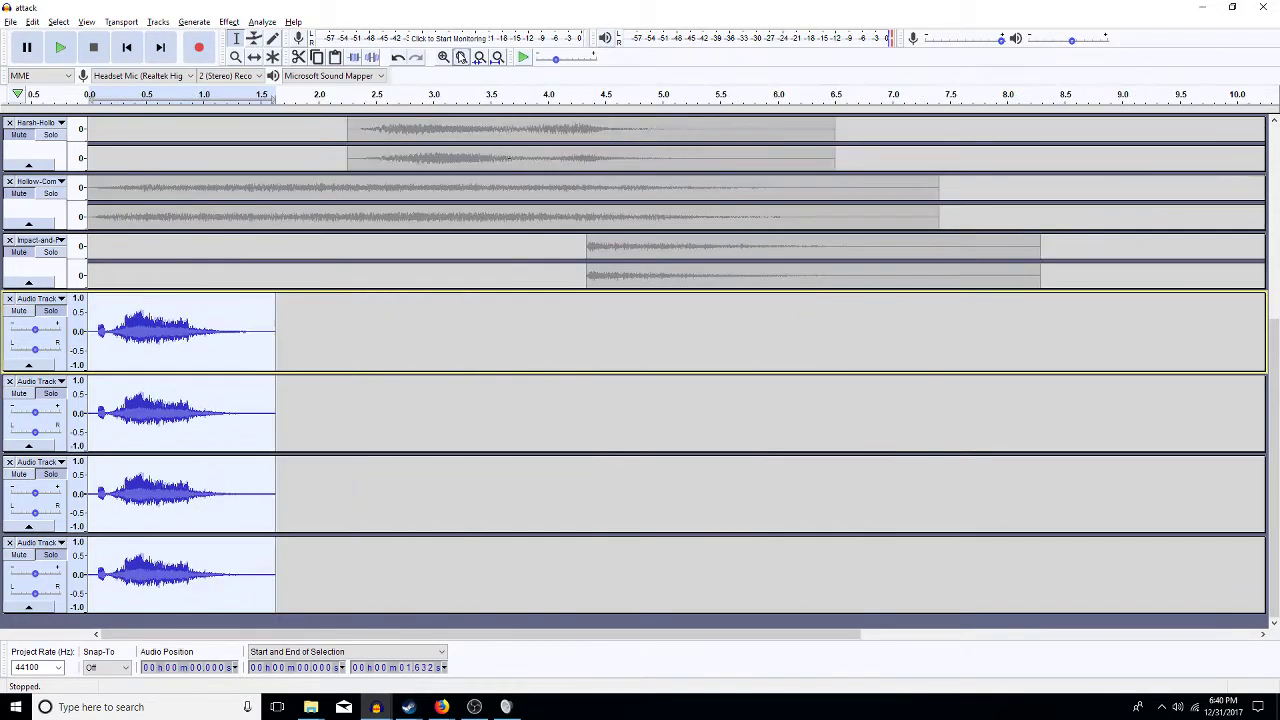
{"action": "left_click", "coordinate": [254, 57]}
{"action": "left_click_drag", "start_coordinate": [159, 415], "coordinate": [198, 417]}
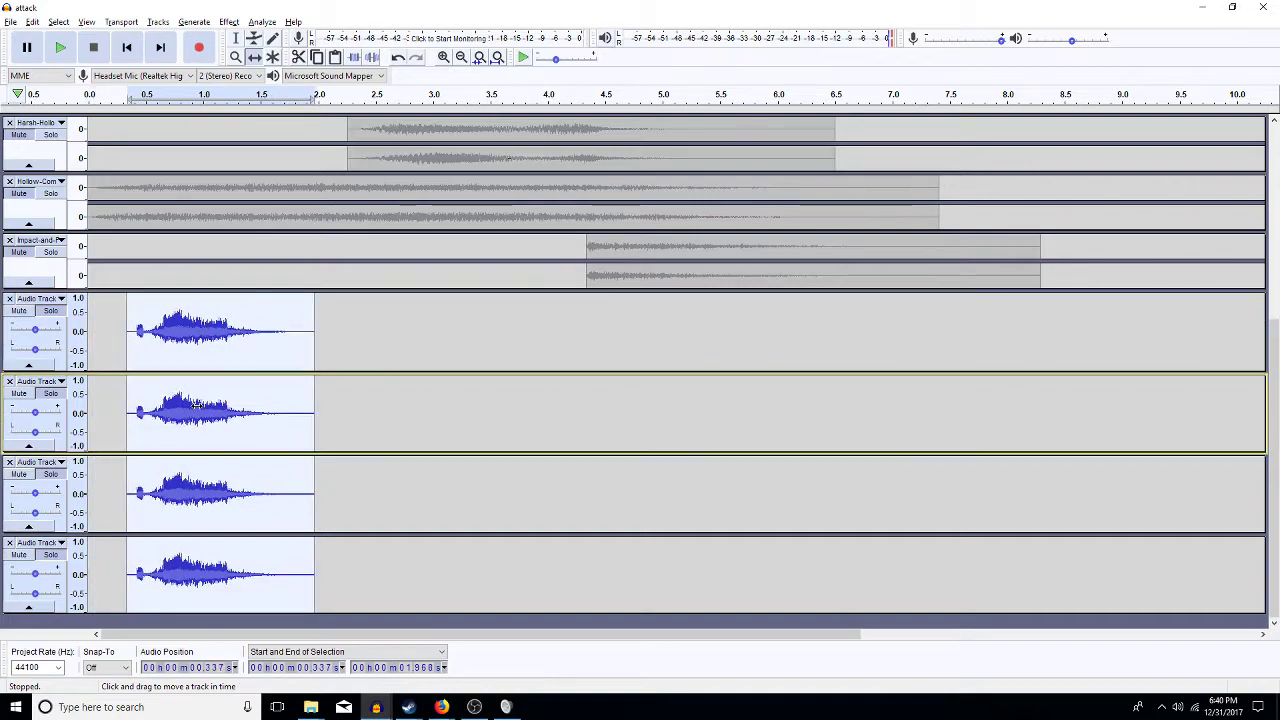
{"action": "key", "text": "ctrl+z"}
- Stagger the second, third and fourth Audio Track clips to start at about 0.7, 1.8 and 3.1 seconds
{"action": "left_click", "coordinate": [235, 38]}
{"action": "left_click", "coordinate": [331, 330]}
{"action": "left_click", "coordinate": [254, 57]}
{"action": "left_click_drag", "start_coordinate": [147, 414], "coordinate": [224, 414]}
{"action": "left_click_drag", "start_coordinate": [150, 495], "coordinate": [357, 497]}
{"action": "left_click_drag", "start_coordinate": [157, 560], "coordinate": [511, 541]}
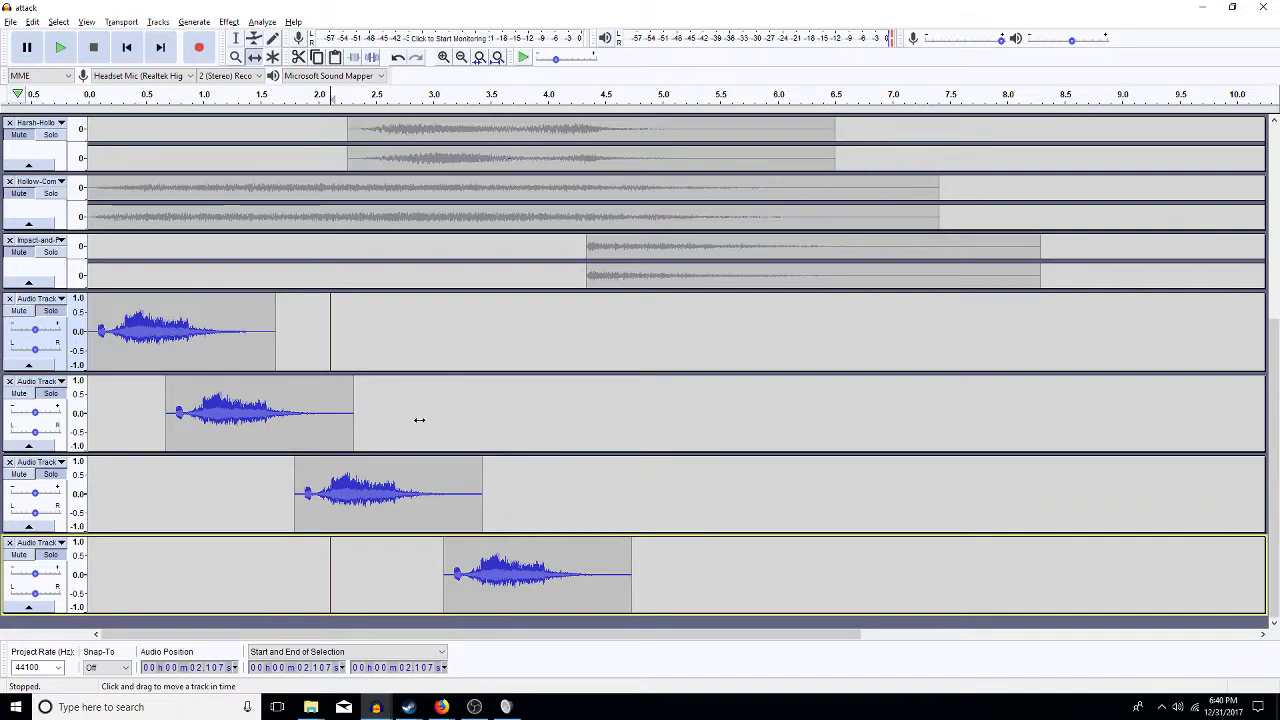
{"action": "left_click", "coordinate": [237, 40]}
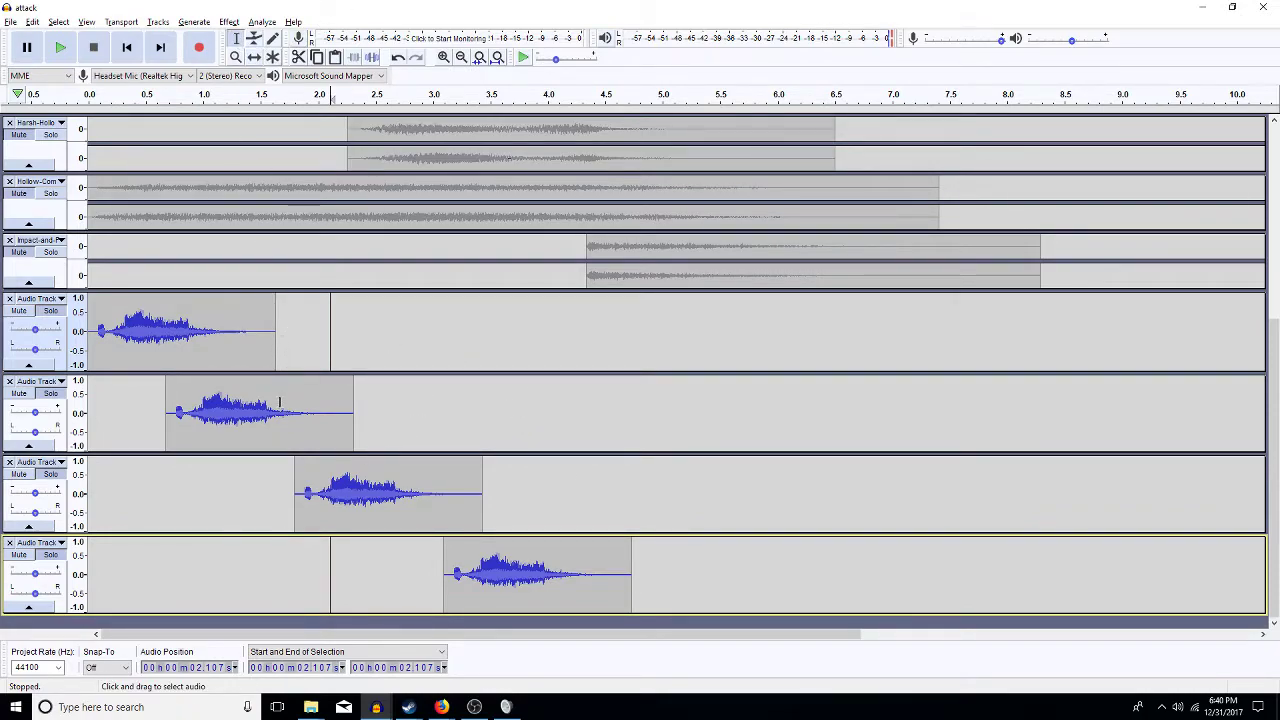
- Mute all tracks, solo the attack track, and return the cursor to the start of the project
{"action": "scroll", "coordinate": [1272, 330], "scroll_direction": "up", "scroll_amount": 5}
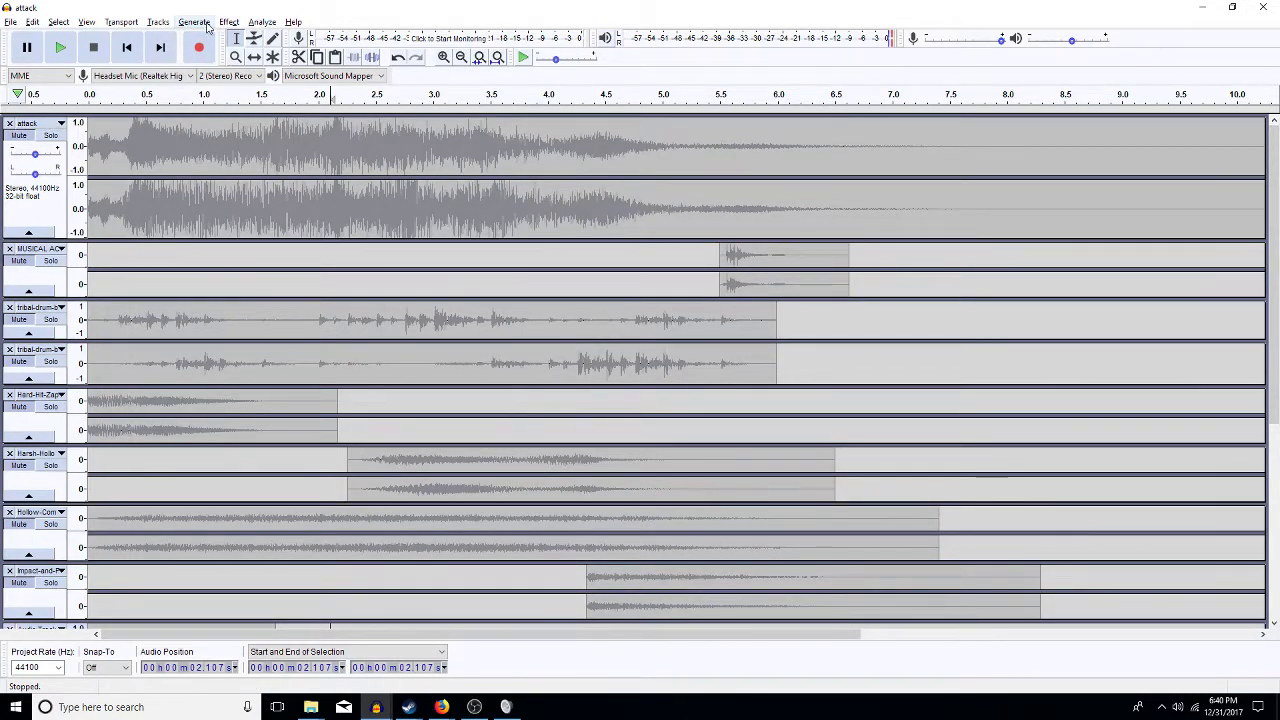
{"action": "left_click", "coordinate": [158, 22]}
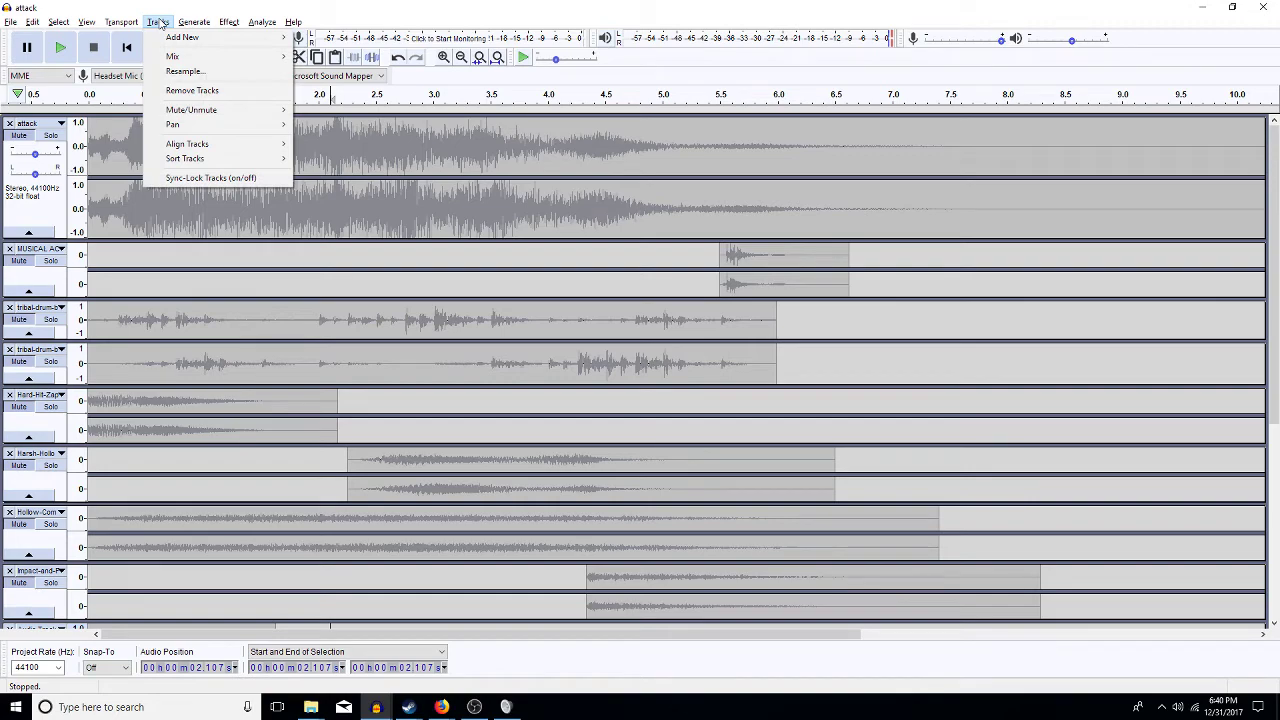
{"action": "mouse_move", "coordinate": [220, 110]}
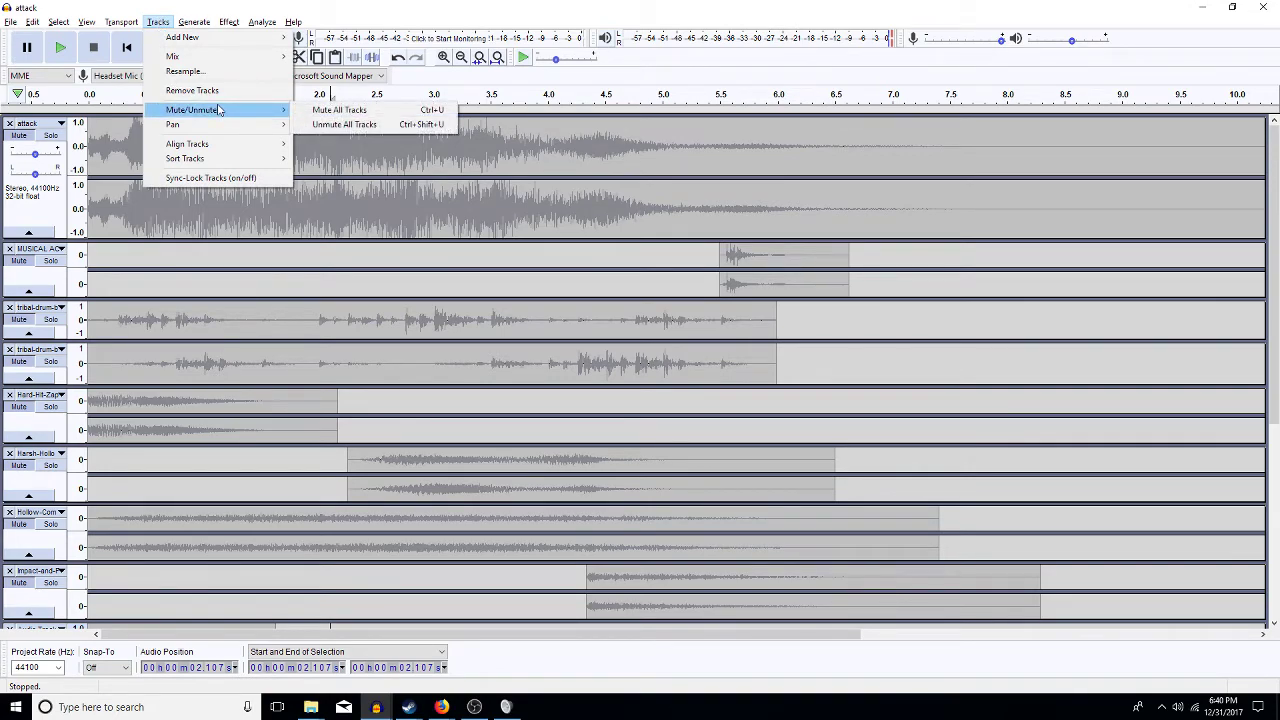
{"action": "left_click", "coordinate": [330, 117]}
{"action": "left_click", "coordinate": [62, 150]}
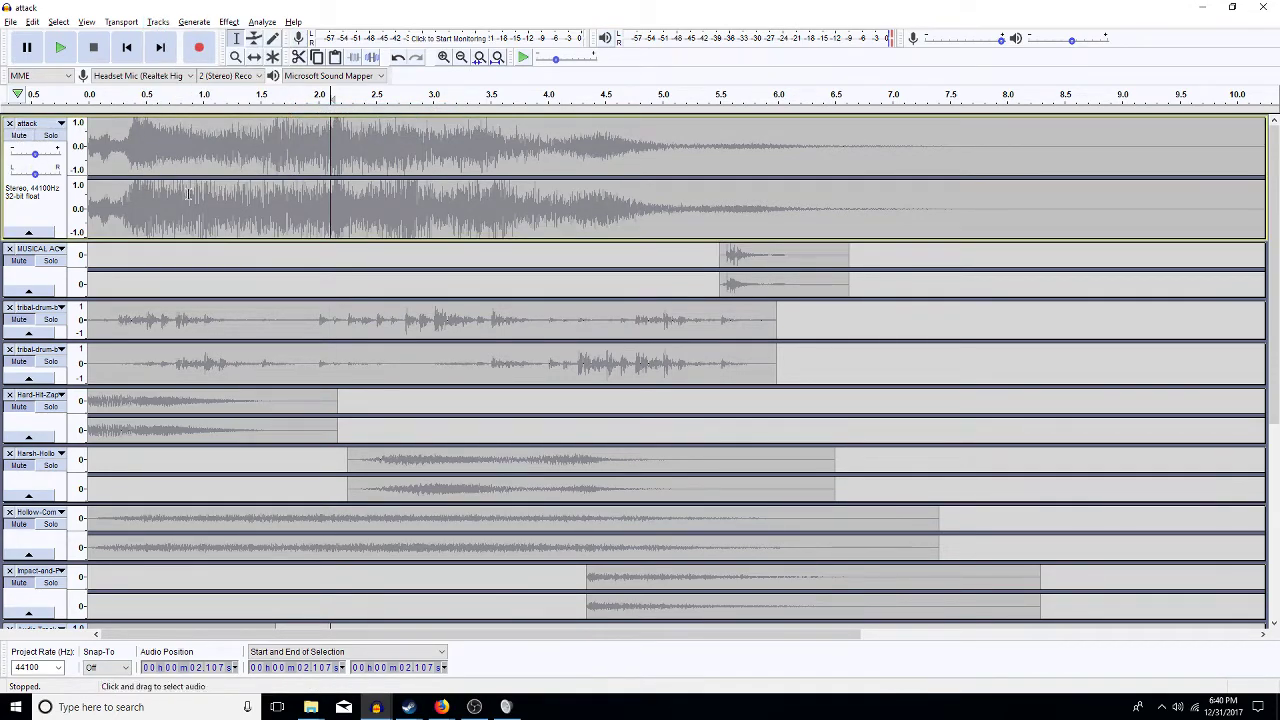
{"action": "left_click", "coordinate": [50, 136]}
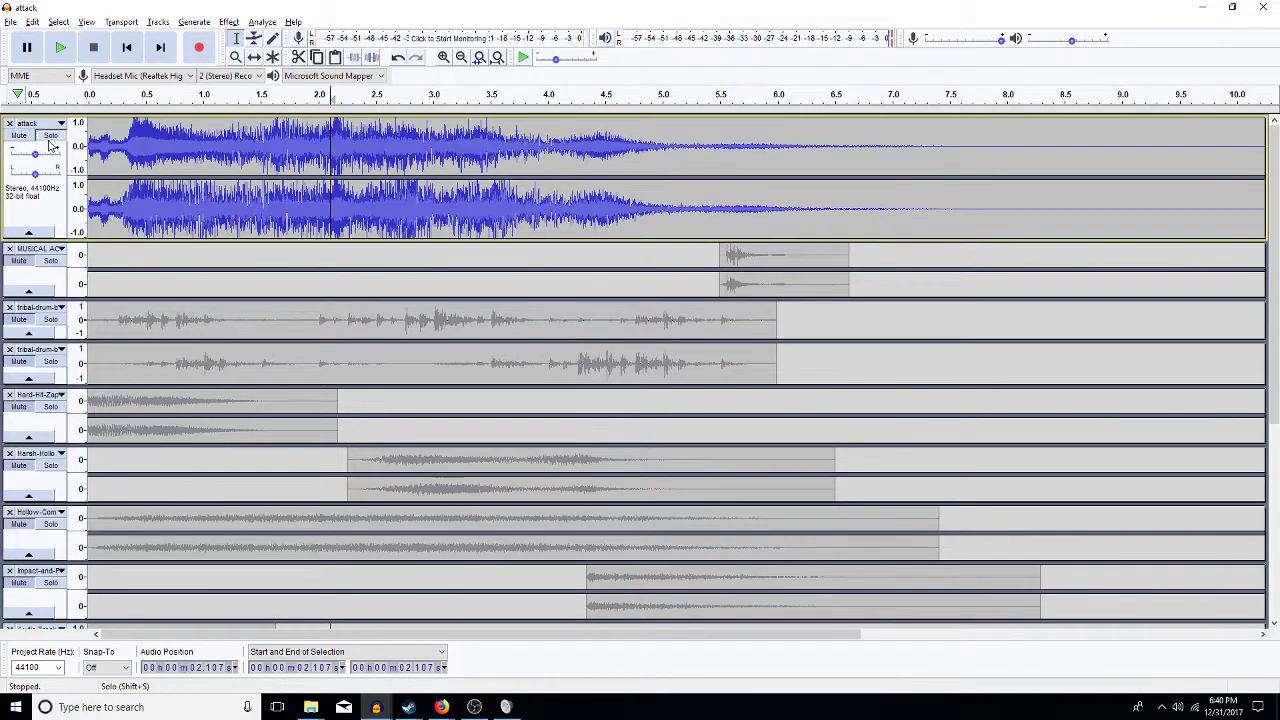
{"action": "key", "text": "Home"}
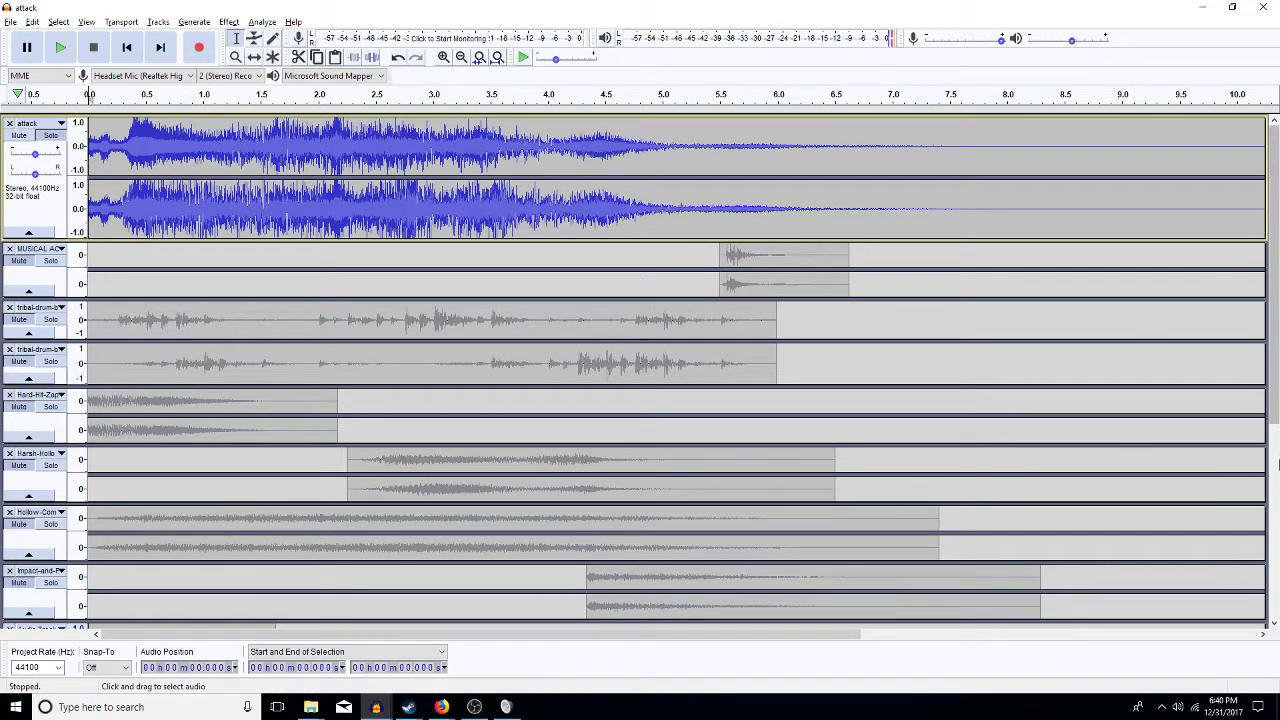
- Turn off solo on all four Audio Tracks
{"action": "left_click", "coordinate": [1277, 513]}
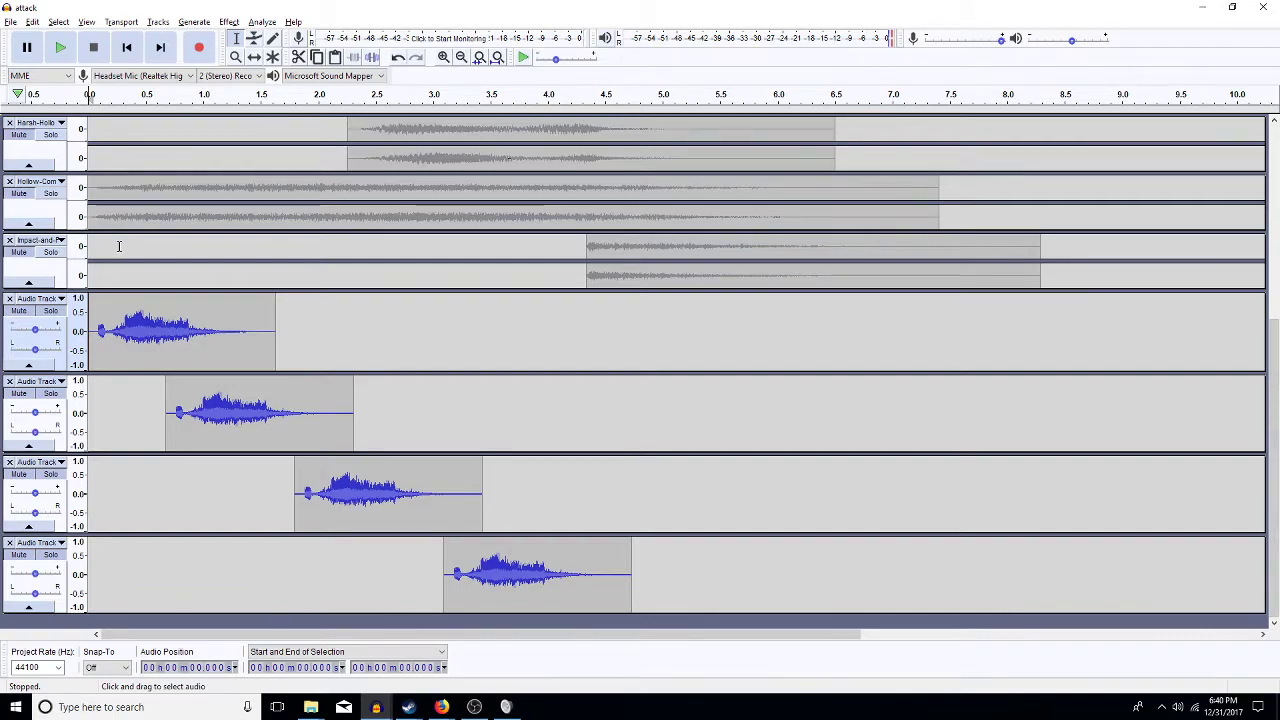
{"action": "left_click", "coordinate": [53, 312]}
{"action": "left_click", "coordinate": [51, 393]}
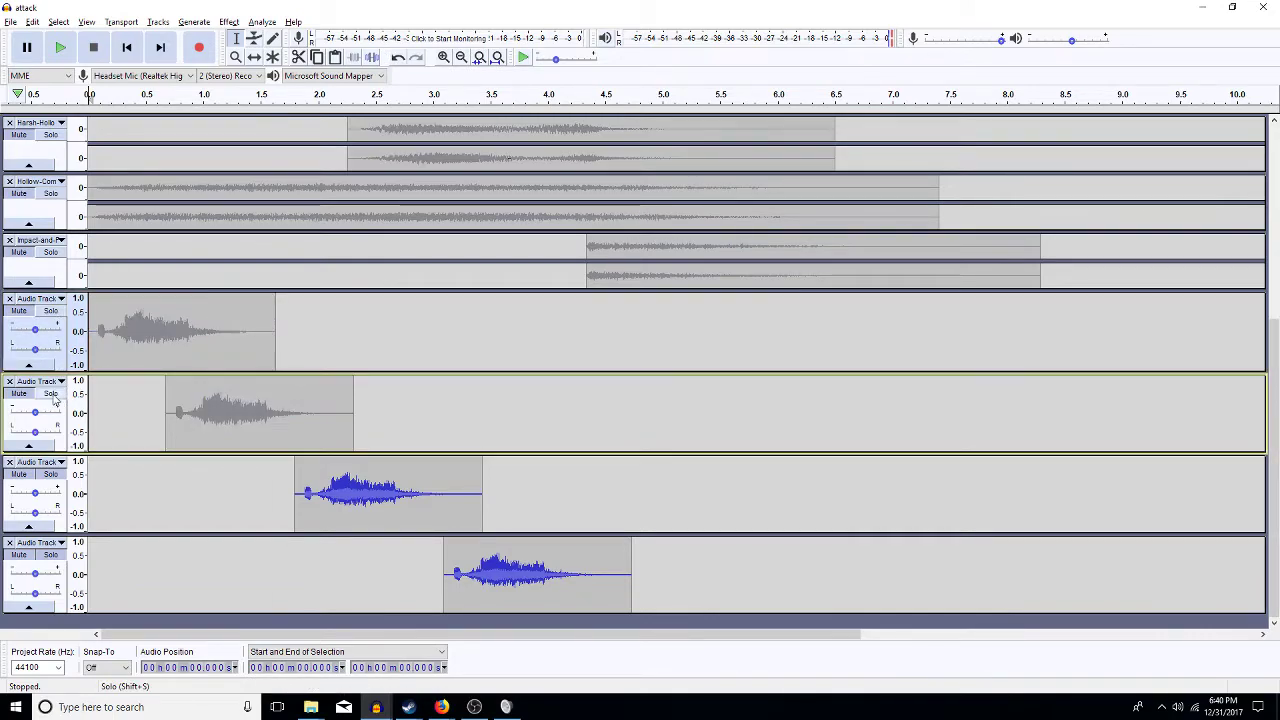
{"action": "left_click", "coordinate": [51, 474]}
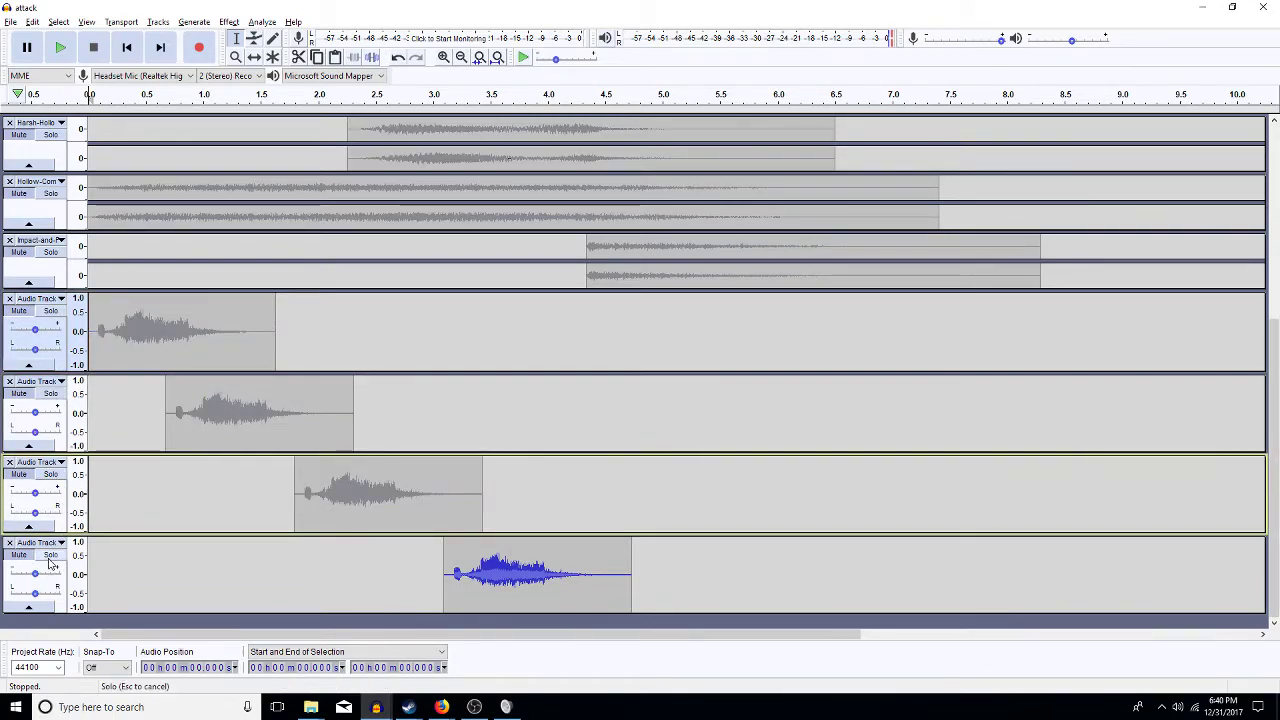
{"action": "left_click", "coordinate": [51, 555]}
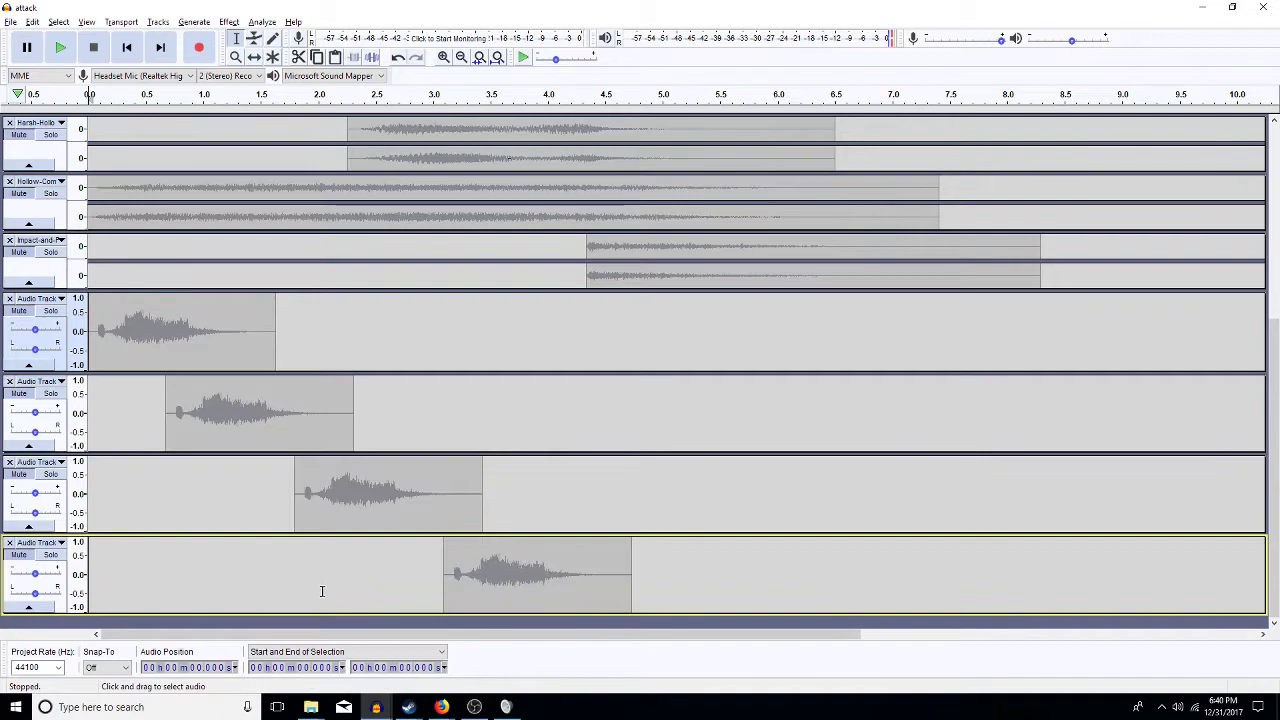
- Play the attack track on its own and look over the full layout of the tracks beneath it
{"action": "left_click", "coordinate": [1272, 148]}
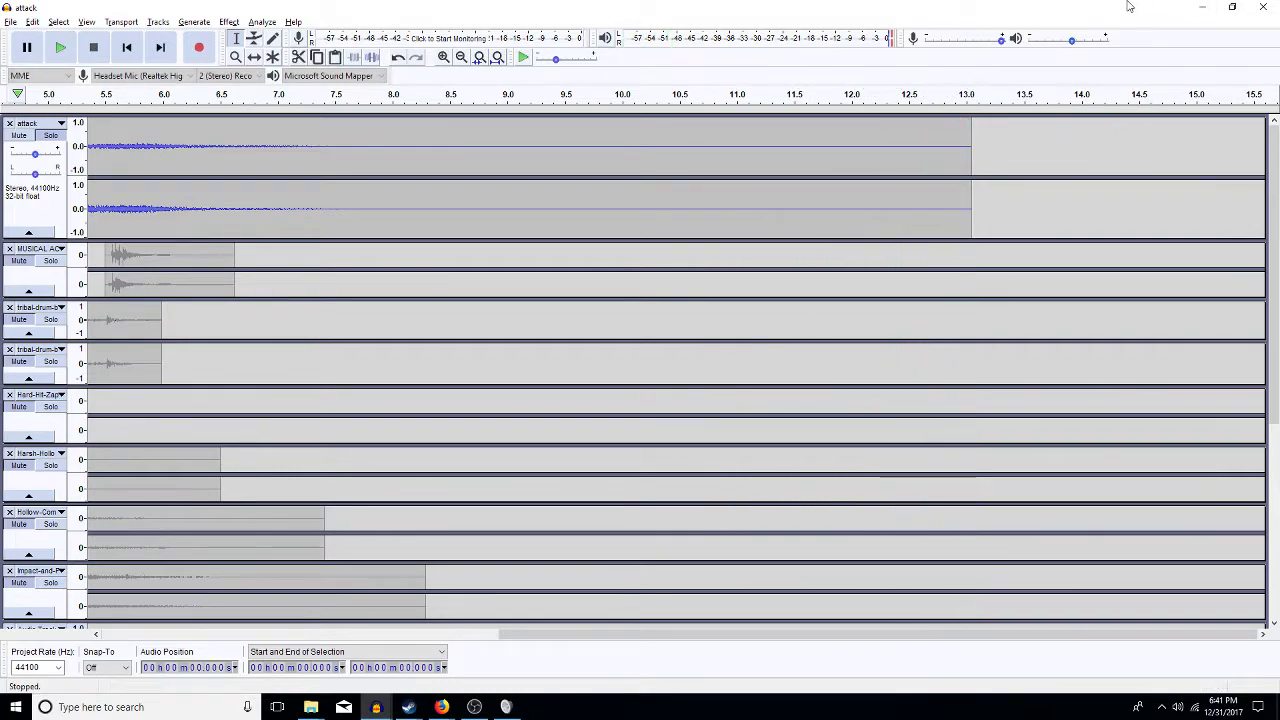
{"action": "left_click", "coordinate": [462, 57]}
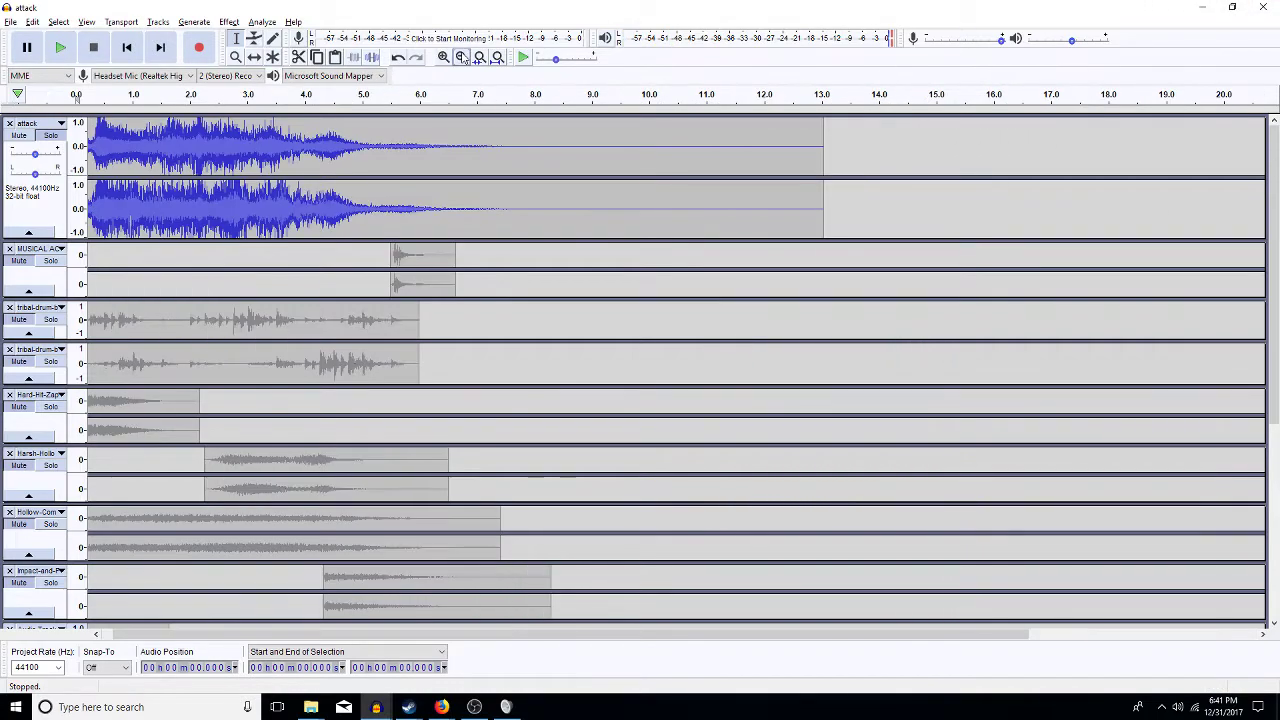
{"action": "scroll", "coordinate": [482, 305], "scroll_direction": "down", "scroll_amount": 3}
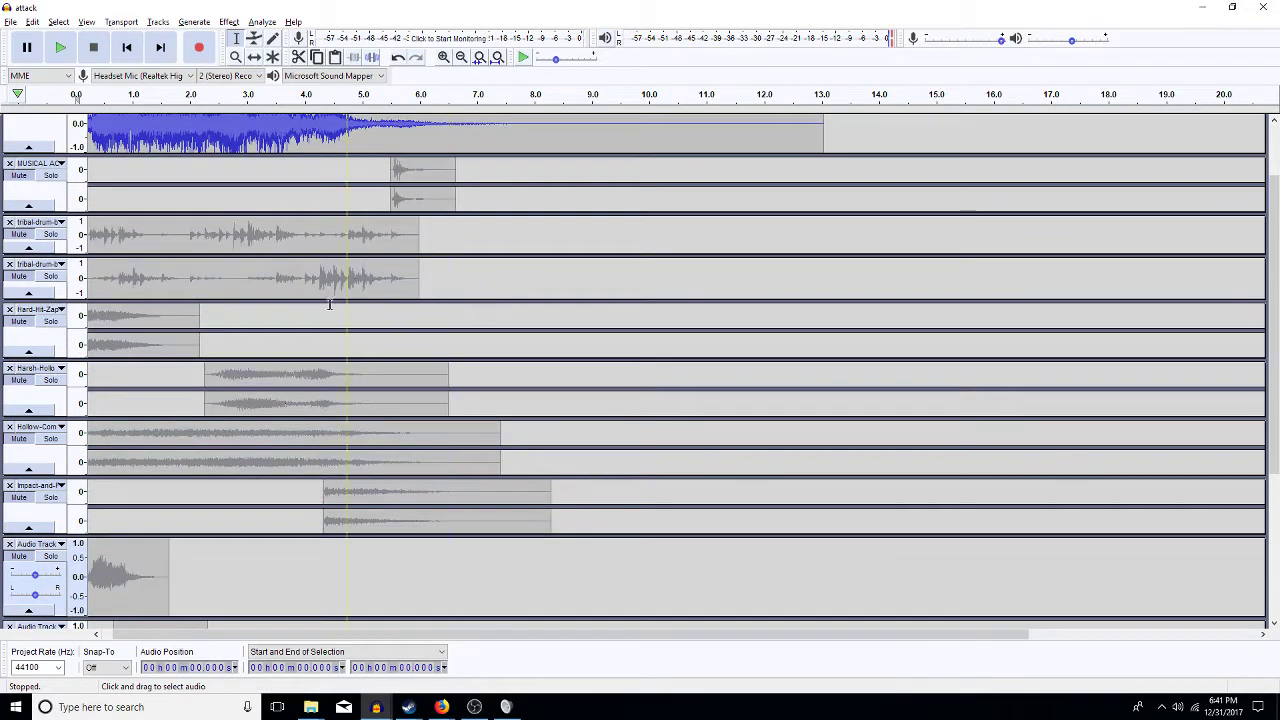
{"action": "scroll", "coordinate": [145, 150], "scroll_direction": "up", "scroll_amount": 3}
- Unmute all tracks, and switch the attack track from solo to muted
{"action": "left_click", "coordinate": [145, 150]}
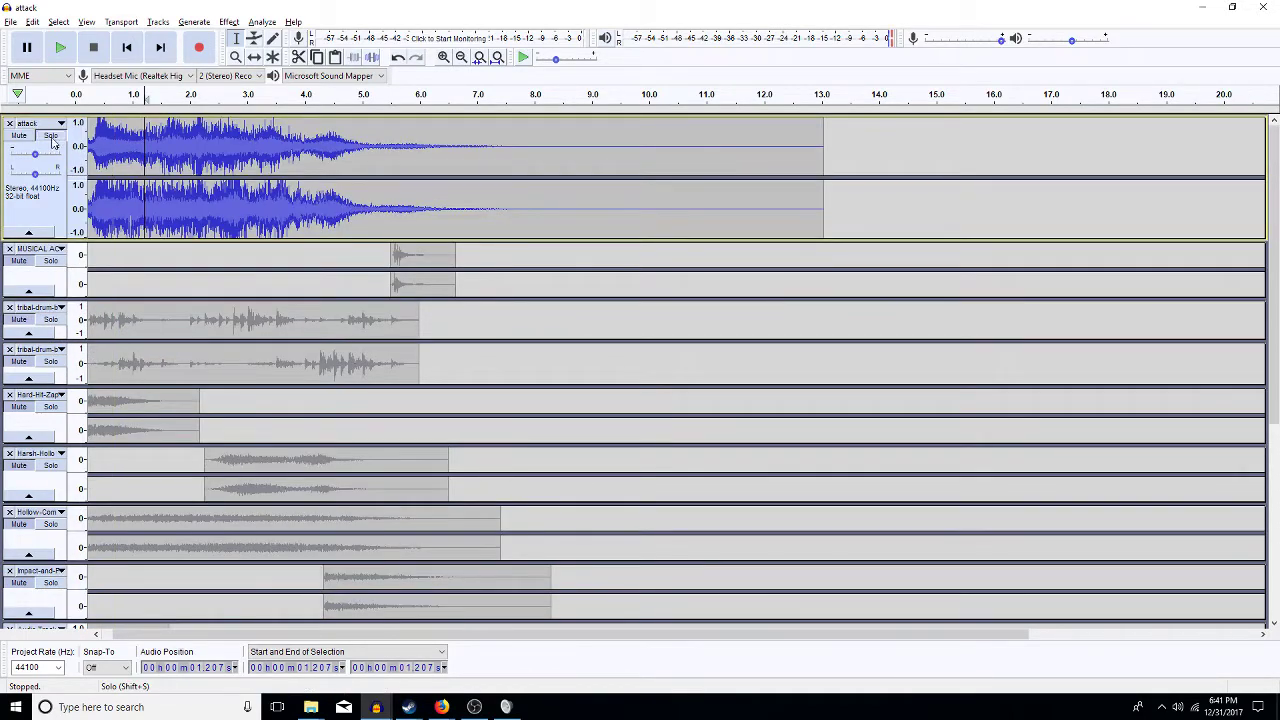
{"action": "left_click", "coordinate": [158, 22]}
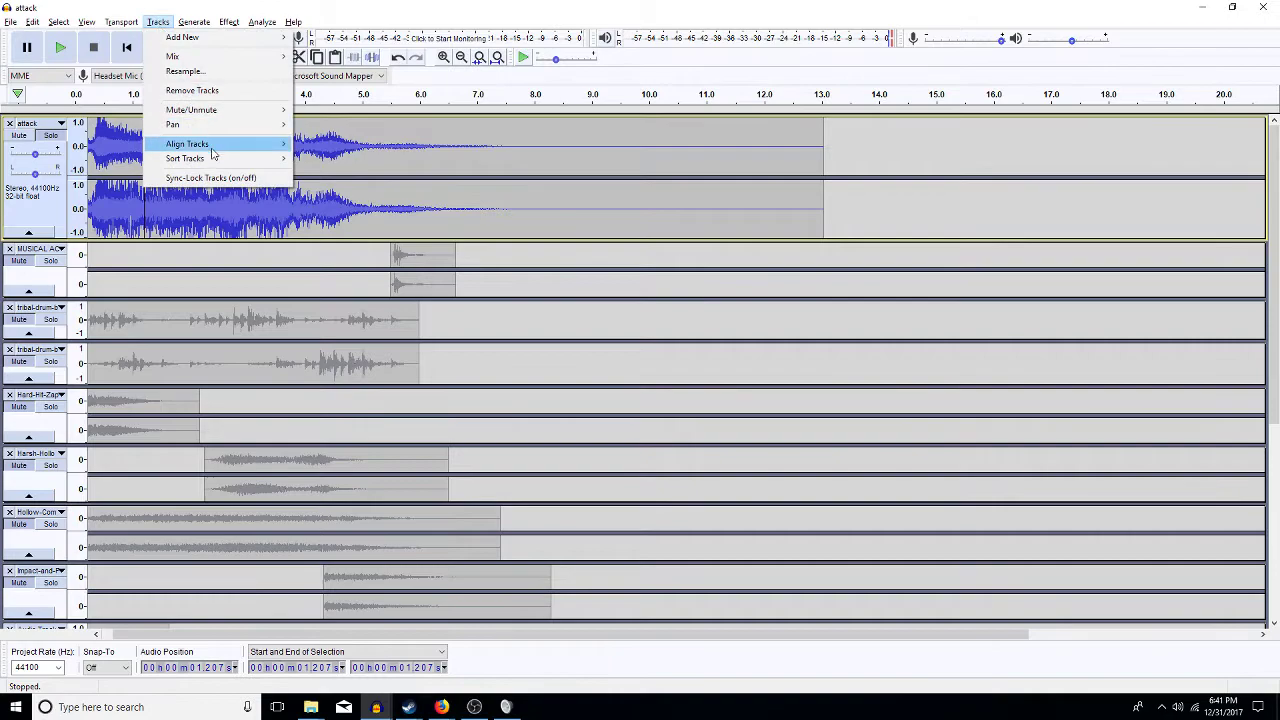
{"action": "mouse_move", "coordinate": [225, 110]}
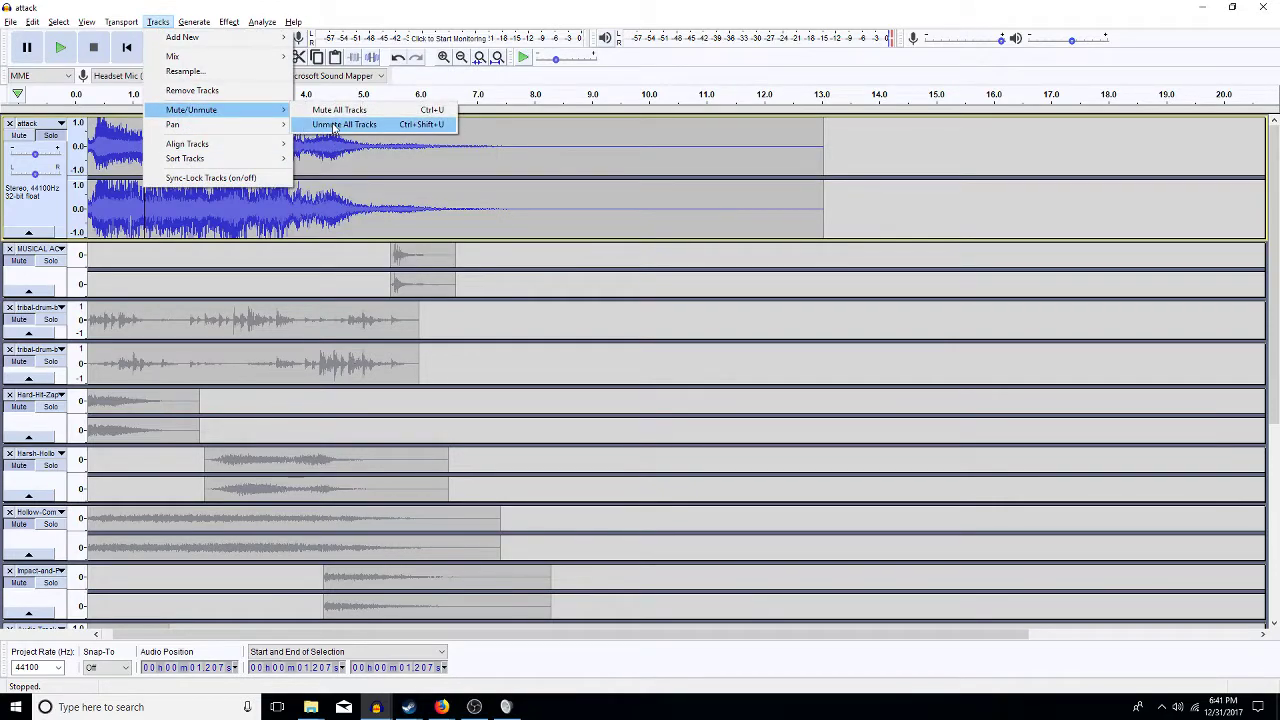
{"action": "left_click", "coordinate": [334, 125]}
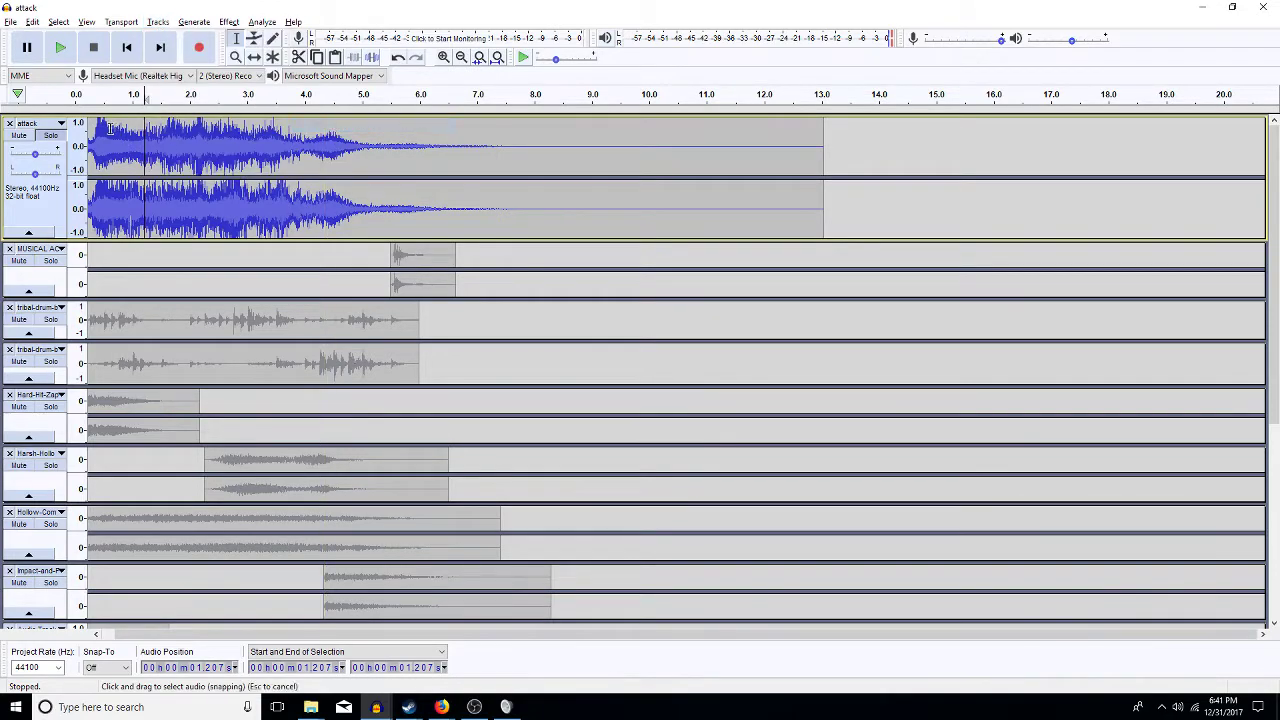
{"action": "left_click", "coordinate": [28, 139]}
- Play all the unmuted layers together from the start with the staggered Audio Track clips in view
{"action": "key", "text": "Home"}
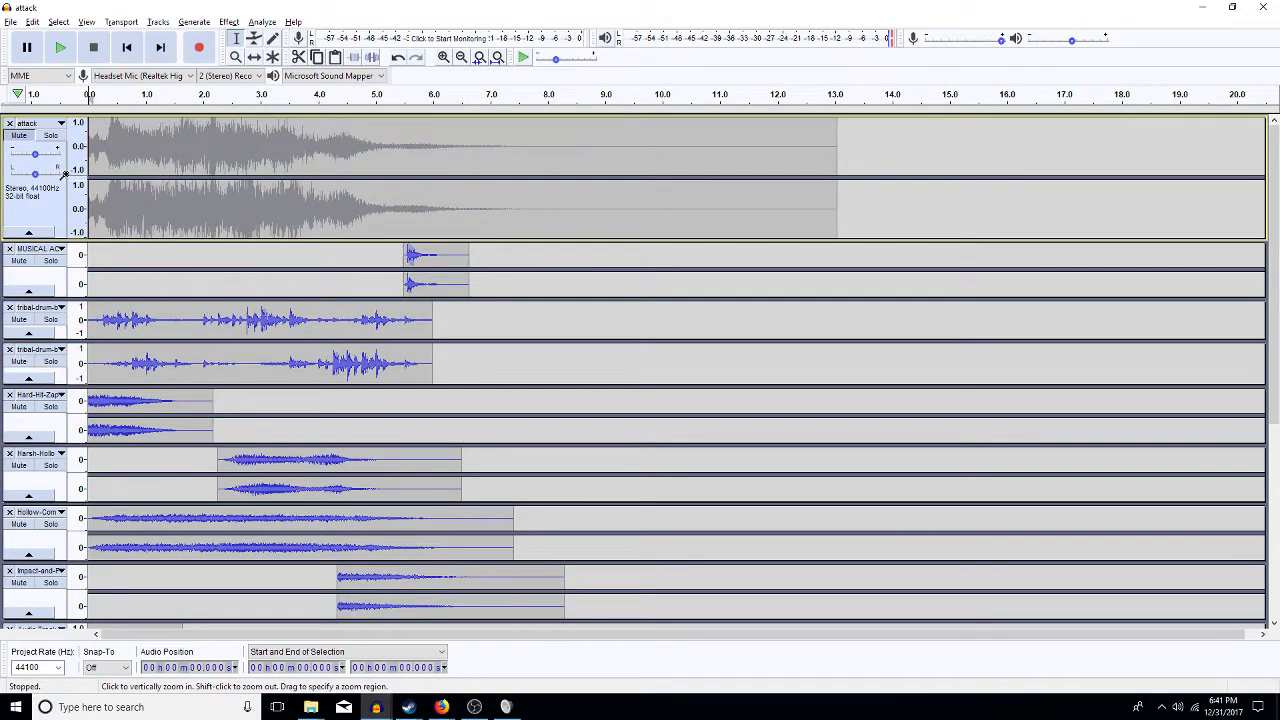
{"action": "left_click", "coordinate": [1275, 490]}
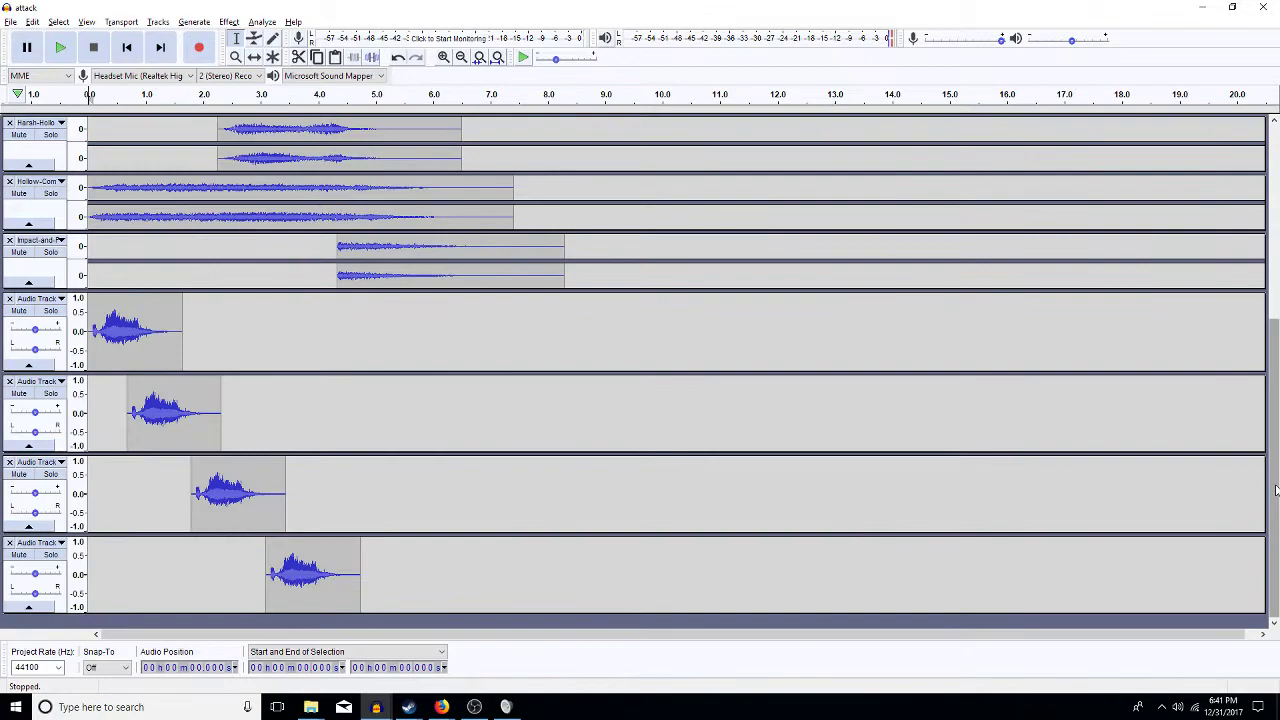
{"action": "key", "text": "space"}
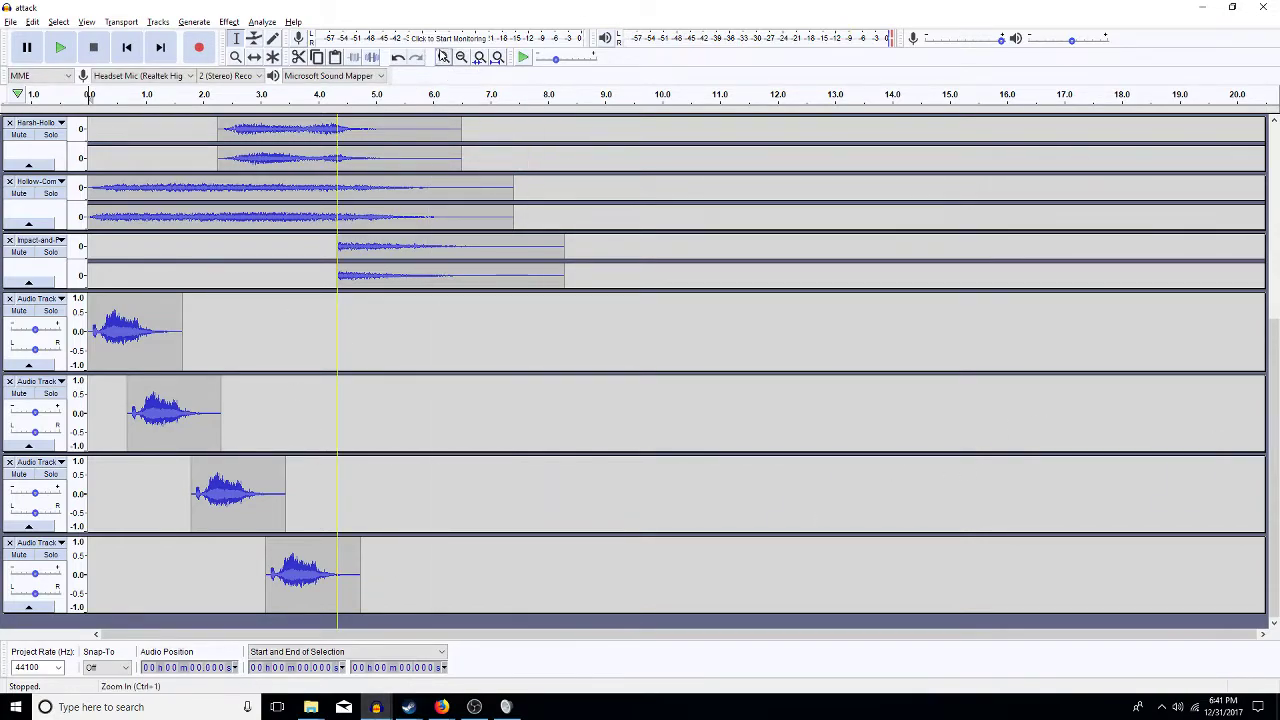
- Shift the second, third and fourth Audio Track clips to start at about 0.5, 1.3 and 1.9 seconds, and play the mix
{"action": "left_click", "coordinate": [254, 57]}
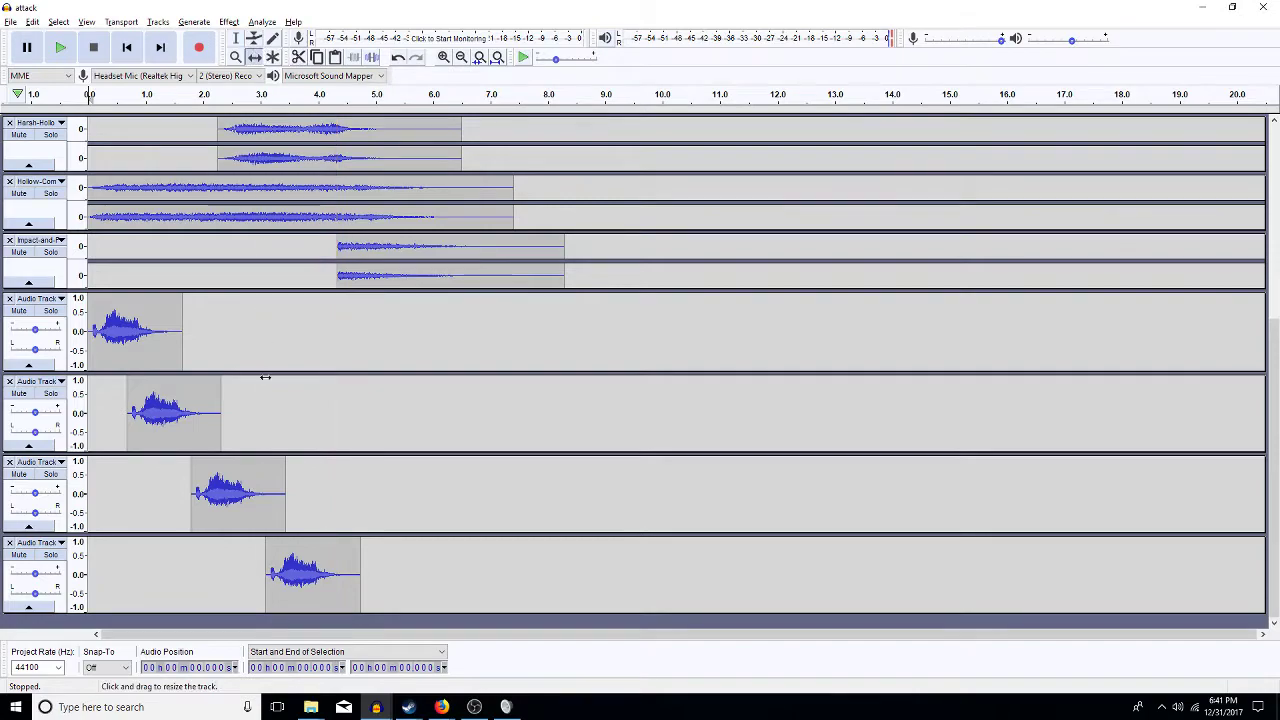
{"action": "left_click_drag", "start_coordinate": [212, 515], "coordinate": [181, 512]}
{"action": "left_click_drag", "start_coordinate": [282, 576], "coordinate": [230, 591]}
{"action": "left_click_drag", "start_coordinate": [190, 414], "coordinate": [181, 416]}
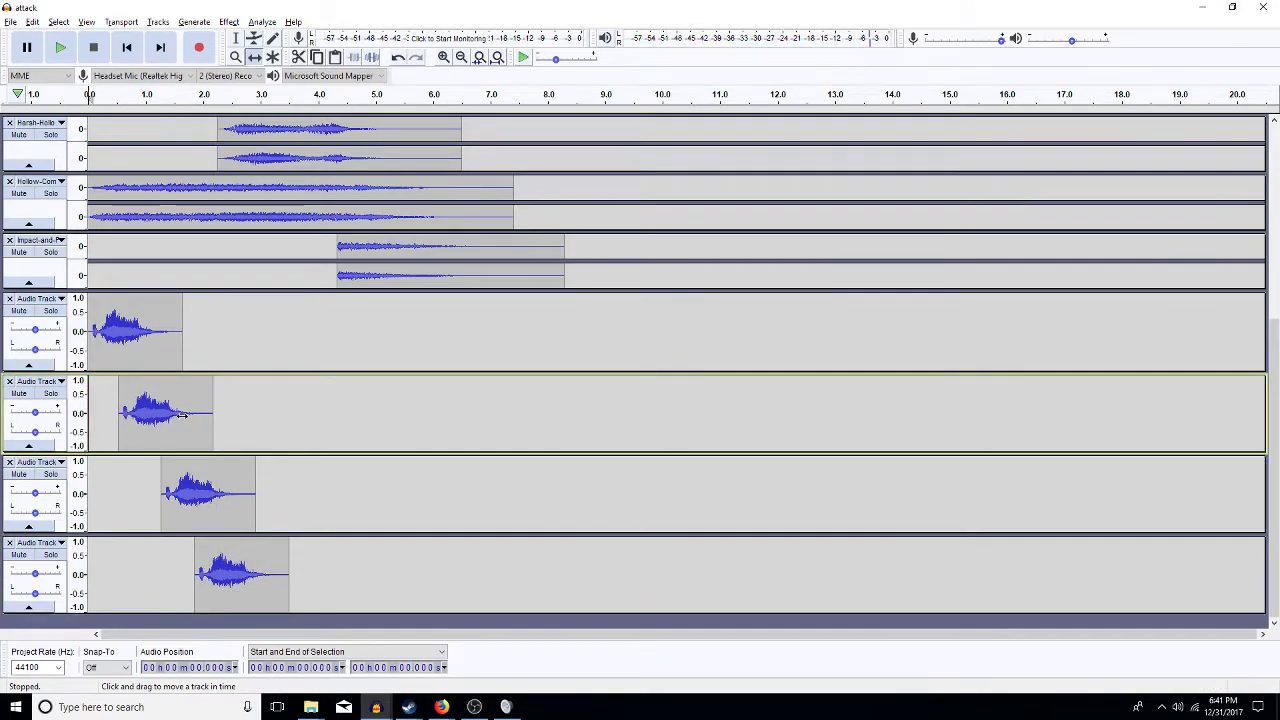
{"action": "key", "text": "space"}
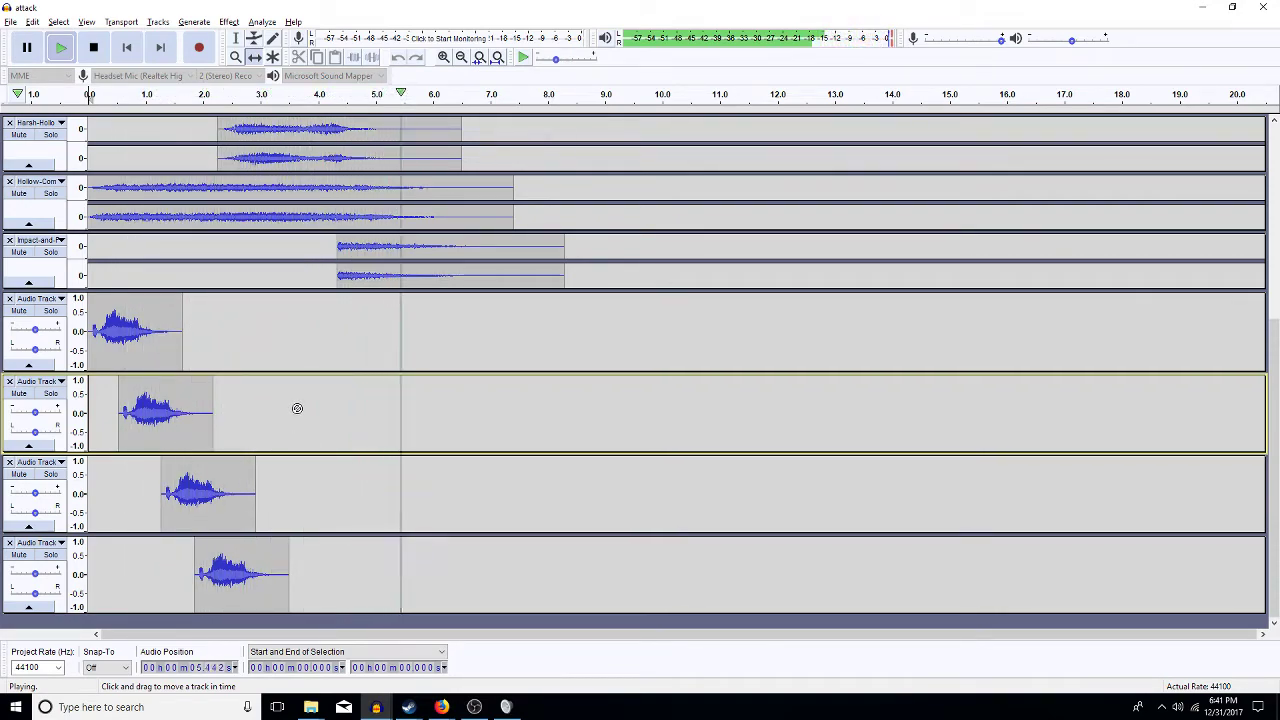
{"action": "key", "text": "space"}
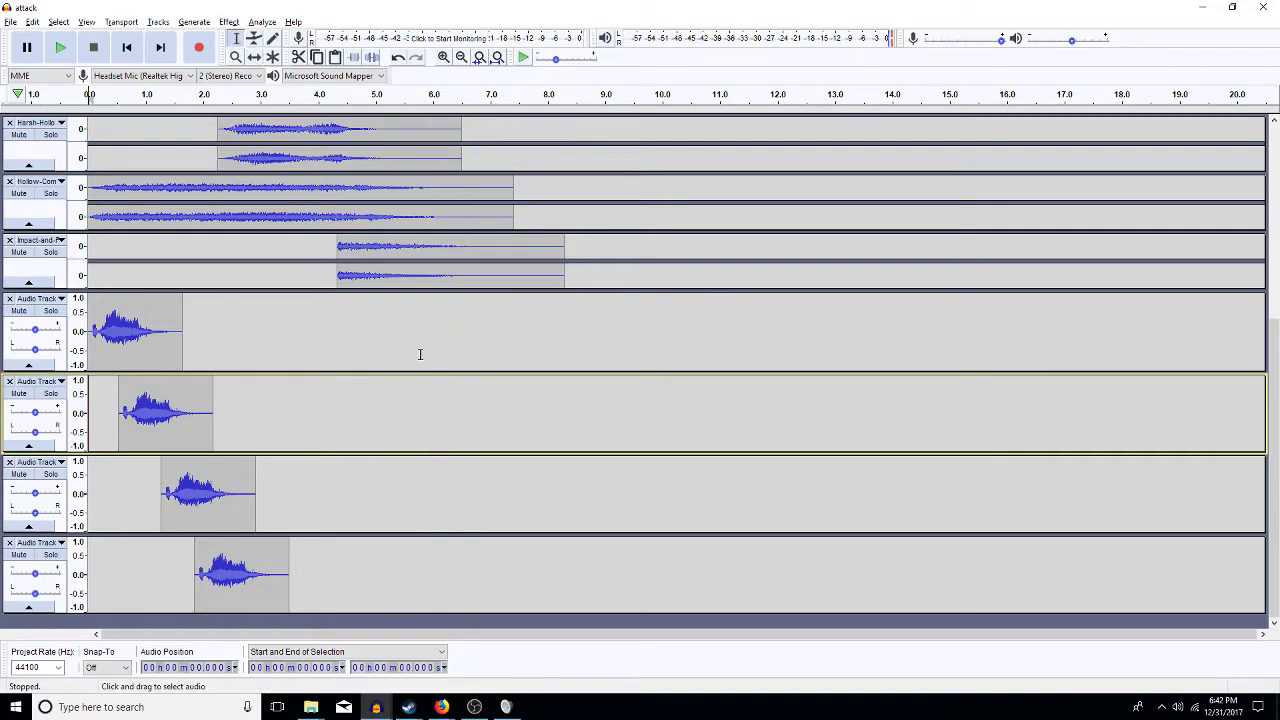
- Copy the first Audio Track clip, paste it at 2.125 seconds in the second Audio Track, and silence the pasted section
{"action": "double_click", "coordinate": [172, 351]}
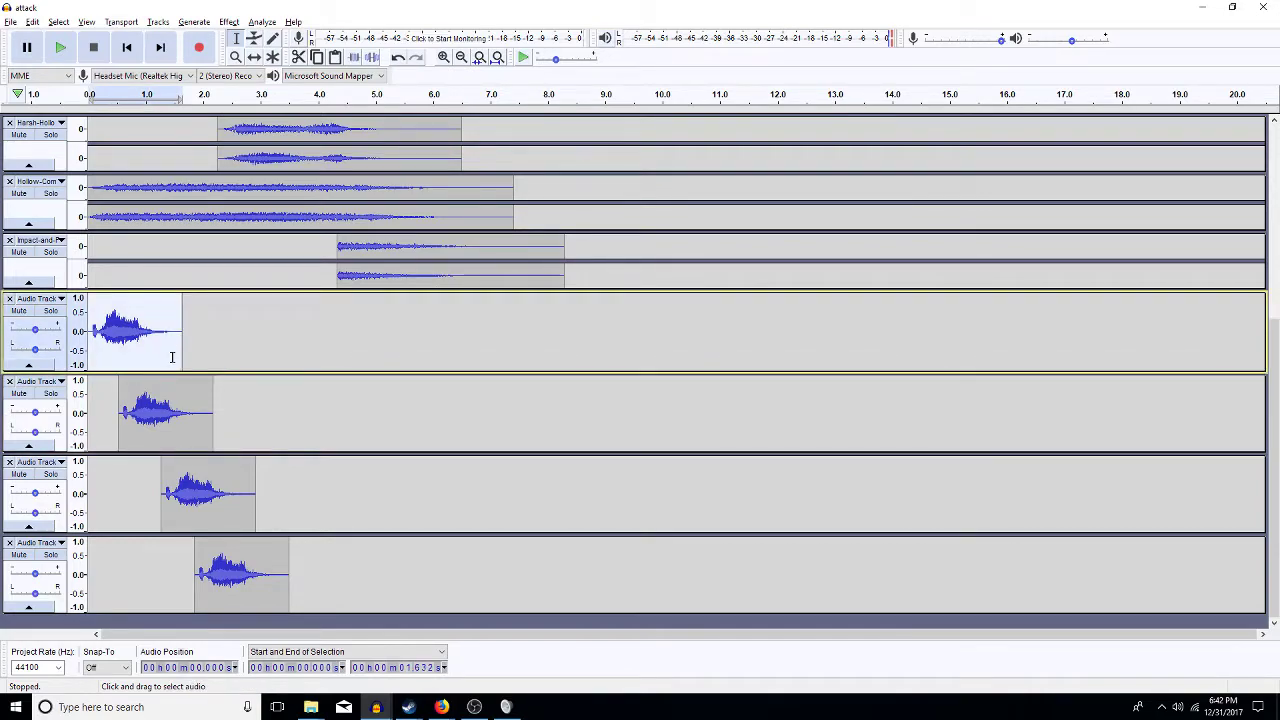
{"action": "left_click", "coordinate": [210, 428]}
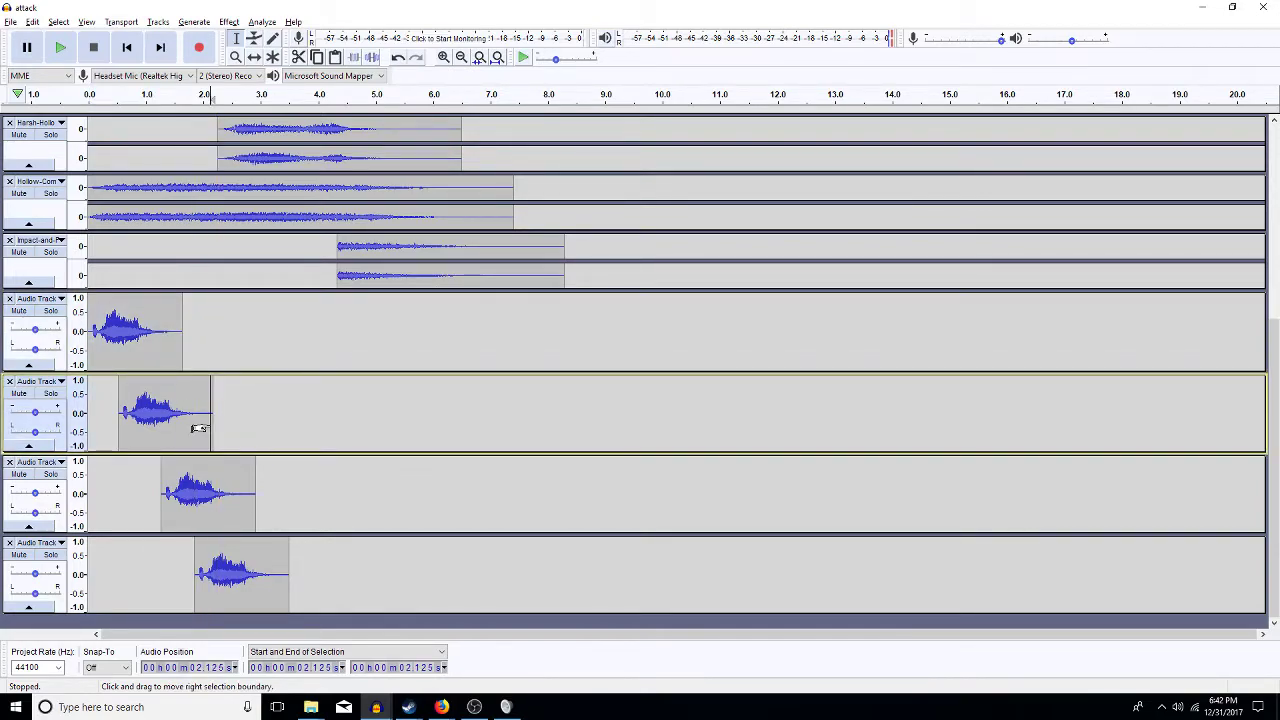
{"action": "key", "text": "ctrl+v"}
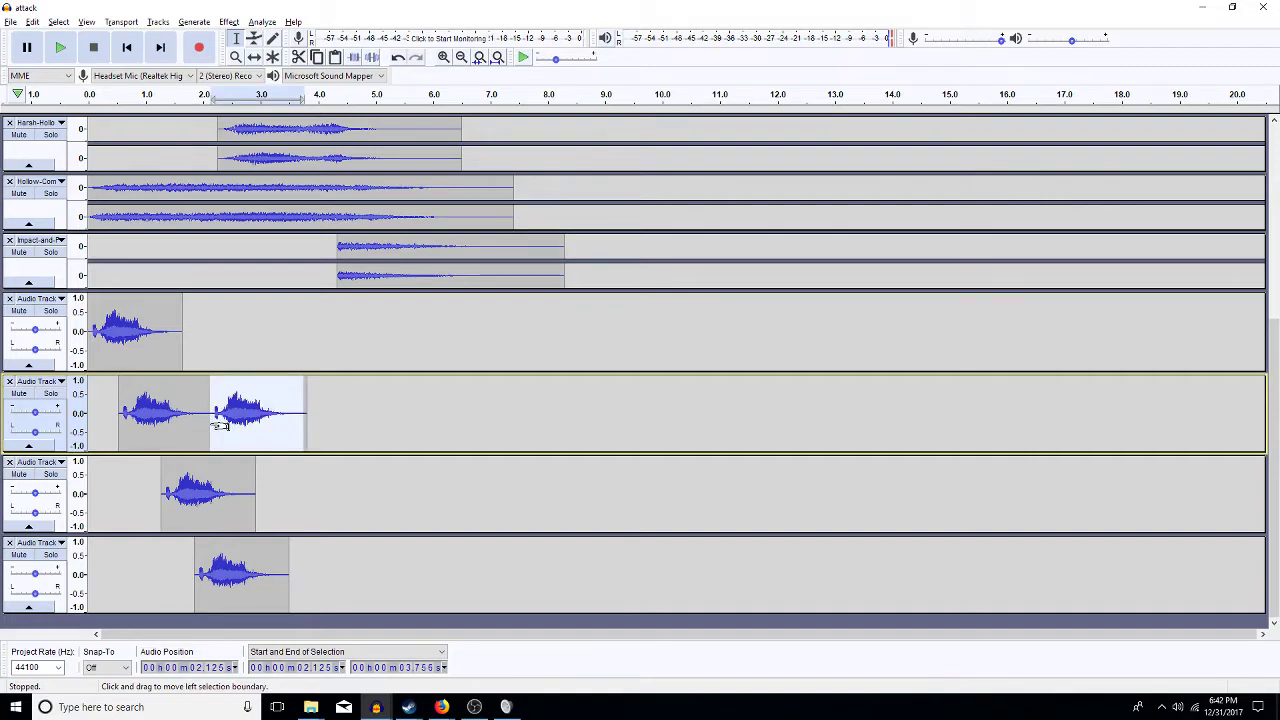
{"action": "key", "text": "ctrl+l"}
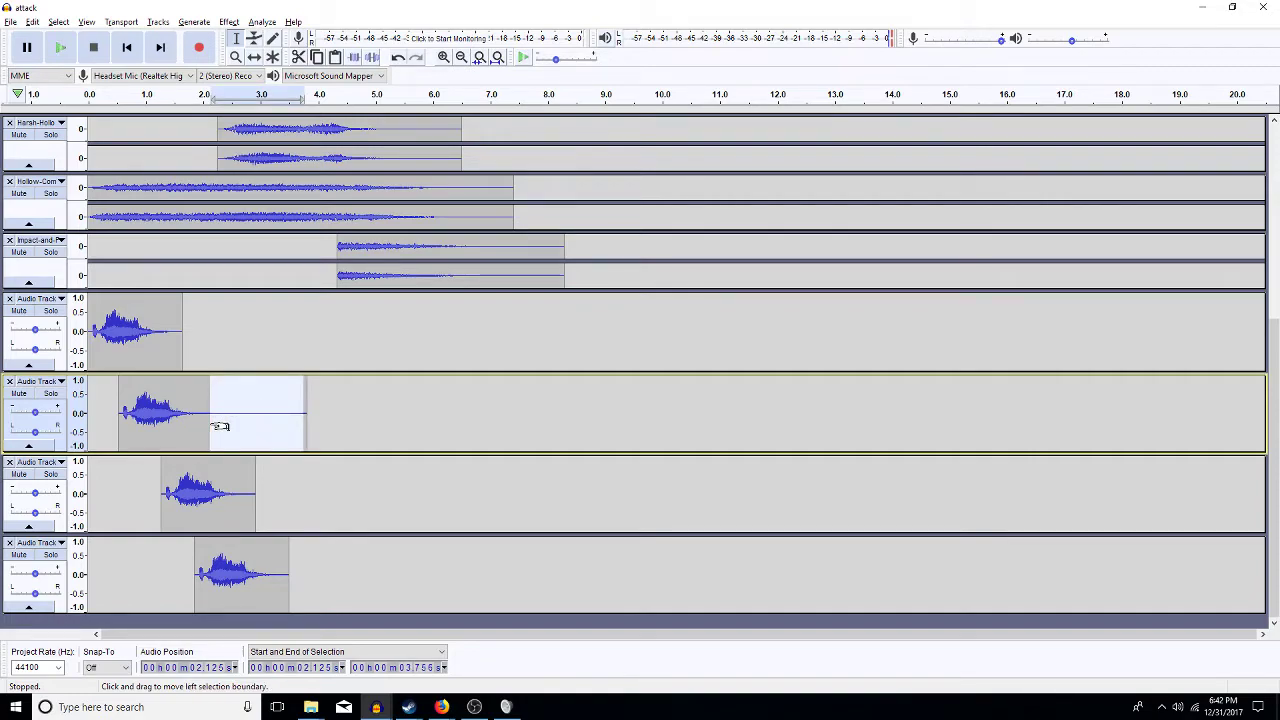
- Paste silence into the third Audio Track clip at 2.833 seconds, and into the fourth at 3.483 and 5.121 seconds
{"action": "left_click", "coordinate": [255, 477]}
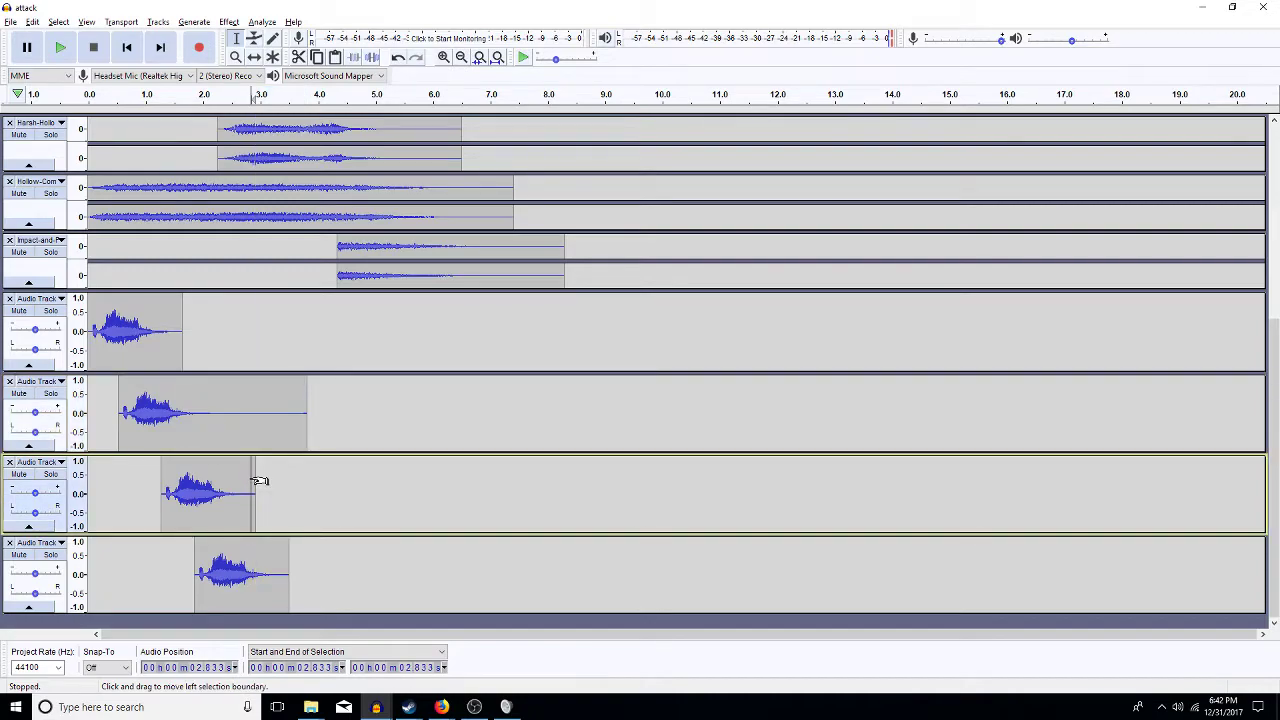
{"action": "left_click_drag", "start_coordinate": [258, 481], "coordinate": [346, 488]}
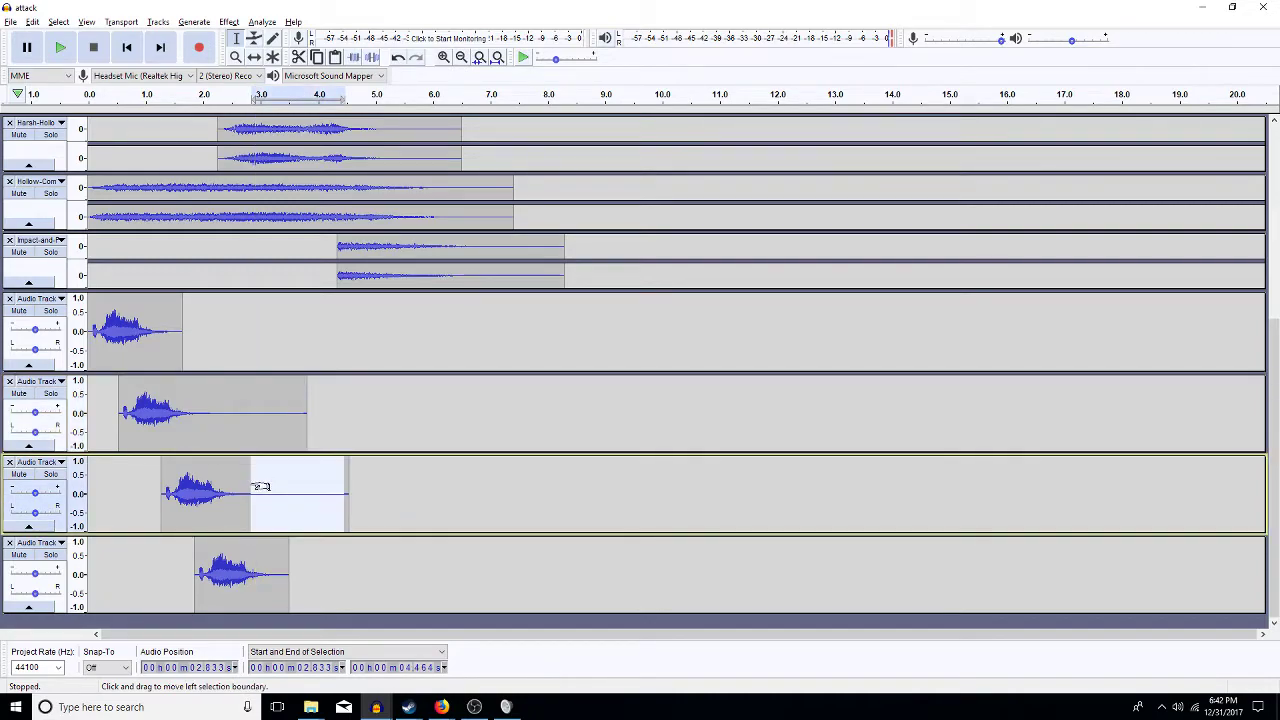
{"action": "left_click", "coordinate": [290, 560]}
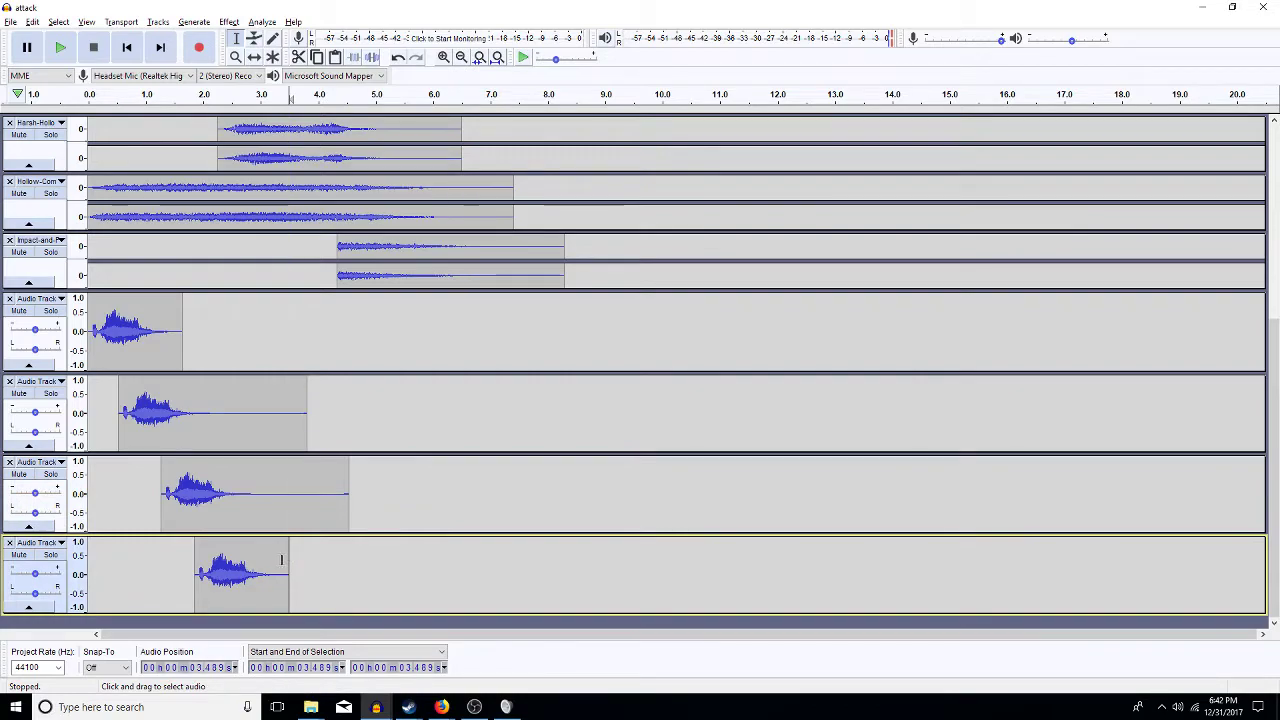
{"action": "key", "text": "ctrl+v"}
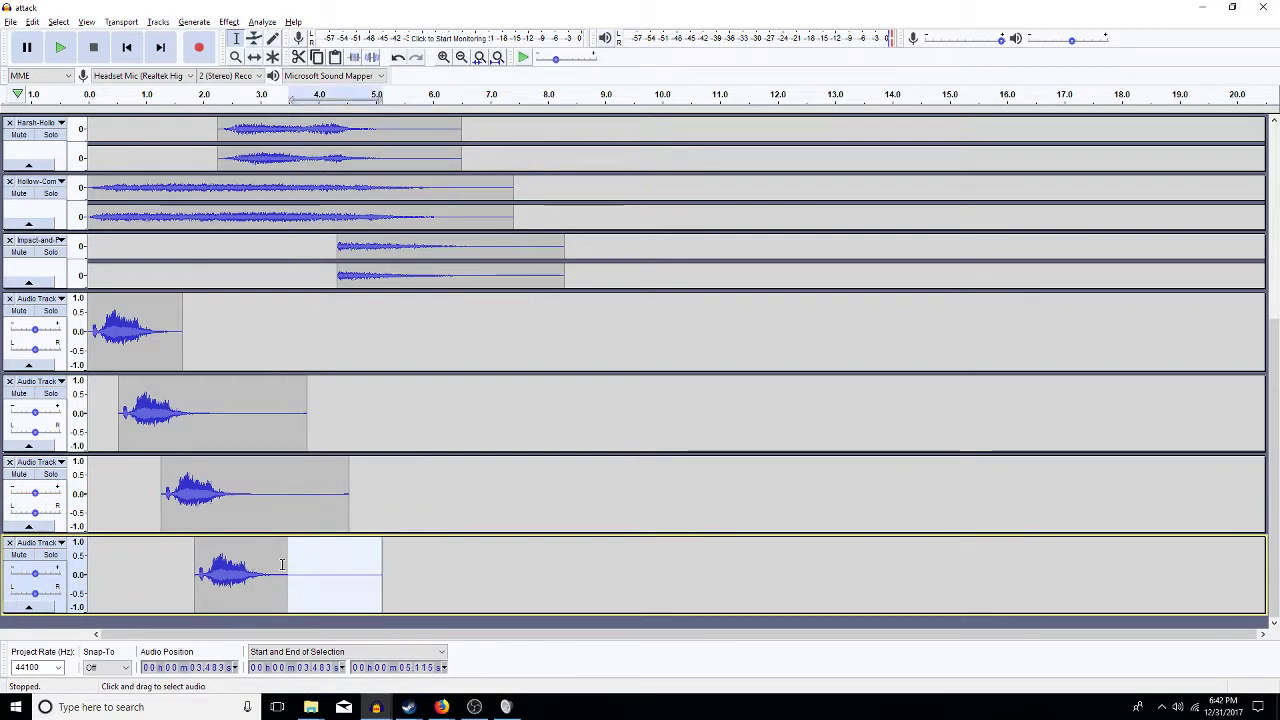
{"action": "left_click", "coordinate": [382, 575]}
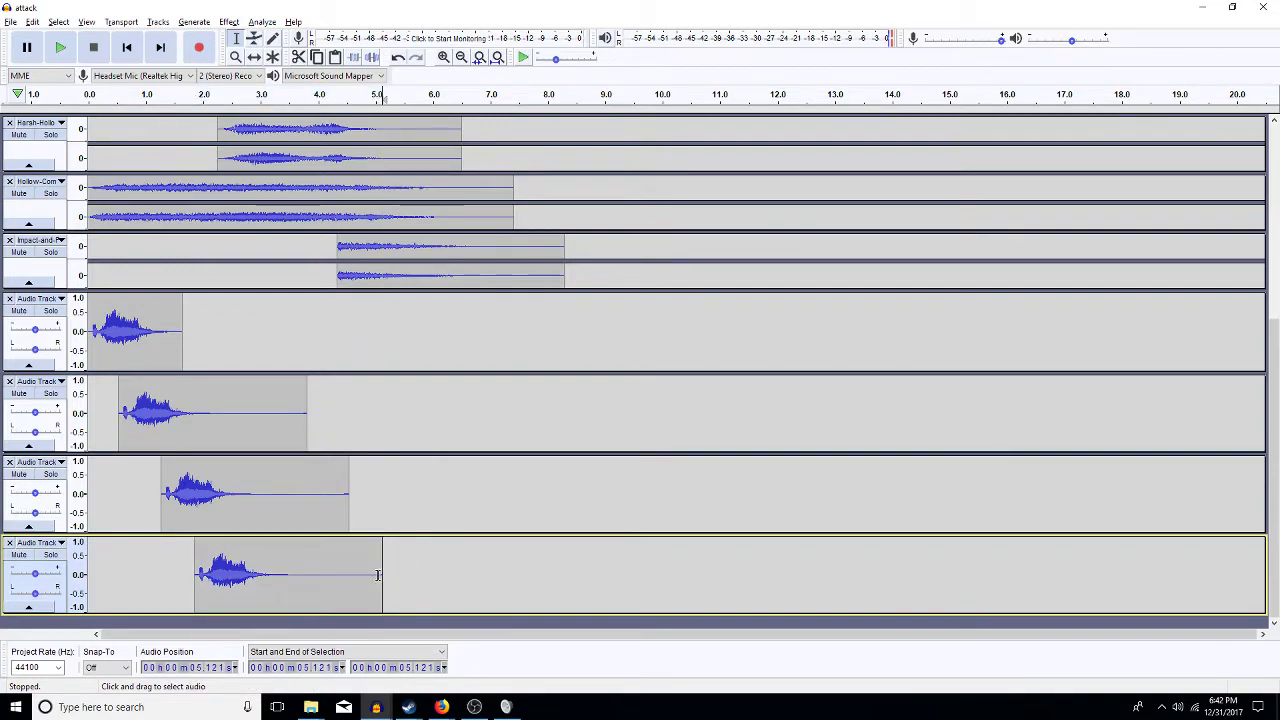
{"action": "key", "text": "ctrl+v"}
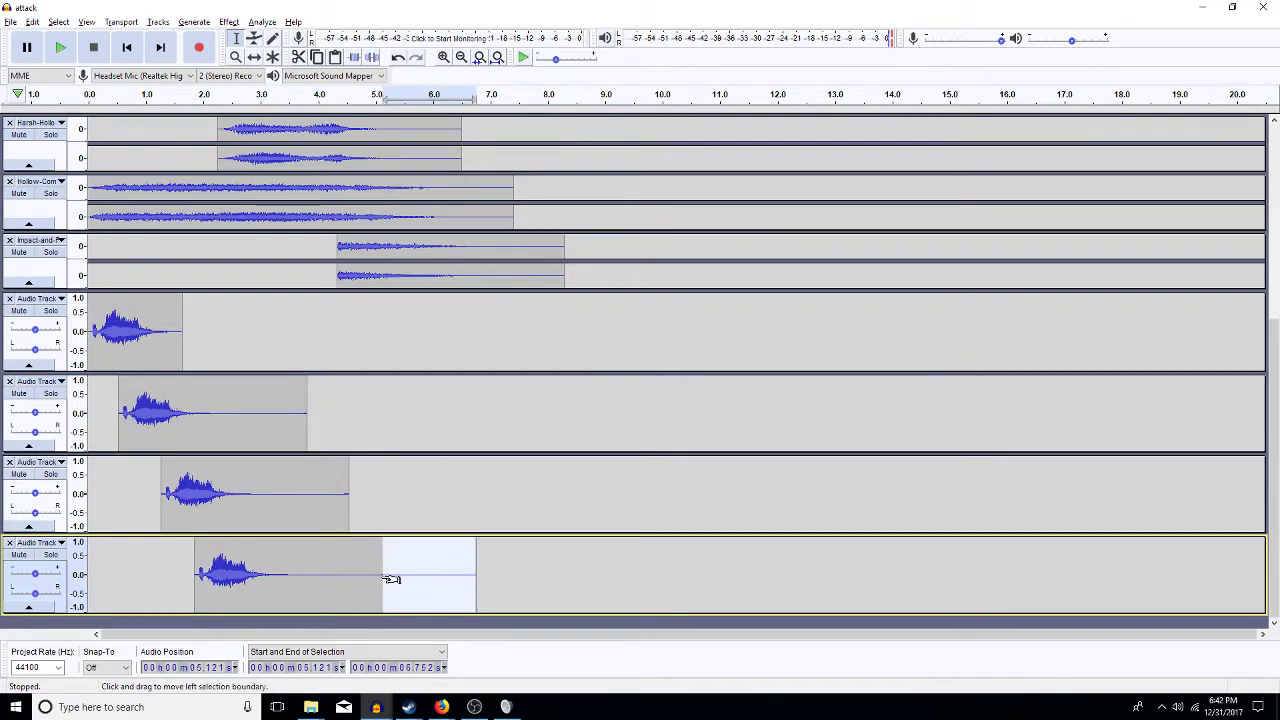
- Silence the leftover blips in the fourth Audio Track clip near 5.1 seconds and at the ends of the third and second clips
{"action": "left_click_drag", "start_coordinate": [388, 577], "coordinate": [373, 586]}
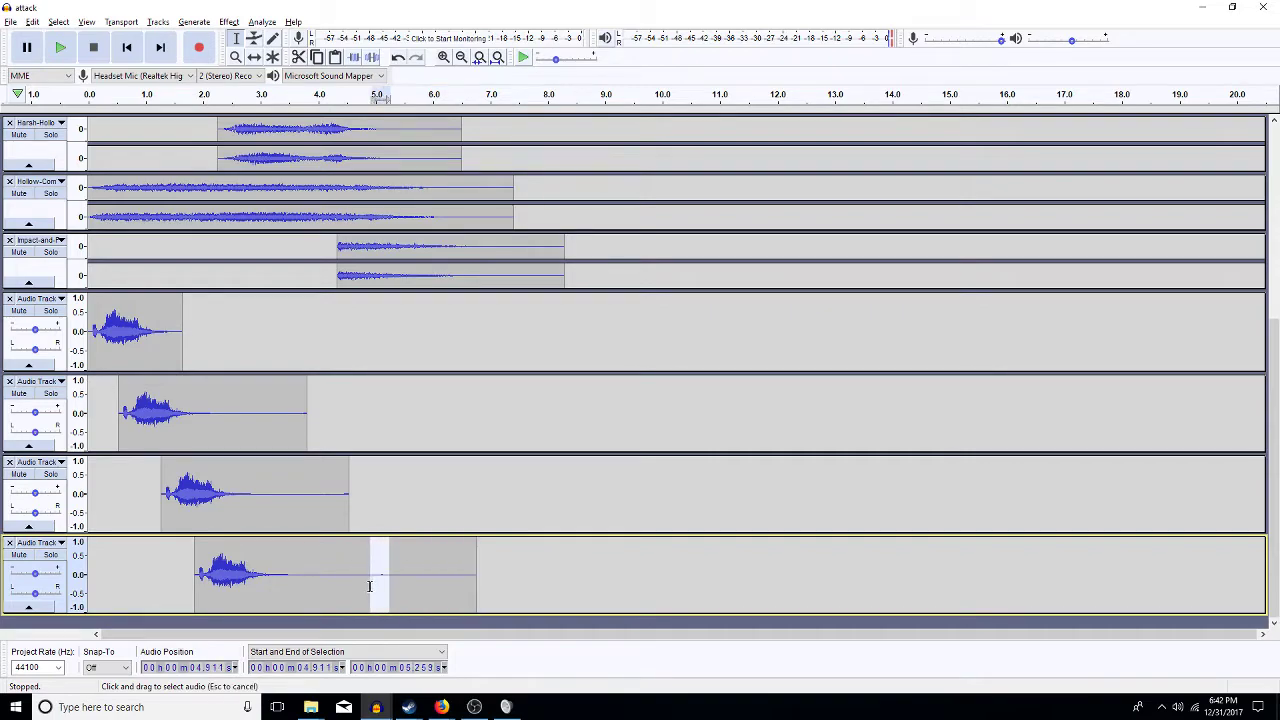
{"action": "left_click_drag", "start_coordinate": [338, 494], "coordinate": [353, 499]}
{"action": "left_click_drag", "start_coordinate": [295, 429], "coordinate": [307, 435]}
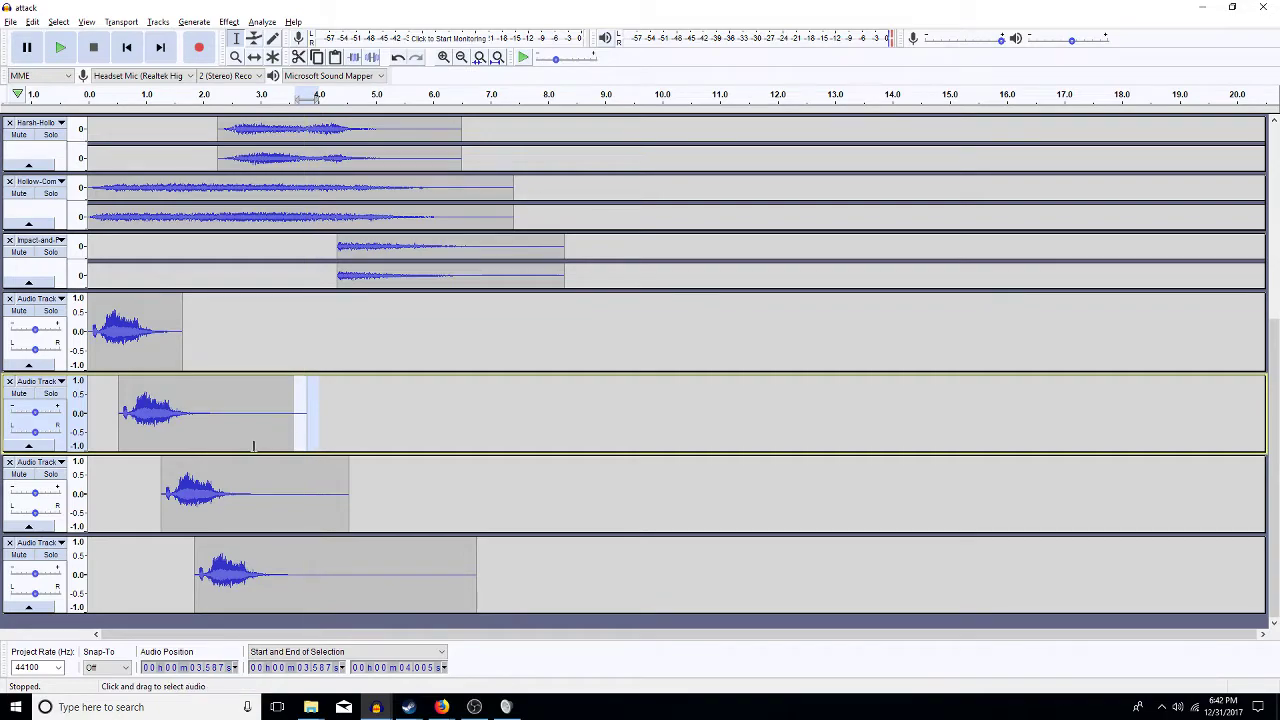
{"action": "left_click", "coordinate": [337, 423]}
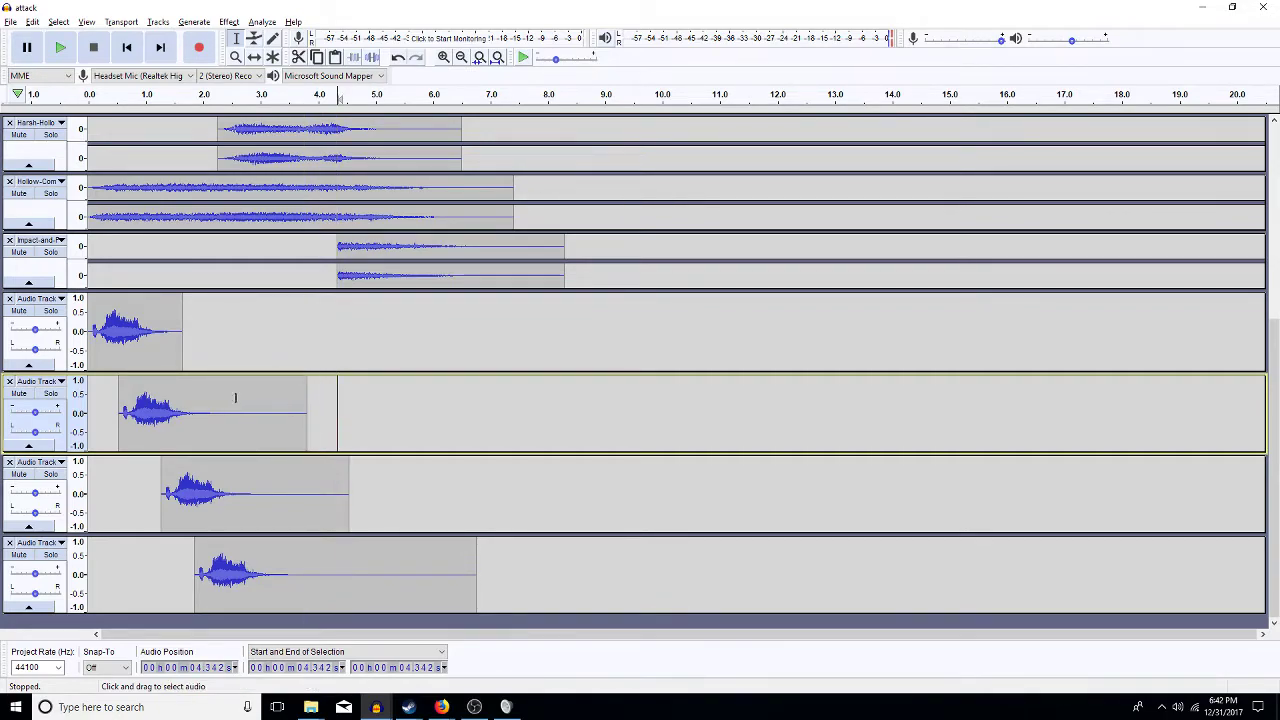
- Apply a High Pass Filter with a 6 dB rolloff to the whole second Audio Track clip
{"action": "double_click", "coordinate": [145, 411]}
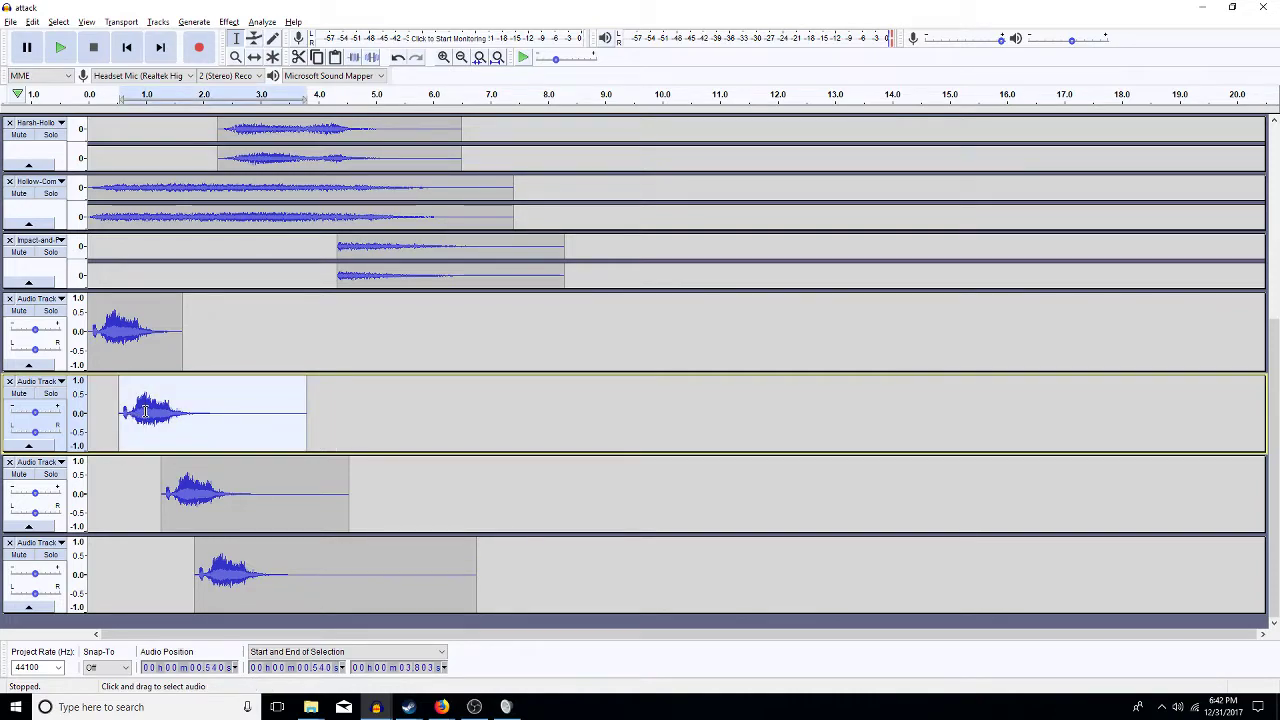
{"action": "key", "text": "ctrl+r"}
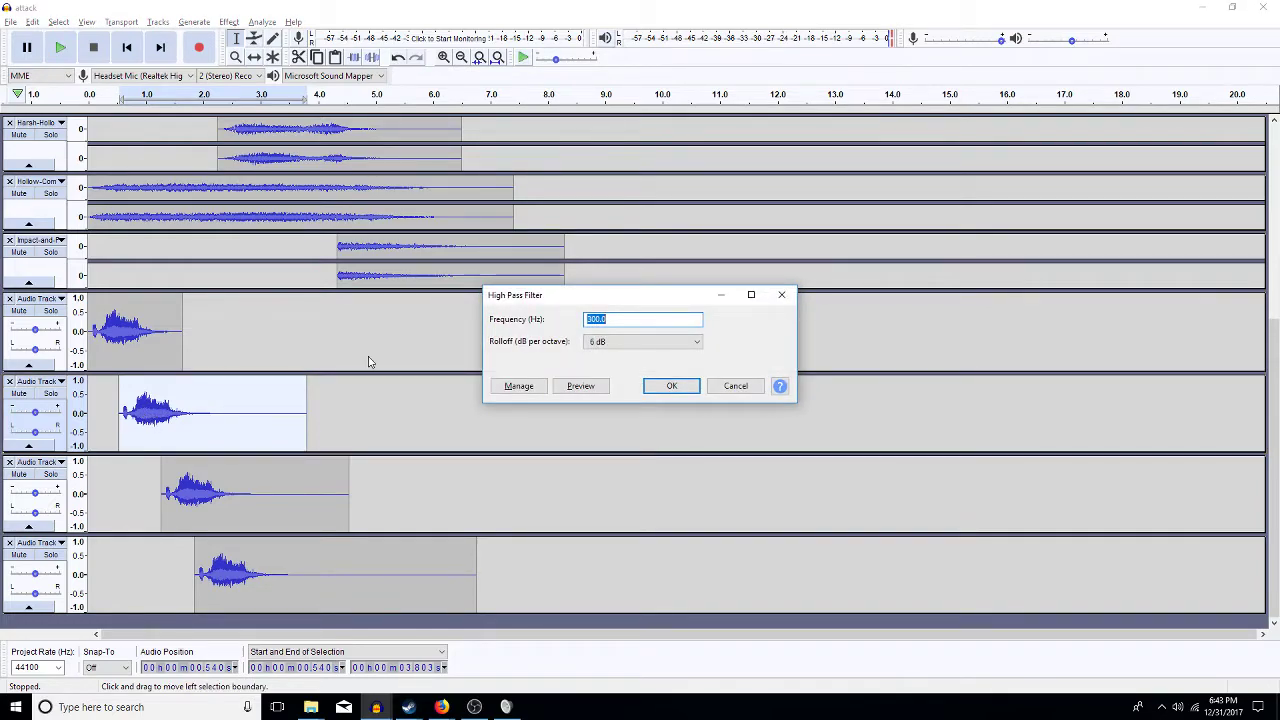
{"action": "key", "text": "Return"}
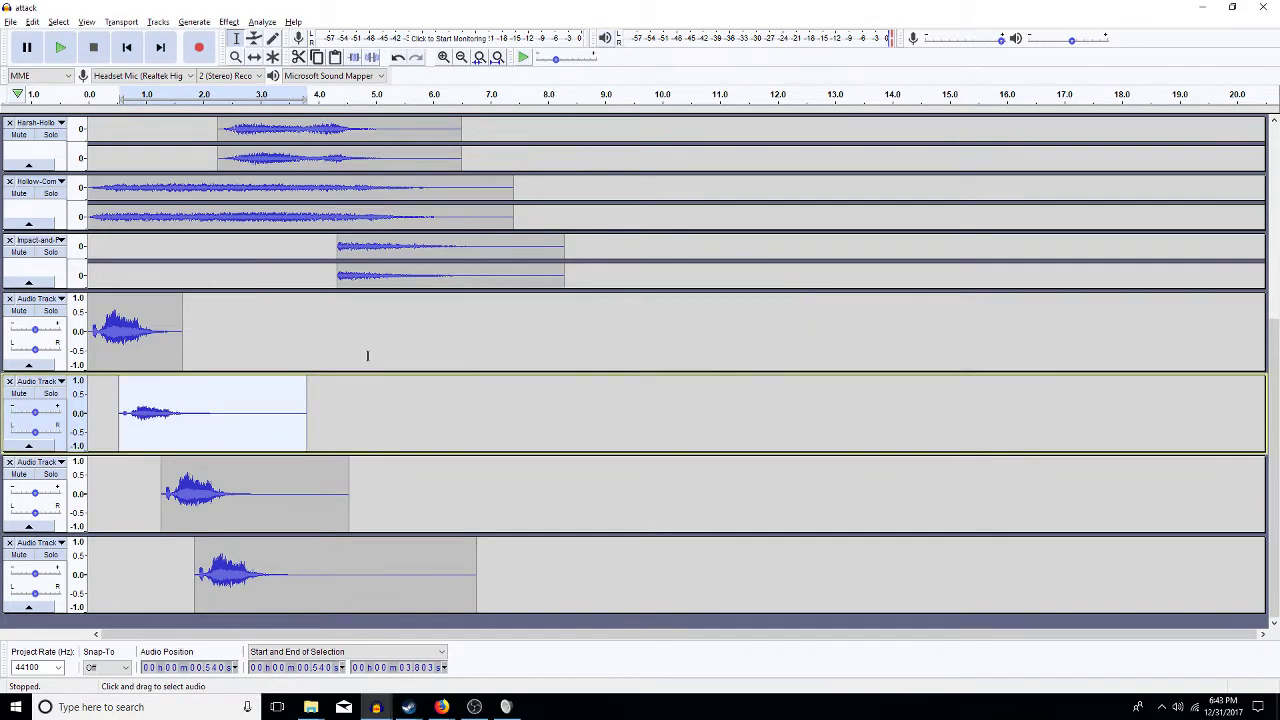
- Amplify the filtered second Audio Track clip by 14.115 dB to a 0 dB peak, and lower its level with a second Amplify
{"action": "key", "text": "ctrl+shift+a"}
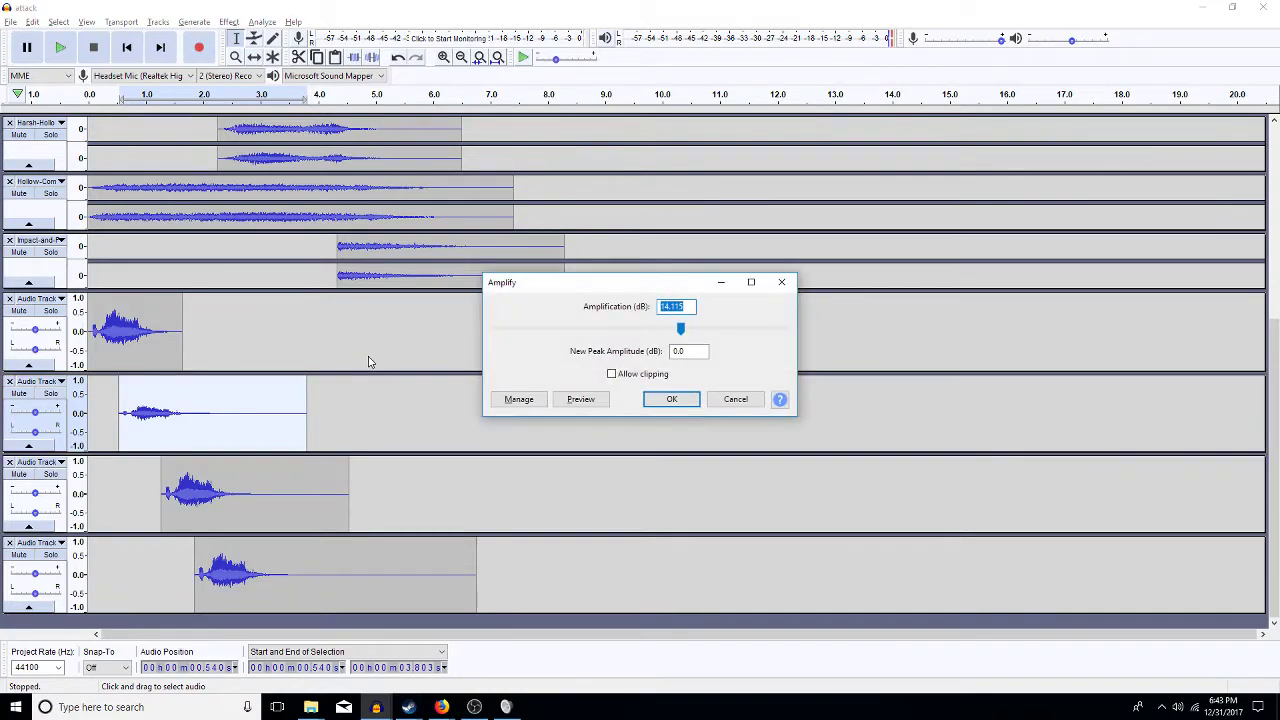
{"action": "key", "text": "Return"}
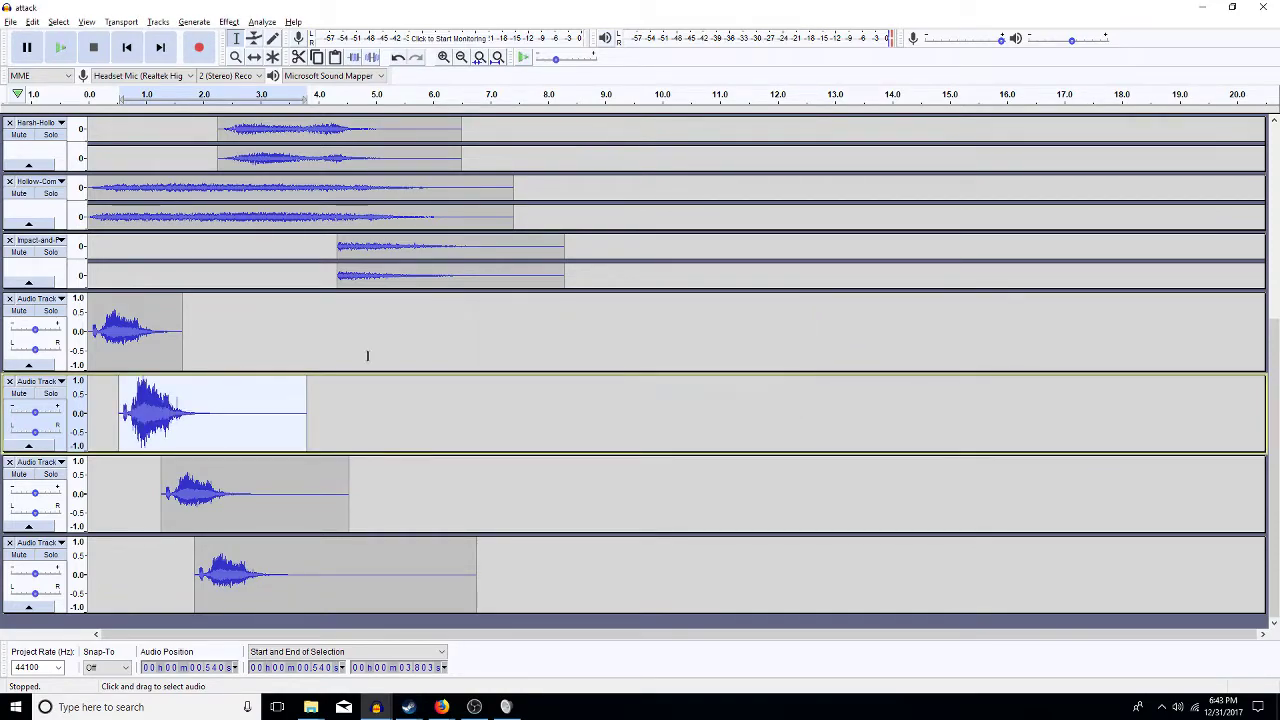
{"action": "key", "text": "ctrl+shift+a"}
{"action": "key", "text": "Return"}
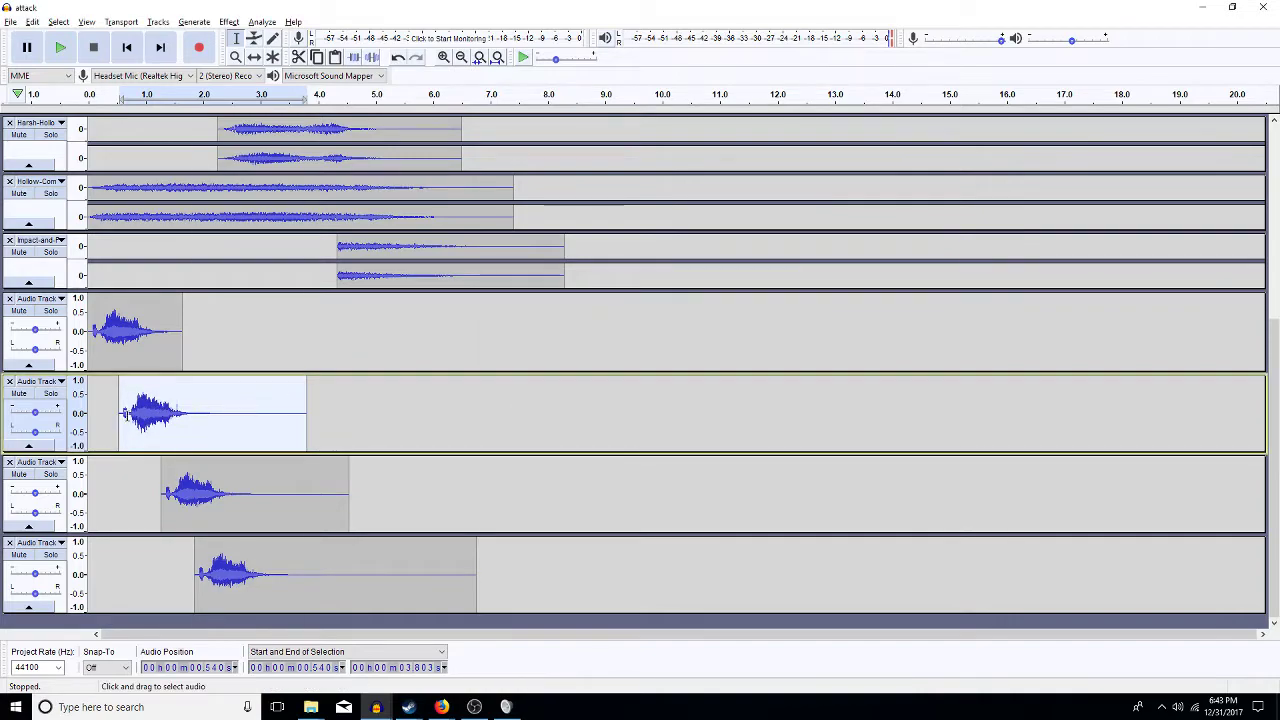
- Solo the first Audio Track and play it from the start
{"action": "left_click", "coordinate": [51, 314]}
{"action": "key", "text": "space"}
{"action": "key", "text": "space"}
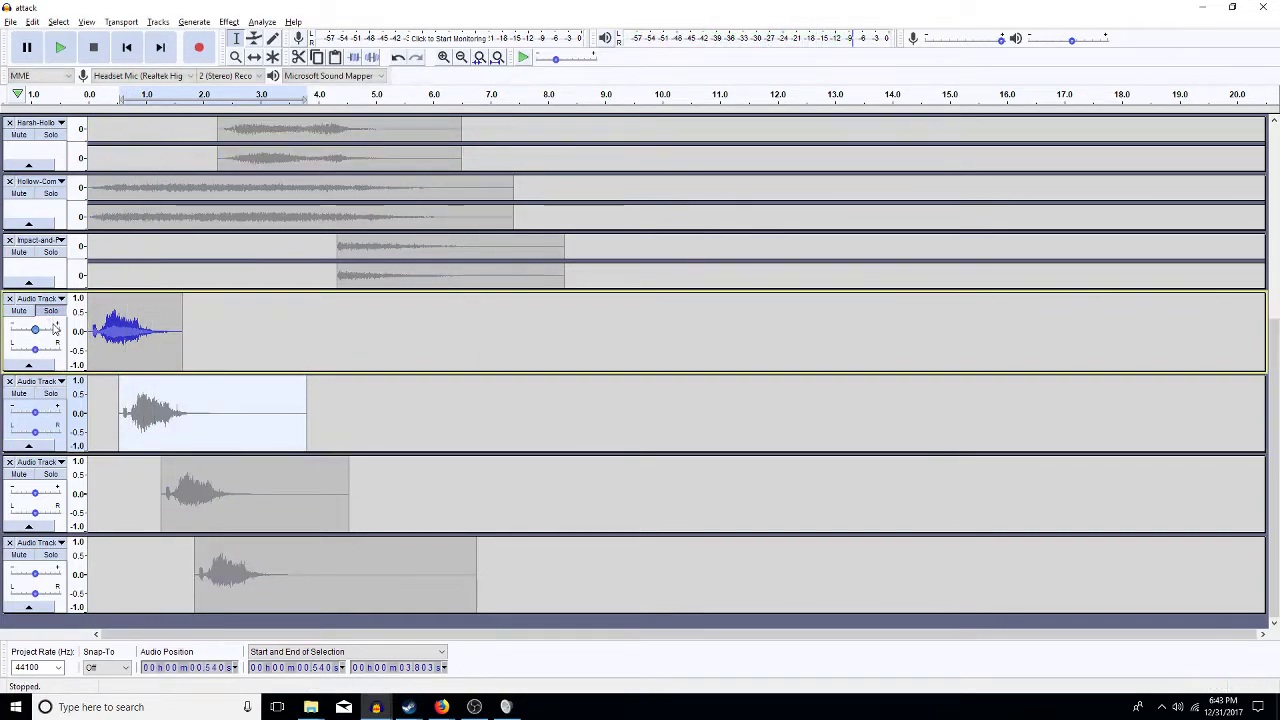
{"action": "key", "text": "Home"}
{"action": "key", "text": "space"}
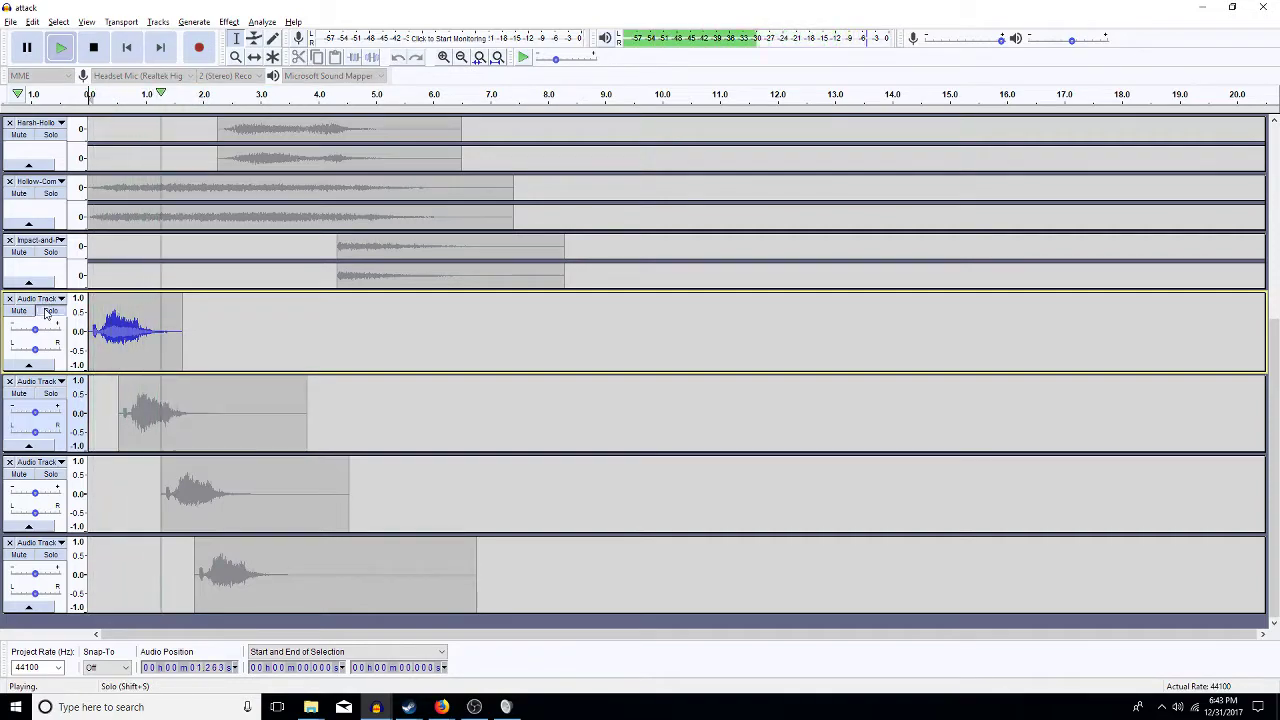
{"action": "key", "text": "space"}
- Switch solo from the first to the second Audio Track, play it from the start, and turn its solo off
{"action": "left_click", "coordinate": [47, 312]}
{"action": "left_click", "coordinate": [46, 395]}
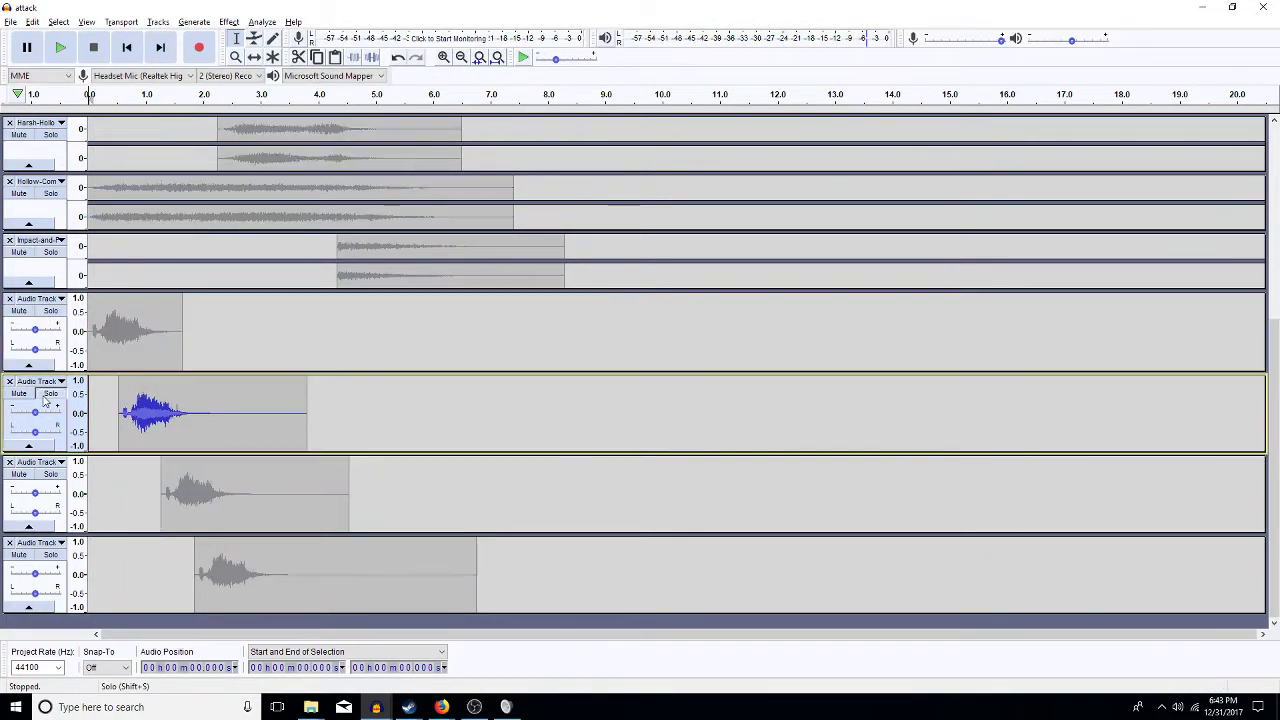
{"action": "key", "text": "space"}
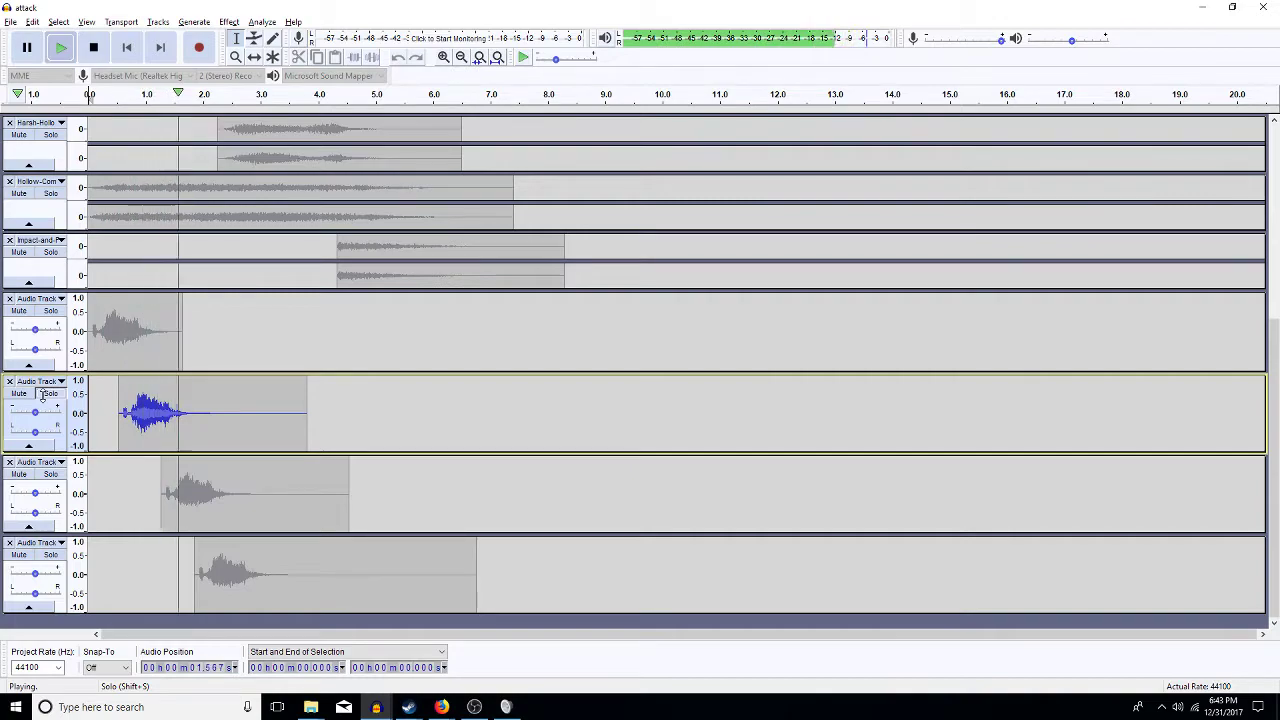
{"action": "key", "text": "space"}
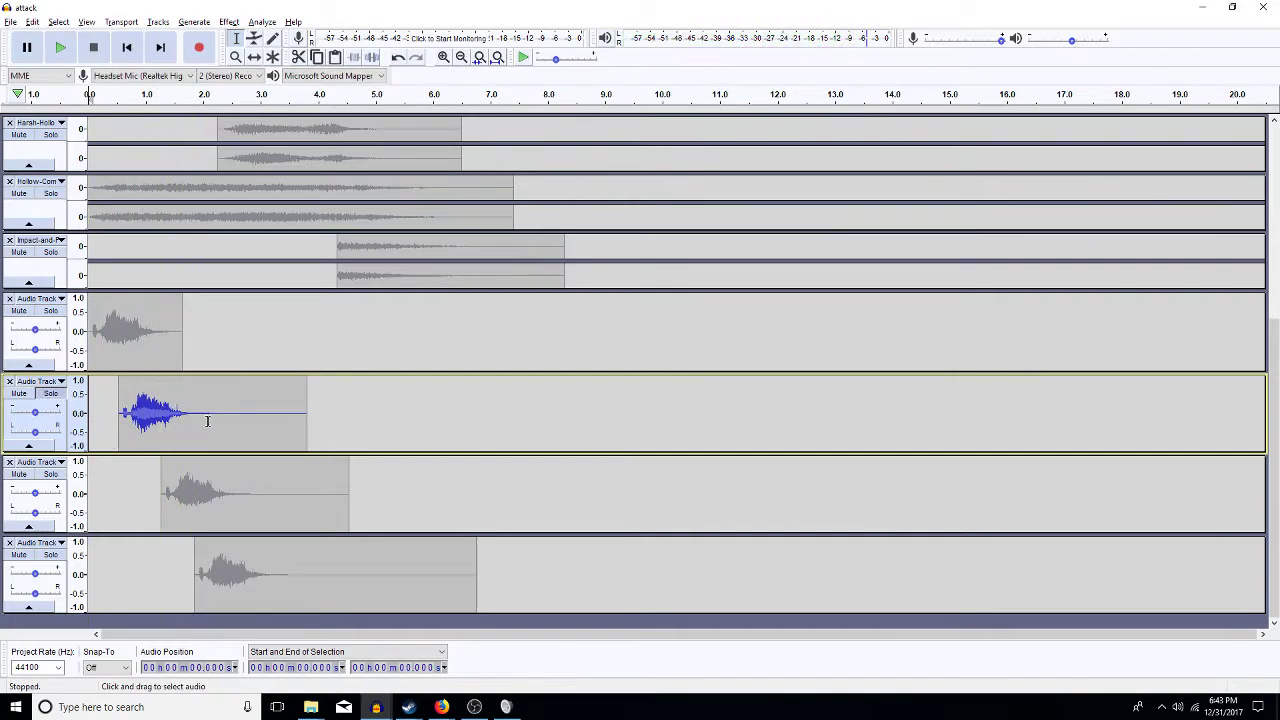
{"action": "left_click", "coordinate": [50, 394]}
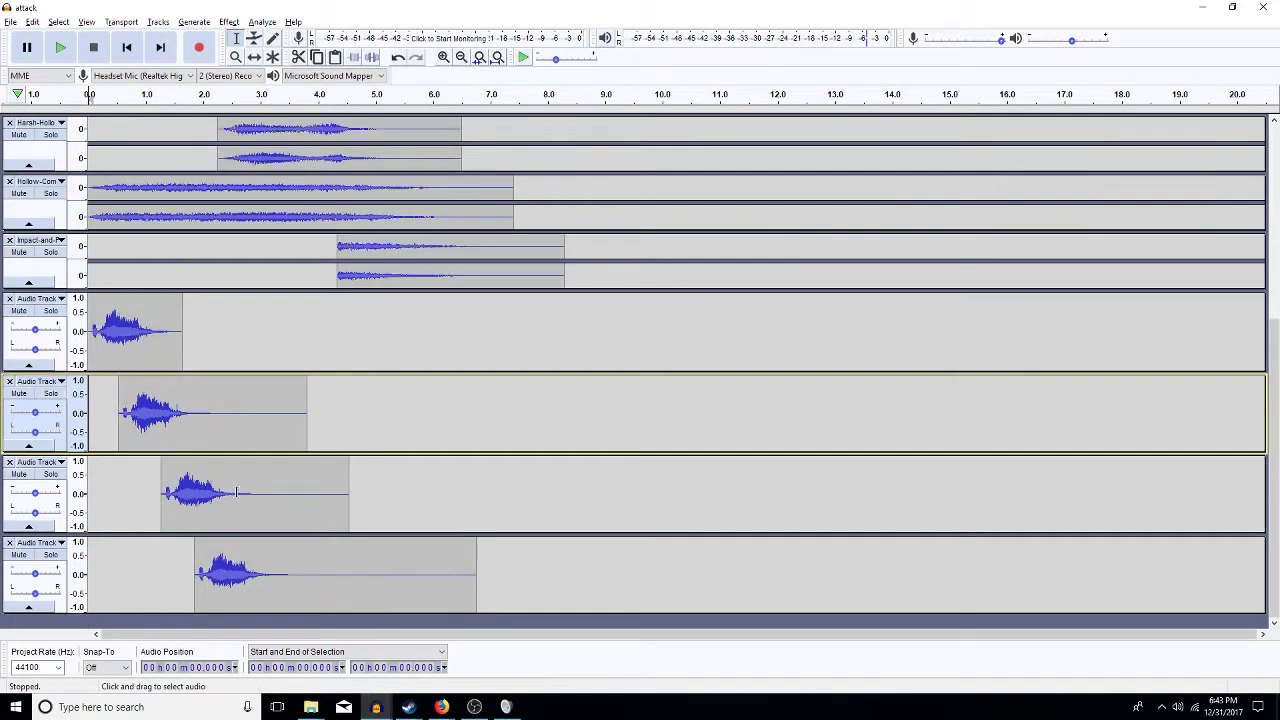
- Process the whole third Audio Track clip to a lower level, and raise its level again with Amplify
{"action": "double_click", "coordinate": [245, 492]}
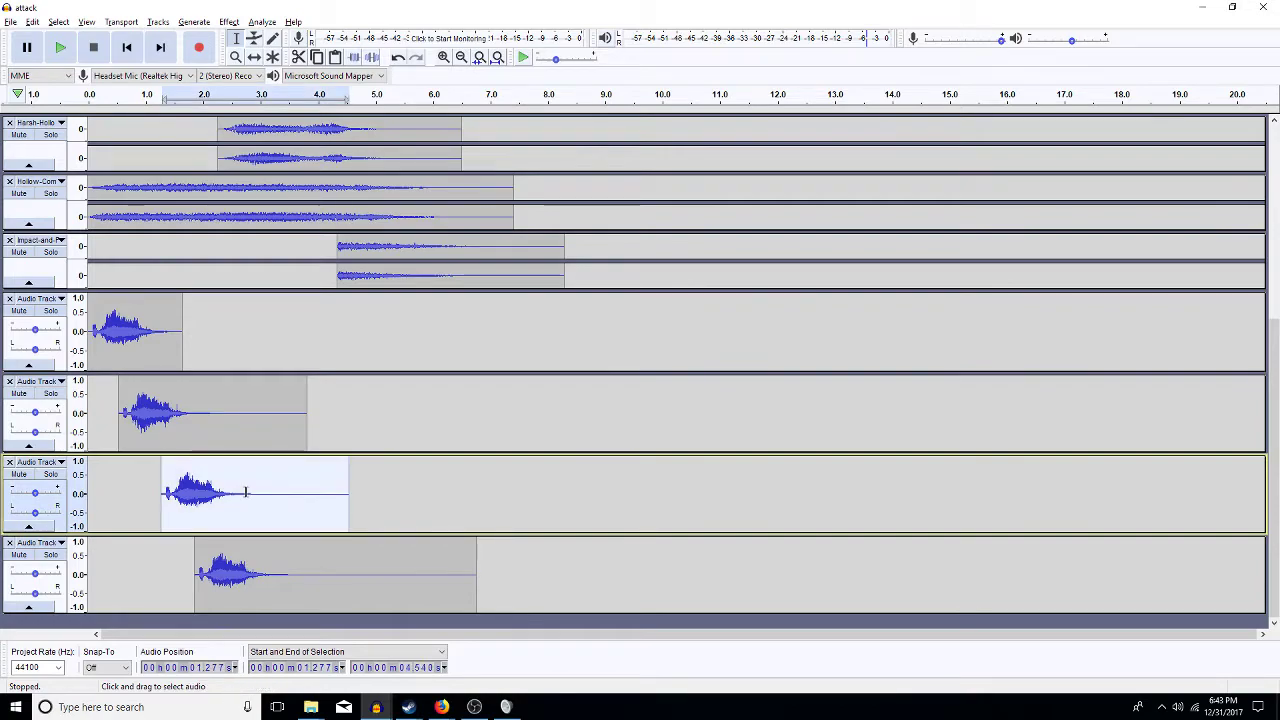
{"action": "key", "text": "ctrl+r"}
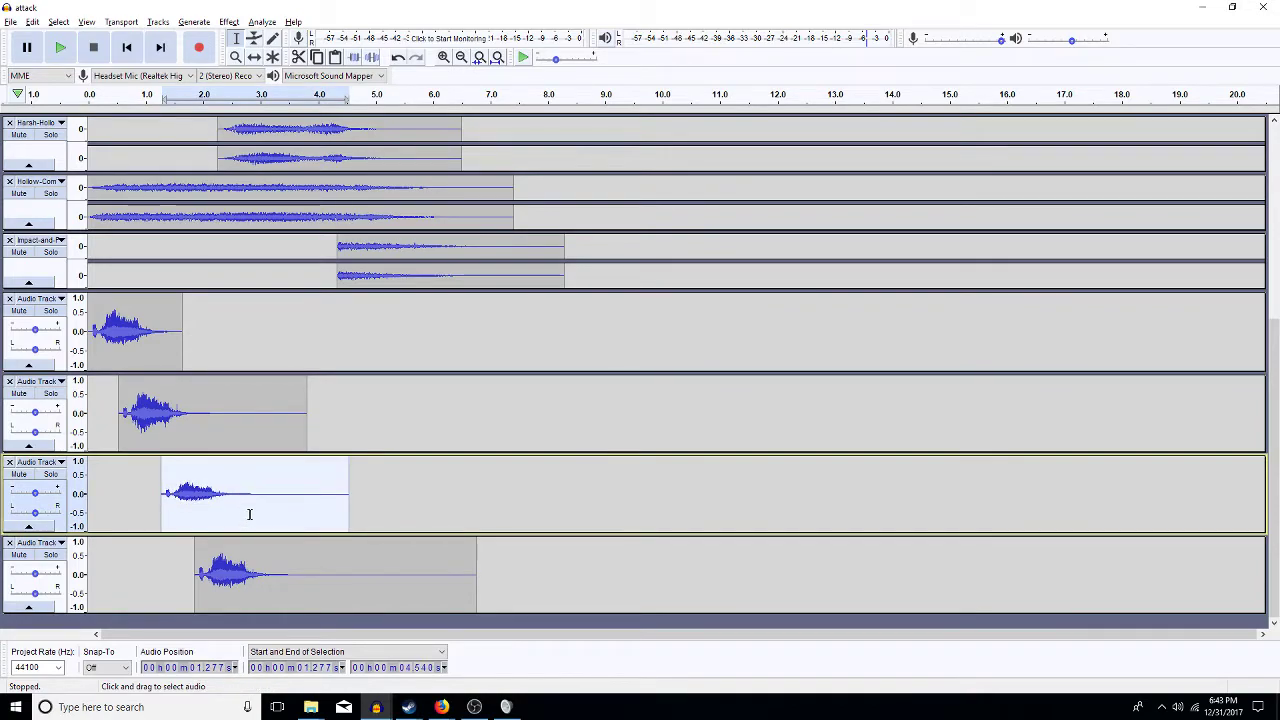
{"action": "double_click", "coordinate": [253, 557]}
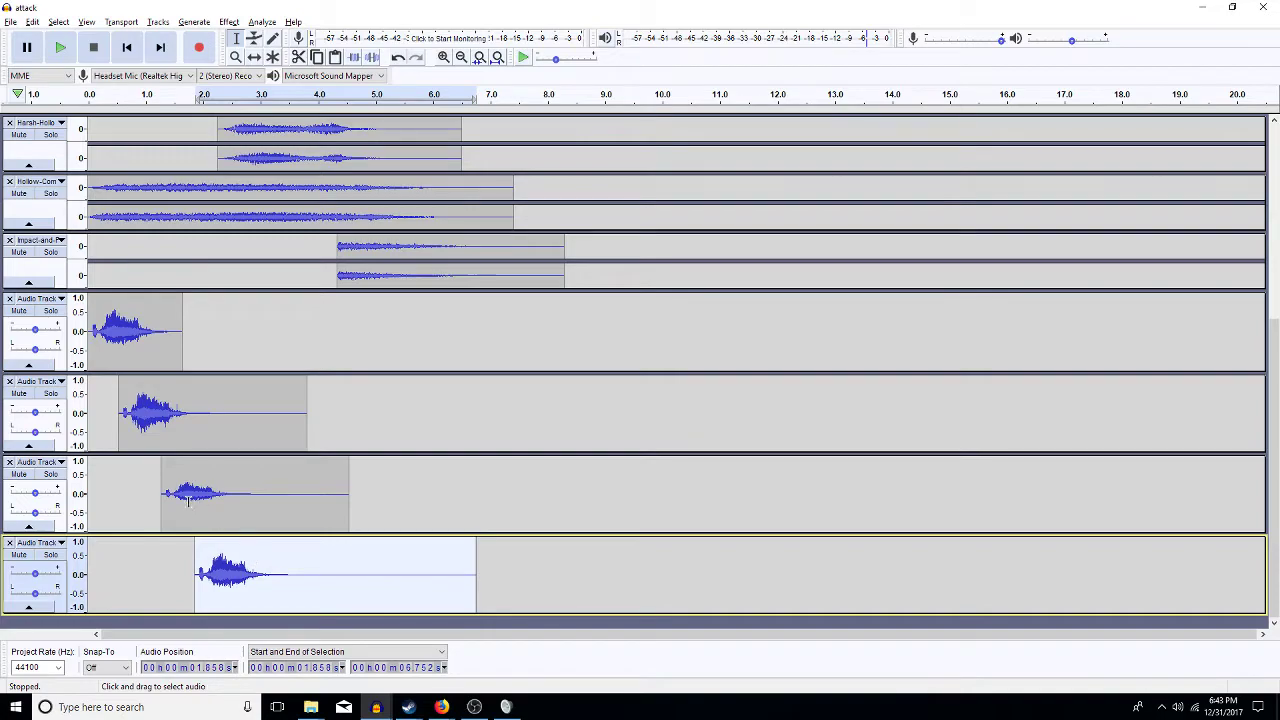
{"action": "left_click", "coordinate": [220, 497]}
{"action": "double_click", "coordinate": [219, 497]}
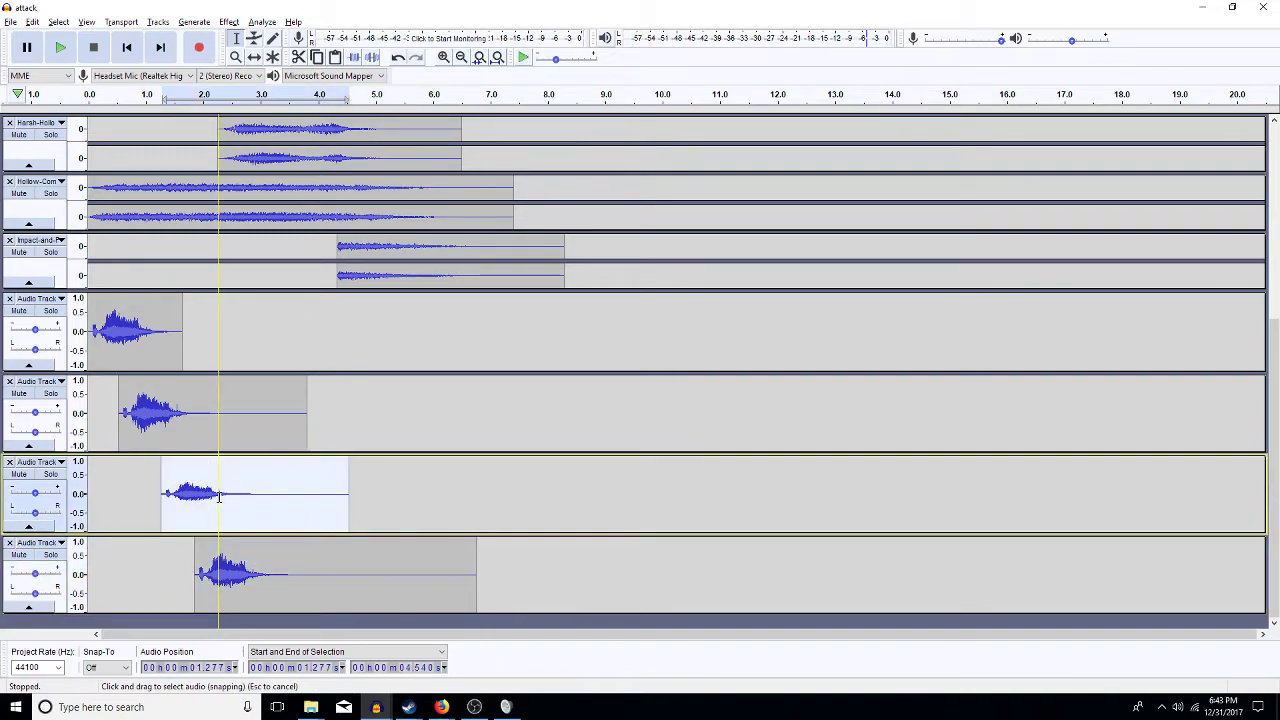
{"action": "key", "text": "ctrl+r"}
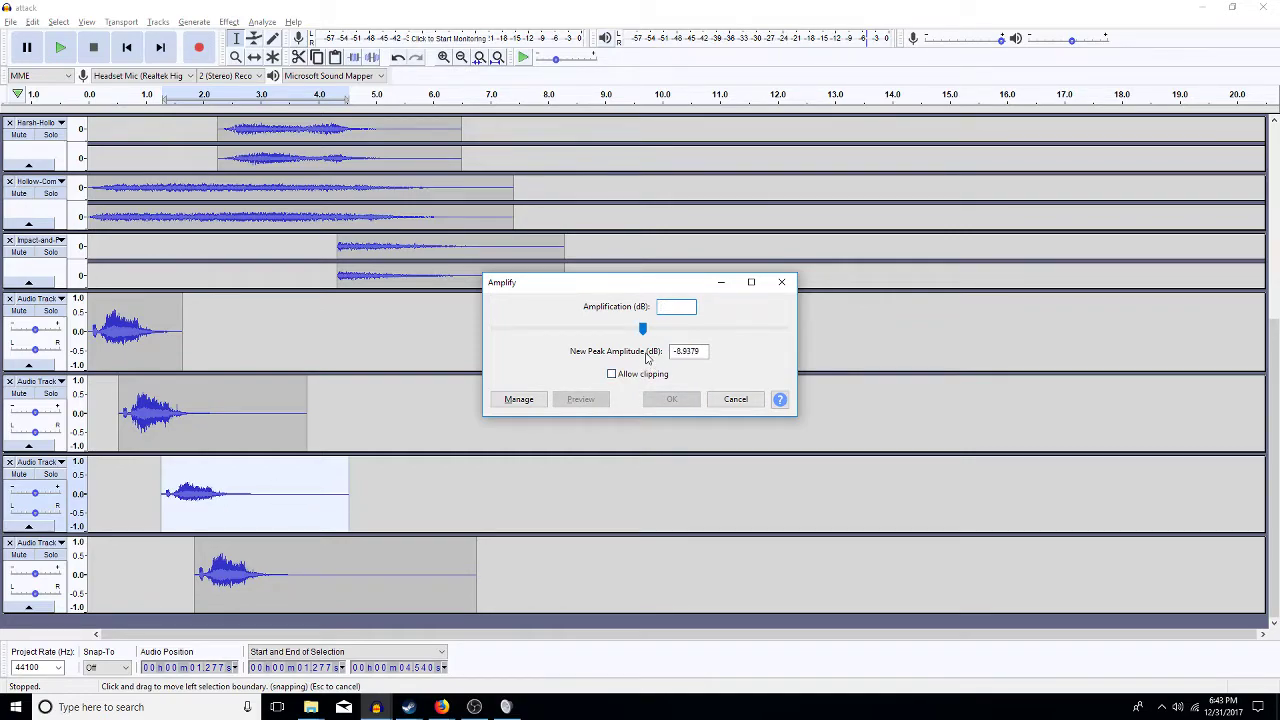
{"action": "key", "text": "Escape"}
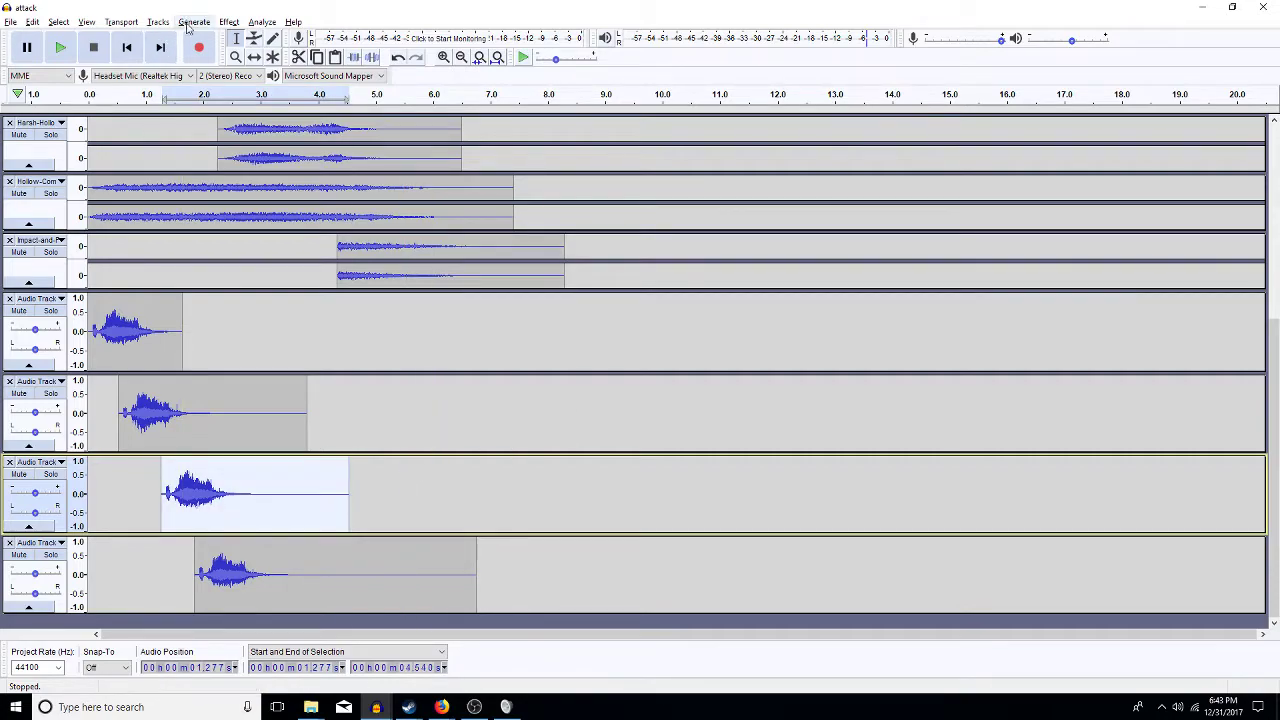
- Try the Echo effect with its current settings on the third Audio Track clip, and undo it
{"action": "left_click", "coordinate": [229, 22]}
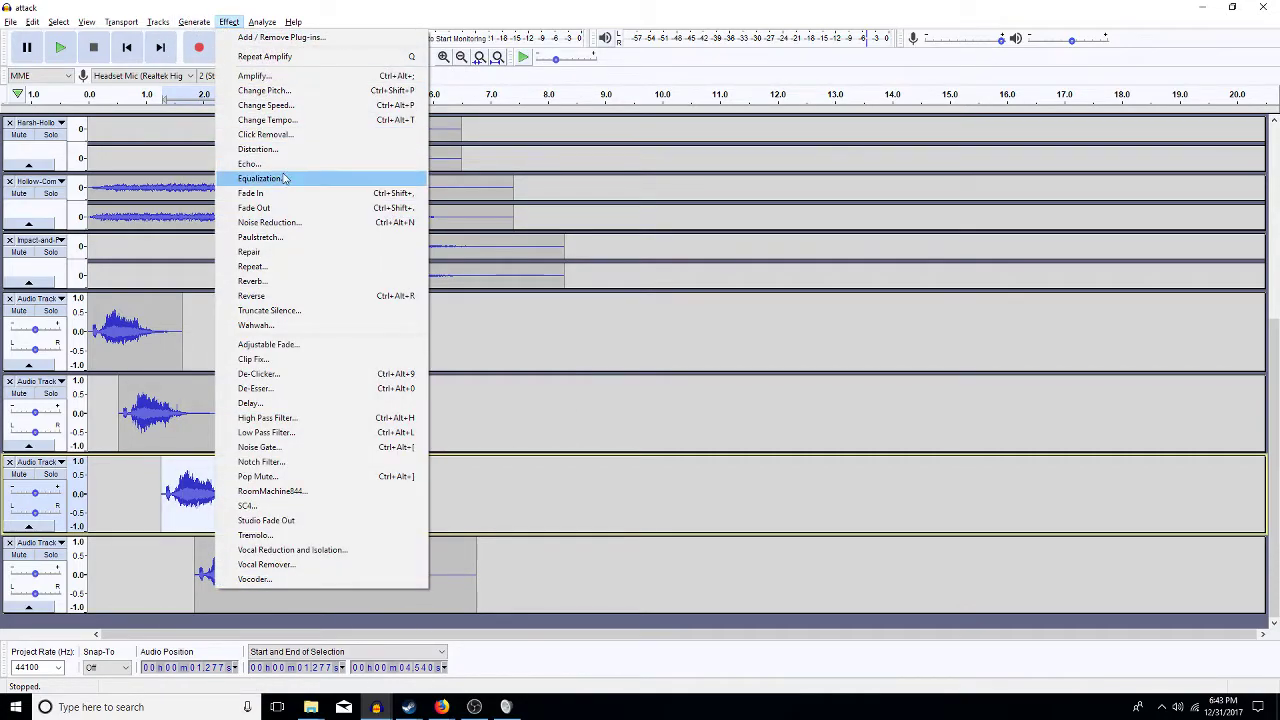
{"action": "left_click", "coordinate": [292, 164]}
{"action": "key", "text": "Return"}
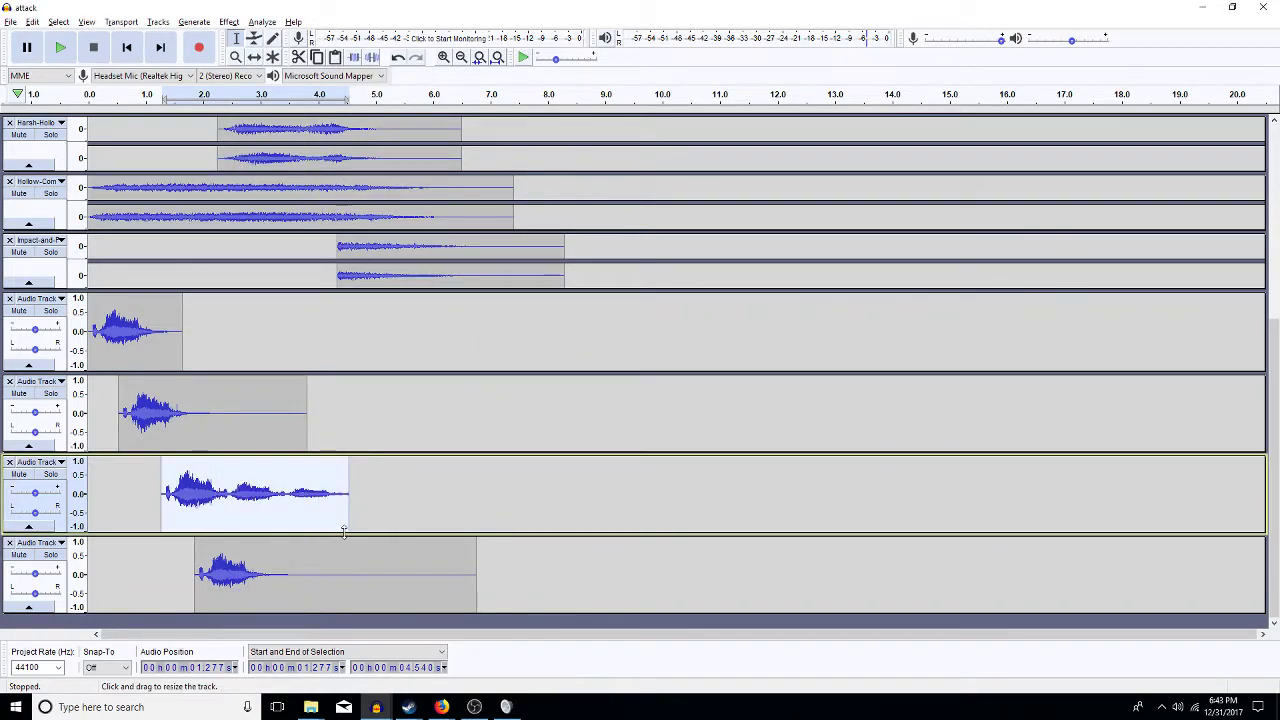
{"action": "key", "text": "ctrl+z"}
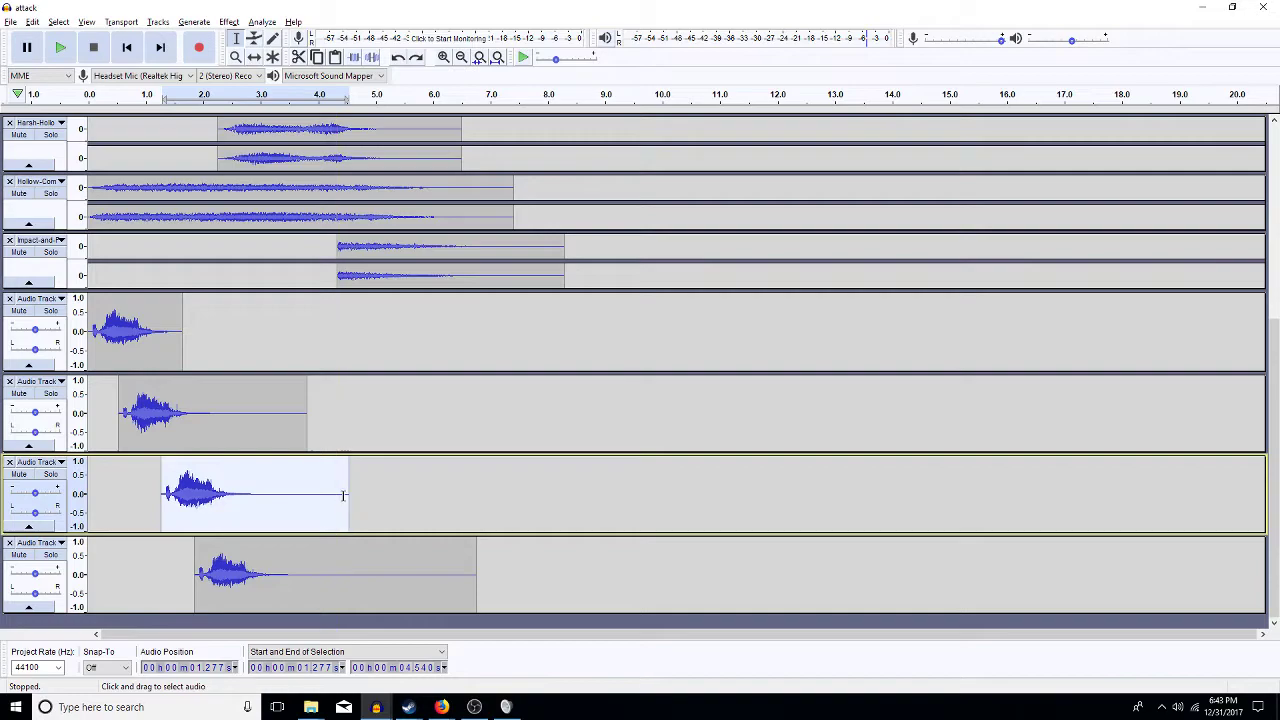
- Paste silence into the third Audio Track clip at 4.342 and 5.974 seconds, and into the fourth at 6.095 and 7.5 seconds
{"action": "left_click", "coordinate": [338, 500]}
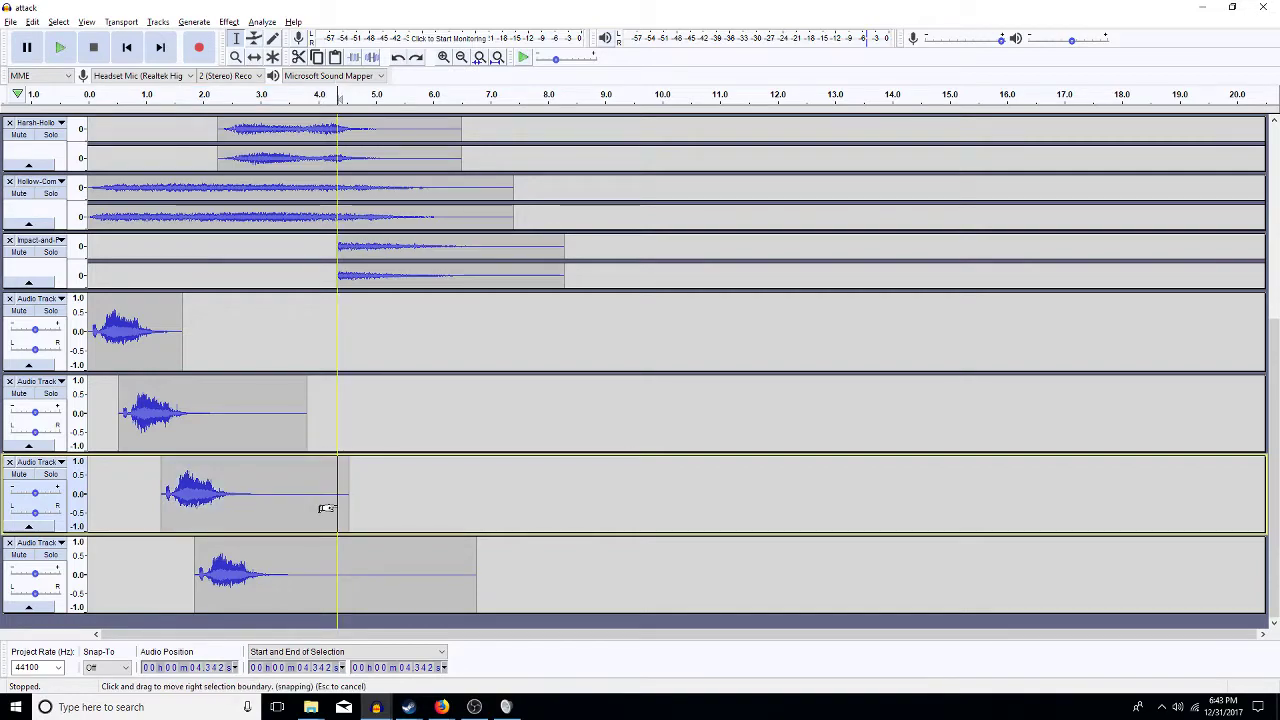
{"action": "key", "text": "ctrl+v"}
{"action": "key", "text": "Right"}
{"action": "key", "text": "ctrl+v"}
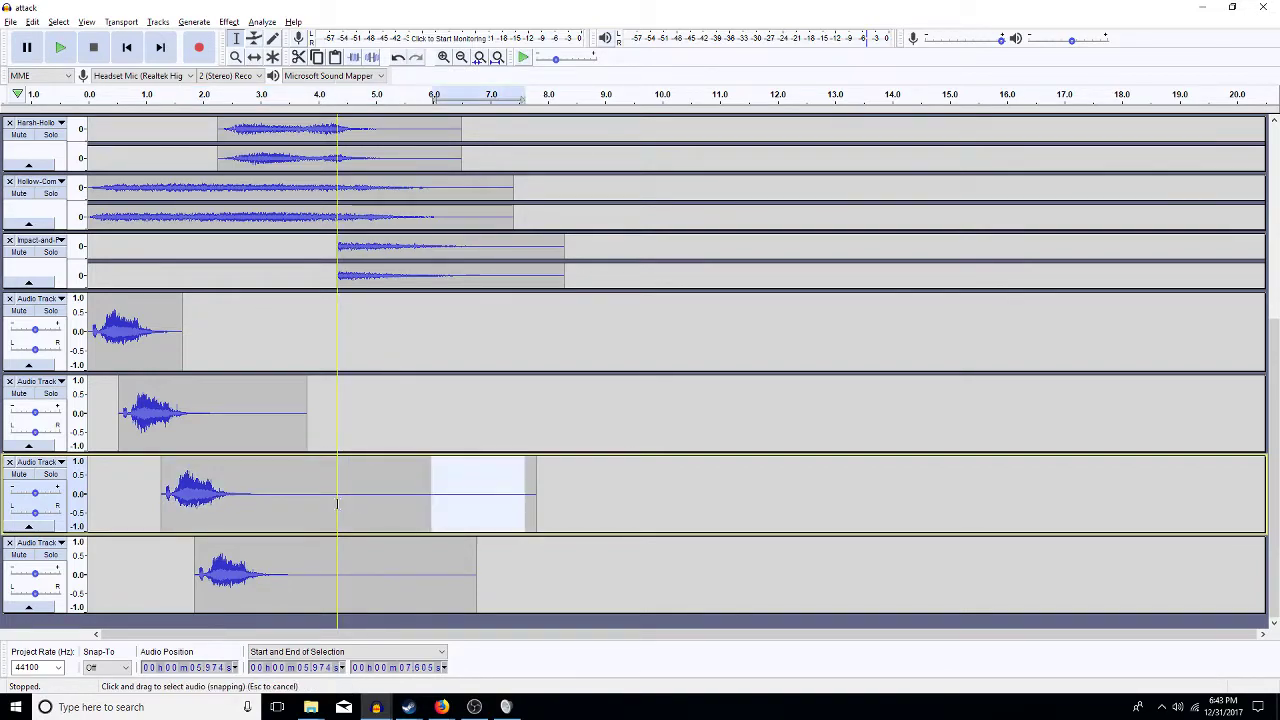
{"action": "left_click", "coordinate": [439, 575]}
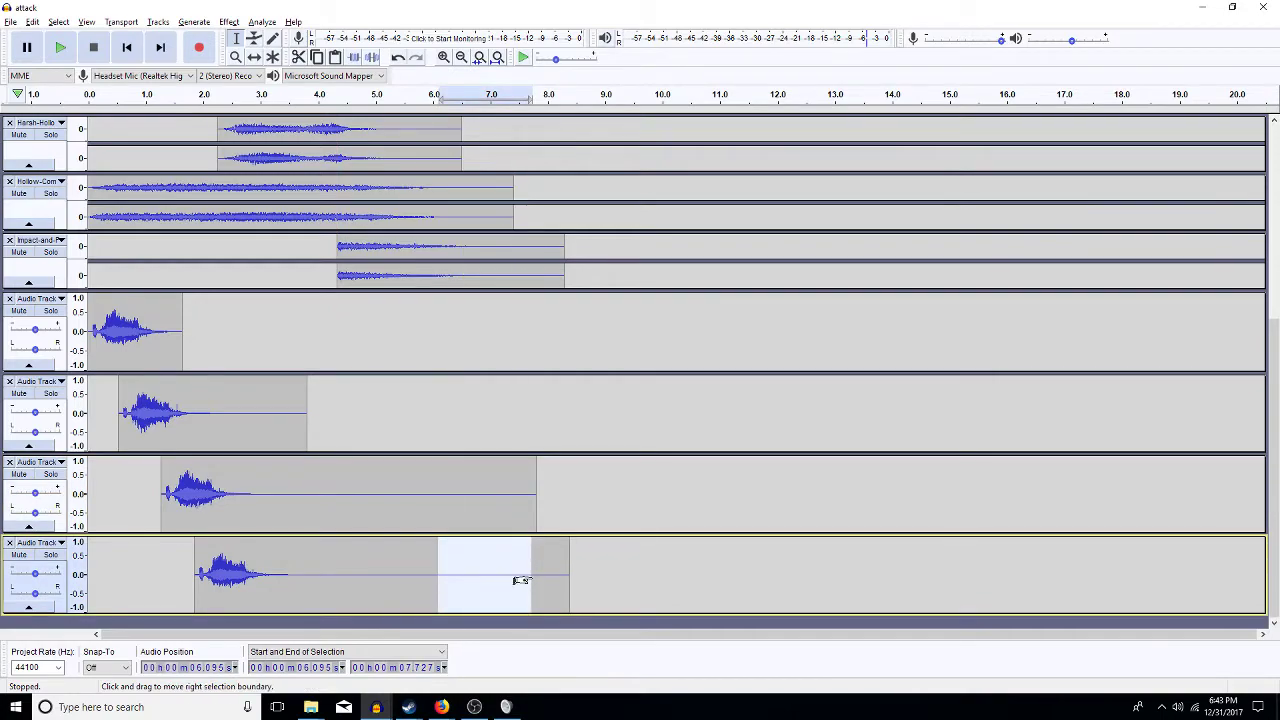
{"action": "left_click", "coordinate": [518, 583]}
{"action": "key", "text": "ctrl+v"}
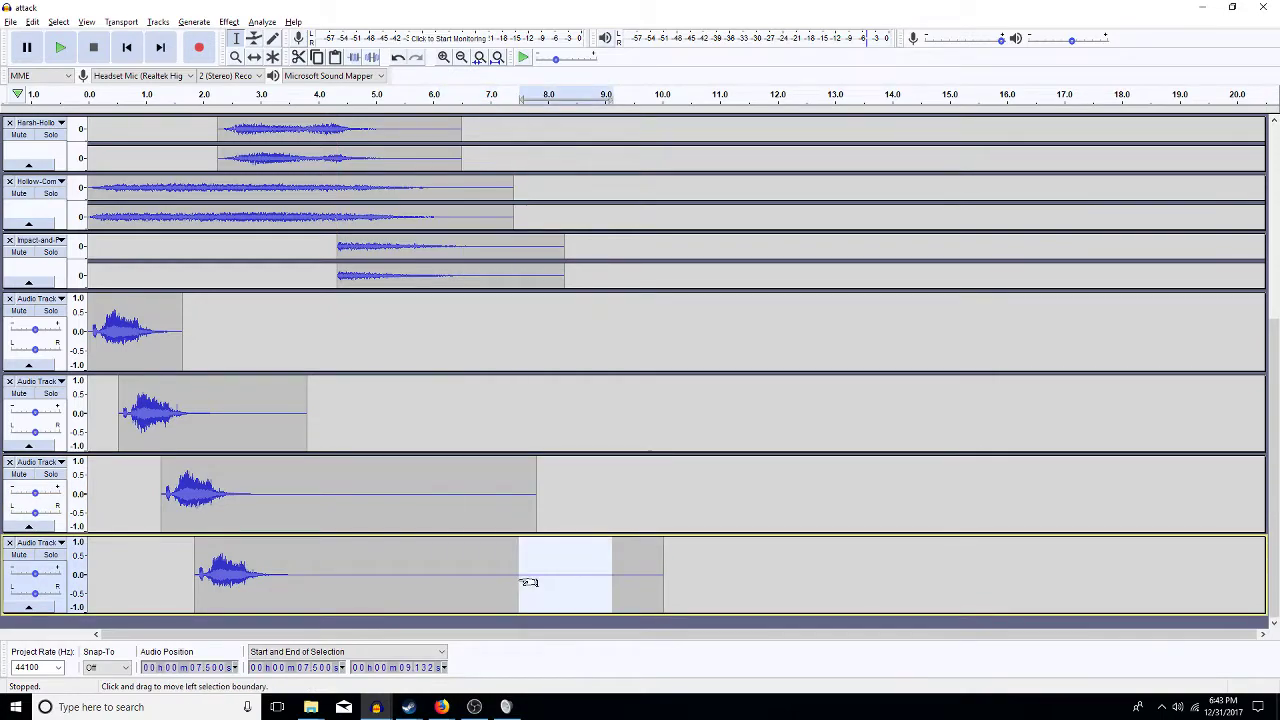
- Apply Echo to the whole third Audio Track clip with a delay time of 1 second and a decay factor of 0.5
{"action": "double_click", "coordinate": [238, 475]}
{"action": "left_click", "coordinate": [228, 22]}
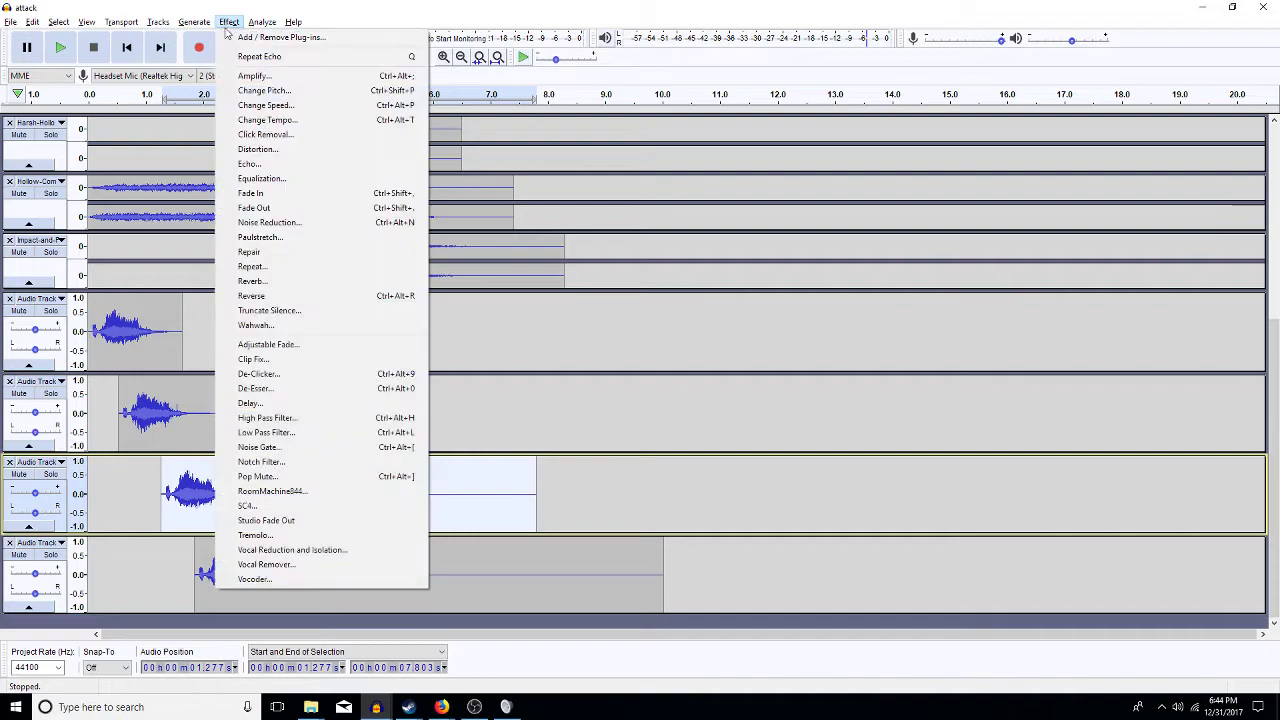
{"action": "left_click", "coordinate": [359, 163]}
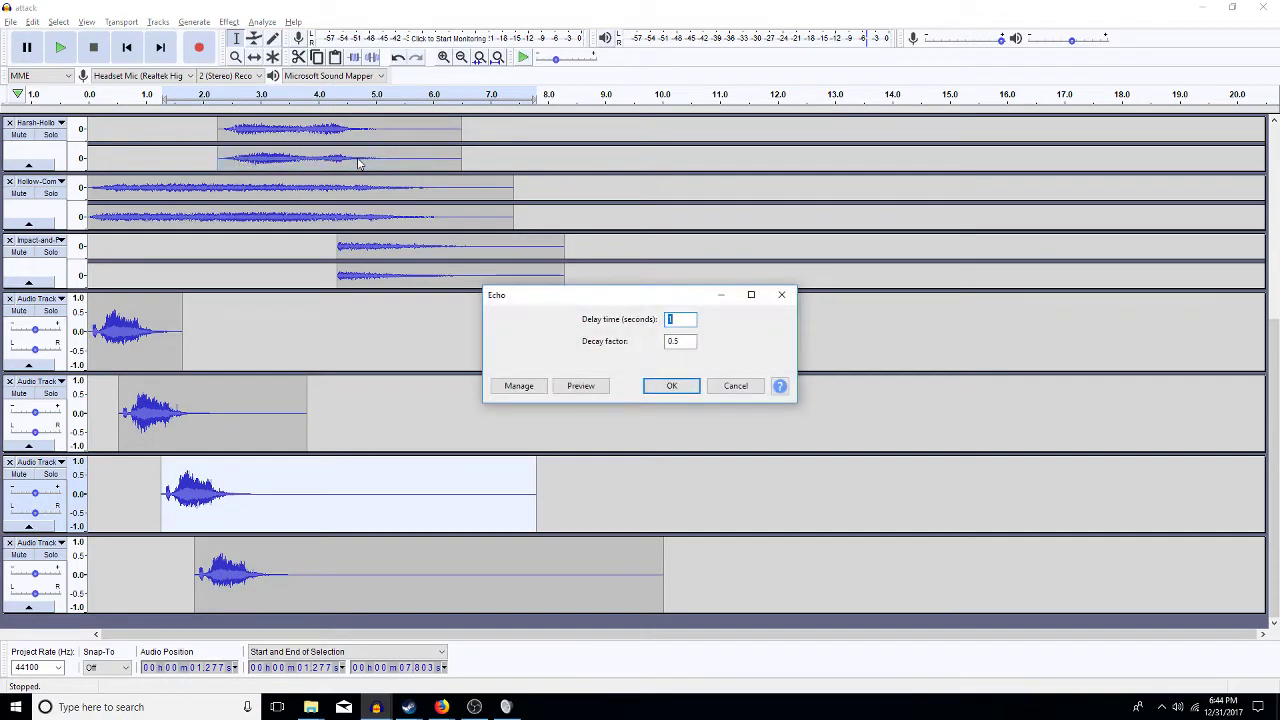
{"action": "key", "text": "Return"}
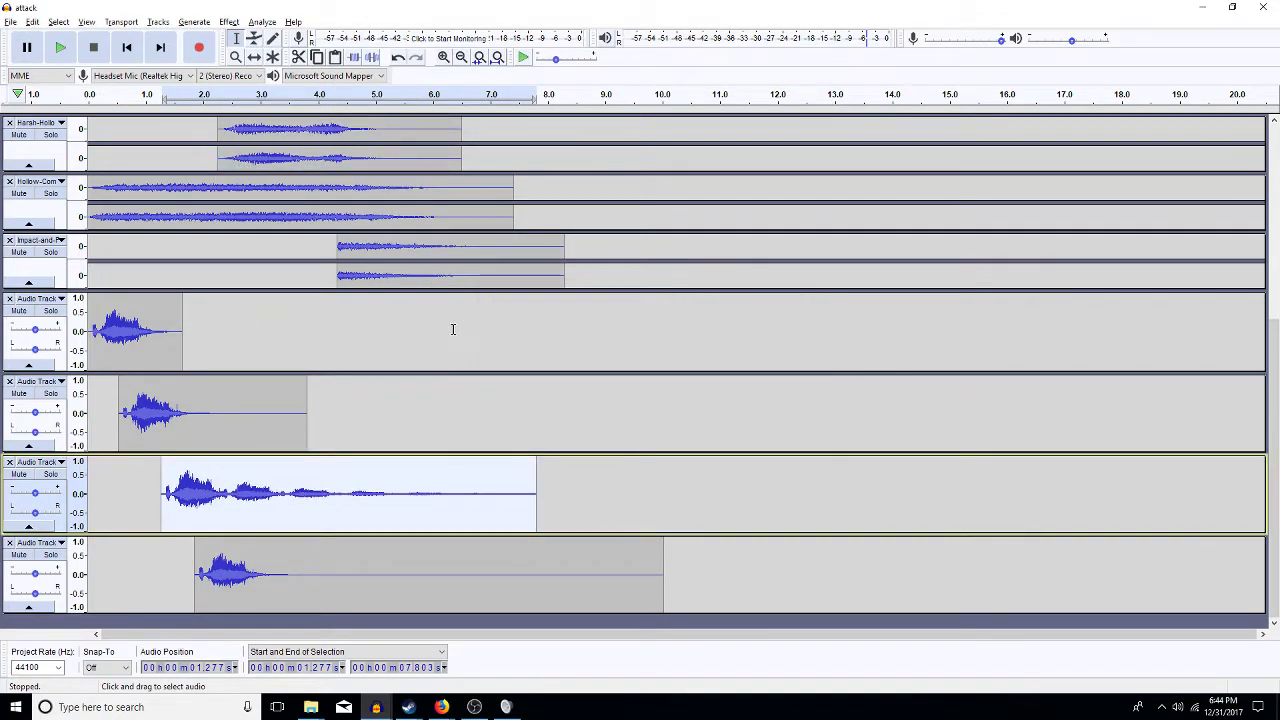
- Change the pitch of the fourth Audio Track clip from 1.858 to 3.803 seconds by -3 semitones, and select the whole clip
{"action": "double_click", "coordinate": [336, 565]}
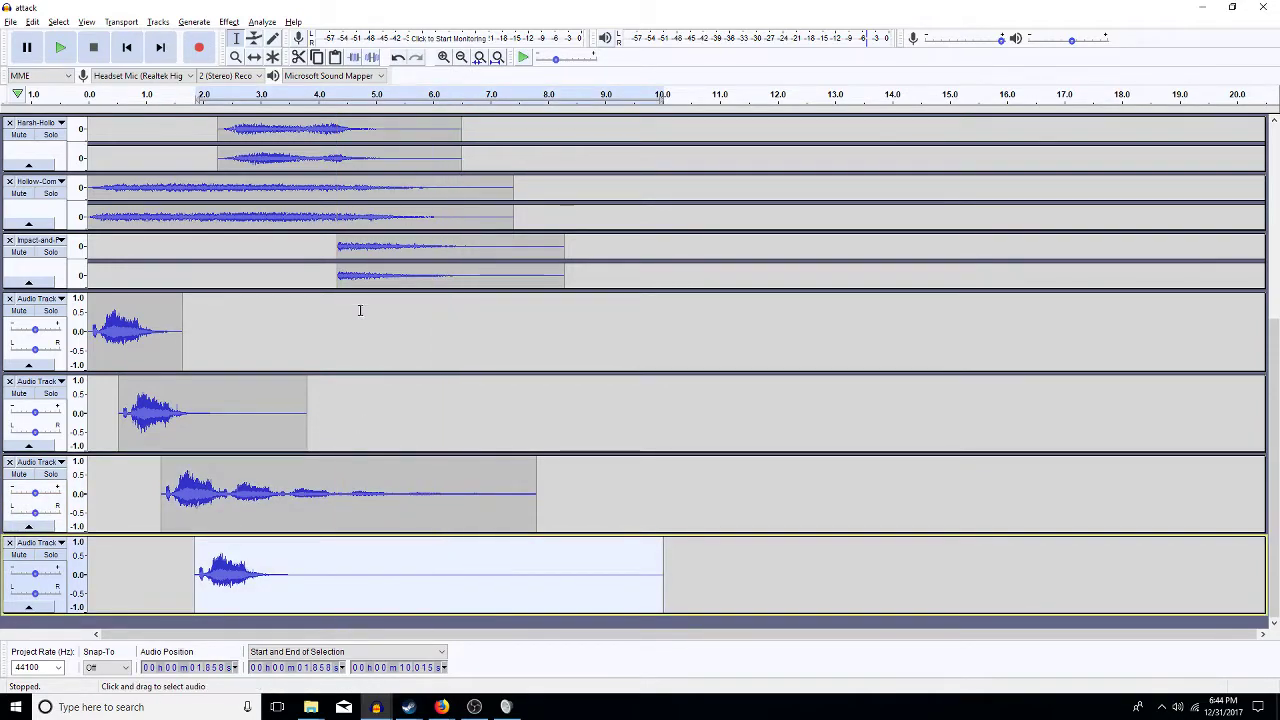
{"action": "left_click_drag", "start_coordinate": [308, 582], "coordinate": [197, 588]}
{"action": "left_click", "coordinate": [229, 22]}
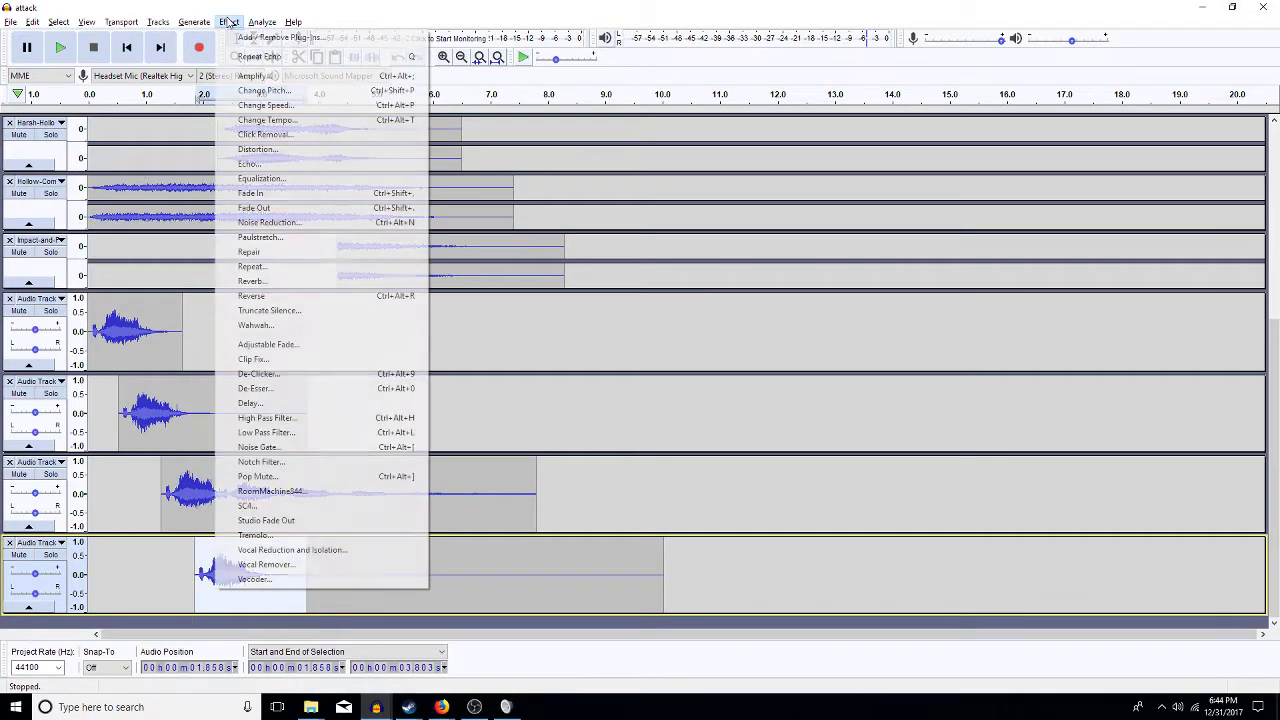
{"action": "left_click", "coordinate": [287, 92]}
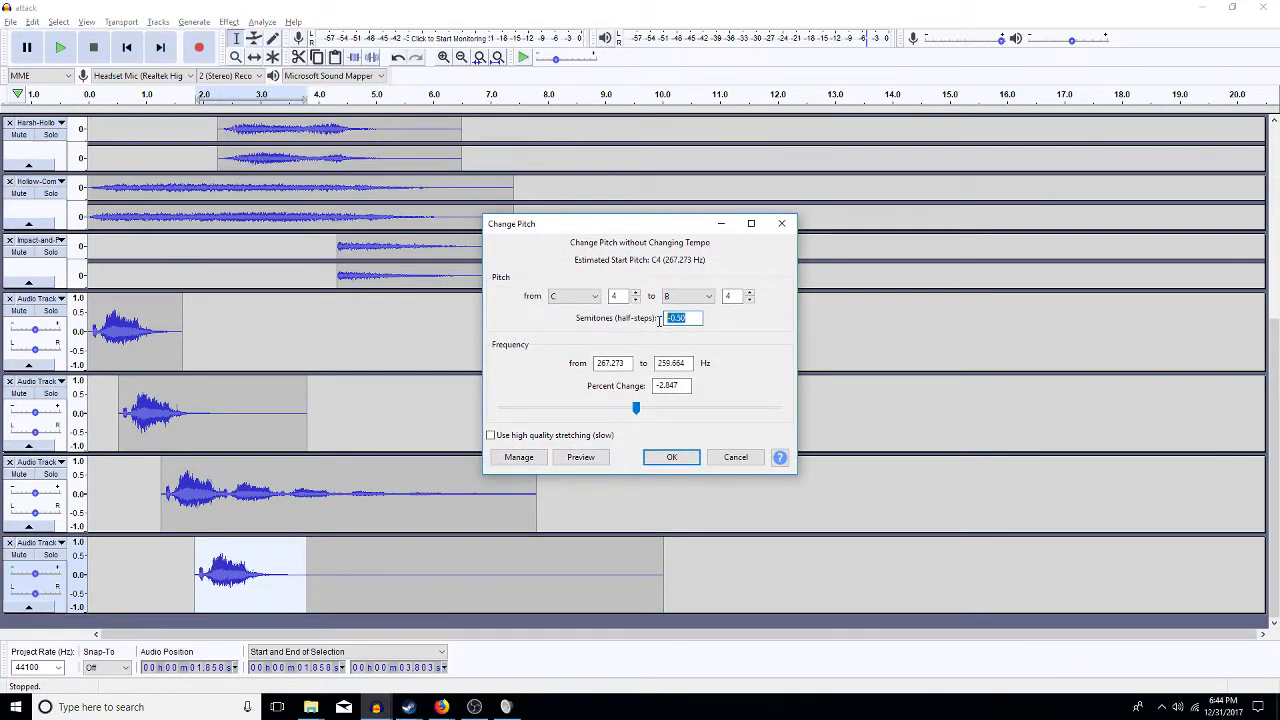
{"action": "type", "text": "-3"}
{"action": "key", "text": "Return"}
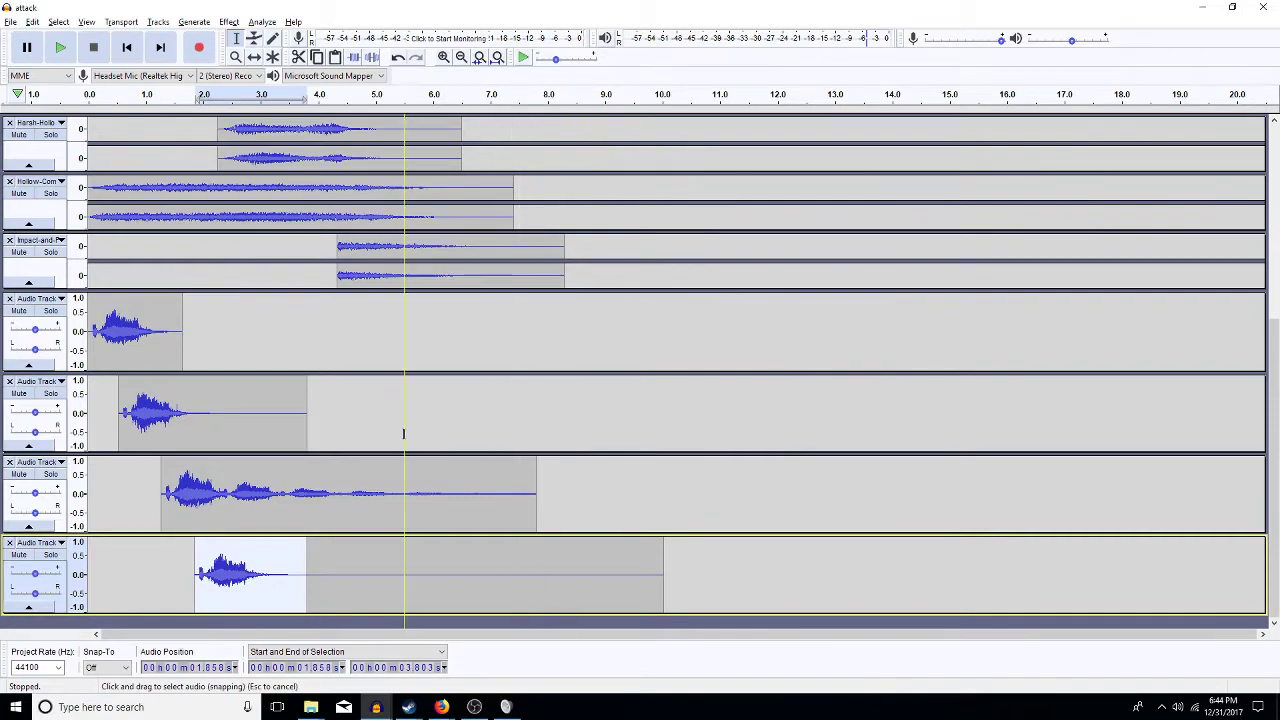
{"action": "double_click", "coordinate": [331, 592]}
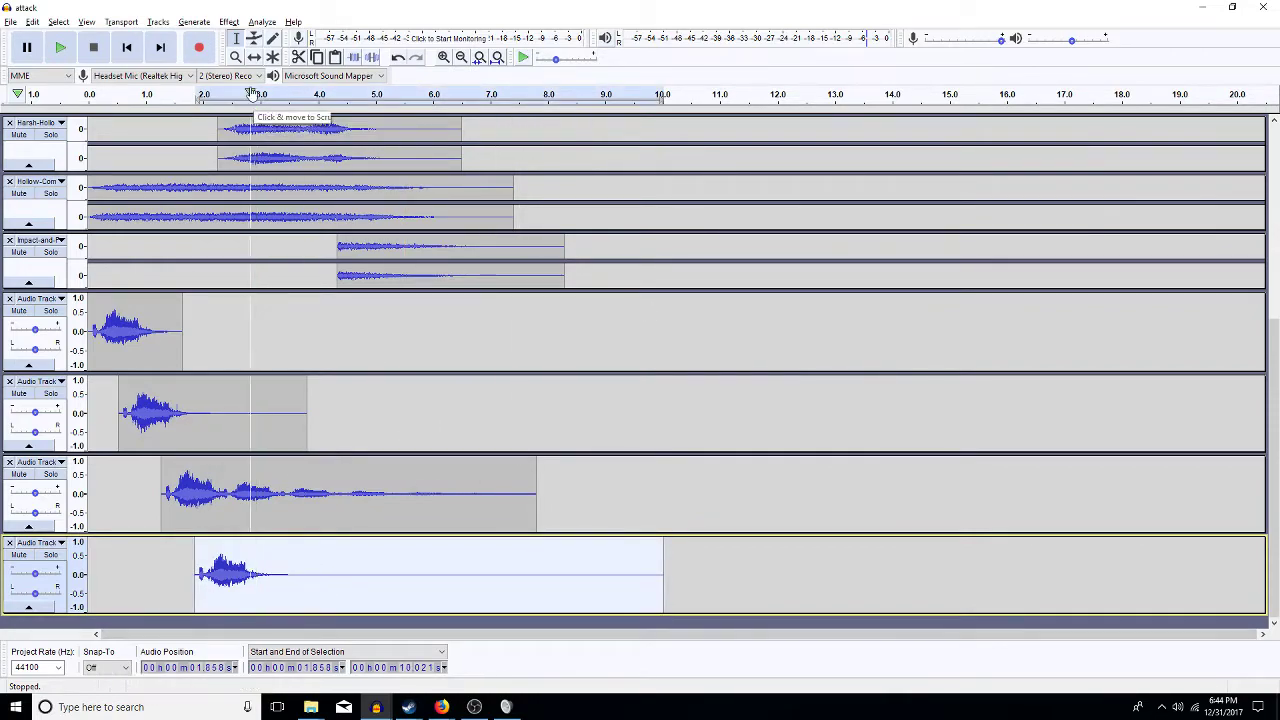
{"action": "left_click", "coordinate": [229, 22]}
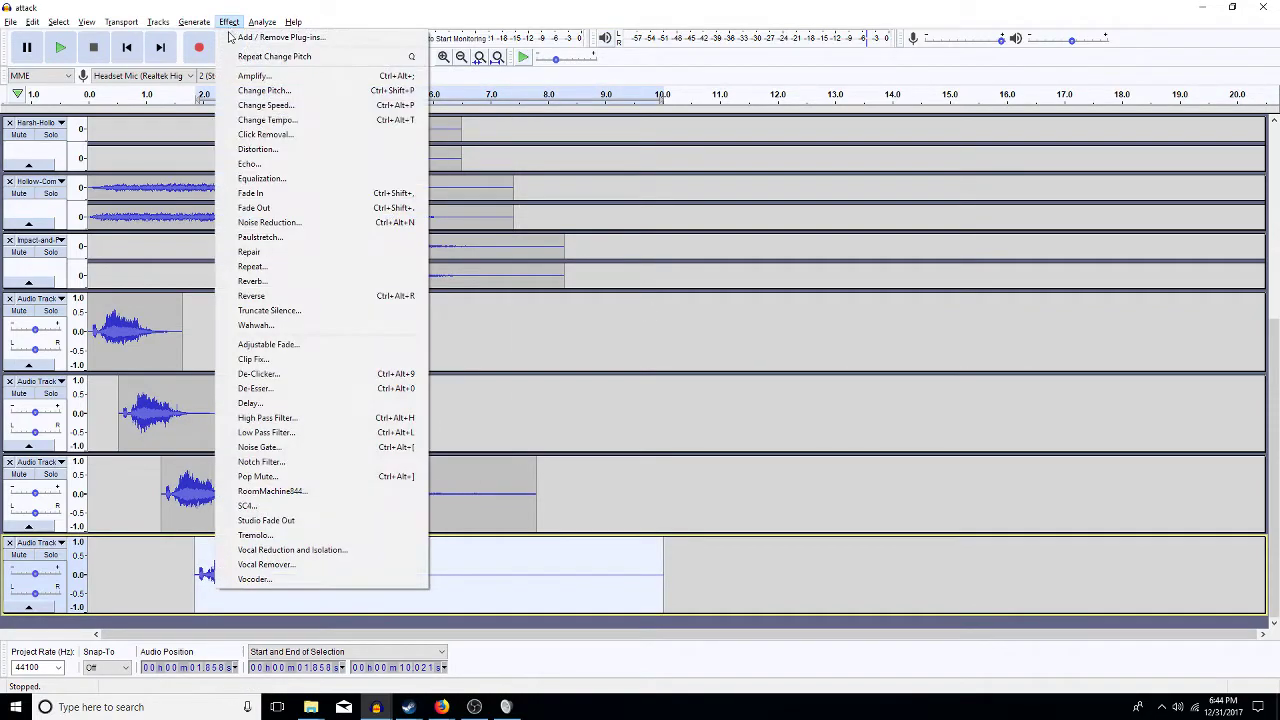
{"action": "left_click", "coordinate": [272, 178]}
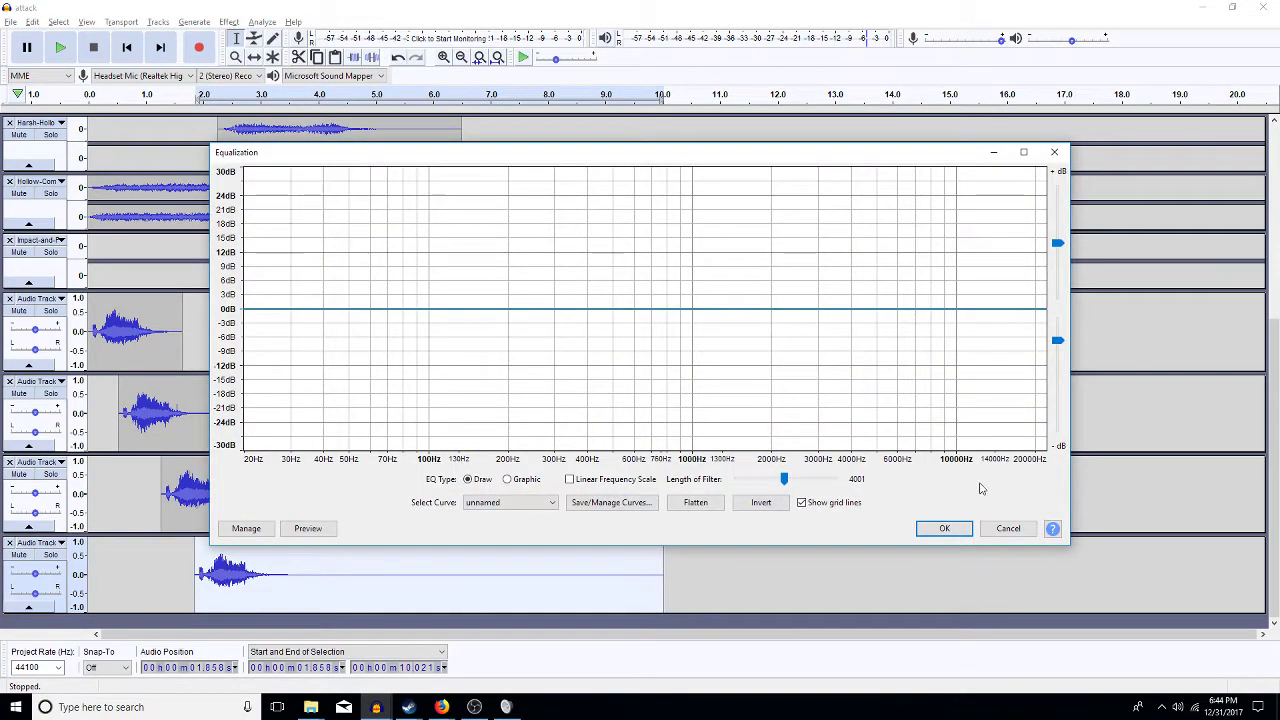
{"action": "left_click", "coordinate": [1008, 528]}
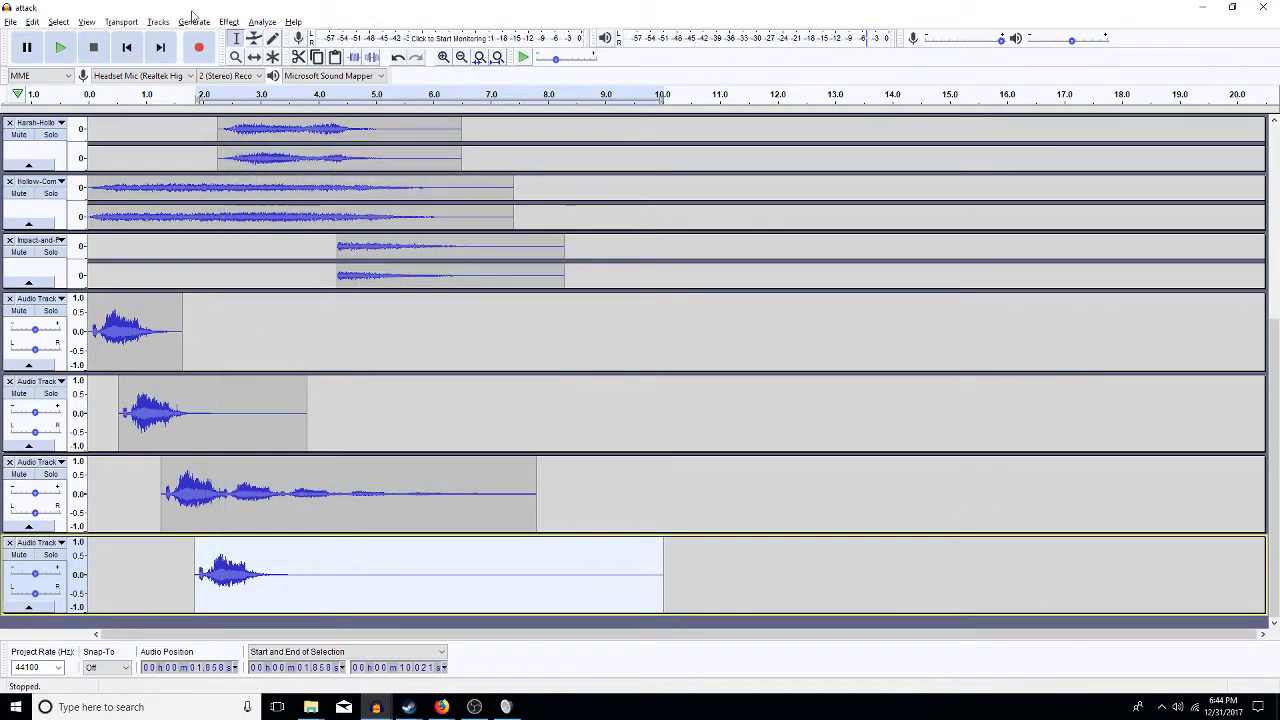
- Apply Echo with its current settings to the whole fourth Audio Track clip
{"action": "left_click", "coordinate": [229, 22]}
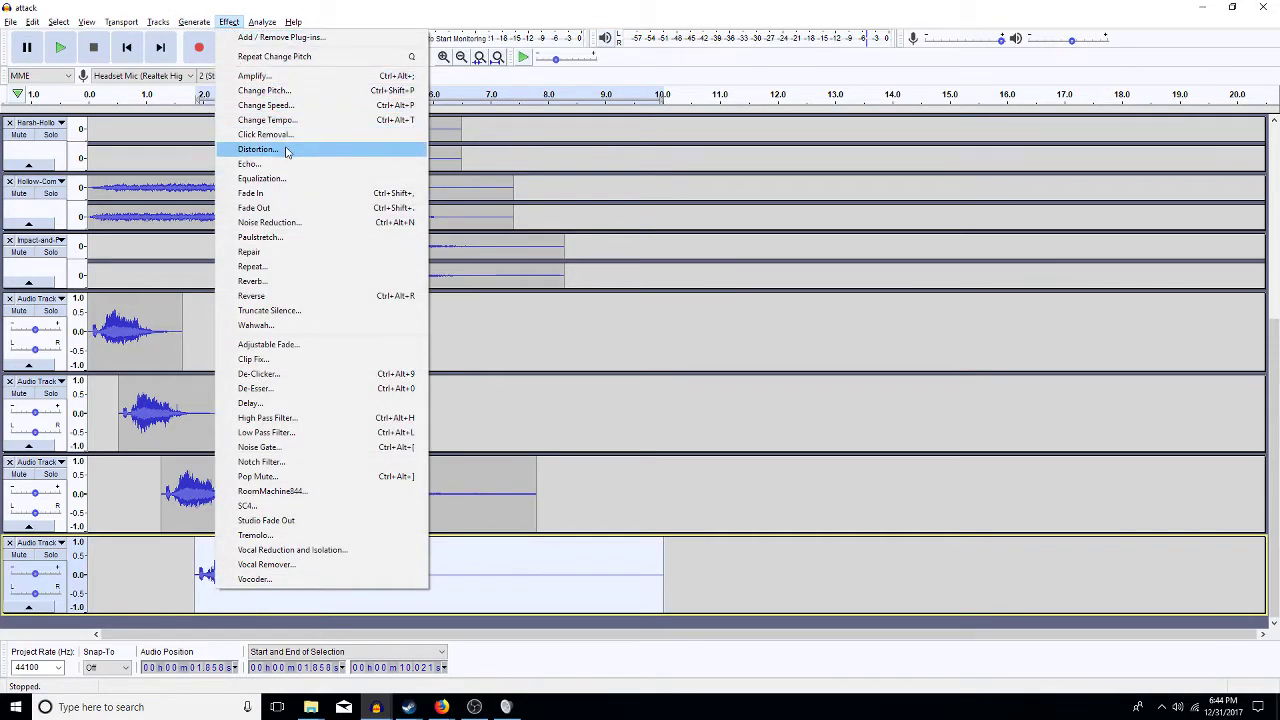
{"action": "left_click", "coordinate": [337, 167]}
{"action": "key", "text": "Escape"}
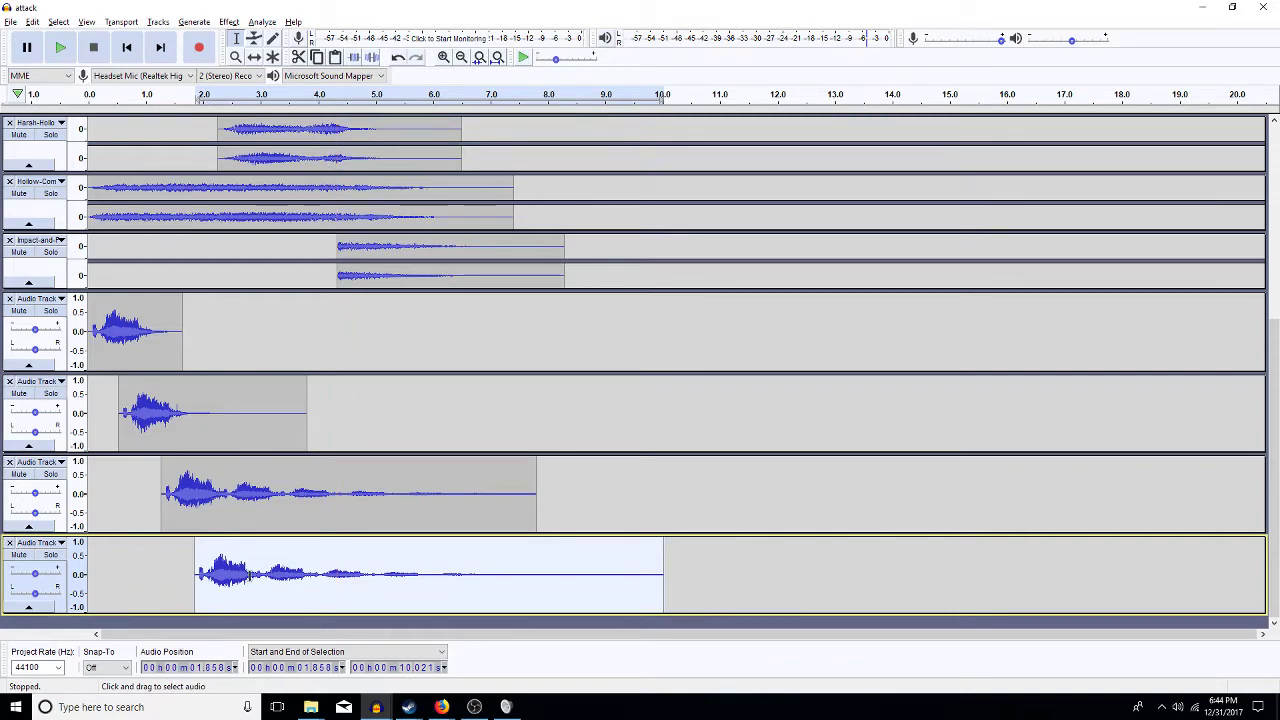
- Pan the third Audio Track slightly to the left and the fourth Audio Track somewhat further to the right
{"action": "left_click_drag", "start_coordinate": [35, 513], "coordinate": [33, 513]}
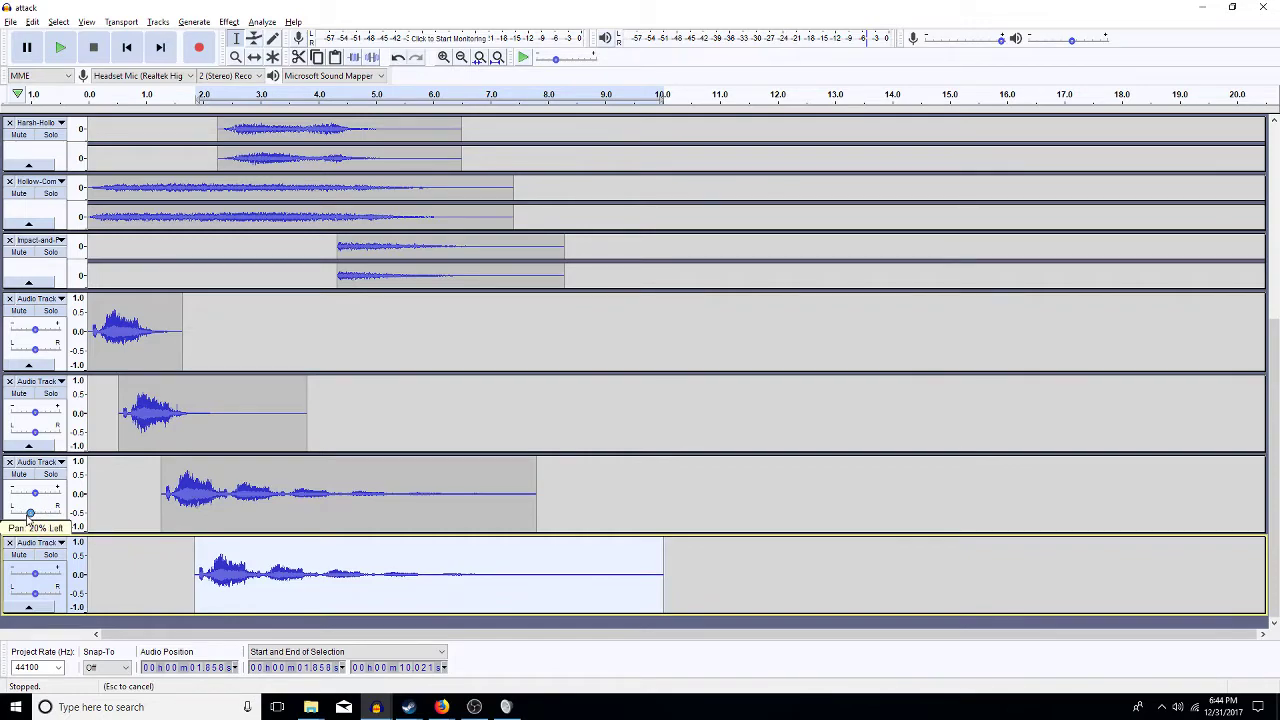
{"action": "left_click_drag", "start_coordinate": [30, 514], "coordinate": [28, 513]}
{"action": "left_click", "coordinate": [35, 596]}
{"action": "left_click_drag", "start_coordinate": [35, 596], "coordinate": [44, 596]}
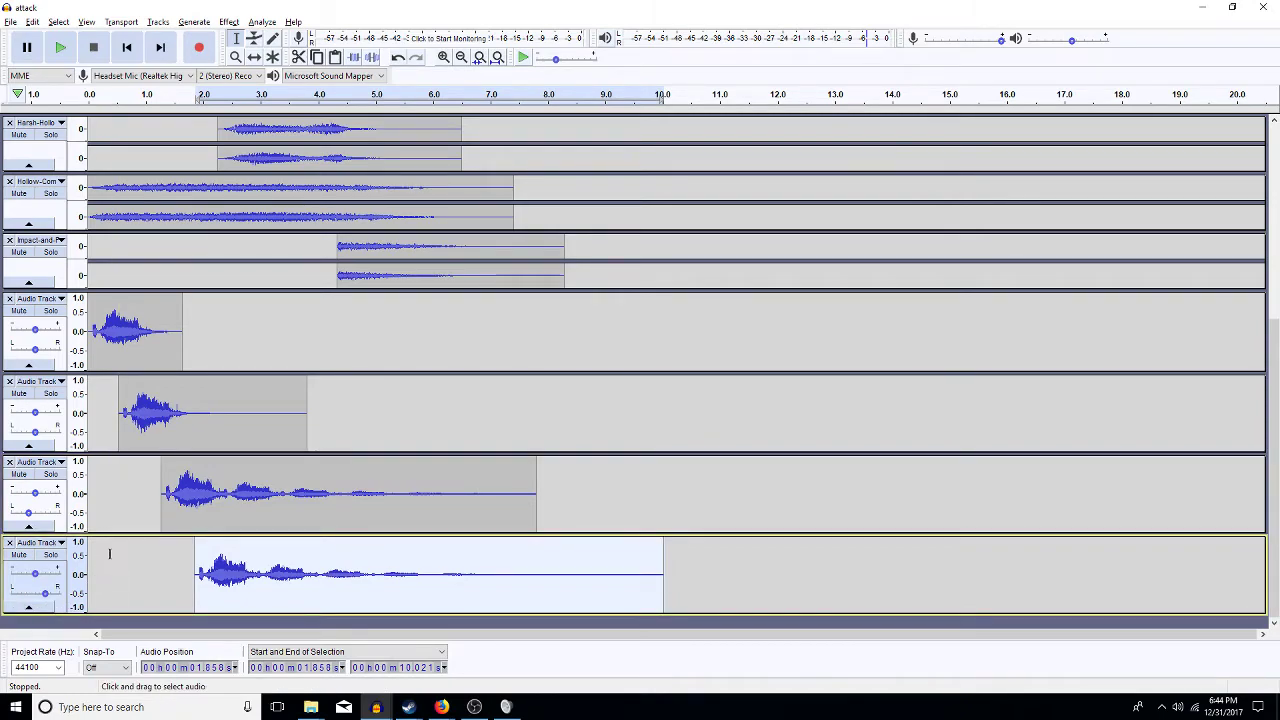
- Solo all four Audio Tracks and play them together from the start
{"action": "left_click", "coordinate": [50, 310]}
{"action": "left_click", "coordinate": [50, 393]}
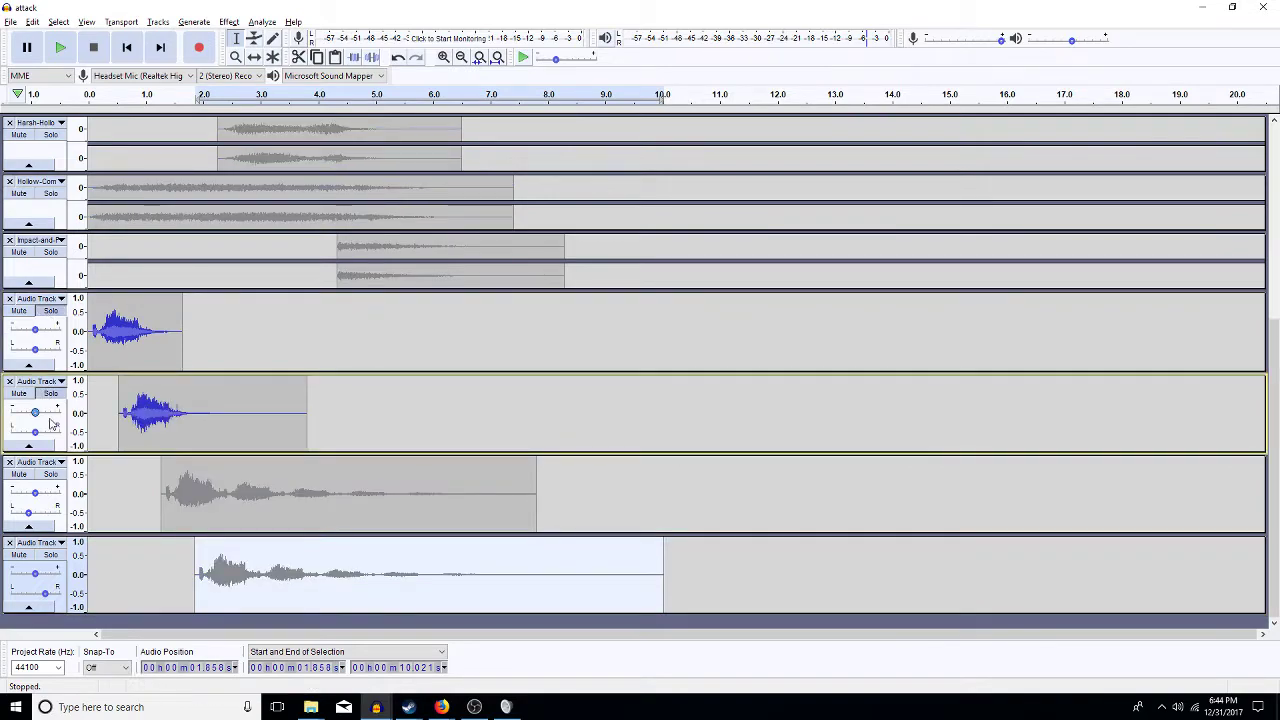
{"action": "left_click", "coordinate": [50, 474]}
{"action": "left_click", "coordinate": [50, 554]}
{"action": "key", "text": "Home"}
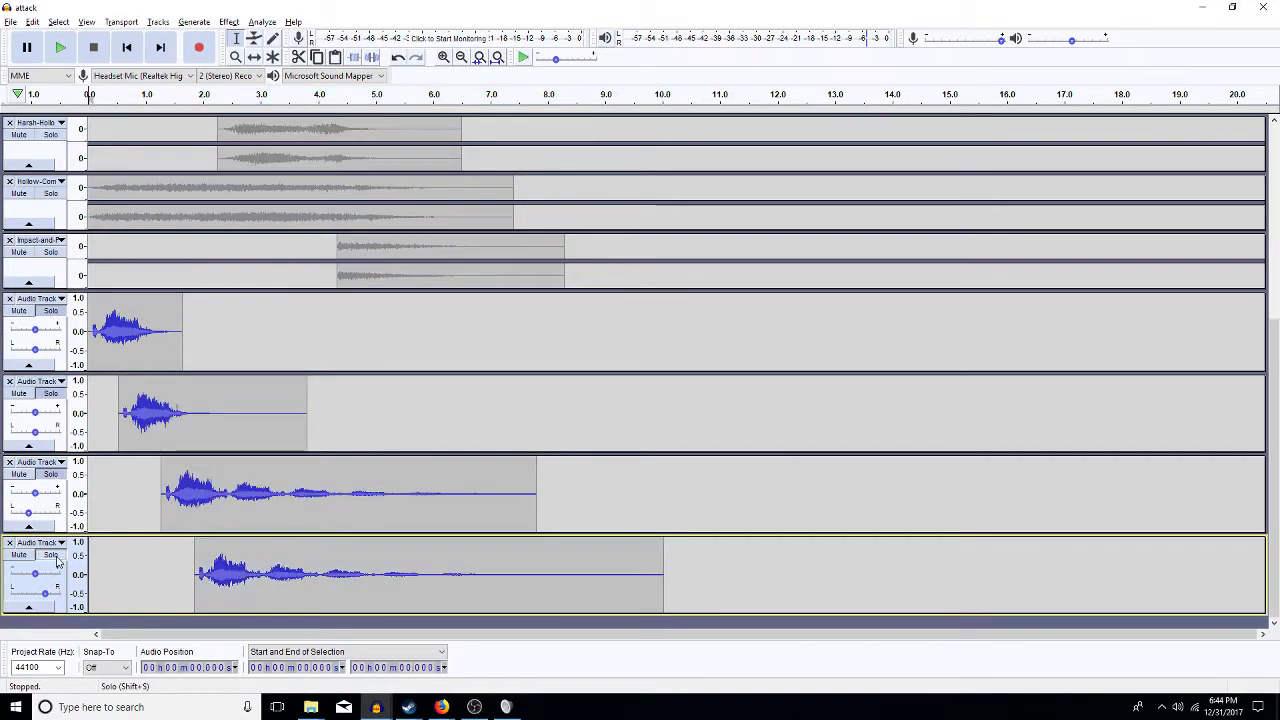
{"action": "key", "text": "space"}
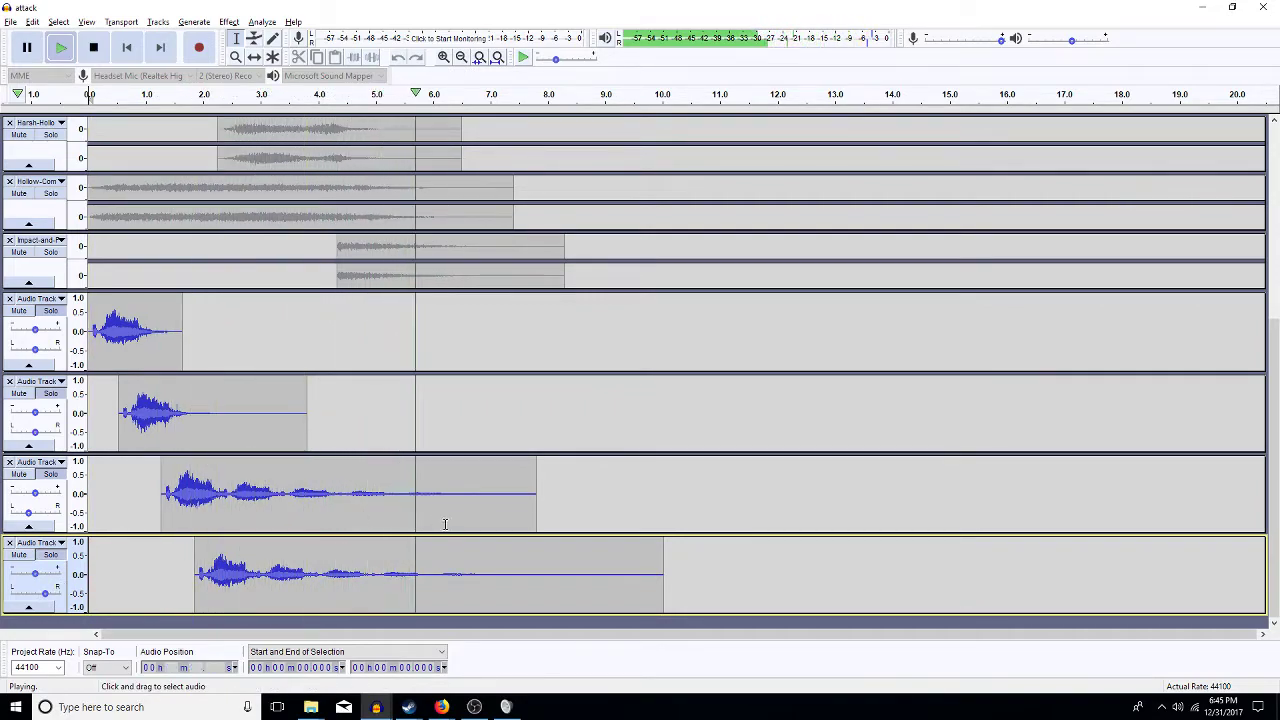
{"action": "left_click", "coordinate": [390, 424]}
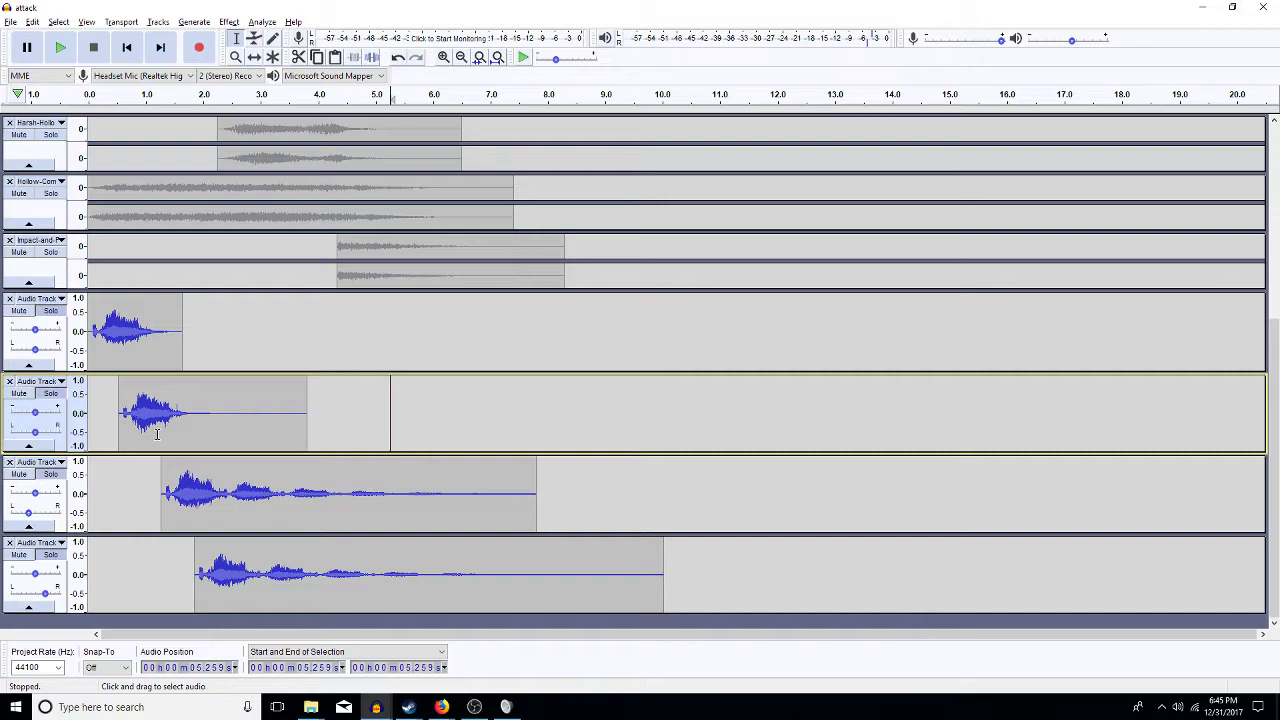
- Turn off solo on all four Audio Tracks and play the full mix from the start
{"action": "left_click", "coordinate": [57, 340]}
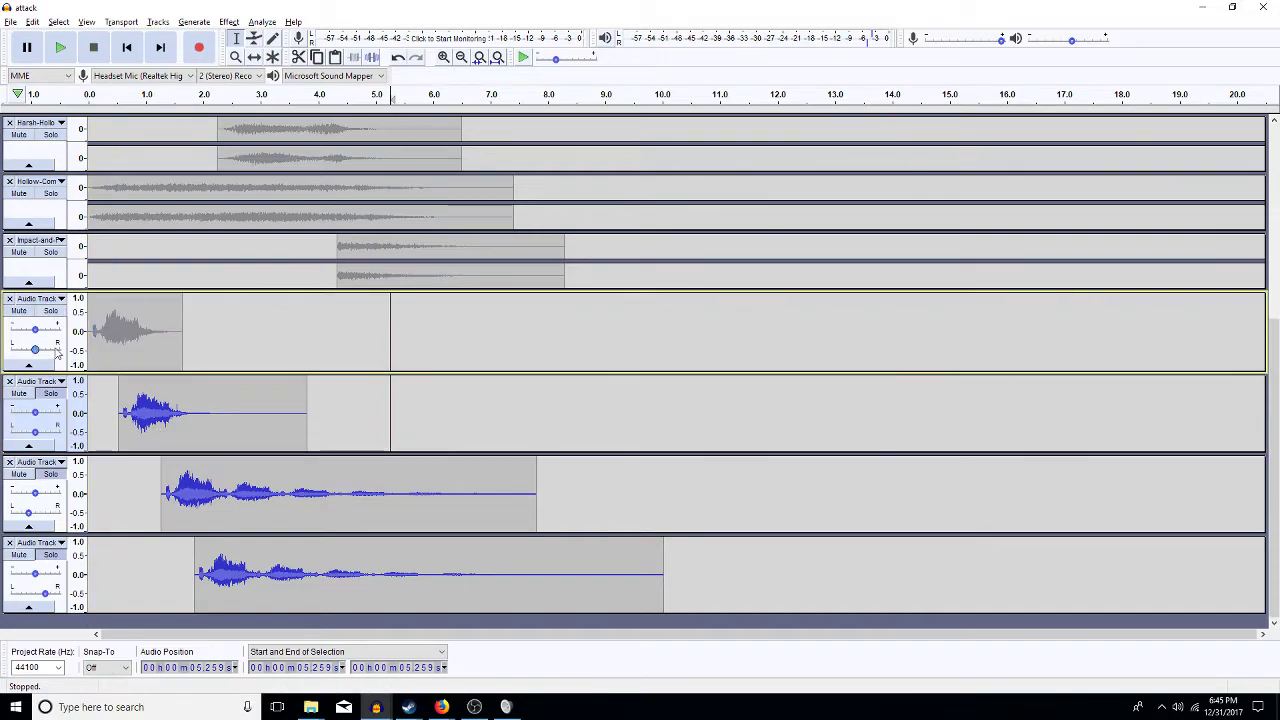
{"action": "left_click", "coordinate": [50, 393]}
{"action": "left_click", "coordinate": [50, 474]}
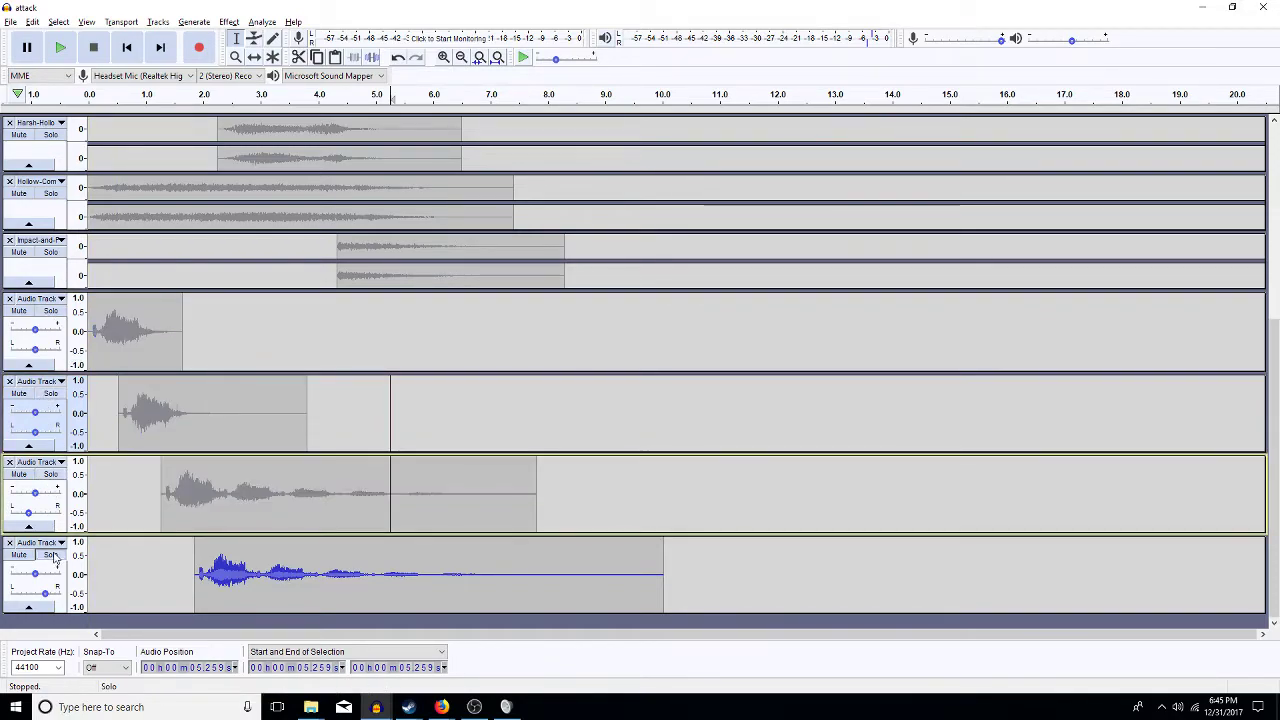
{"action": "left_click", "coordinate": [50, 555]}
{"action": "scroll", "coordinate": [934, 271], "scroll_direction": "up", "scroll_amount": 5}
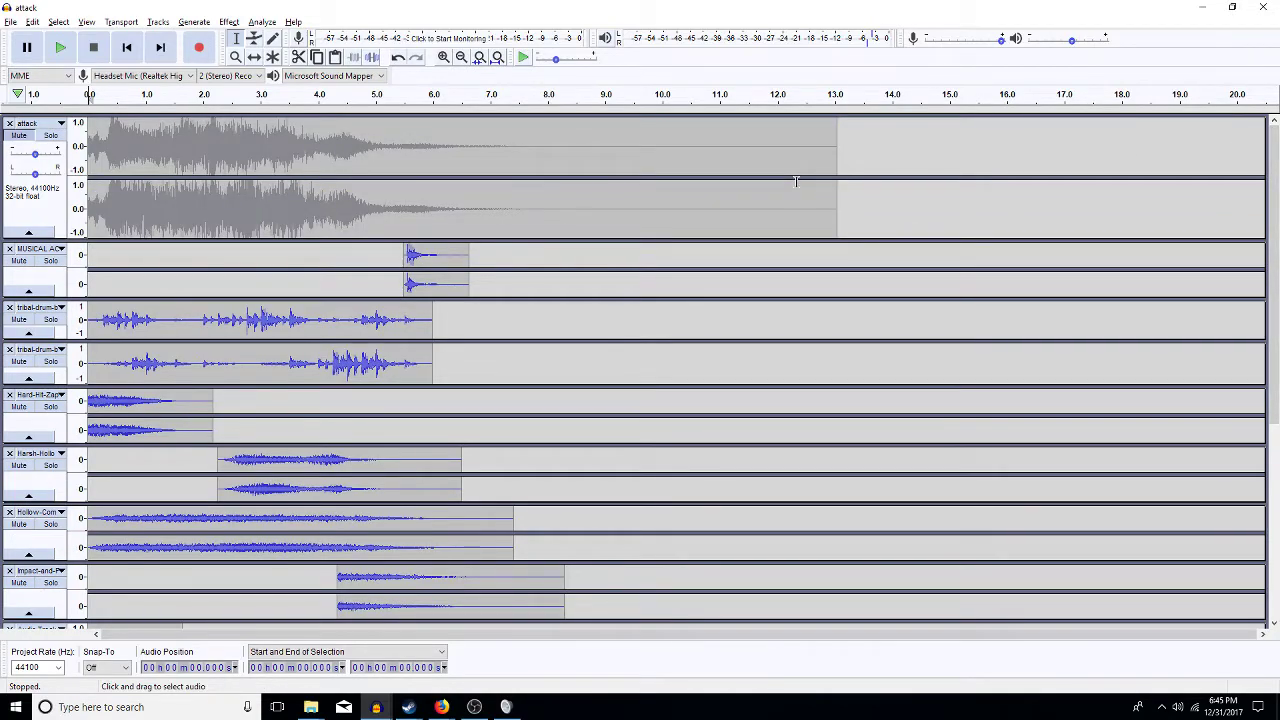
{"action": "key", "text": "space"}
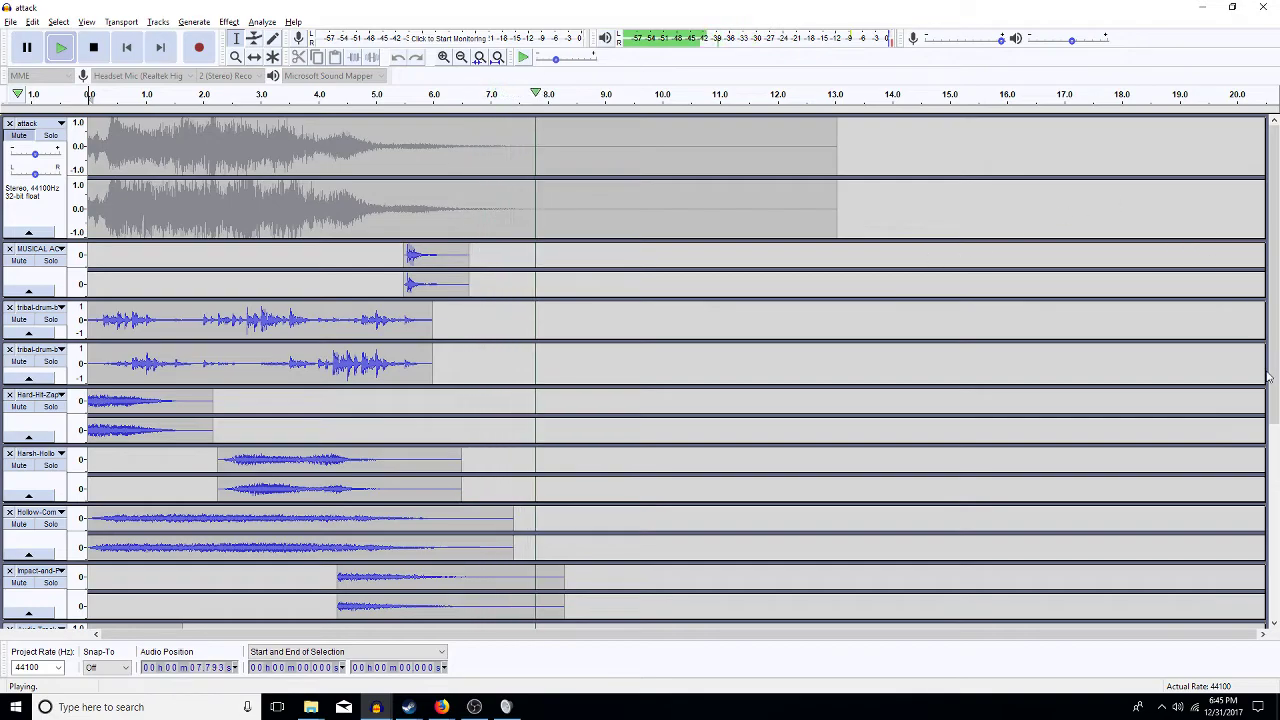
{"action": "key", "text": "space"}
{"action": "scroll", "coordinate": [1268, 378], "scroll_direction": "down", "scroll_amount": 5}
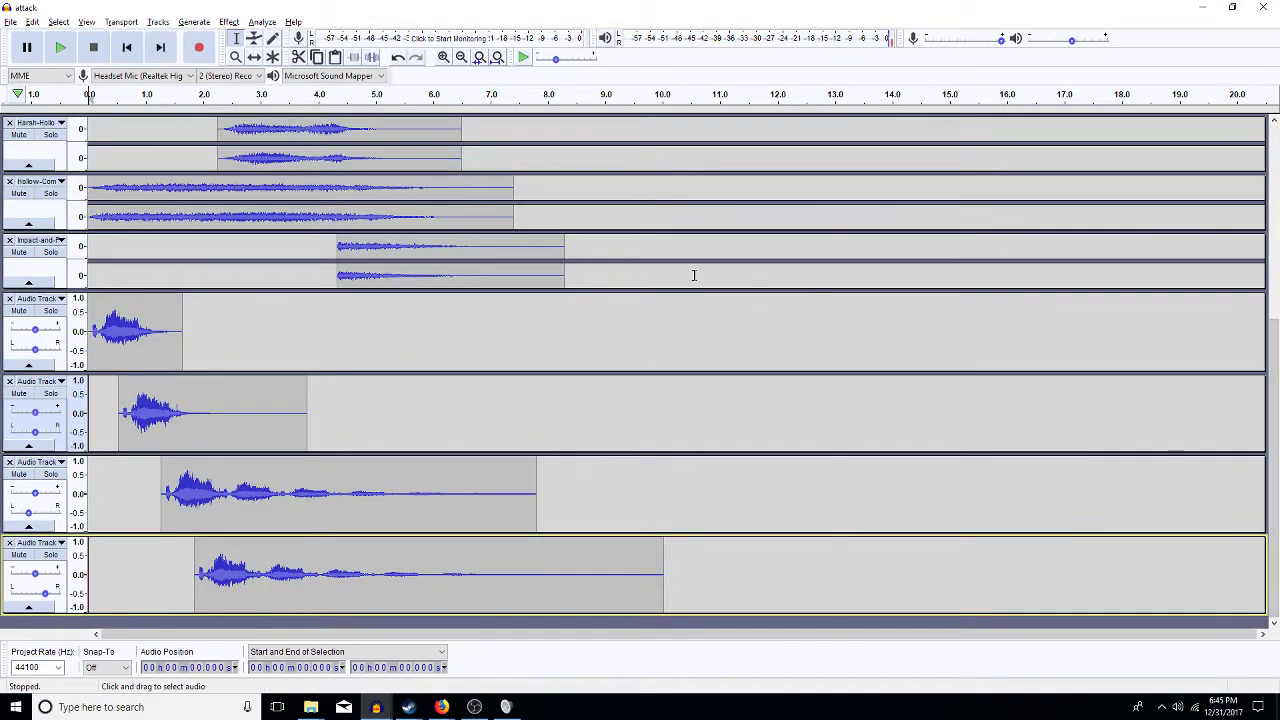
{"action": "scroll", "coordinate": [1103, 133], "scroll_direction": "up", "scroll_amount": 5}
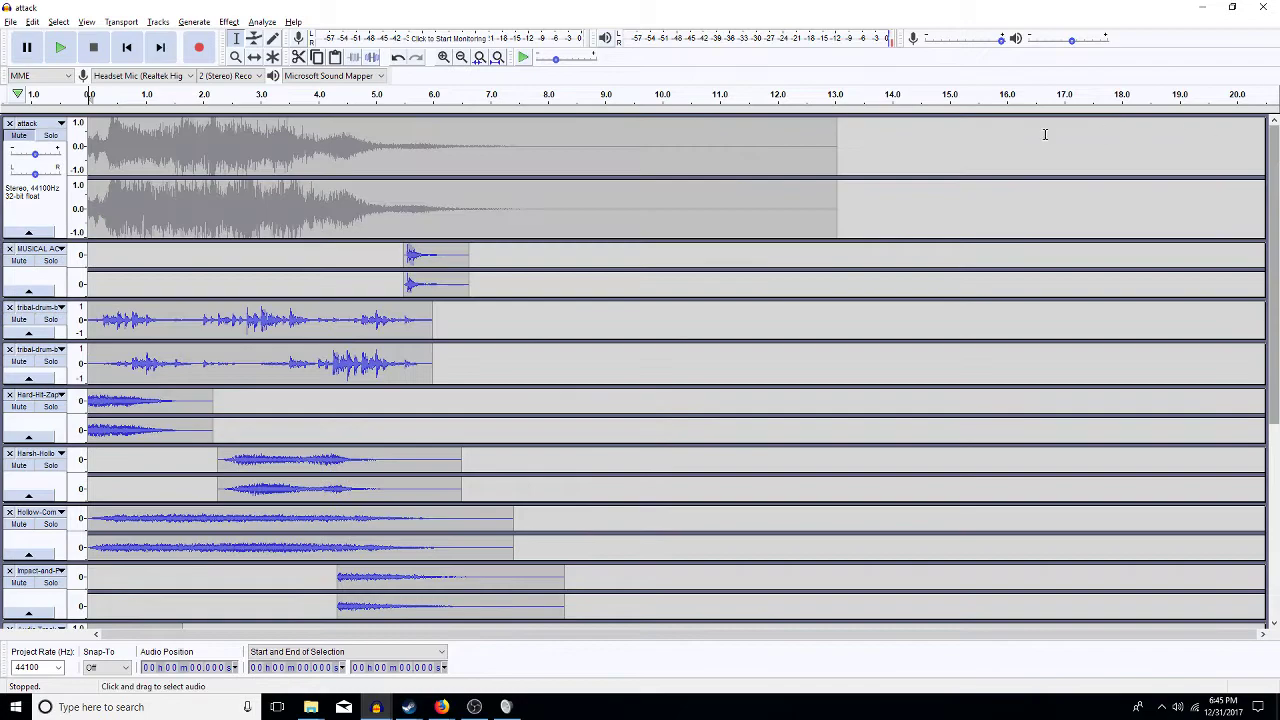
- Try deleting the third and fourth Audio Track audio from 5.503 to 10.449 seconds after playing it, and undo the deletion
{"action": "left_click", "coordinate": [410, 320]}
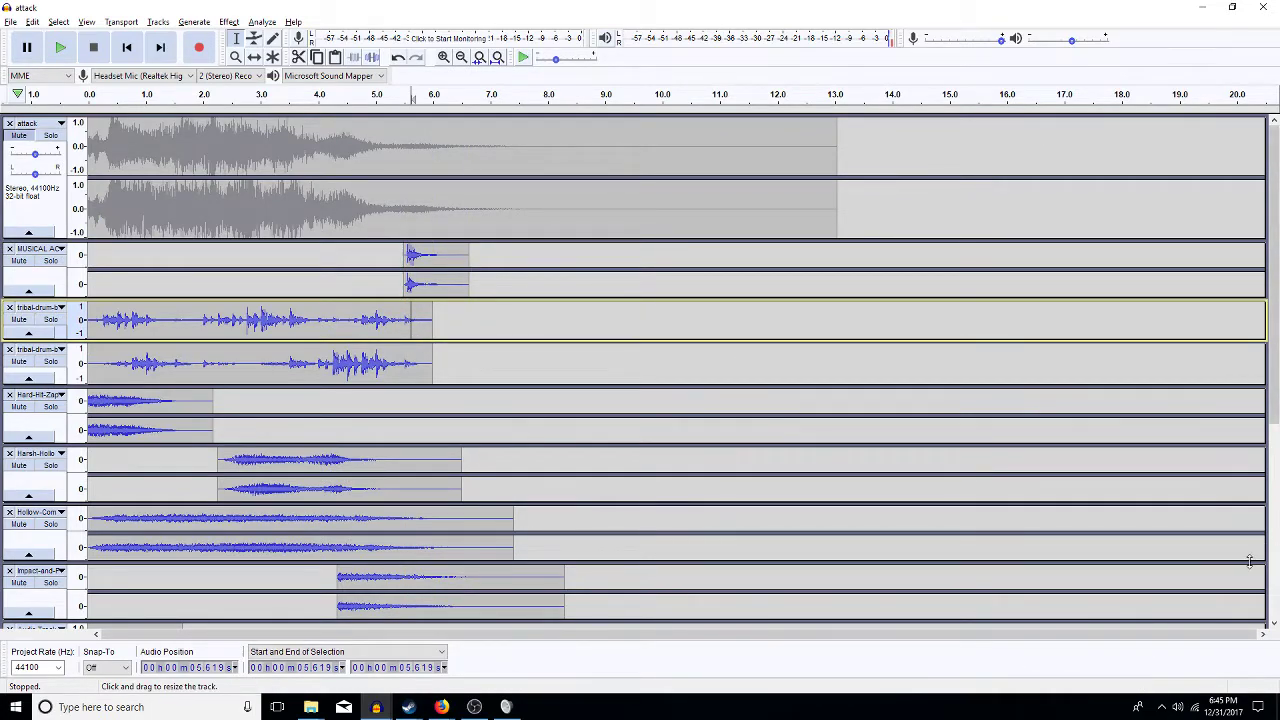
{"action": "scroll", "coordinate": [1275, 560], "scroll_direction": "down", "scroll_amount": 5}
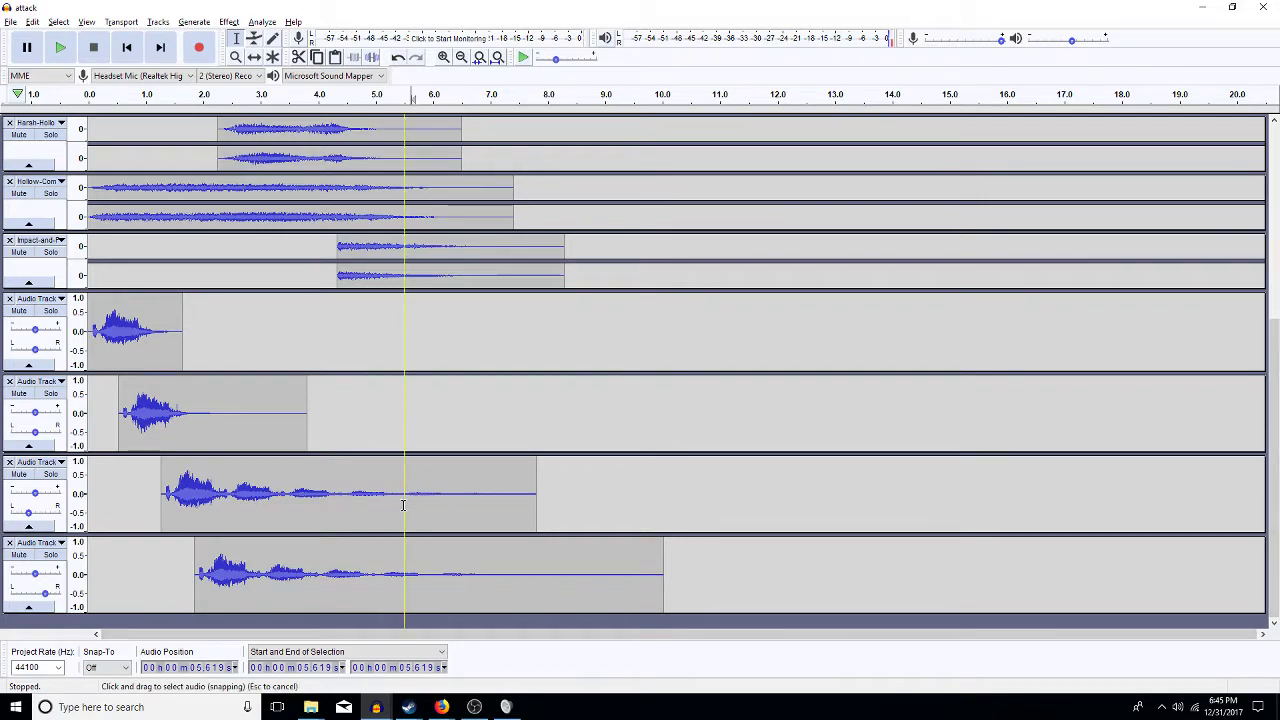
{"action": "left_click_drag", "start_coordinate": [403, 505], "coordinate": [684, 570]}
{"action": "key", "text": "space"}
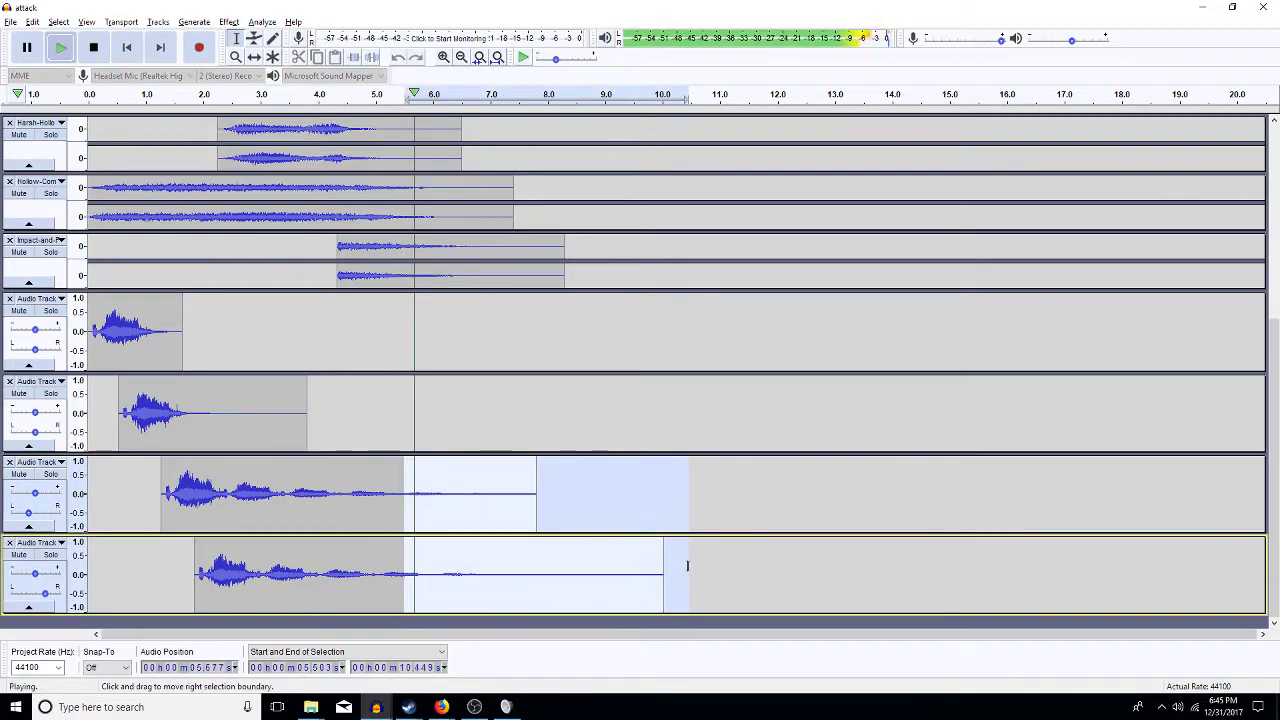
{"action": "key", "text": "space"}
{"action": "key", "text": "Delete"}
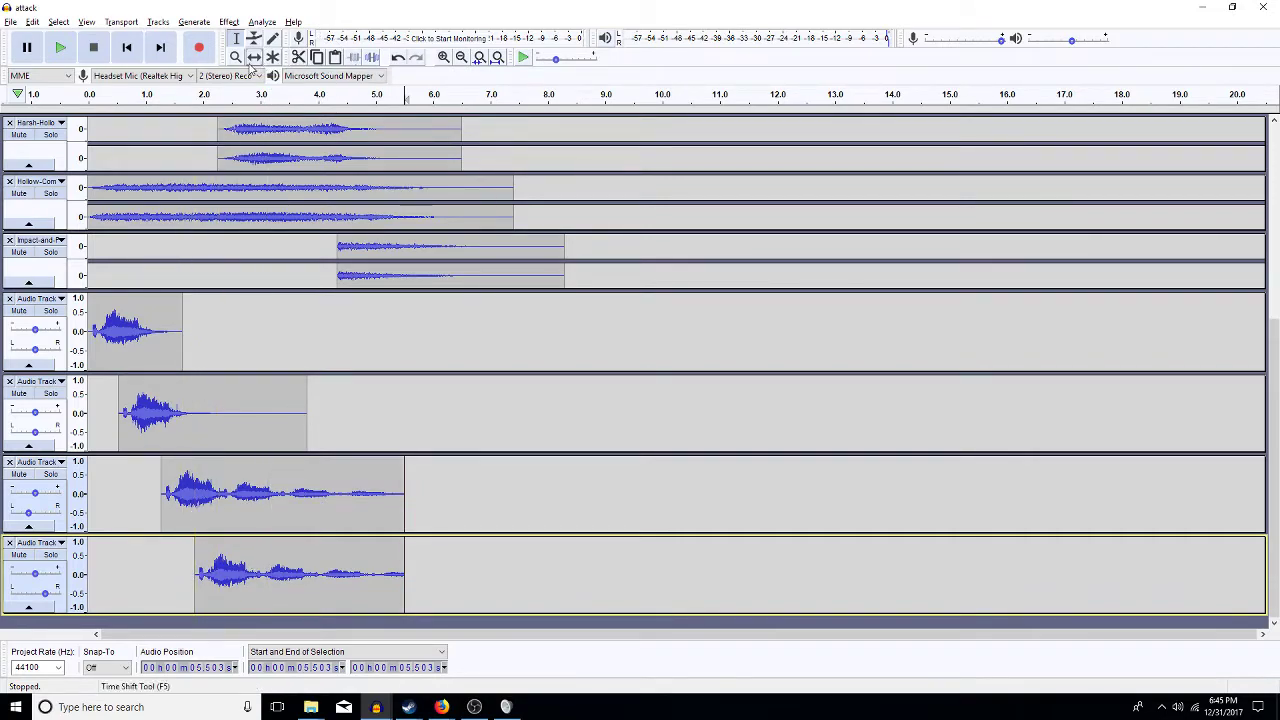
{"action": "key", "text": "ctrl+y"}
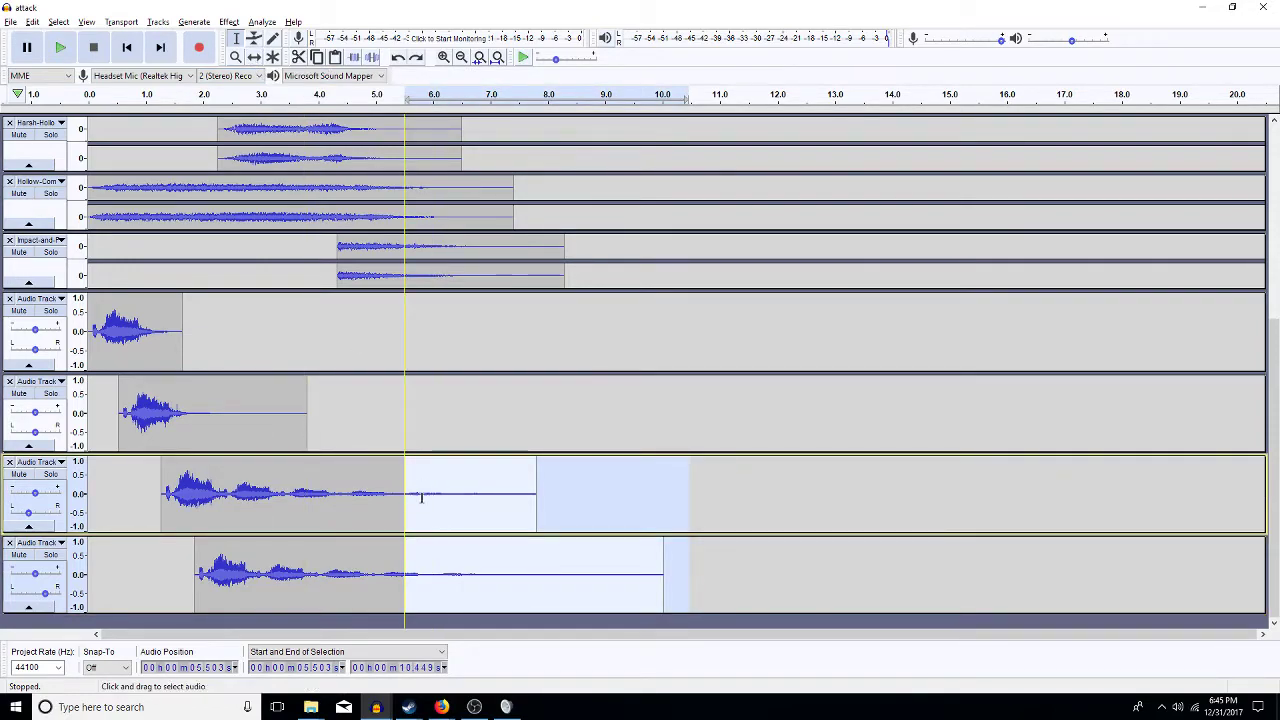
- Delete the third Audio Track clip's audio after 5.503 seconds, and move the fourth clip to start level with the third
{"action": "left_click_drag", "start_coordinate": [558, 486], "coordinate": [405, 505]}
{"action": "key", "text": "Delete"}
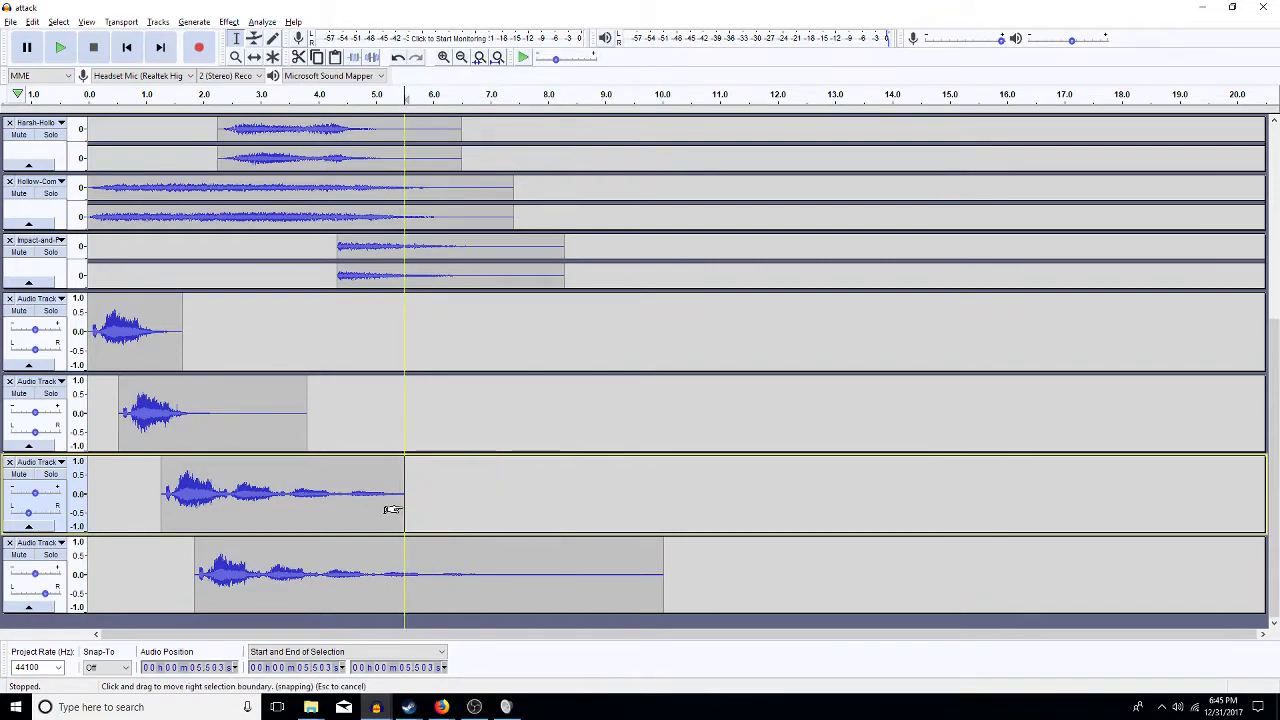
{"action": "left_click", "coordinate": [254, 57]}
{"action": "left_click_drag", "start_coordinate": [240, 546], "coordinate": [195, 578]}
{"action": "left_click", "coordinate": [236, 38]}
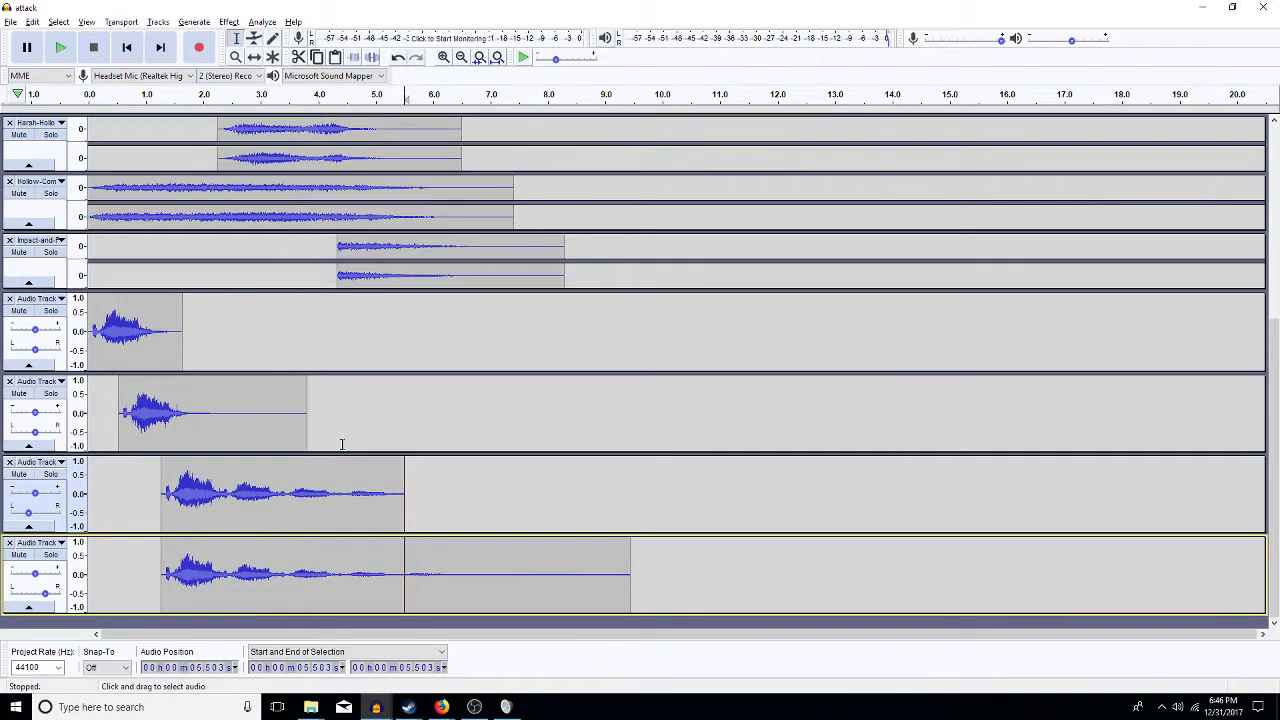
- Trim the fourth Audio Track clip to end at 5.503 seconds, and again after shifting it slightly later than the third
{"action": "left_click_drag", "start_coordinate": [681, 600], "coordinate": [400, 594]}
{"action": "key", "text": "Delete"}
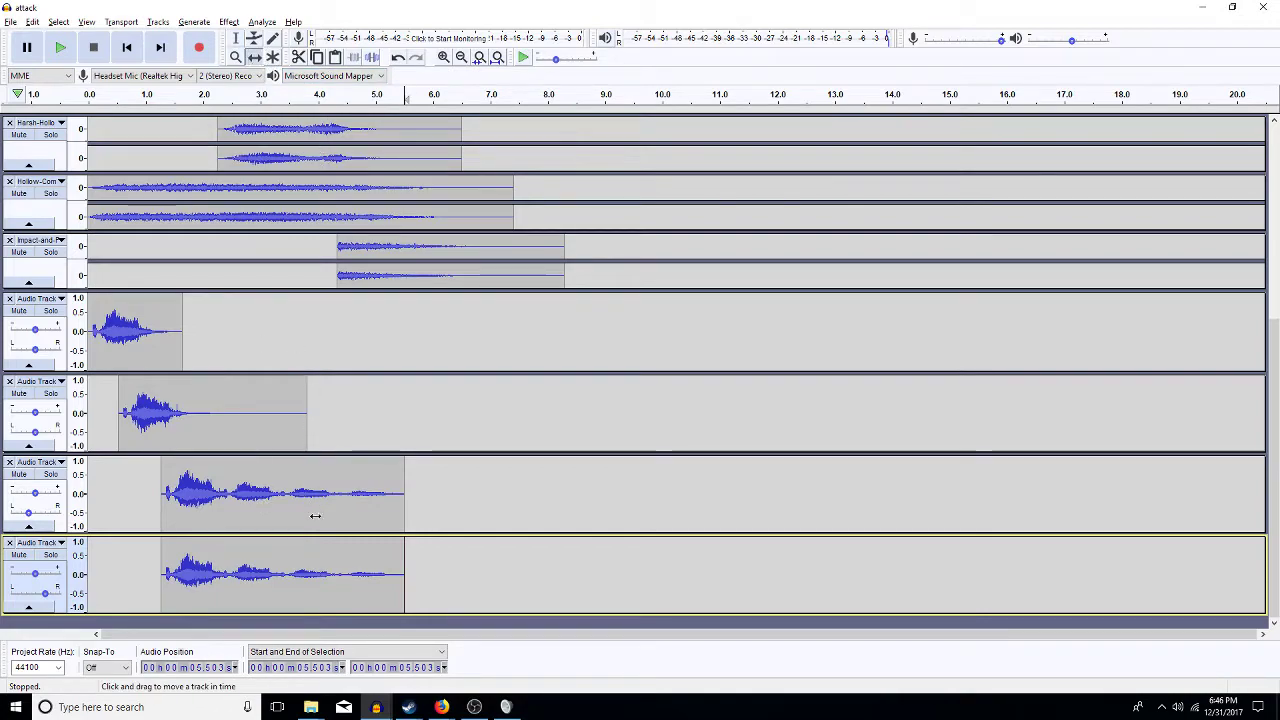
{"action": "left_click_drag", "start_coordinate": [280, 574], "coordinate": [284, 578]}
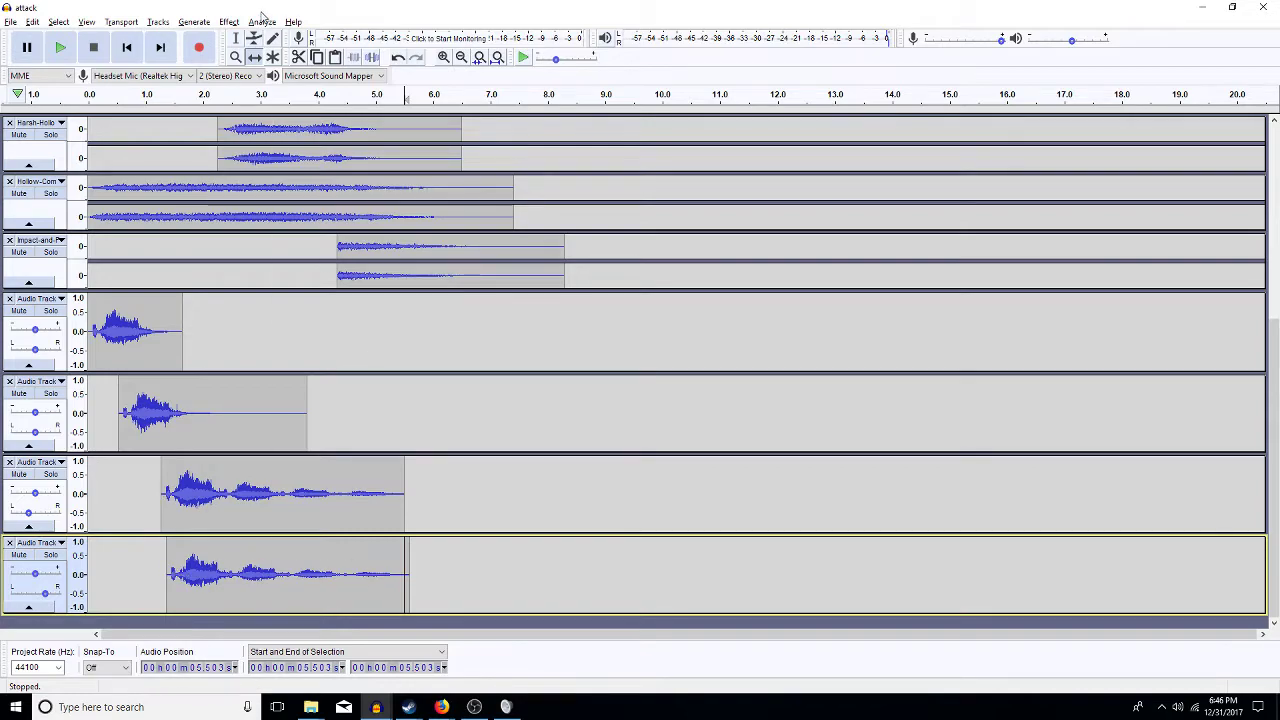
{"action": "left_click_drag", "start_coordinate": [439, 598], "coordinate": [406, 600]}
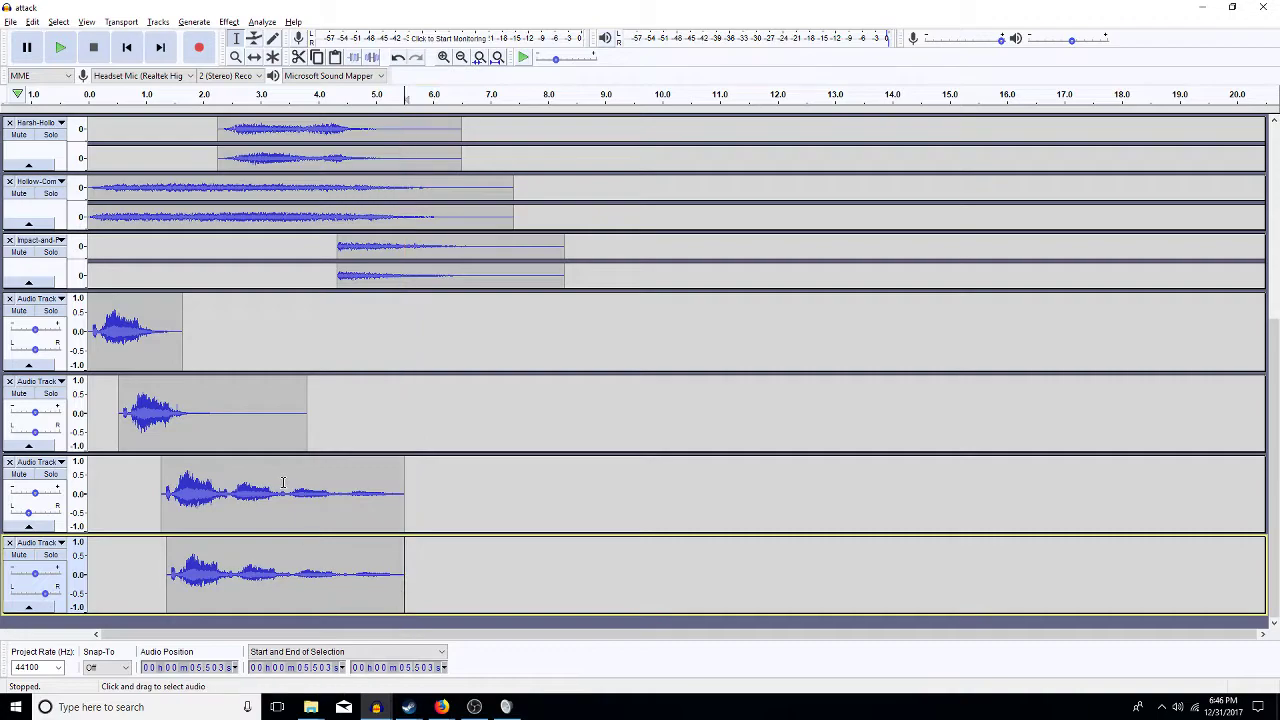
- Change the third Audio Track clip's pitch by -3 semitones, and play the full mix from the start
{"action": "double_click", "coordinate": [278, 487]}
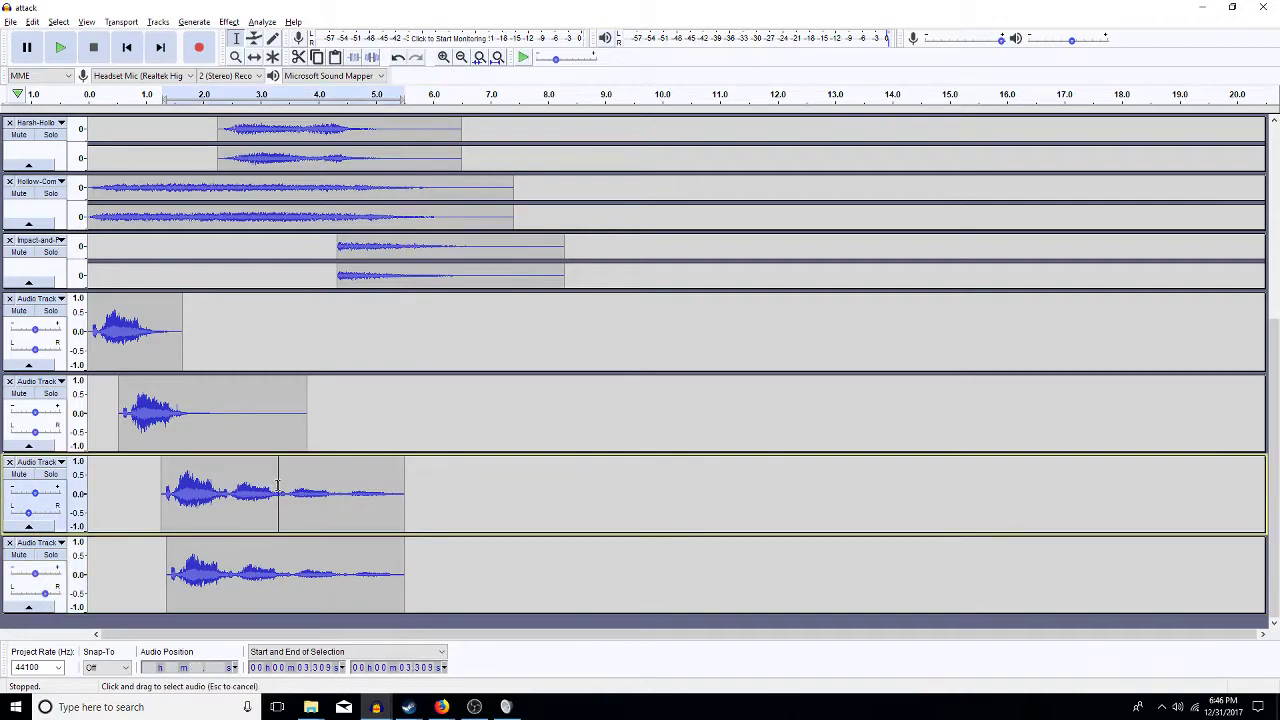
{"action": "left_click", "coordinate": [228, 24]}
{"action": "left_click", "coordinate": [265, 90]}
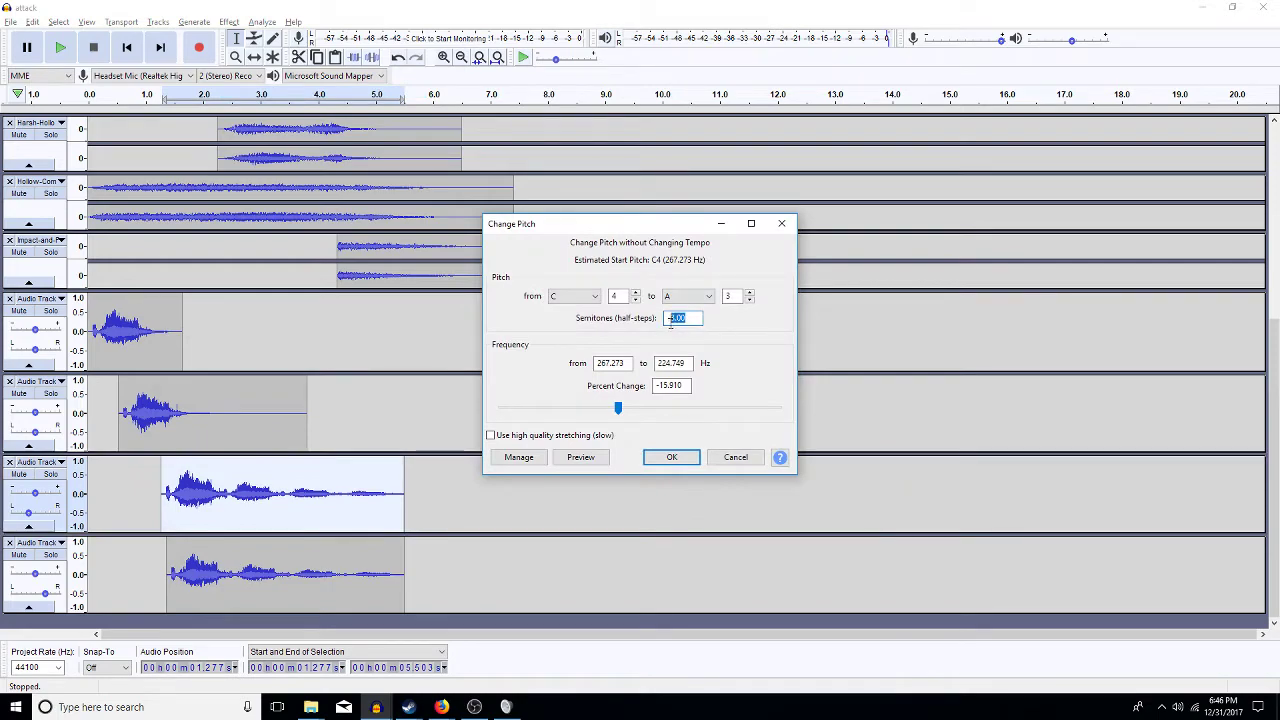
{"action": "key", "text": "Return"}
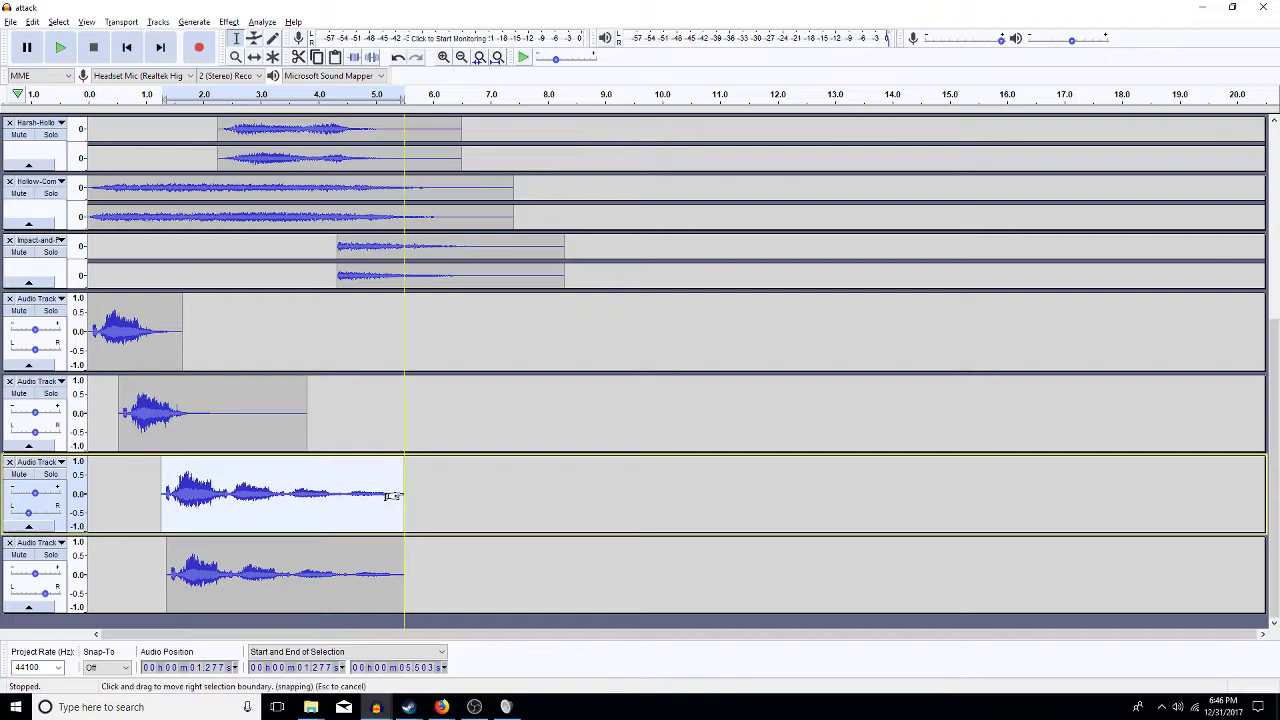
{"action": "key", "text": "Home"}
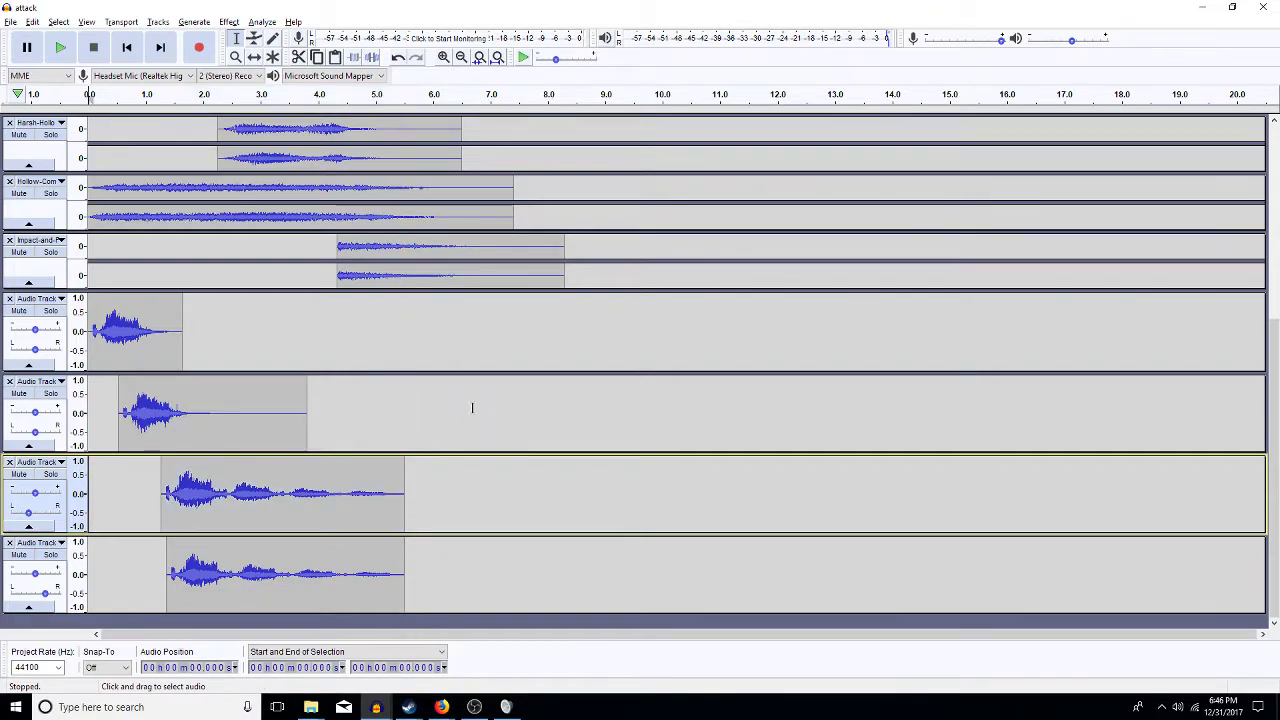
{"action": "key", "text": "space"}
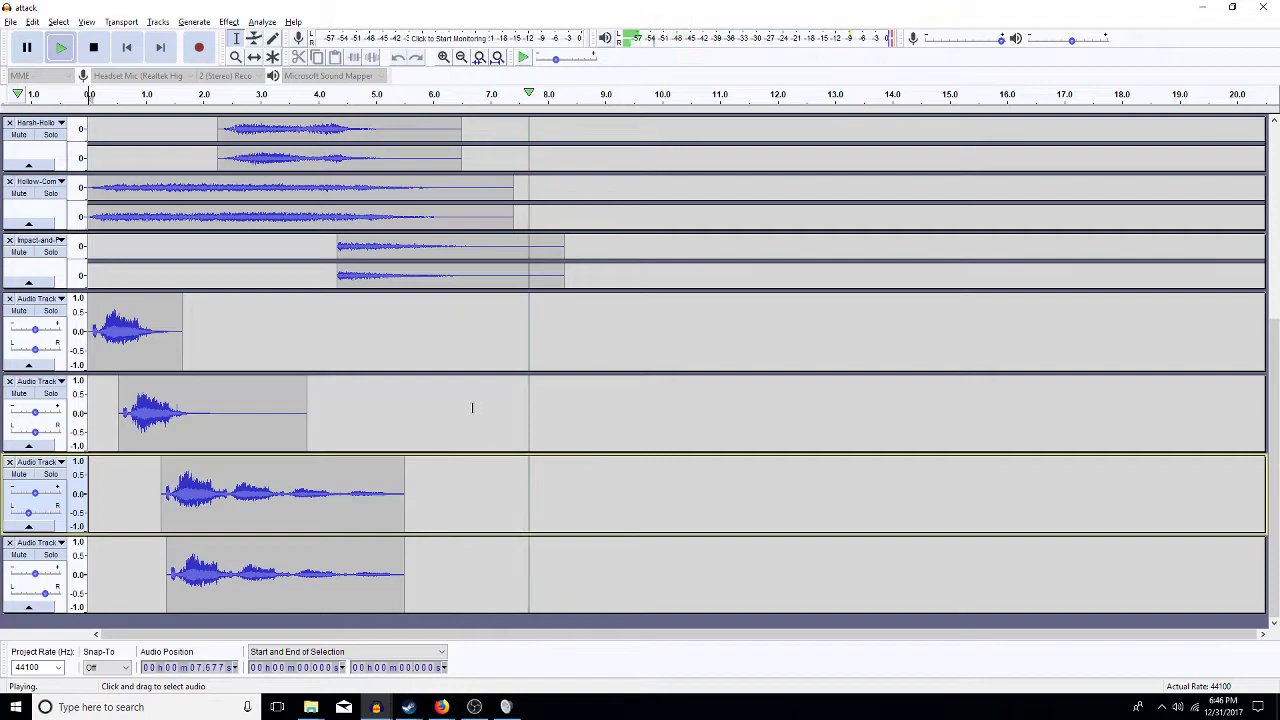
- Apply Reverb to the second Audio Track clip with 75% room size, 10 ms pre-delay and 50% reverberance
{"action": "left_click", "coordinate": [405, 431]}
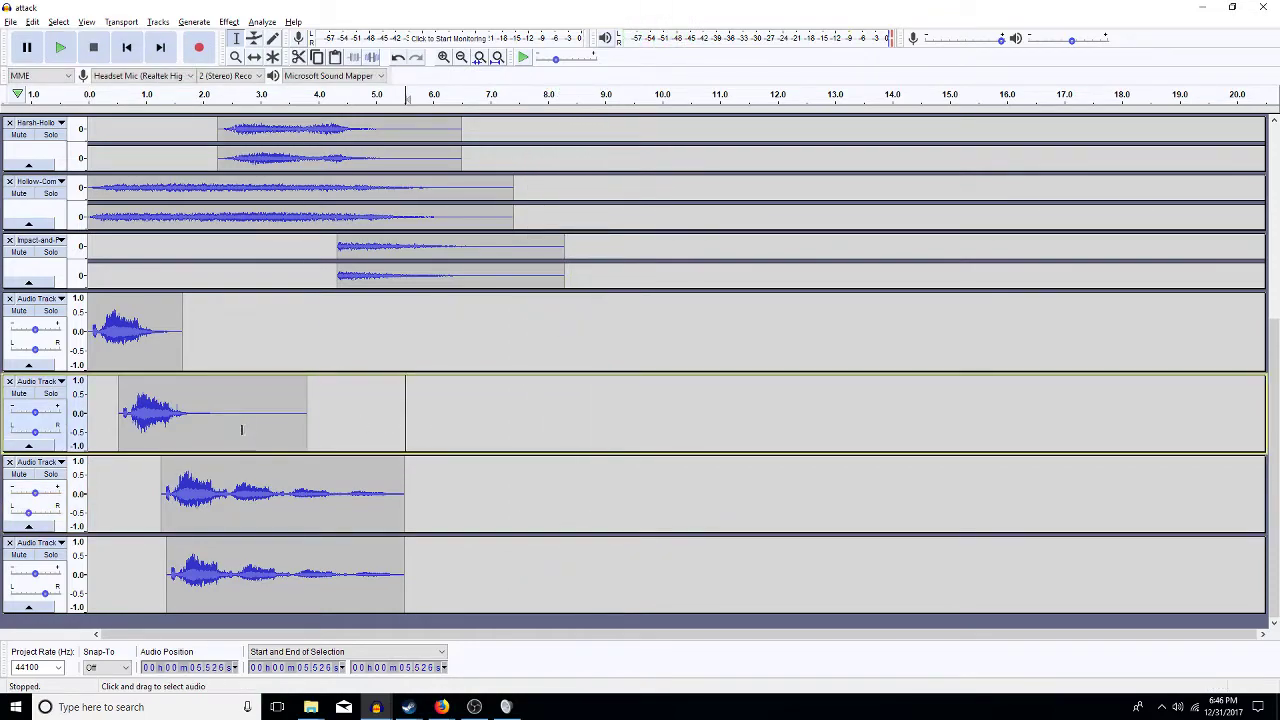
{"action": "double_click", "coordinate": [154, 428]}
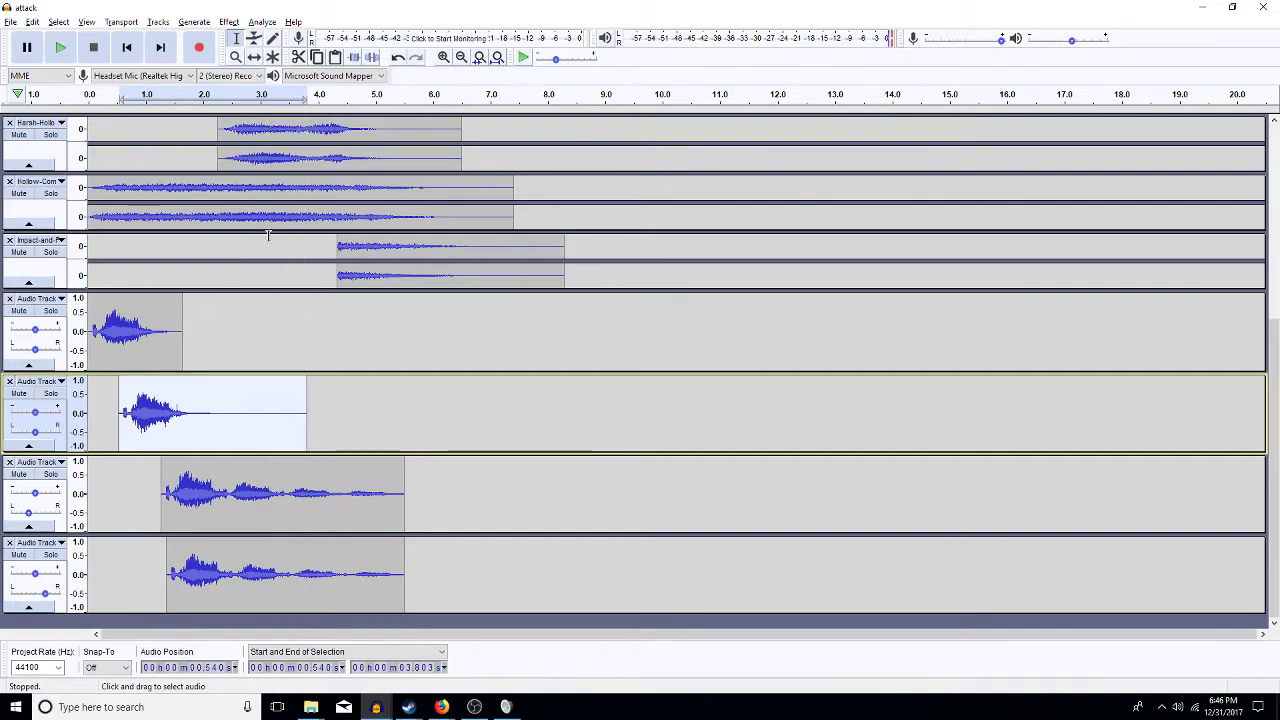
{"action": "left_click", "coordinate": [229, 22]}
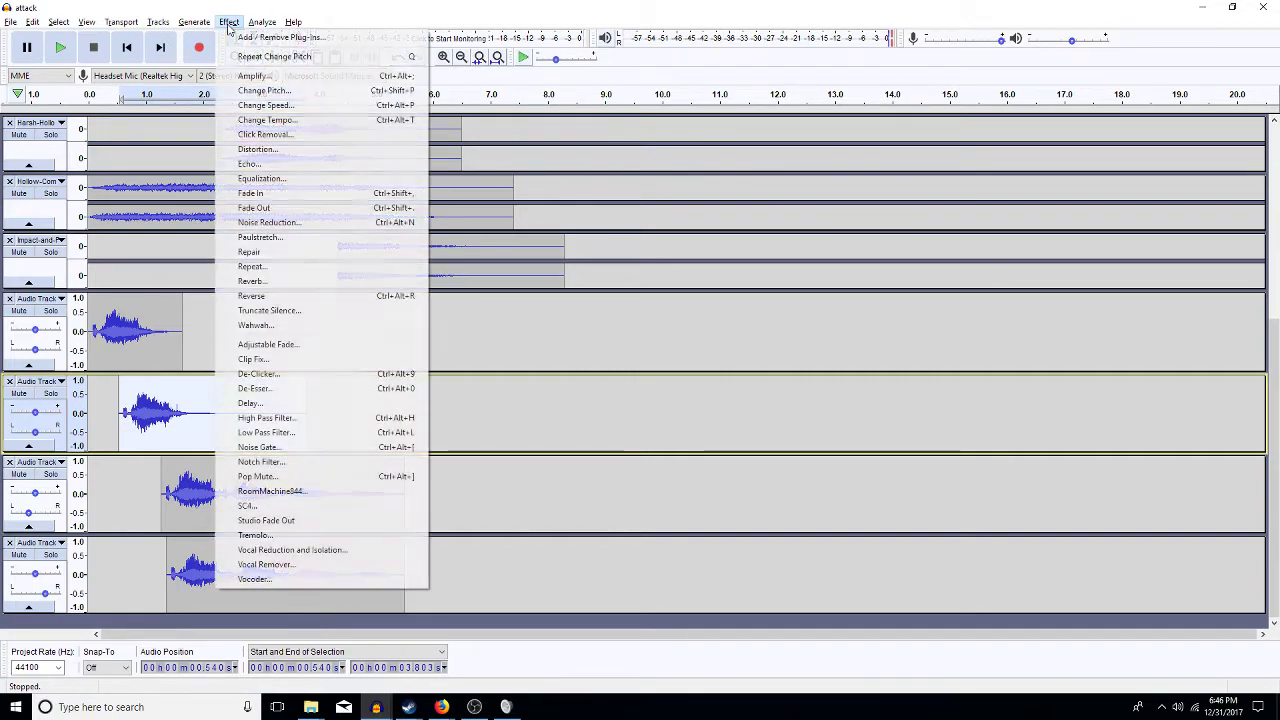
{"action": "left_click", "coordinate": [280, 281]}
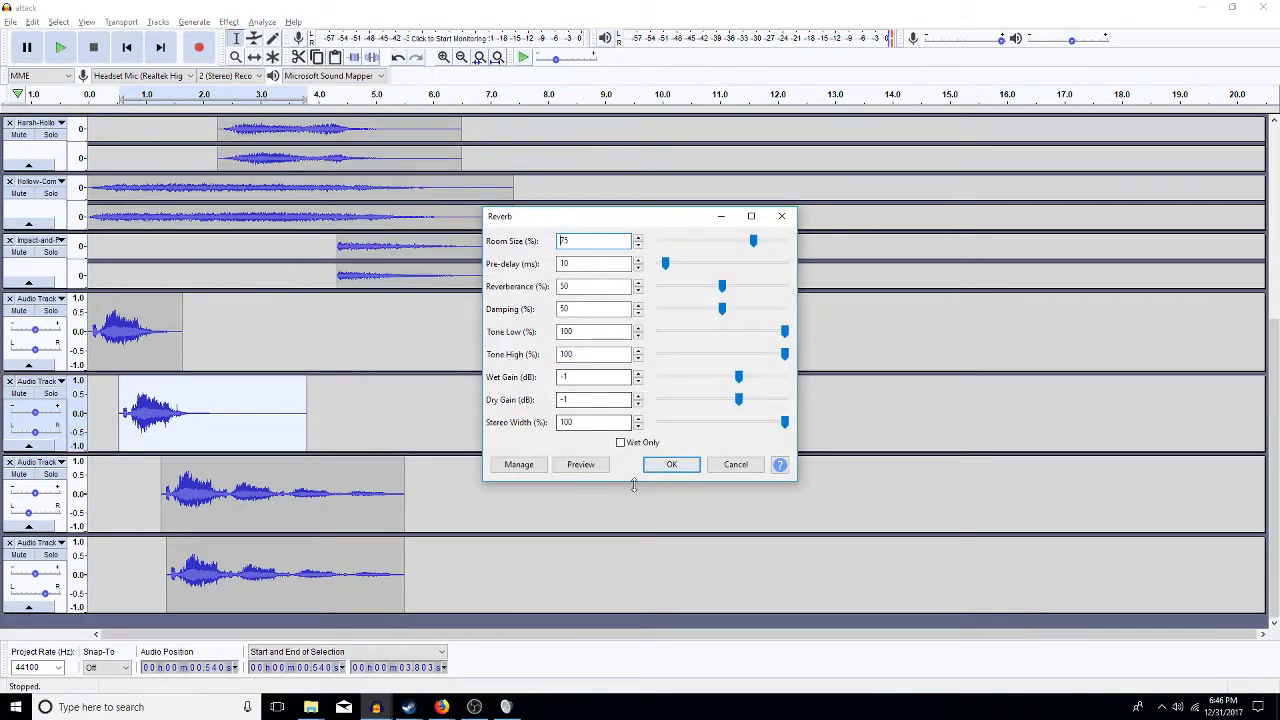
{"action": "left_click", "coordinate": [671, 464]}
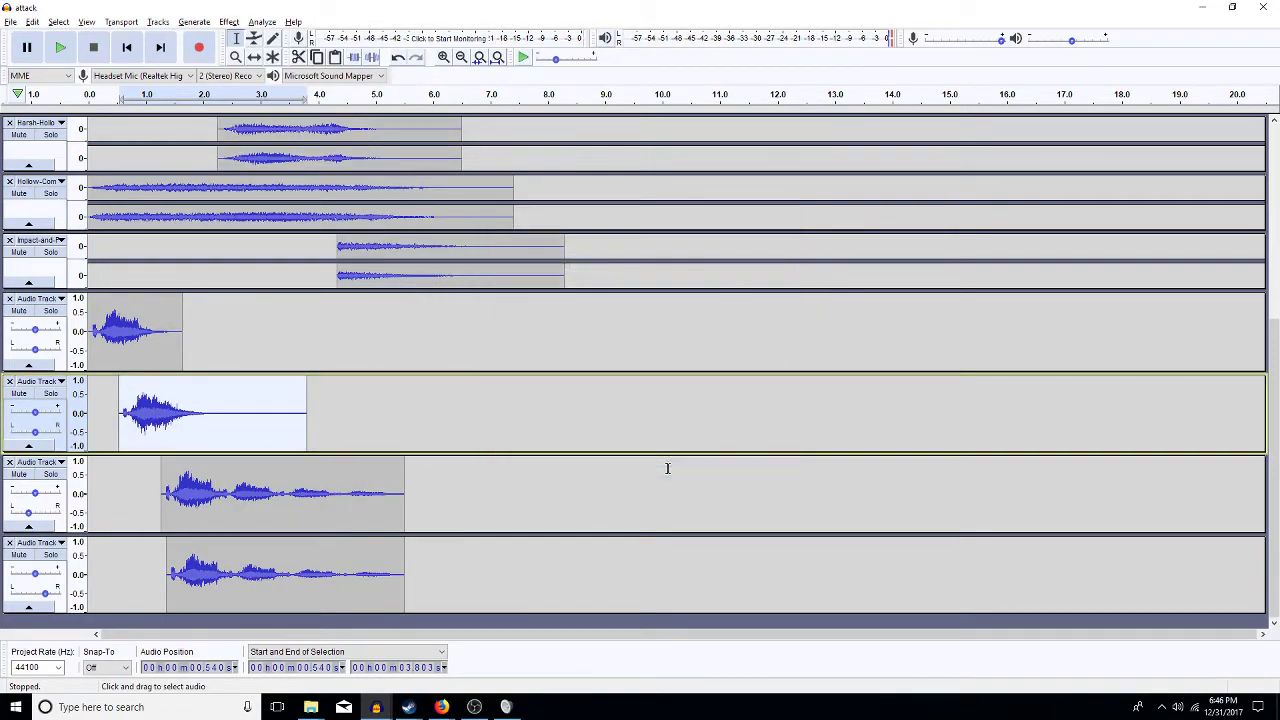
- Slow the second Audio Track clip's tempo by 15%, and play the full mix from the start
{"action": "double_click", "coordinate": [269, 411]}
{"action": "left_click", "coordinate": [229, 22]}
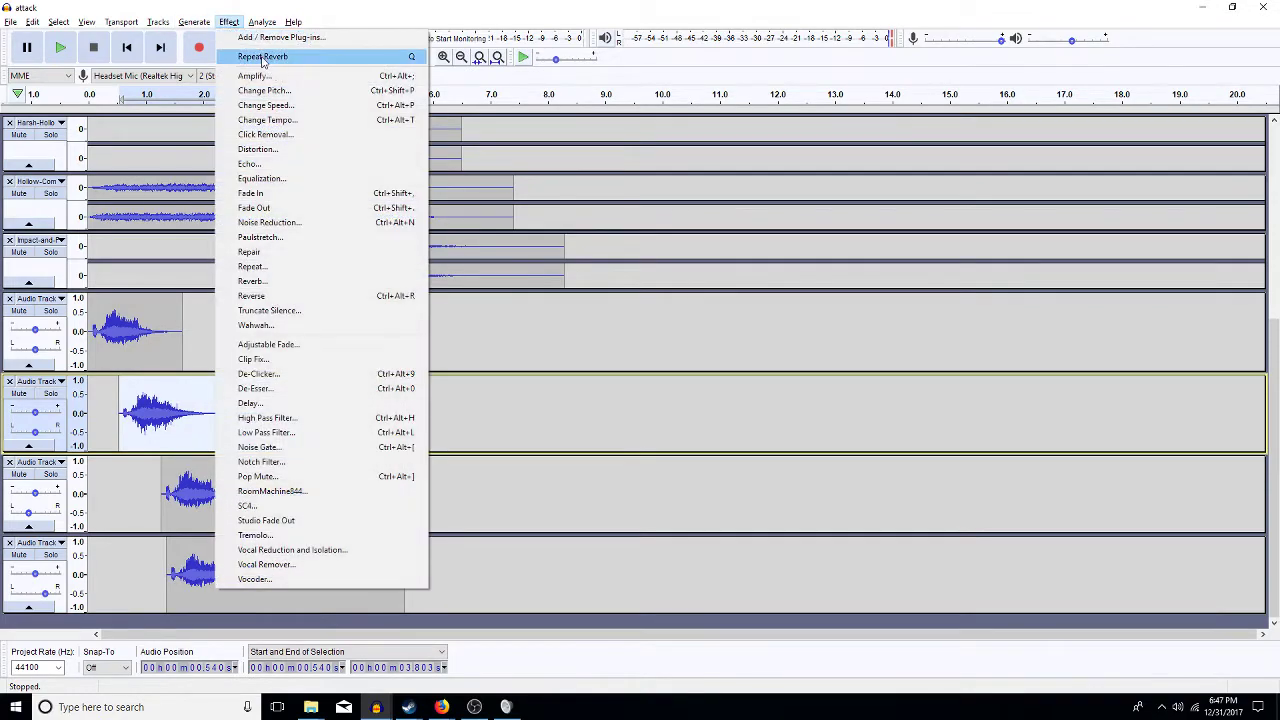
{"action": "left_click", "coordinate": [275, 121]}
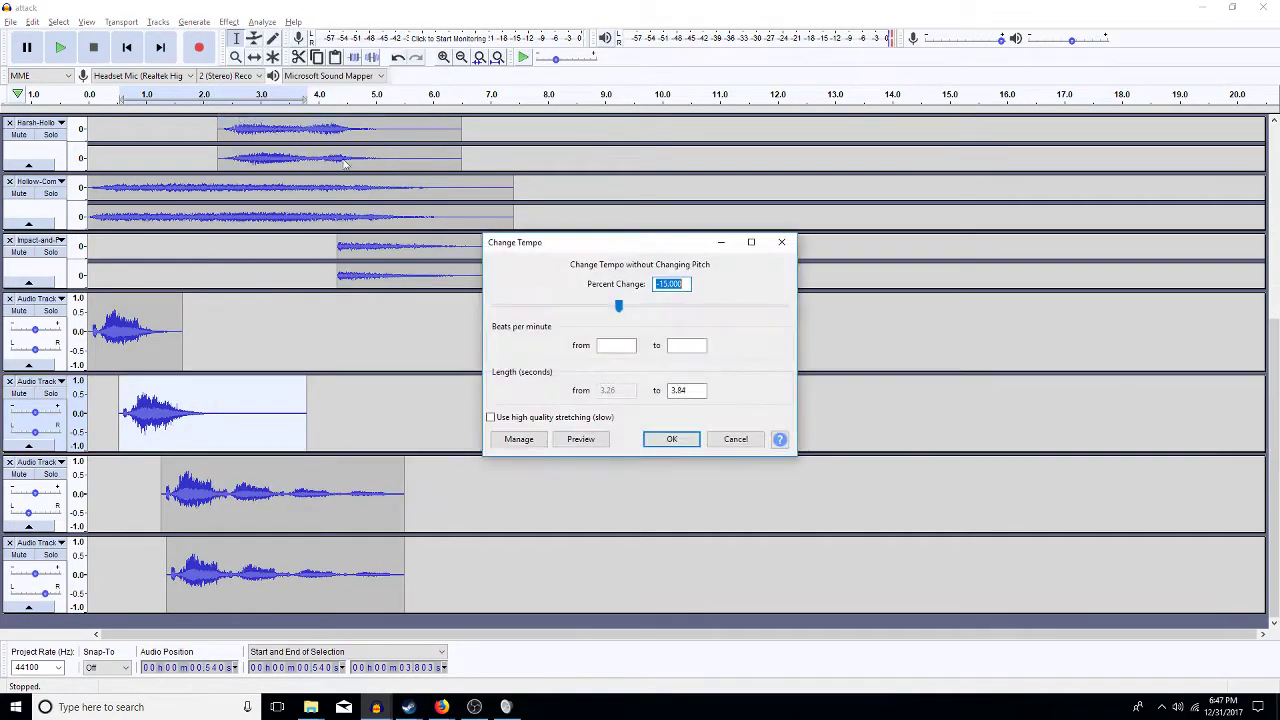
{"action": "key", "text": "Return"}
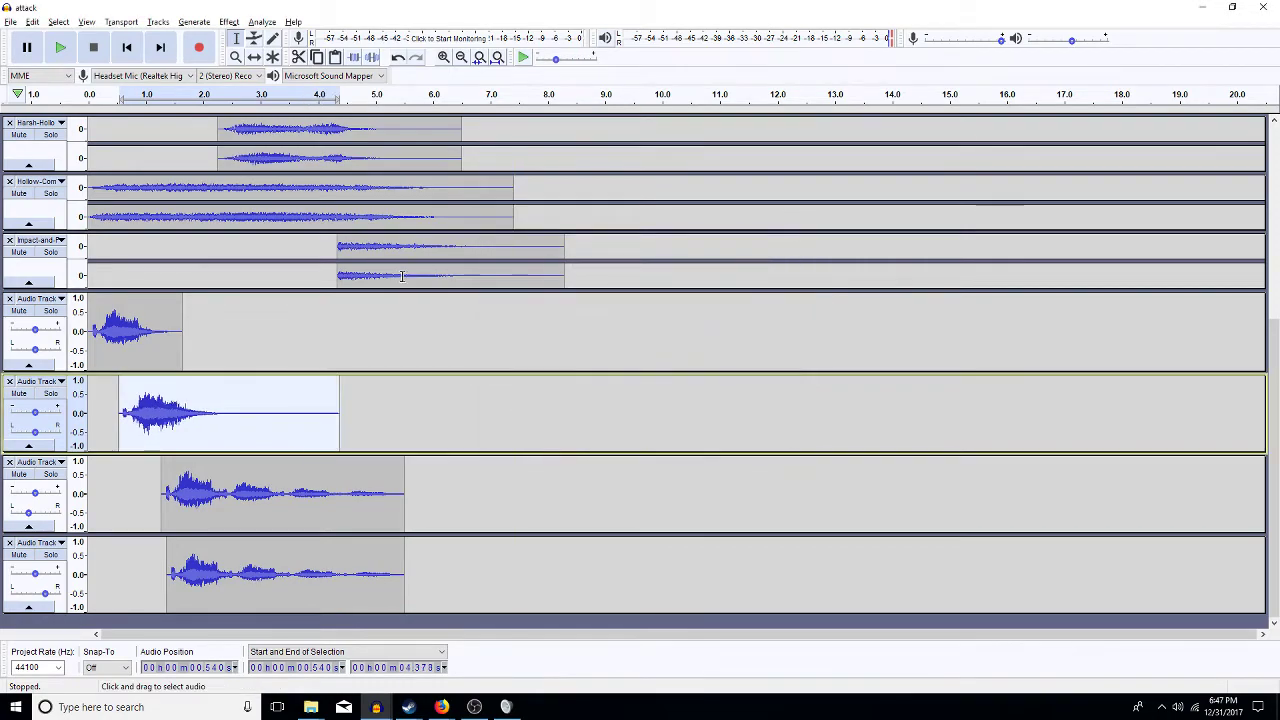
{"action": "key", "text": "Left"}
{"action": "key", "text": "Home"}
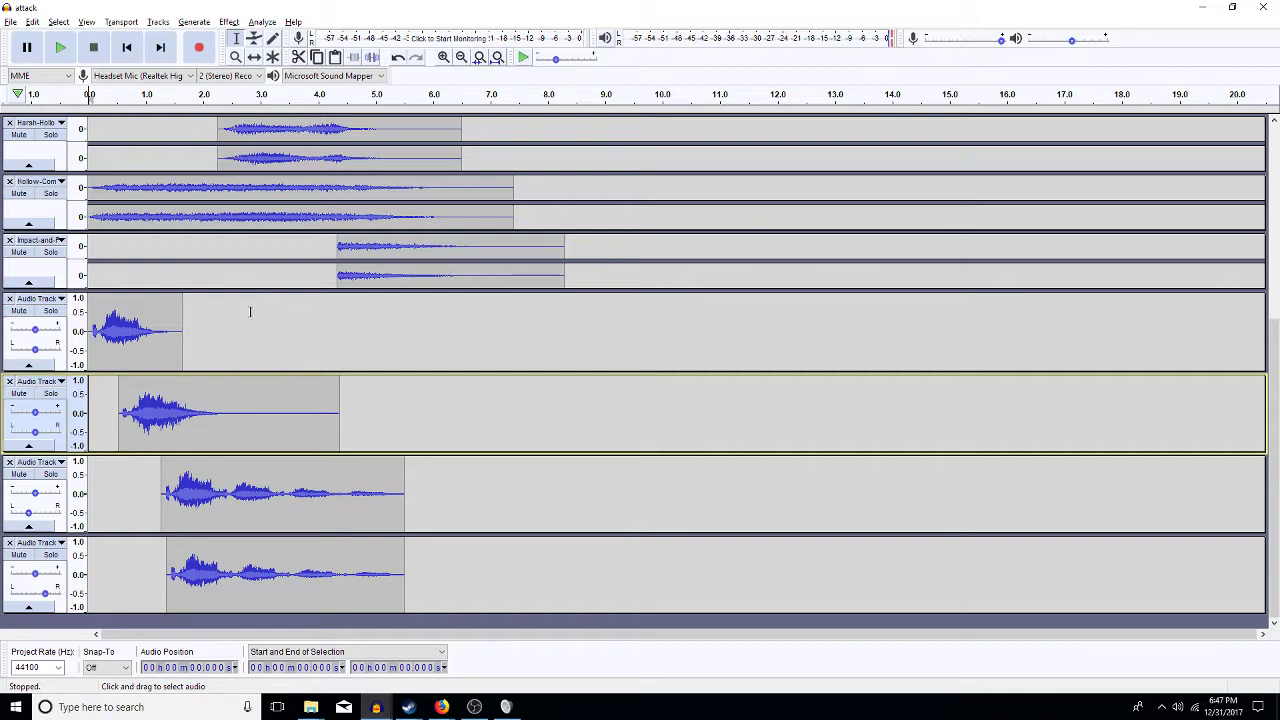
{"action": "key", "text": "space"}
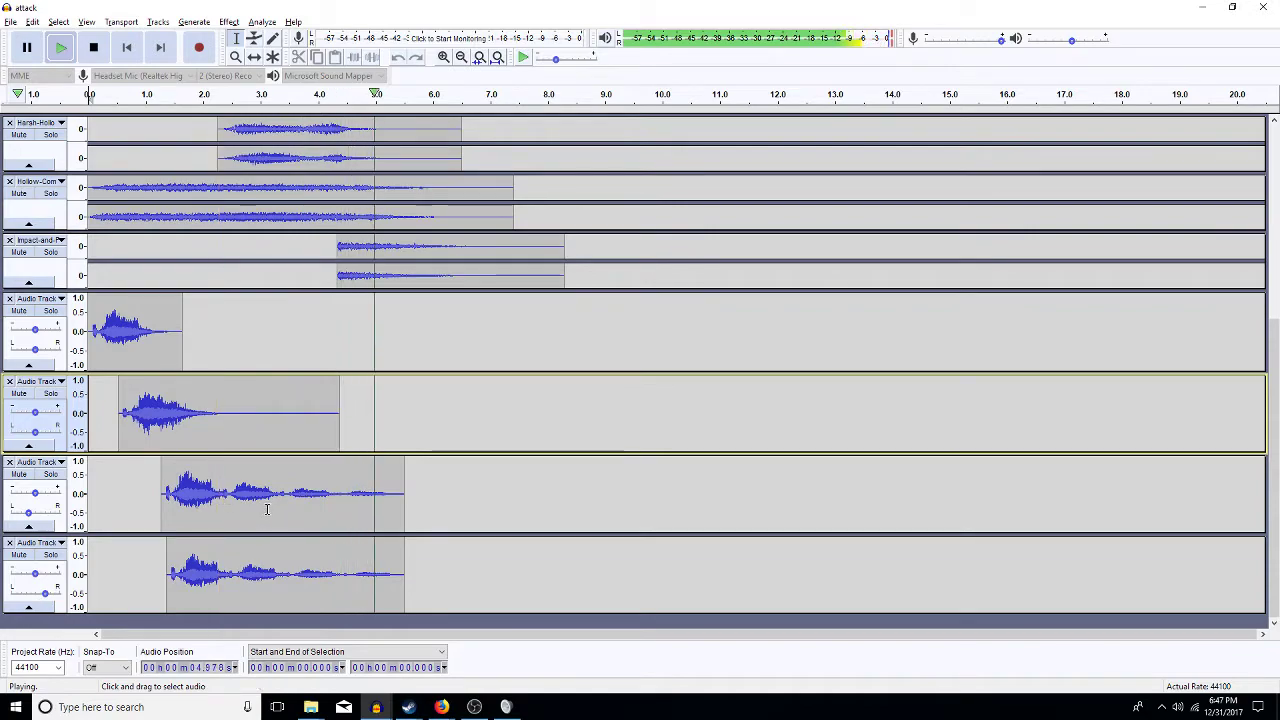
{"action": "key", "text": "space"}
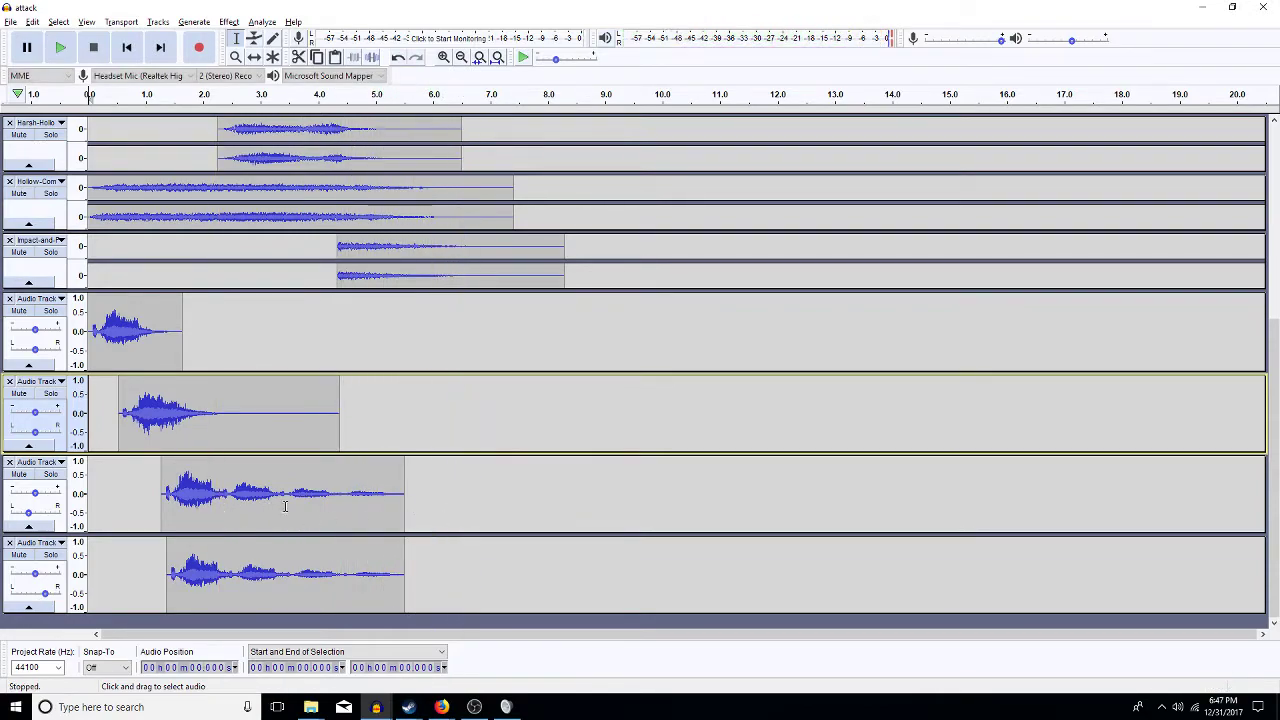
- Try removing the third Audio Track, and undo the removal
{"action": "scroll", "coordinate": [22, 518], "scroll_direction": "up", "scroll_amount": 2}
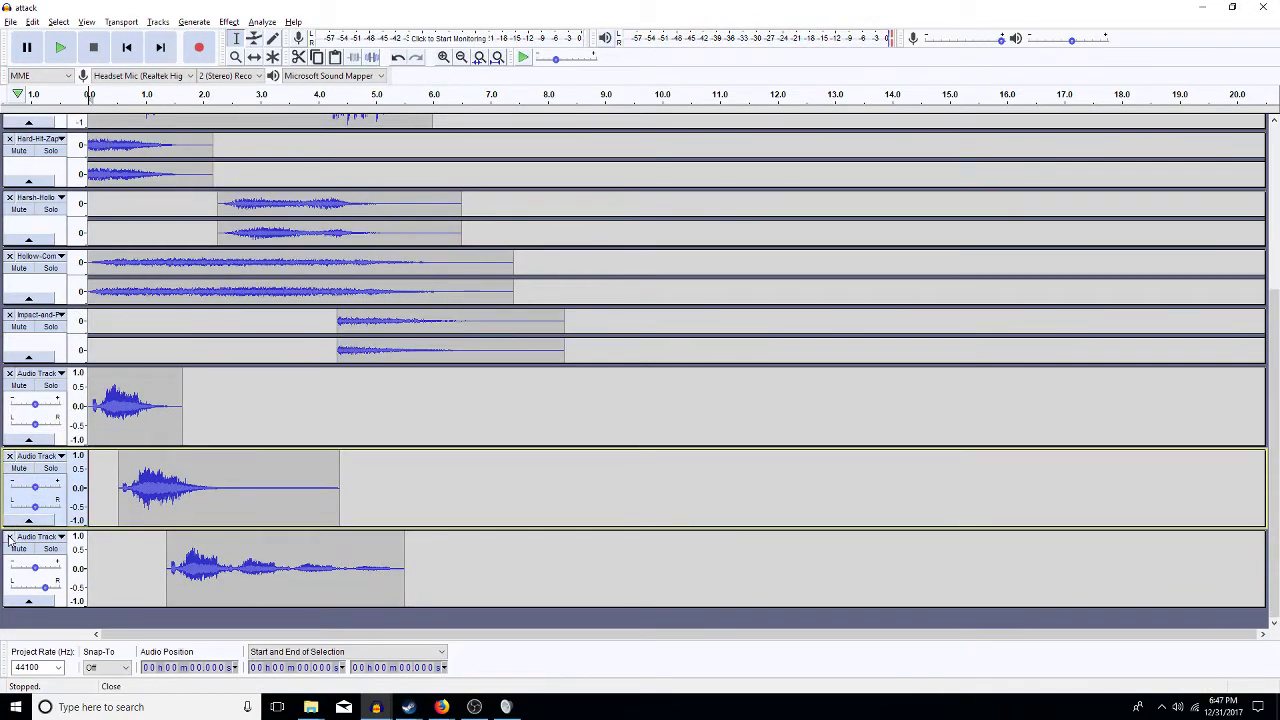
{"action": "key", "text": "ctrl+d"}
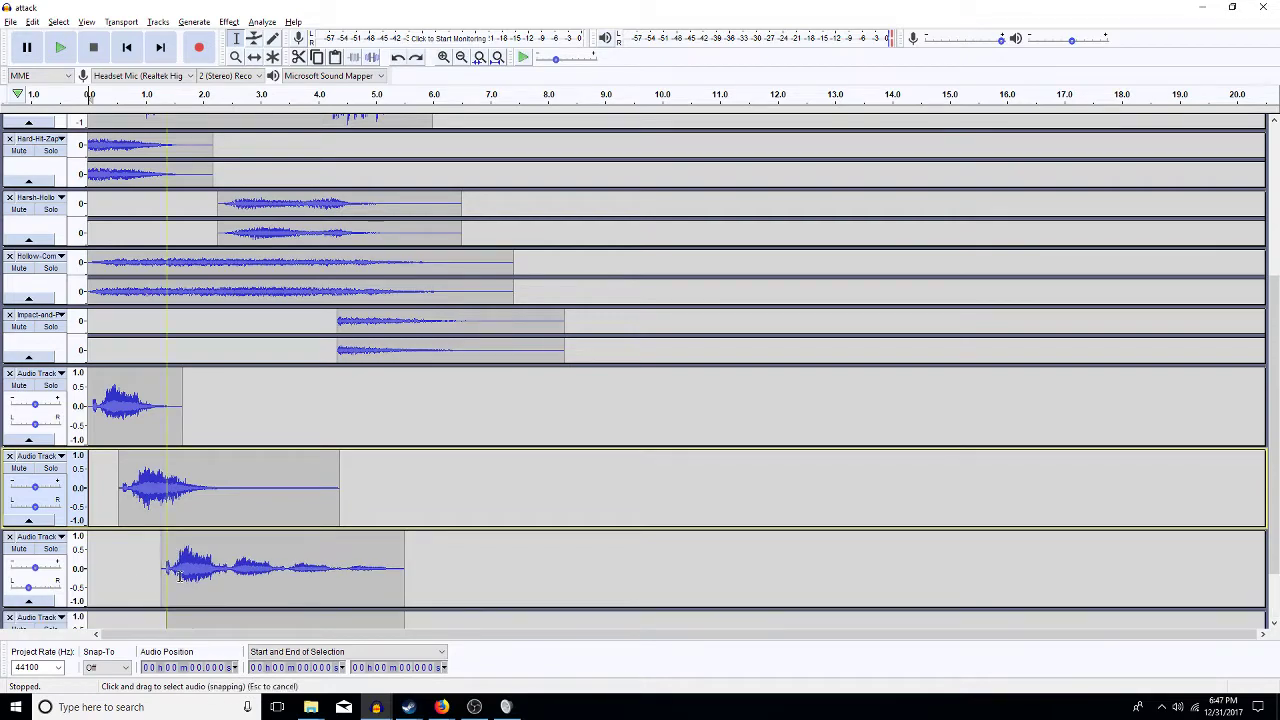
{"action": "scroll", "coordinate": [200, 575], "scroll_direction": "down", "scroll_amount": 1}
- Lower the amplitude of the third and fourth Audio Track clips, and pan the third further left and the fourth further right
{"action": "double_click", "coordinate": [340, 503]}
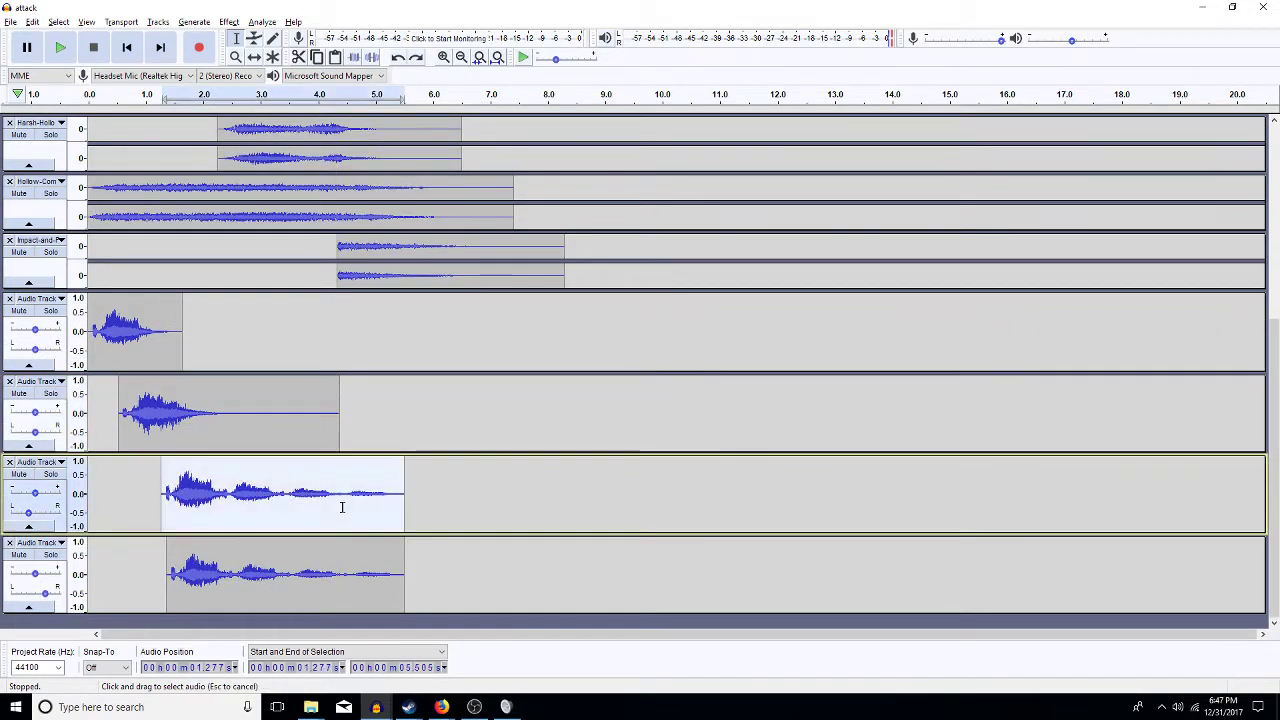
{"action": "key", "text": "shift+Down"}
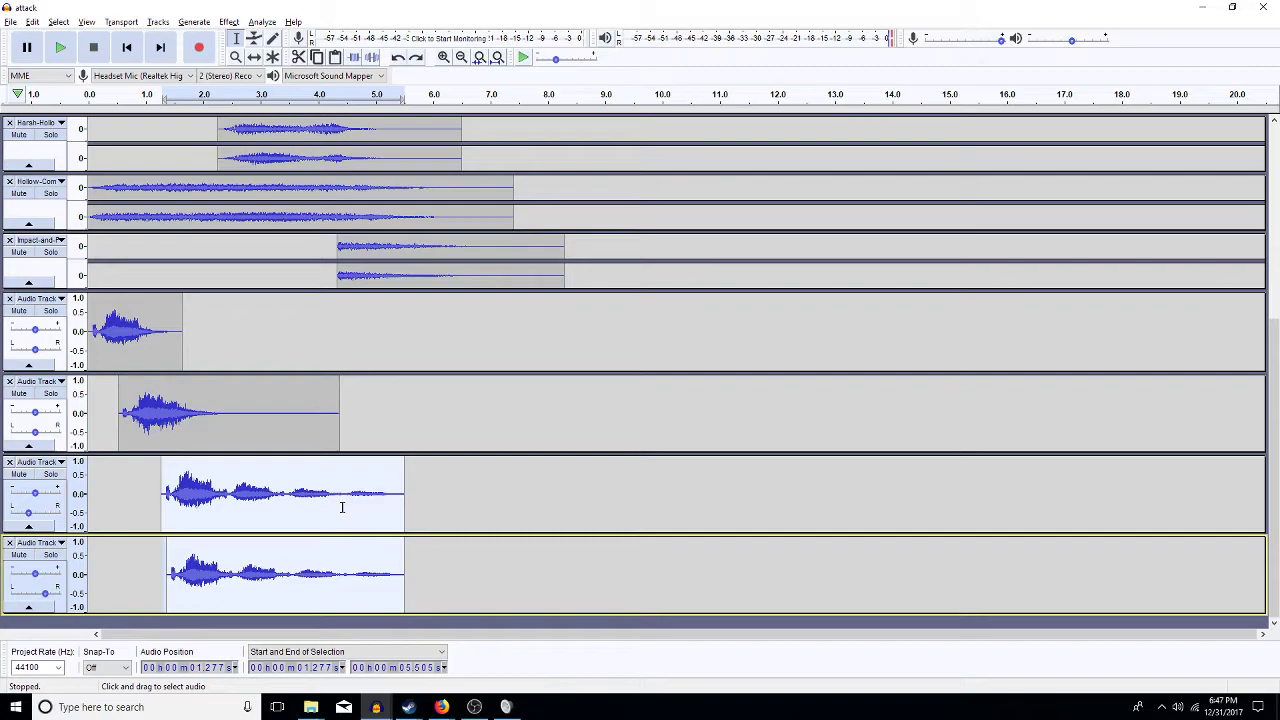
{"action": "key", "text": "alt+c"}
{"action": "type", "text": "0"}
{"action": "key", "text": "Escape"}
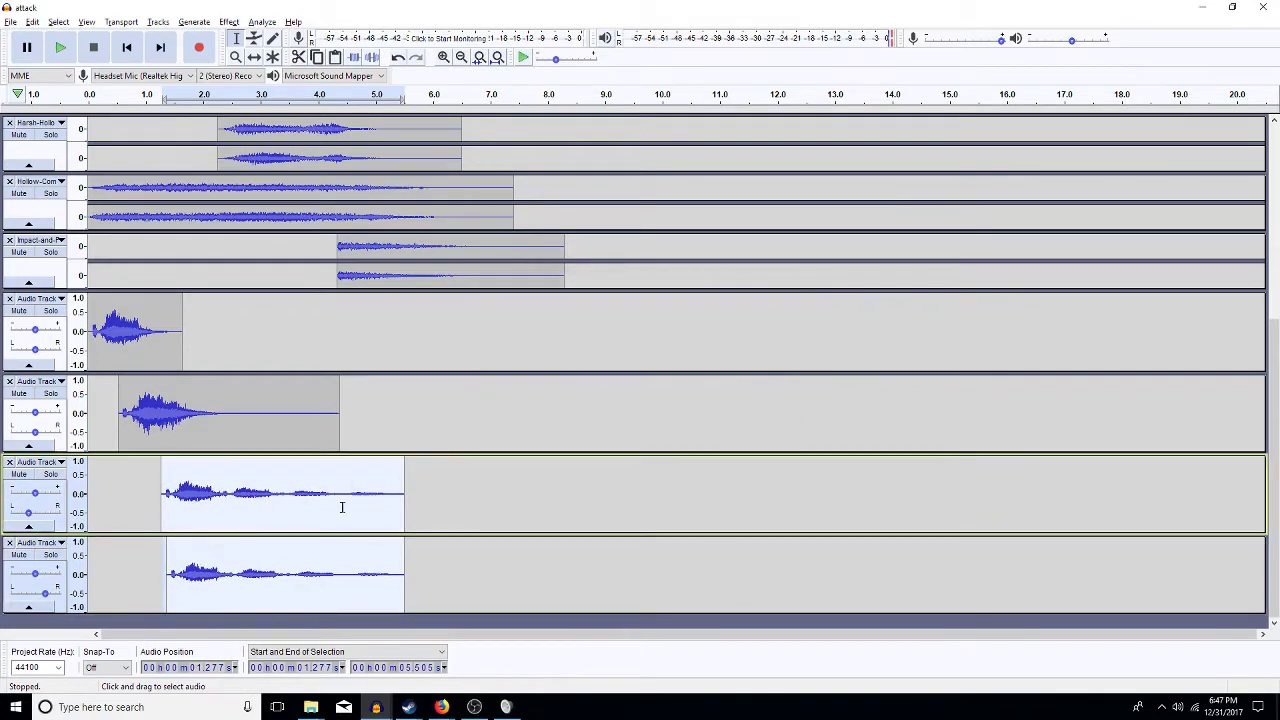
{"action": "left_click_drag", "start_coordinate": [29, 514], "coordinate": [21, 514]}
{"action": "left_click_drag", "start_coordinate": [45, 593], "coordinate": [55, 593]}
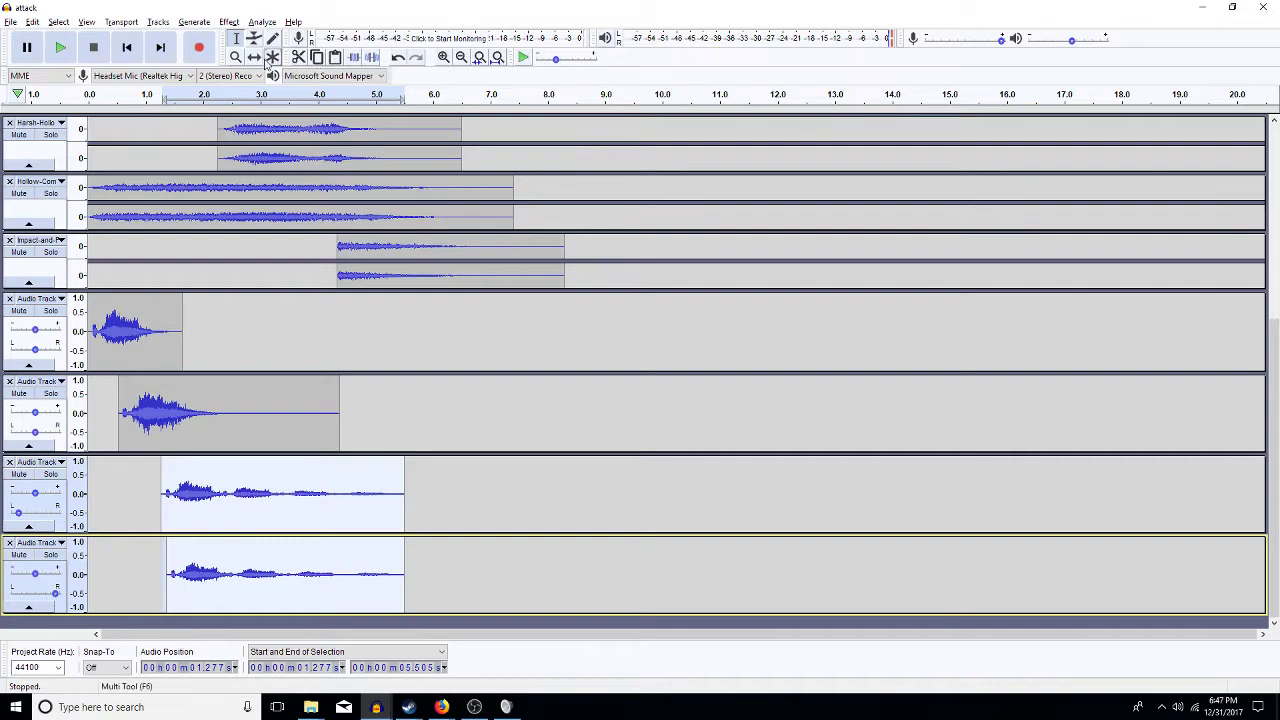
- Undo the first shift attempt, and move only the fourth Audio Track clip to start at about 1.75 seconds
{"action": "left_click_drag", "start_coordinate": [258, 554], "coordinate": [279, 543]}
{"action": "key", "text": "ctrl+z"}
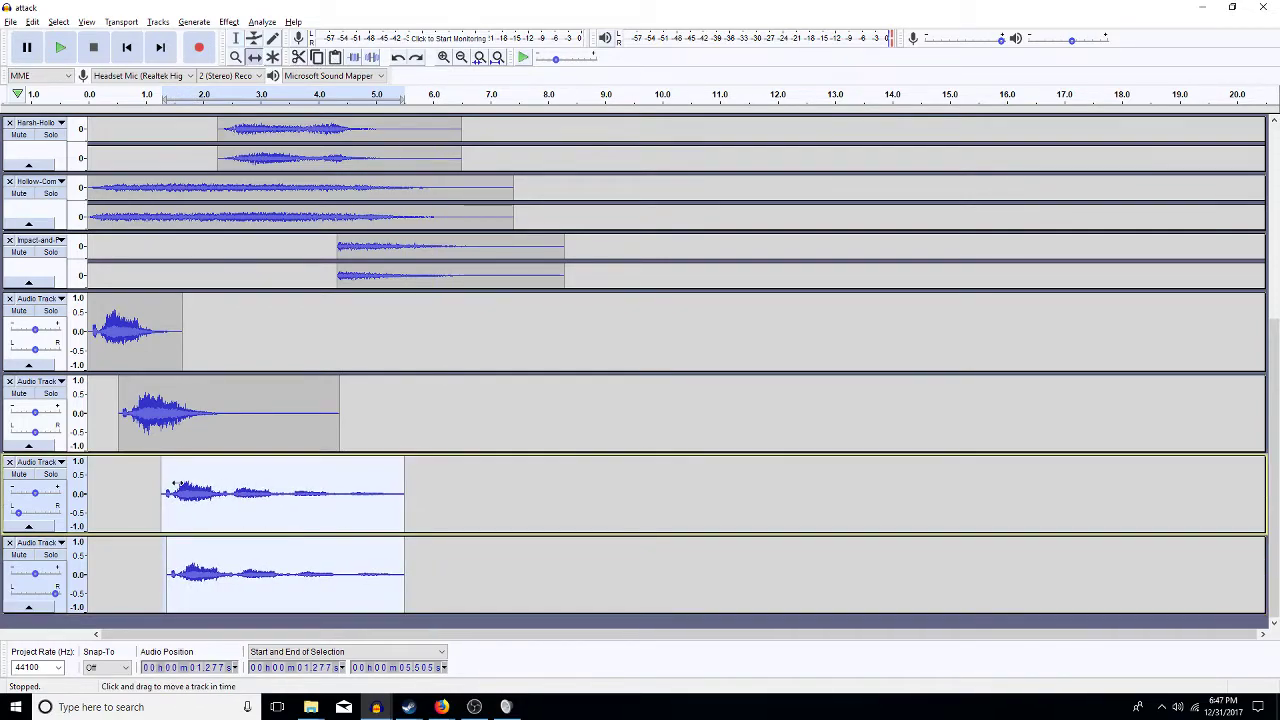
{"action": "left_click", "coordinate": [265, 503]}
{"action": "left_click", "coordinate": [254, 57]}
{"action": "left_click_drag", "start_coordinate": [190, 575], "coordinate": [210, 592]}
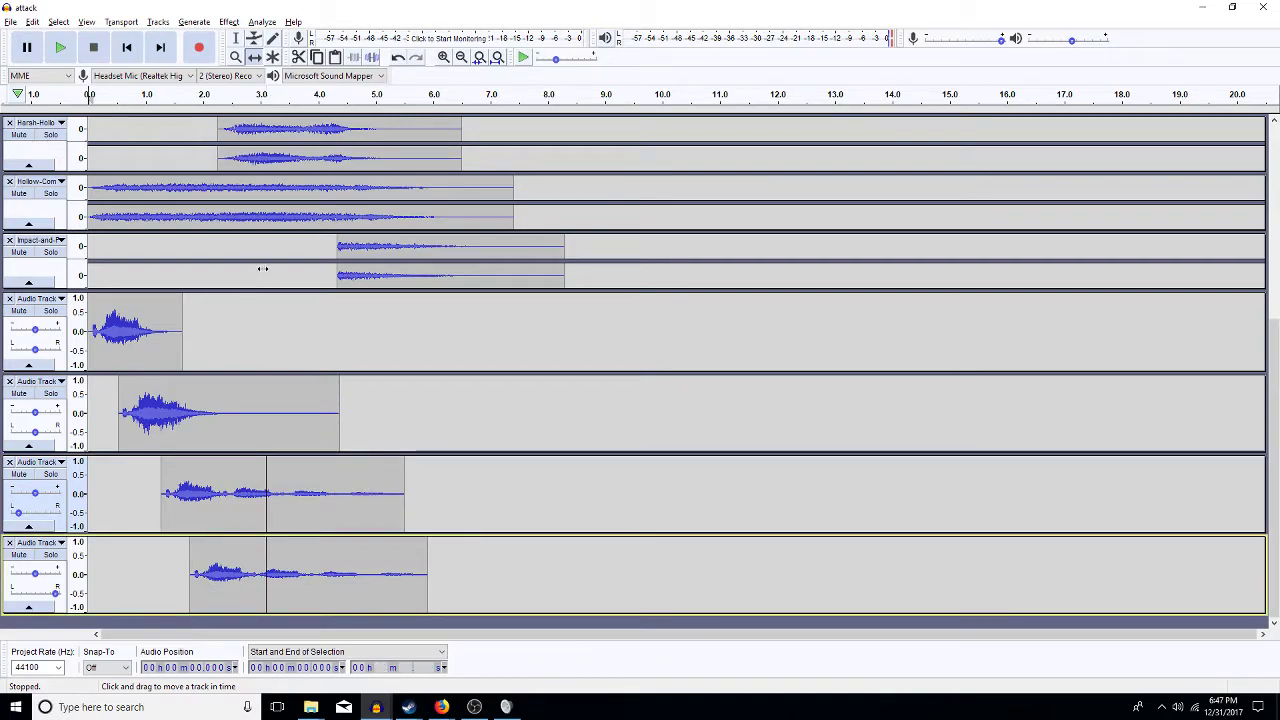
- Play the full mix from the start, look over the upper tracks, and play it again
{"action": "key", "text": "F1"}
{"action": "key", "text": "Home"}
{"action": "key", "text": "space"}
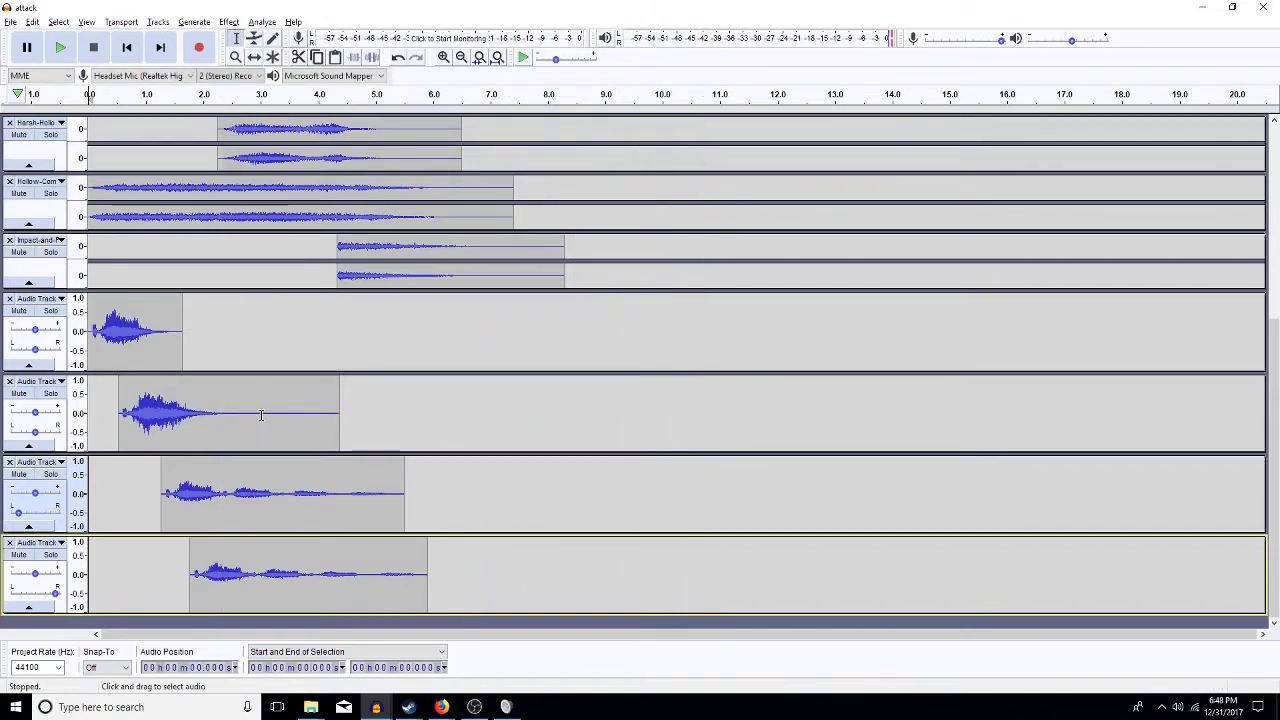
{"action": "scroll", "coordinate": [261, 415], "scroll_direction": "up", "scroll_amount": 5}
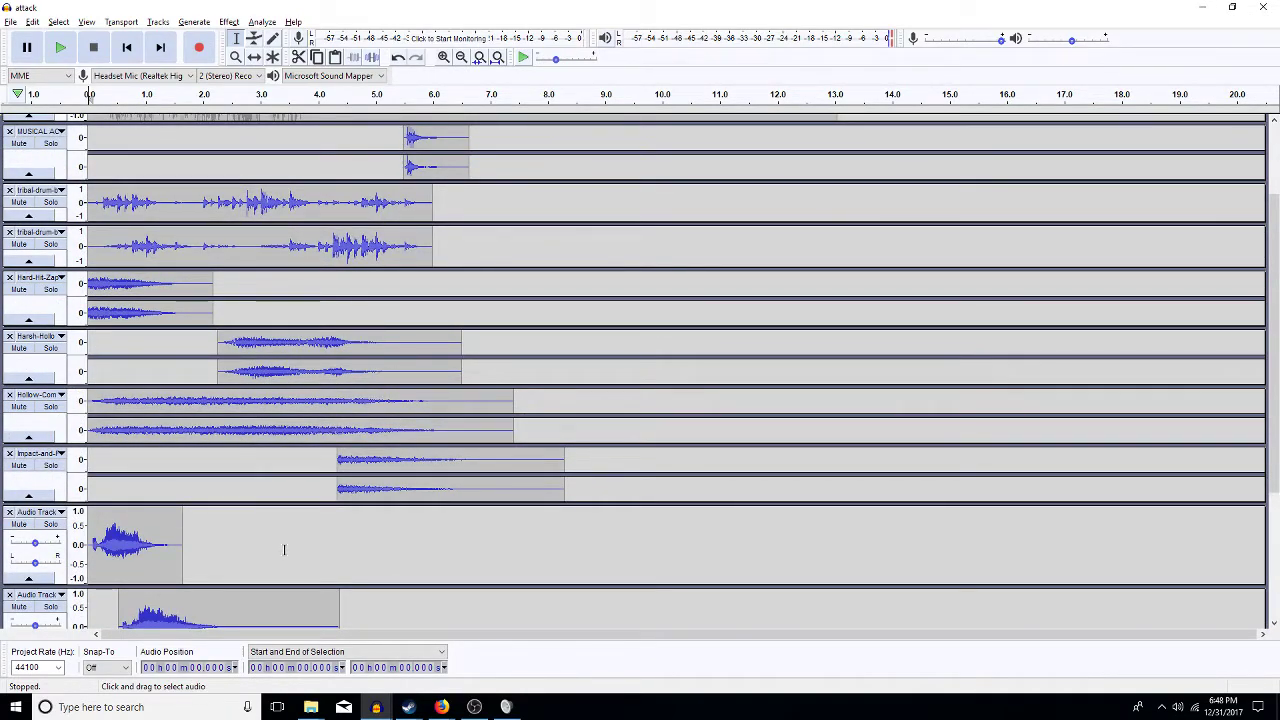
{"action": "scroll", "coordinate": [284, 549], "scroll_direction": "down", "scroll_amount": 5}
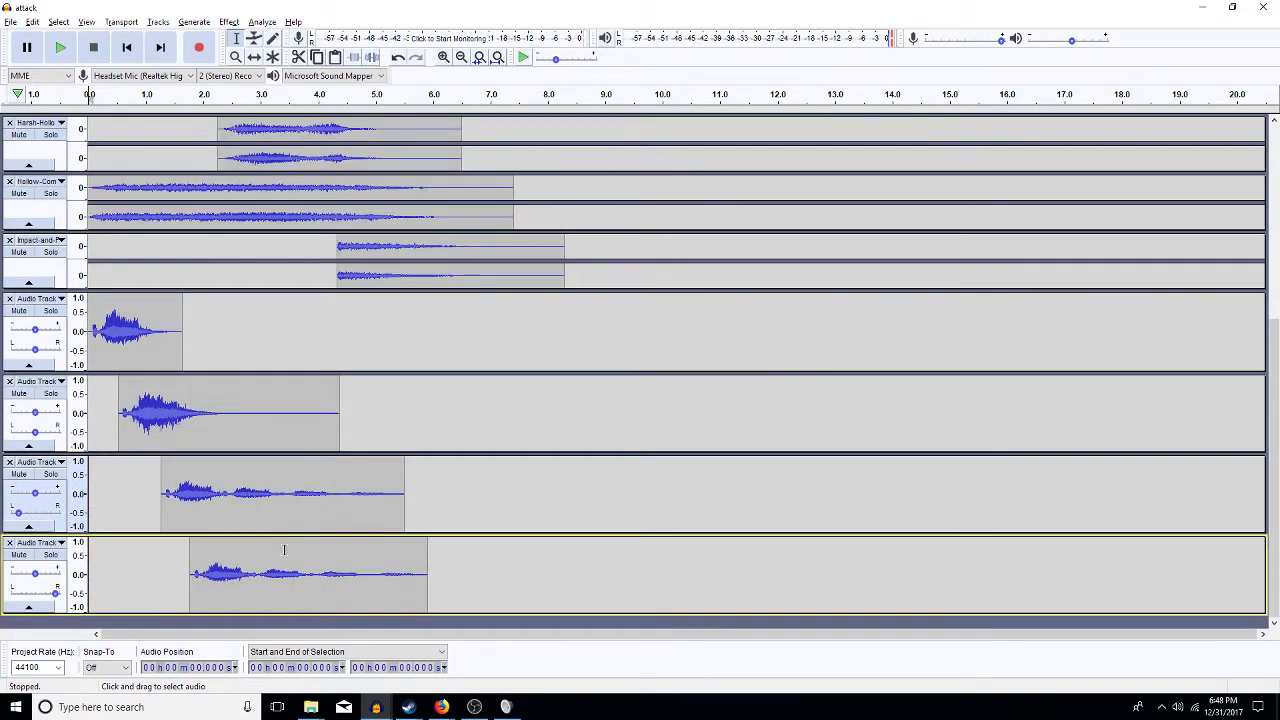
{"action": "key", "text": "space"}
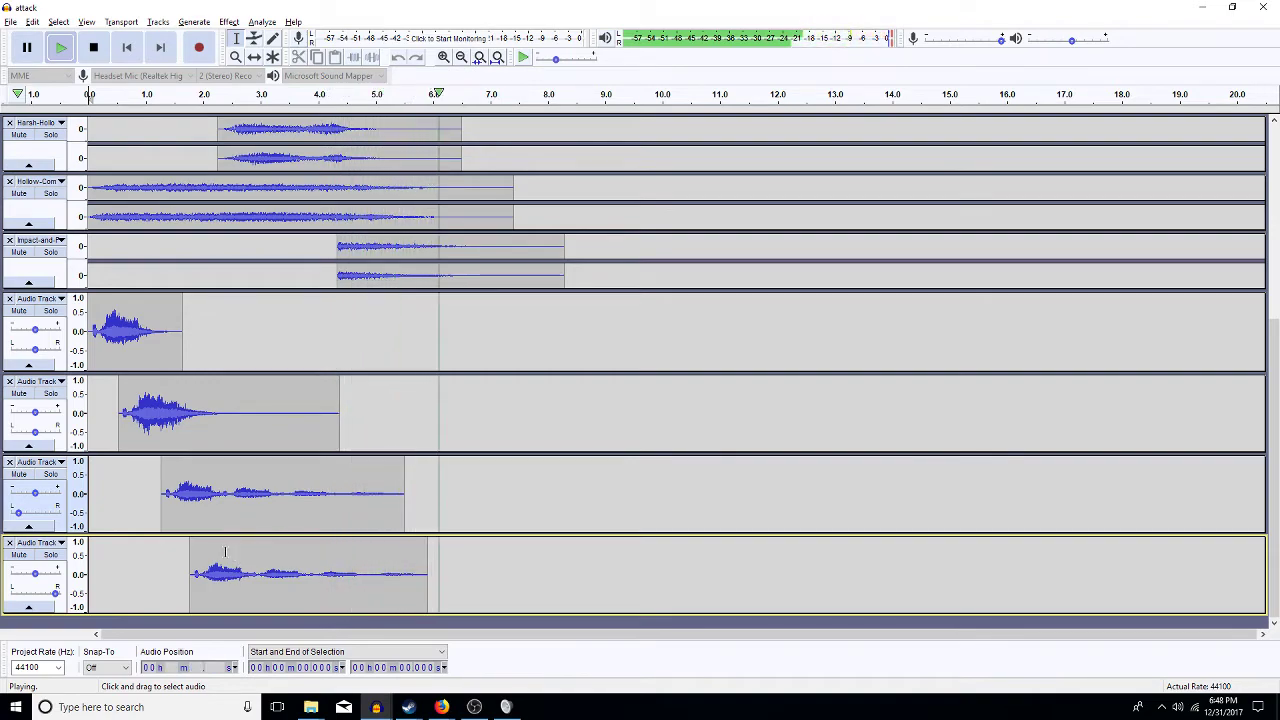
{"action": "key", "text": "space"}
- Boost the volume of the whole first Audio Track clip with Amplify, and play the full mix from the start
{"action": "double_click", "coordinate": [163, 359]}
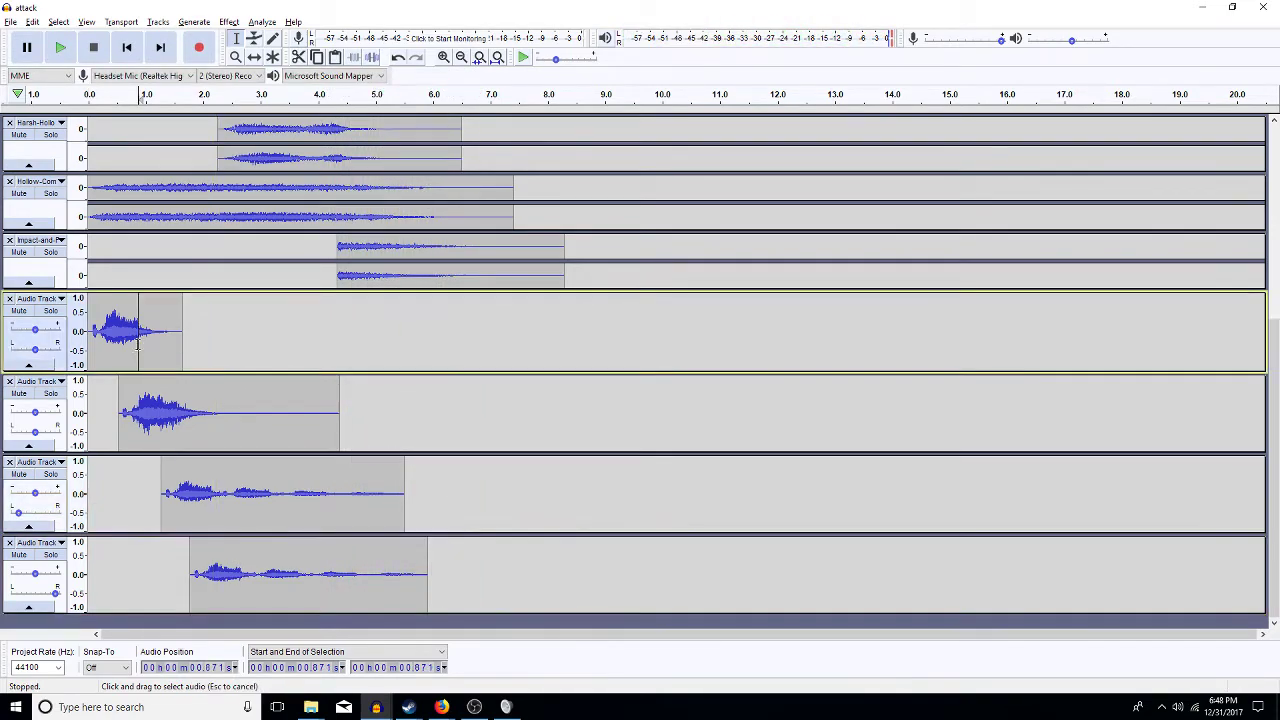
{"action": "key", "text": "ctrl+r"}
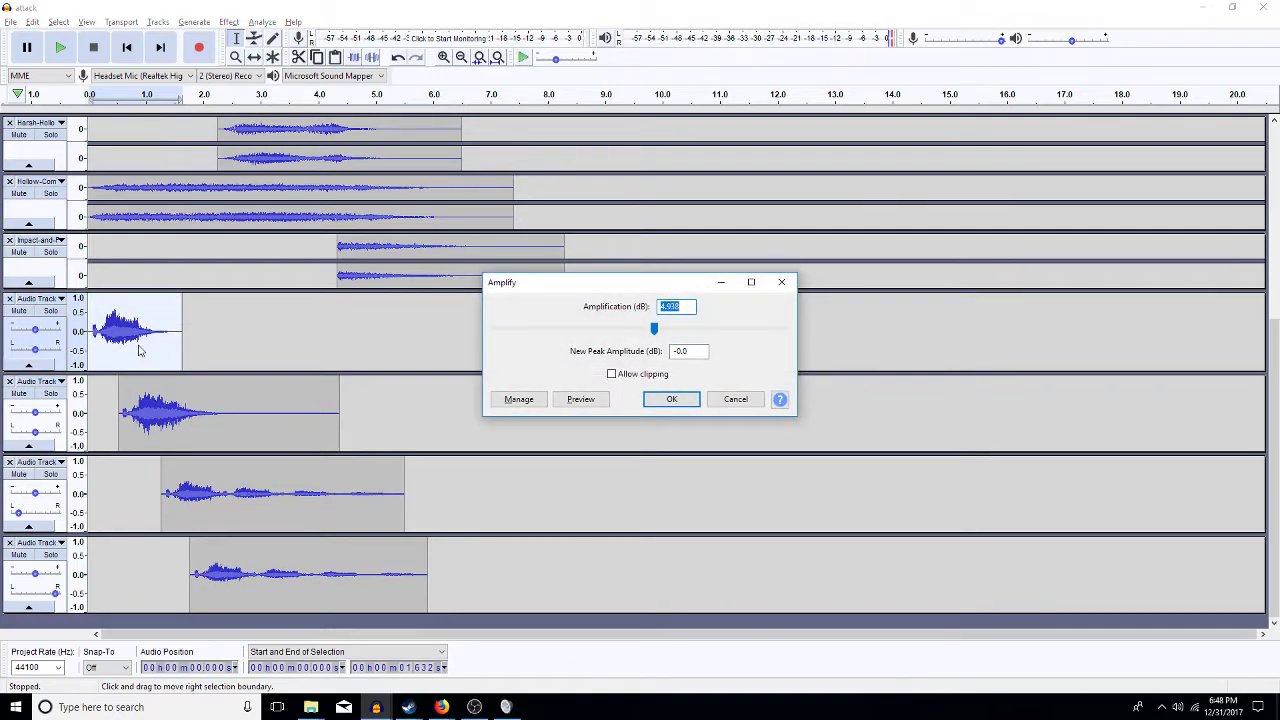
{"action": "key", "text": "Return"}
{"action": "key", "text": "space"}
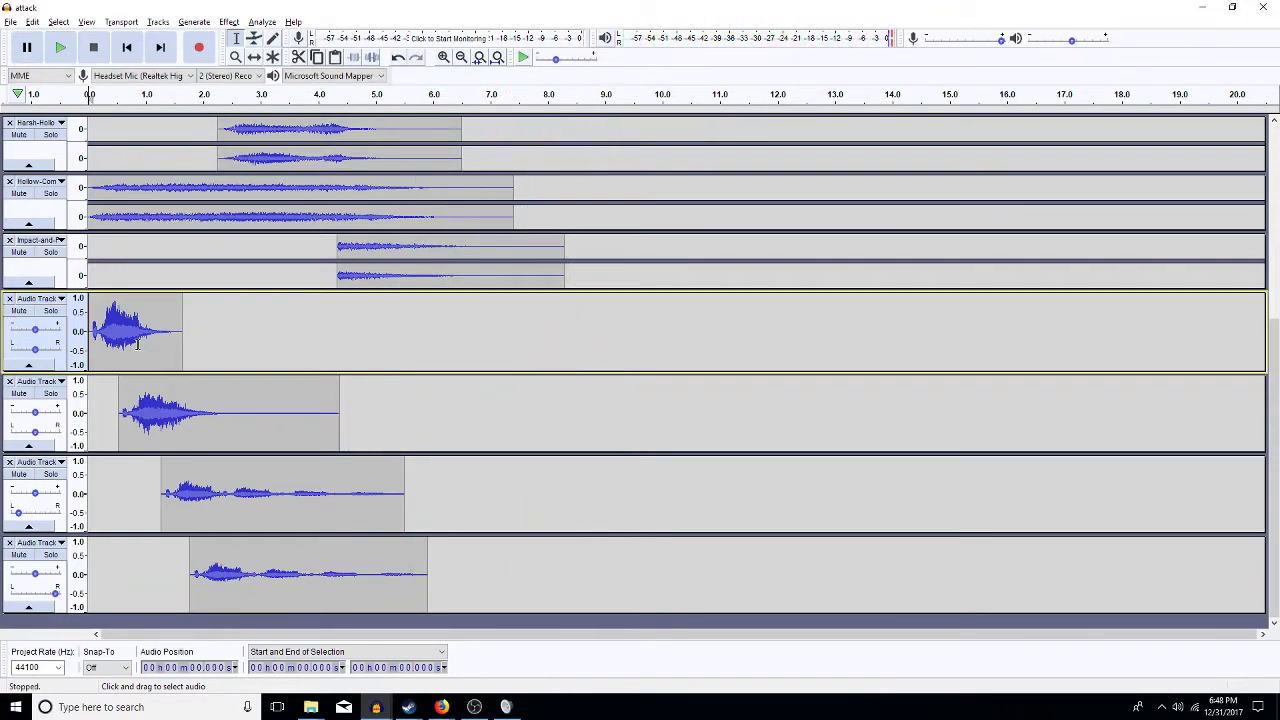
- Shrink the display height of all four Audio Tracks to compact rows
{"action": "left_click", "coordinate": [297, 340]}
{"action": "left_click_drag", "start_coordinate": [730, 368], "coordinate": [731, 329]}
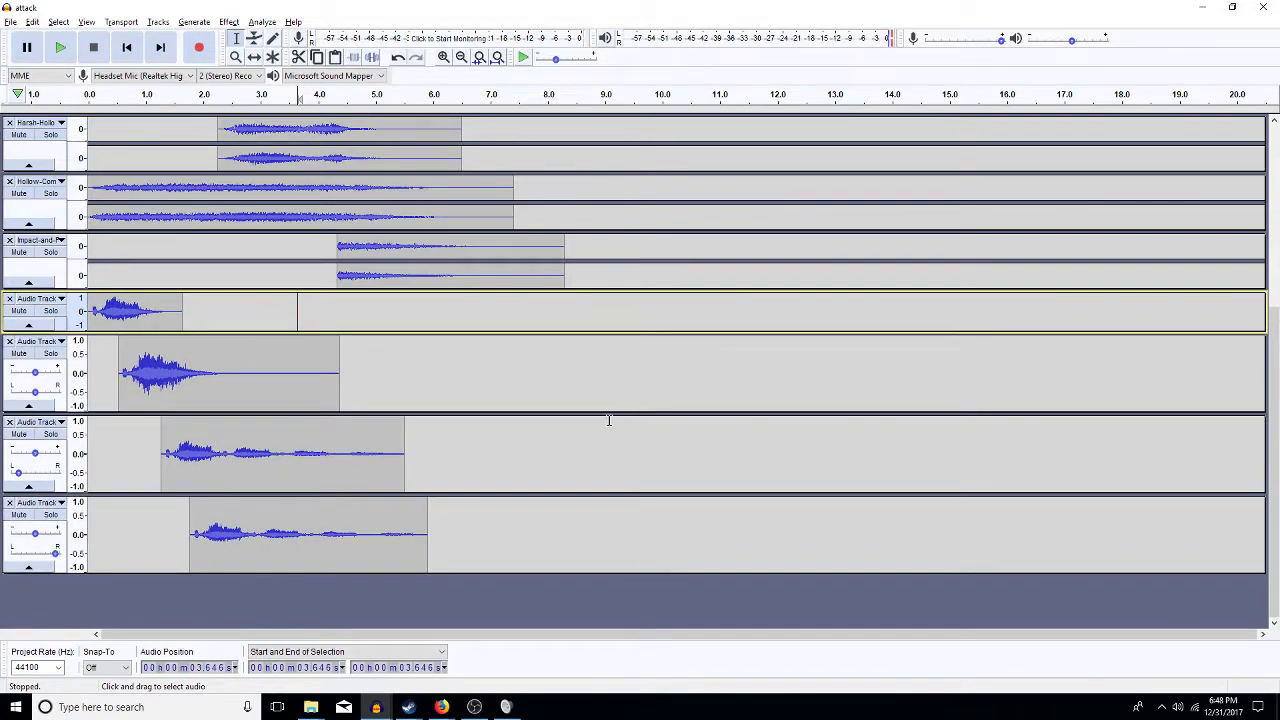
{"action": "left_click_drag", "start_coordinate": [608, 410], "coordinate": [603, 374]}
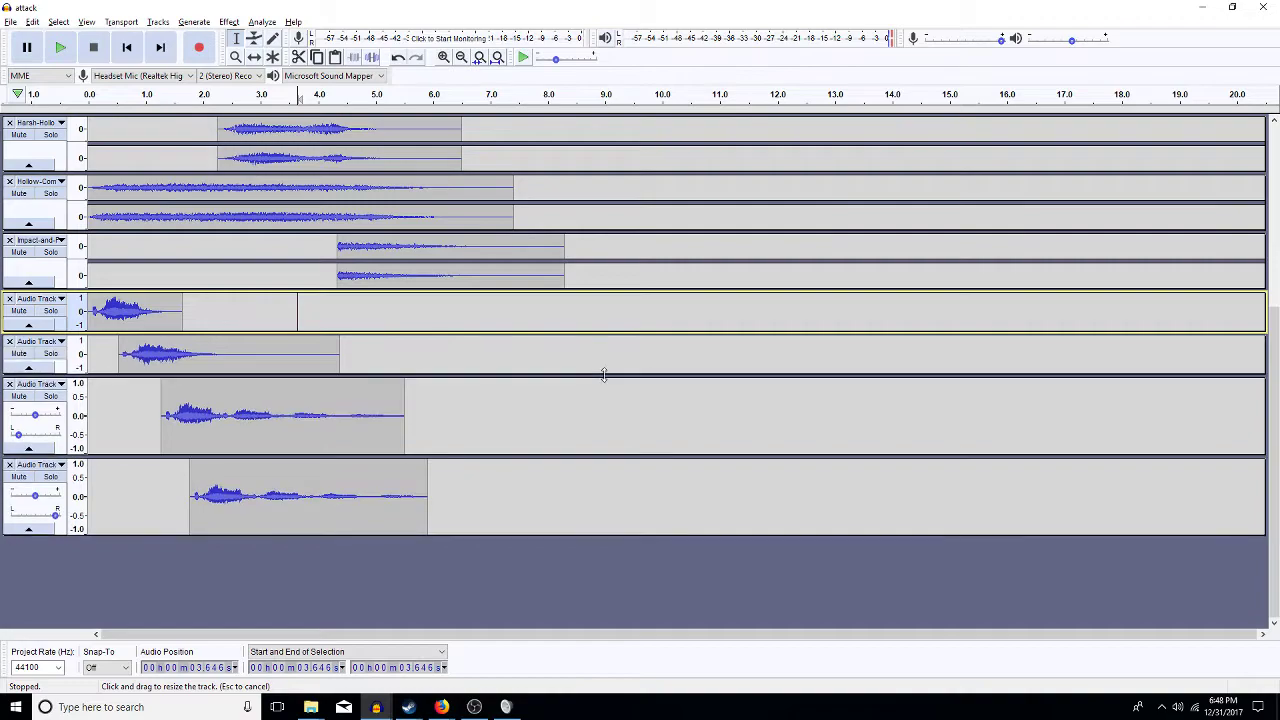
{"action": "scroll", "coordinate": [603, 374], "scroll_direction": "up", "scroll_amount": 1}
{"action": "left_click_drag", "start_coordinate": [497, 487], "coordinate": [491, 446]}
{"action": "scroll", "coordinate": [491, 446], "scroll_direction": "up", "scroll_amount": 1}
{"action": "left_click_drag", "start_coordinate": [465, 568], "coordinate": [453, 533]}
{"action": "scroll", "coordinate": [453, 533], "scroll_direction": "up", "scroll_amount": 1}
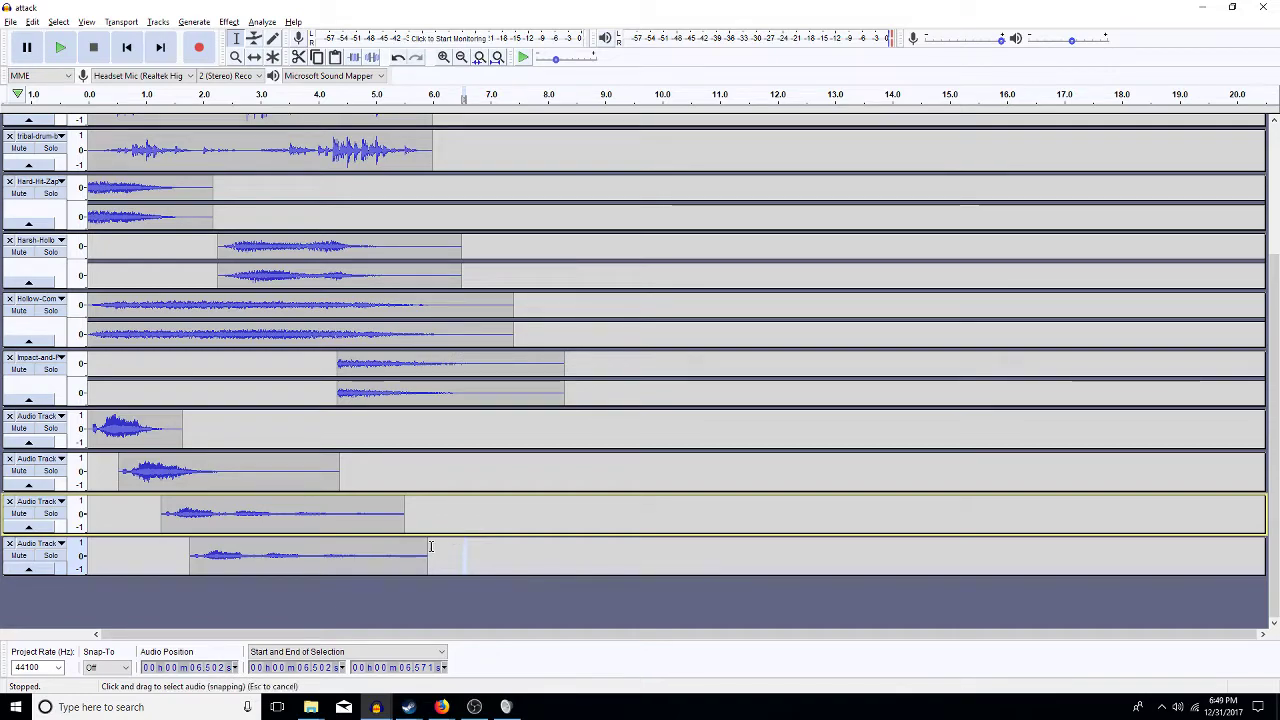
{"action": "left_click", "coordinate": [391, 466]}
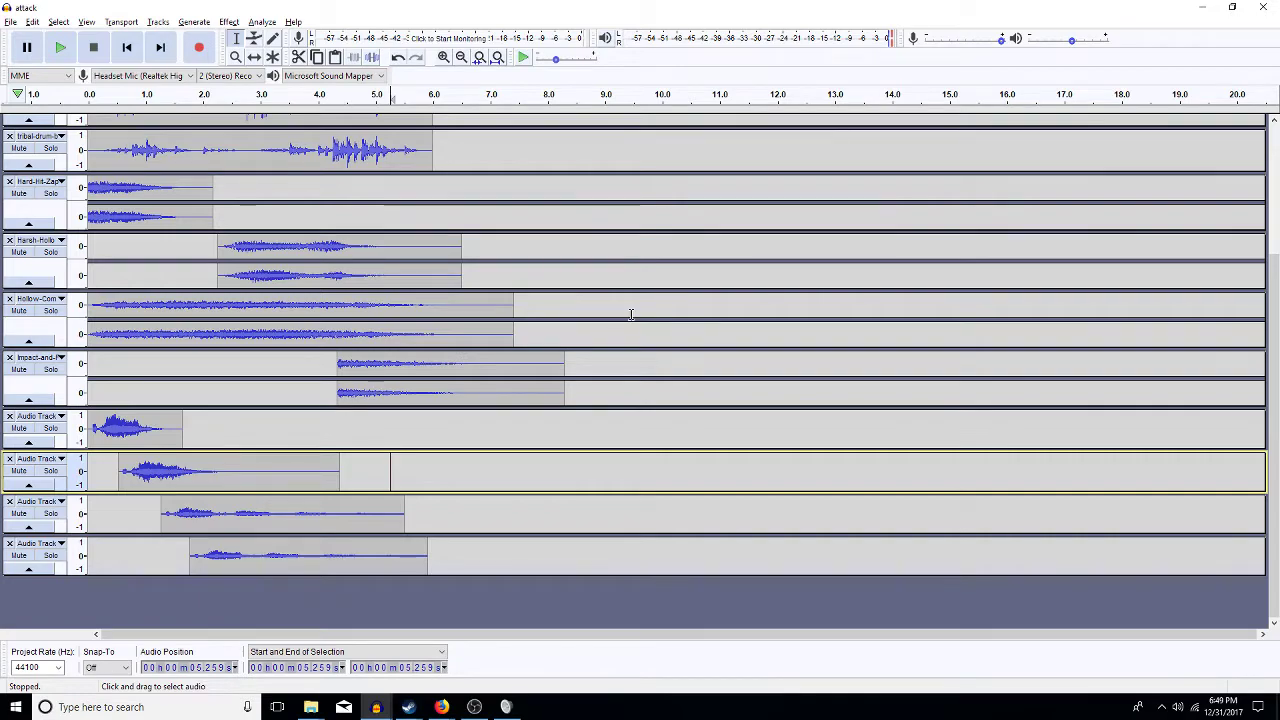
- Look over all the project's tracks, from the muted attack track down to the fourth Audio Track
{"action": "left_click", "coordinate": [1275, 145]}
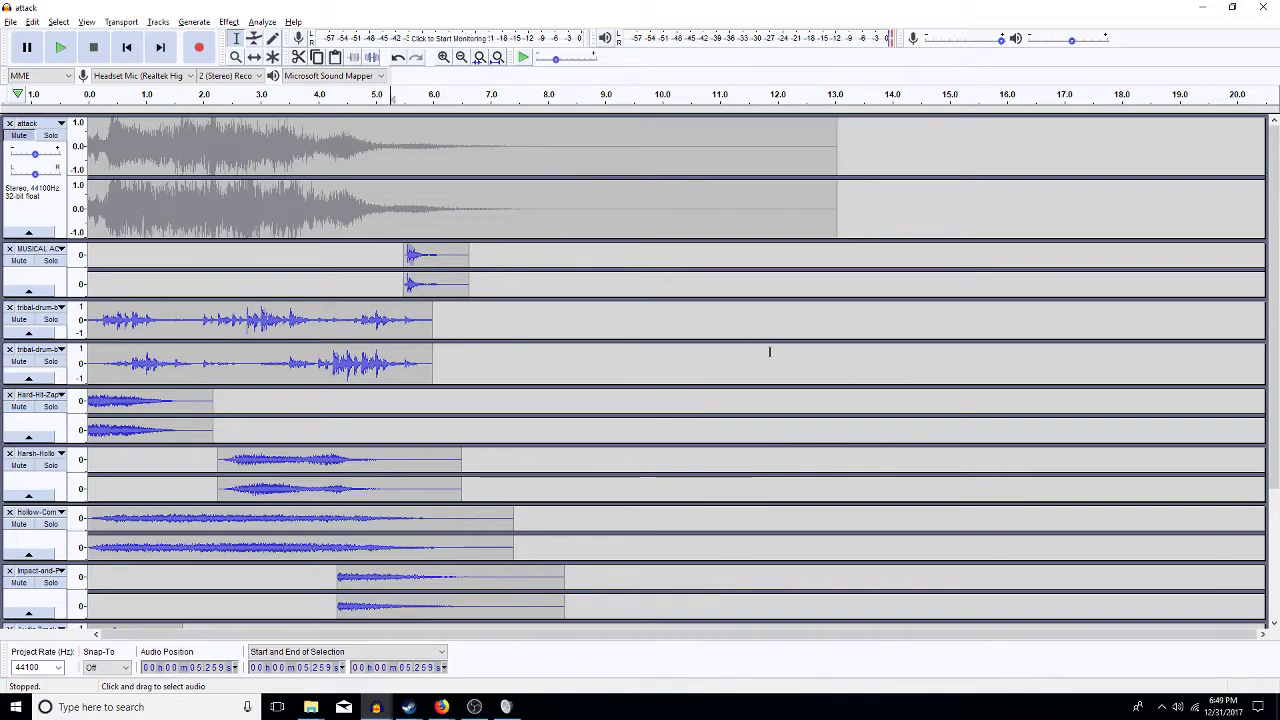
{"action": "scroll", "coordinate": [806, 504], "scroll_direction": "down", "scroll_amount": 3}
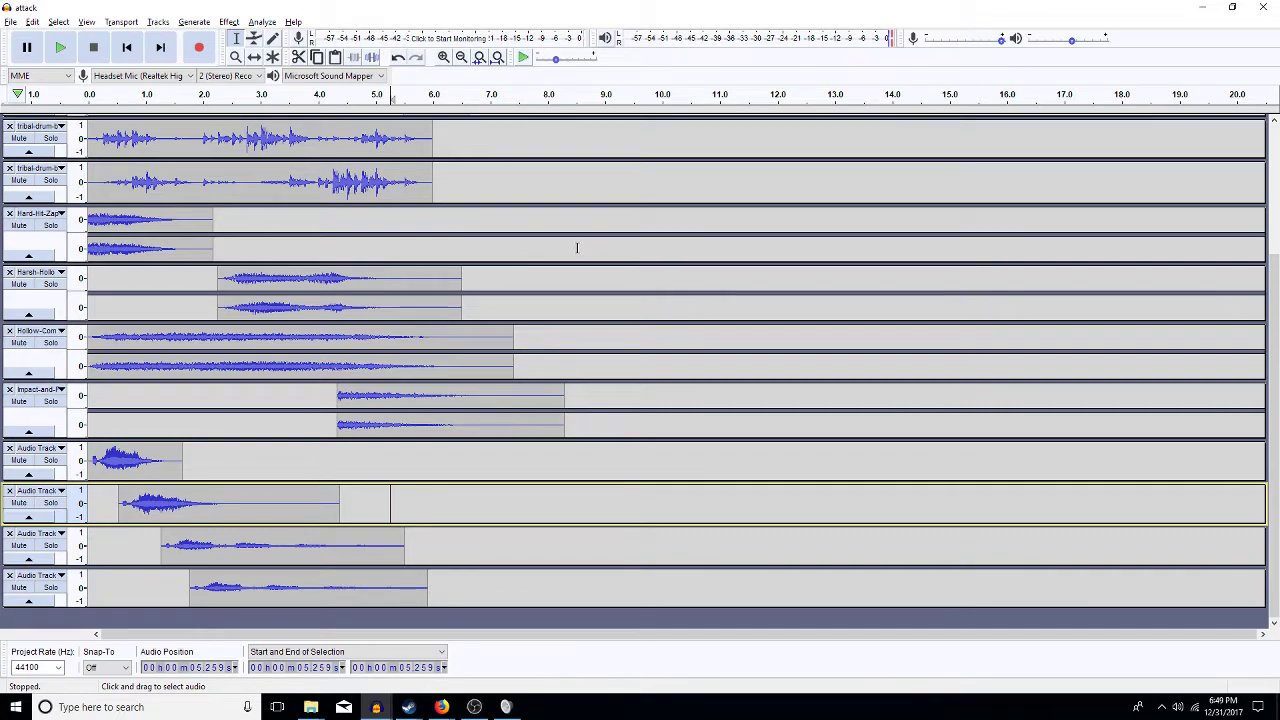
{"action": "scroll", "coordinate": [622, 483], "scroll_direction": "up", "scroll_amount": 2}
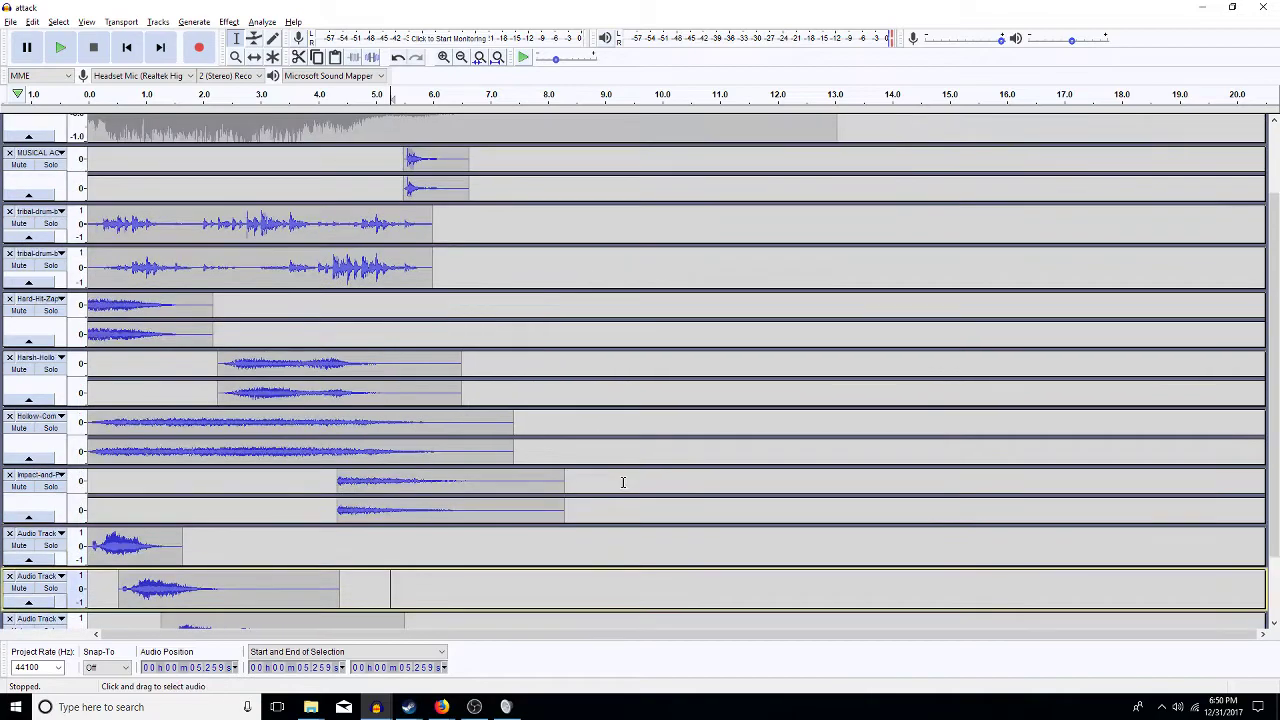
{"action": "scroll", "coordinate": [622, 483], "scroll_direction": "down", "scroll_amount": 2}
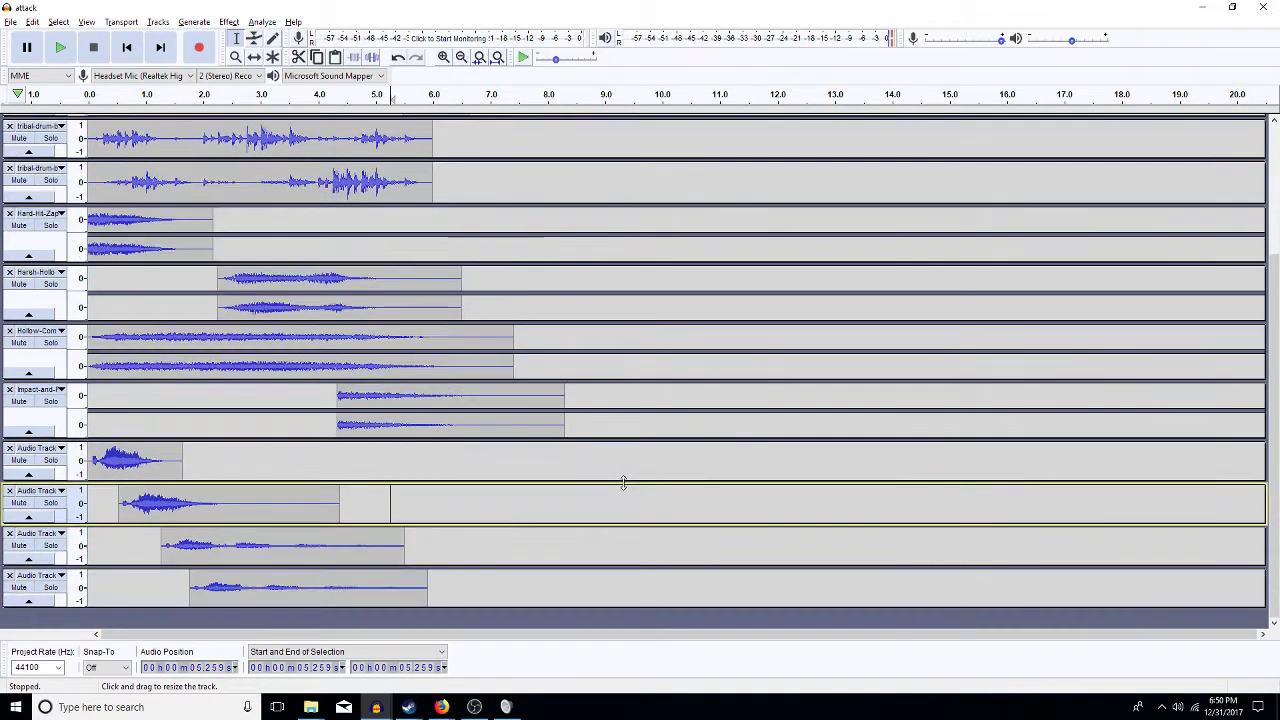
{"action": "left_click", "coordinate": [572, 424]}
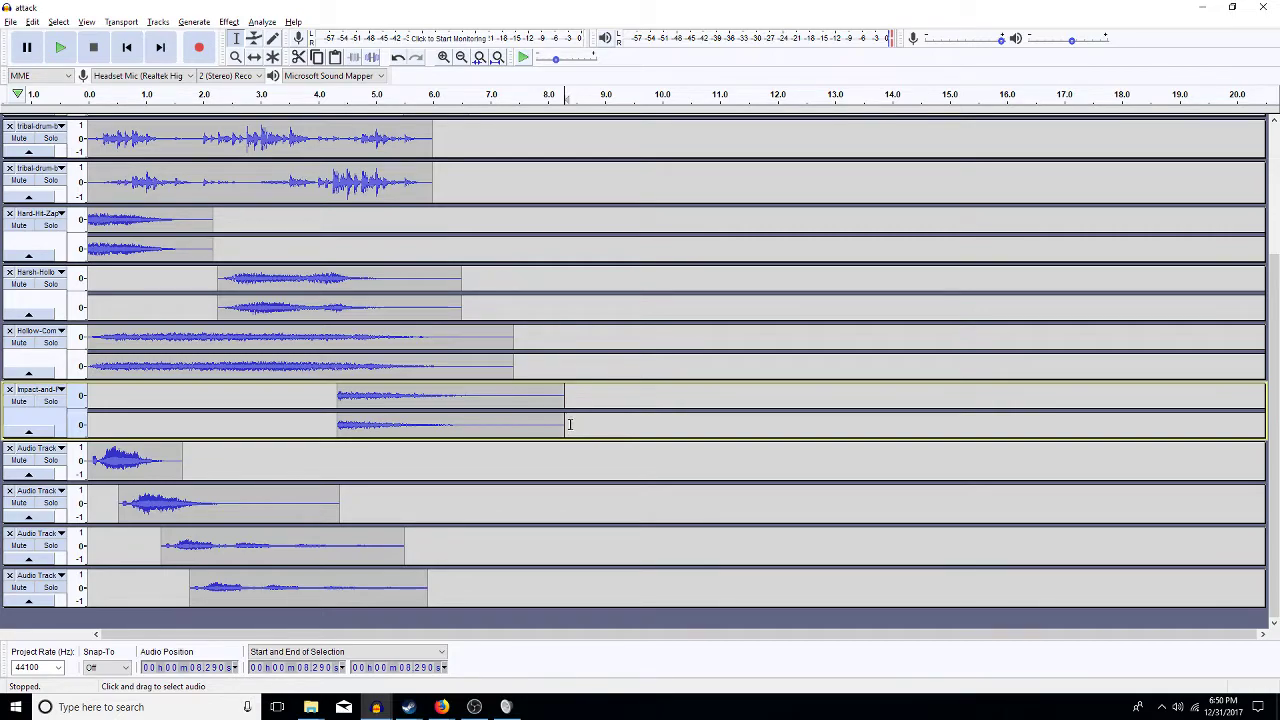
{"action": "scroll", "coordinate": [570, 417], "scroll_direction": "up", "scroll_amount": 1}
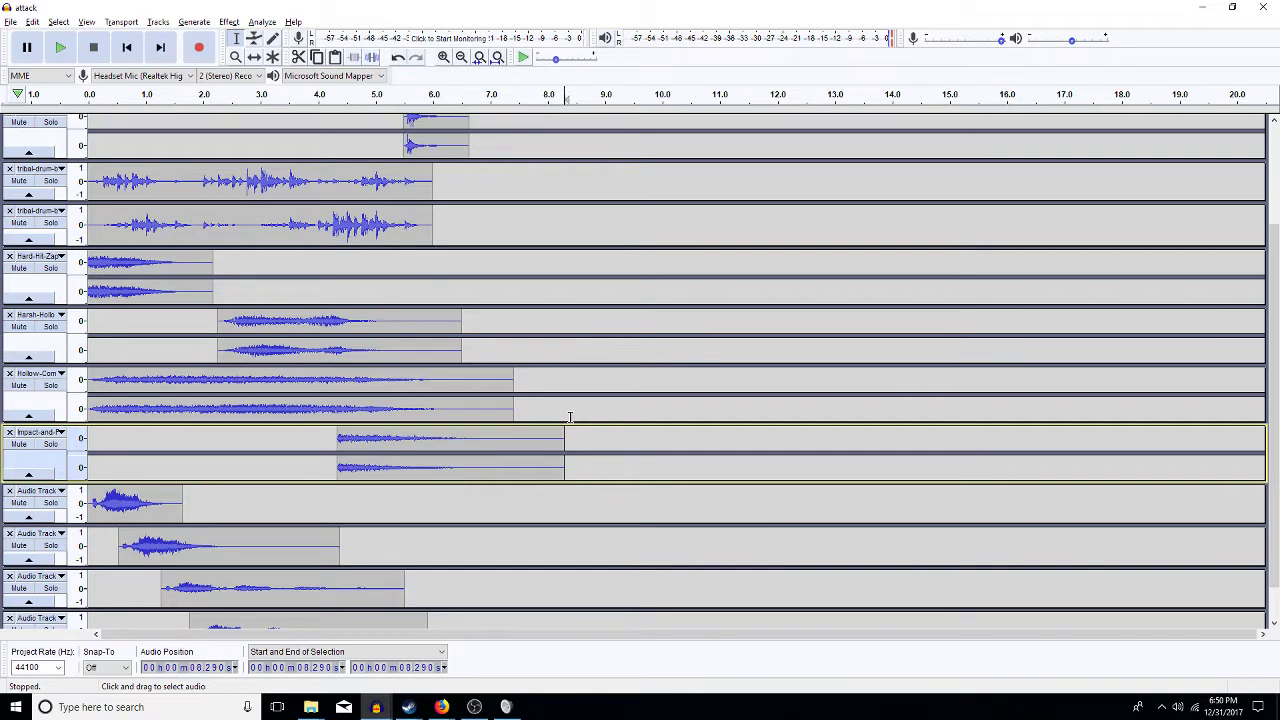
{"action": "left_click", "coordinate": [566, 385]}
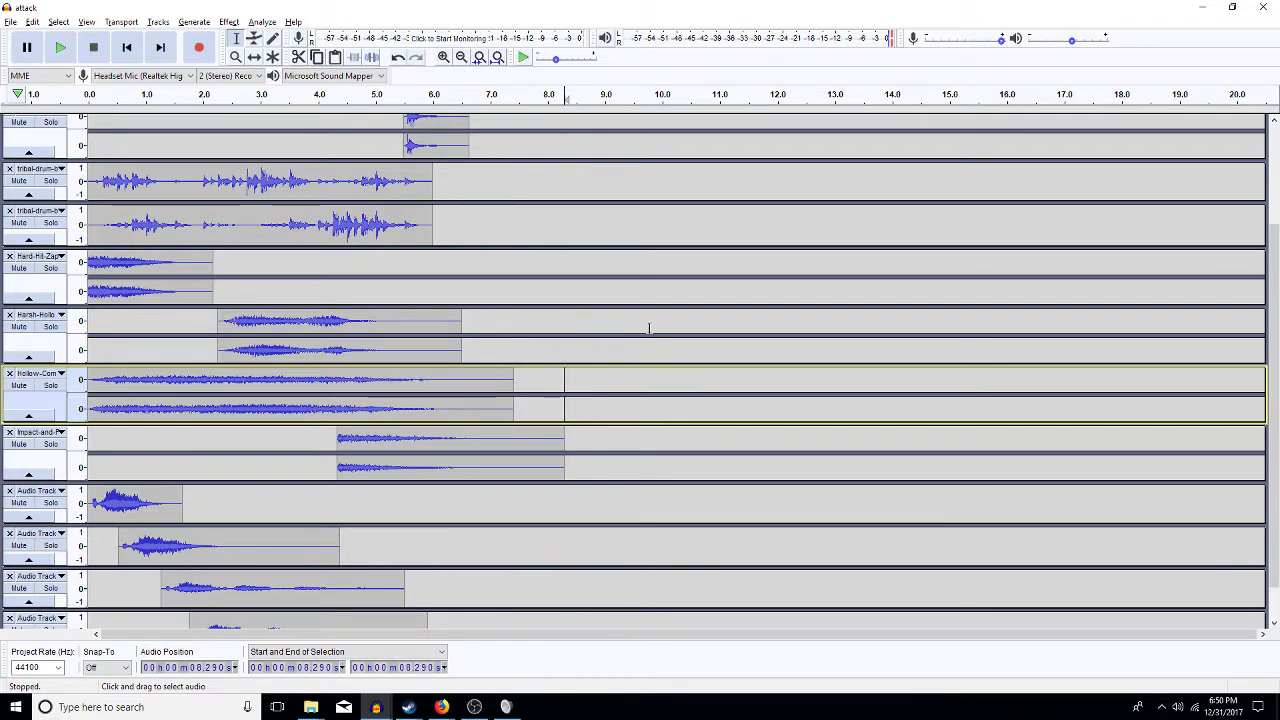
{"action": "scroll", "coordinate": [503, 179], "scroll_direction": "up", "scroll_amount": 1}
{"action": "scroll", "coordinate": [503, 178], "scroll_direction": "up", "scroll_amount": 1}
{"action": "scroll", "coordinate": [505, 178], "scroll_direction": "down", "scroll_amount": 2}
- Select all the layered tracks below the attack track from 0 to about 8.5 seconds, and mix and render them to a new track
{"action": "left_click_drag", "start_coordinate": [575, 151], "coordinate": [88, 622]}
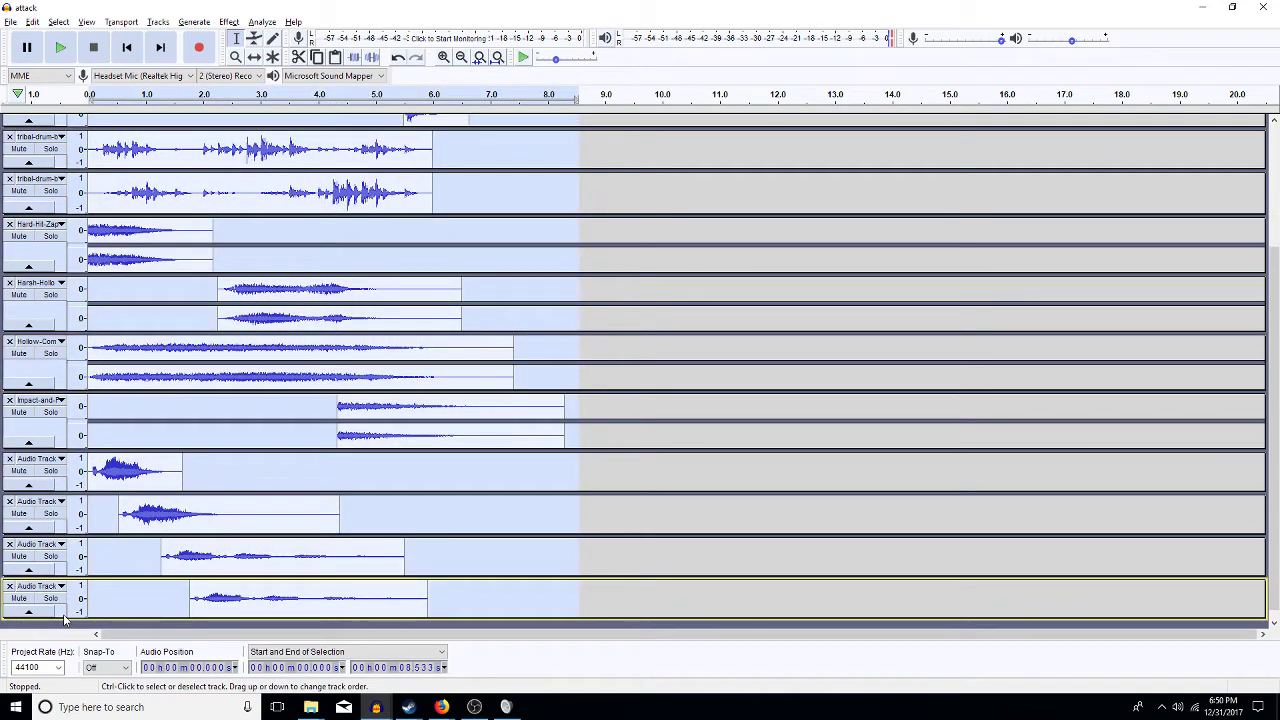
{"action": "left_click", "coordinate": [157, 22]}
{"action": "mouse_move", "coordinate": [32, 22]}
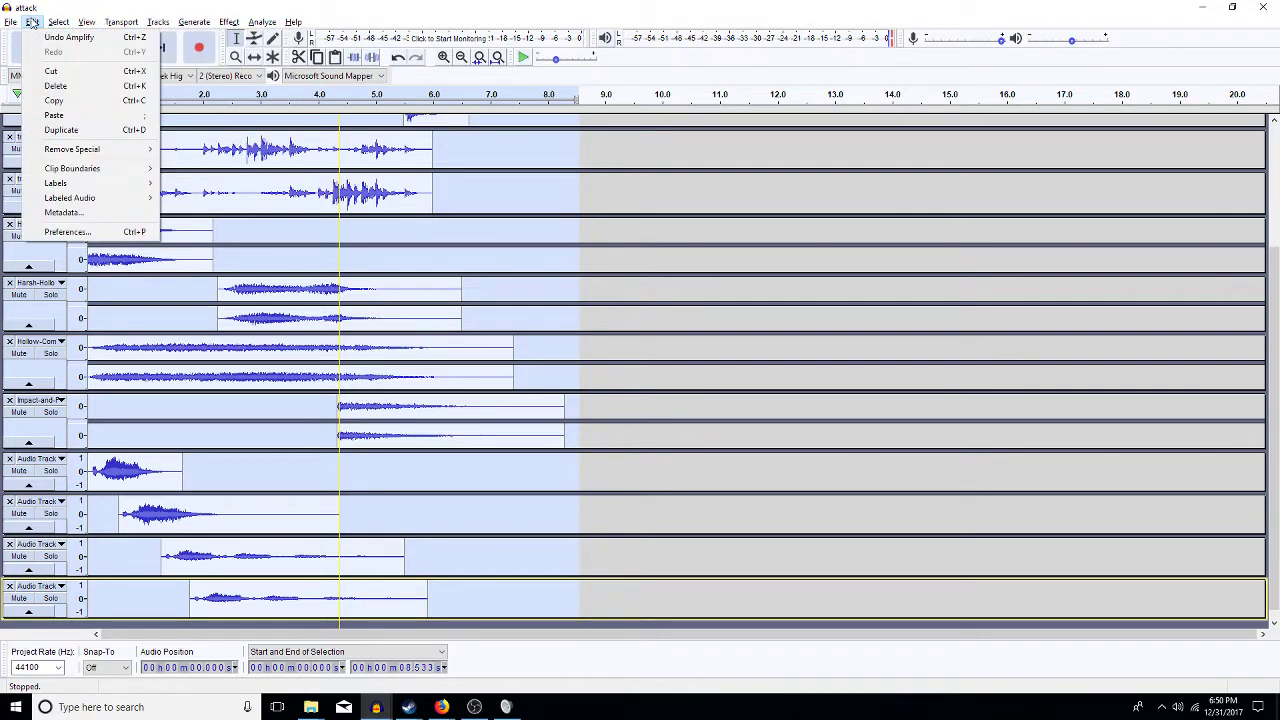
{"action": "mouse_move", "coordinate": [130, 22]}
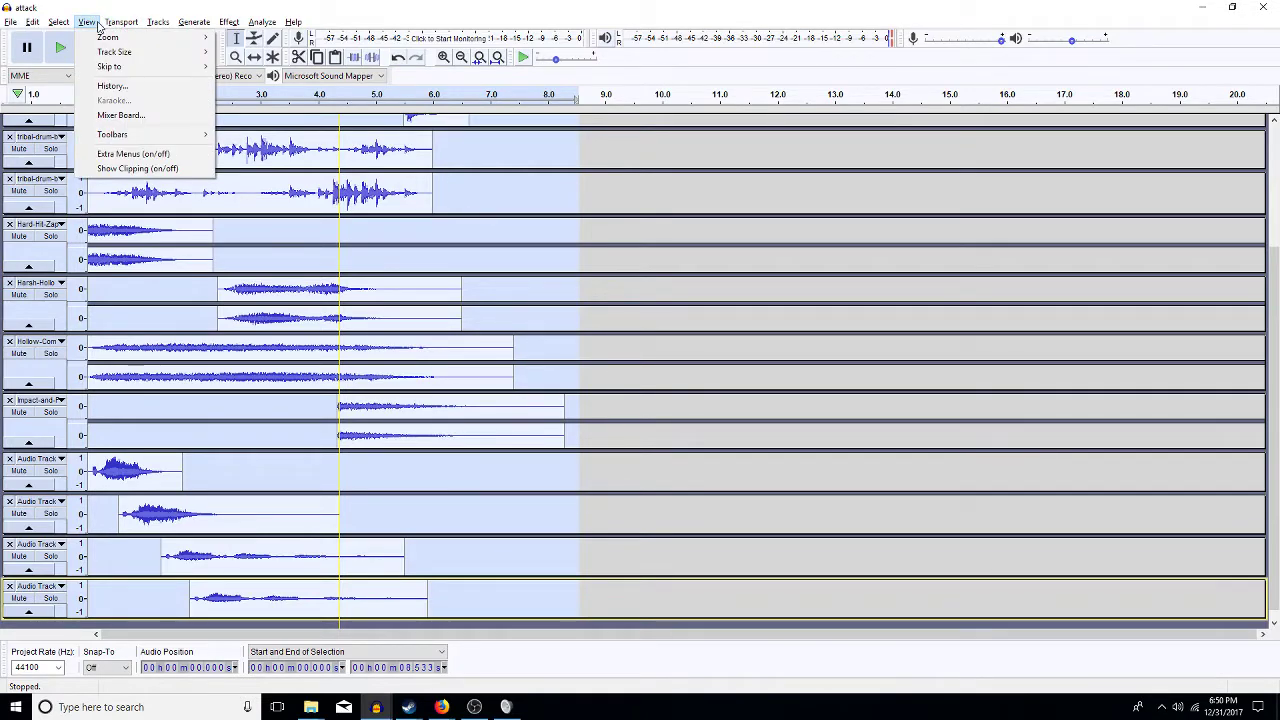
{"action": "mouse_move", "coordinate": [173, 22]}
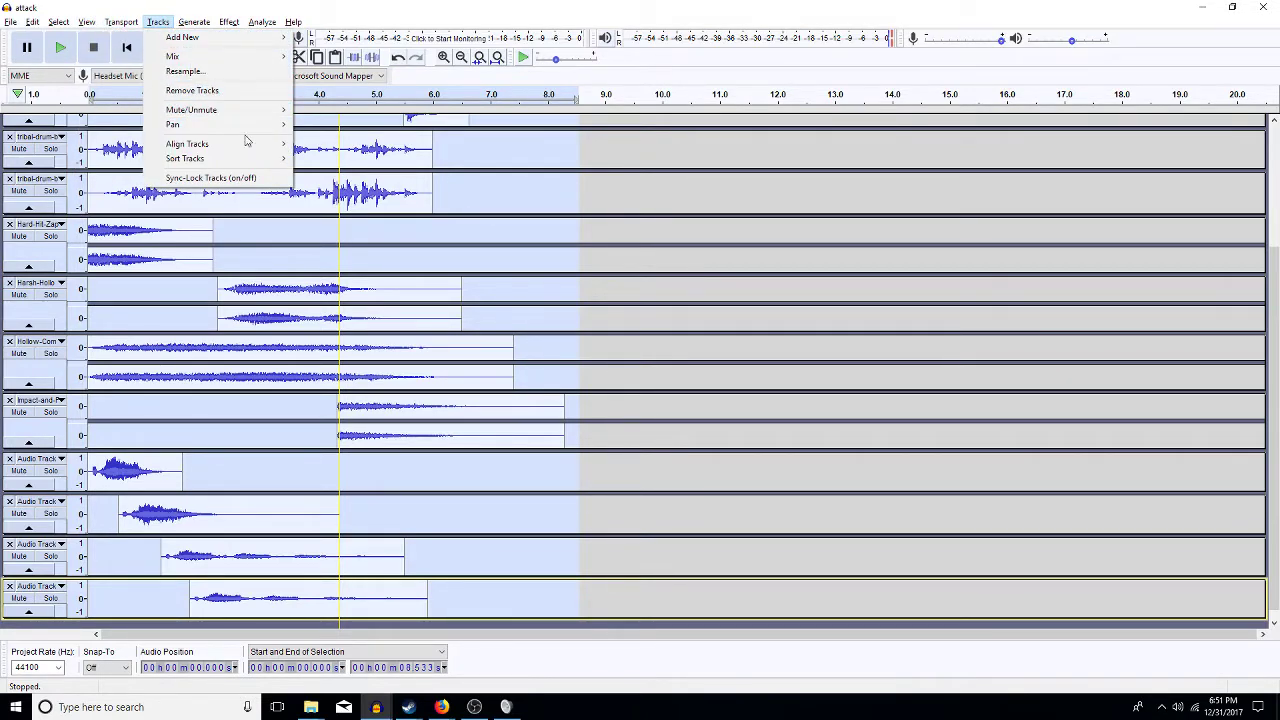
{"action": "mouse_move", "coordinate": [246, 118]}
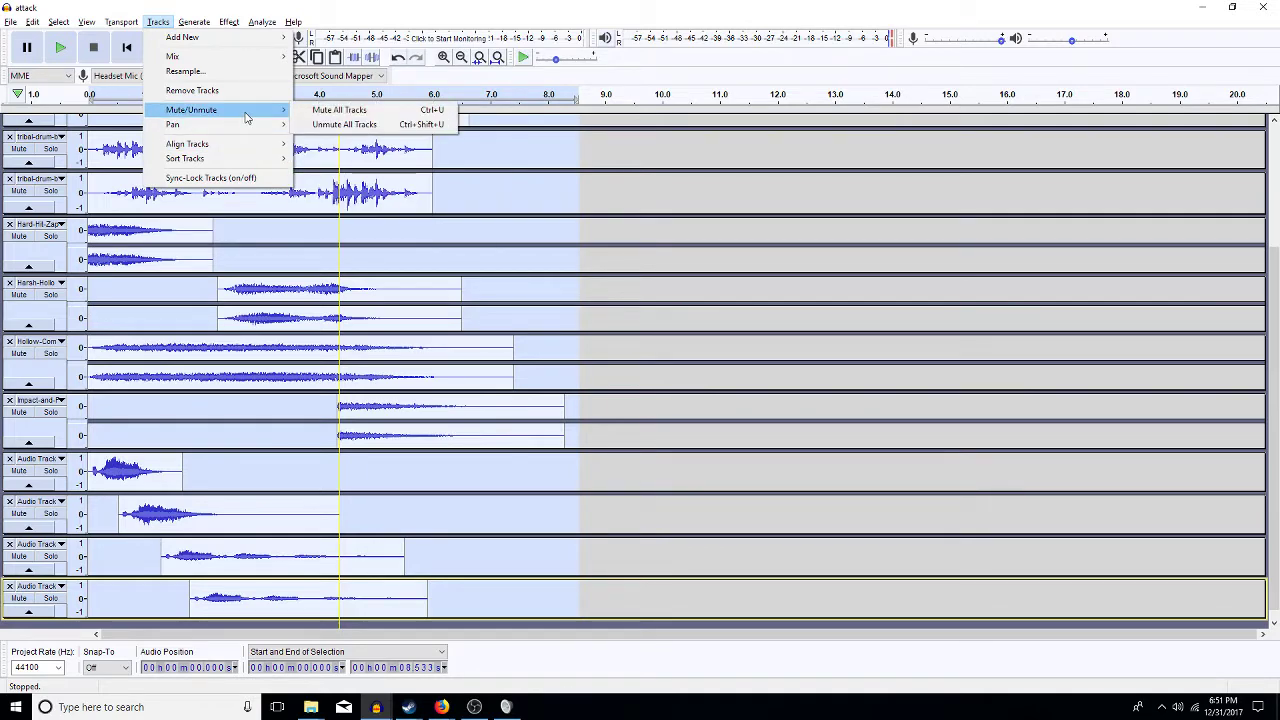
{"action": "left_click", "coordinate": [37, 22]}
{"action": "left_click", "coordinate": [112, 23]}
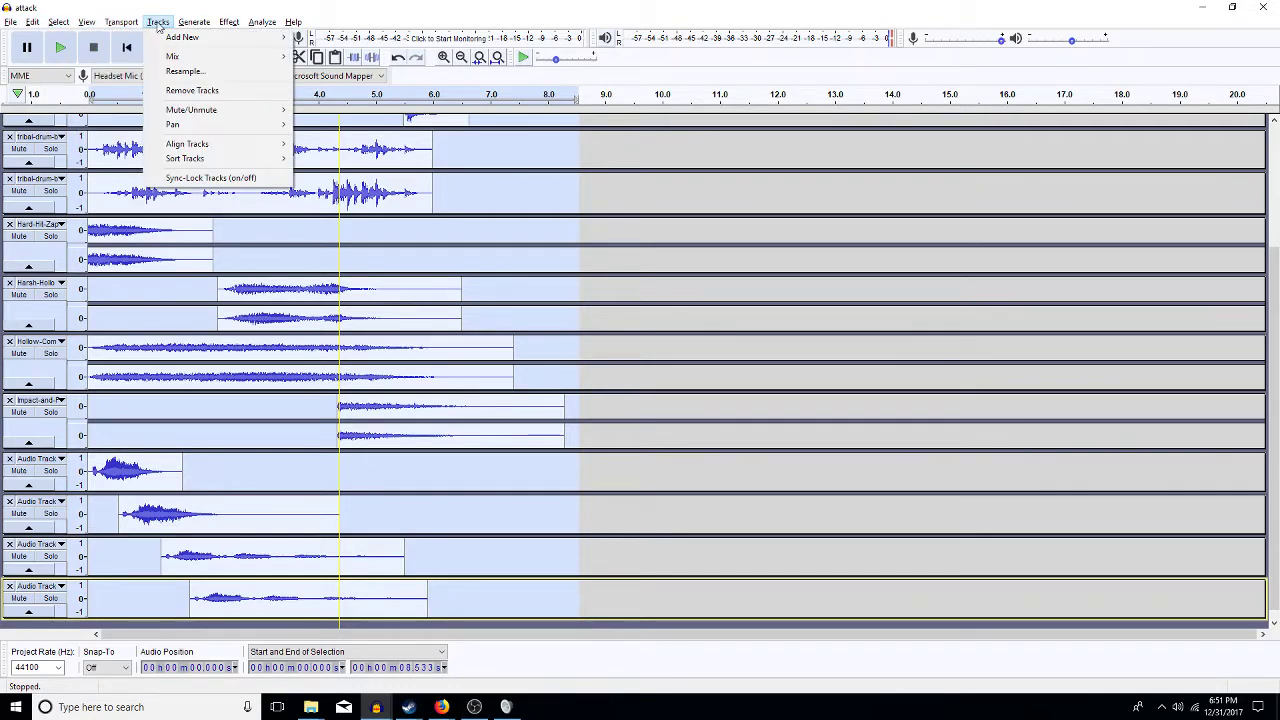
{"action": "mouse_move", "coordinate": [230, 28]}
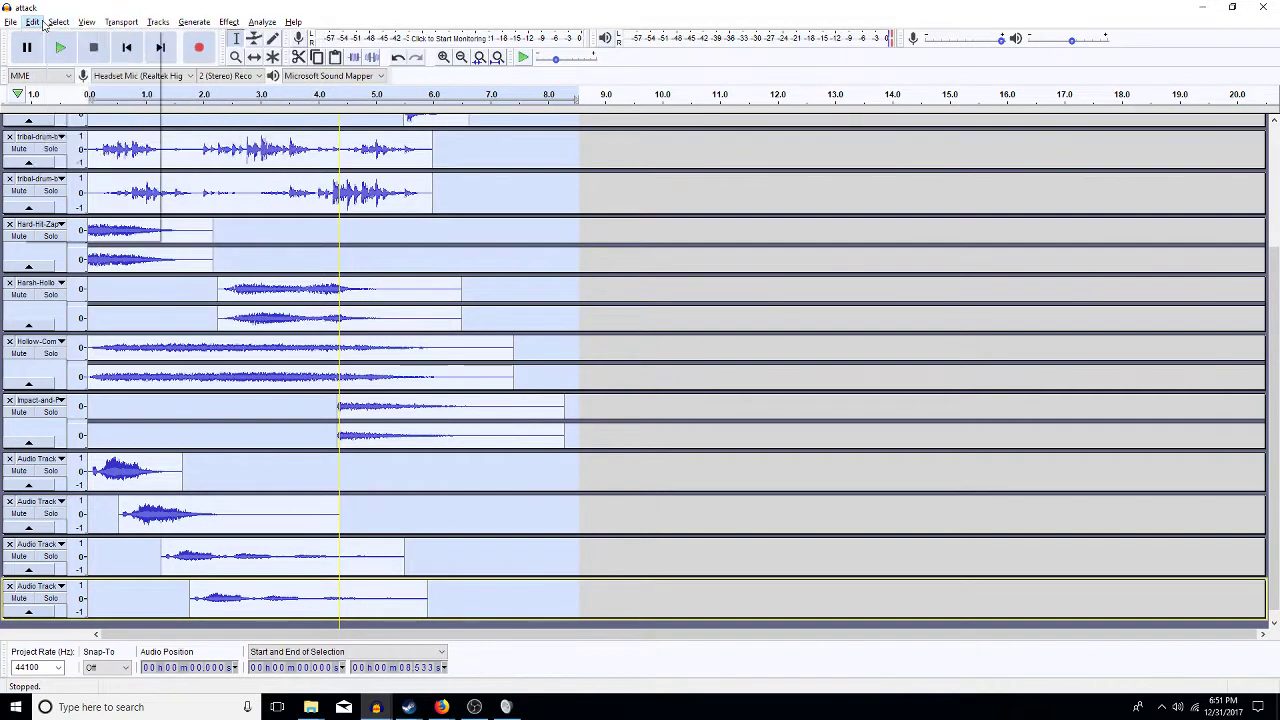
{"action": "mouse_move", "coordinate": [35, 24]}
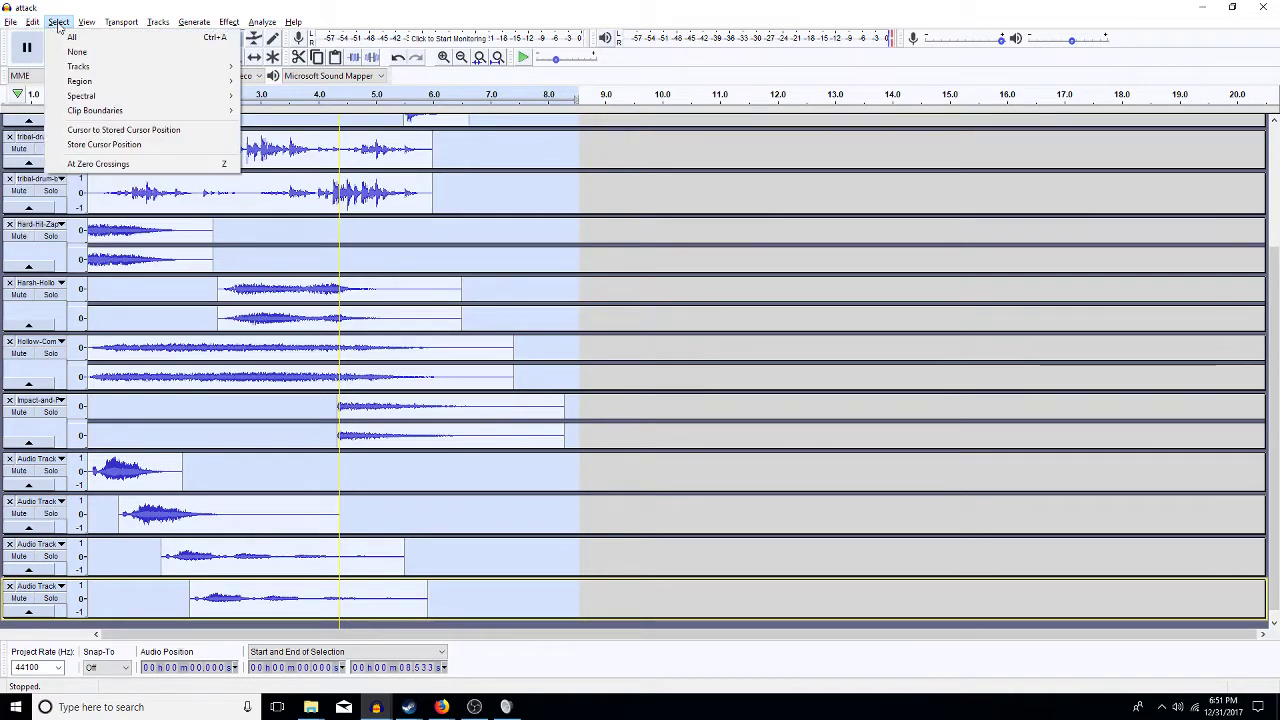
{"action": "mouse_move", "coordinate": [81, 69]}
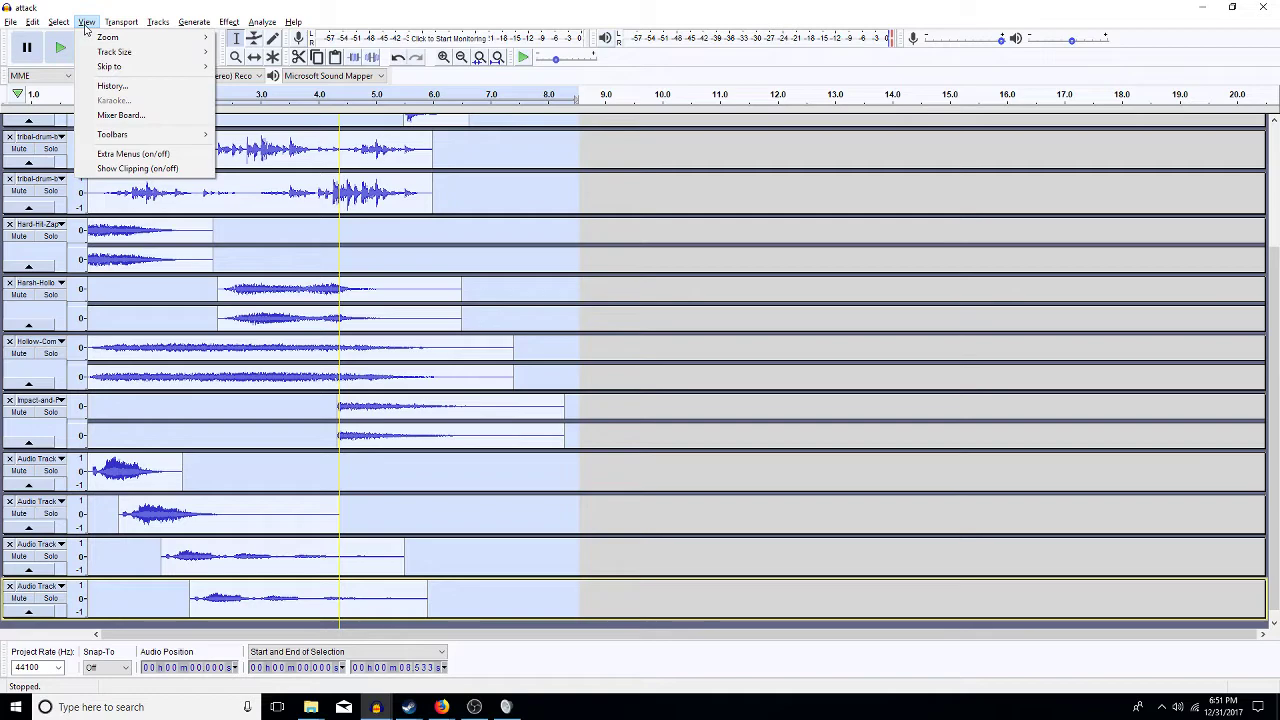
{"action": "mouse_move", "coordinate": [150, 135]}
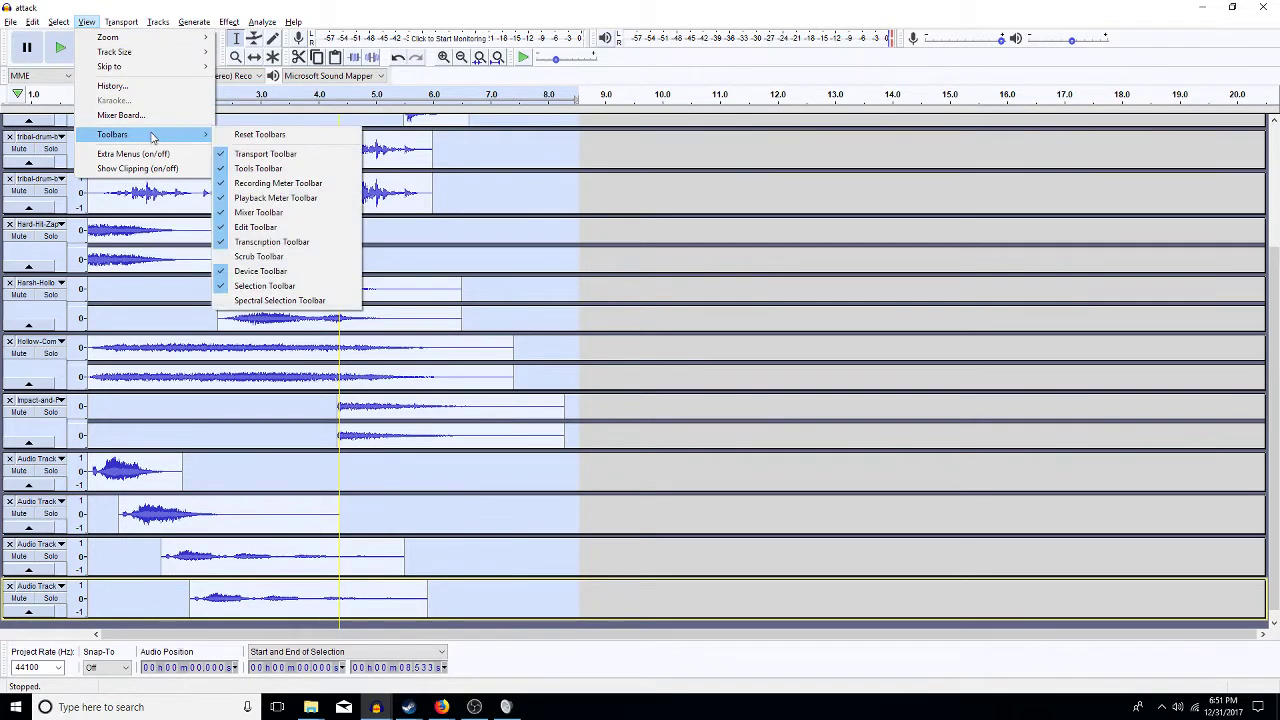
{"action": "mouse_move", "coordinate": [119, 23]}
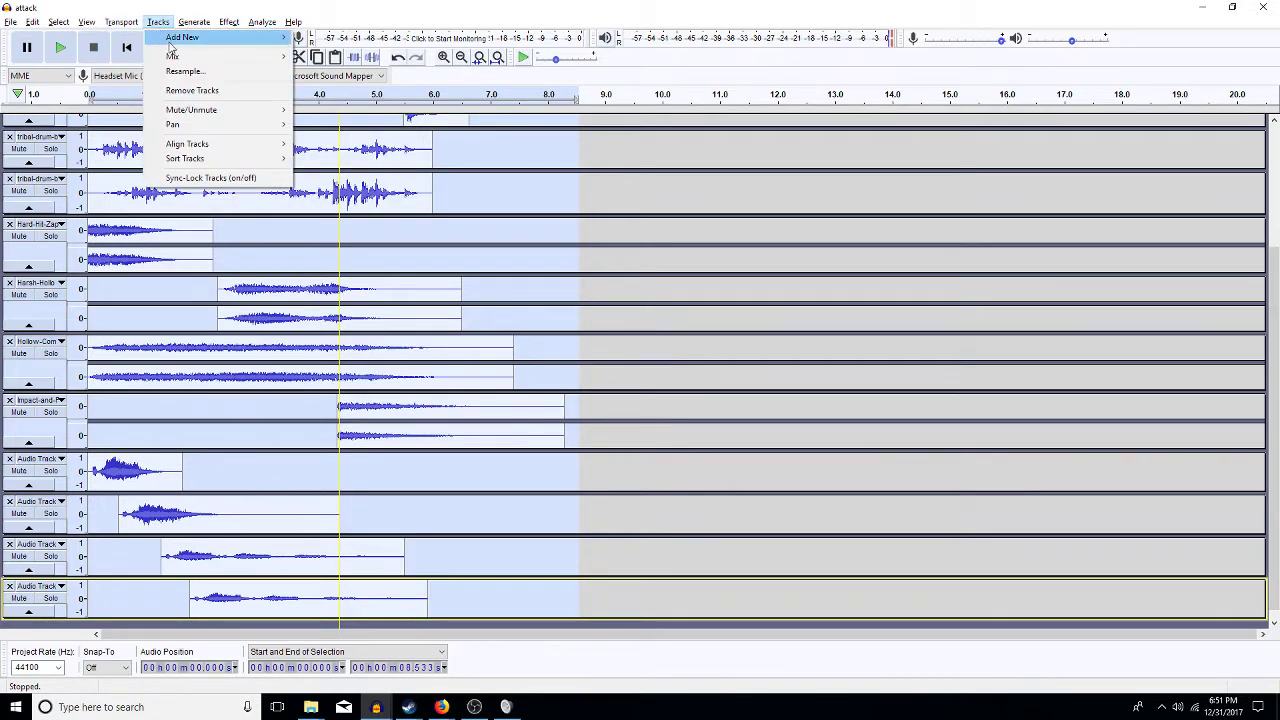
{"action": "mouse_move", "coordinate": [177, 62]}
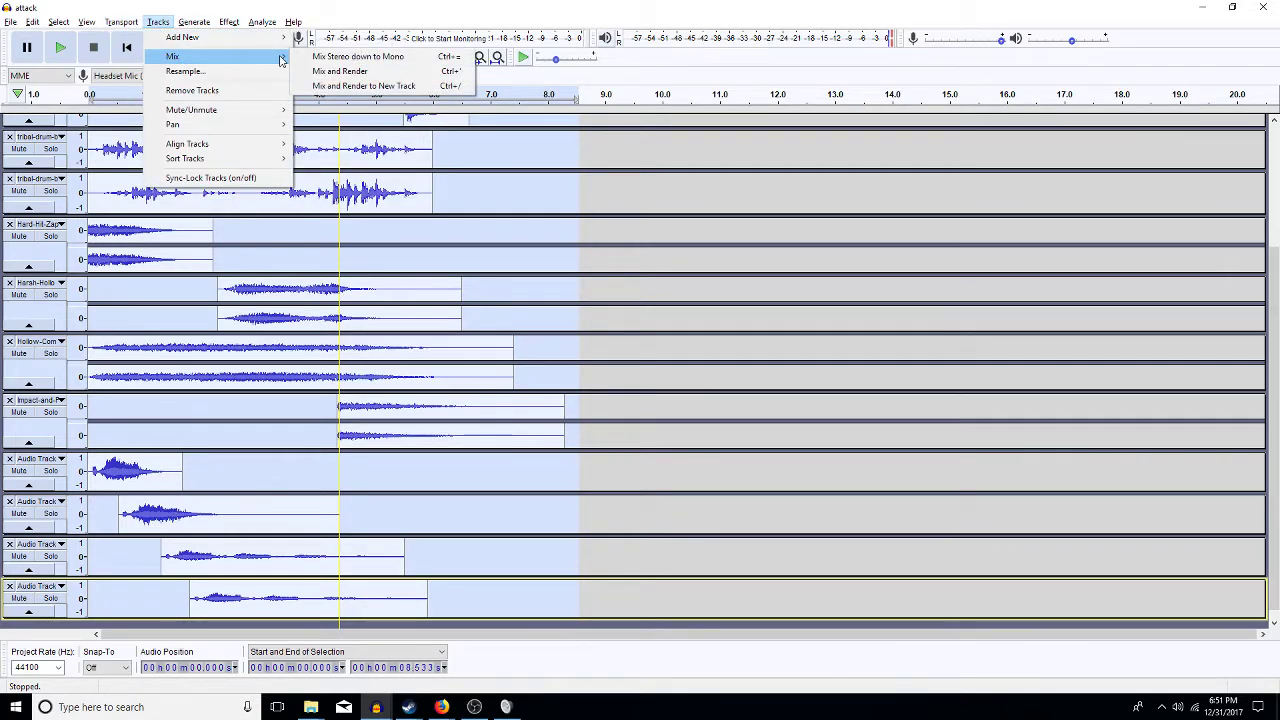
{"action": "left_click", "coordinate": [357, 86]}
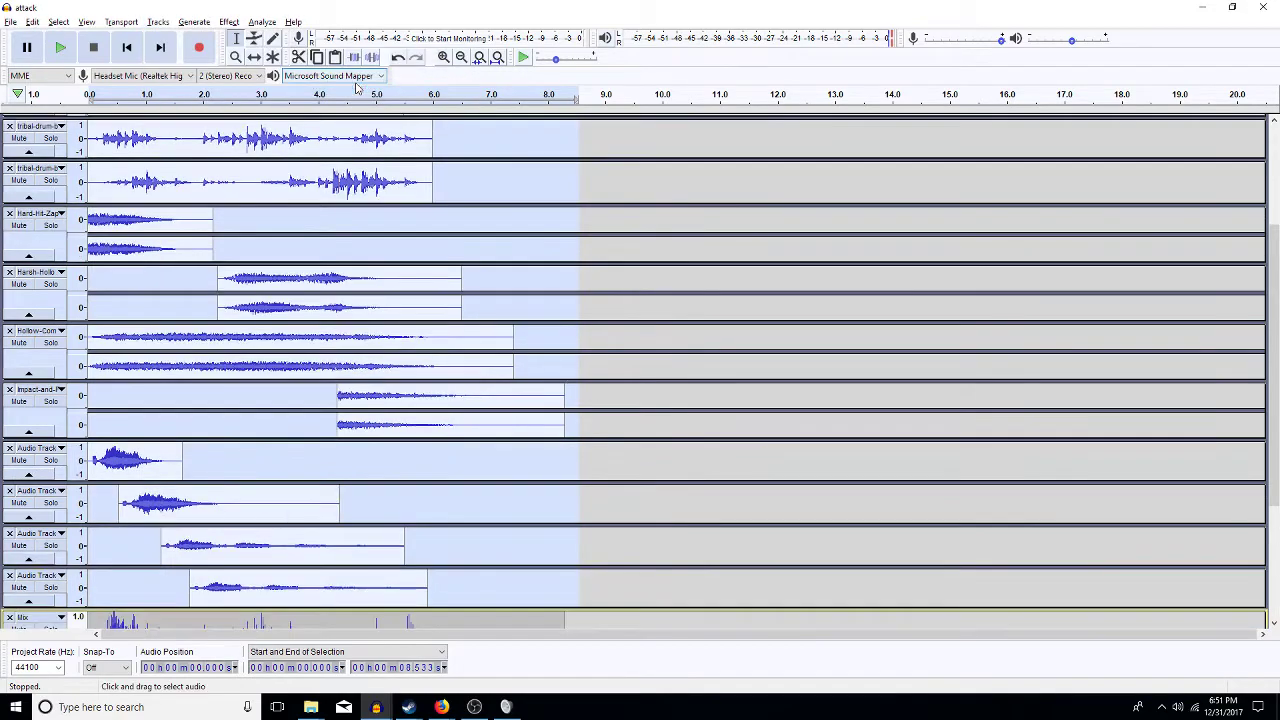
- Move the attack reference track to the end of the track list, directly below the new Mix track
{"action": "left_click", "coordinate": [487, 620]}
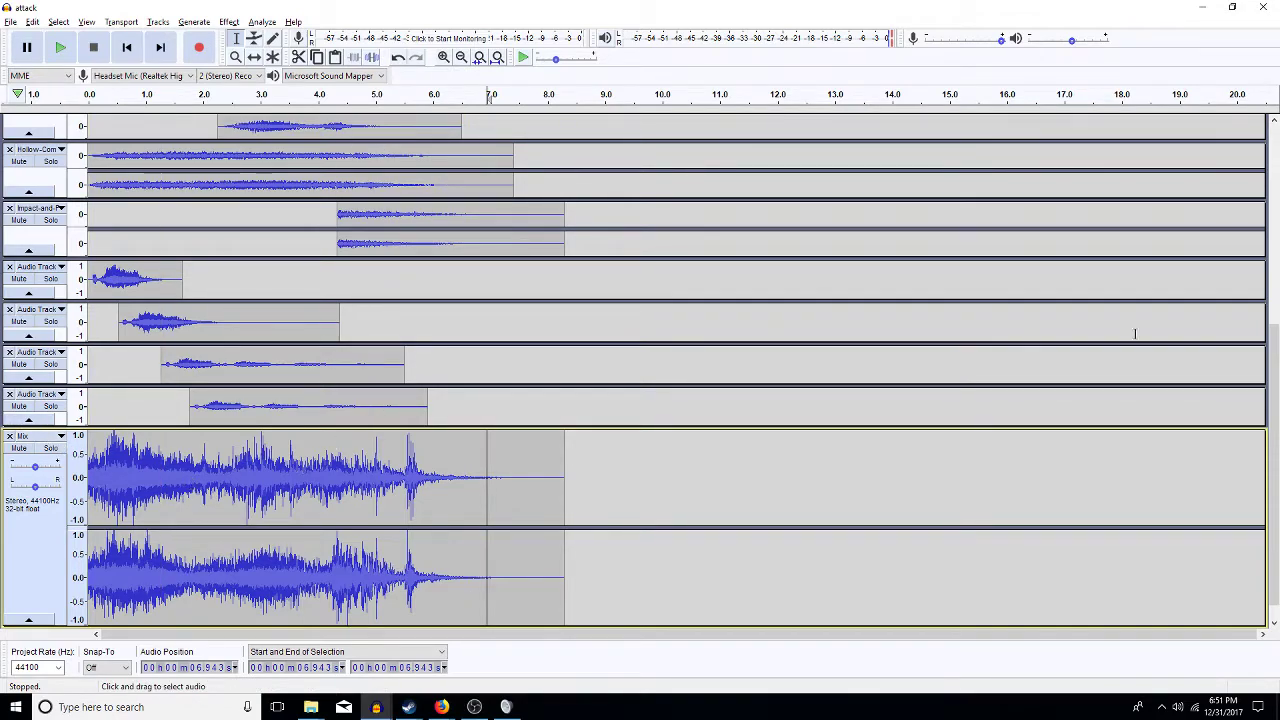
{"action": "left_click", "coordinate": [1273, 220]}
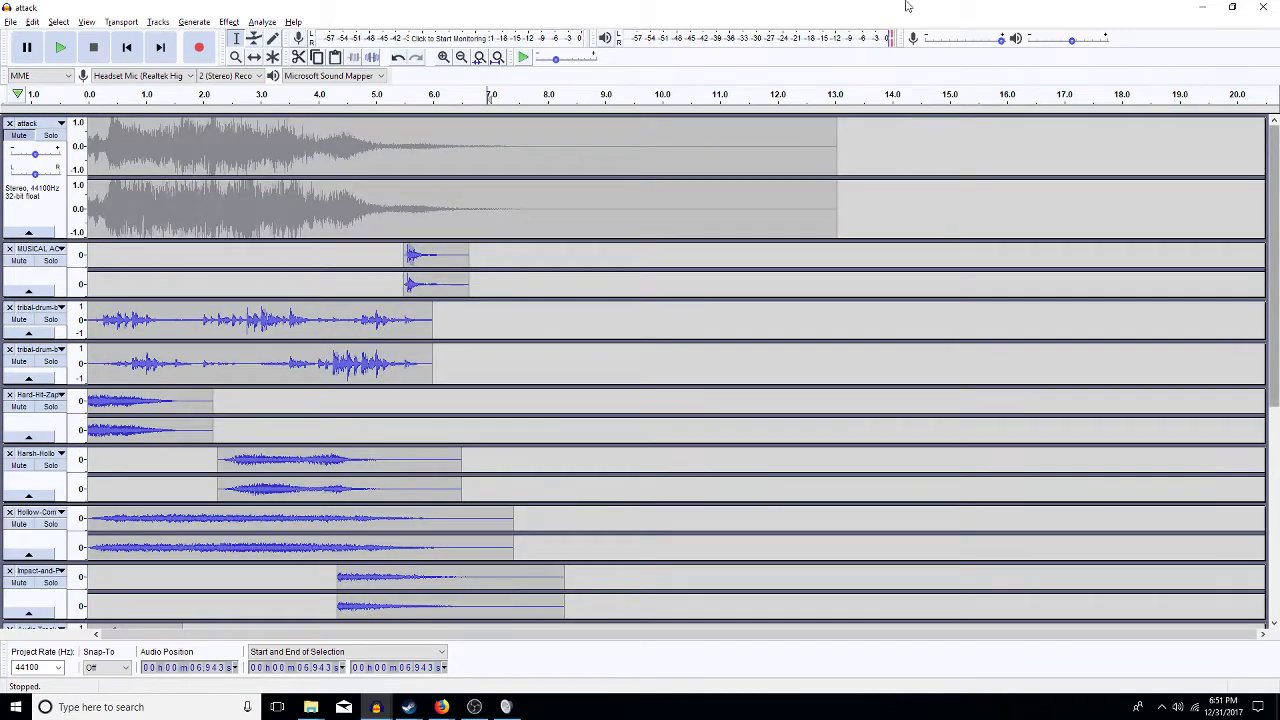
{"action": "double_click", "coordinate": [345, 168]}
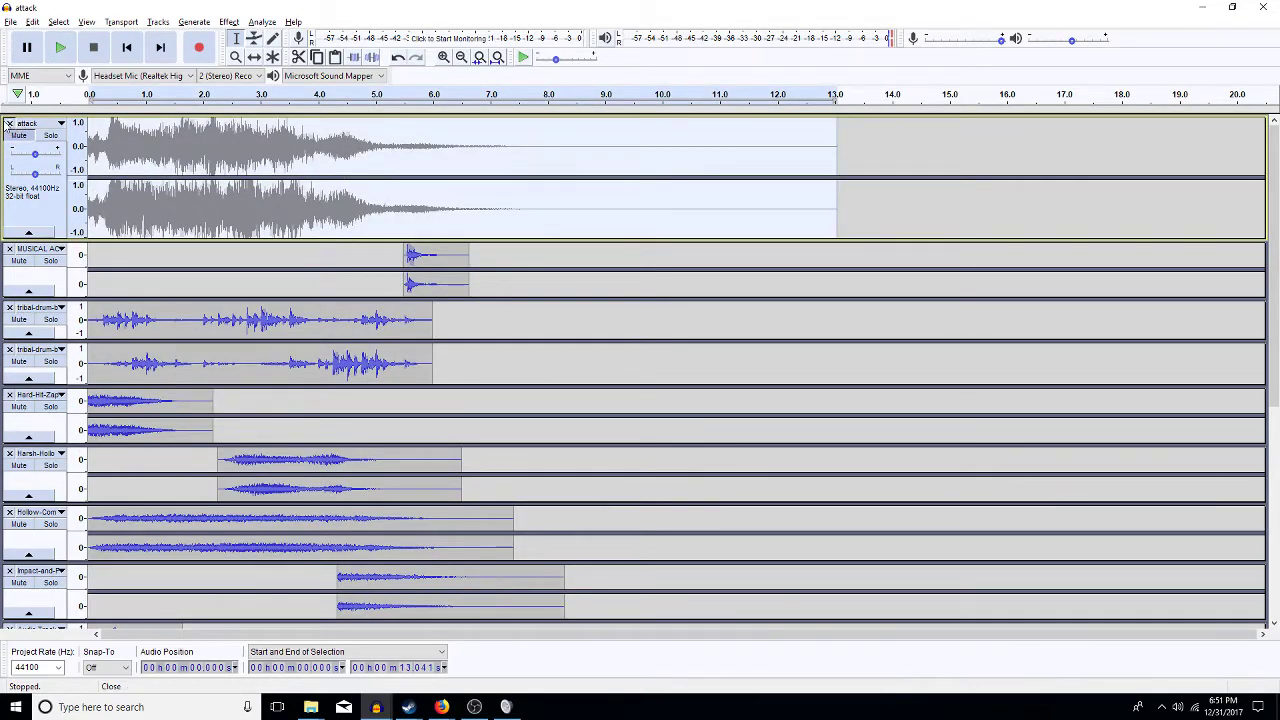
{"action": "left_click", "coordinate": [8, 124]}
- Mute all tracks, and reduce the display height of the Mix track to match the attack track
{"action": "left_click", "coordinate": [158, 22]}
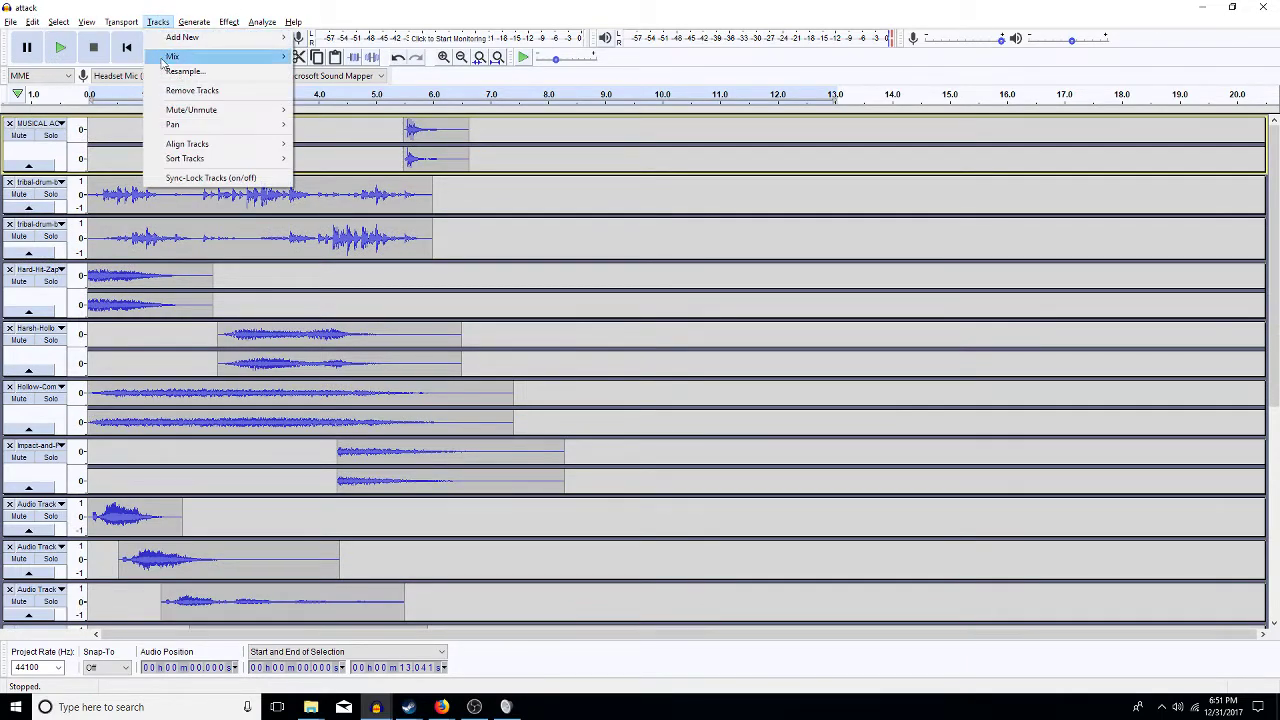
{"action": "mouse_move", "coordinate": [207, 112]}
{"action": "left_click", "coordinate": [326, 110]}
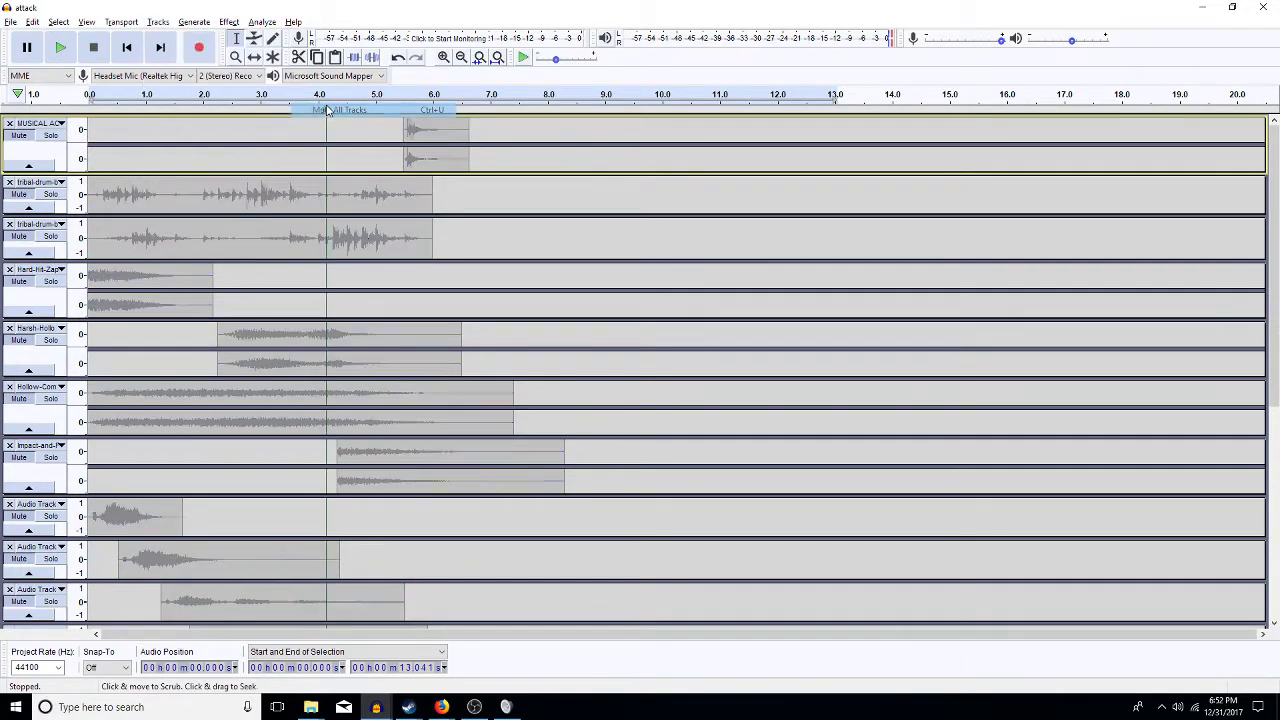
{"action": "scroll", "coordinate": [293, 468], "scroll_direction": "down", "scroll_amount": 4}
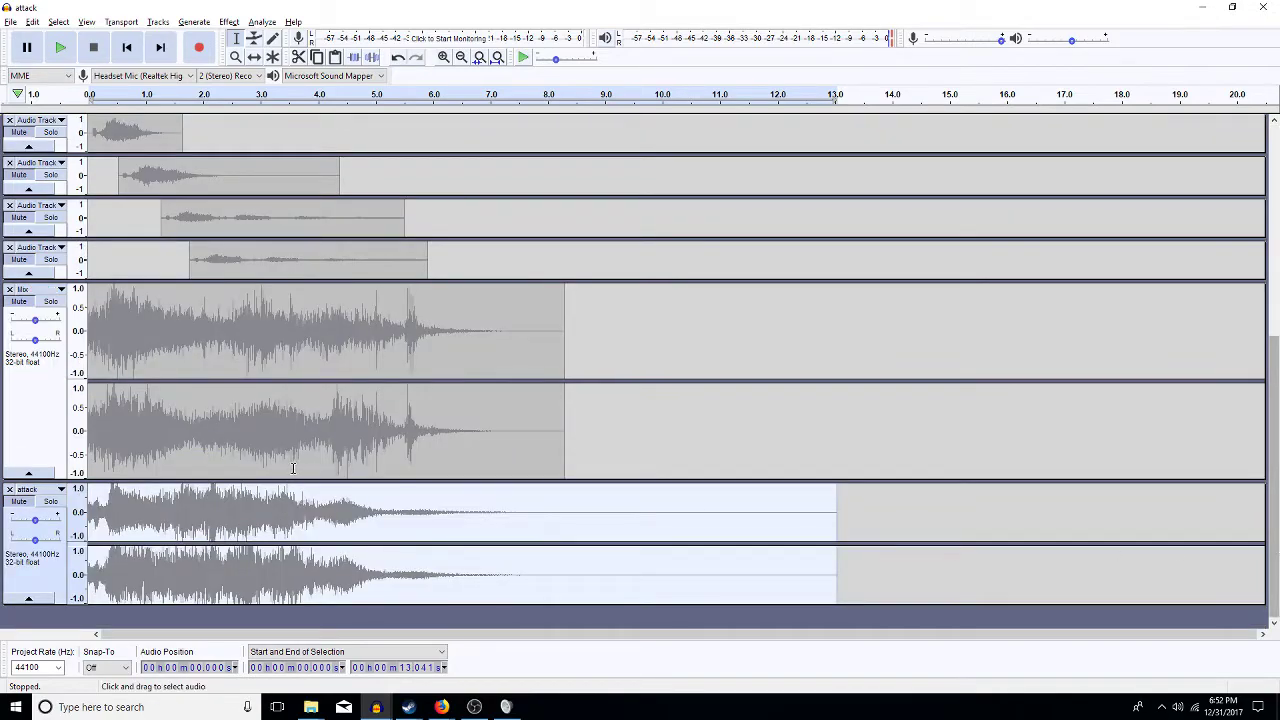
{"action": "left_click_drag", "start_coordinate": [300, 478], "coordinate": [306, 383]}
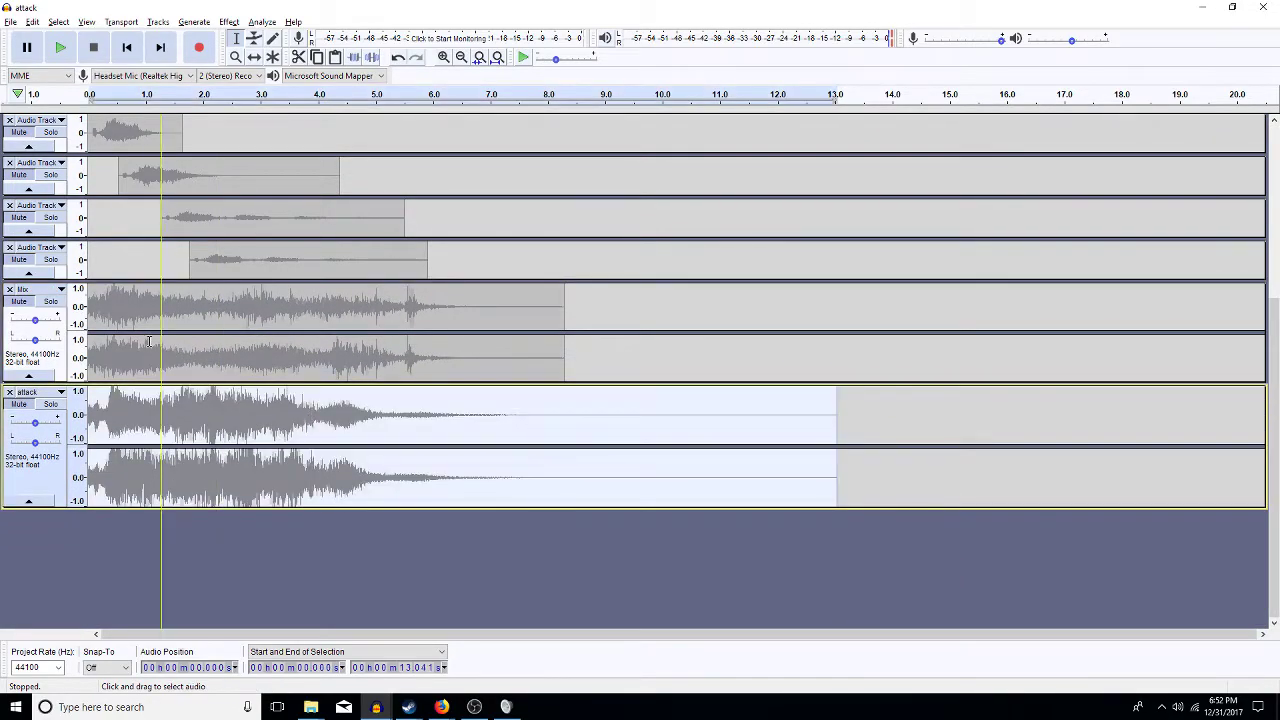
- Solo the attack reference track and play it from the start
{"action": "left_click", "coordinate": [162, 340]}
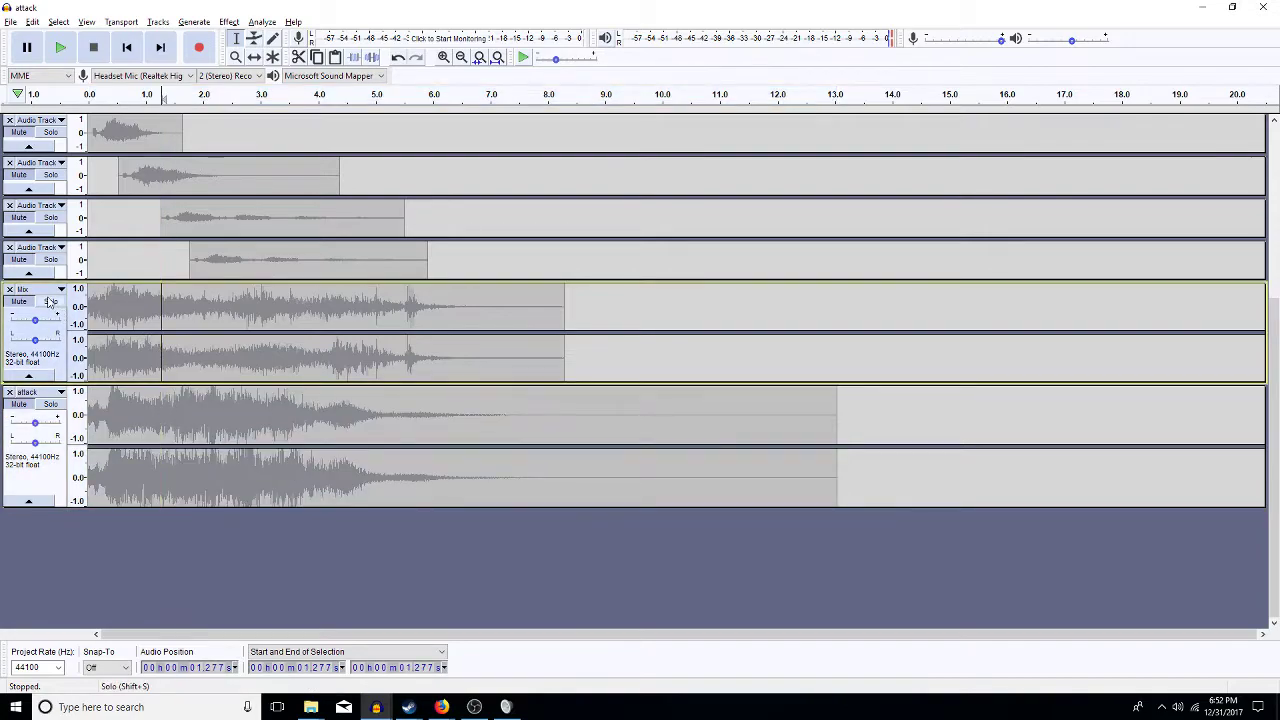
{"action": "left_click", "coordinate": [33, 398]}
{"action": "scroll", "coordinate": [95, 410], "scroll_direction": "up", "scroll_amount": 3}
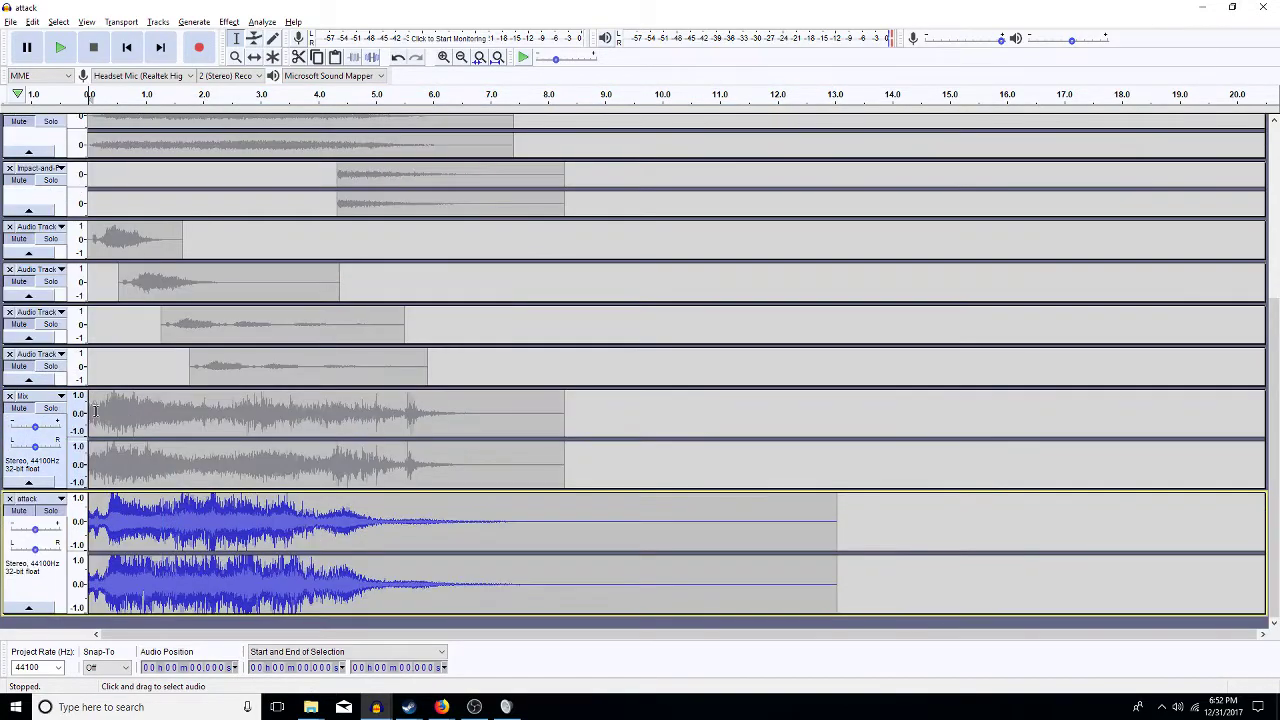
{"action": "key", "text": "Home"}
{"action": "key", "text": "space"}
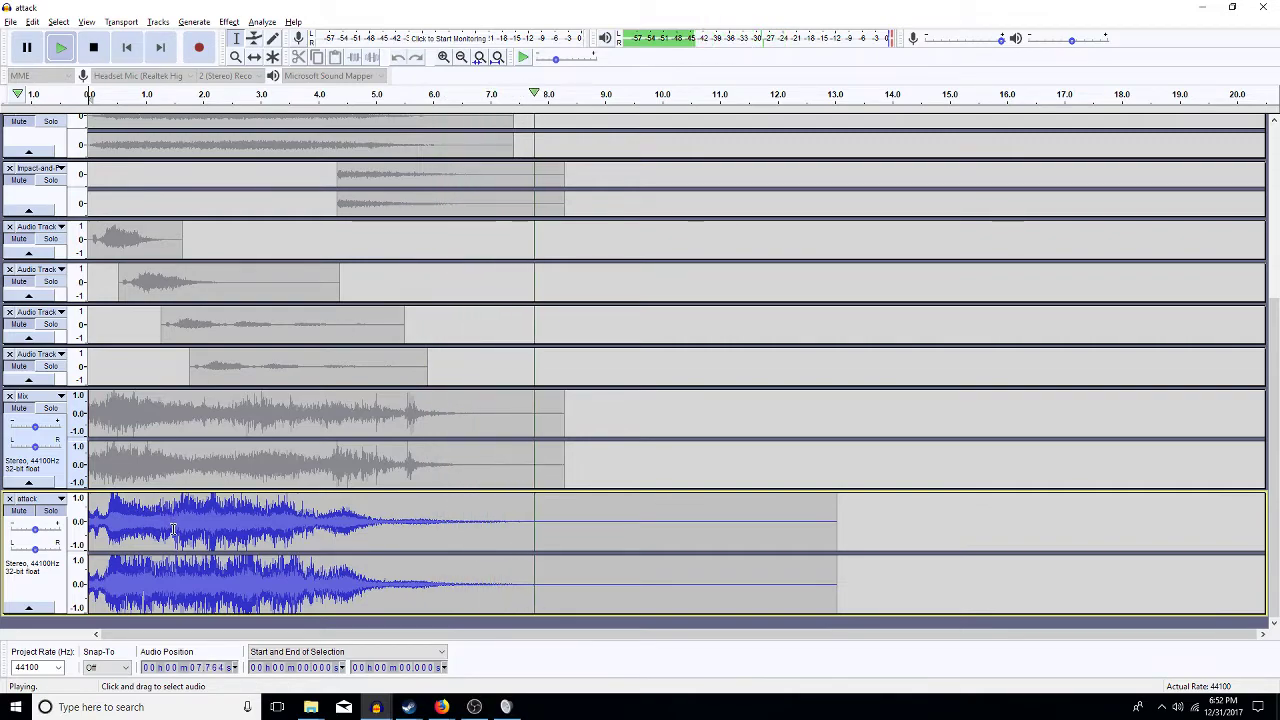
{"action": "key", "text": "space"}
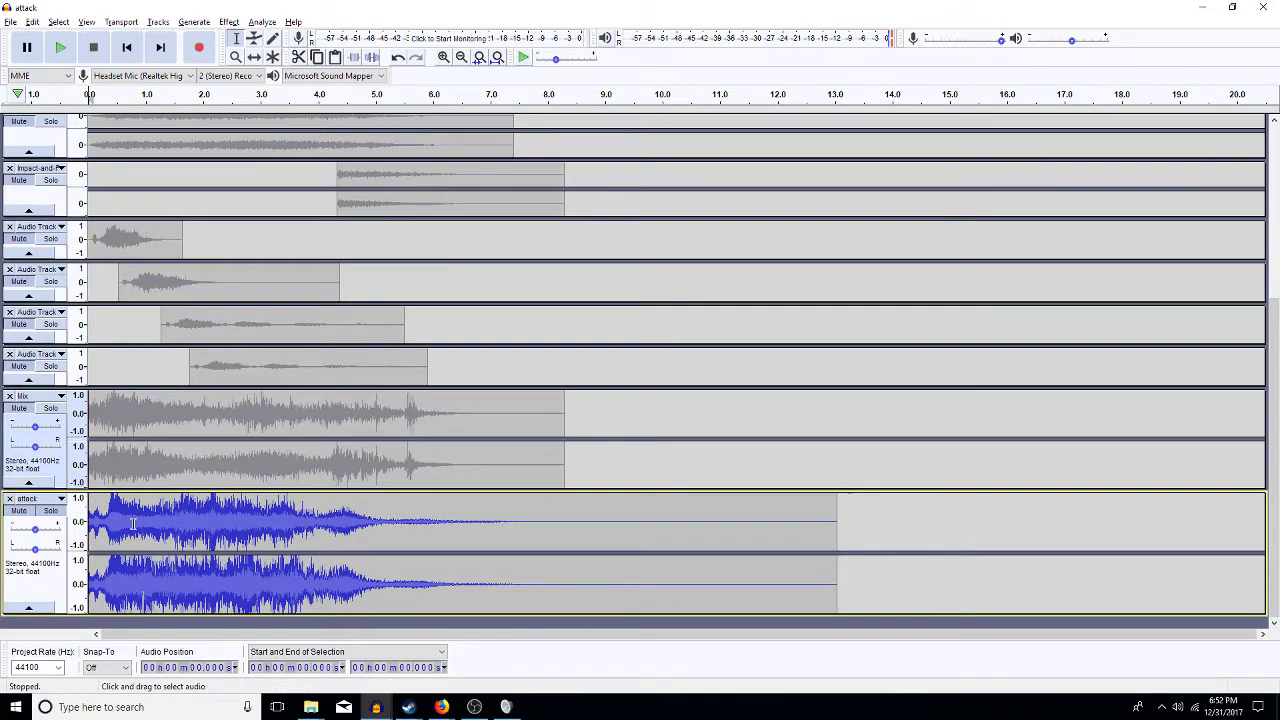
- Switch the solo from the attack track to the Mix track, and play the rendered mix from the start
{"action": "left_click", "coordinate": [57, 519]}
{"action": "left_click", "coordinate": [45, 410]}
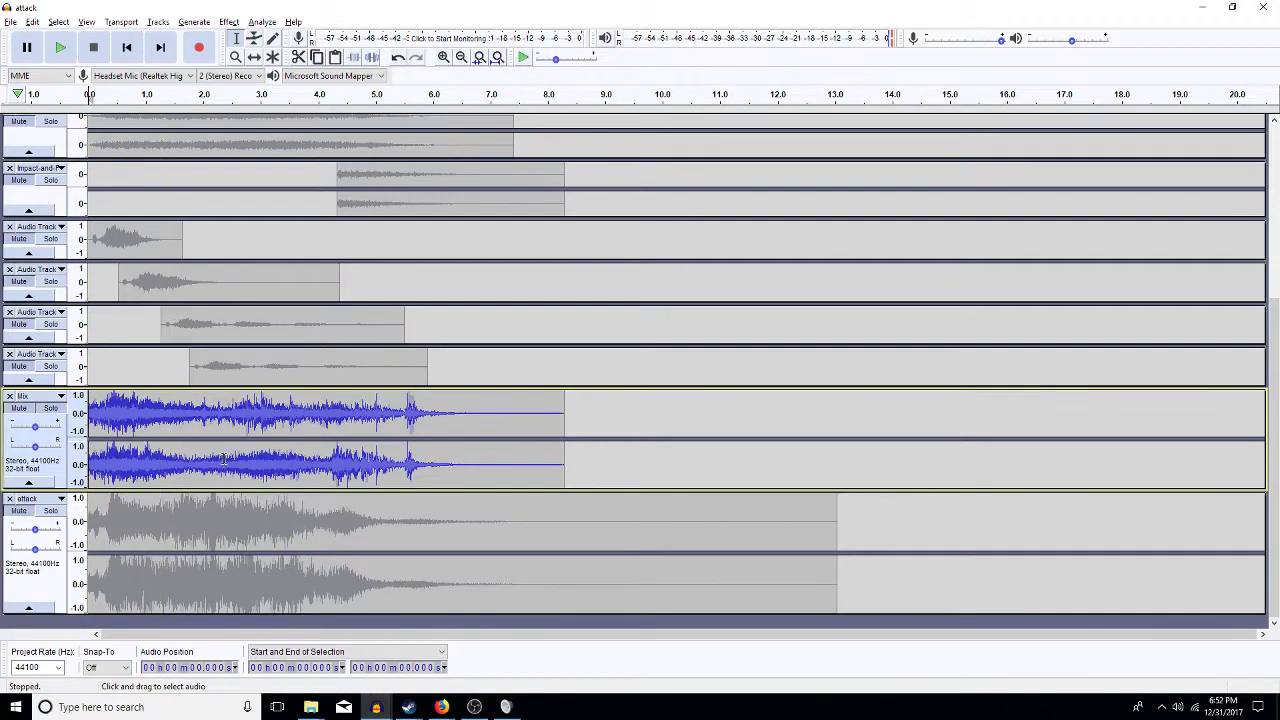
{"action": "key", "text": "space"}
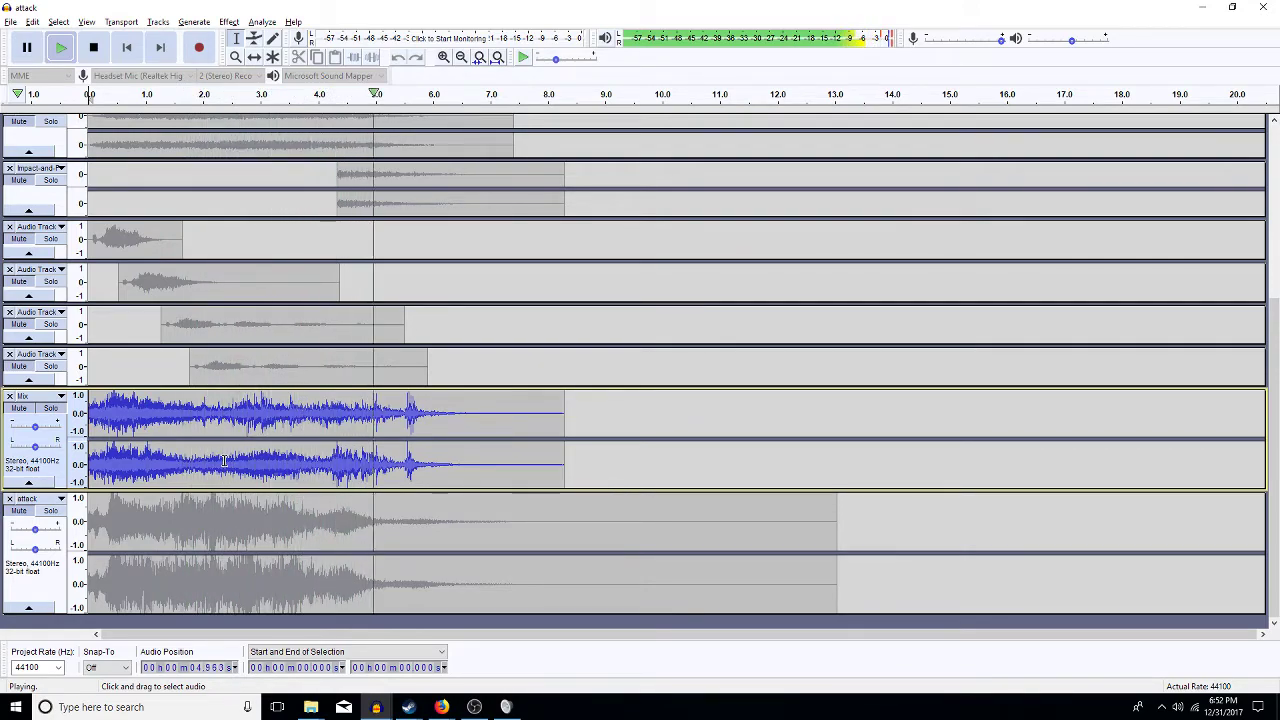
{"action": "key", "text": "space"}
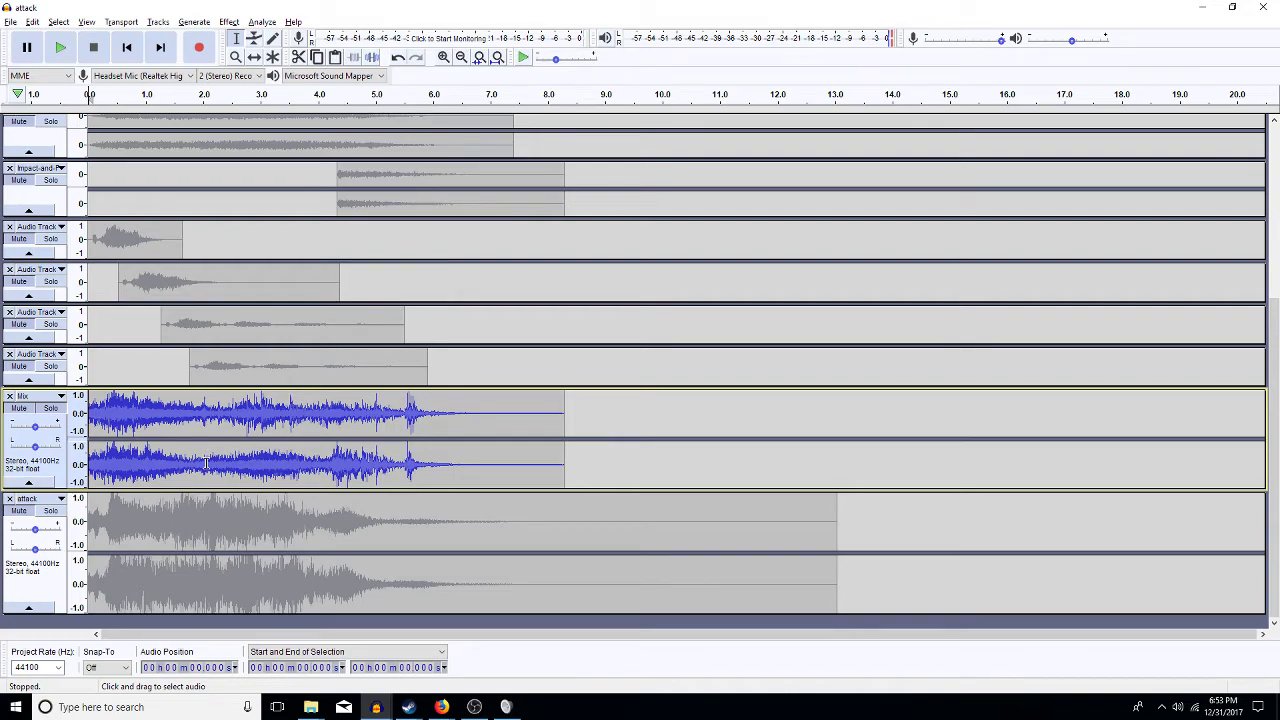
- Rename the Mix track to ATTACK_Hiroki
{"action": "left_click", "coordinate": [214, 465]}
{"action": "double_click", "coordinate": [243, 465]}
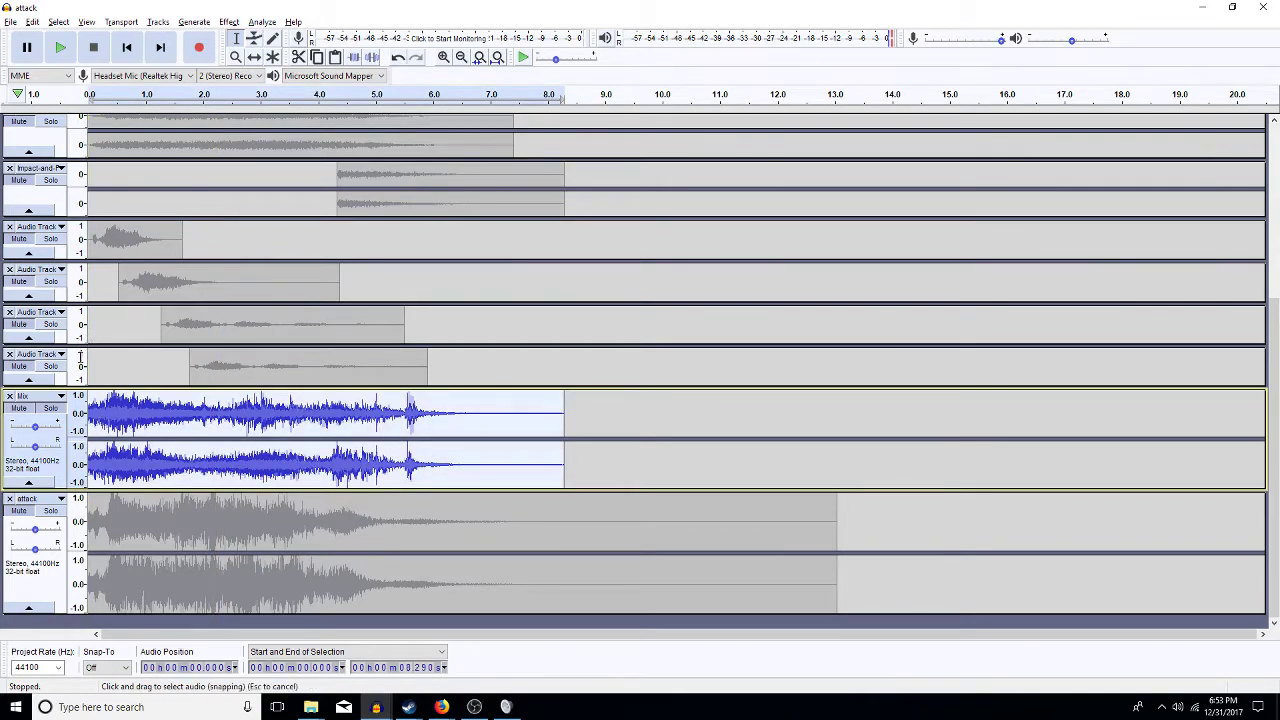
{"action": "left_click", "coordinate": [60, 399]}
{"action": "left_click", "coordinate": [58, 413]}
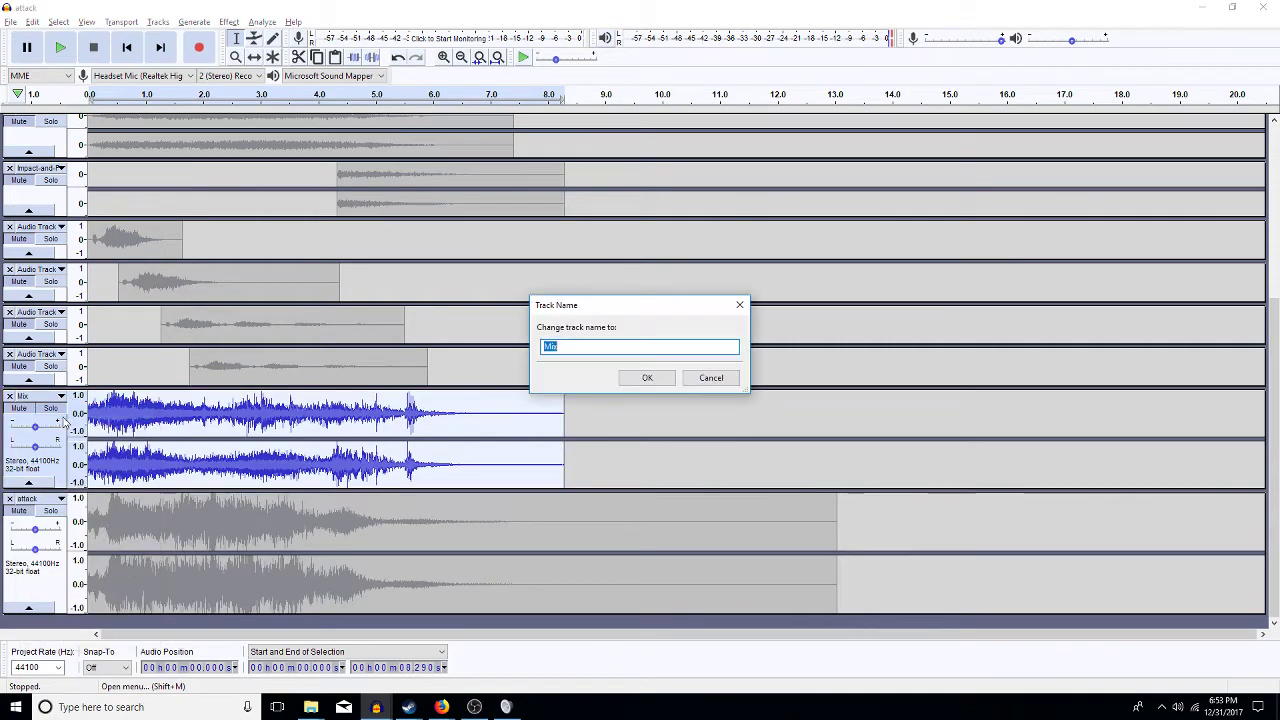
{"action": "type", "text": "ATTACK_Hiroki"}
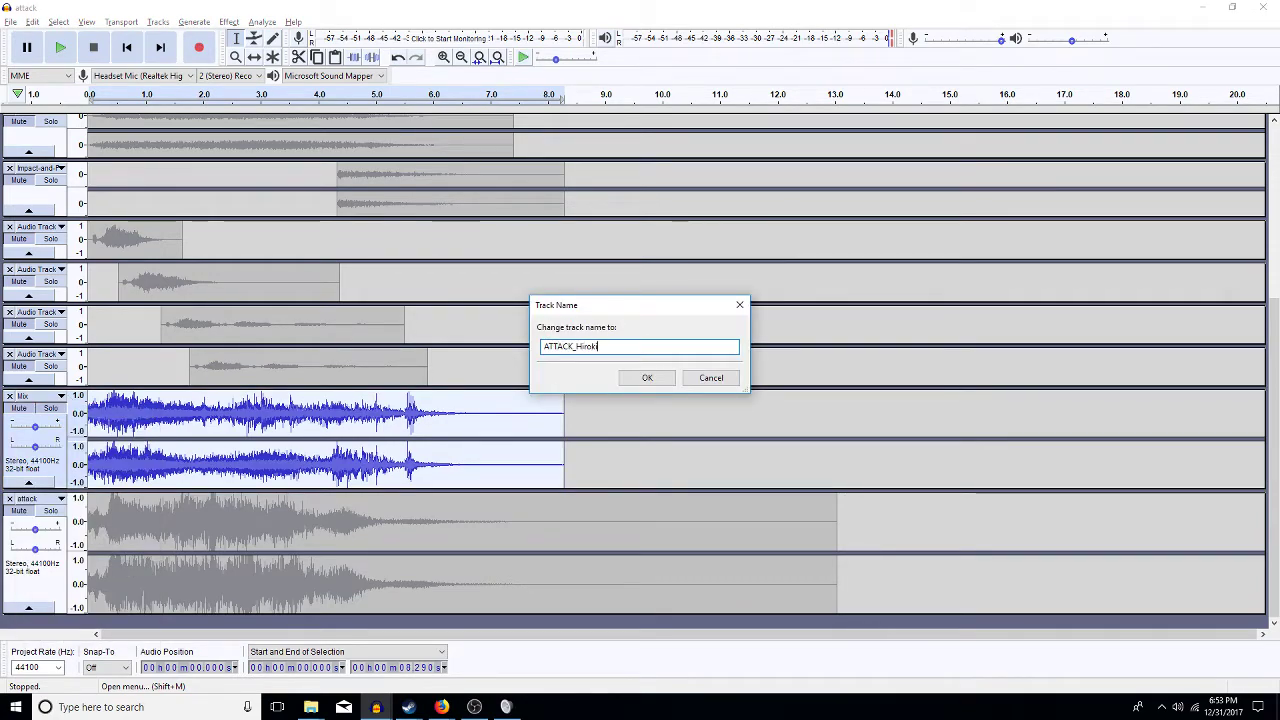
{"action": "key", "text": "Return"}
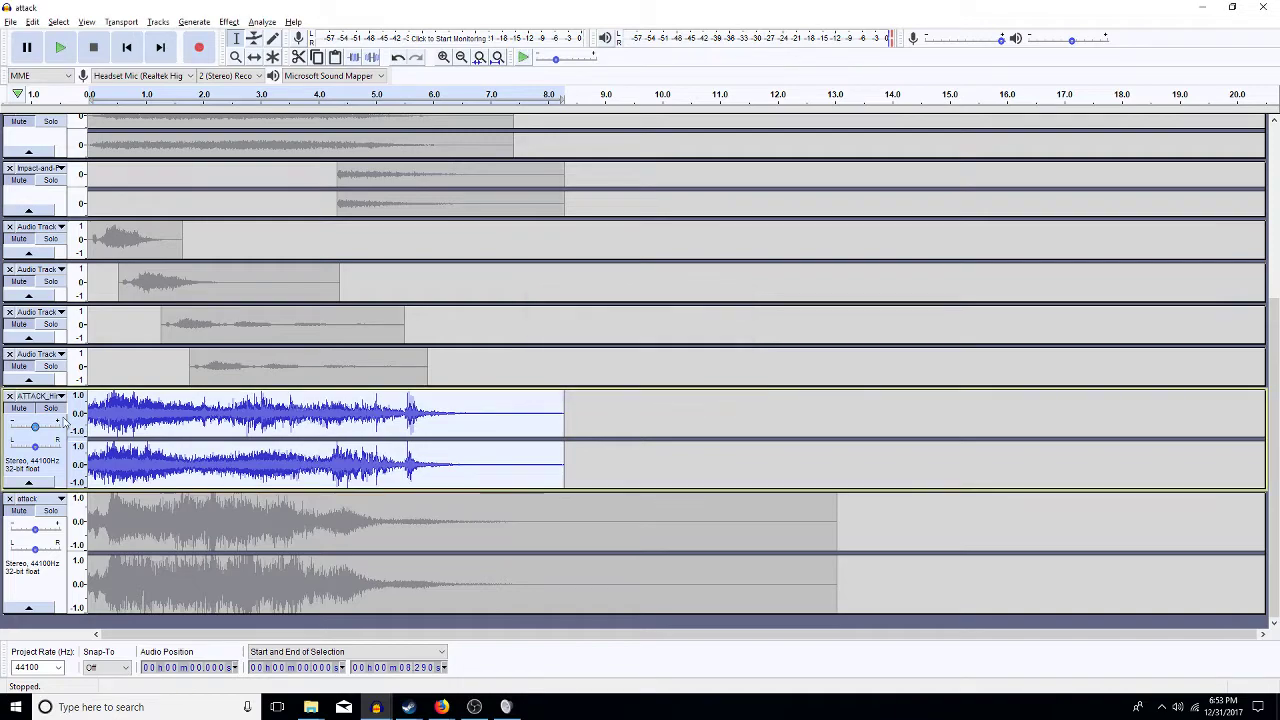
{"action": "left_click", "coordinate": [137, 521]}
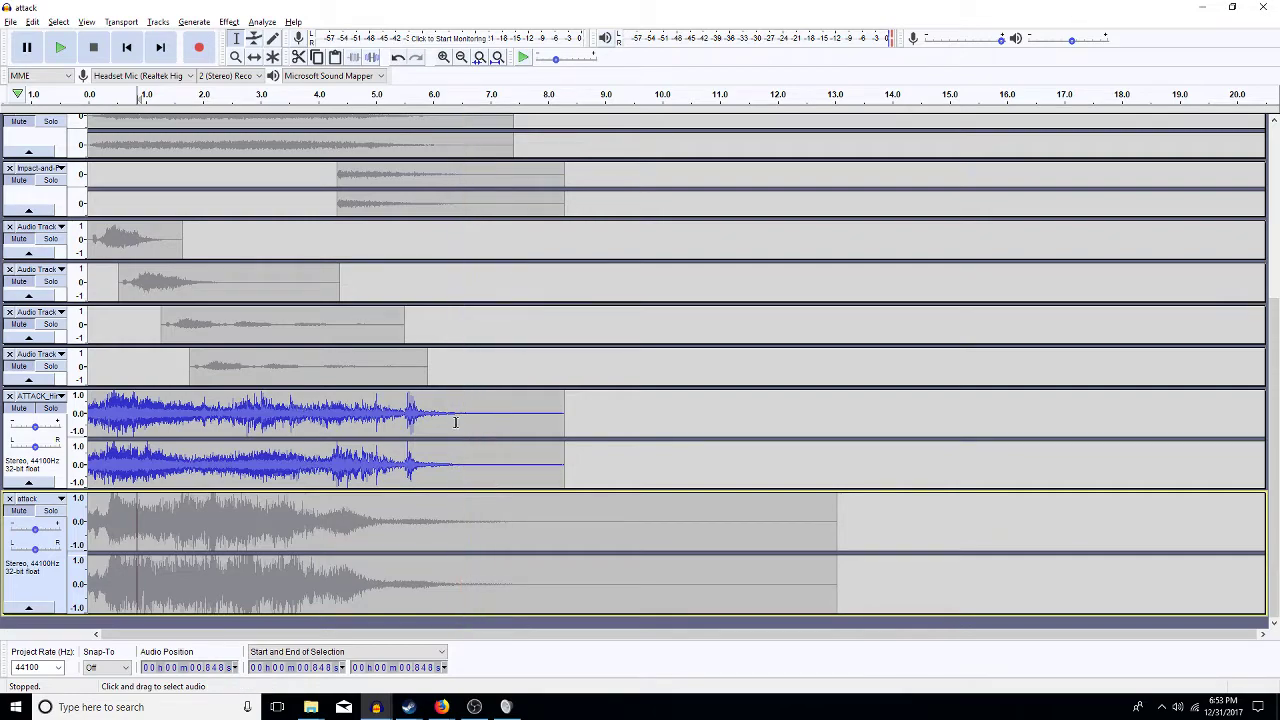
{"action": "left_click", "coordinate": [456, 425]}
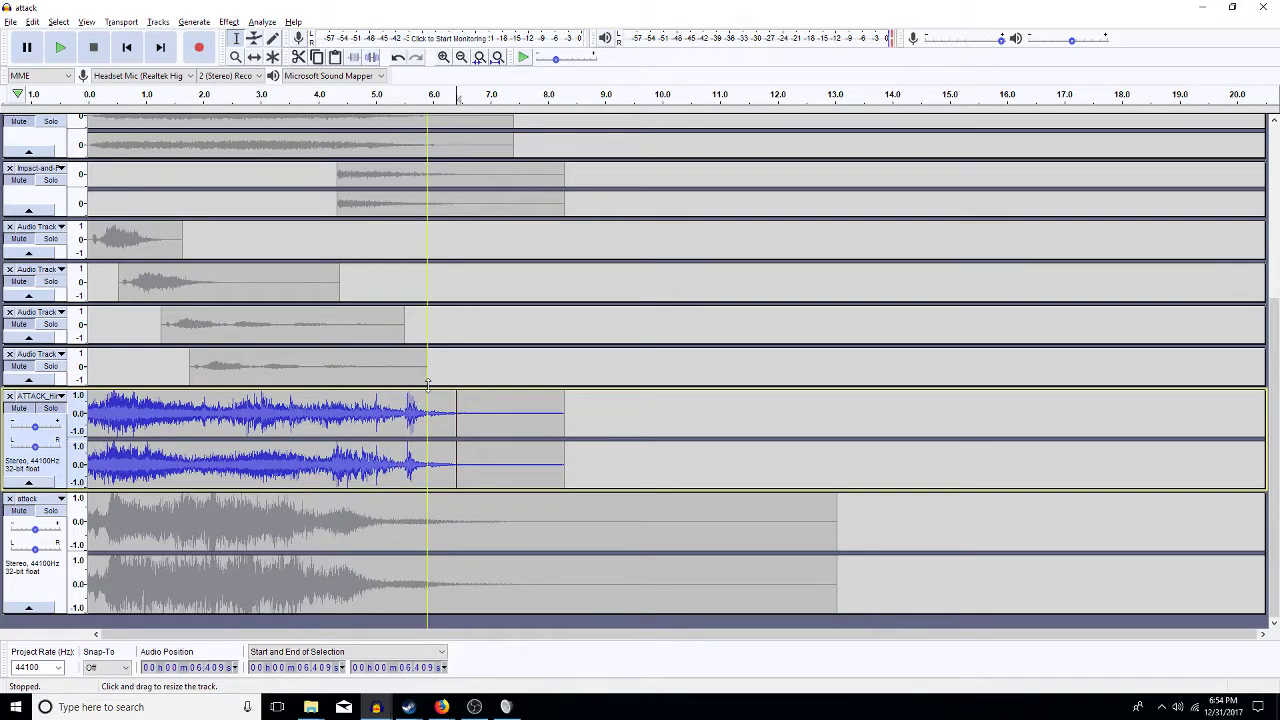
{"action": "mouse_move", "coordinate": [429, 385]}
{"action": "left_mouse_down"}
{"action": "mouse_move", "coordinate": [445, 366]}
{"action": "mouse_move", "coordinate": [448, 398]}
{"action": "mouse_move", "coordinate": [449, 386]}
{"action": "left_mouse_up"}
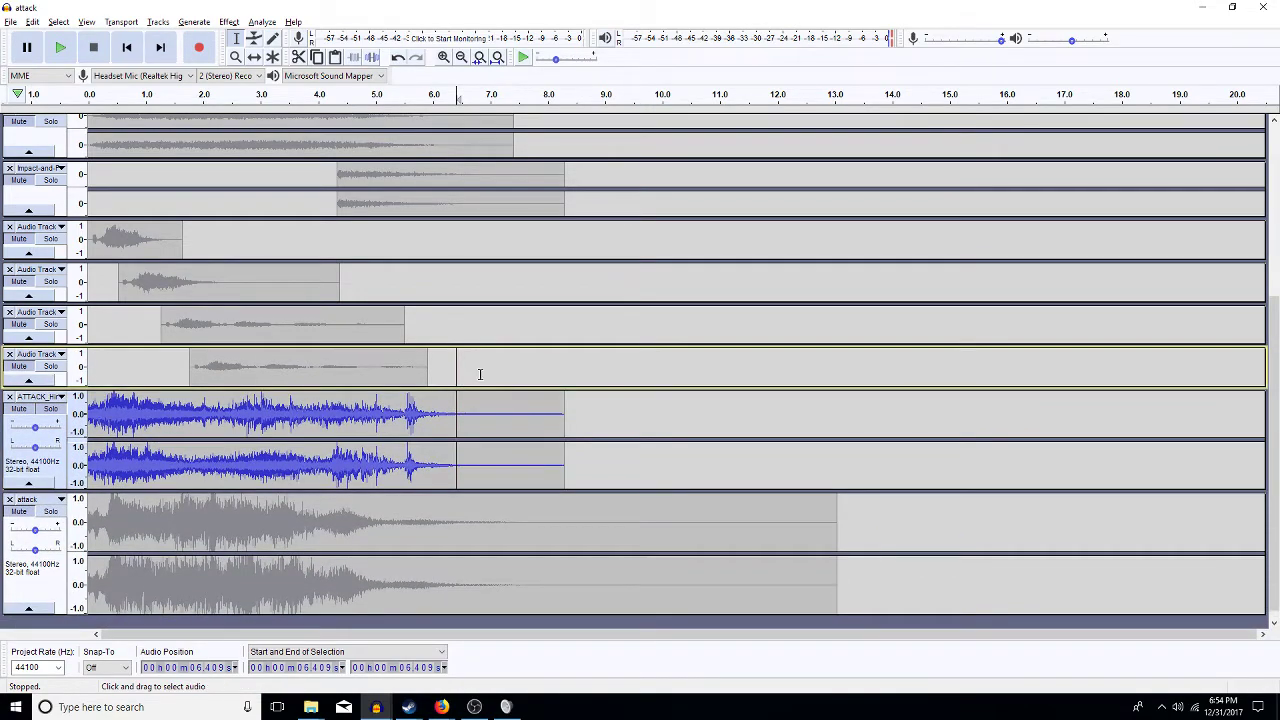
{"action": "left_click", "coordinate": [481, 372]}
{"action": "left_click", "coordinate": [428, 327]}
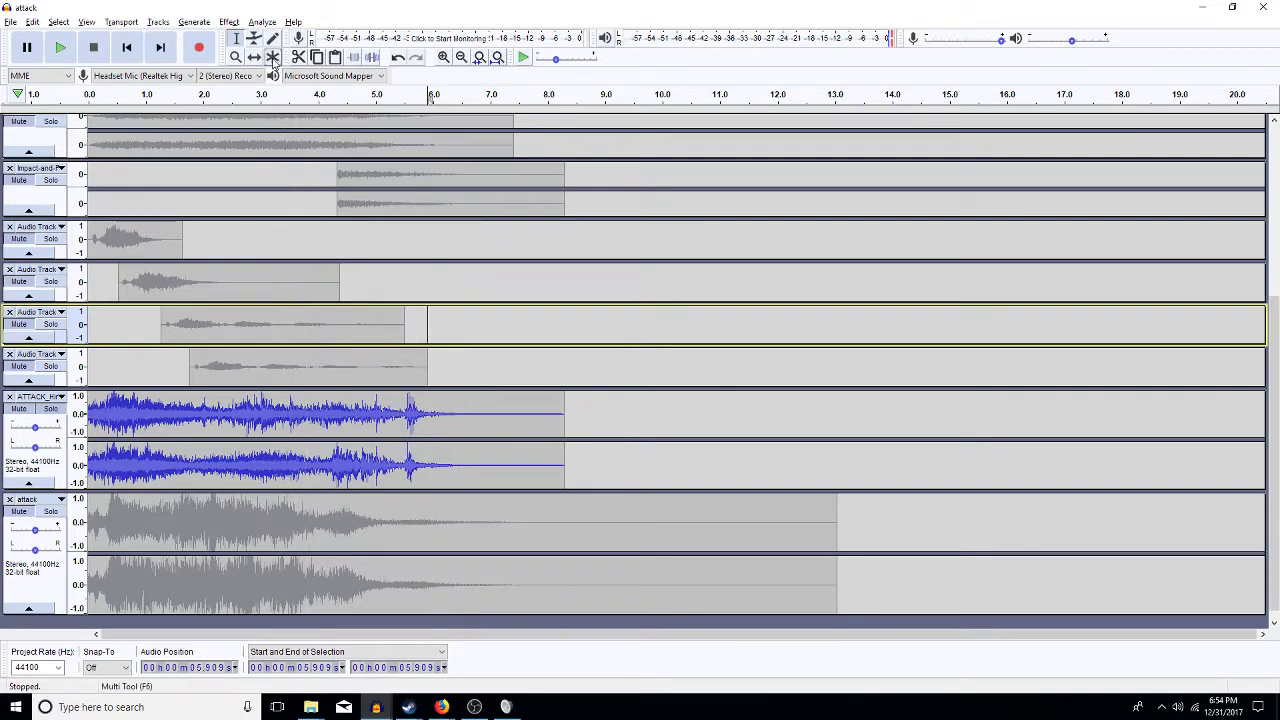
{"action": "left_click", "coordinate": [230, 22]}
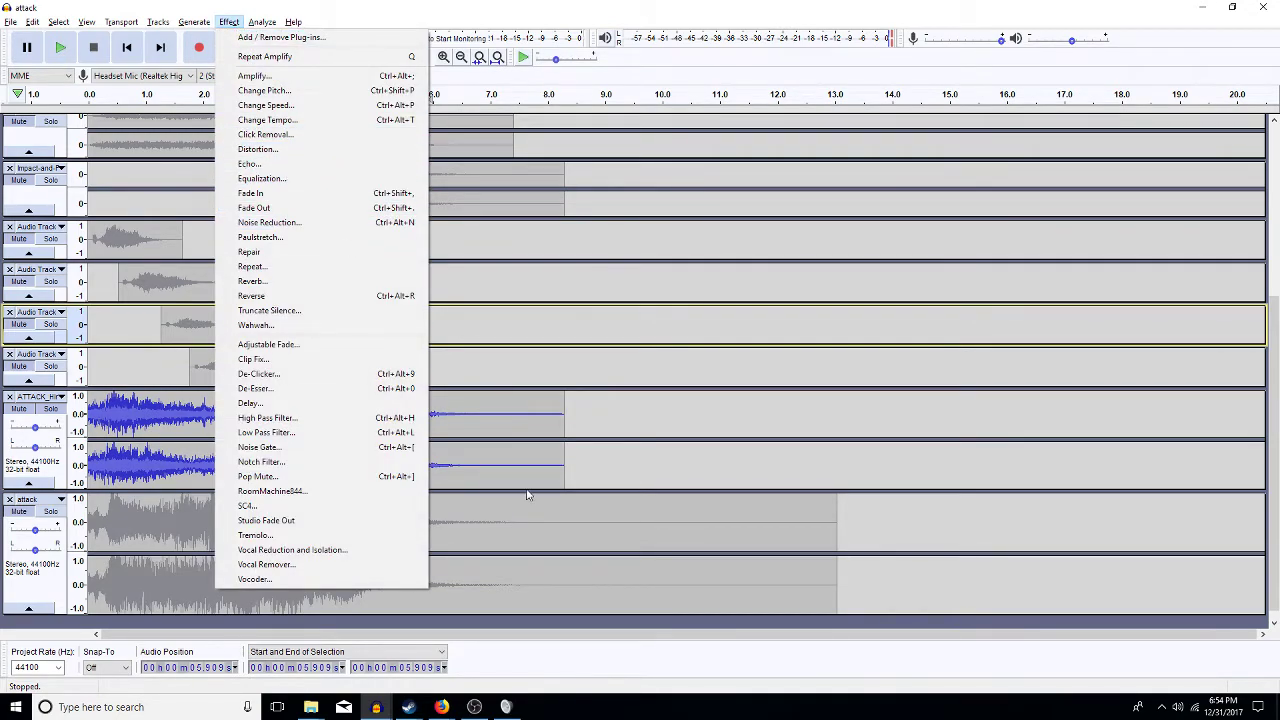
{"action": "left_click", "coordinate": [510, 437]}
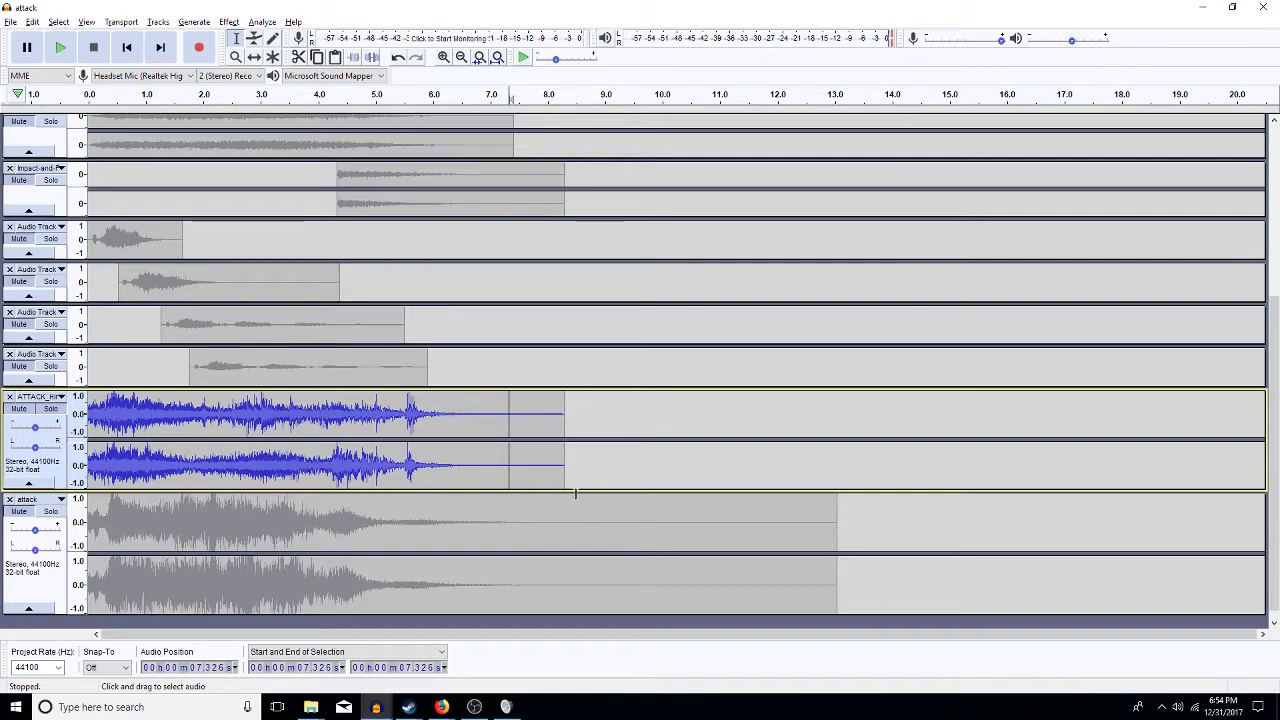
{"action": "left_click", "coordinate": [229, 22]}
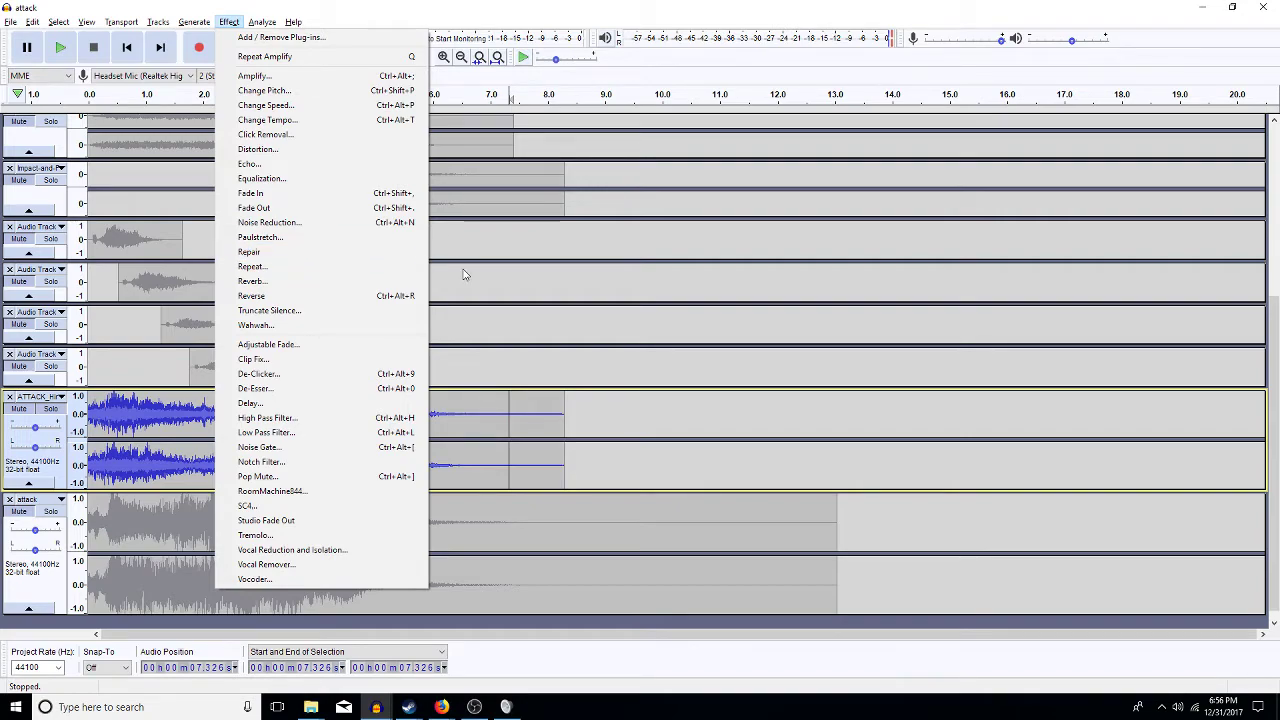
{"action": "left_click", "coordinate": [463, 414]}
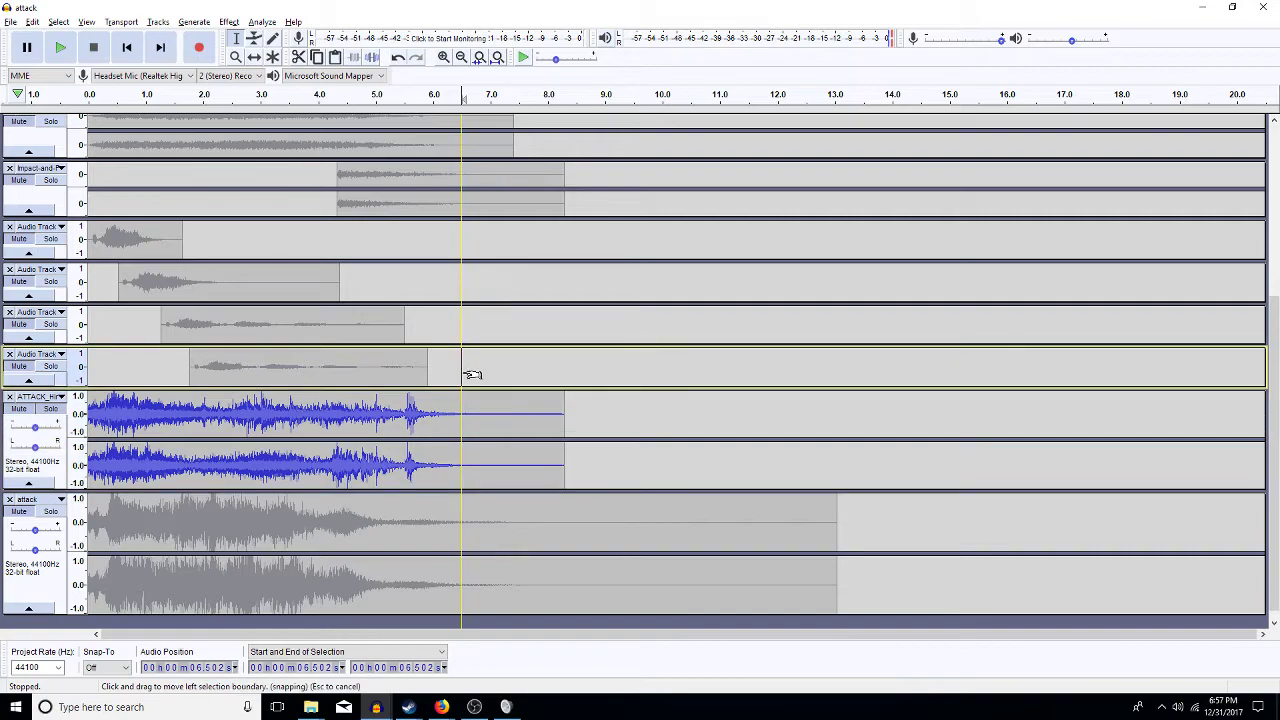
{"action": "left_click", "coordinate": [513, 370]}
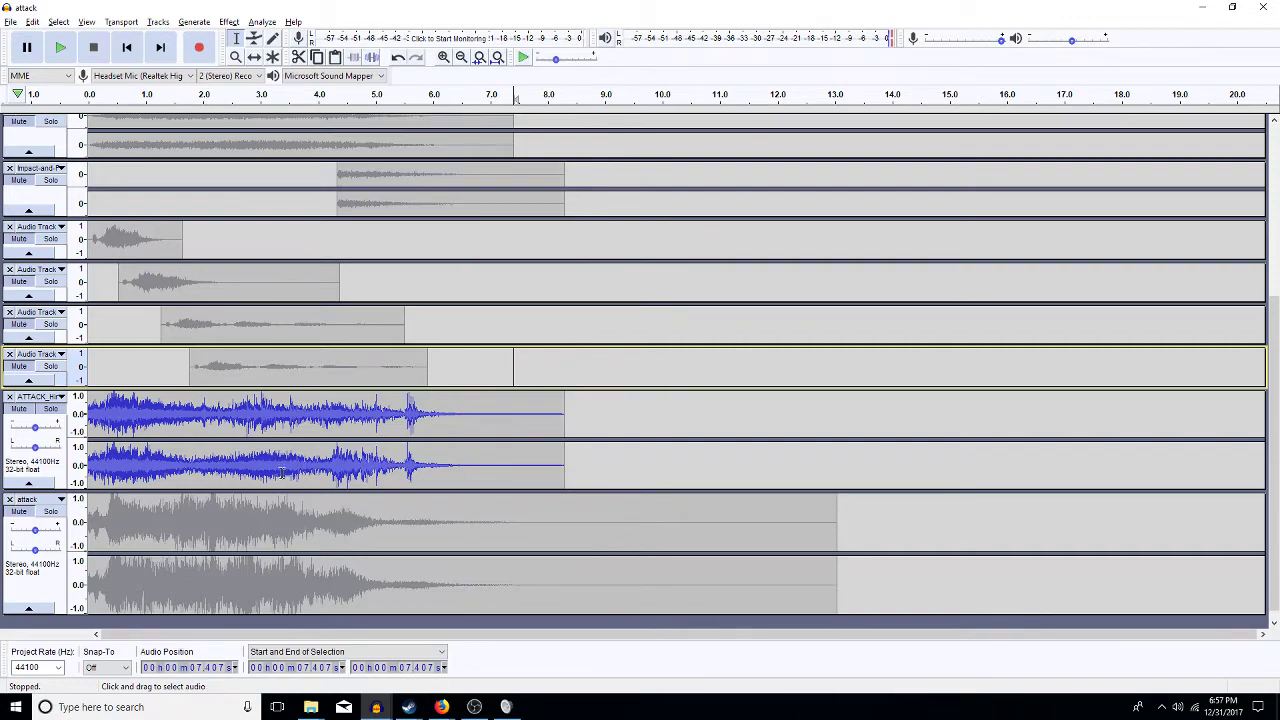
- Switch the solo from the ATTACK_Hiroki track to the attack reference track, and play the reference from the start
{"action": "left_click", "coordinate": [56, 411]}
{"action": "left_click", "coordinate": [51, 511]}
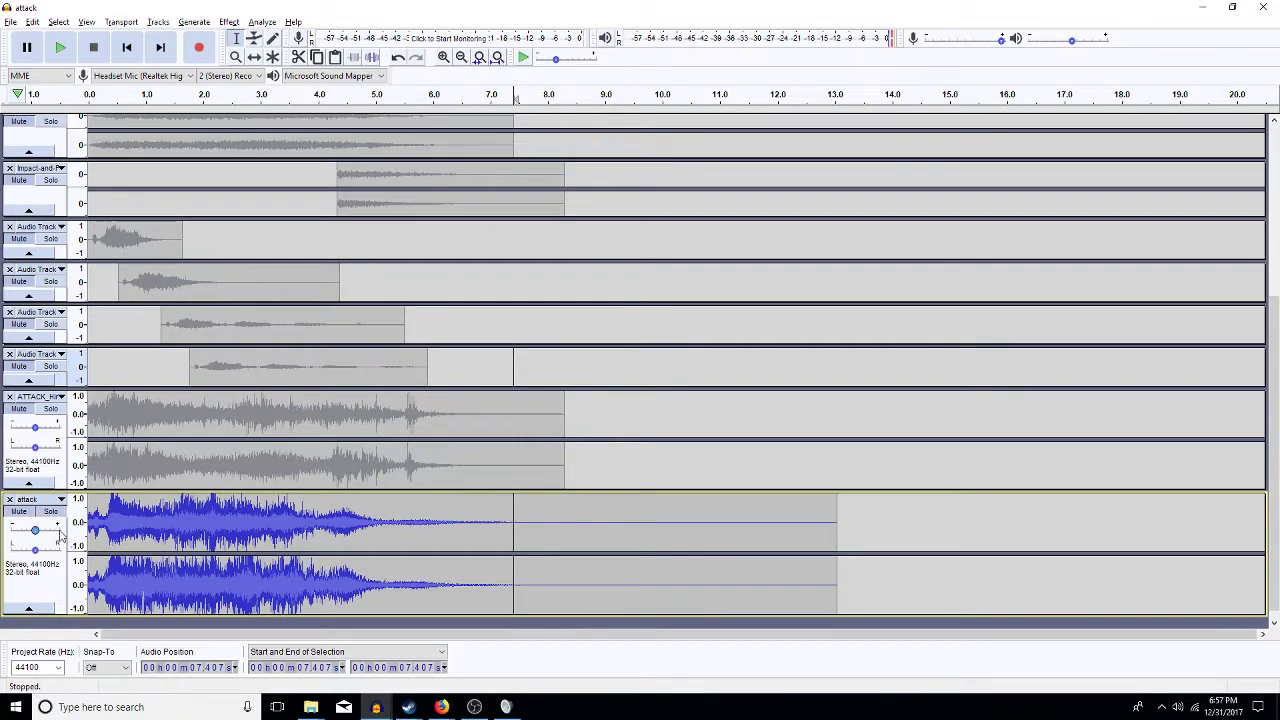
{"action": "key", "text": "Home"}
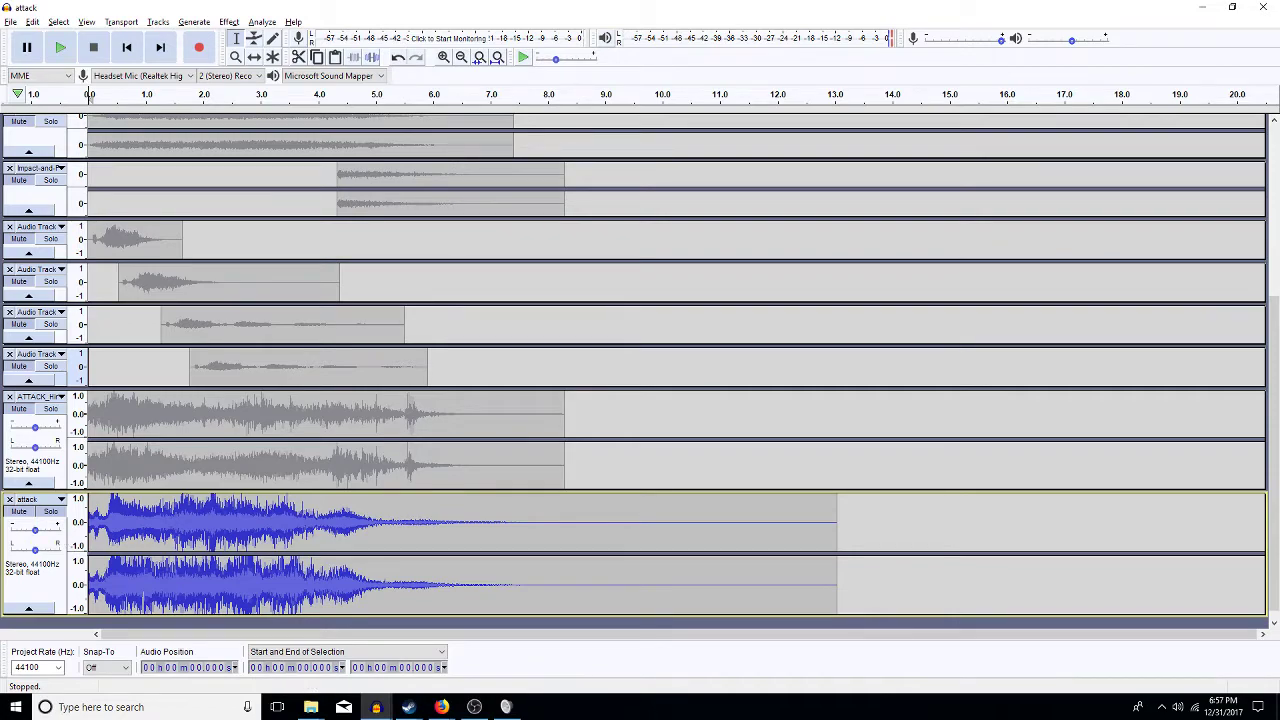
{"action": "double_click", "coordinate": [142, 530]}
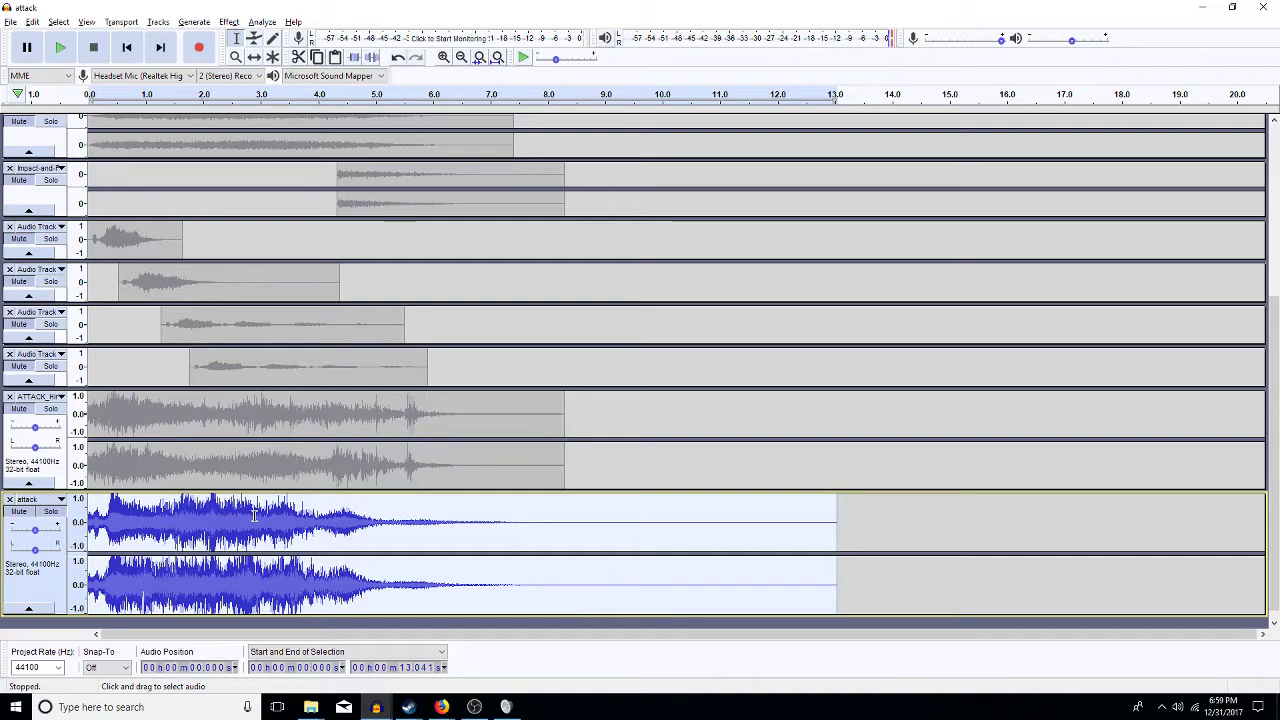
{"action": "key", "text": "space"}
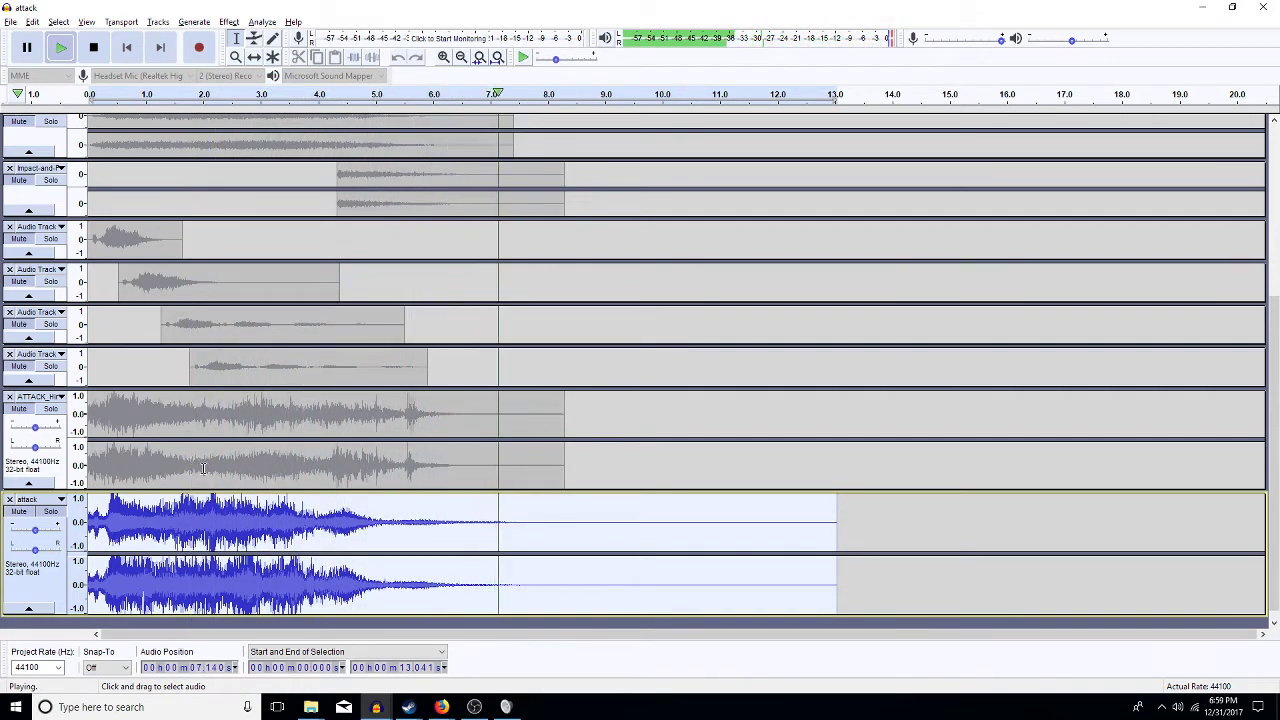
{"action": "key", "text": "space"}
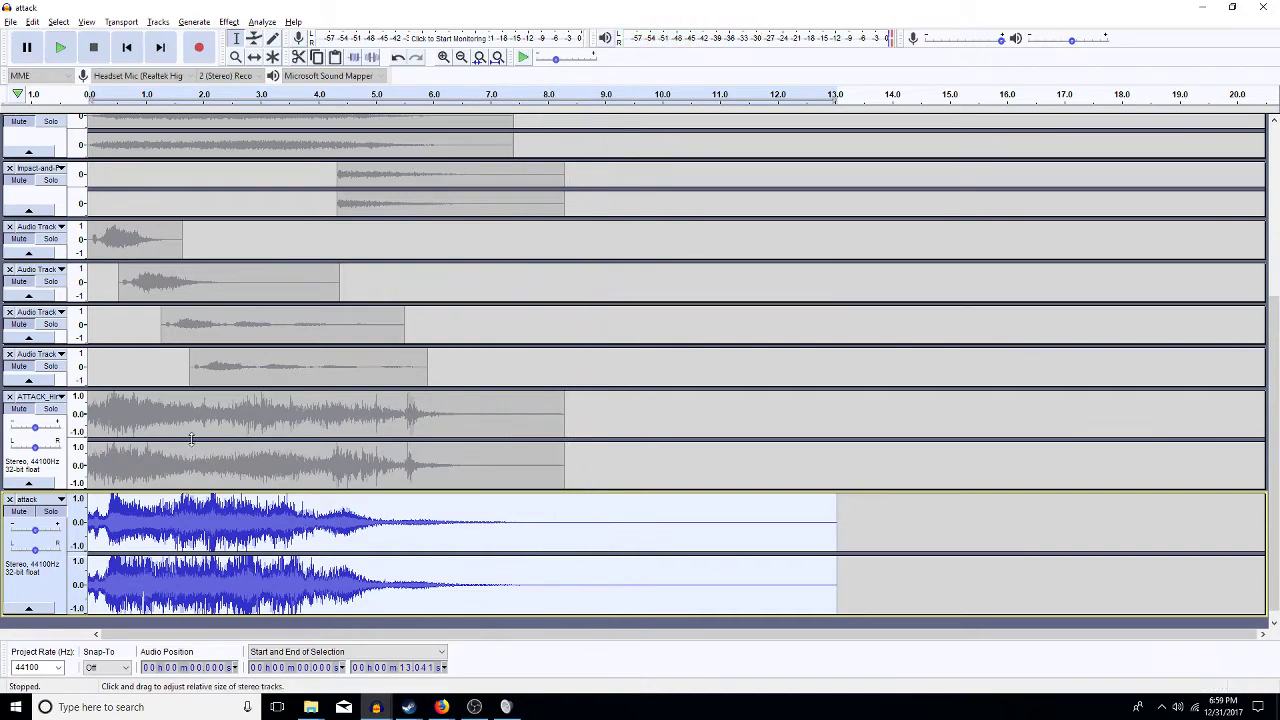
- Open the existing 1chiyoko FX project from the HirokiFX folder
{"action": "left_click", "coordinate": [10, 22]}
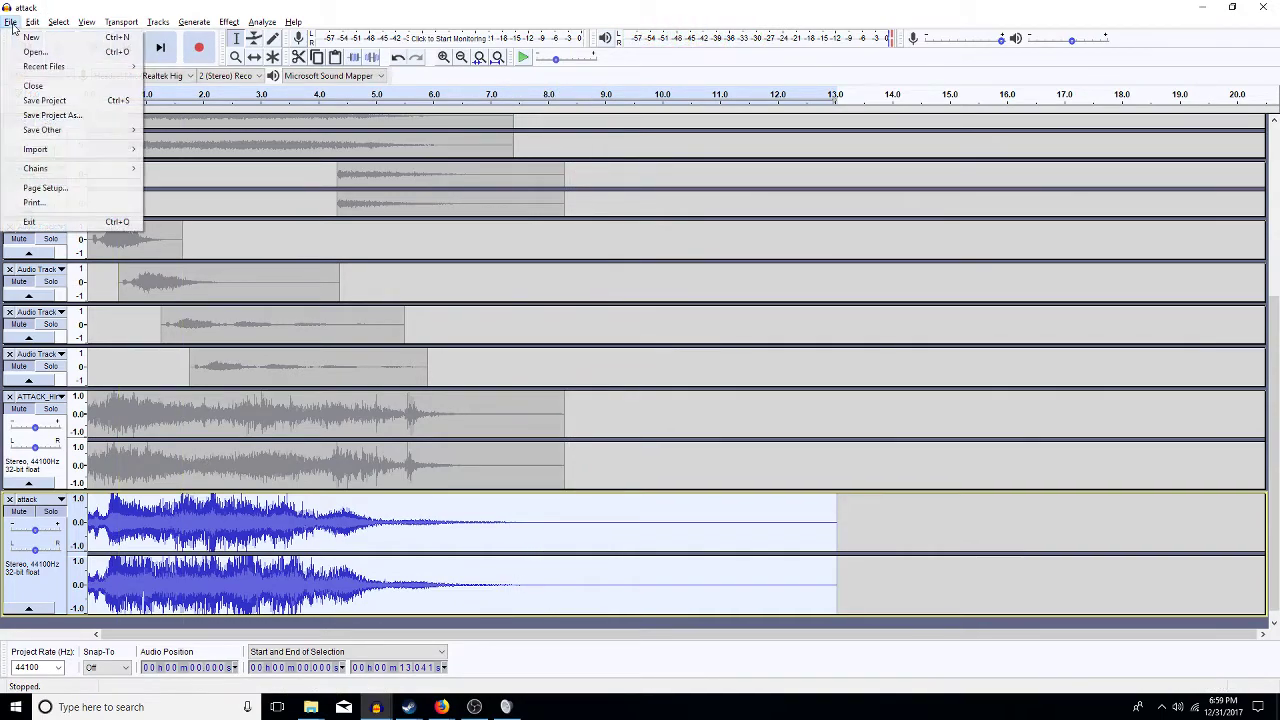
{"action": "mouse_move", "coordinate": [58, 68]}
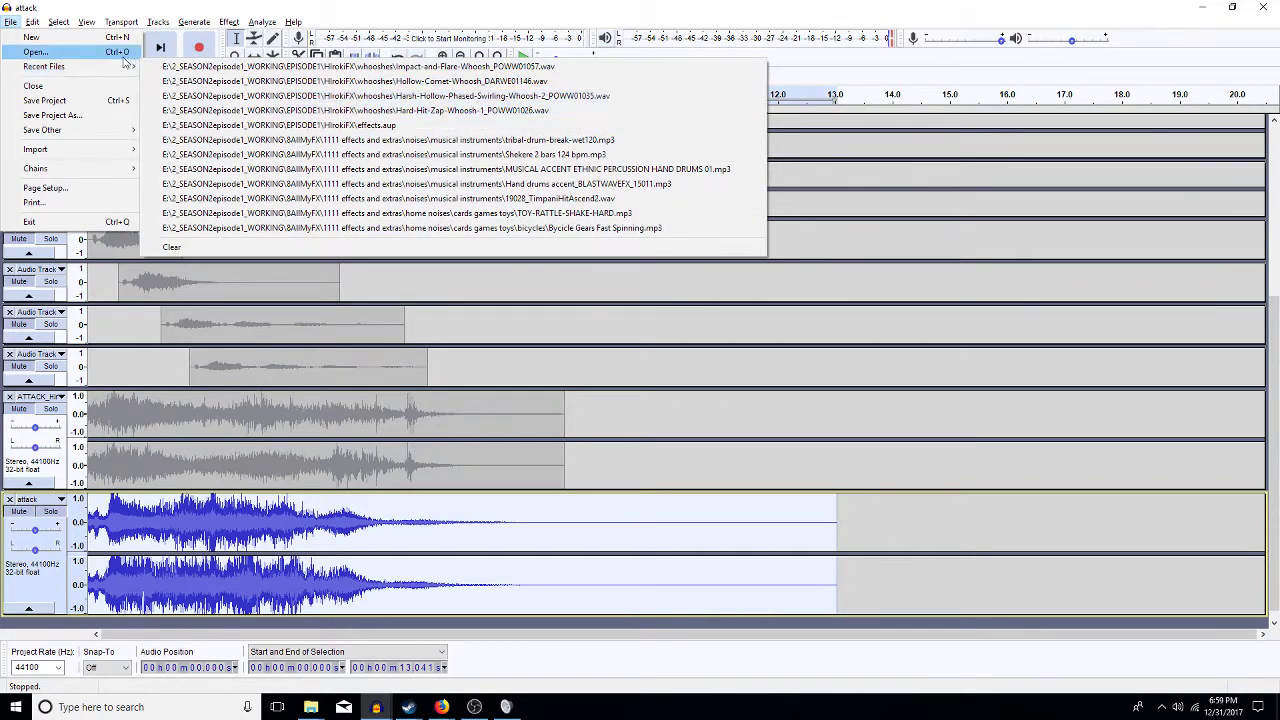
{"action": "left_click", "coordinate": [75, 52]}
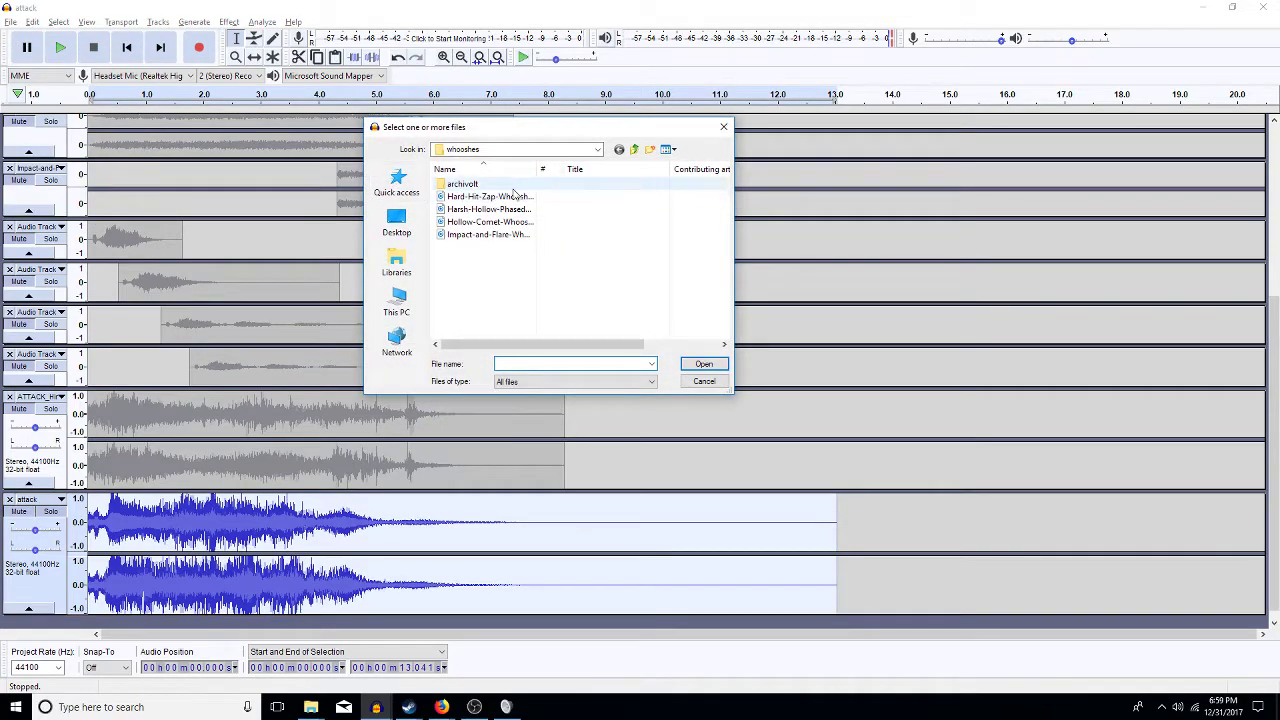
{"action": "left_click", "coordinate": [634, 150]}
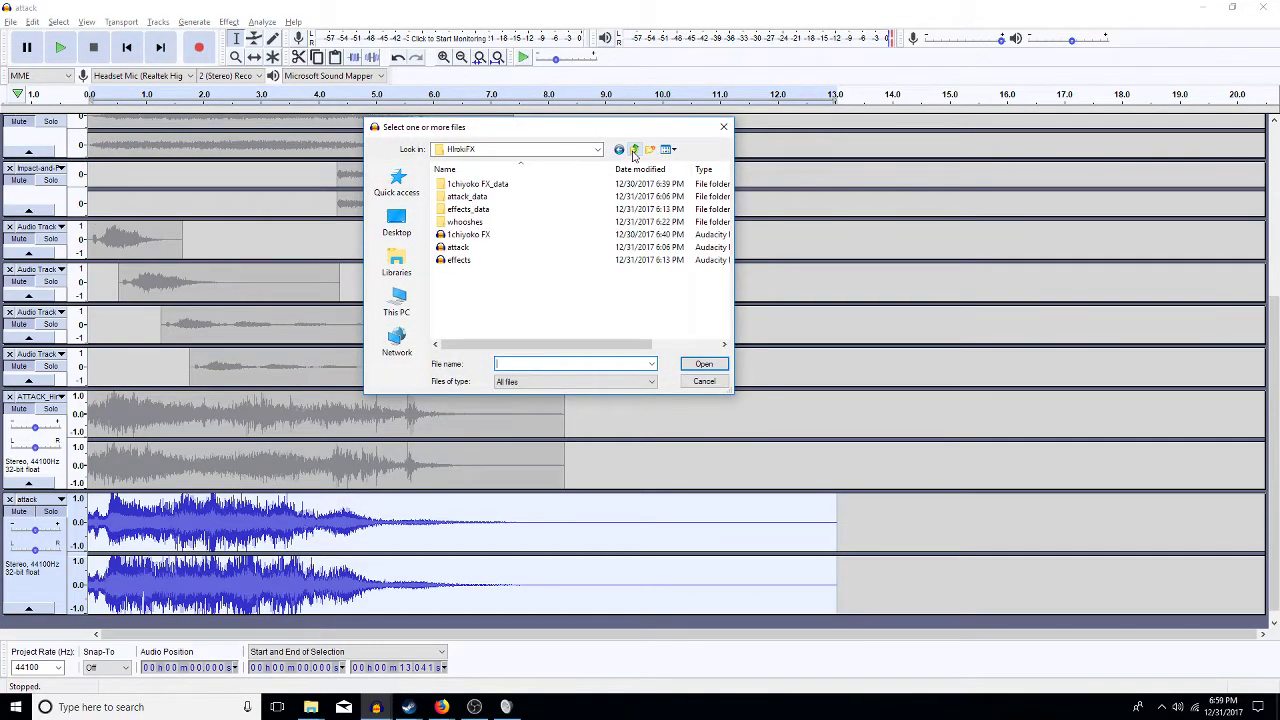
{"action": "double_click", "coordinate": [494, 186]}
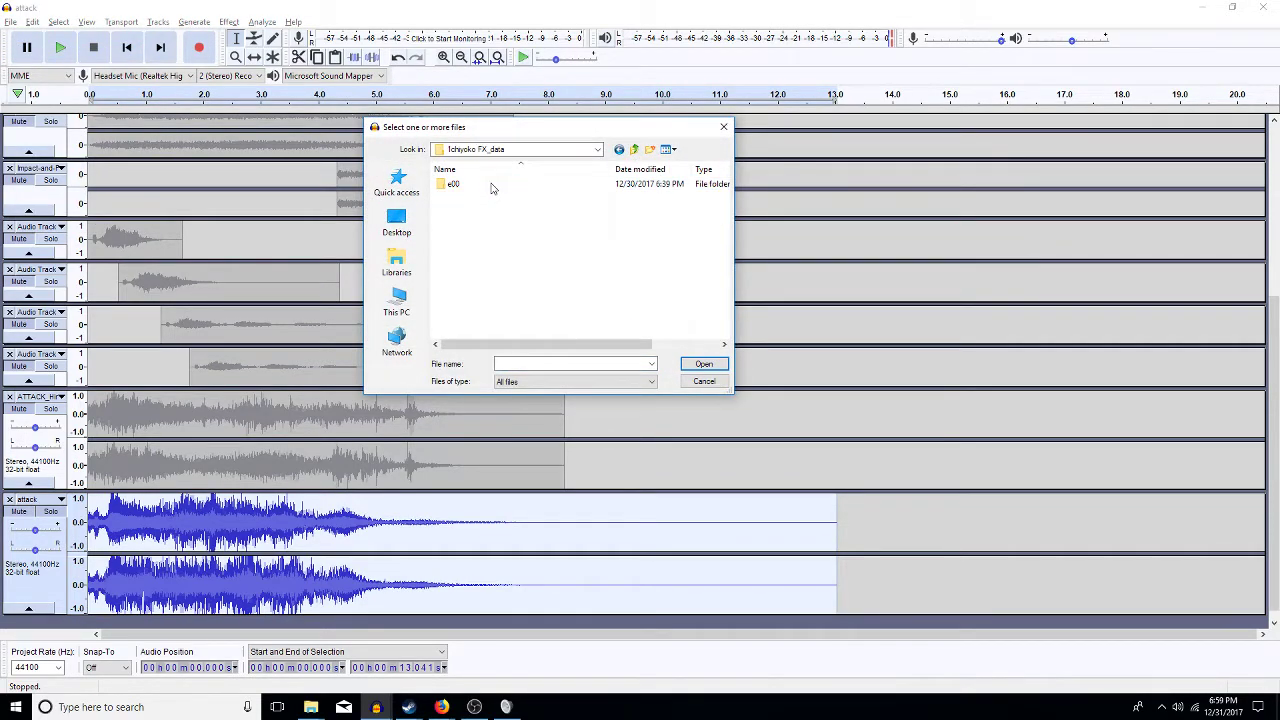
{"action": "left_click", "coordinate": [619, 149]}
{"action": "double_click", "coordinate": [514, 234]}
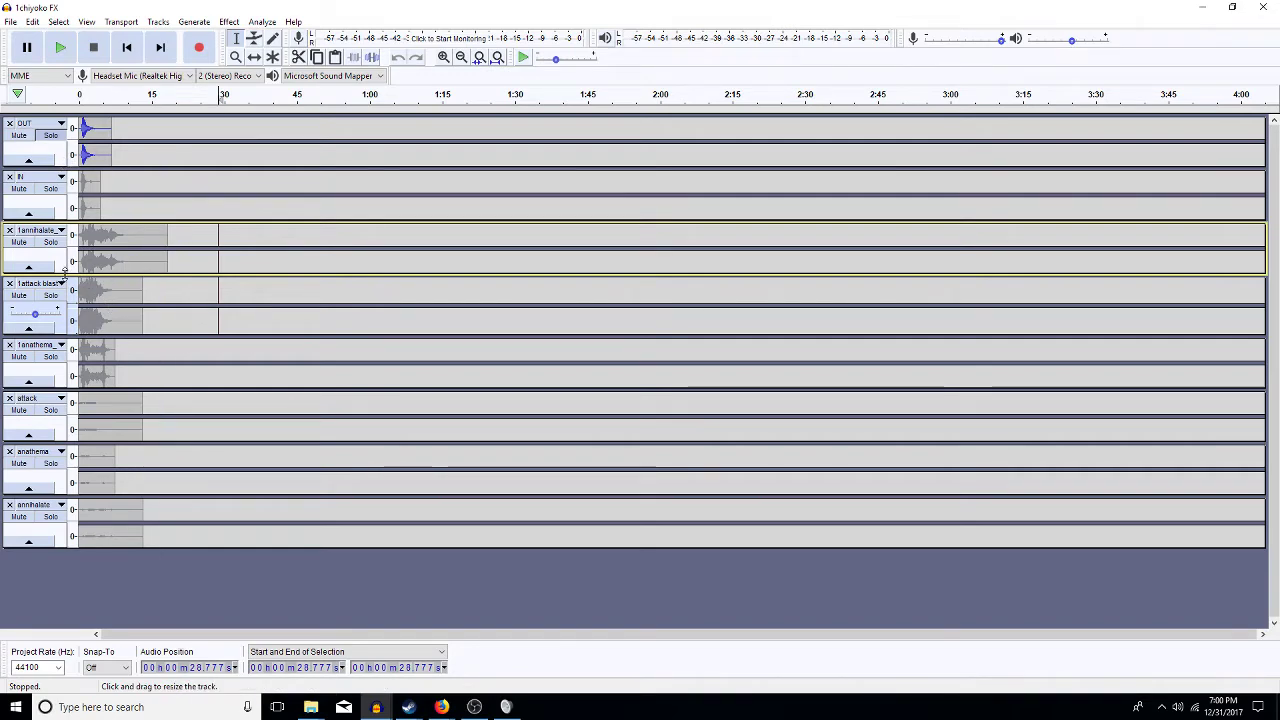
- Switch the solo from the OUT track to the 1annihalate track, and play it from the start
{"action": "left_click", "coordinate": [49, 244]}
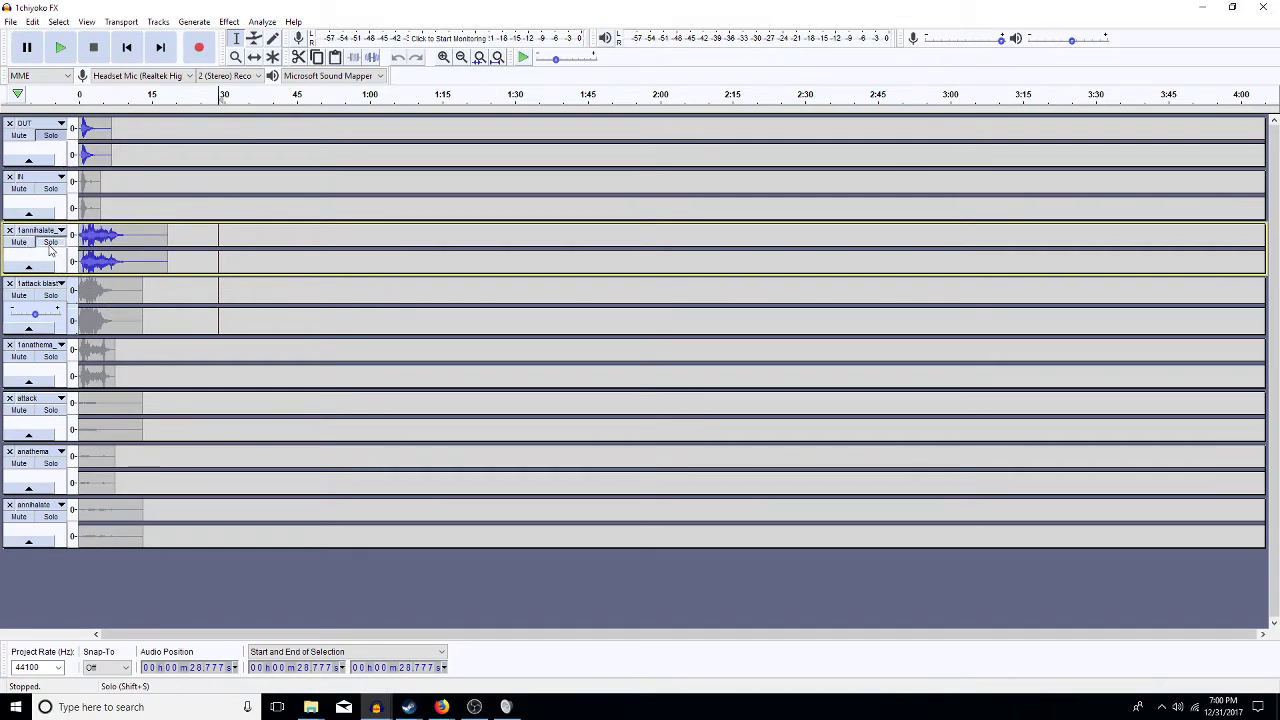
{"action": "left_click", "coordinate": [48, 141]}
{"action": "key", "text": "Home"}
{"action": "key", "text": "space"}
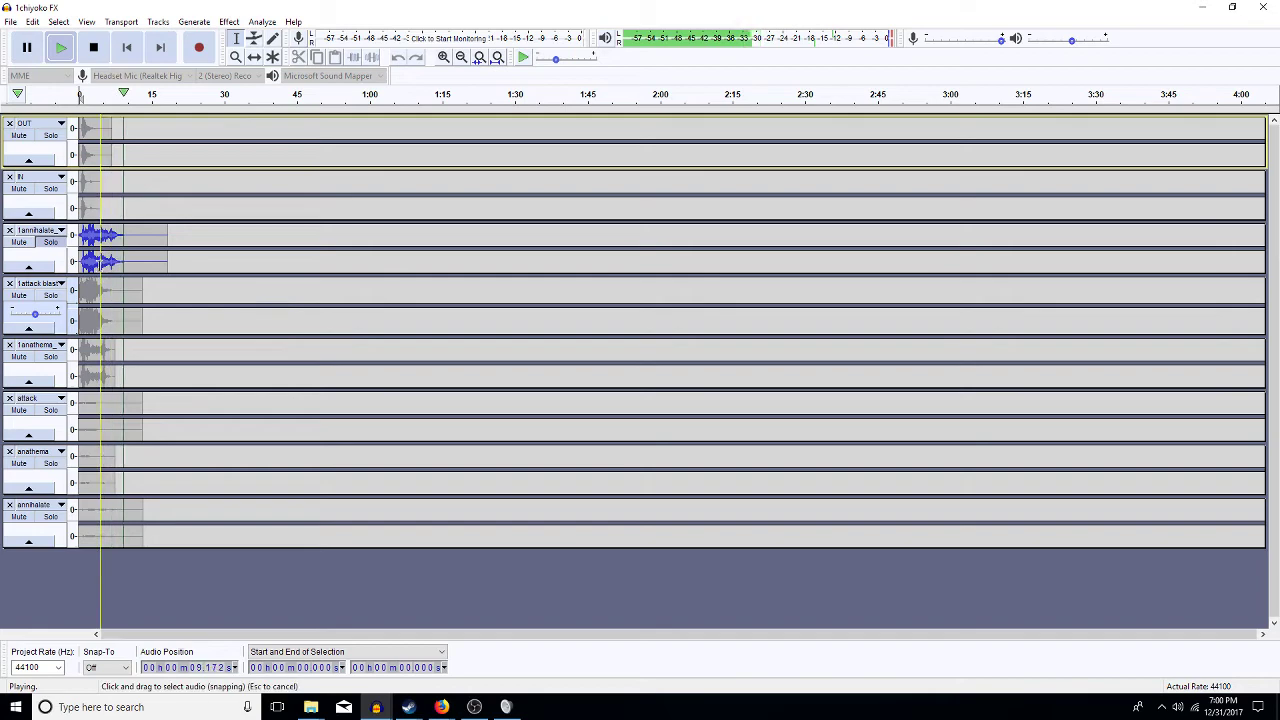
{"action": "key", "text": "space"}
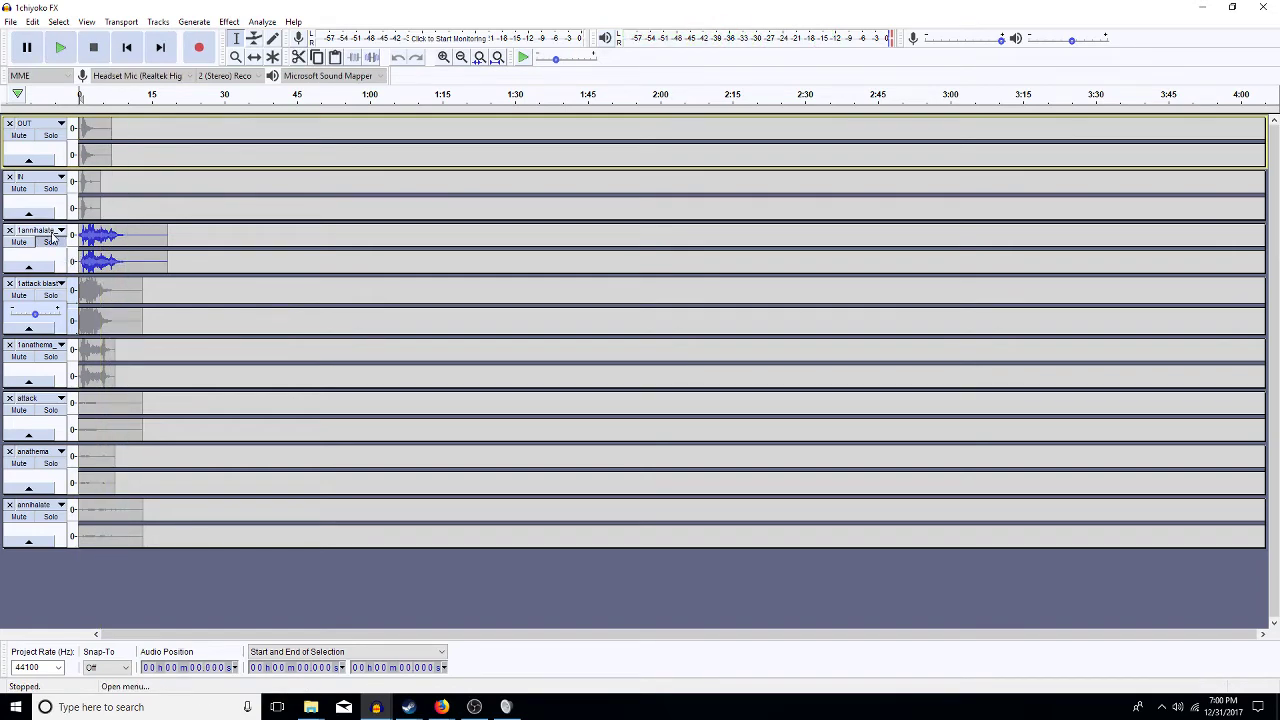
- Move the solo from the 1annihalate track to the 1anathema track, play it, and close the 1chiyoko FX project
{"action": "left_click", "coordinate": [50, 356]}
{"action": "left_click", "coordinate": [50, 242]}
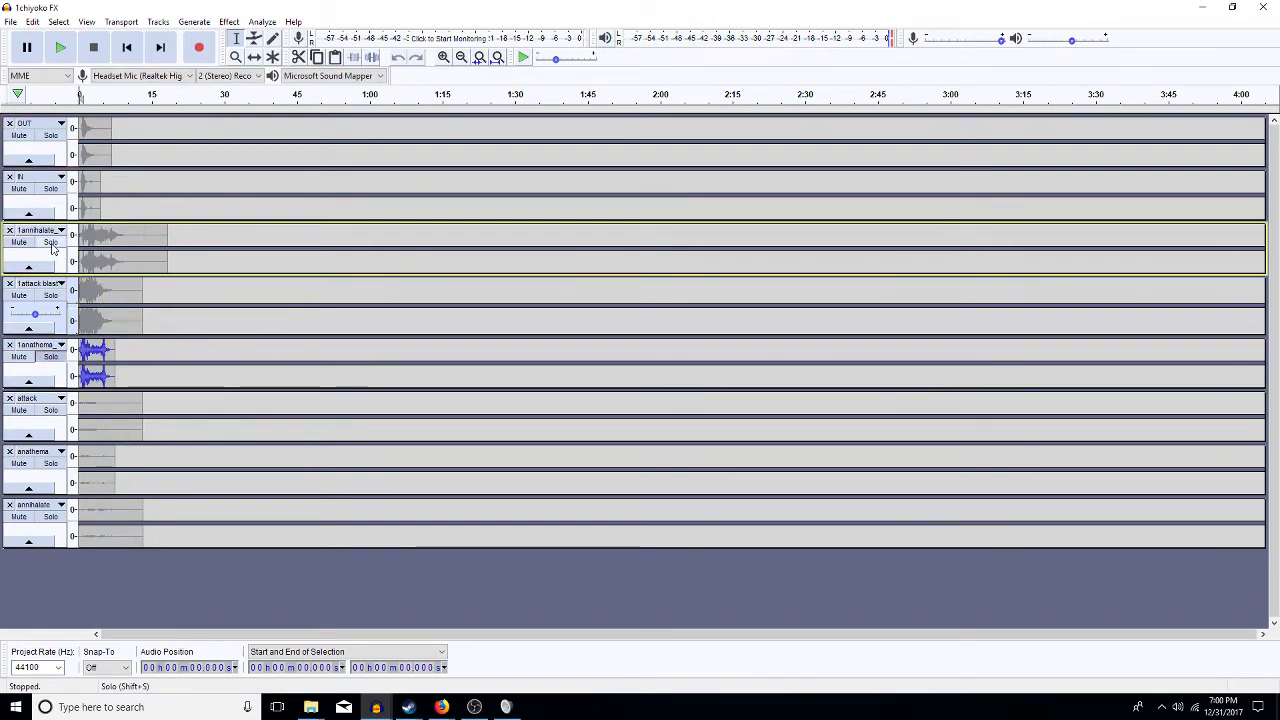
{"action": "key", "text": "space"}
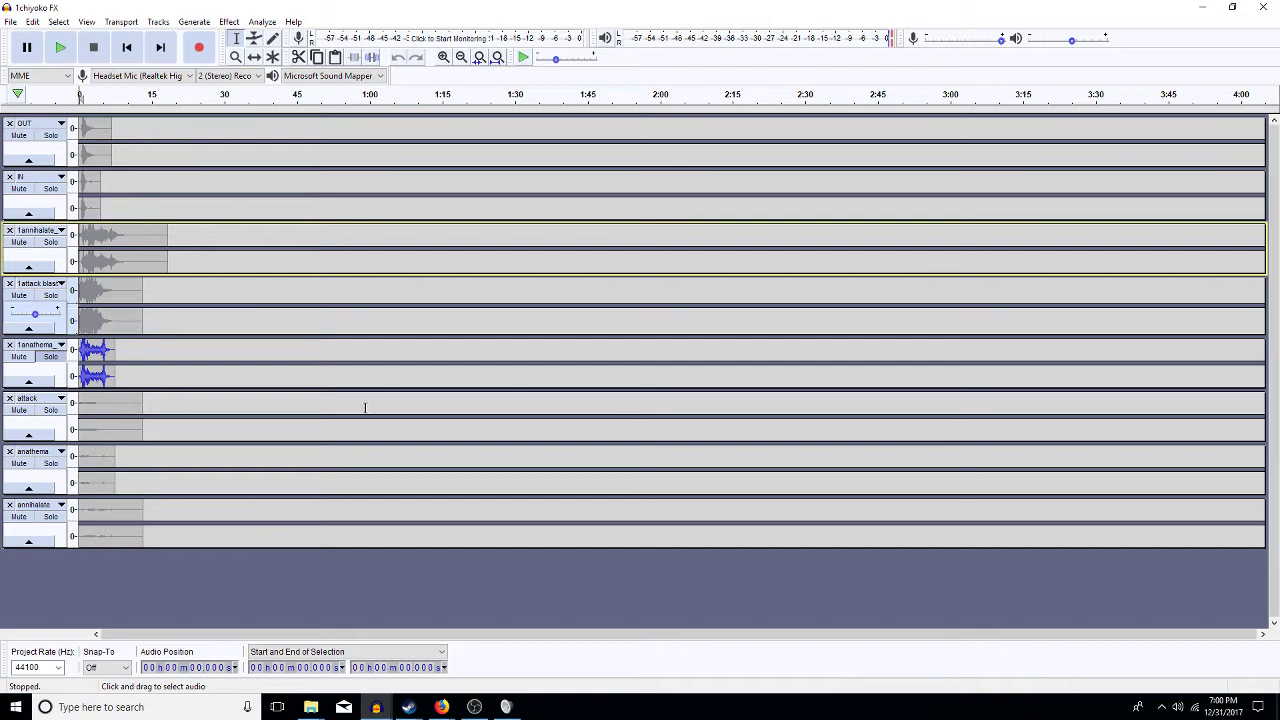
{"action": "left_click", "coordinate": [1262, 7]}
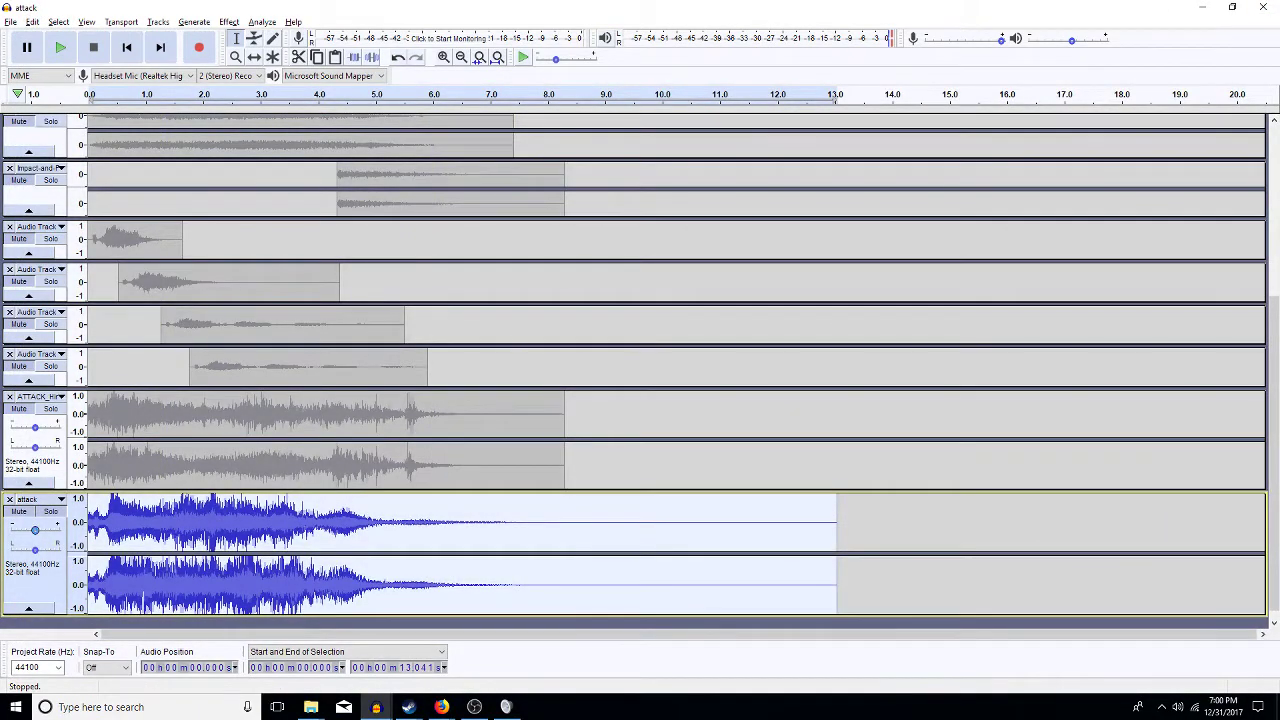
- Play the ATTACK_Hiroki track soloed in place of the attack reference, and turn its solo off after listening
{"action": "left_click", "coordinate": [52, 514]}
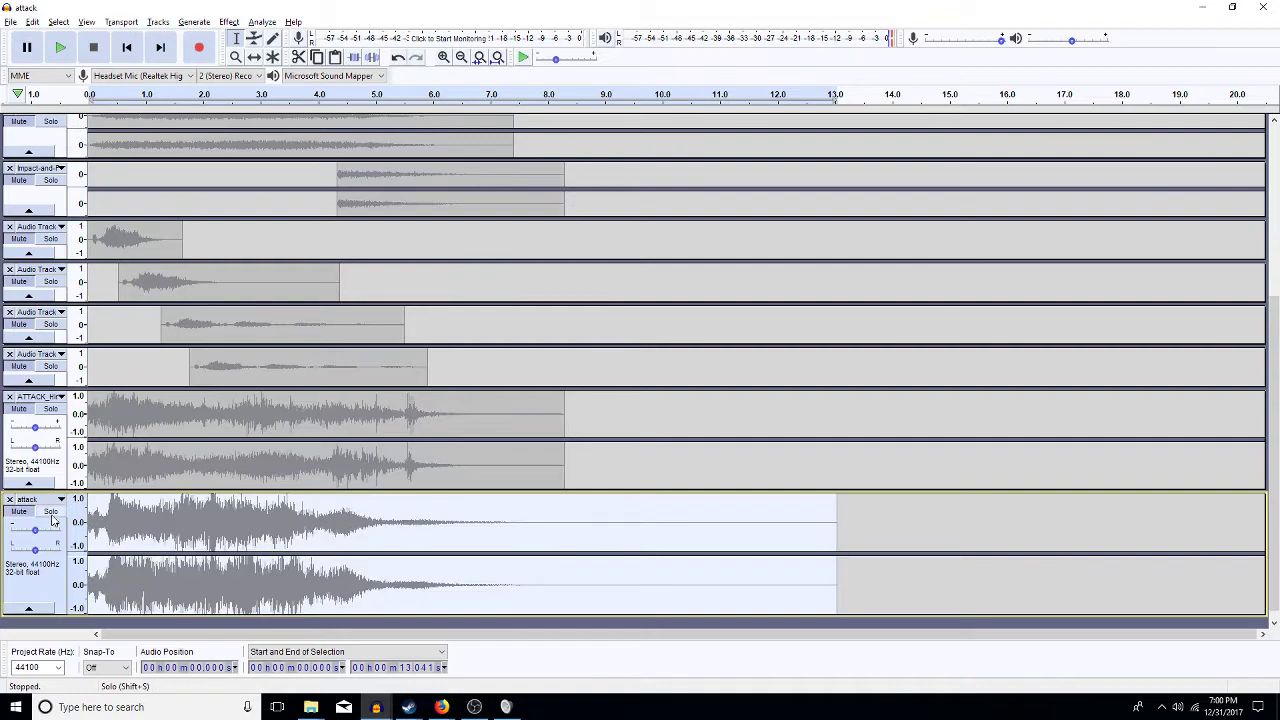
{"action": "left_click", "coordinate": [51, 410]}
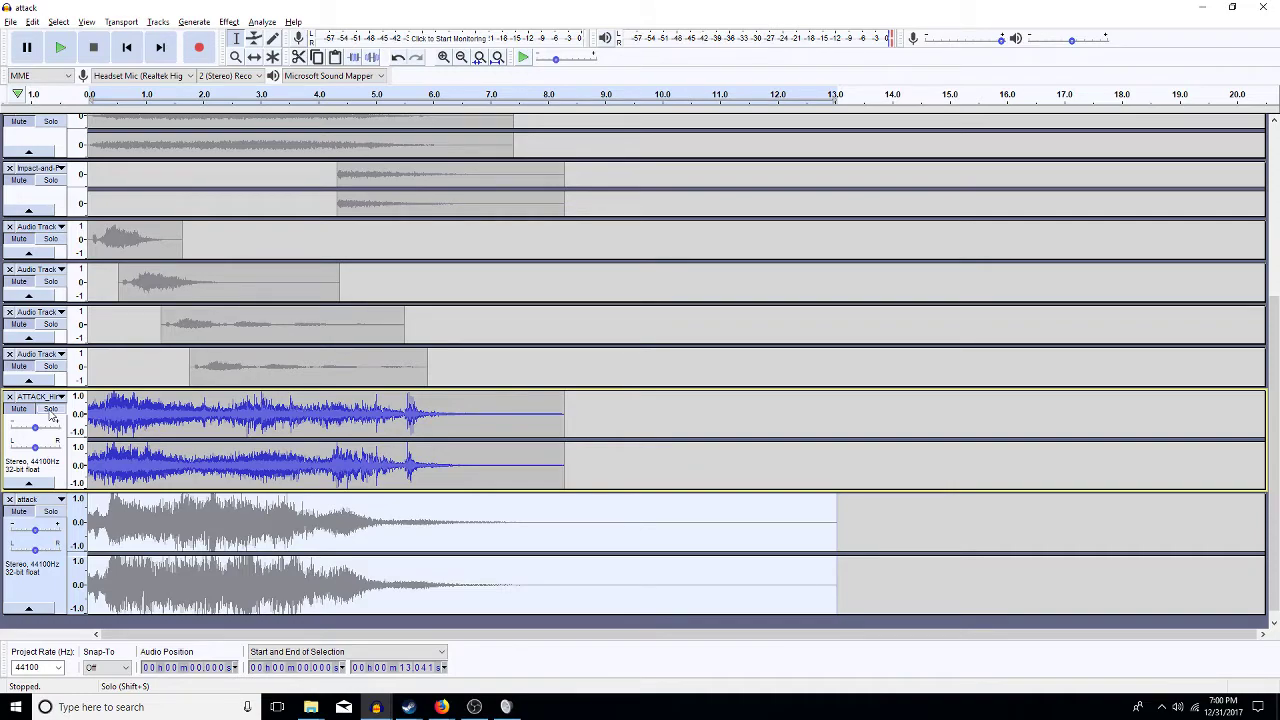
{"action": "key", "text": "space"}
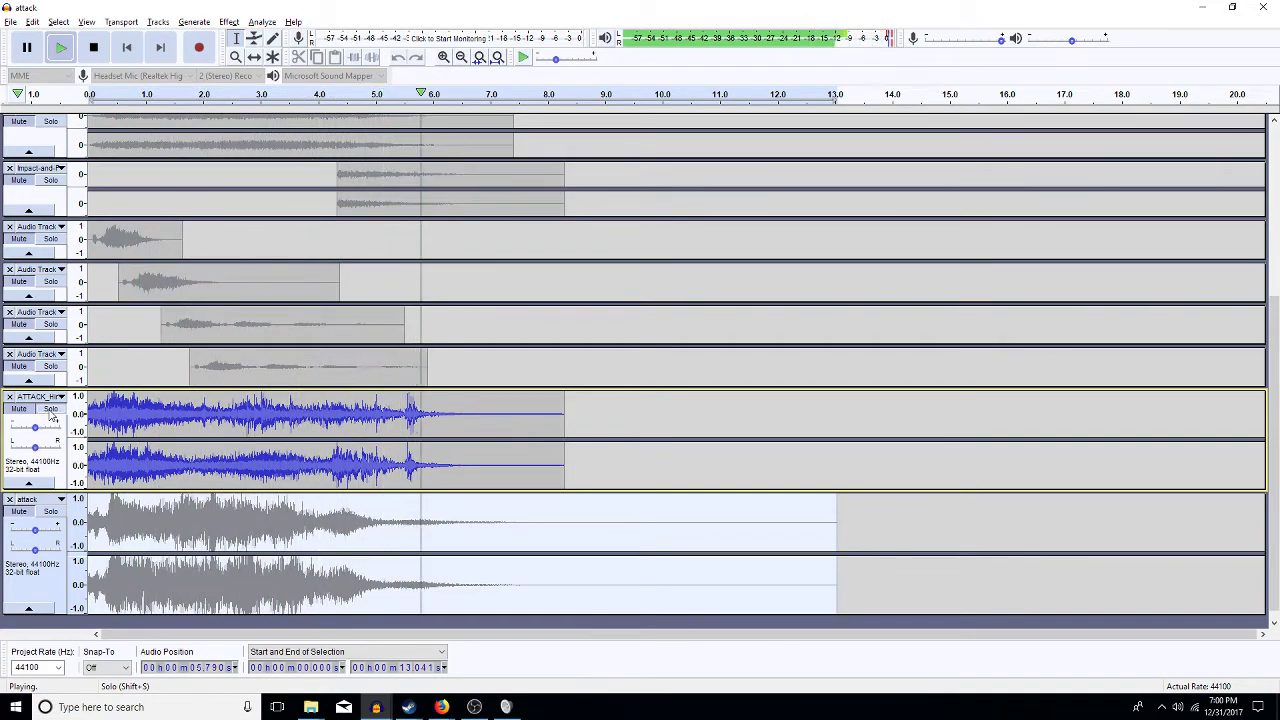
{"action": "key", "text": "space"}
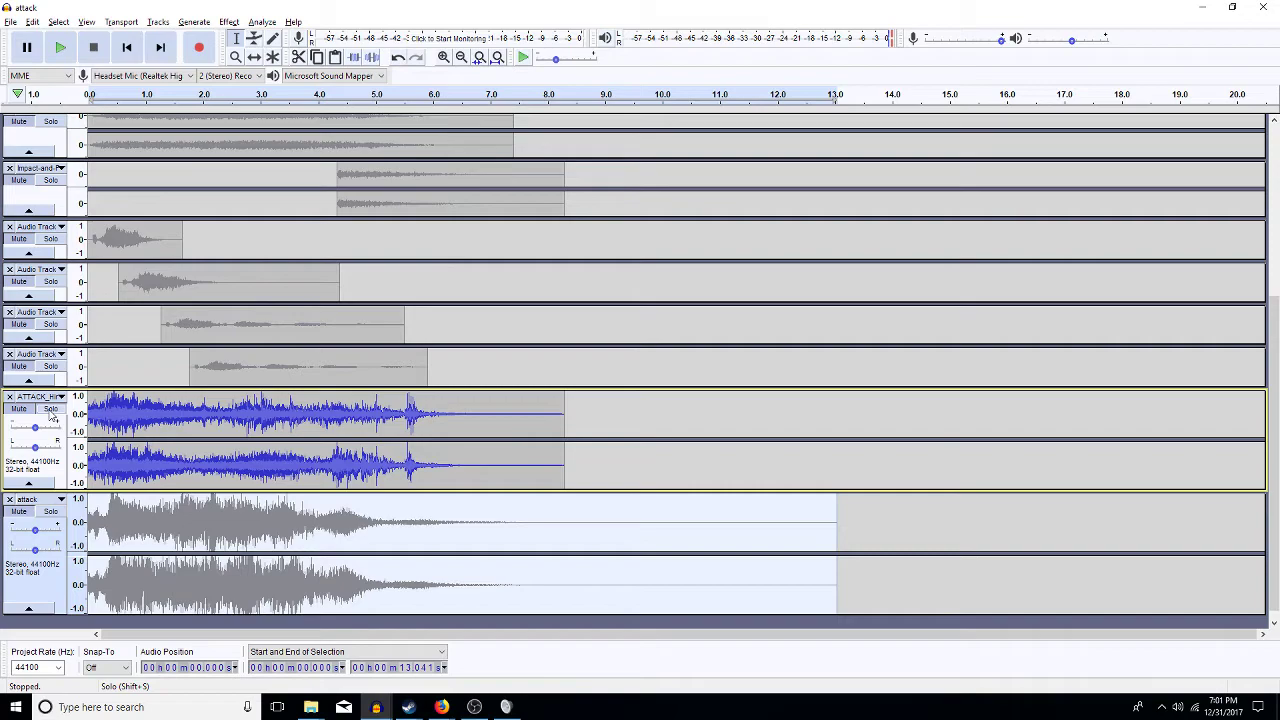
{"action": "left_click", "coordinate": [50, 410]}
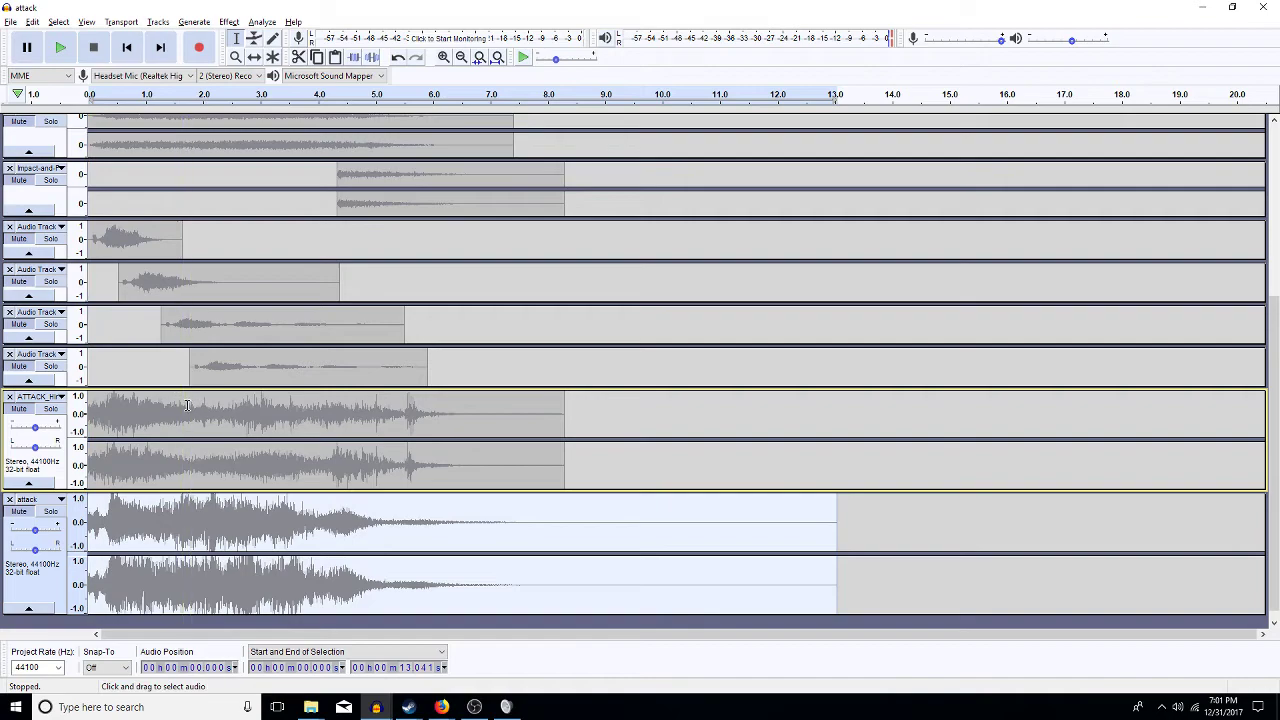
{"action": "left_click", "coordinate": [242, 367]}
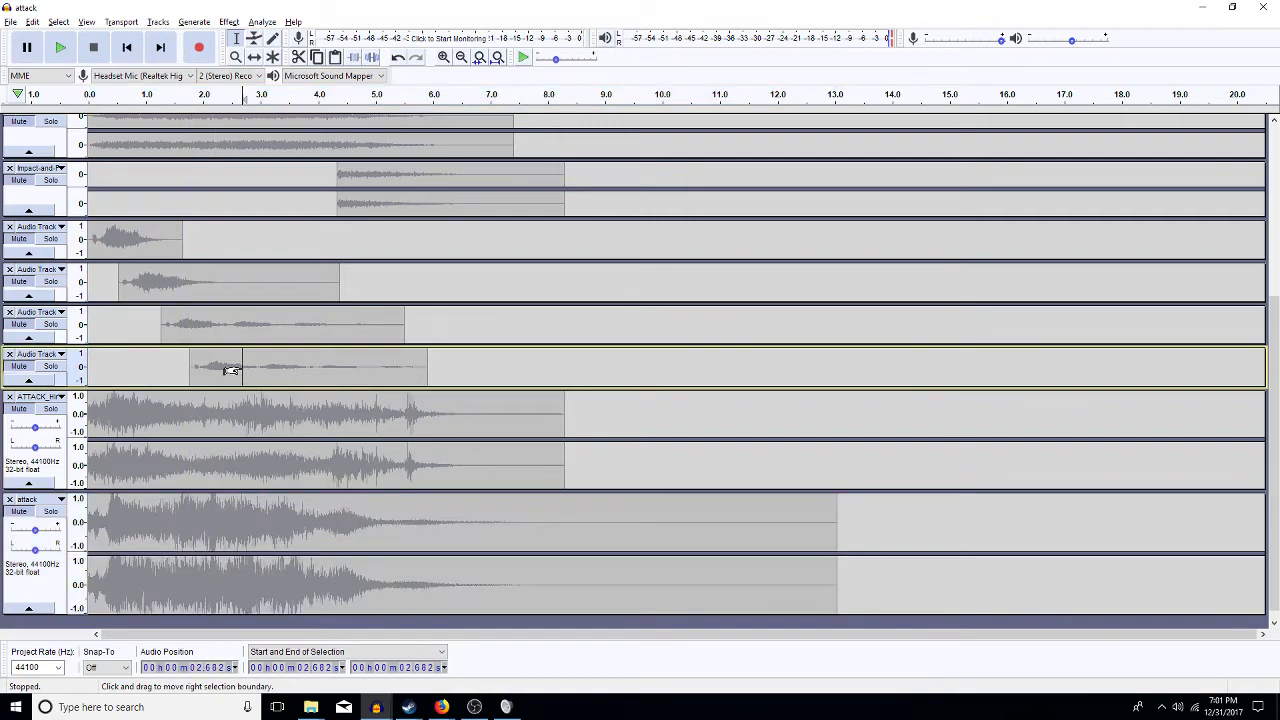
{"action": "left_click", "coordinate": [473, 366]}
{"action": "left_click", "coordinate": [462, 421]}
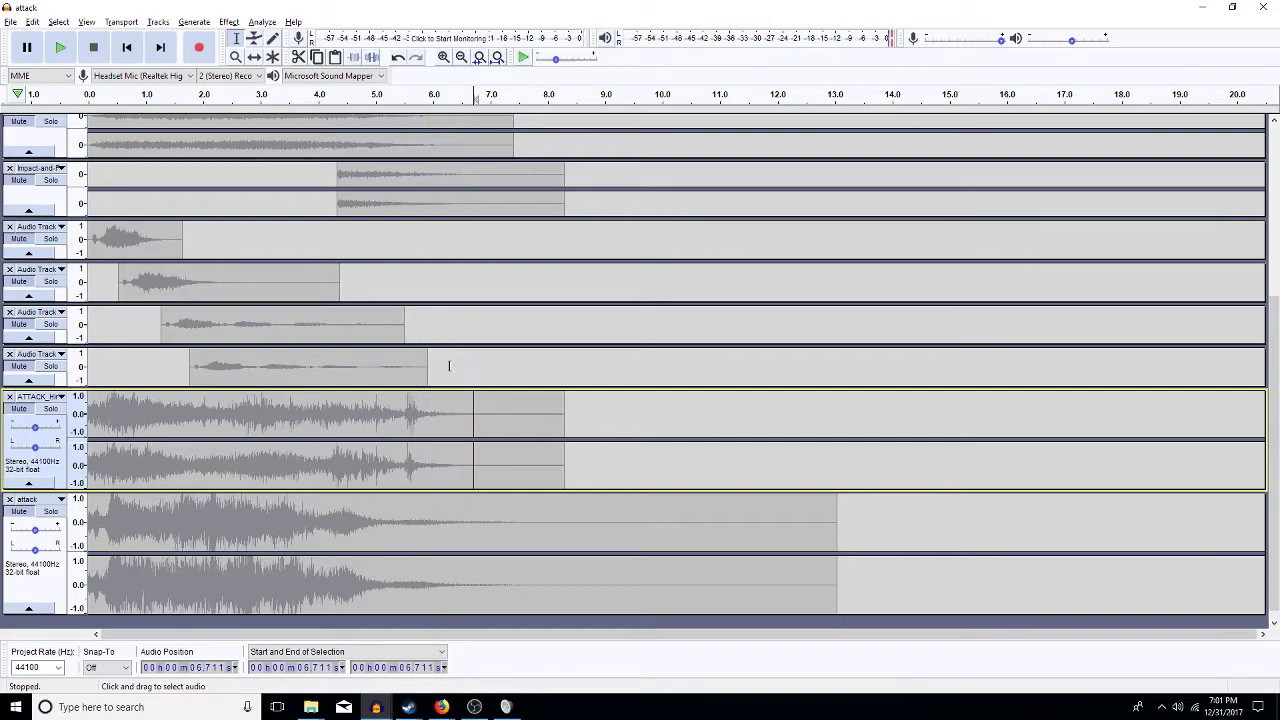
{"action": "left_click", "coordinate": [564, 369]}
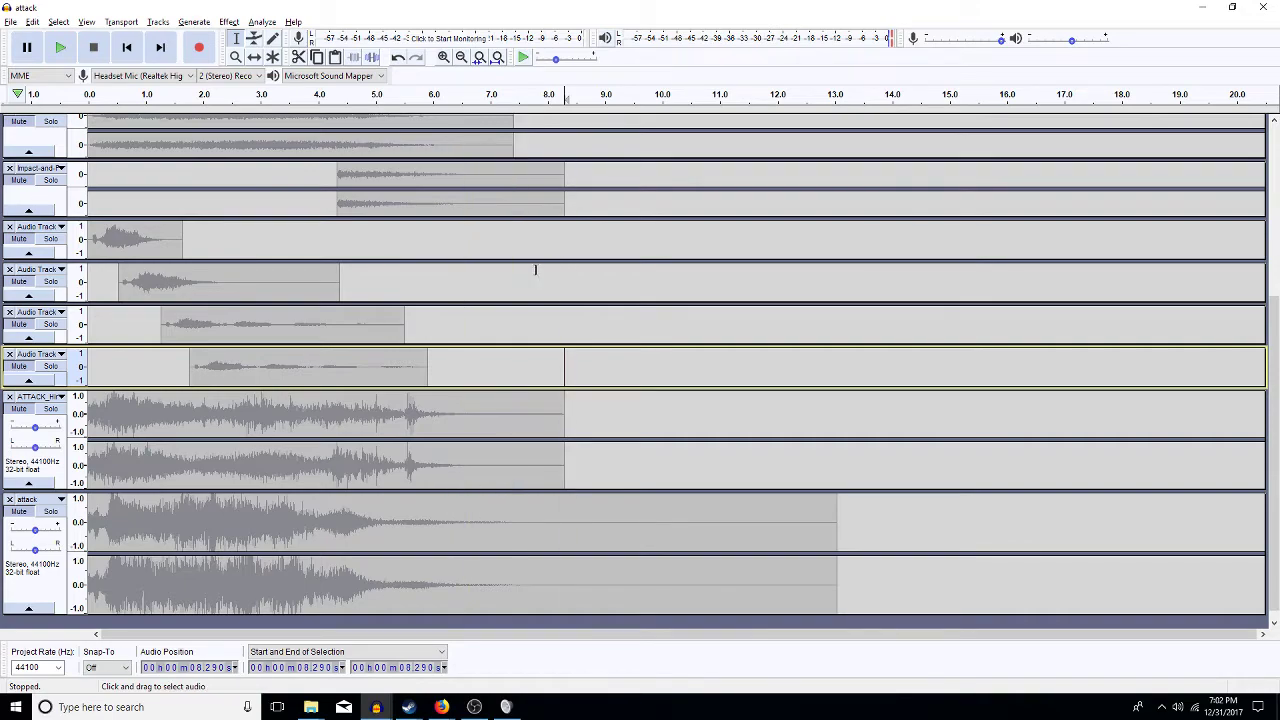
{"action": "left_click", "coordinate": [553, 322]}
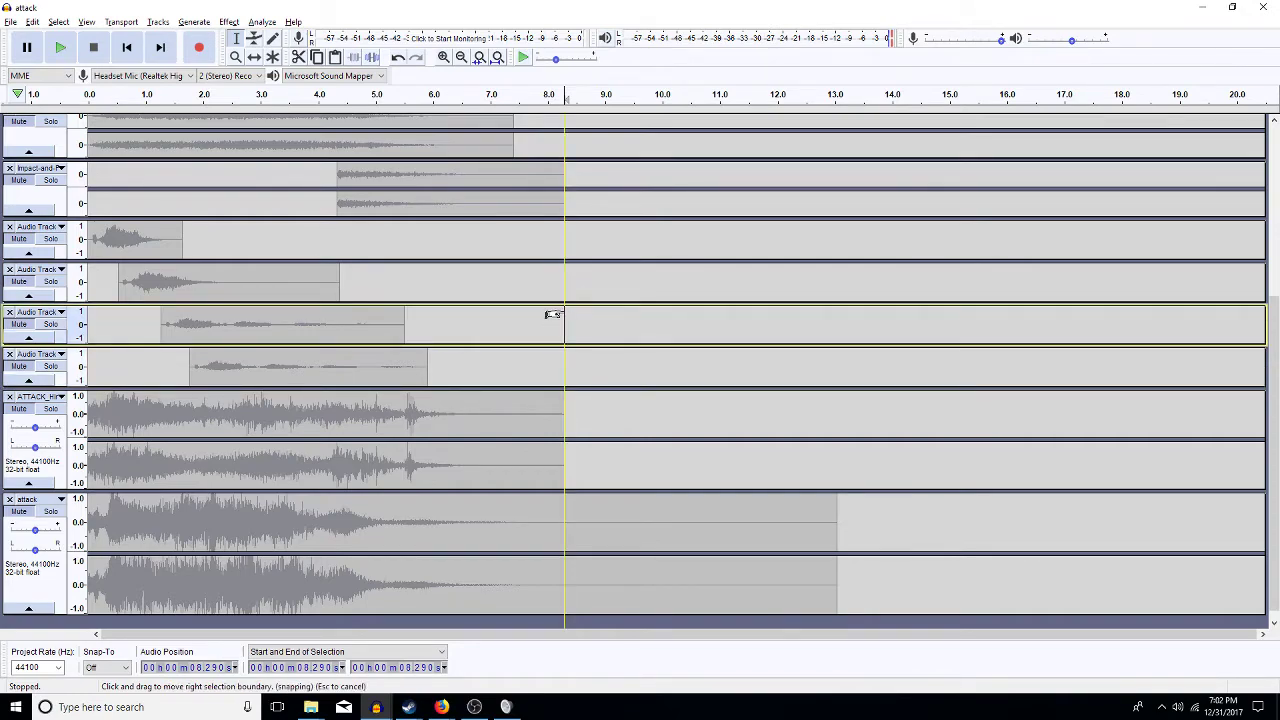
{"action": "left_click", "coordinate": [553, 268]}
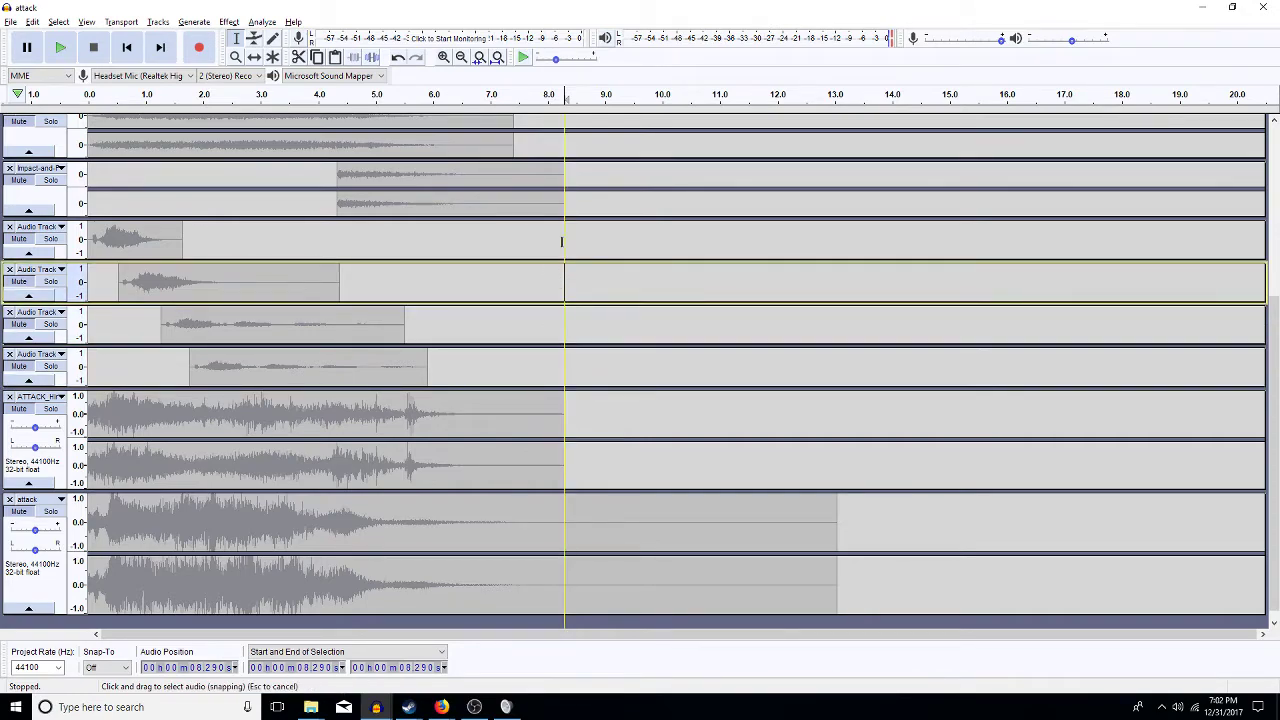
{"action": "left_click", "coordinate": [550, 240]}
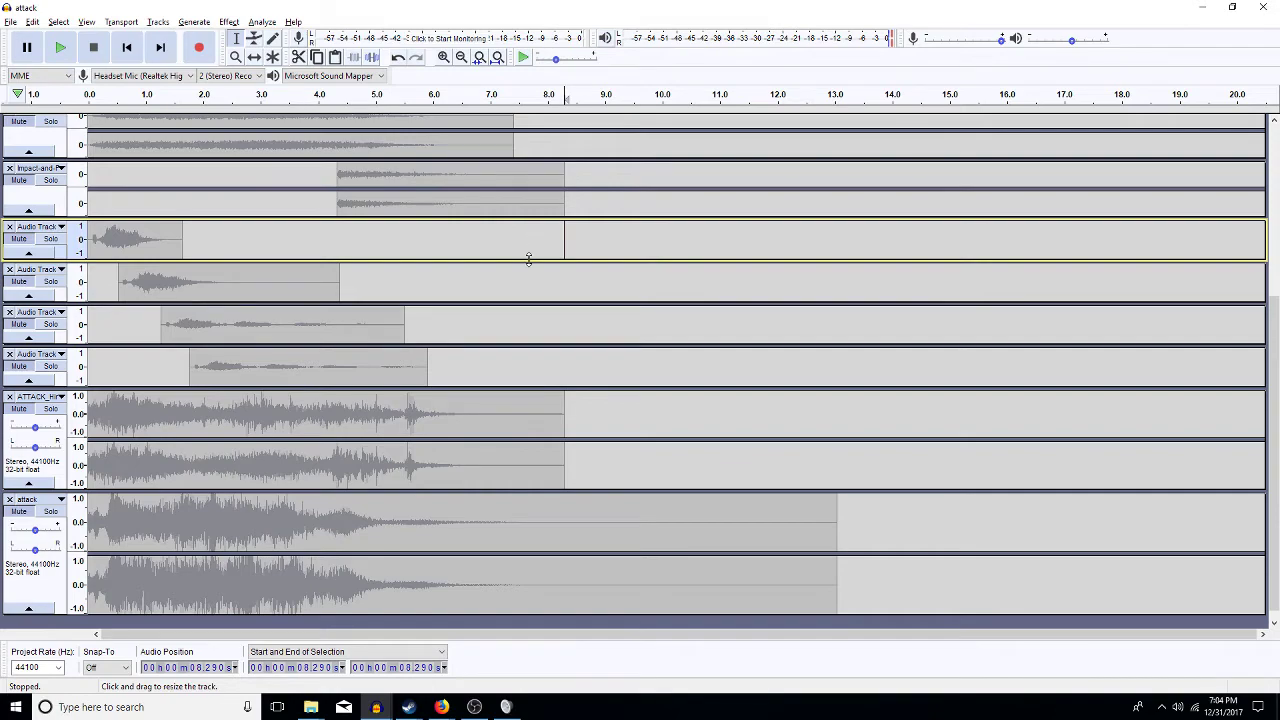
{"action": "left_click", "coordinate": [630, 518]}
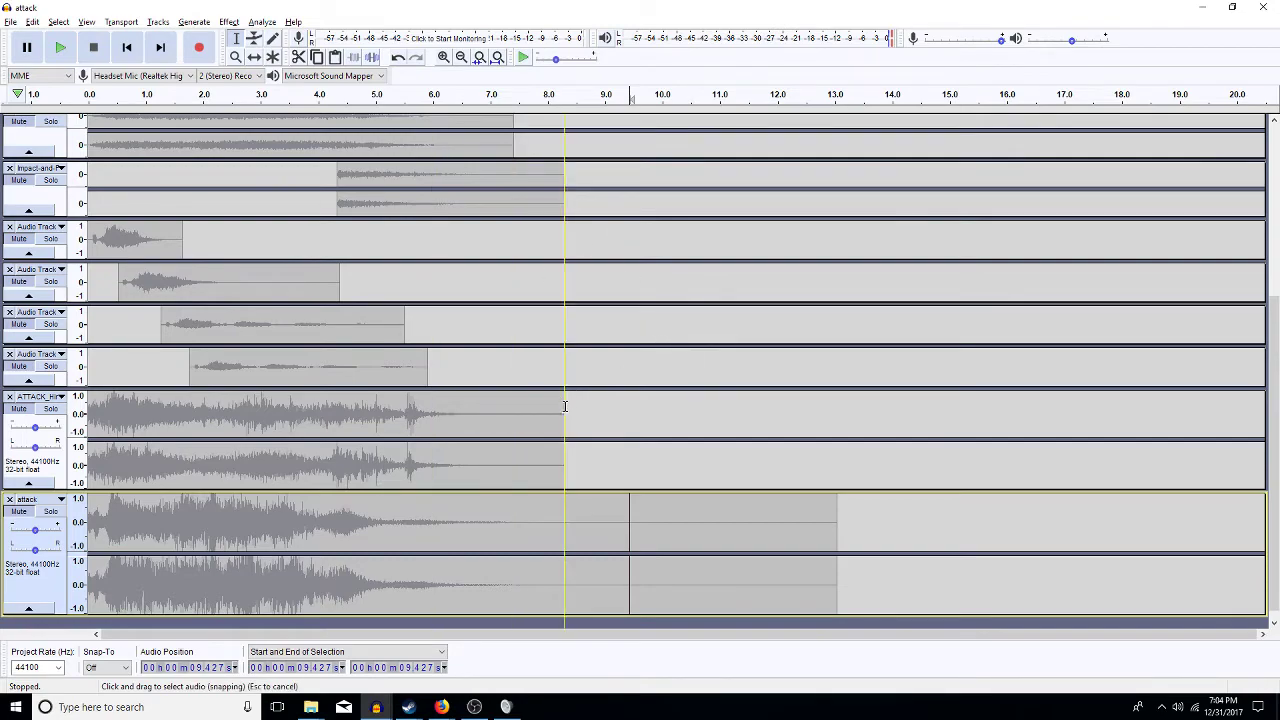
{"action": "double_click", "coordinate": [345, 411]}
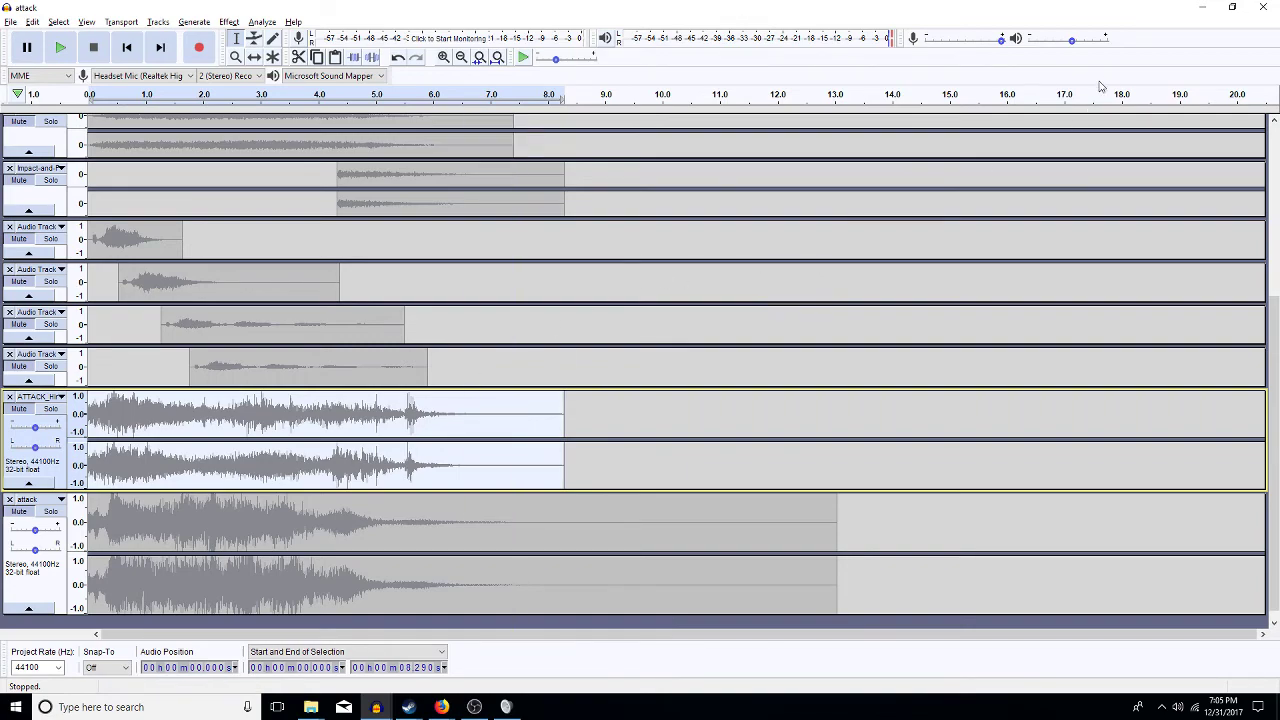
- Close the attack project with its changes saved, and close the effects project as well
{"action": "left_click", "coordinate": [1267, 7]}
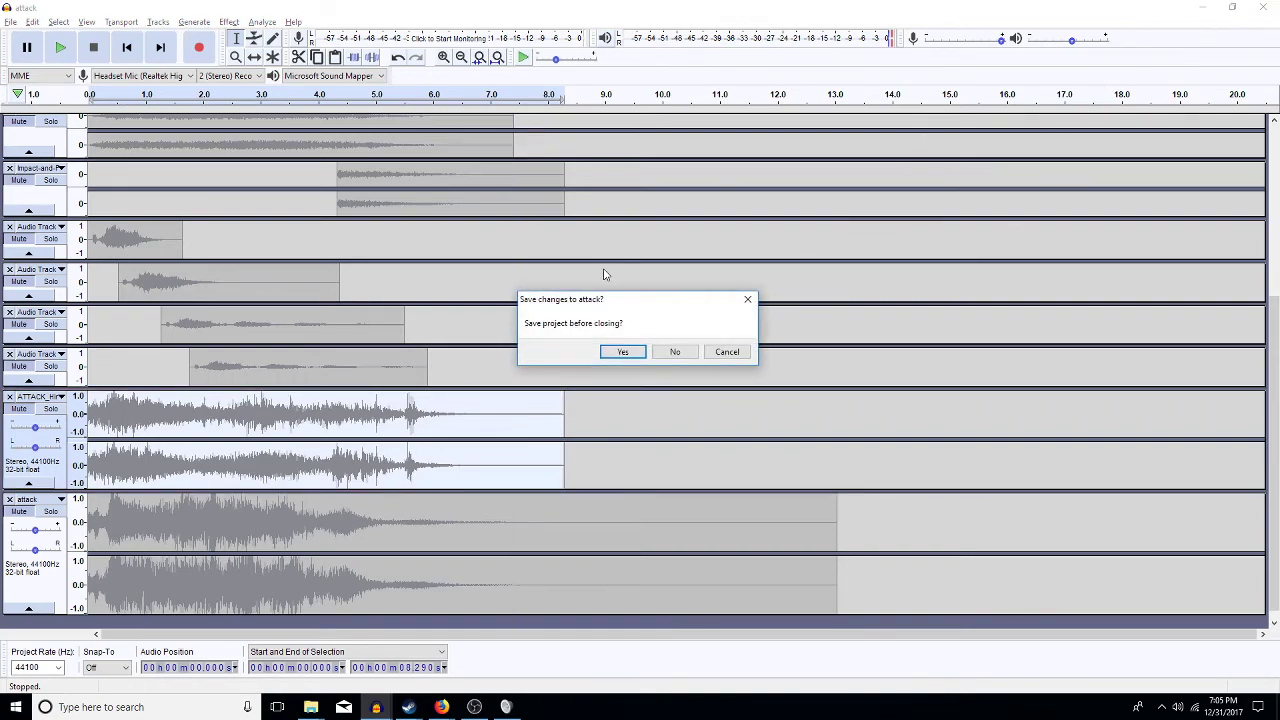
{"action": "left_click", "coordinate": [621, 353]}
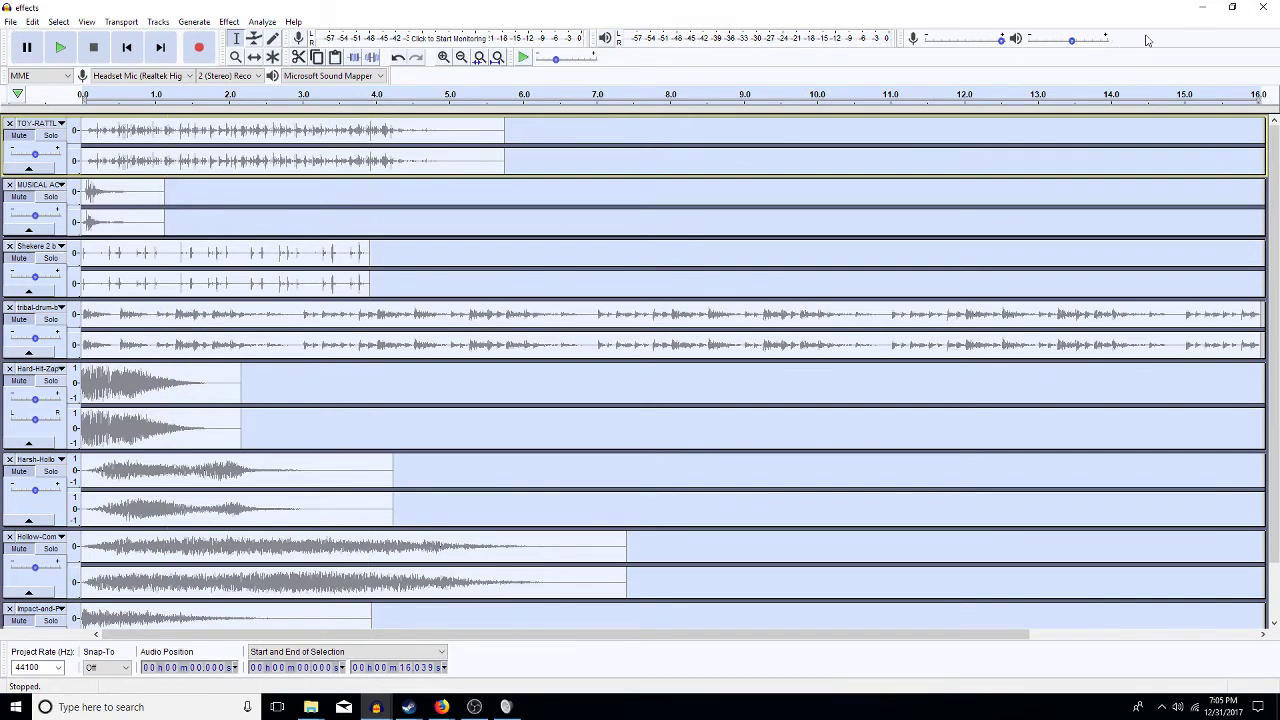
{"action": "left_click", "coordinate": [1263, 10]}
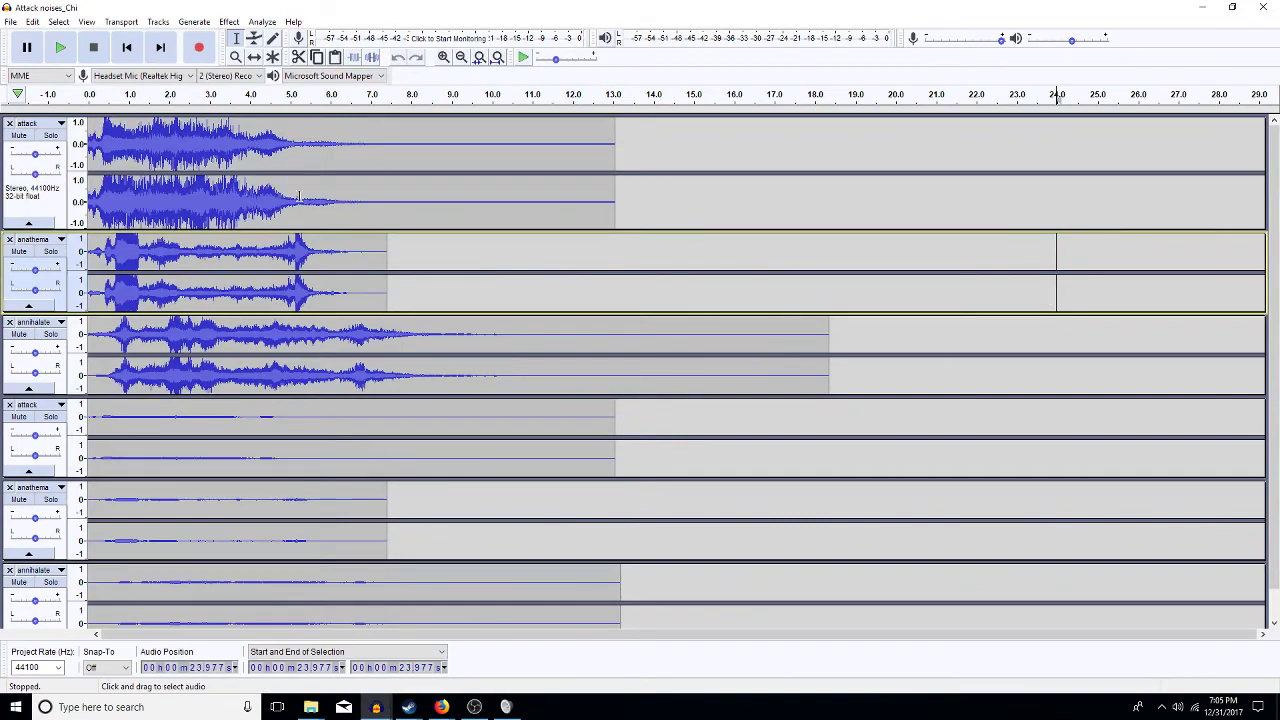
- Solo the second, quieter attack track in the Attack noises_Chi project, select its whole clip and play it
{"action": "left_click", "coordinate": [47, 420]}
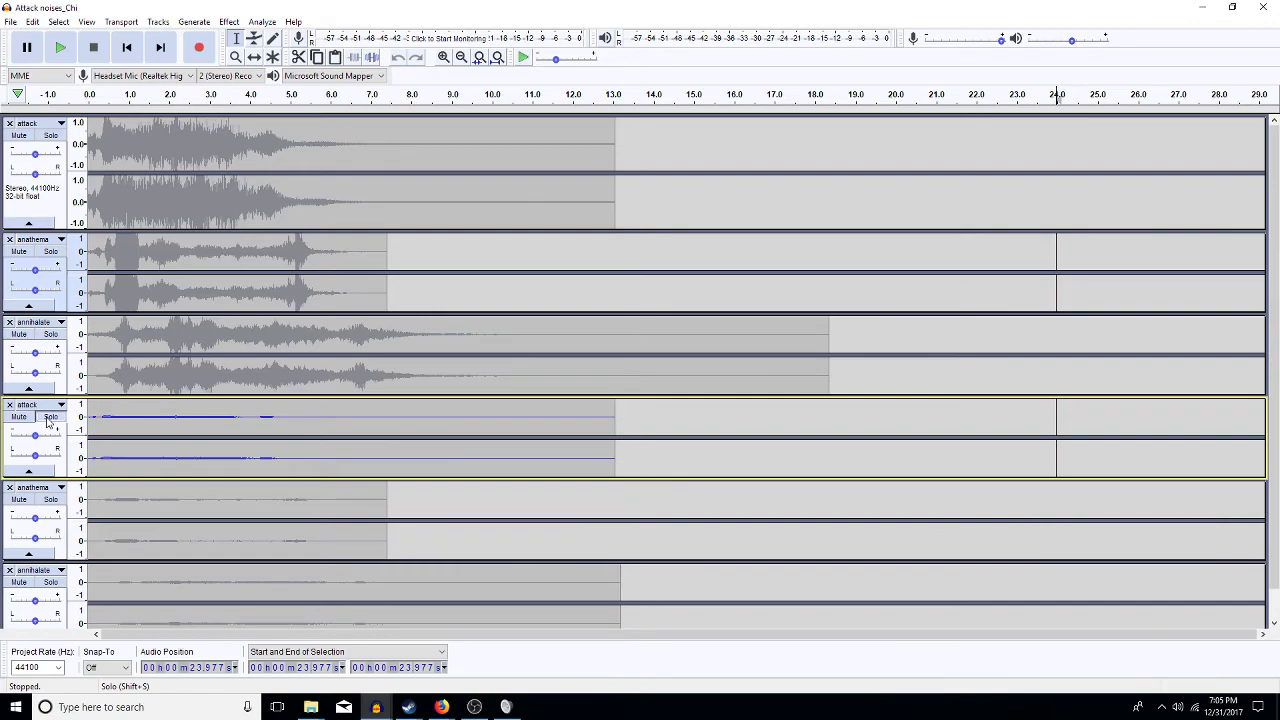
{"action": "double_click", "coordinate": [109, 421]}
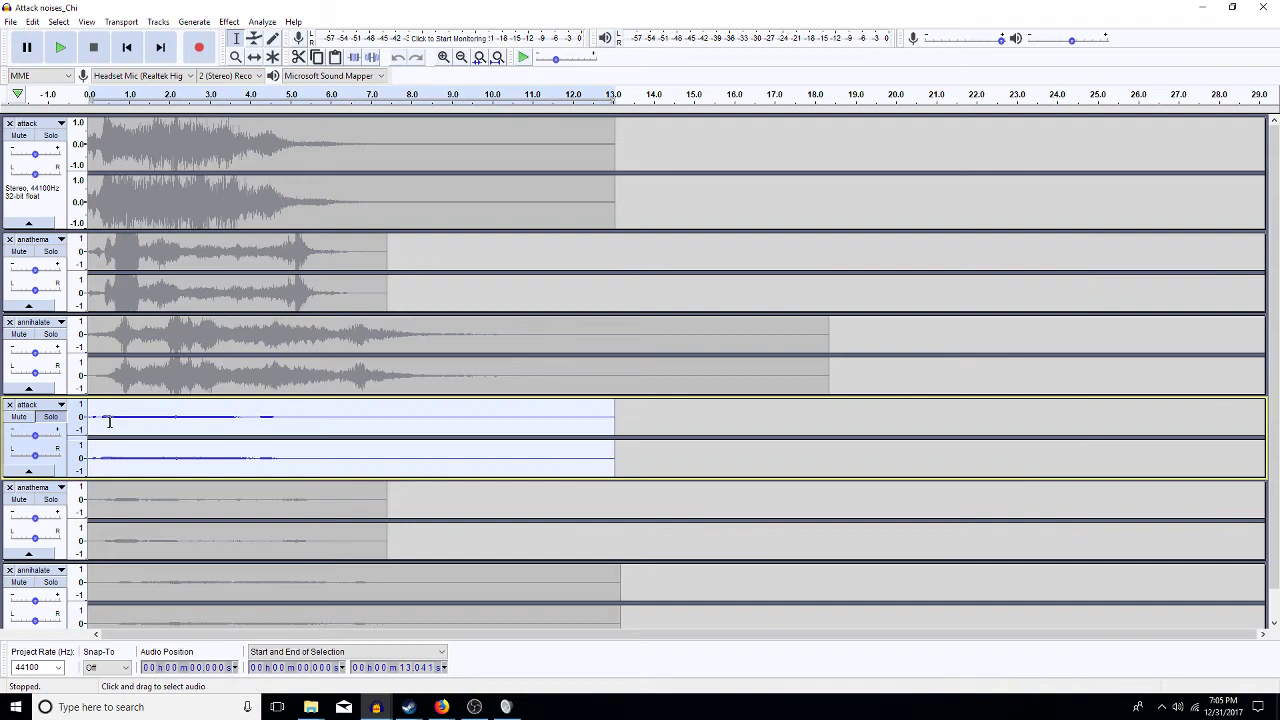
{"action": "key", "text": "space"}
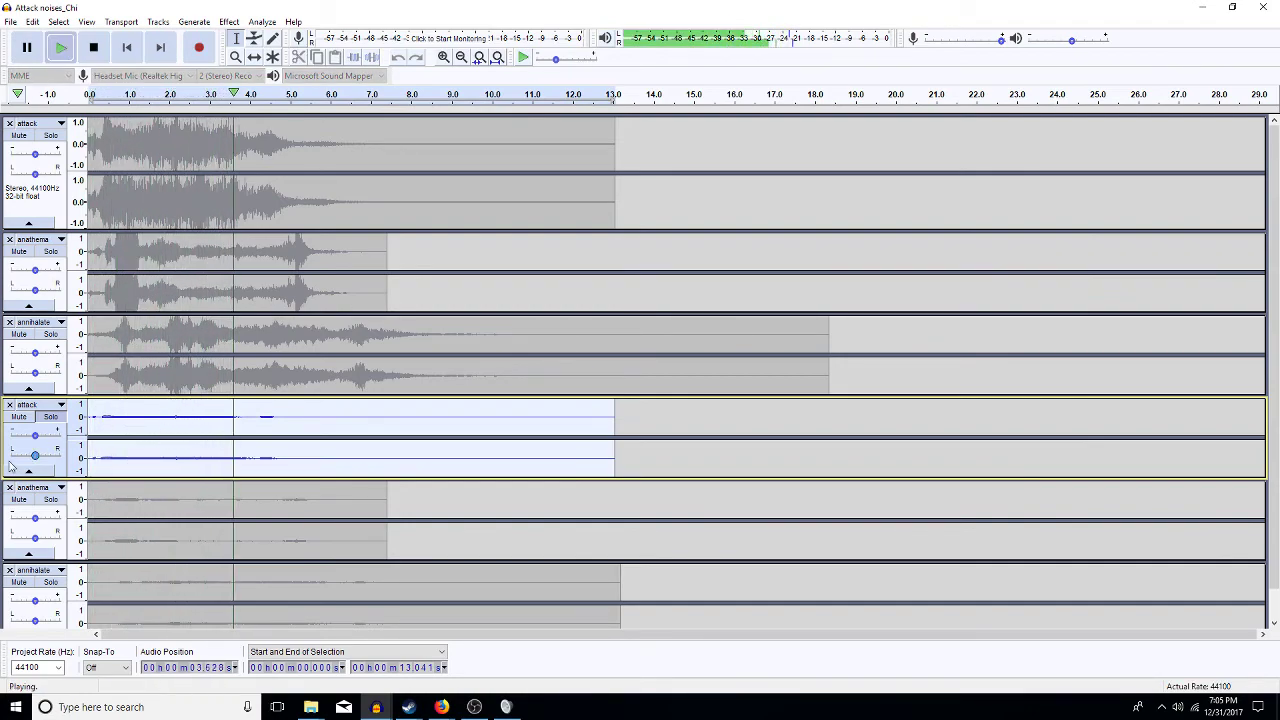
{"action": "key", "text": "space"}
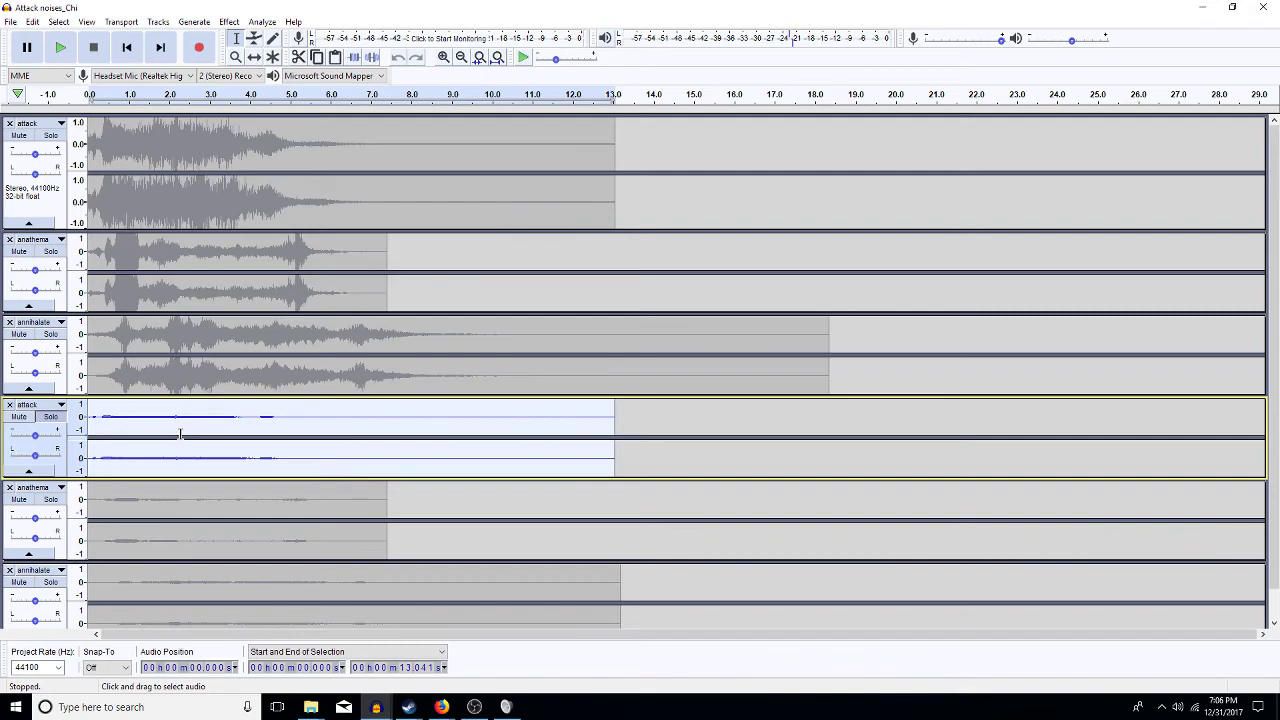
- Close the Attack noises_Chi project and minimize the remaining 1707 footsteps project window
{"action": "left_click", "coordinate": [345, 384]}
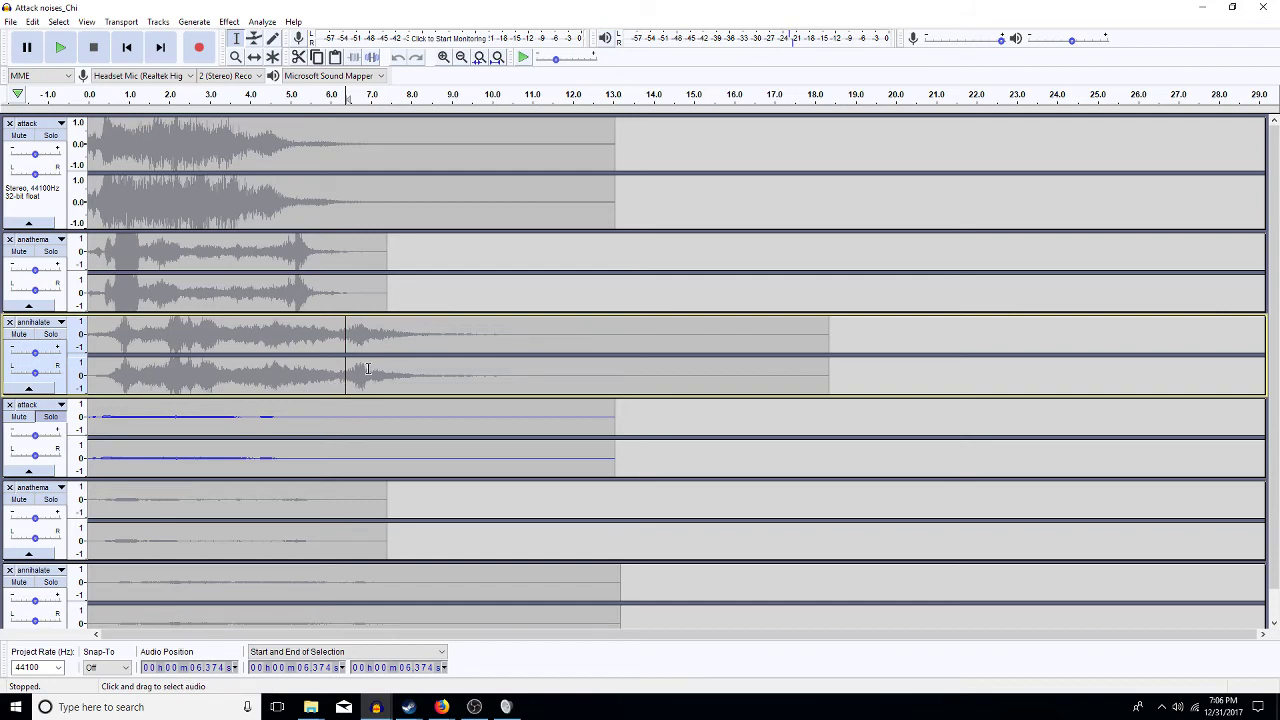
{"action": "left_click", "coordinate": [756, 270]}
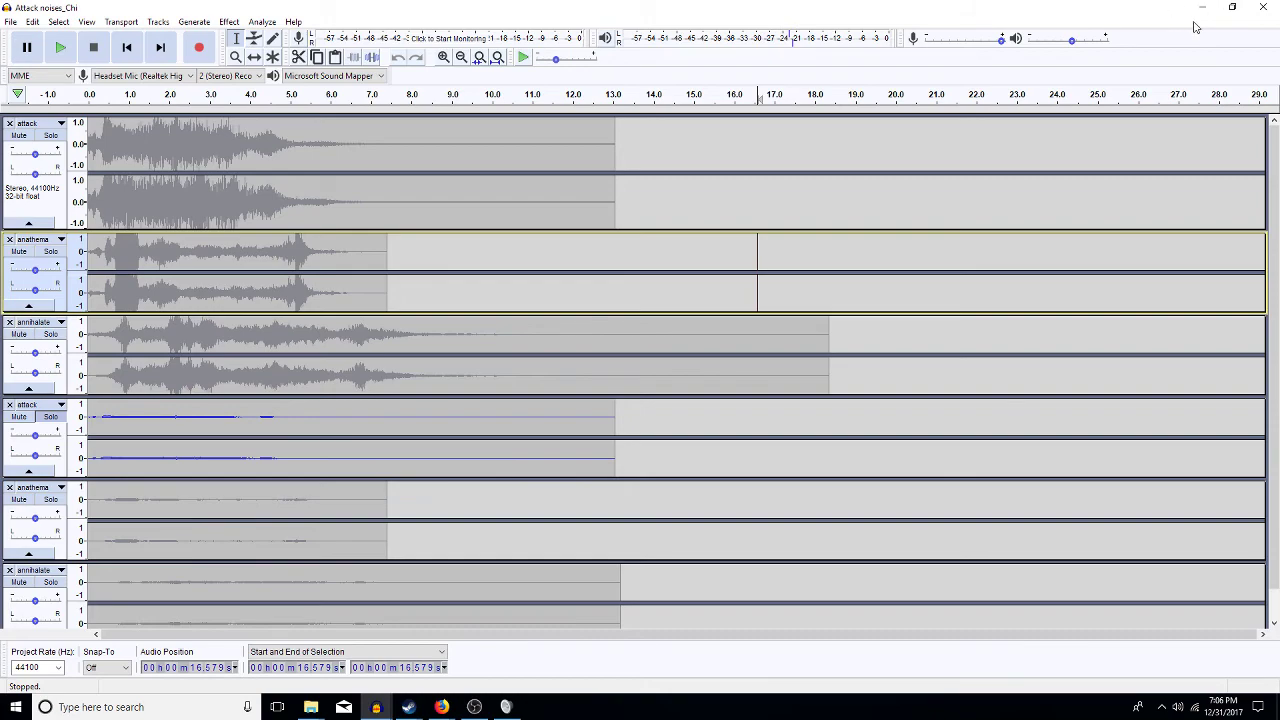
{"action": "left_click", "coordinate": [1266, 10]}
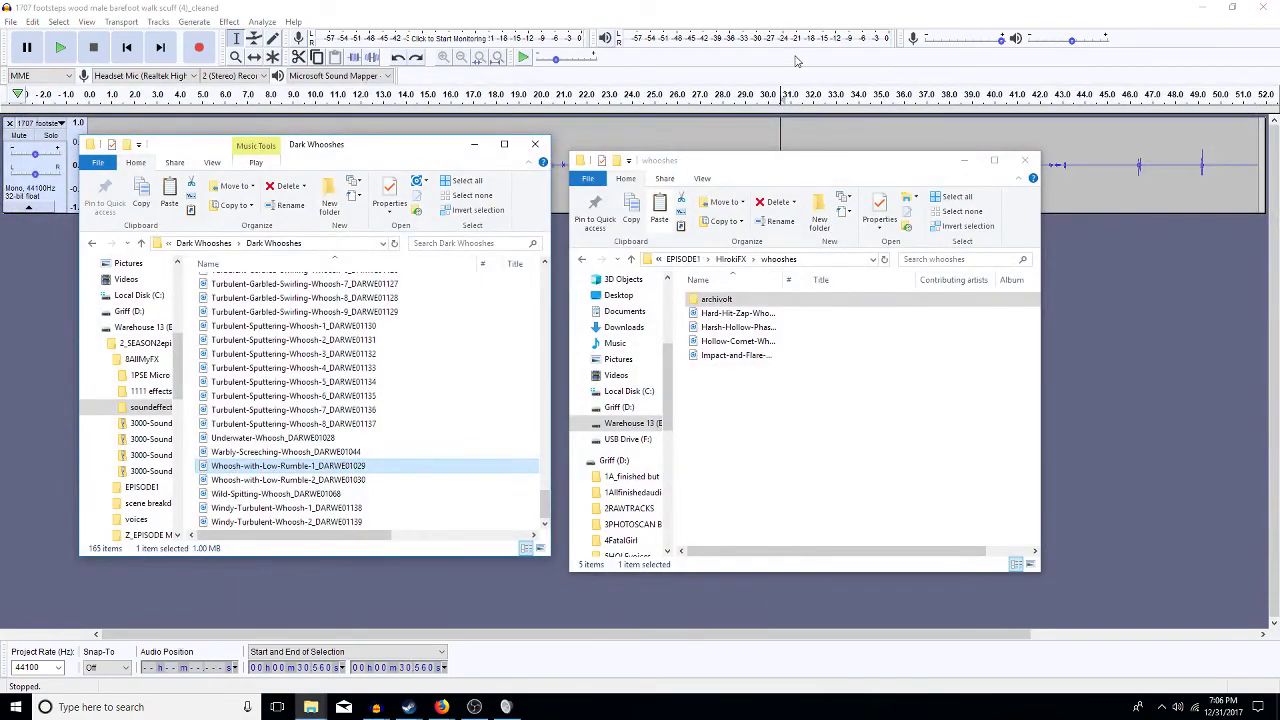
{"action": "left_click", "coordinate": [795, 62]}
{"action": "left_click", "coordinate": [1206, 9]}
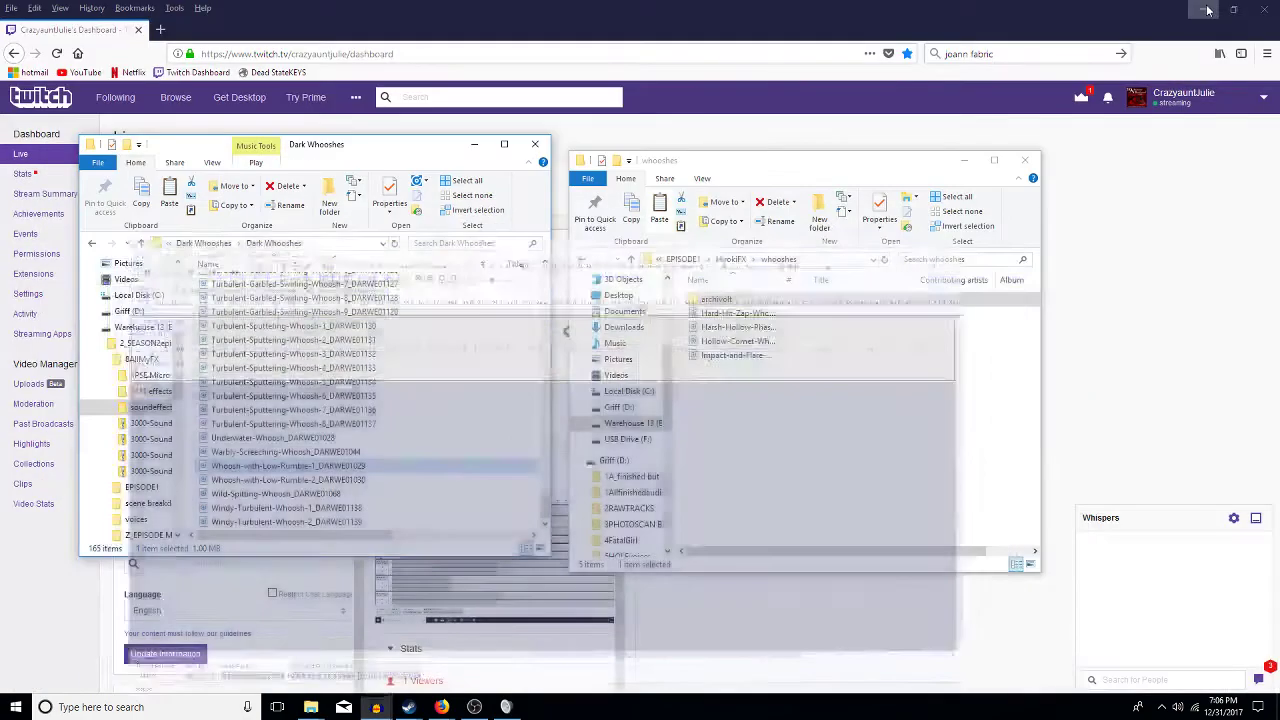